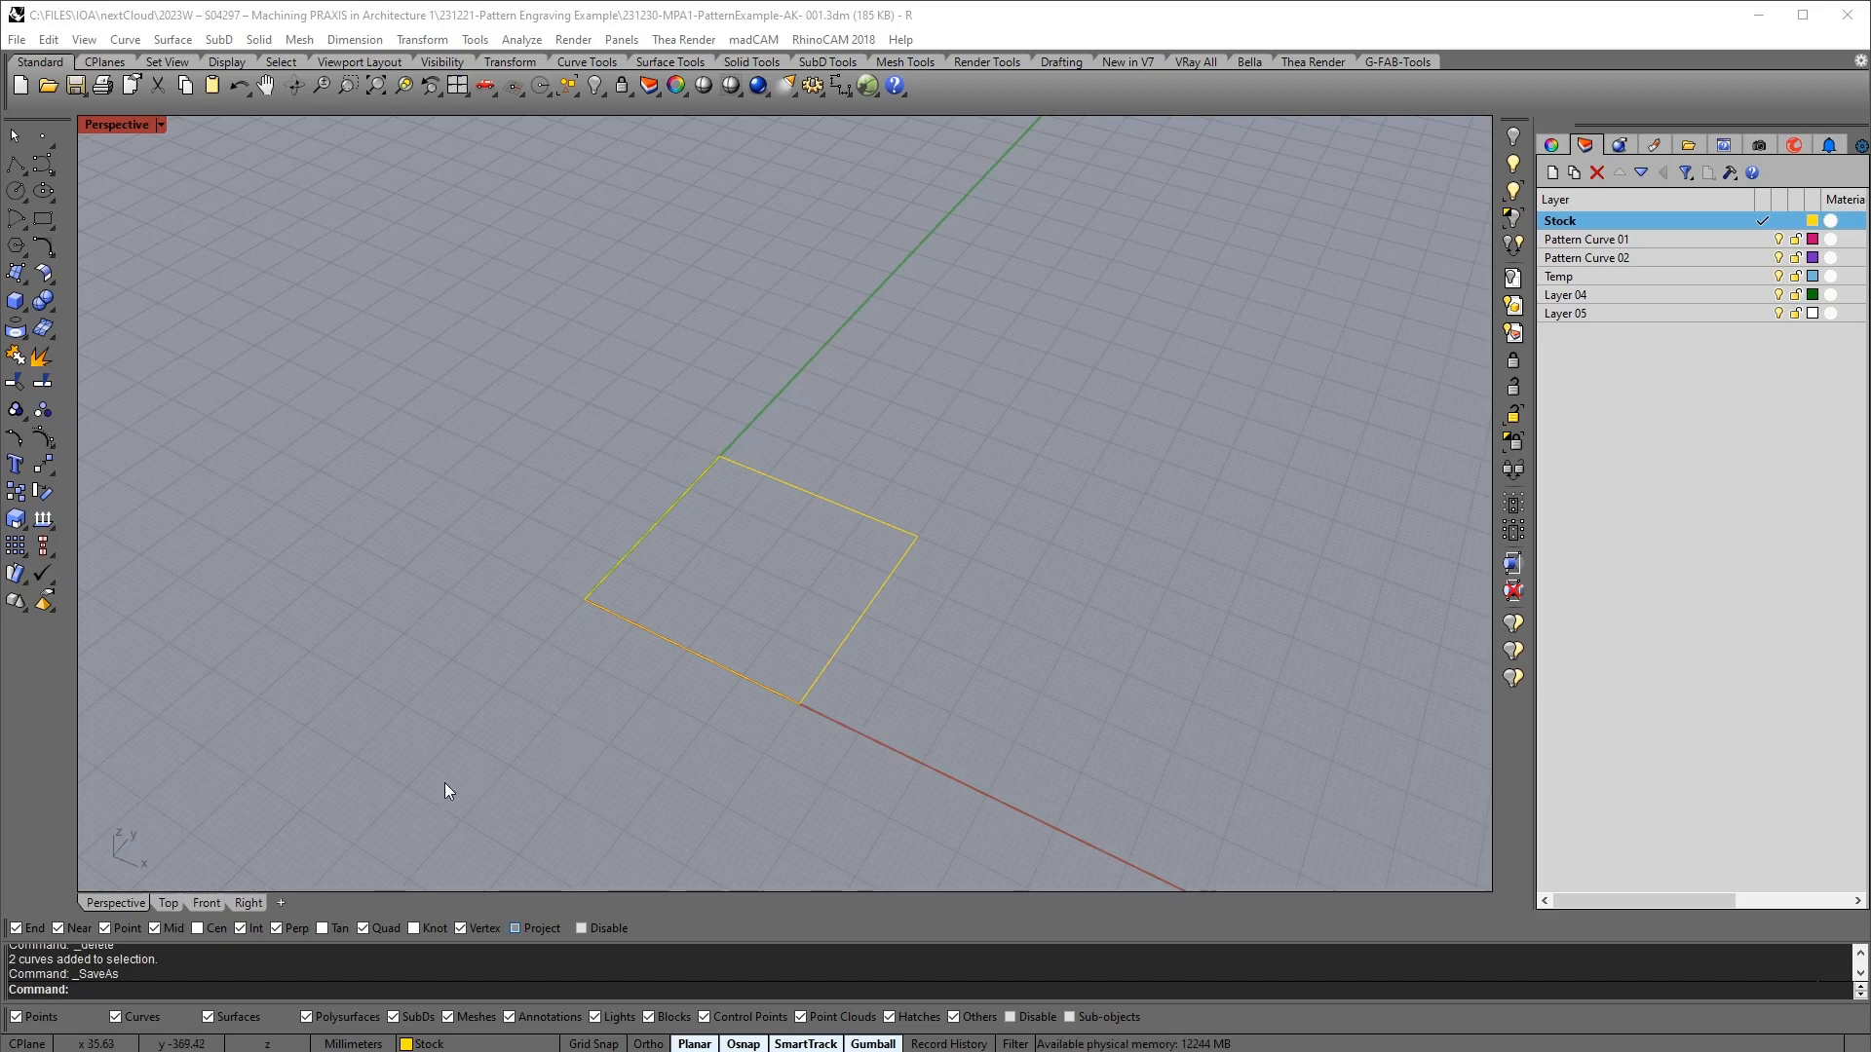
Start the RhinoCAM 2018 MILL module for the file containing the square stock outline
{"action": "left_click_drag", "start_coordinate": [965, 421], "coordinate": [830, 553]}
{"action": "left_click", "coordinate": [904, 293]}
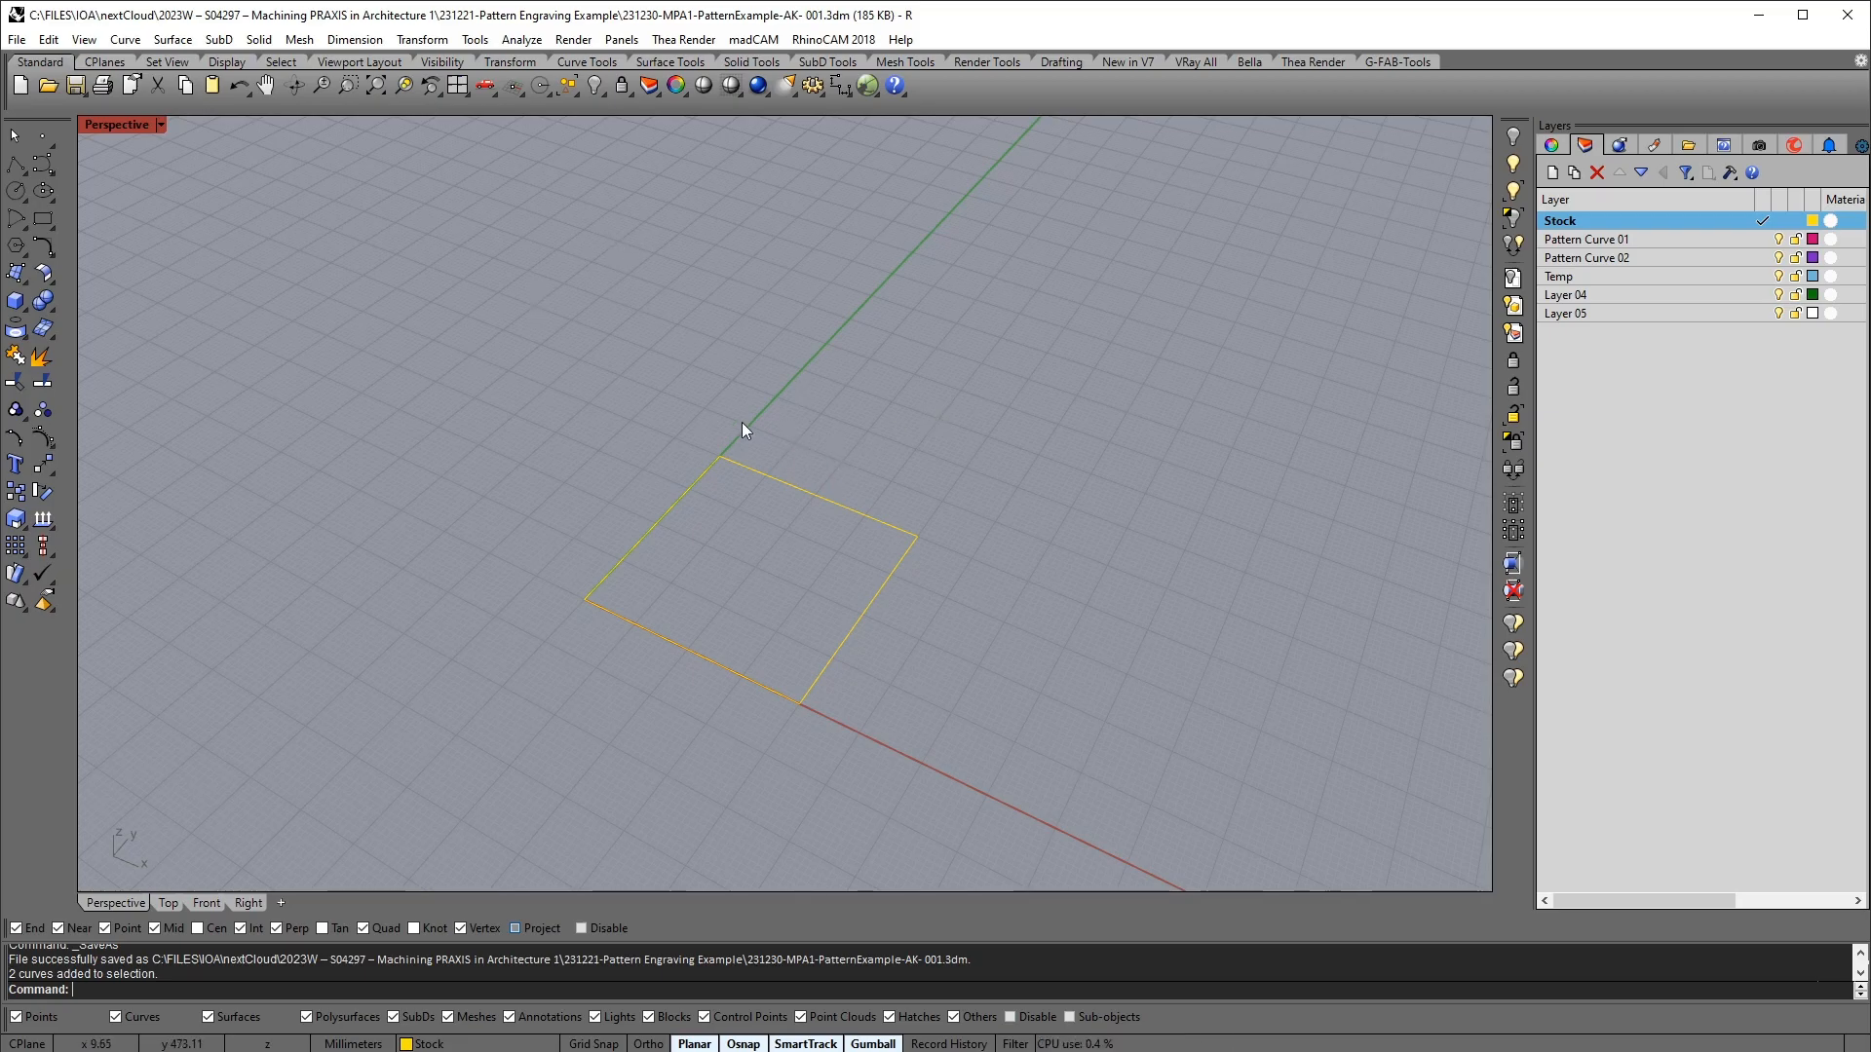
{"action": "left_click", "coordinate": [814, 43]}
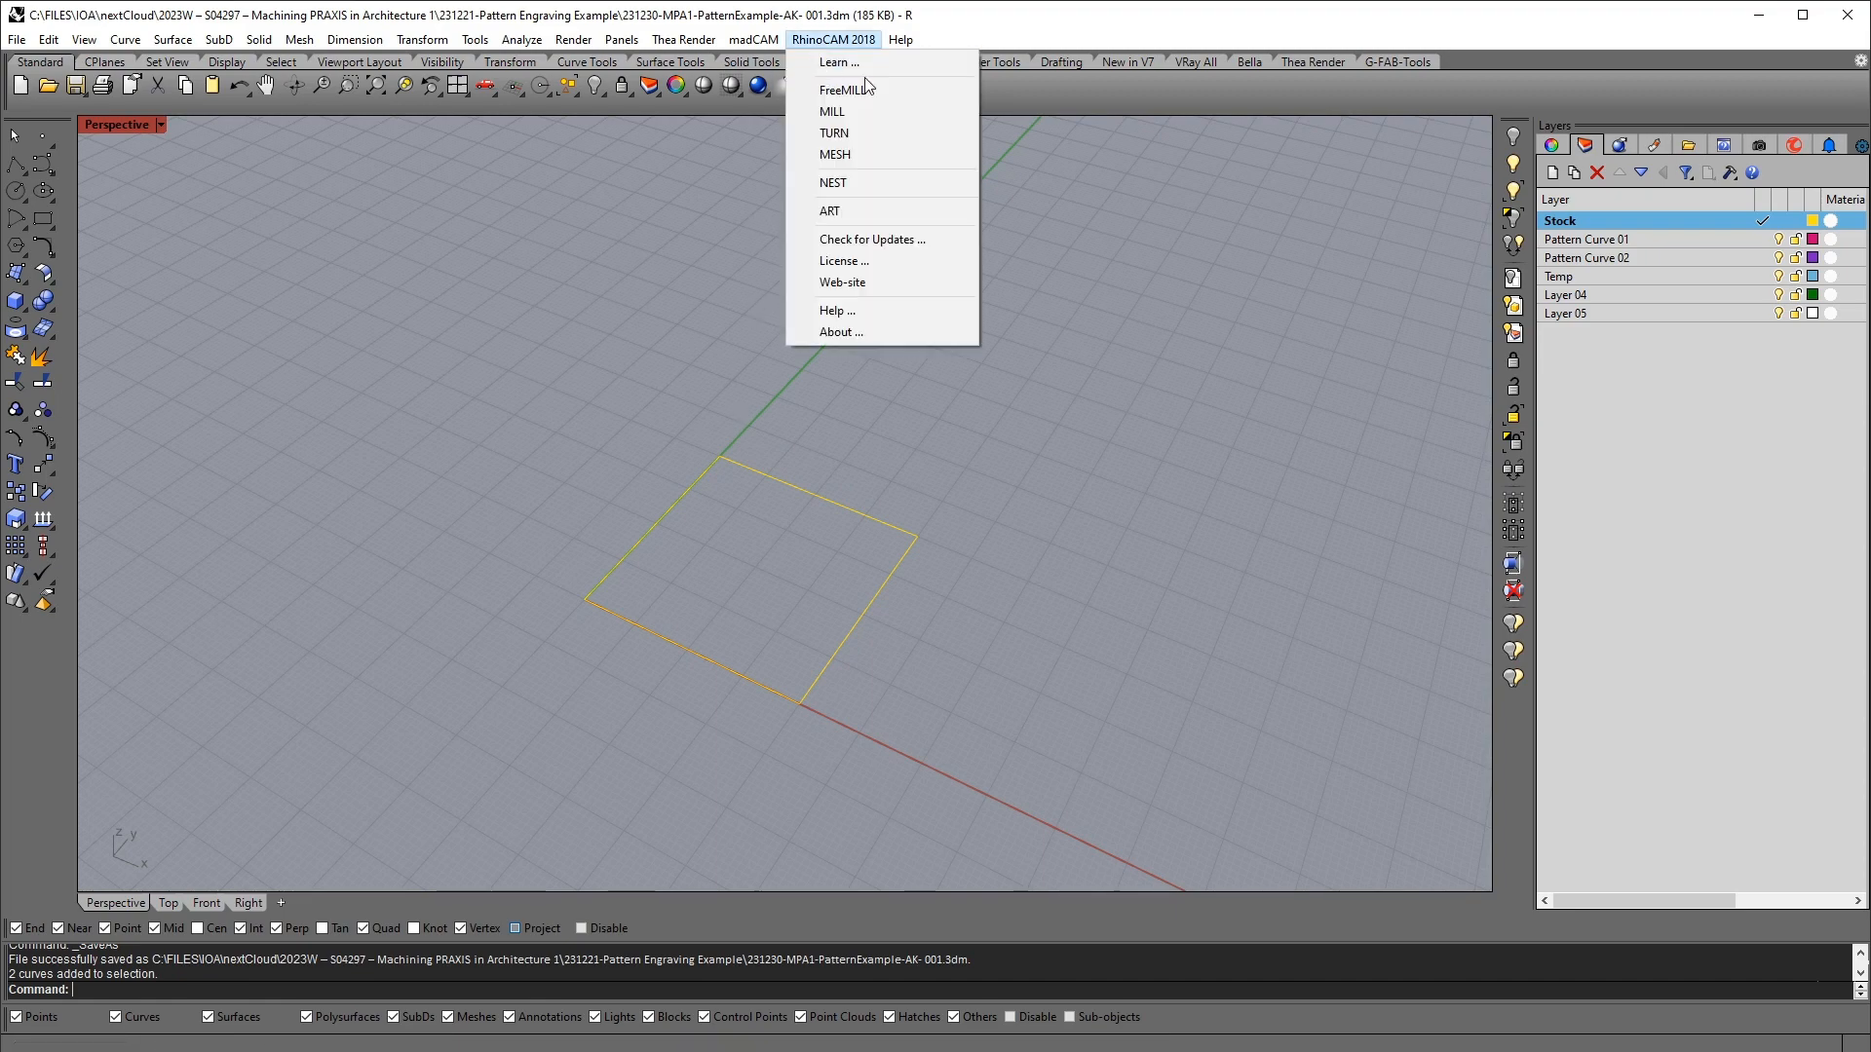
{"action": "left_click", "coordinate": [871, 113]}
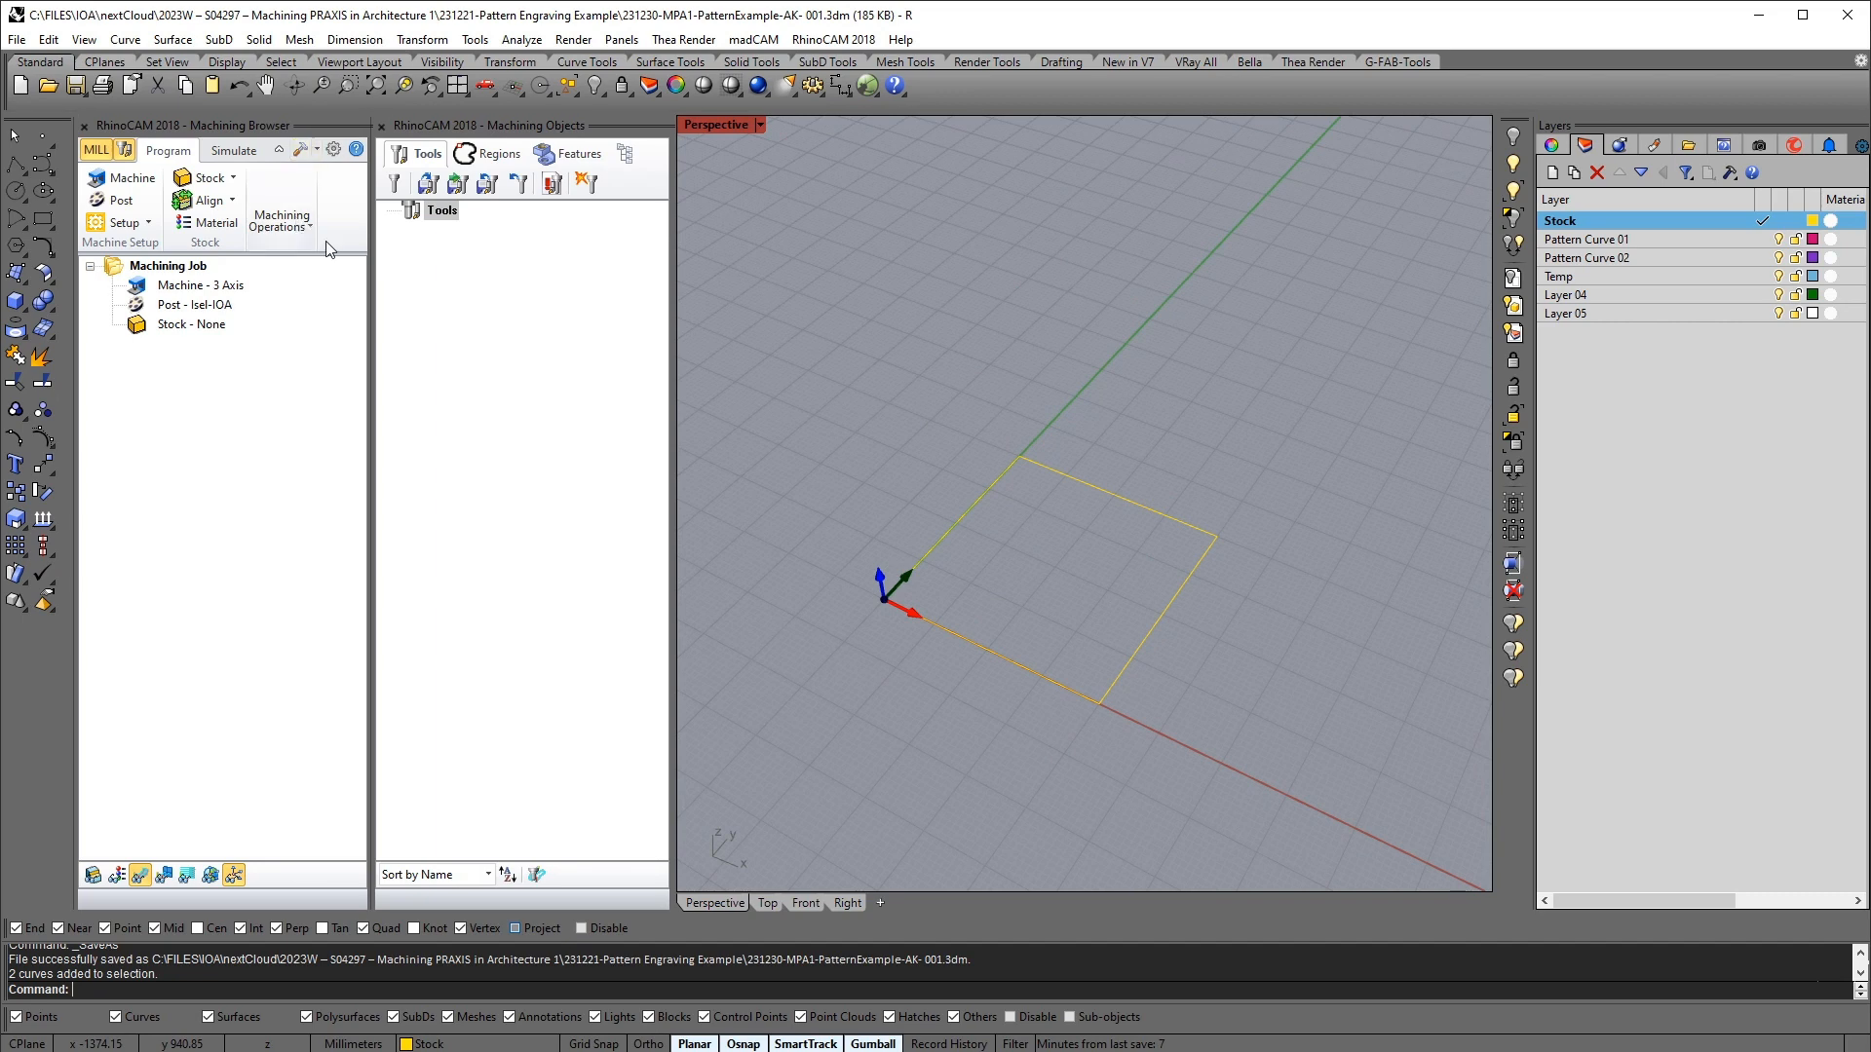
{"action": "right_click_drag", "start_coordinate": [1077, 502], "coordinate": [1091, 464]}
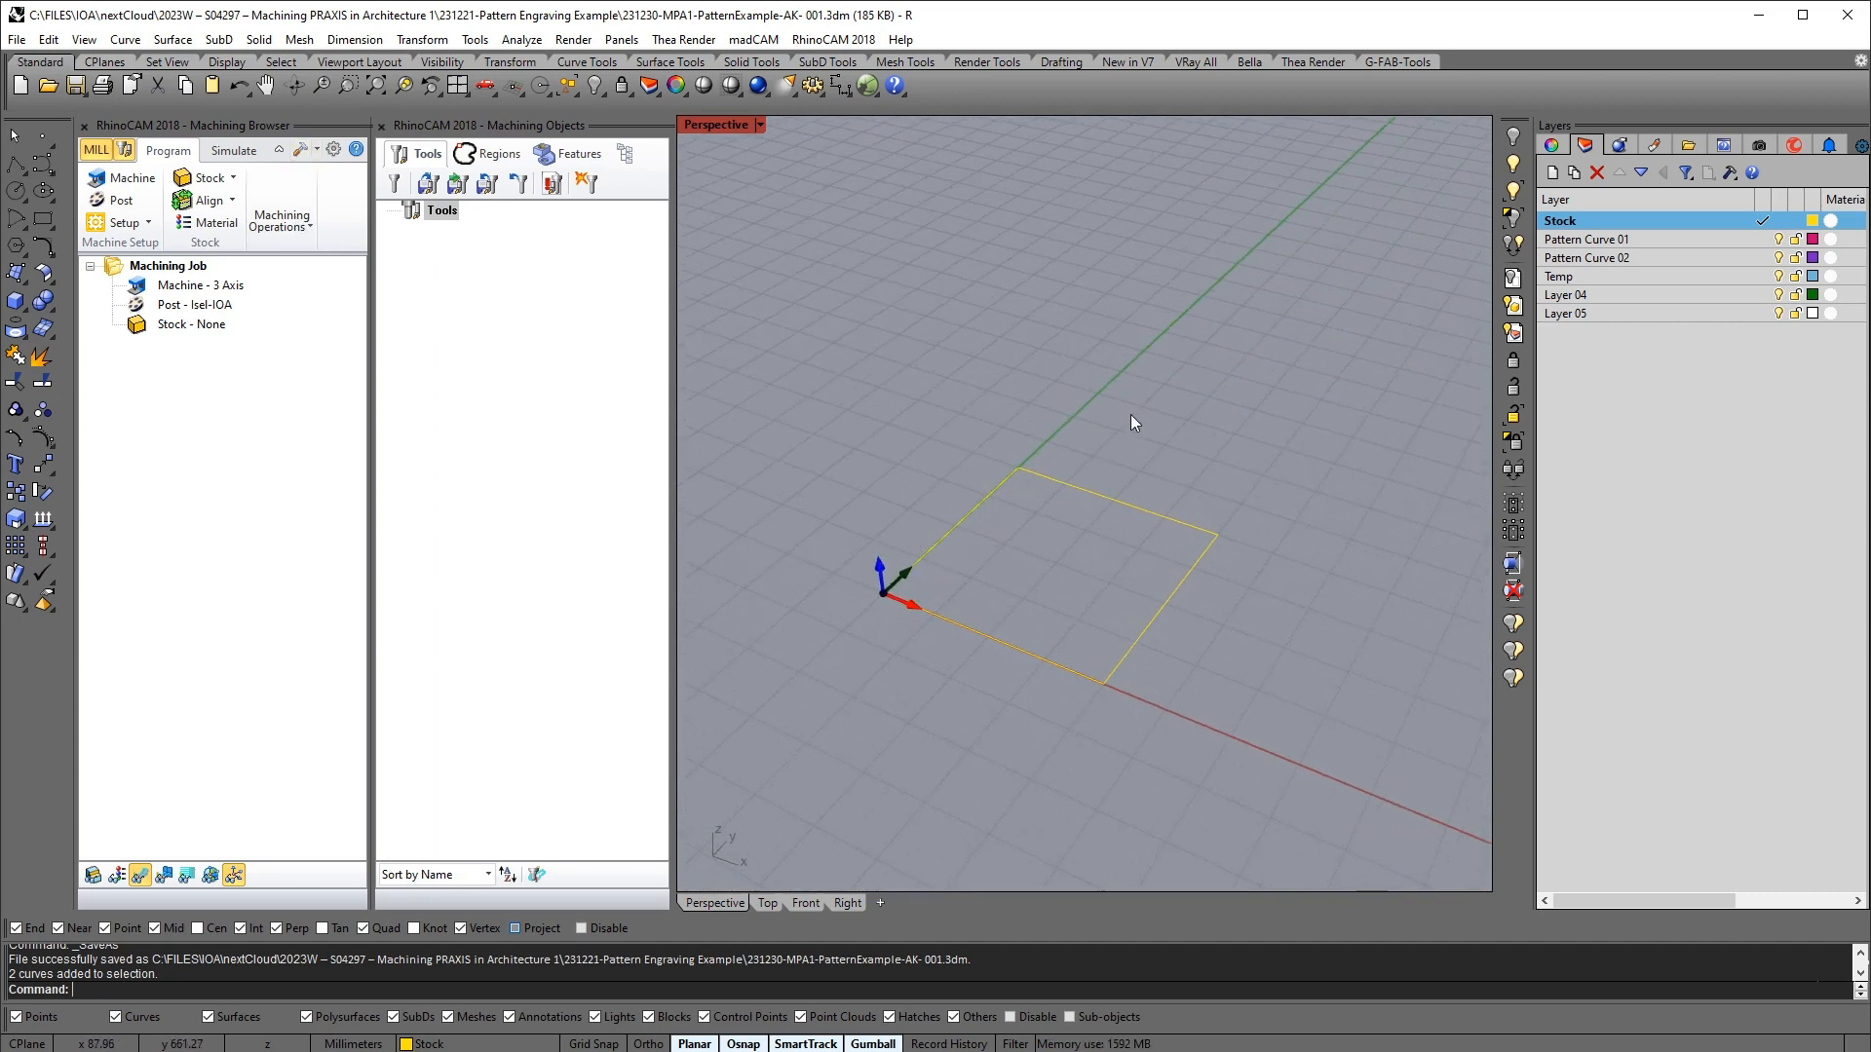
Check the current post-processor and the posted file extension in the post-processor options, and accept the settings
{"action": "left_click", "coordinate": [195, 285]}
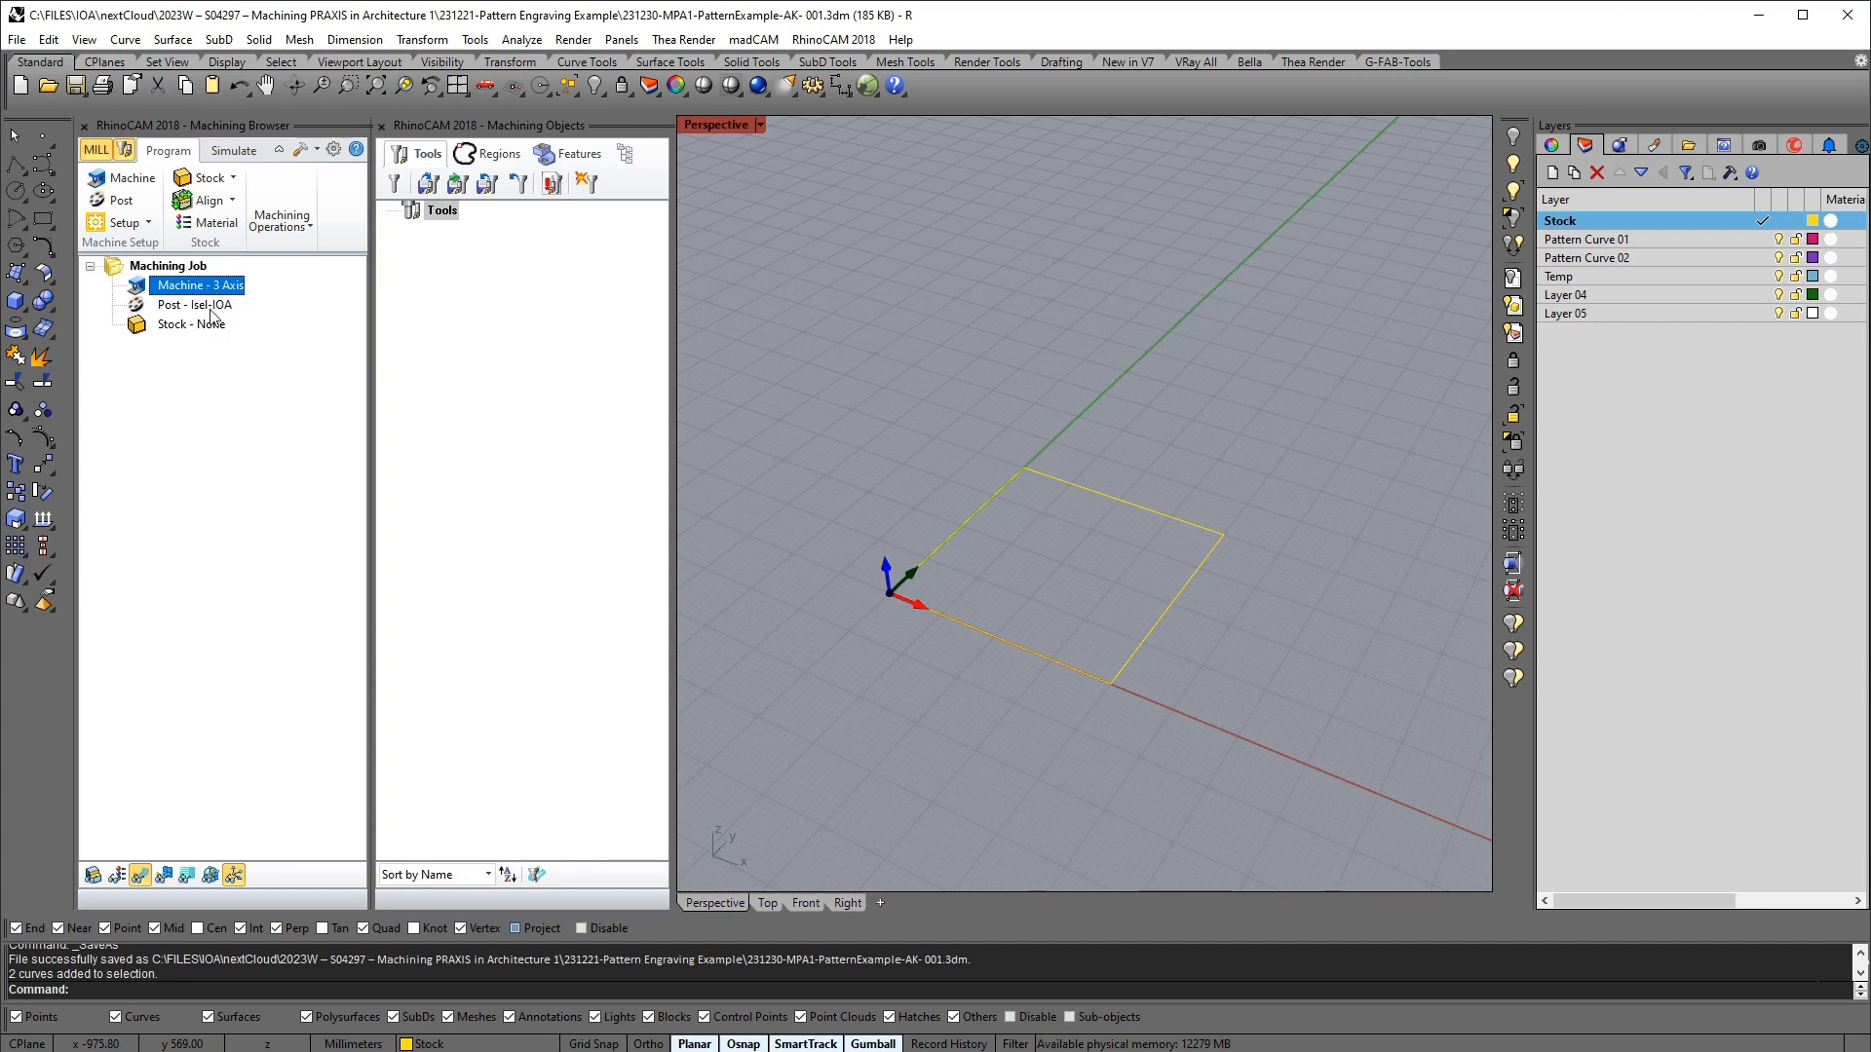
{"action": "left_click", "coordinate": [190, 306]}
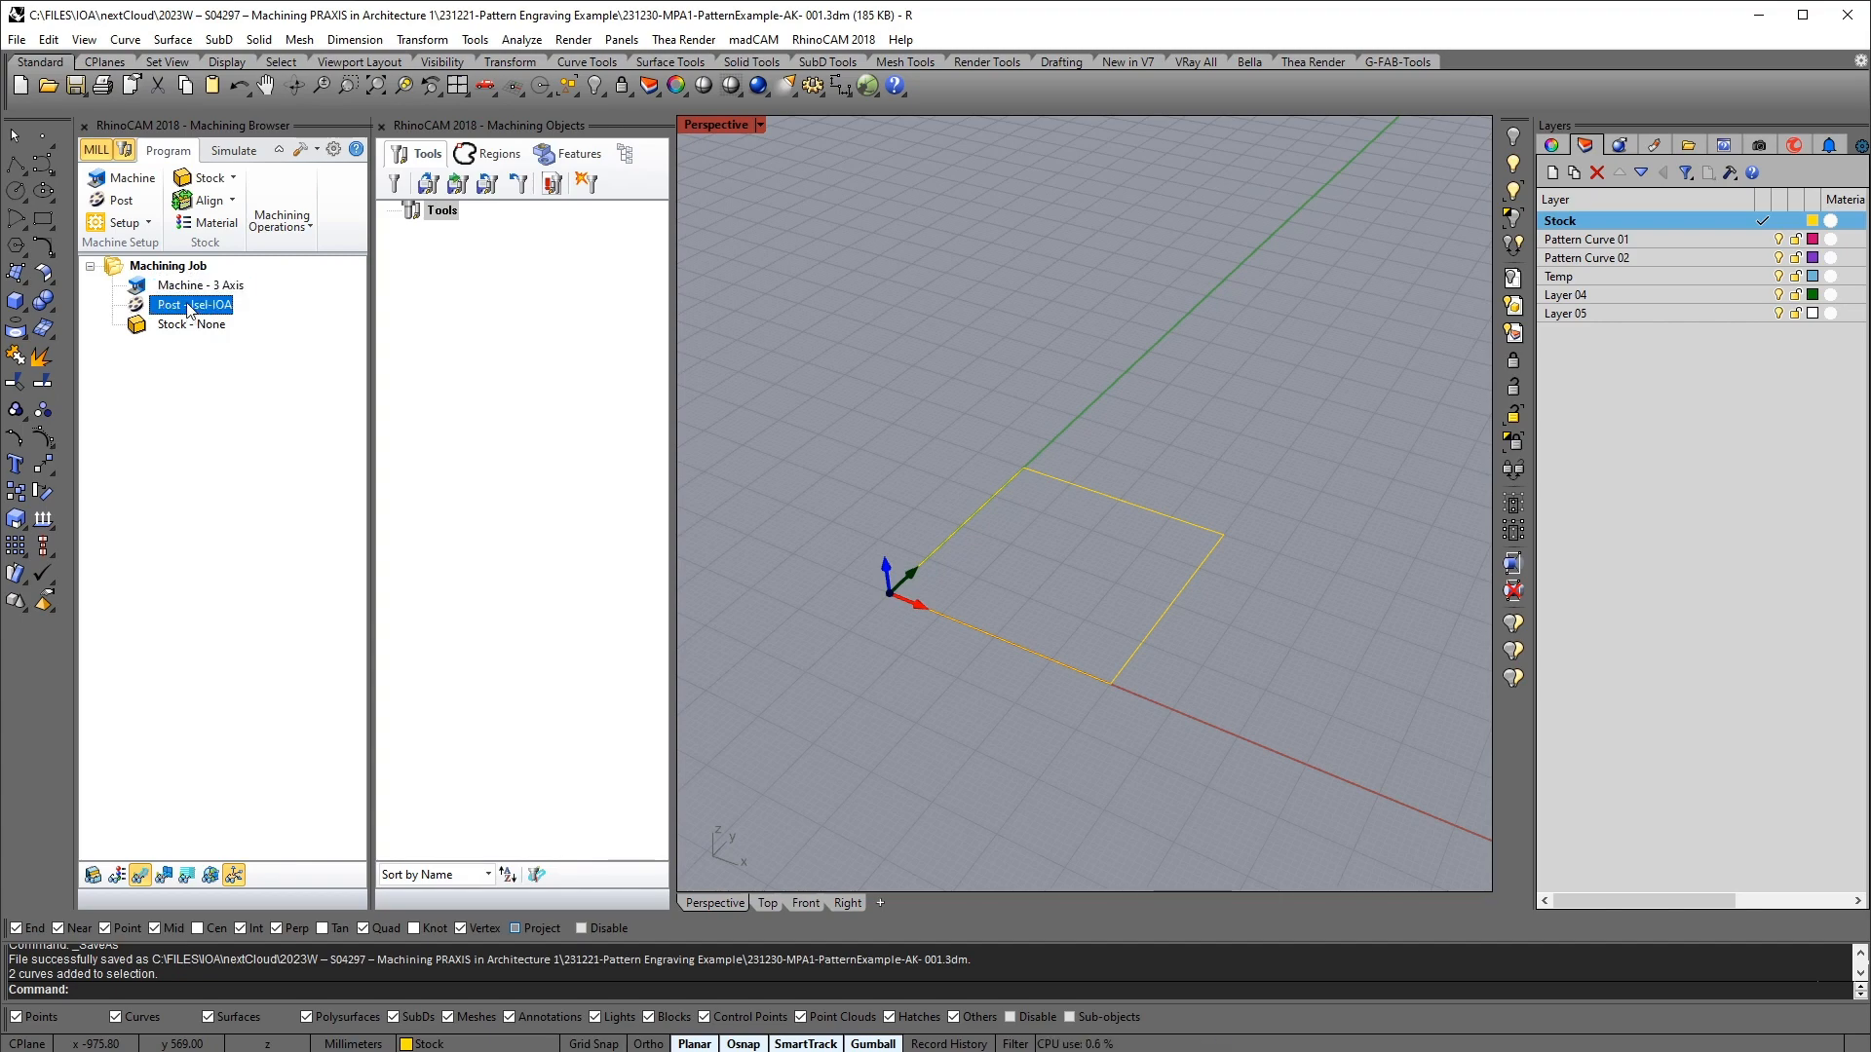
{"action": "double_click", "coordinate": [189, 306]}
{"action": "left_click", "coordinate": [295, 240]}
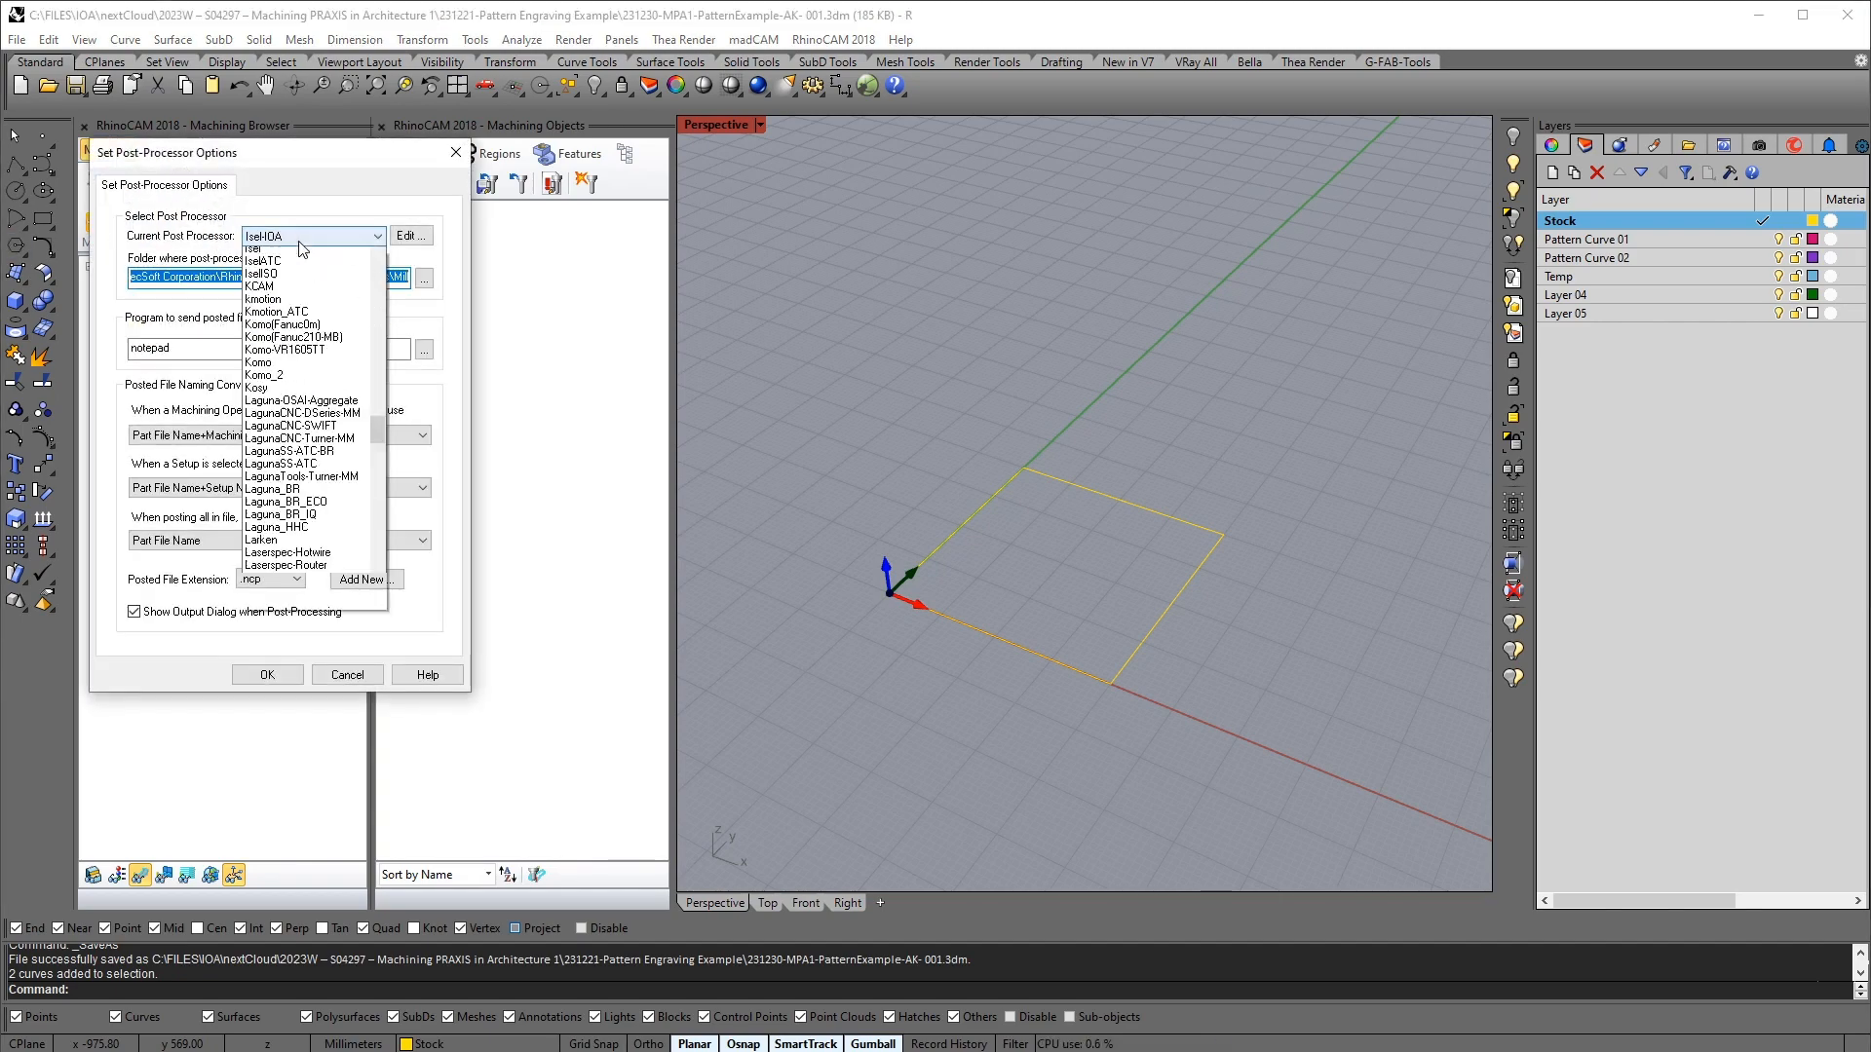
{"action": "left_click", "coordinate": [293, 236]}
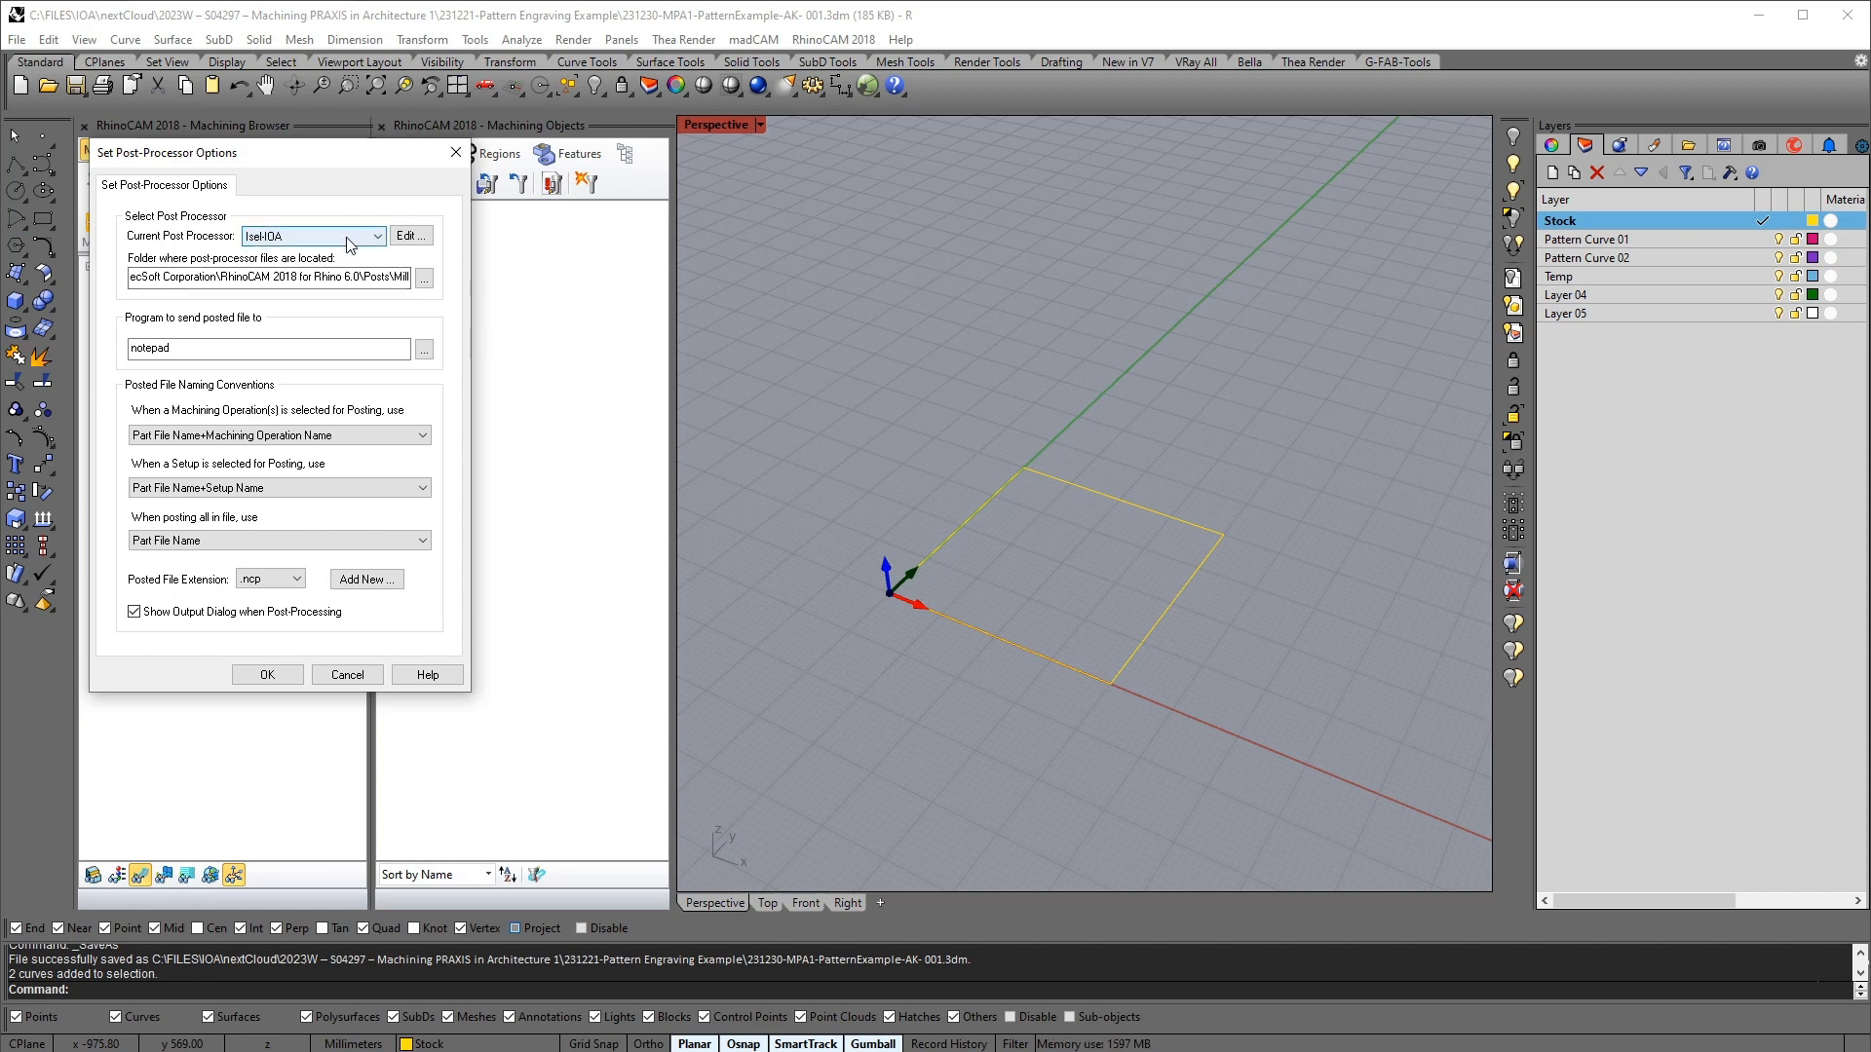
{"action": "left_click", "coordinate": [296, 578]}
{"action": "left_click", "coordinate": [297, 577]}
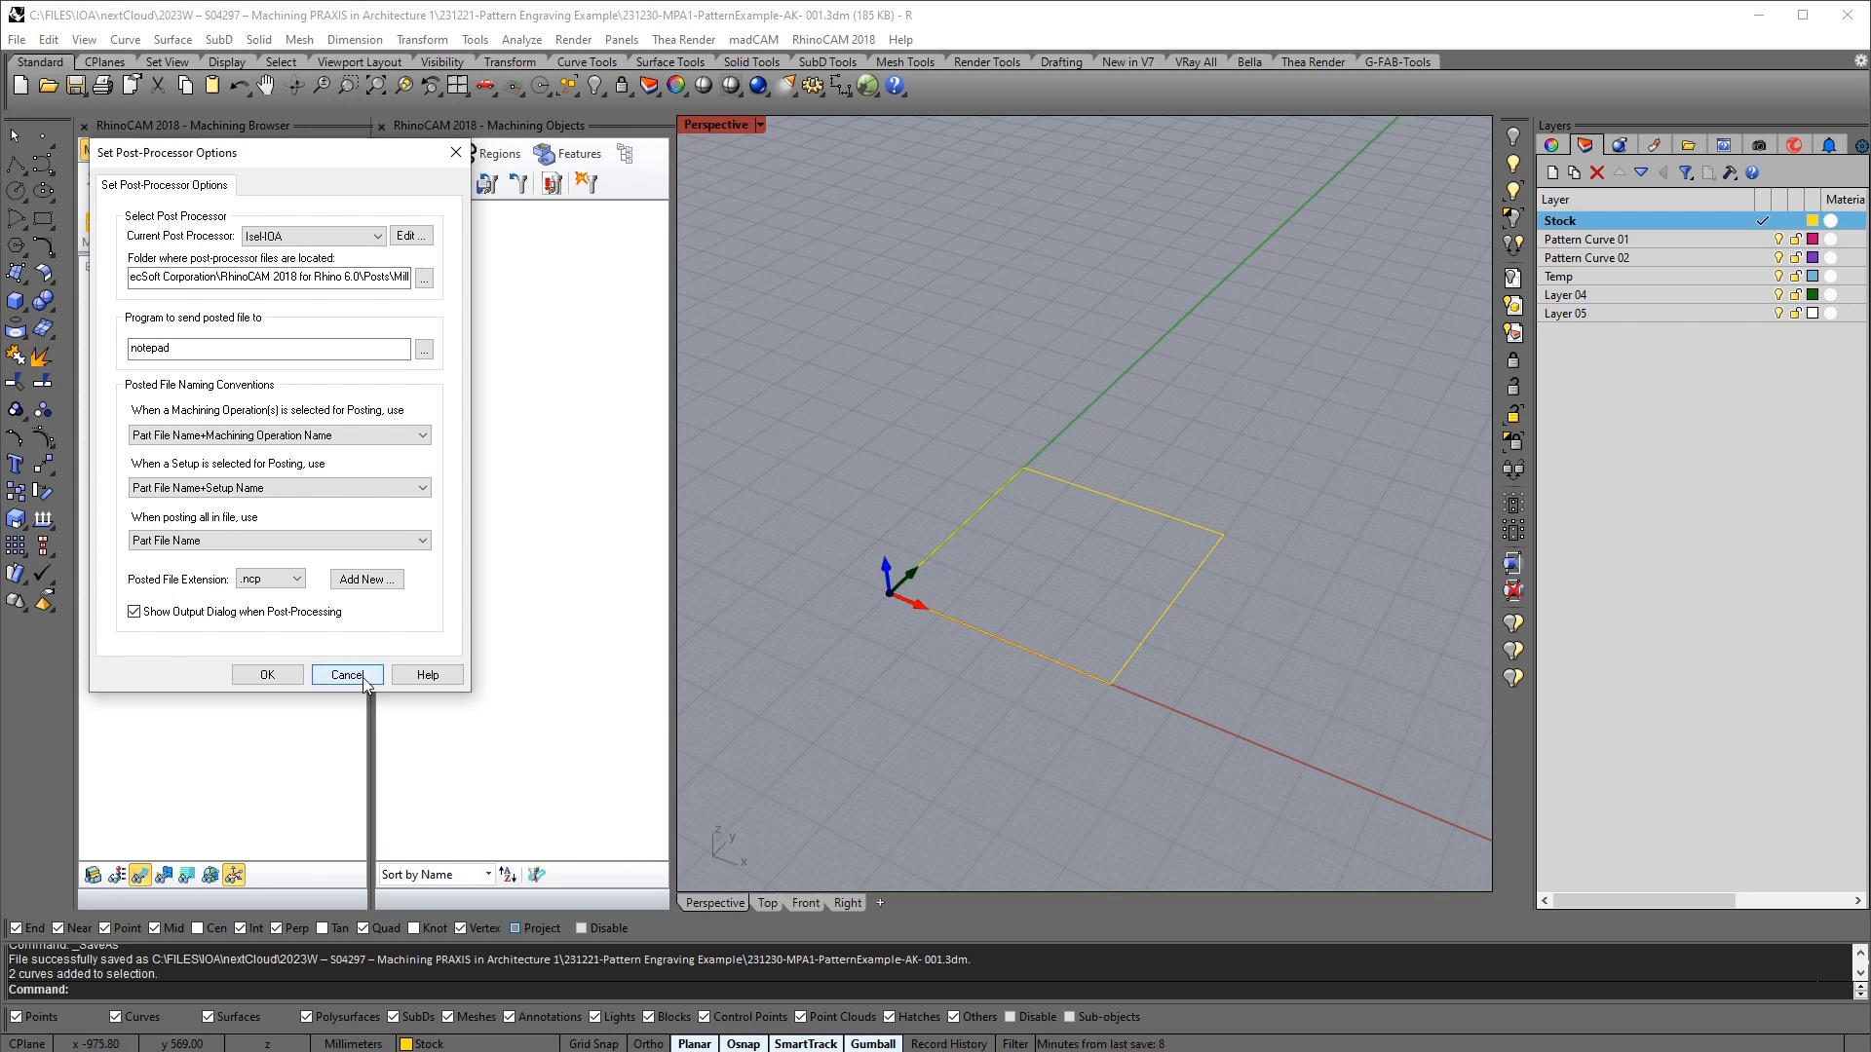
{"action": "left_click", "coordinate": [281, 677]}
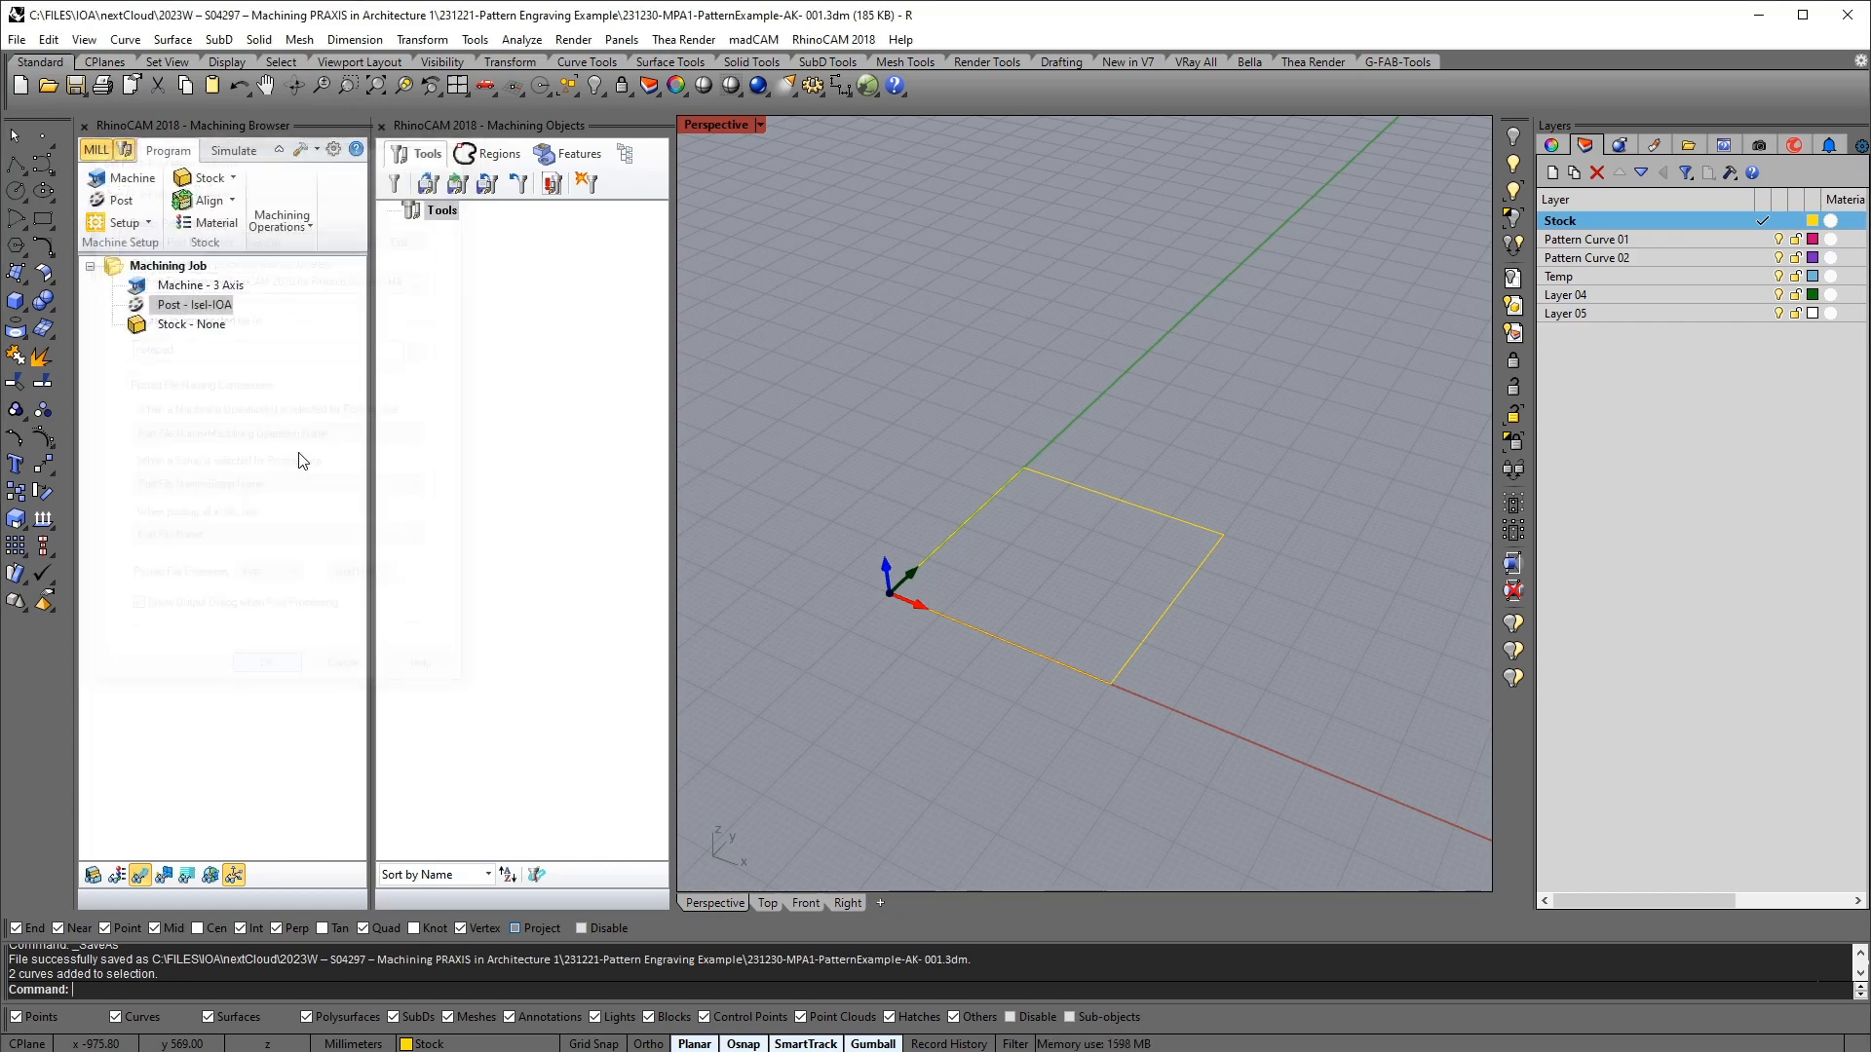
Define a box stock anchored by its upper front-left corner at the origin, with corner coordinates X 0, Y 0, Z 0
{"action": "double_click", "coordinate": [185, 325]}
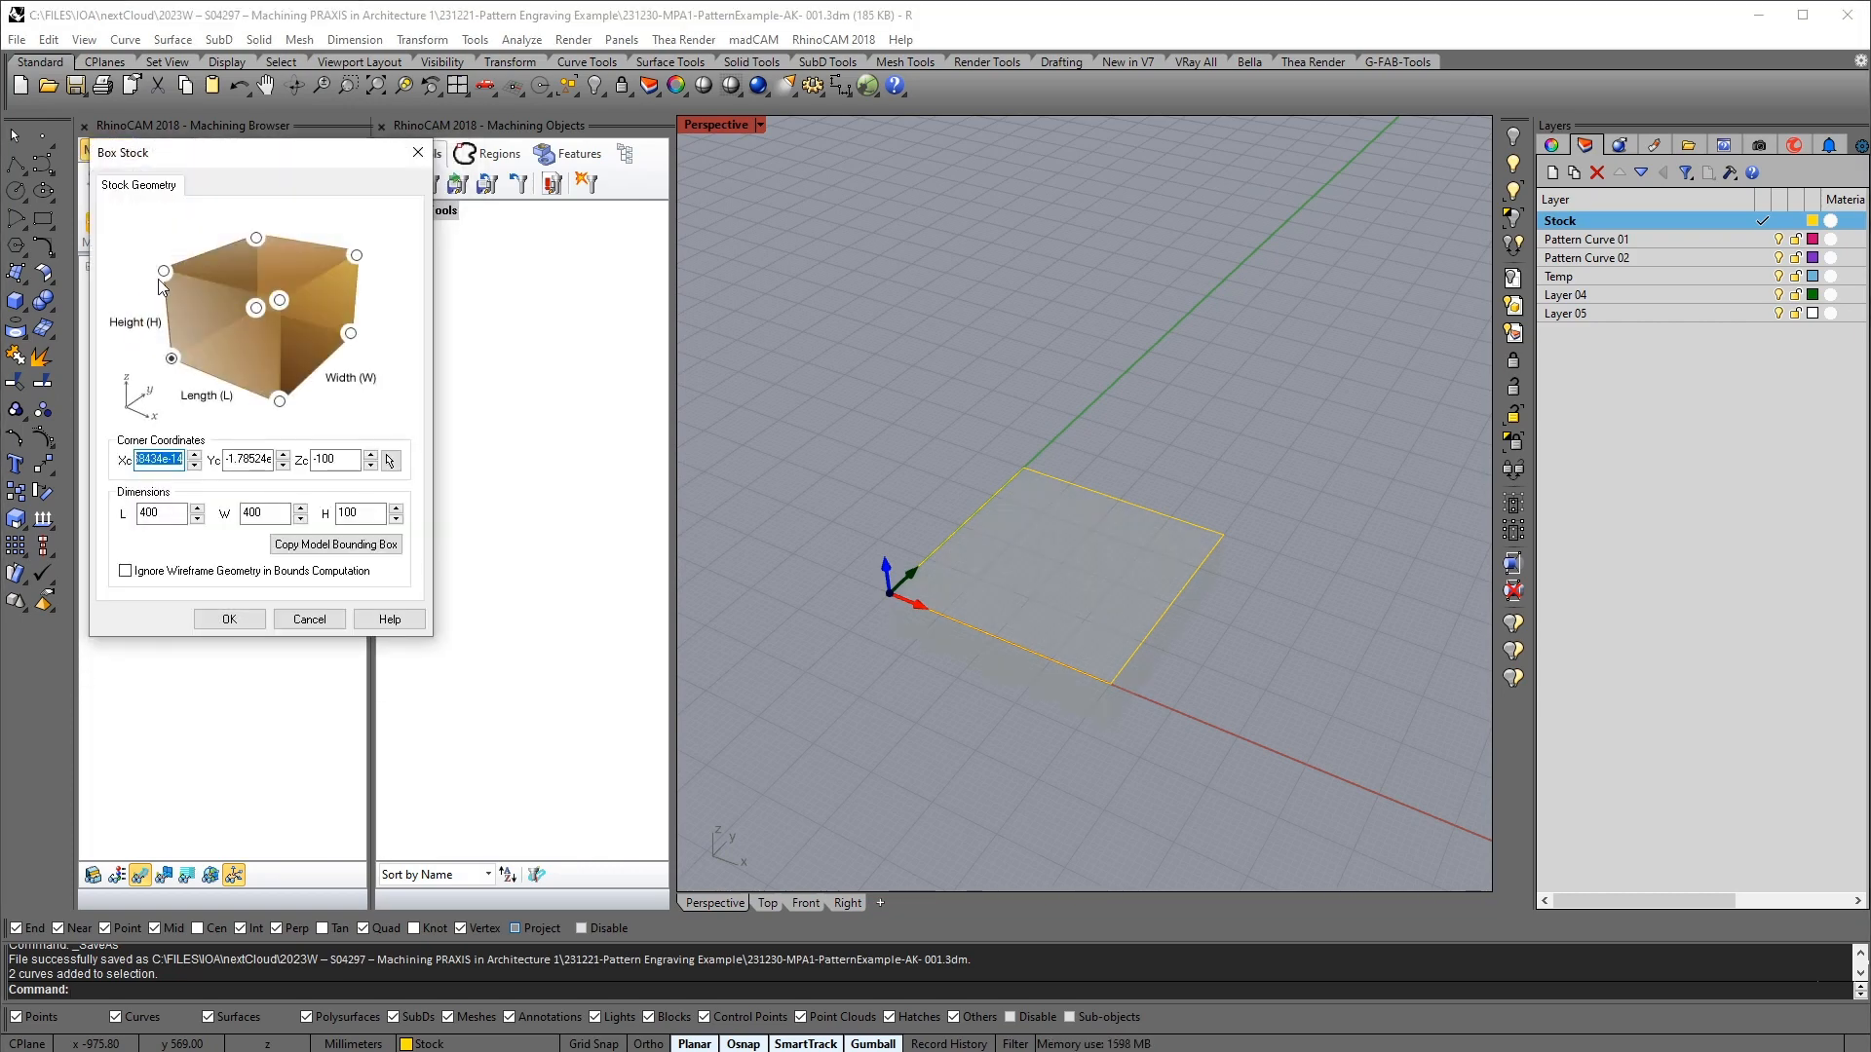
{"action": "left_click", "coordinate": [164, 271]}
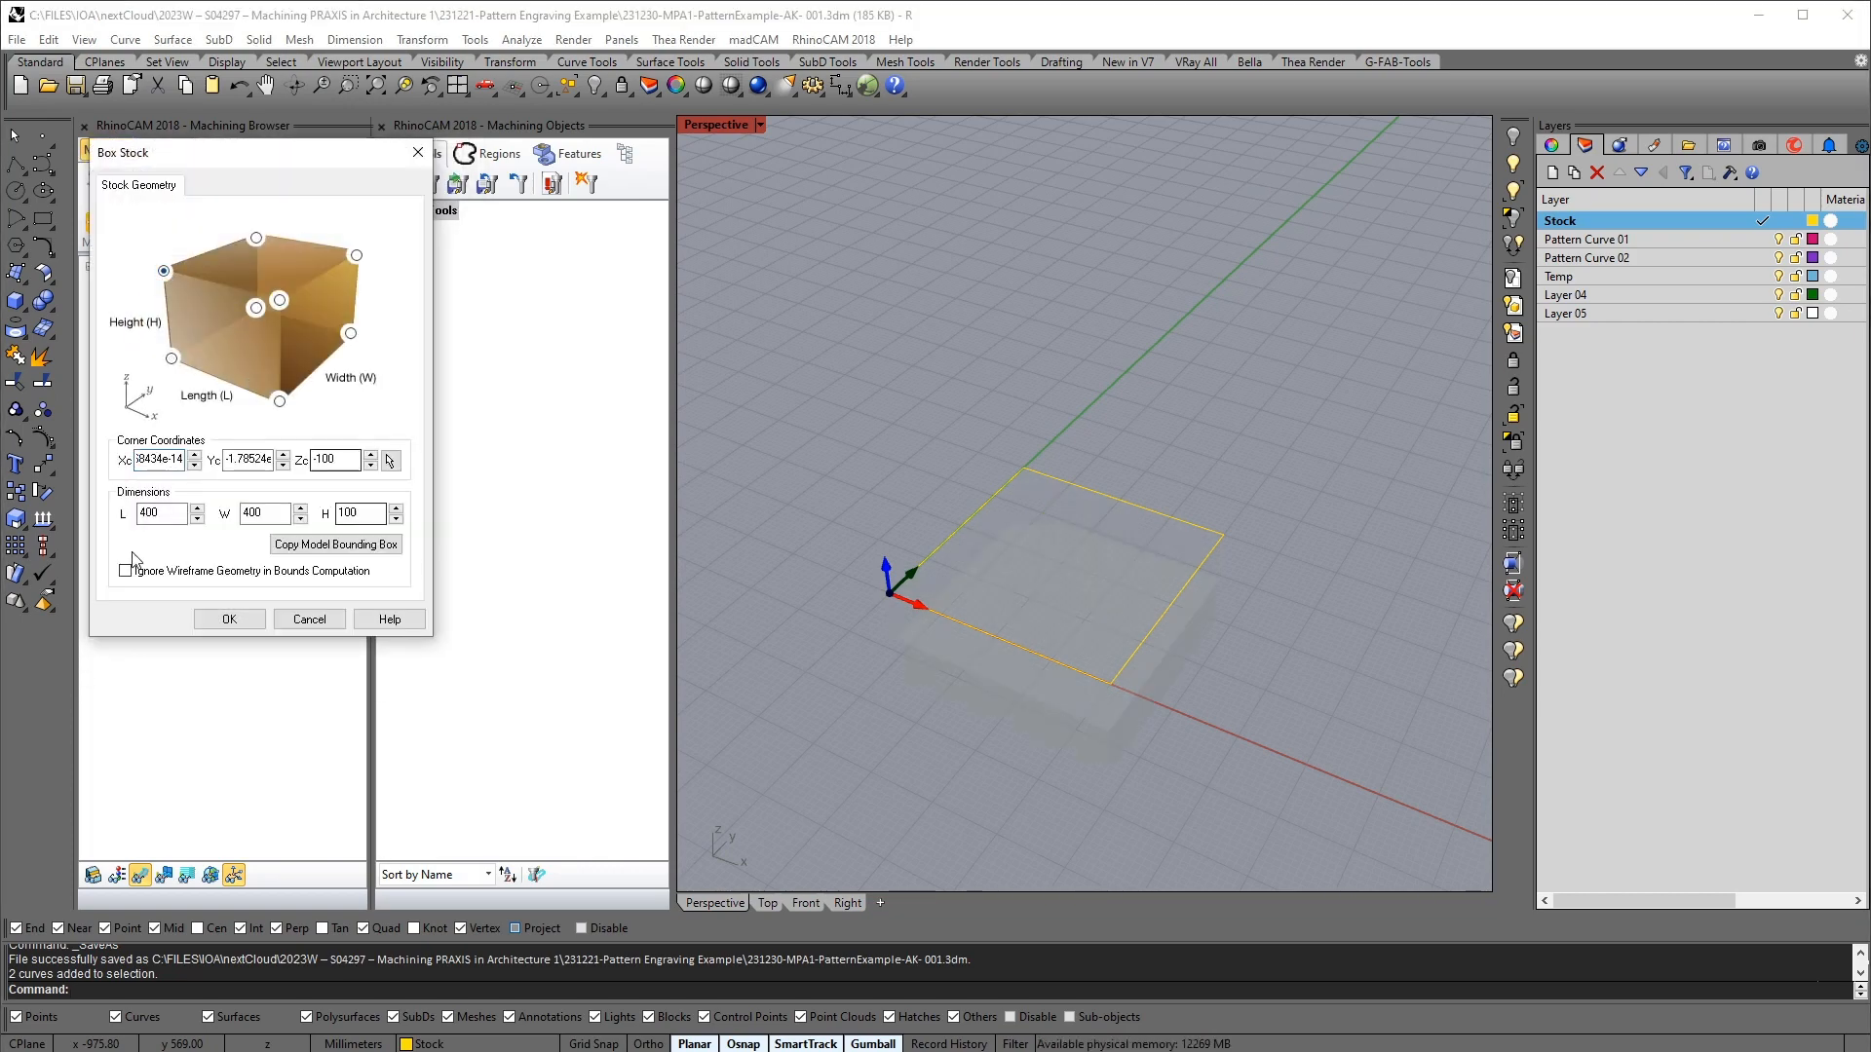
{"action": "left_click", "coordinate": [390, 464]}
{"action": "left_click", "coordinate": [887, 592]}
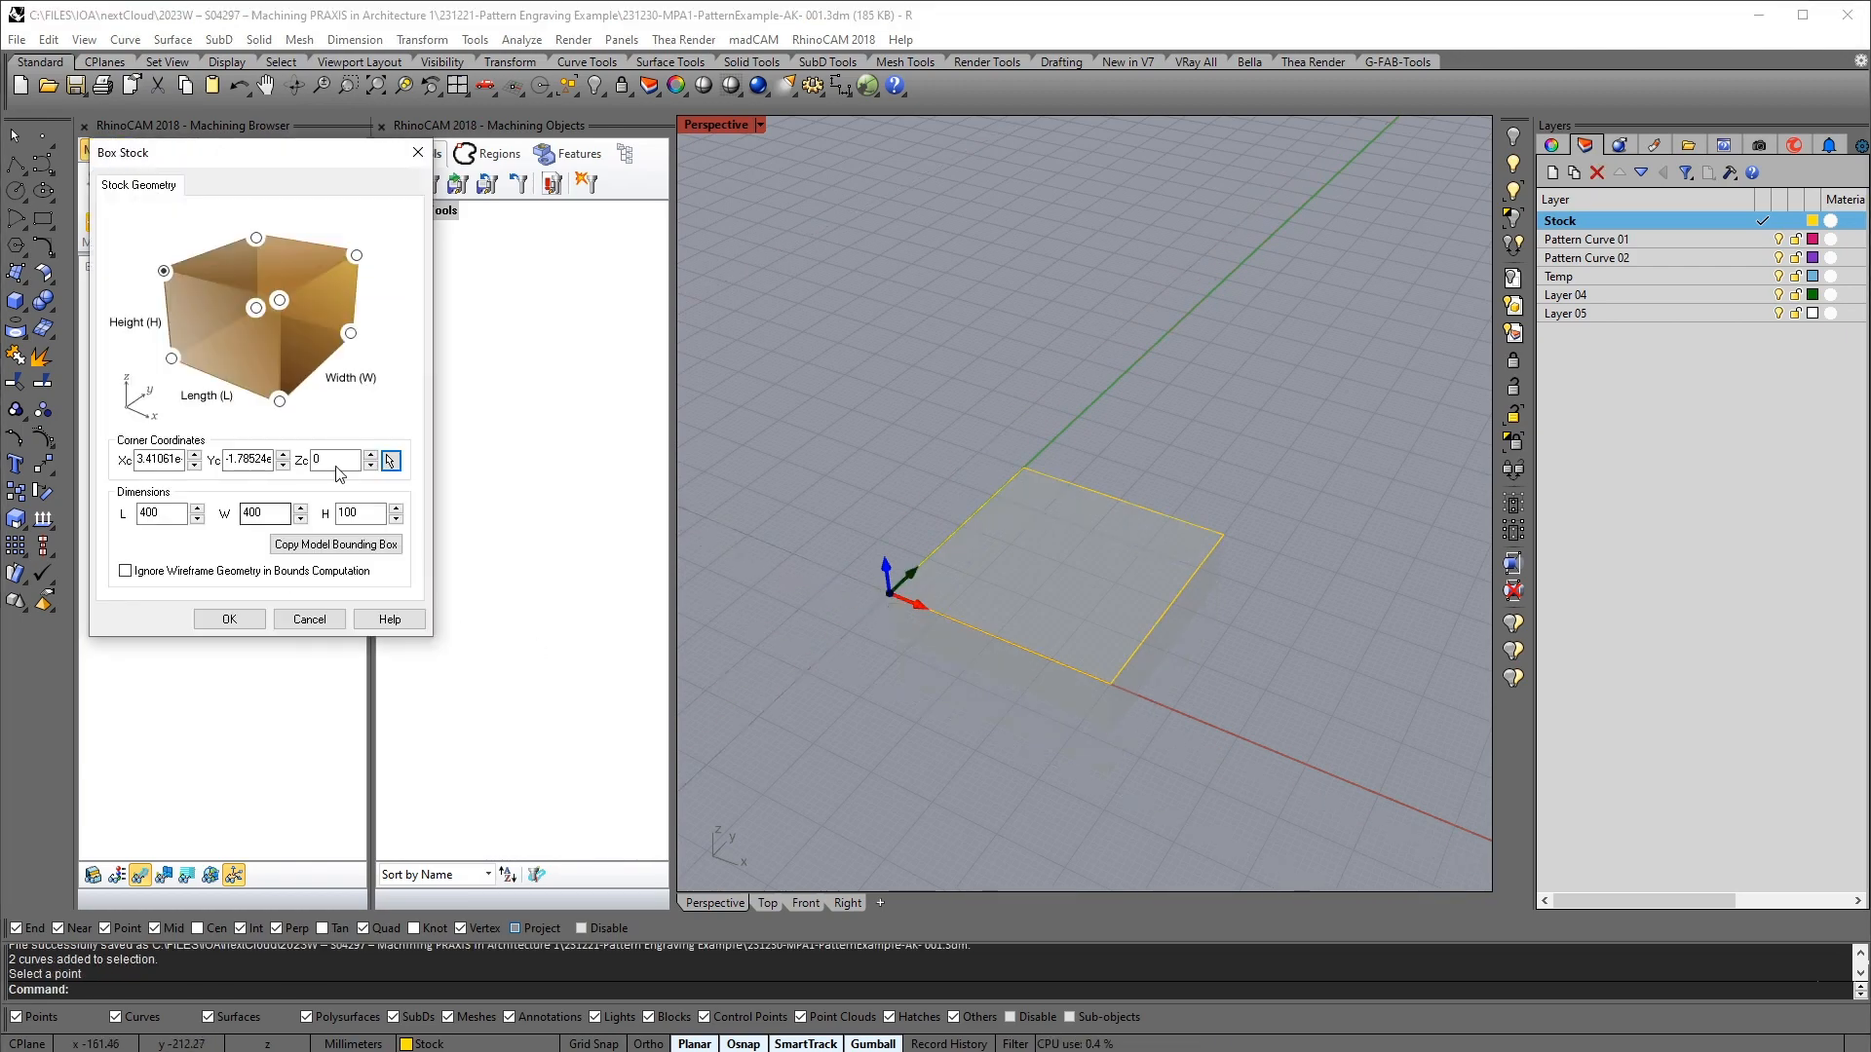
{"action": "double_click", "coordinate": [164, 466]}
{"action": "type", "text": "013"}
{"action": "key", "text": "Tab"}
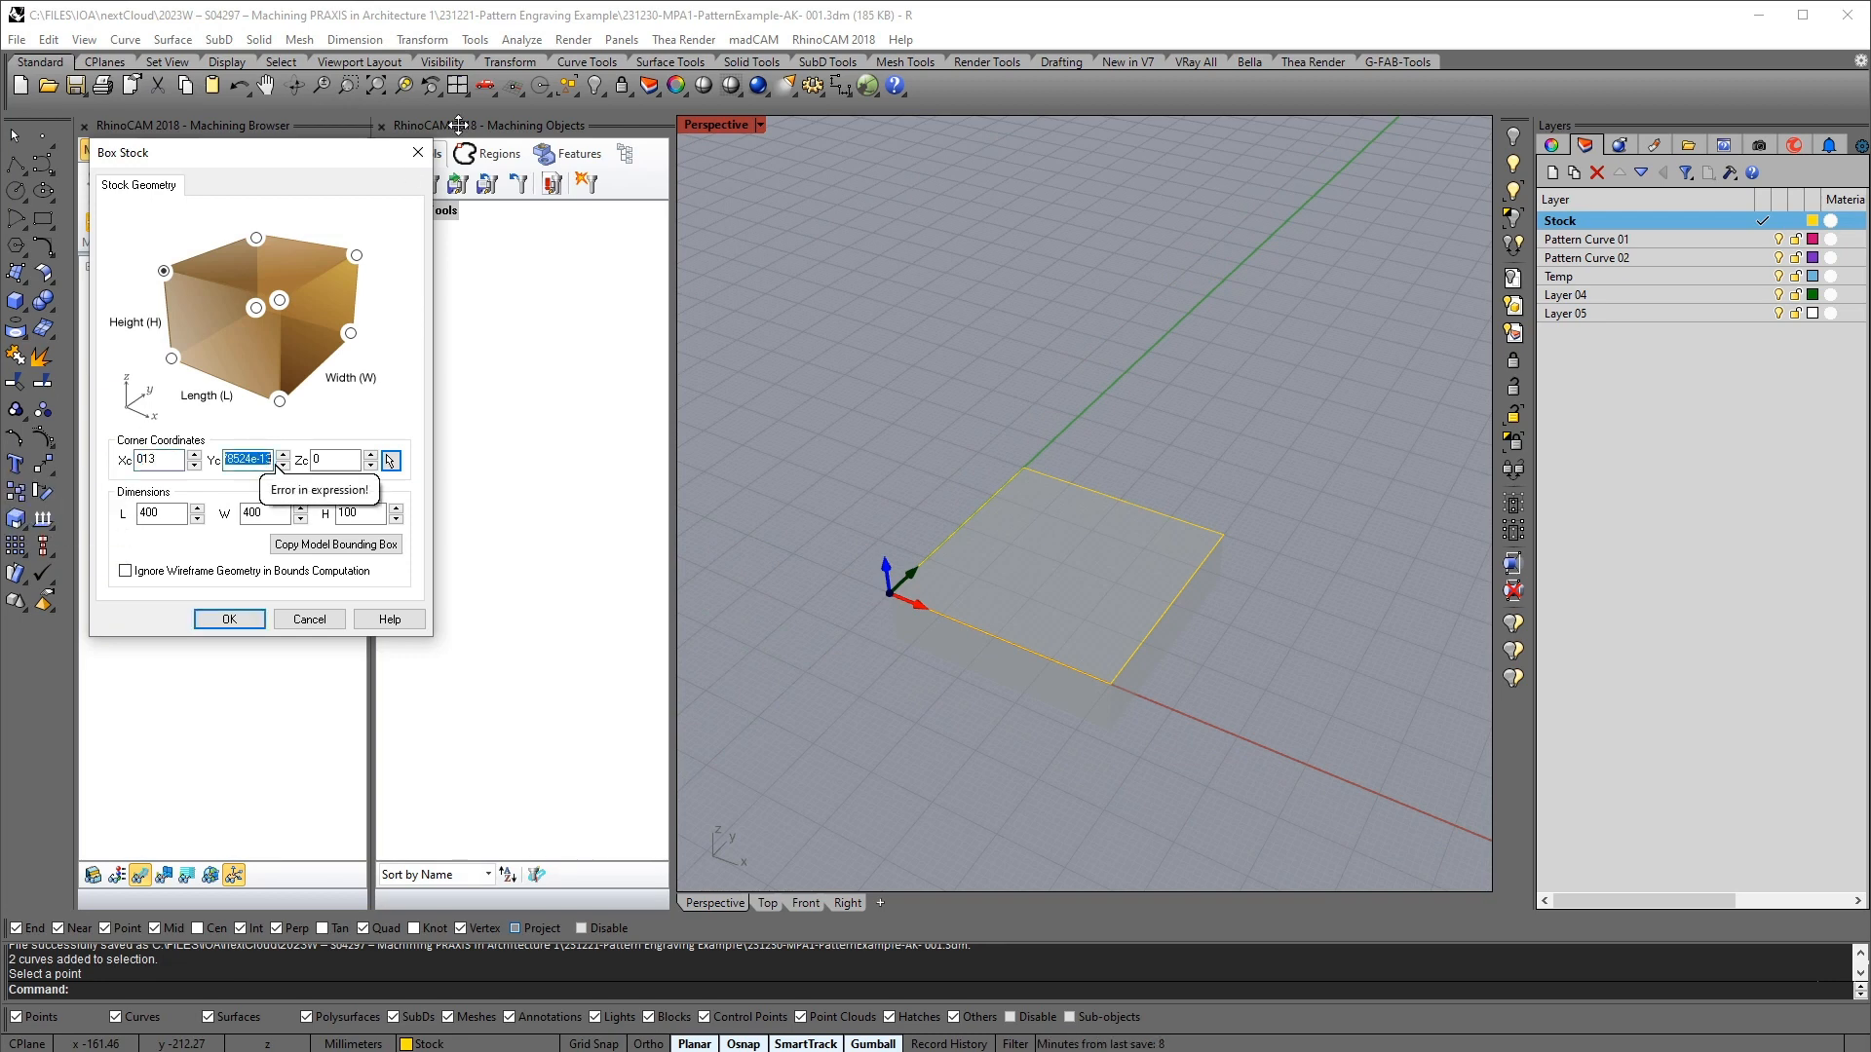
{"action": "type", "text": "0"}
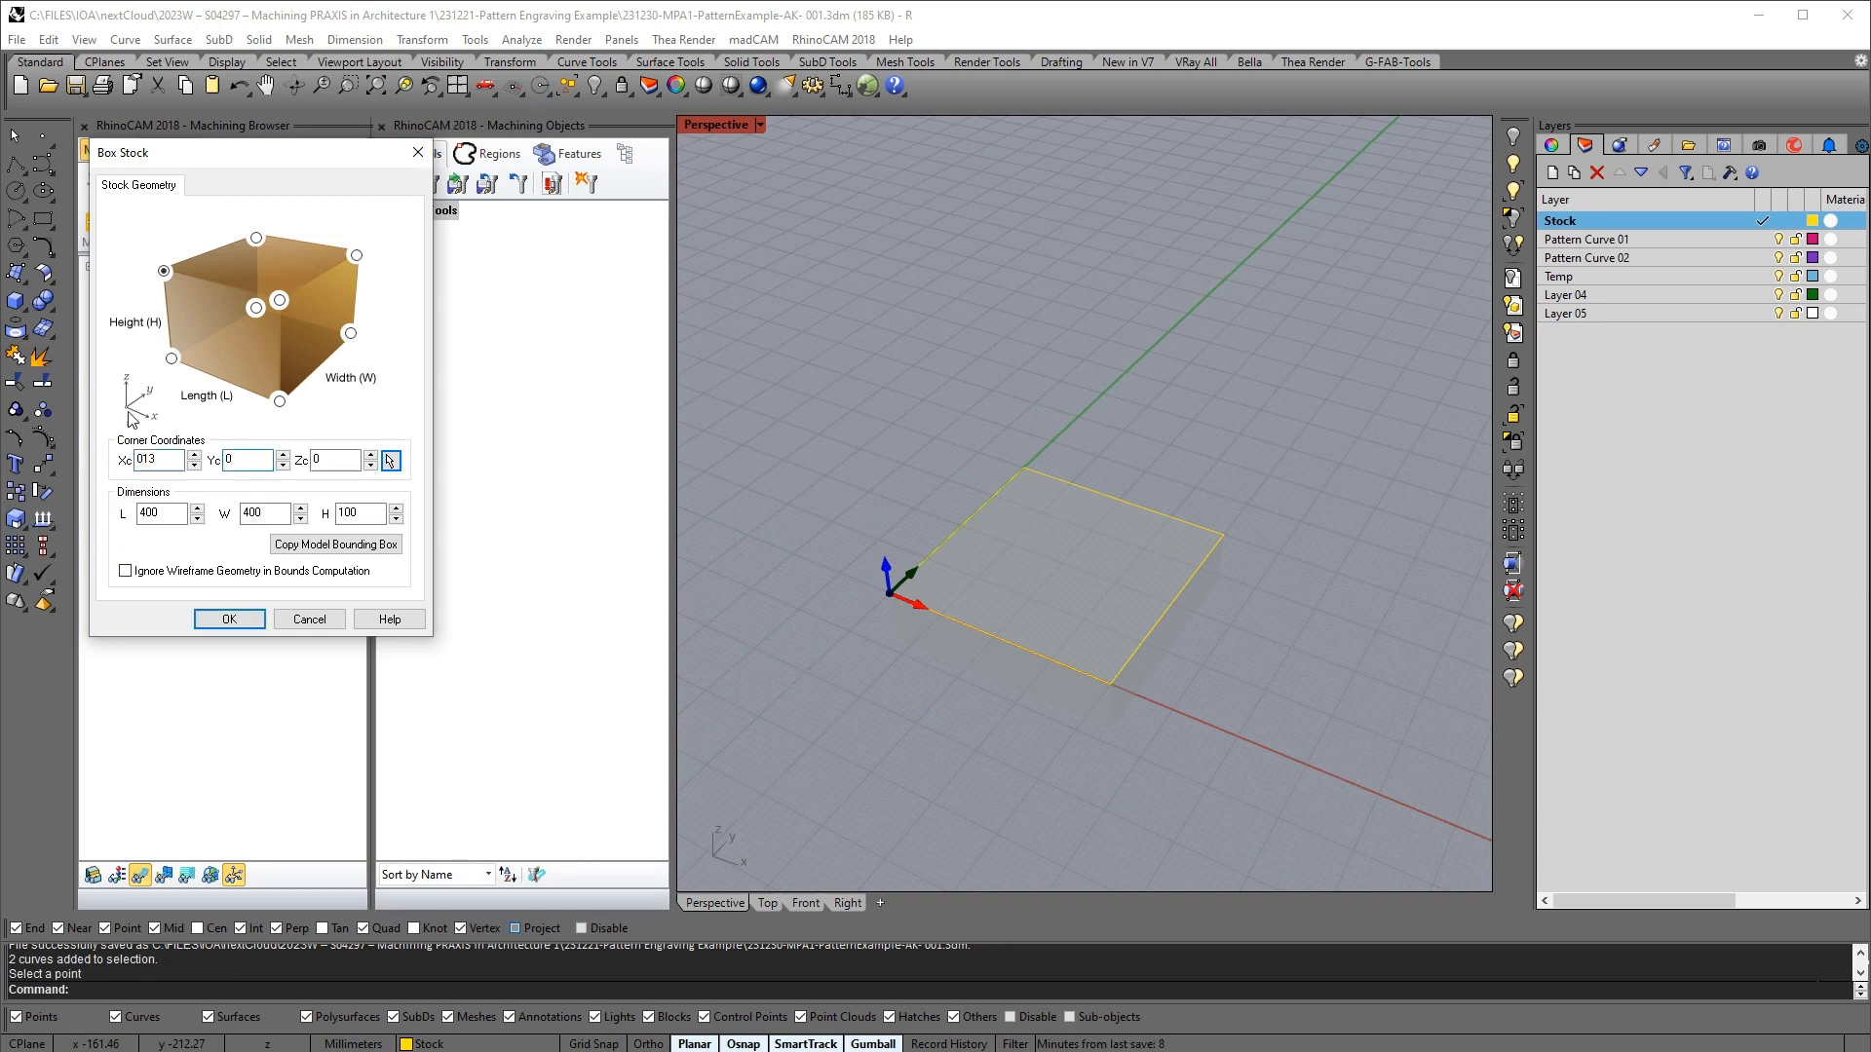
{"action": "key", "text": "shift+Tab"}
{"action": "type", "text": "0"}
Set the box stock's height to 15 mm and reapply its upper front-left corner as the anchor
{"action": "left_click", "coordinate": [343, 513]}
{"action": "type", "text": "15"}
{"action": "left_click", "coordinate": [161, 513]}
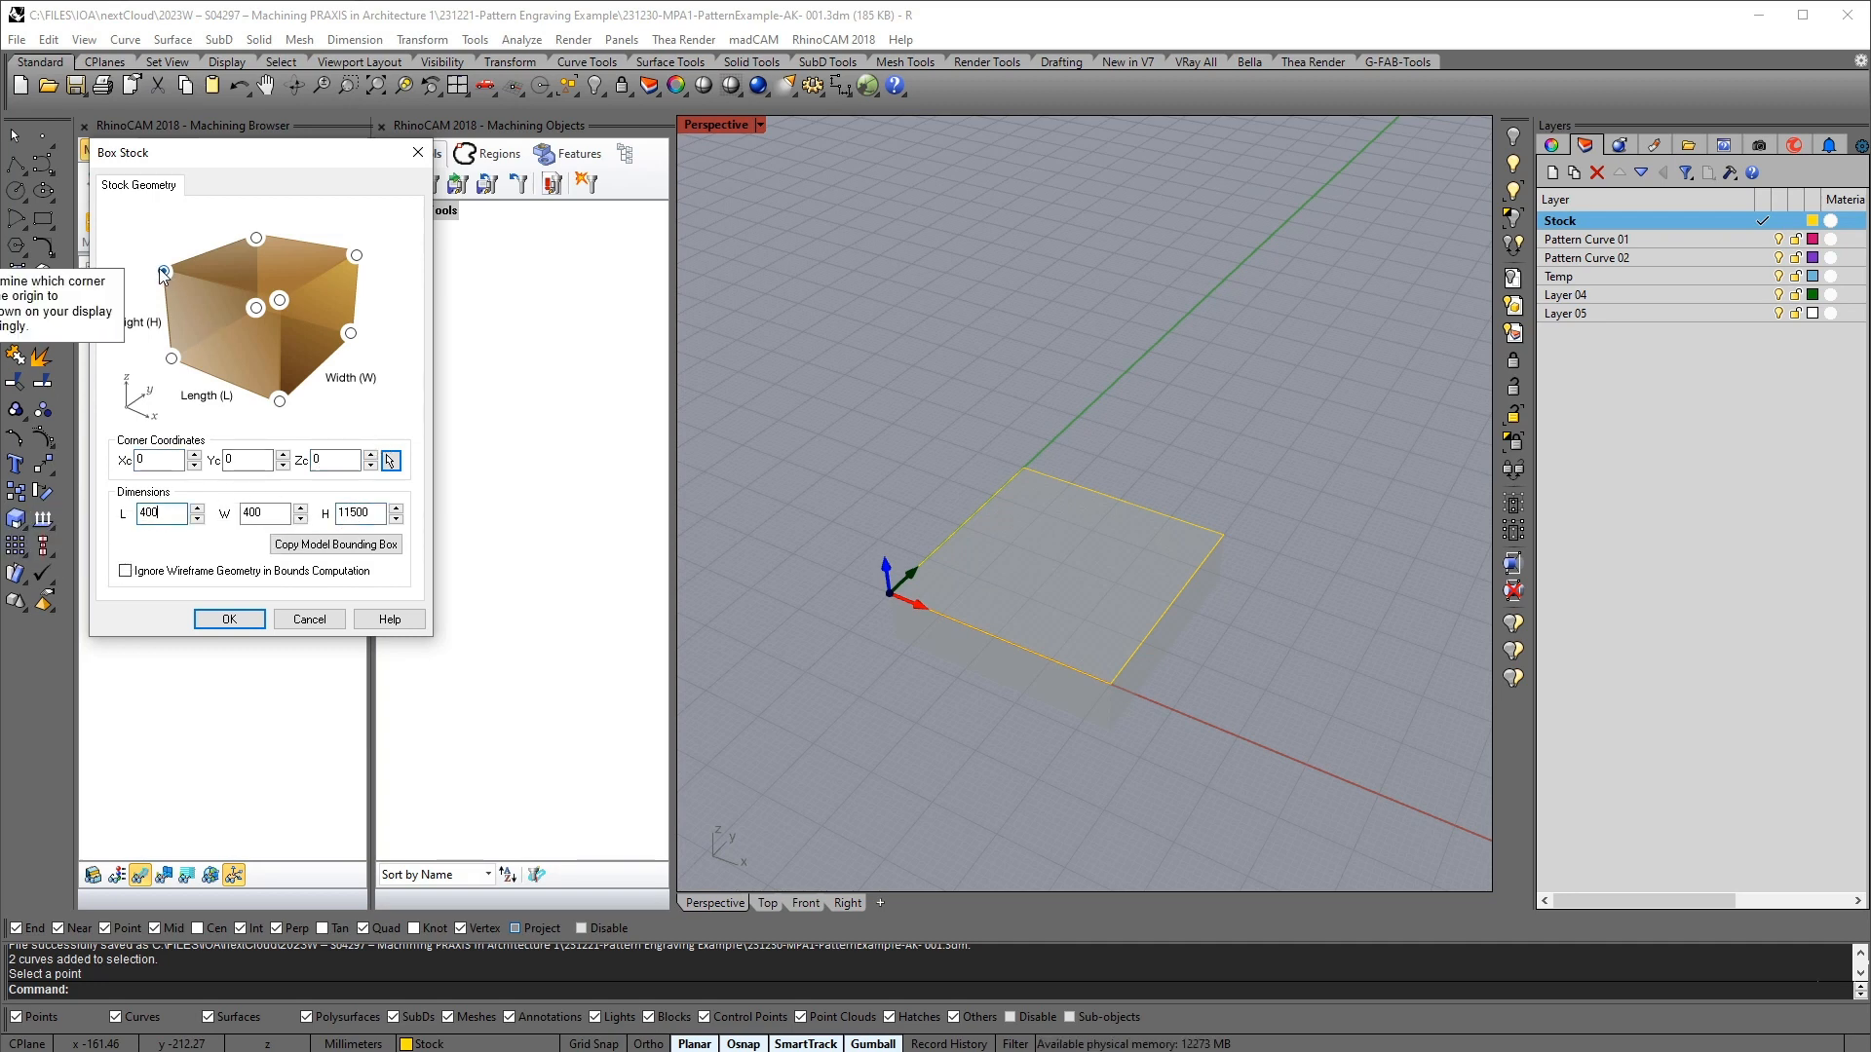
{"action": "right_click_drag", "start_coordinate": [961, 588], "coordinate": [925, 534]}
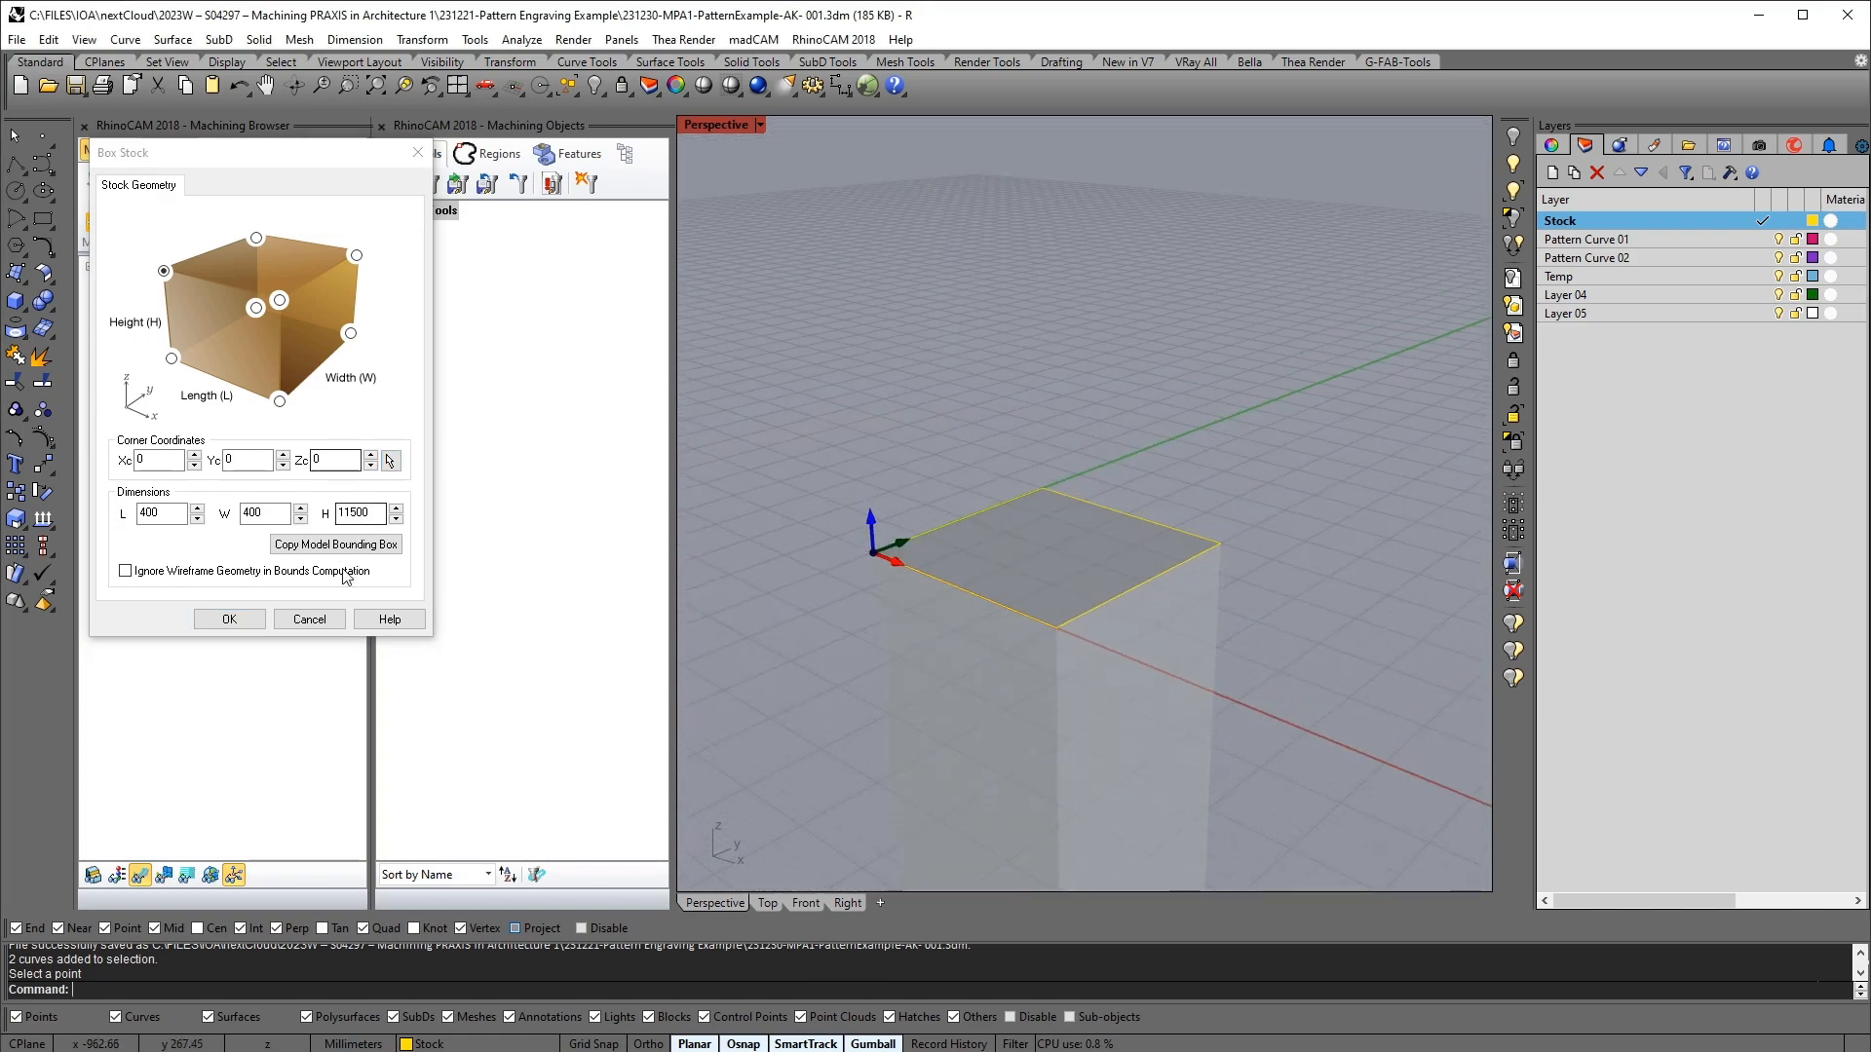
{"action": "left_click", "coordinate": [370, 513]}
{"action": "key", "text": "BackSpace"}
{"action": "key", "text": "BackSpace"}
{"action": "key", "text": "BackSpace"}
{"action": "key", "text": "BackSpace"}
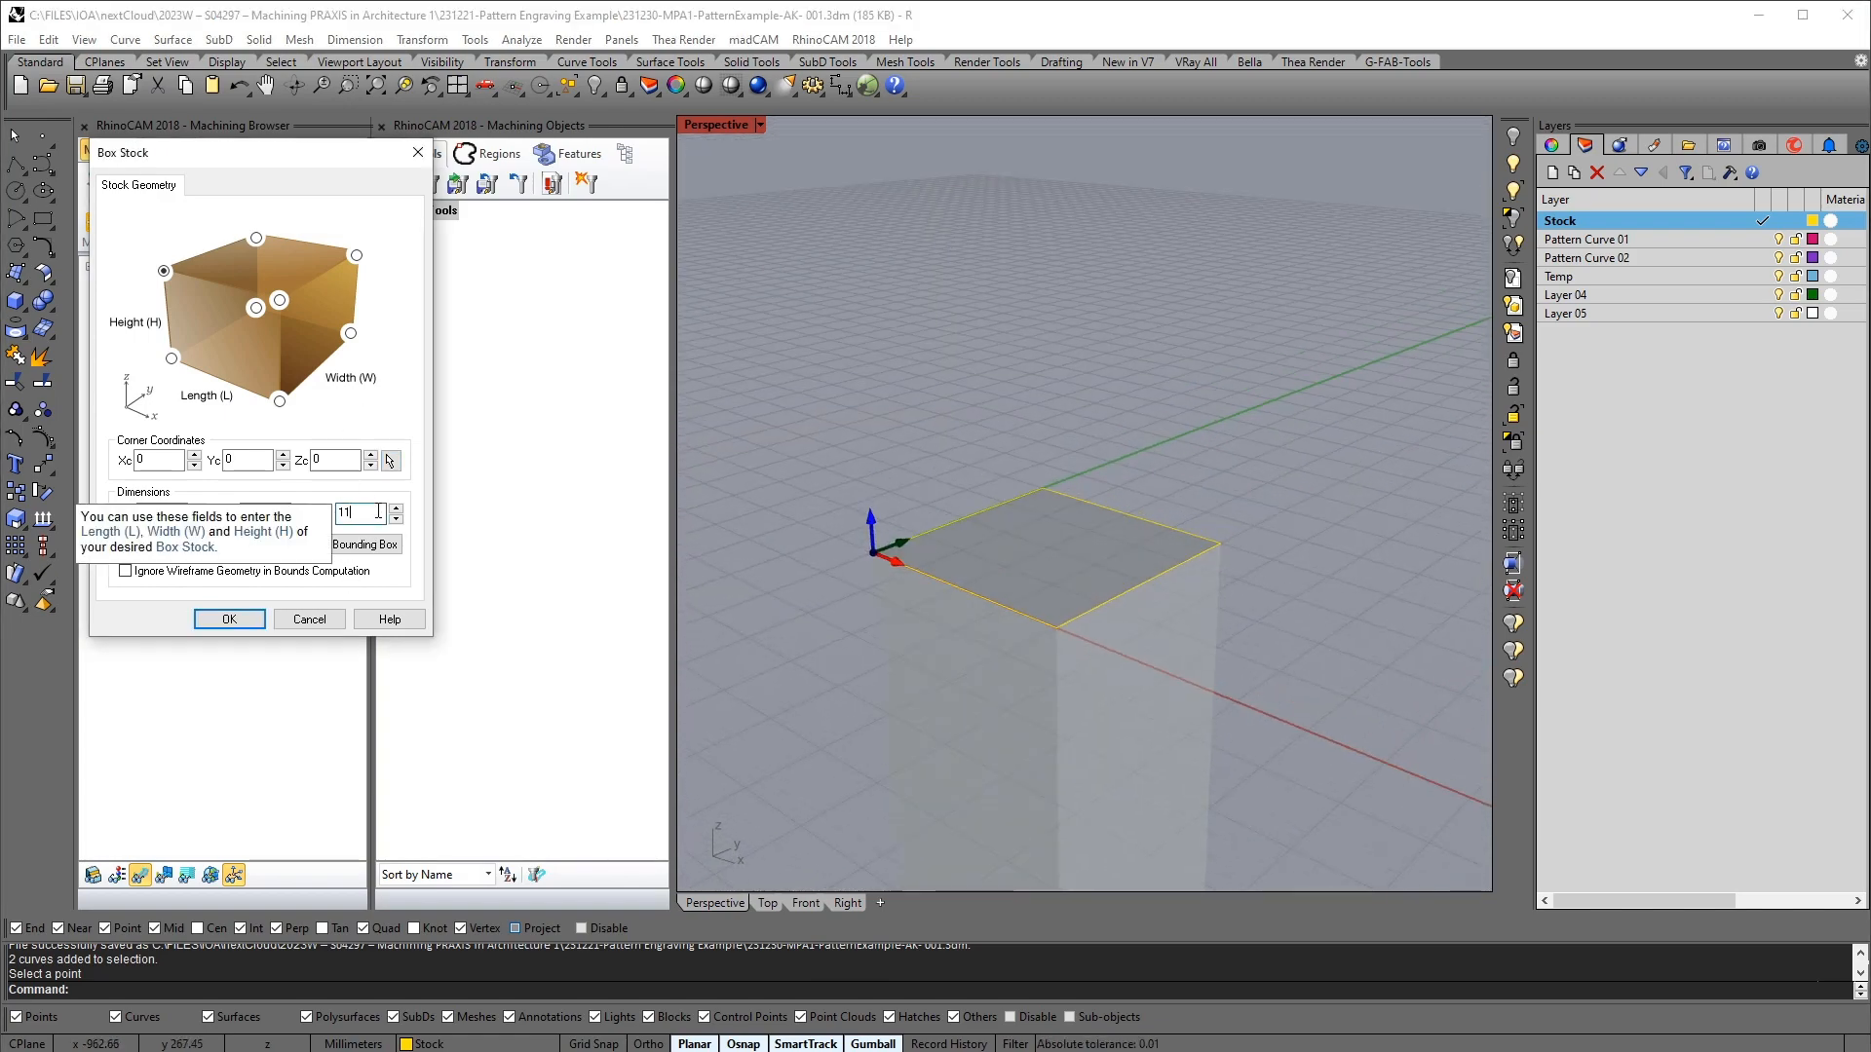
{"action": "type", "text": "5"}
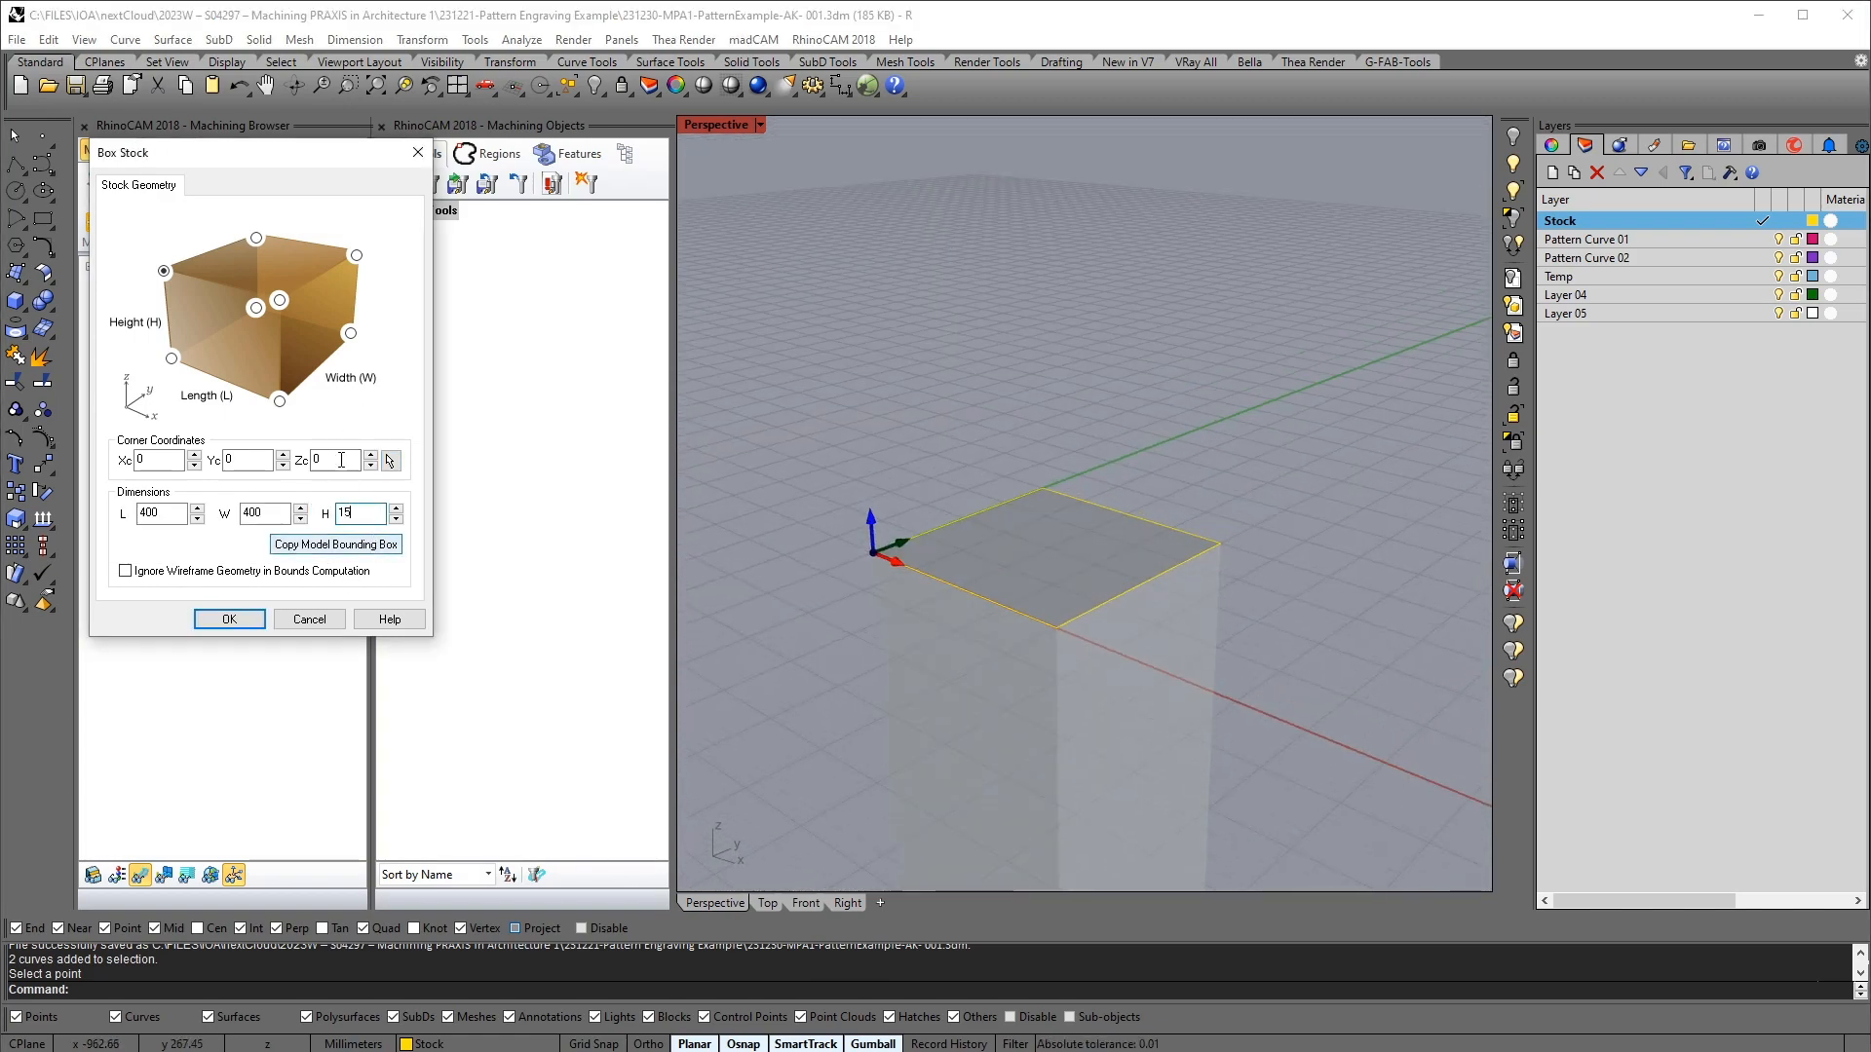
{"action": "left_click", "coordinate": [164, 271]}
Switch the viewport to Shaded display mode to check the stock block, and confirm the box stock
{"action": "right_click_drag", "start_coordinate": [960, 523], "coordinate": [983, 563]}
{"action": "scroll", "coordinate": [982, 566], "scroll_direction": "up", "scroll_amount": 5}
{"action": "right_click_drag", "start_coordinate": [1023, 663], "coordinate": [1153, 433]}
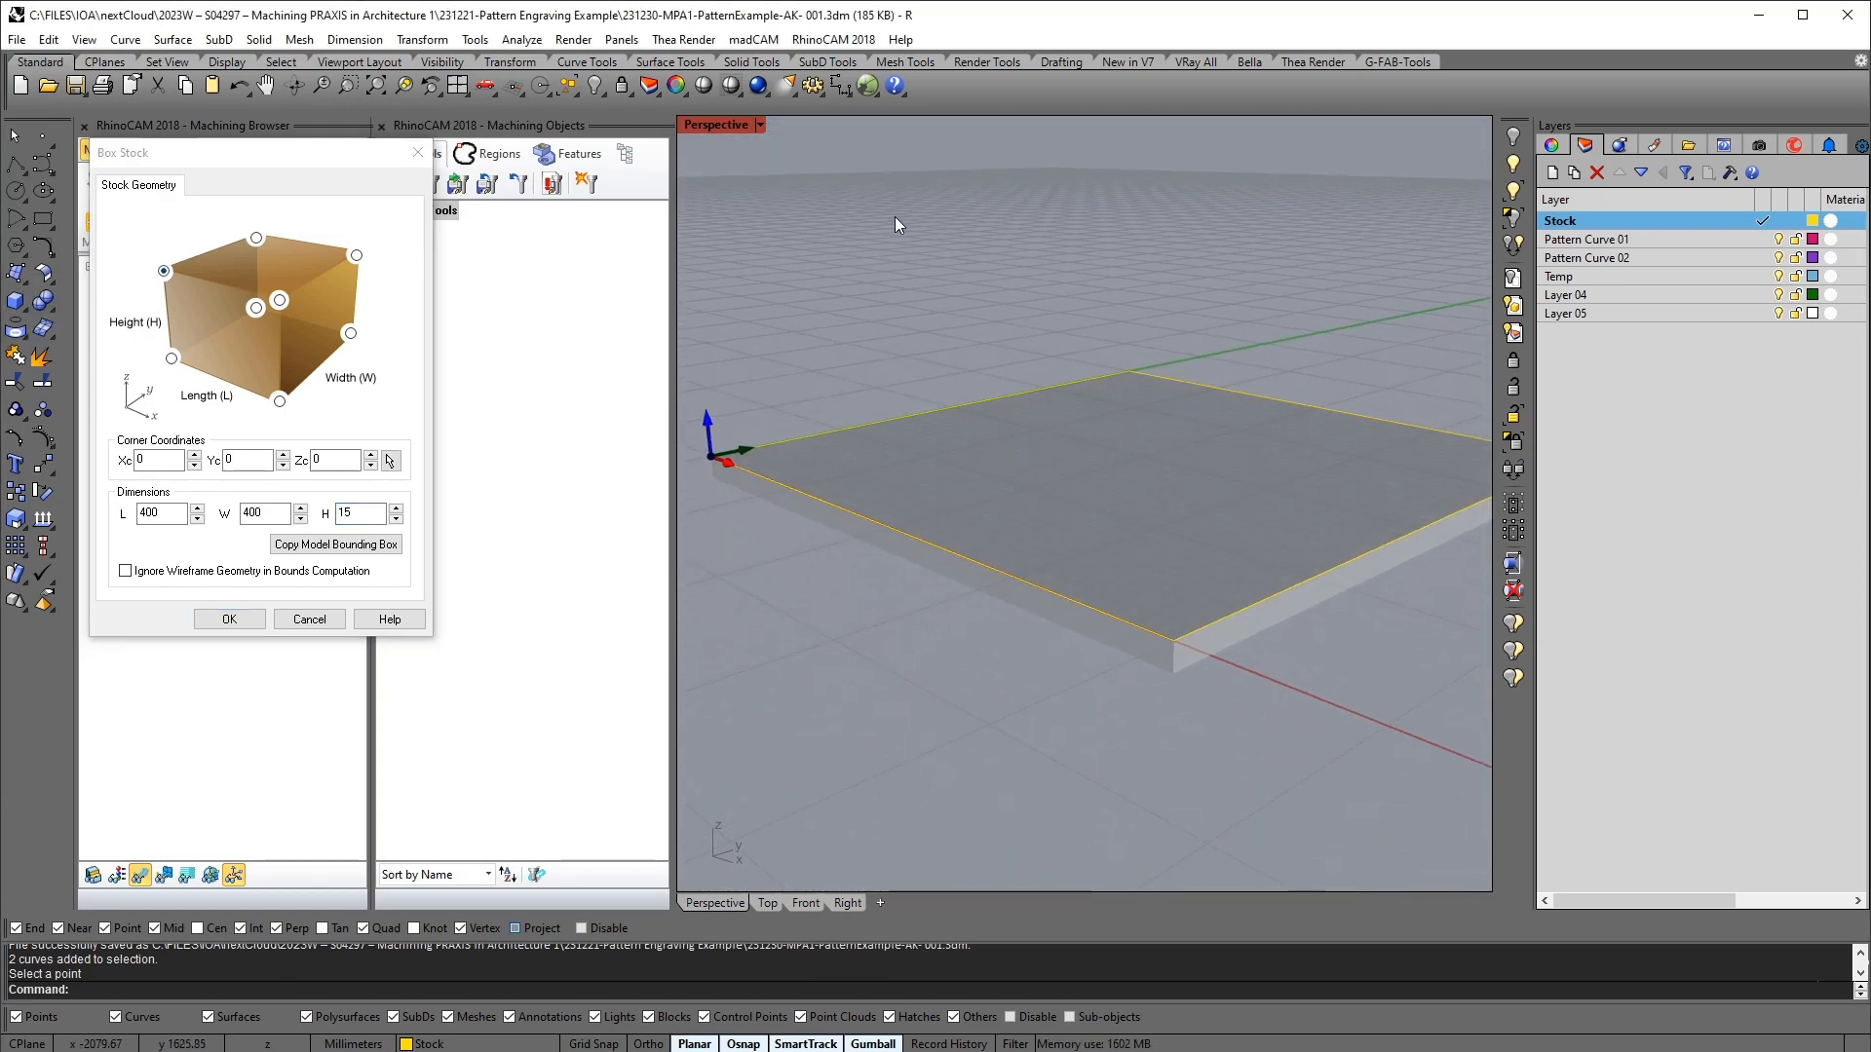
{"action": "middle_click", "coordinate": [901, 228]}
{"action": "left_click", "coordinate": [838, 243]}
{"action": "right_click_drag", "start_coordinate": [1044, 414], "coordinate": [1044, 448]}
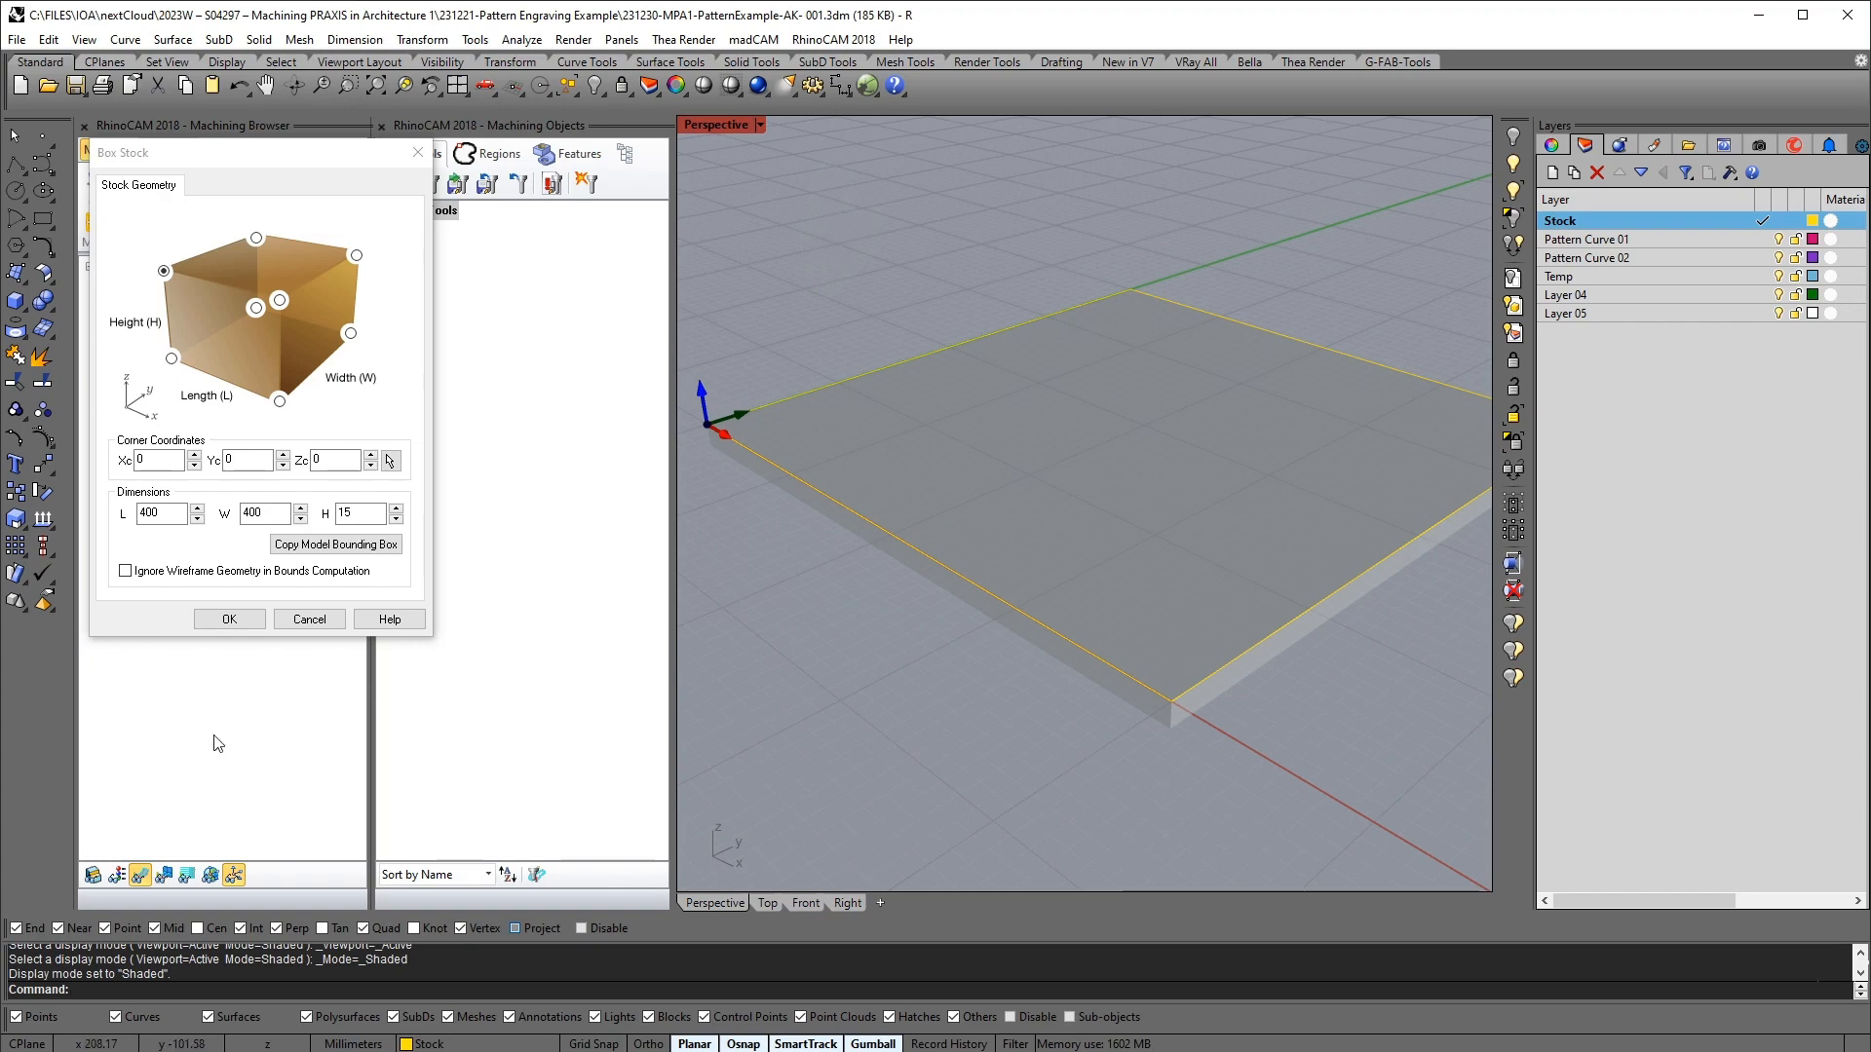
{"action": "right_click_drag", "start_coordinate": [1082, 522], "coordinate": [1120, 509]}
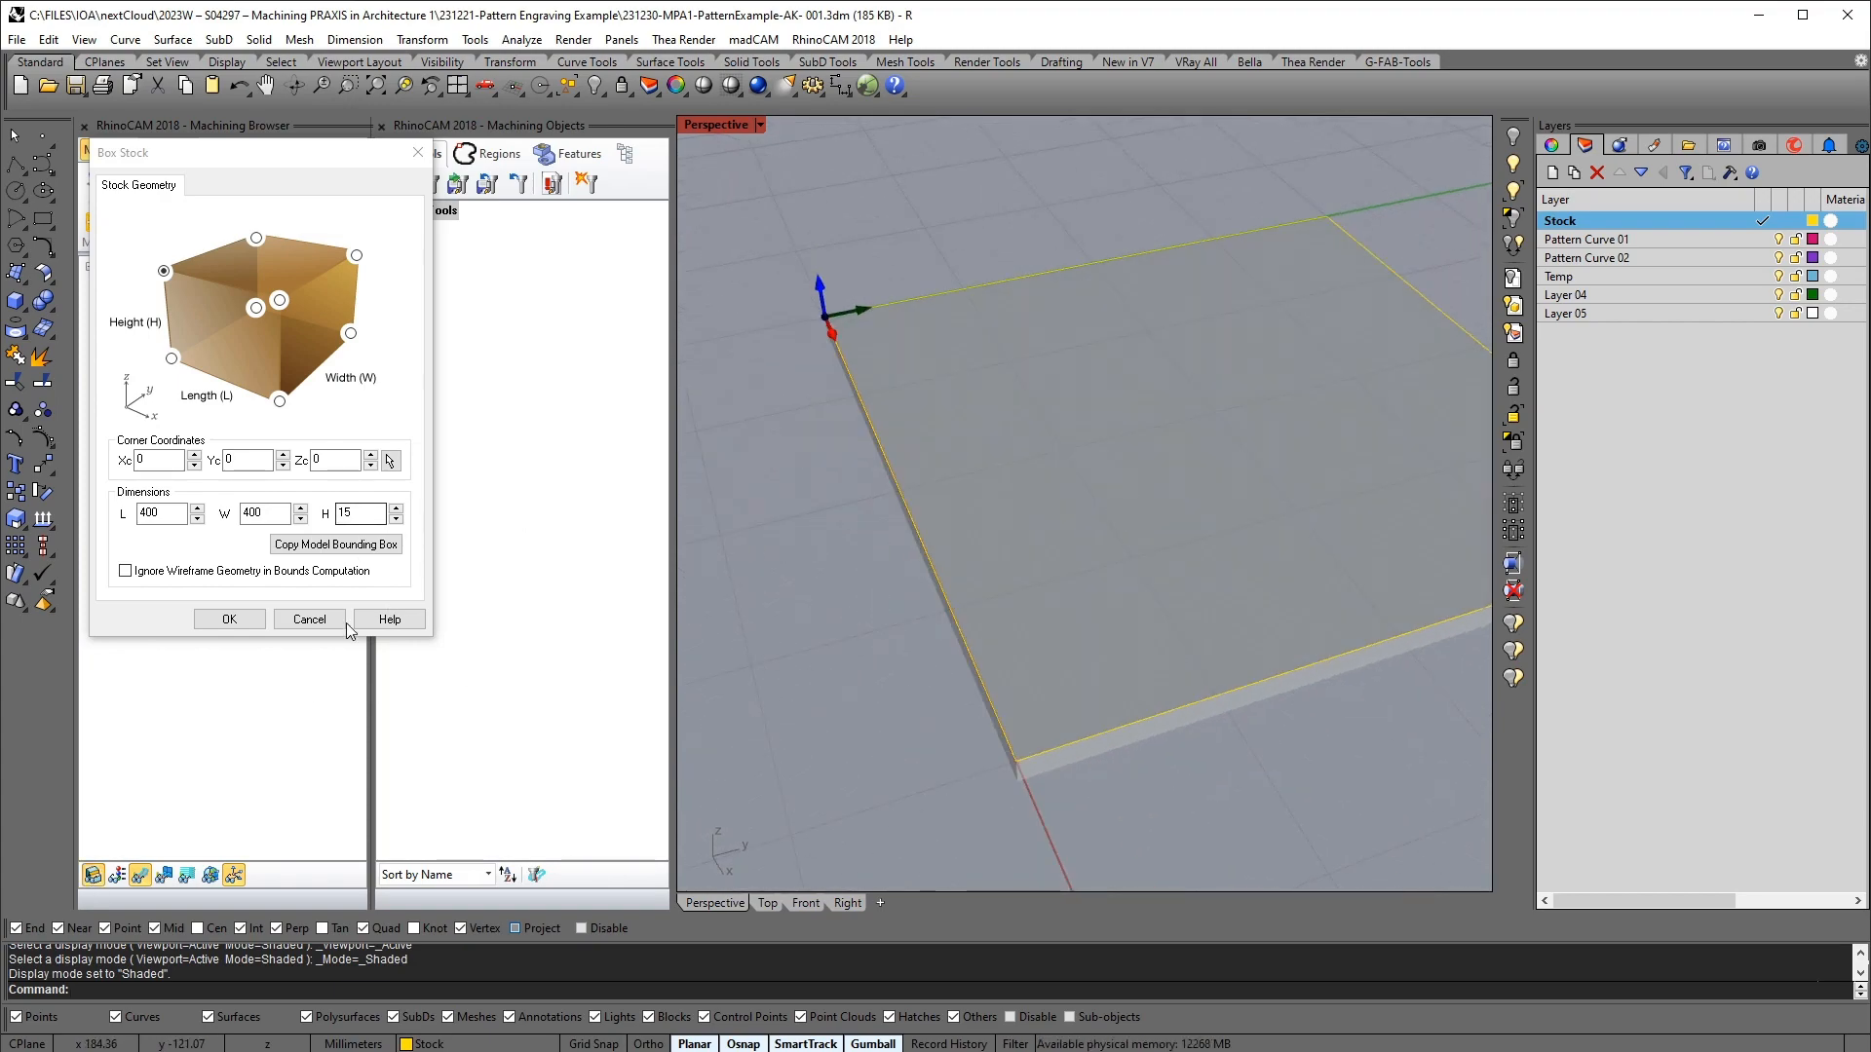
{"action": "left_click", "coordinate": [229, 619]}
{"action": "scroll", "coordinate": [1147, 612], "scroll_direction": "down", "scroll_amount": 3}
{"action": "right_click_drag", "start_coordinate": [1159, 606], "coordinate": [1260, 688]}
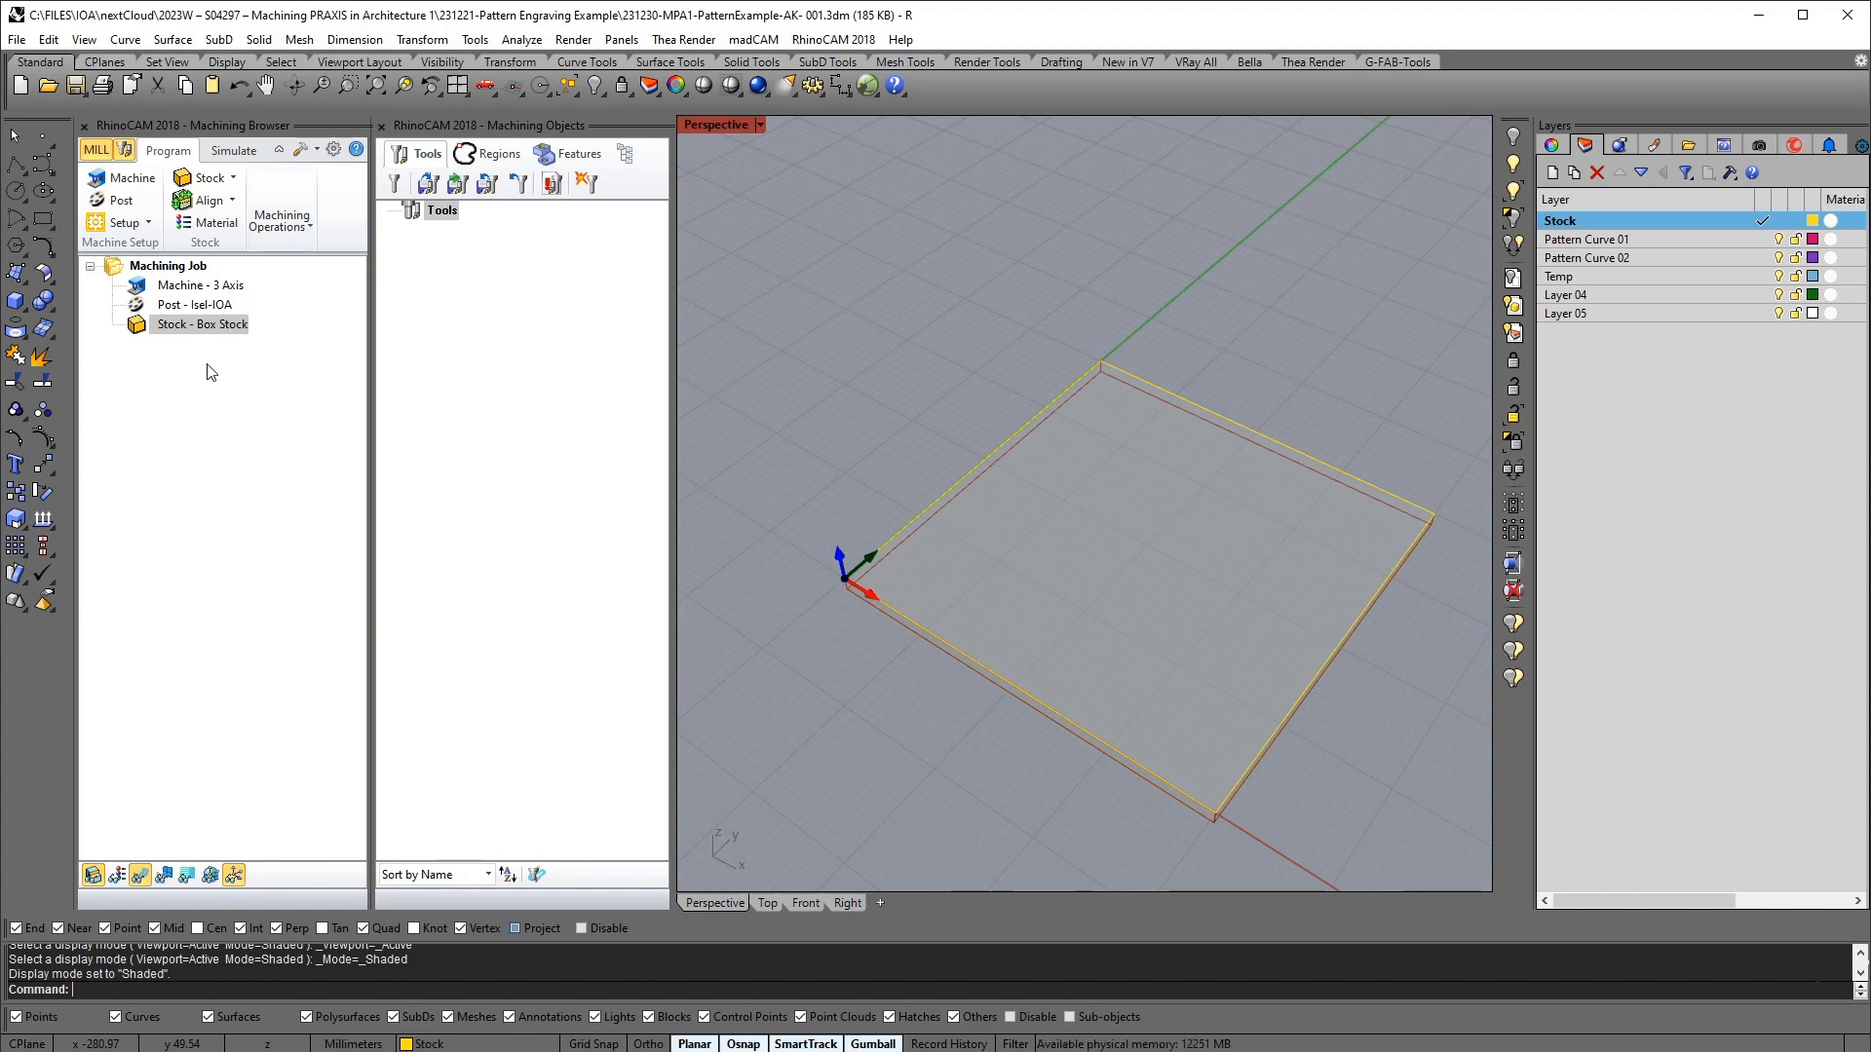
Add a machining setup with the default orientation to the job and rename it Engrave_Pattern
{"action": "left_click", "coordinate": [146, 222]}
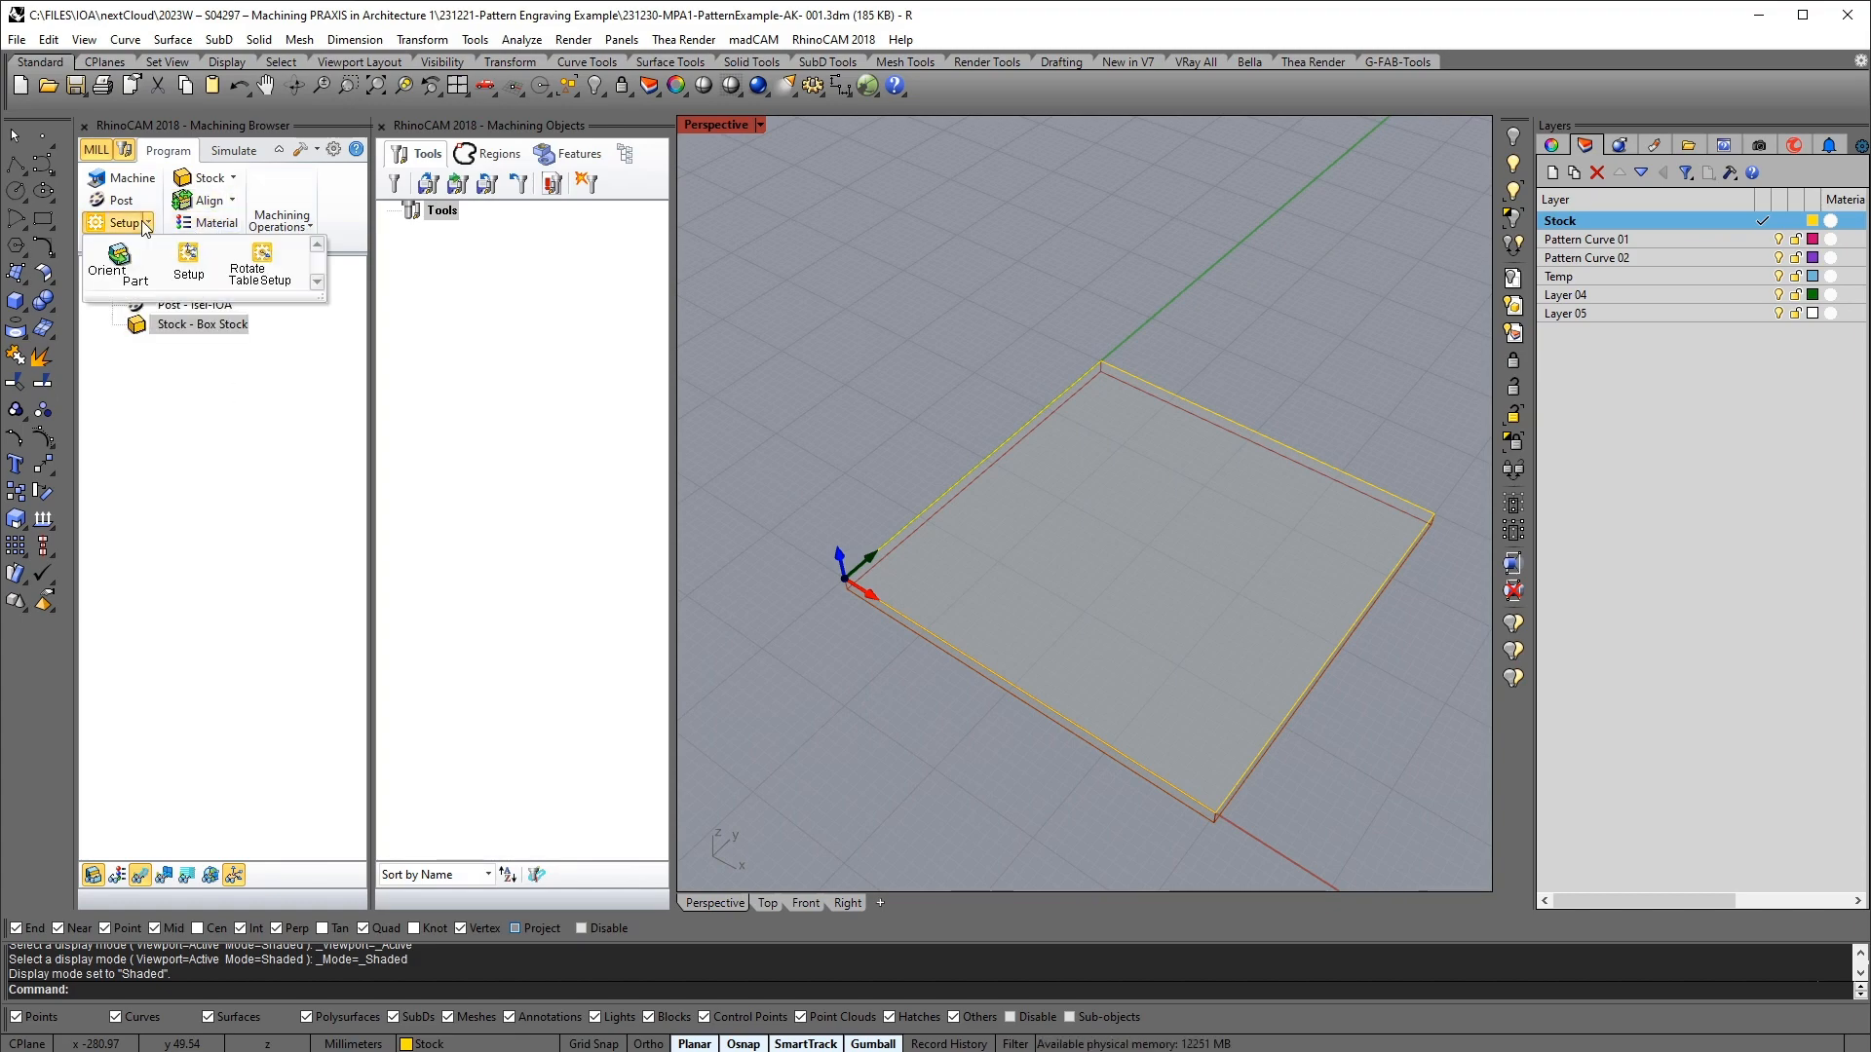
{"action": "left_click", "coordinate": [188, 261]}
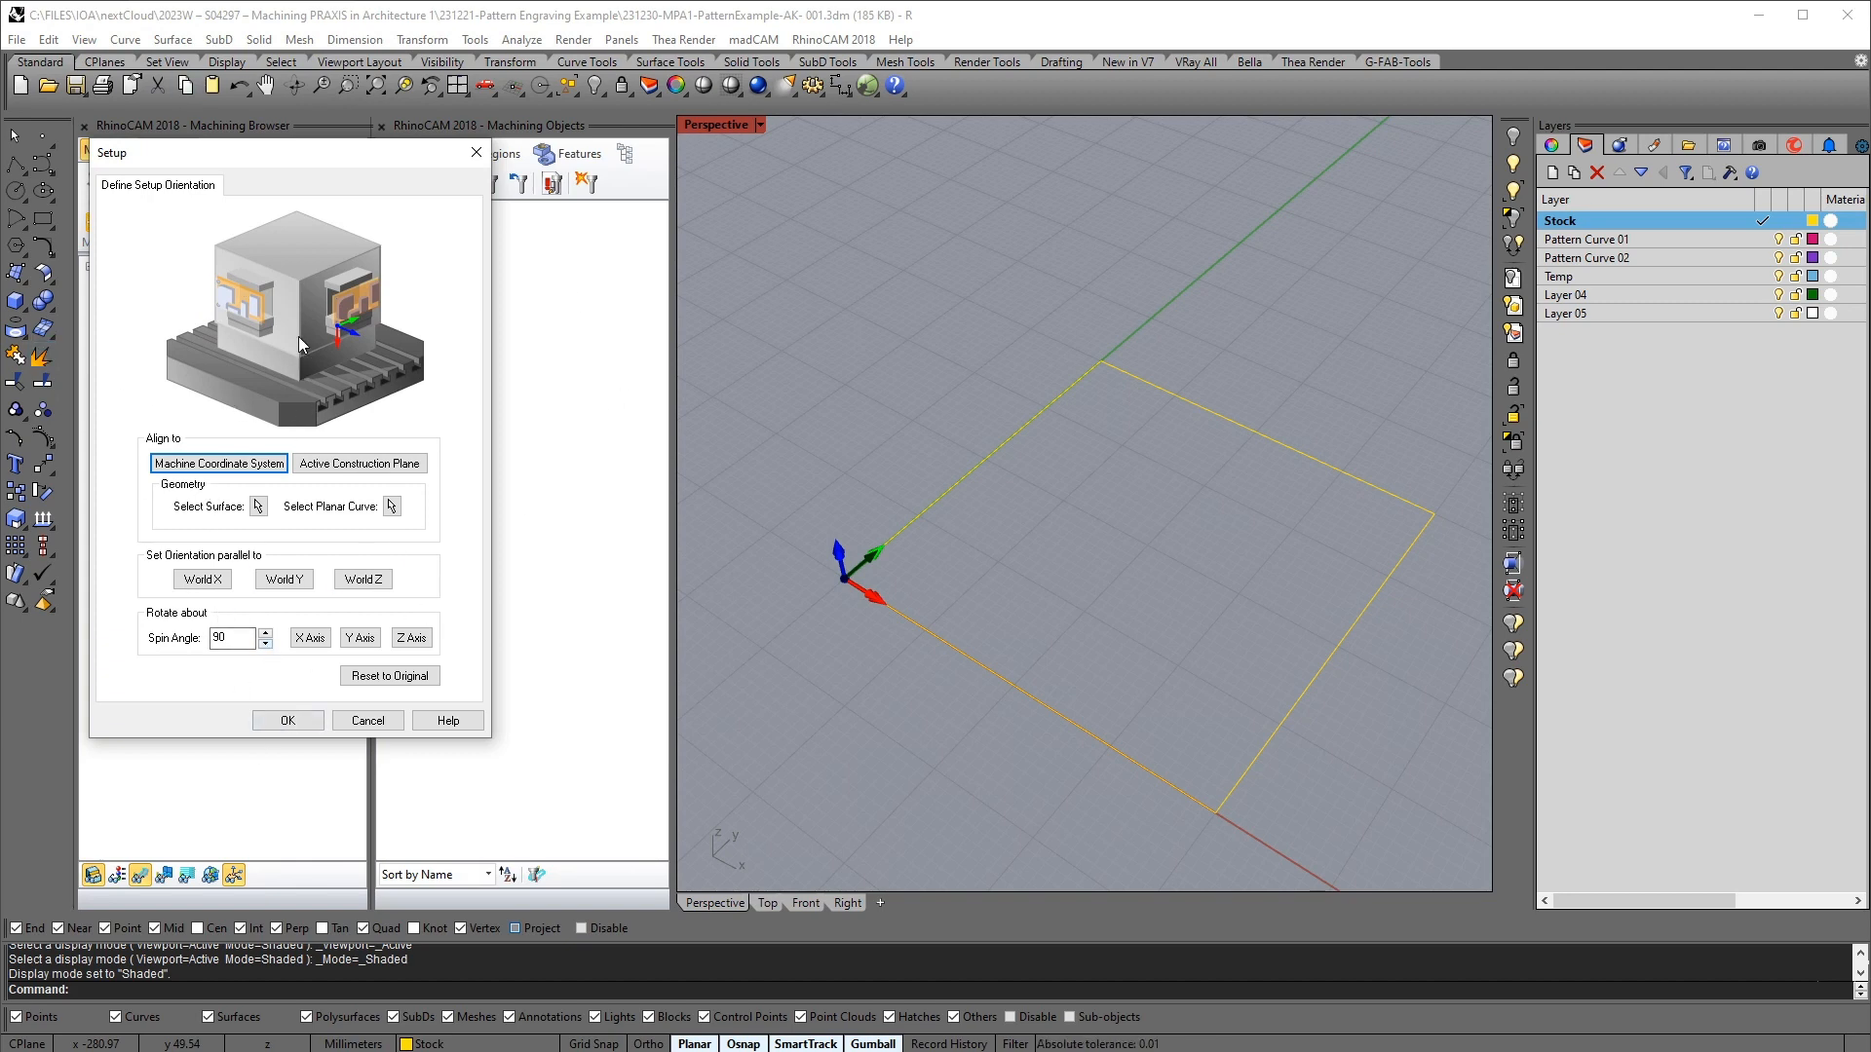
{"action": "left_click", "coordinate": [288, 721]}
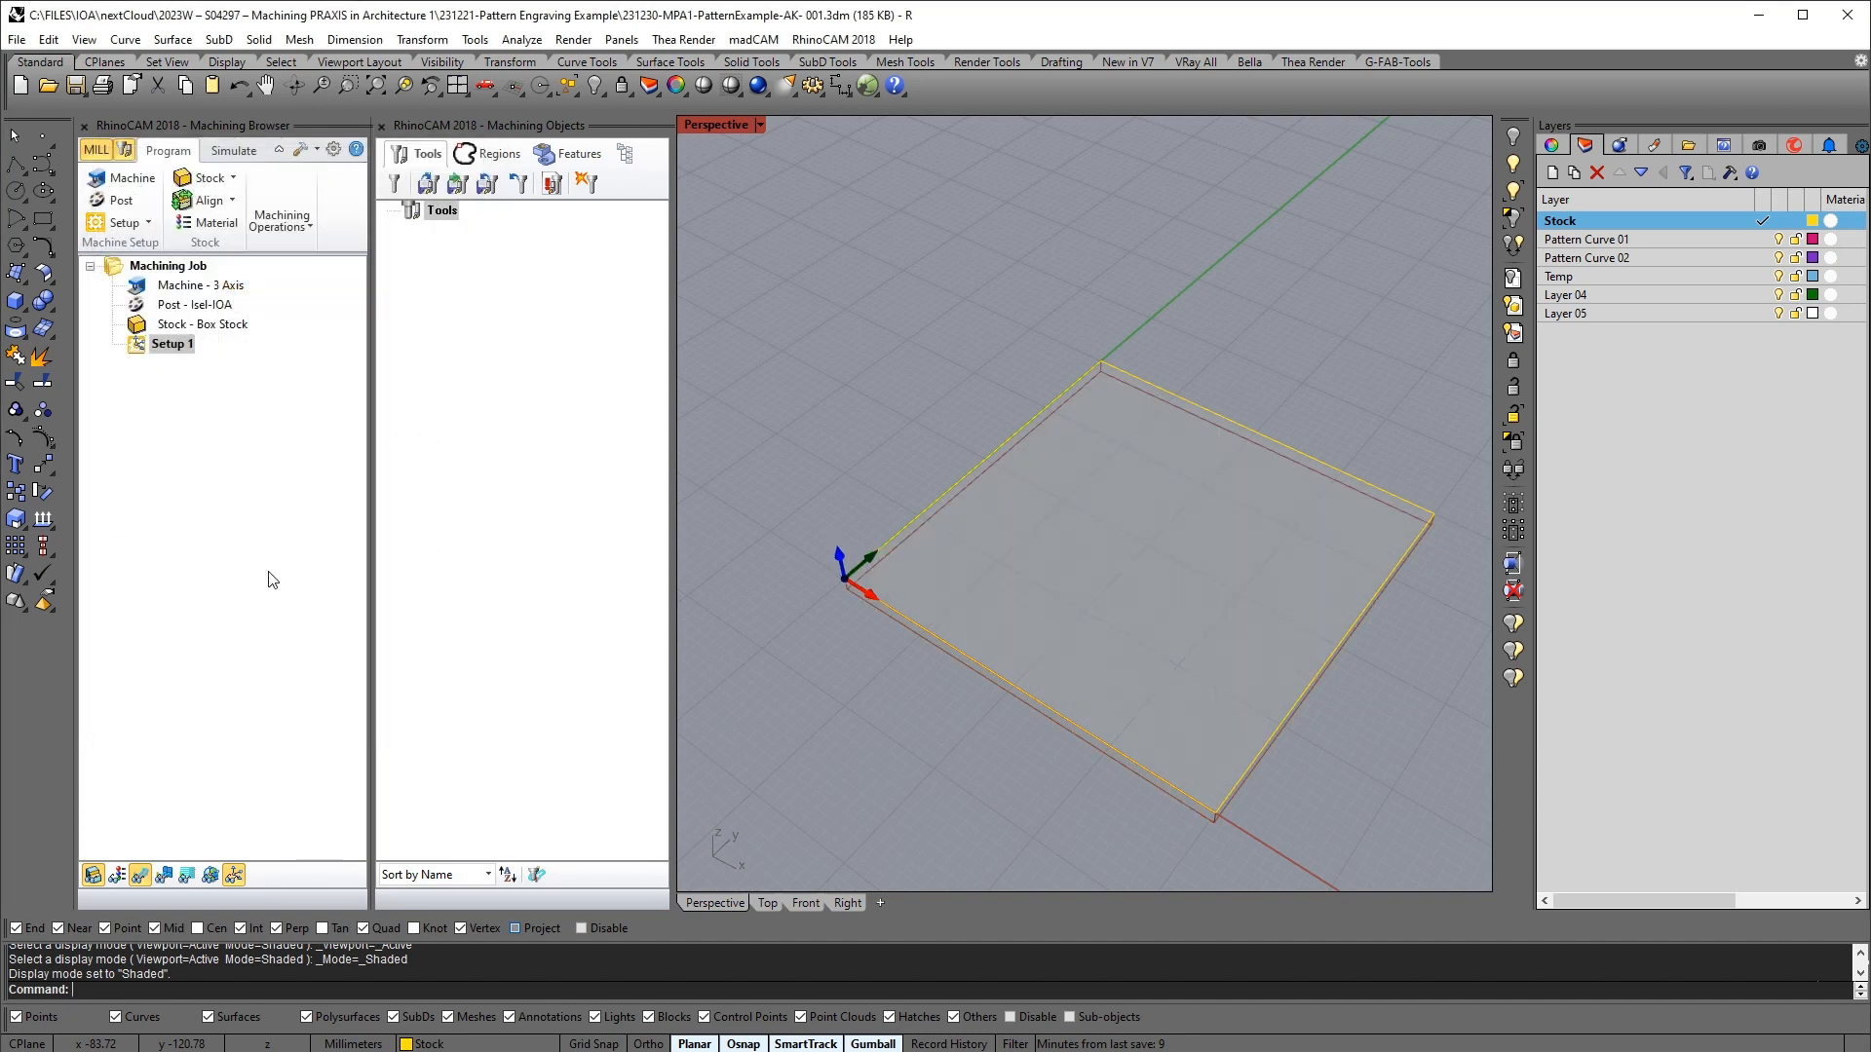
{"action": "right_click", "coordinate": [174, 351]}
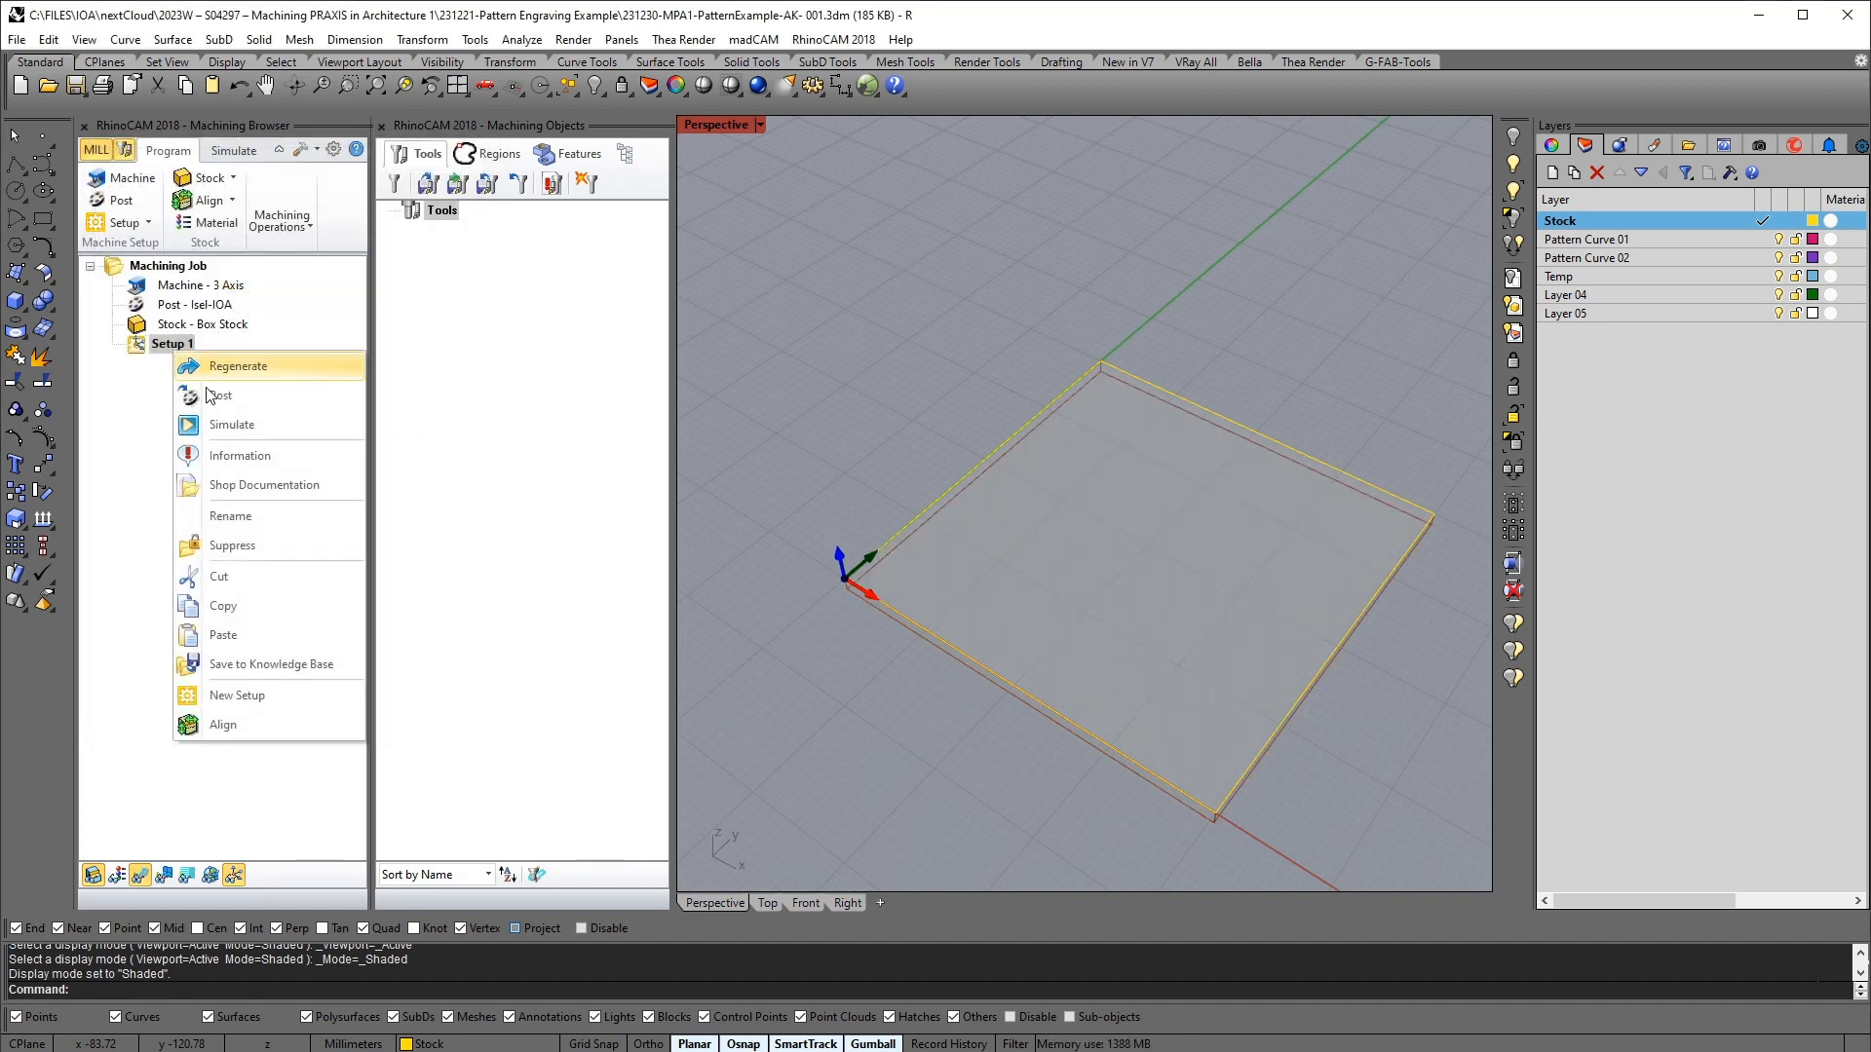
{"action": "left_click", "coordinate": [230, 516]}
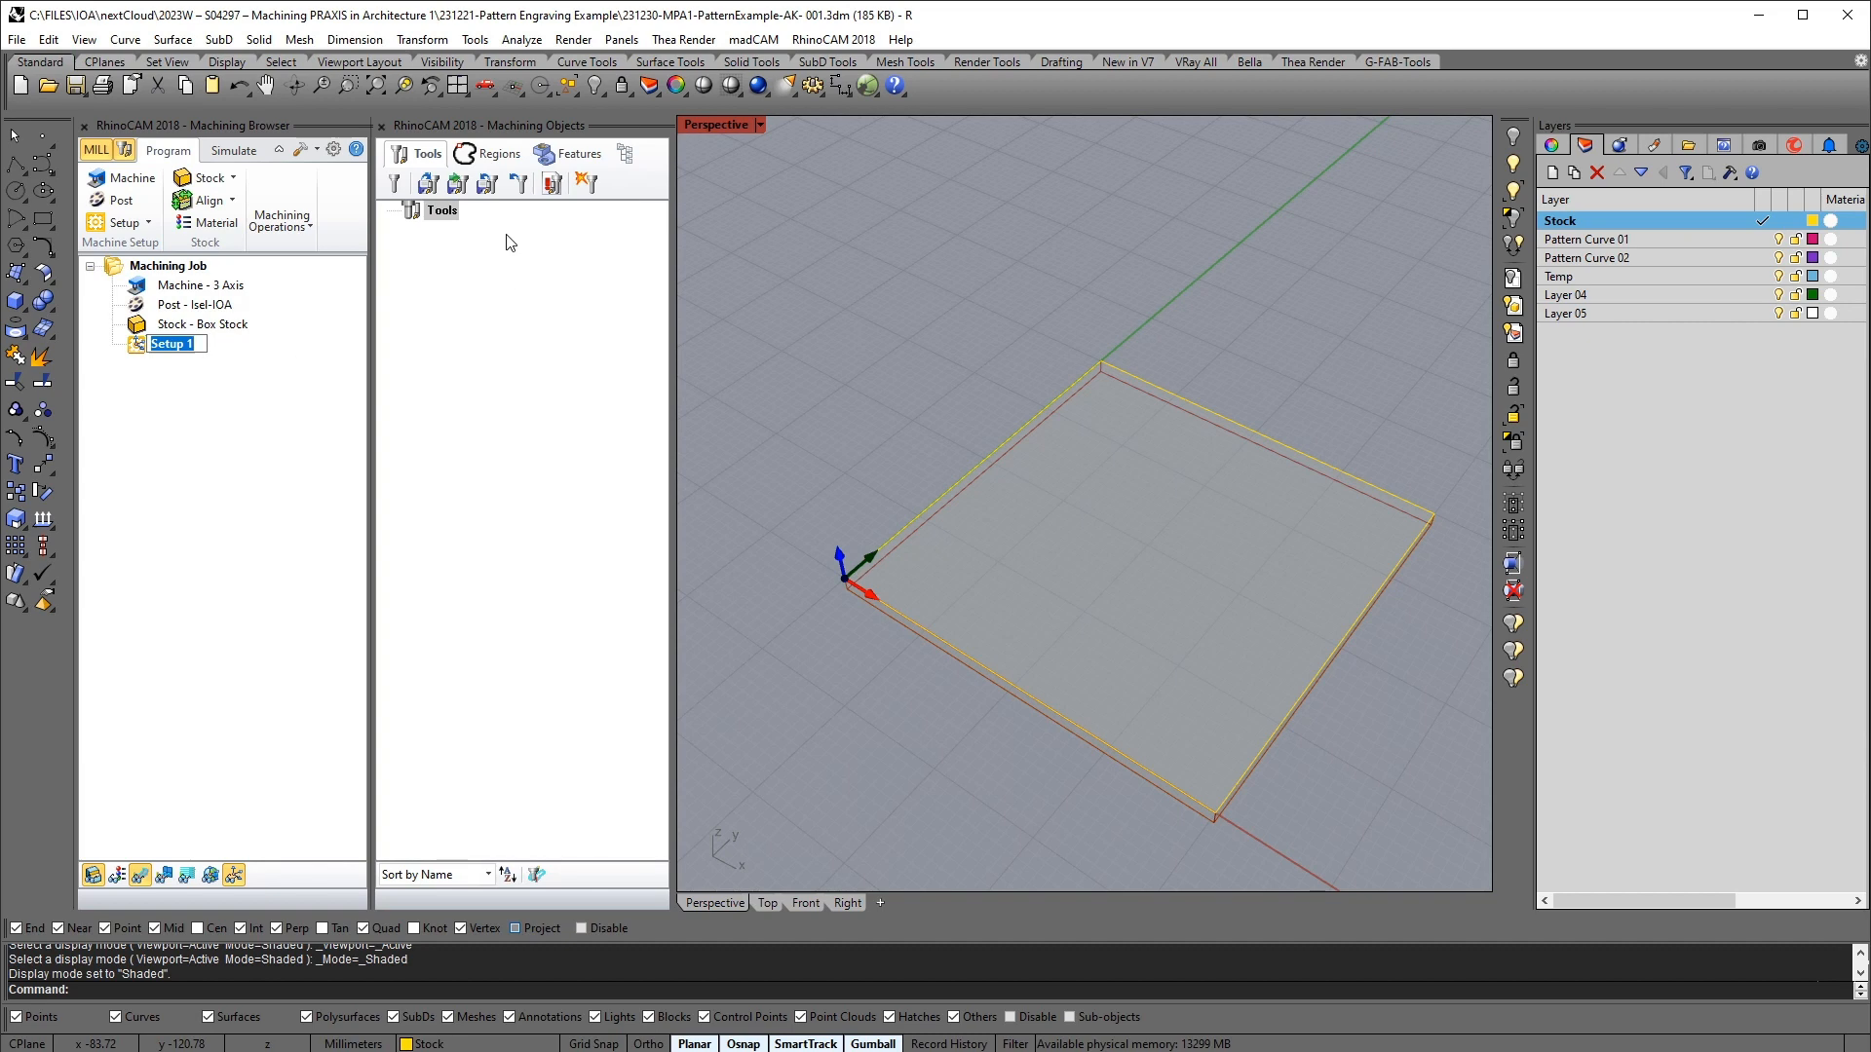
{"action": "type", "text": "Engrave_Pattern"}
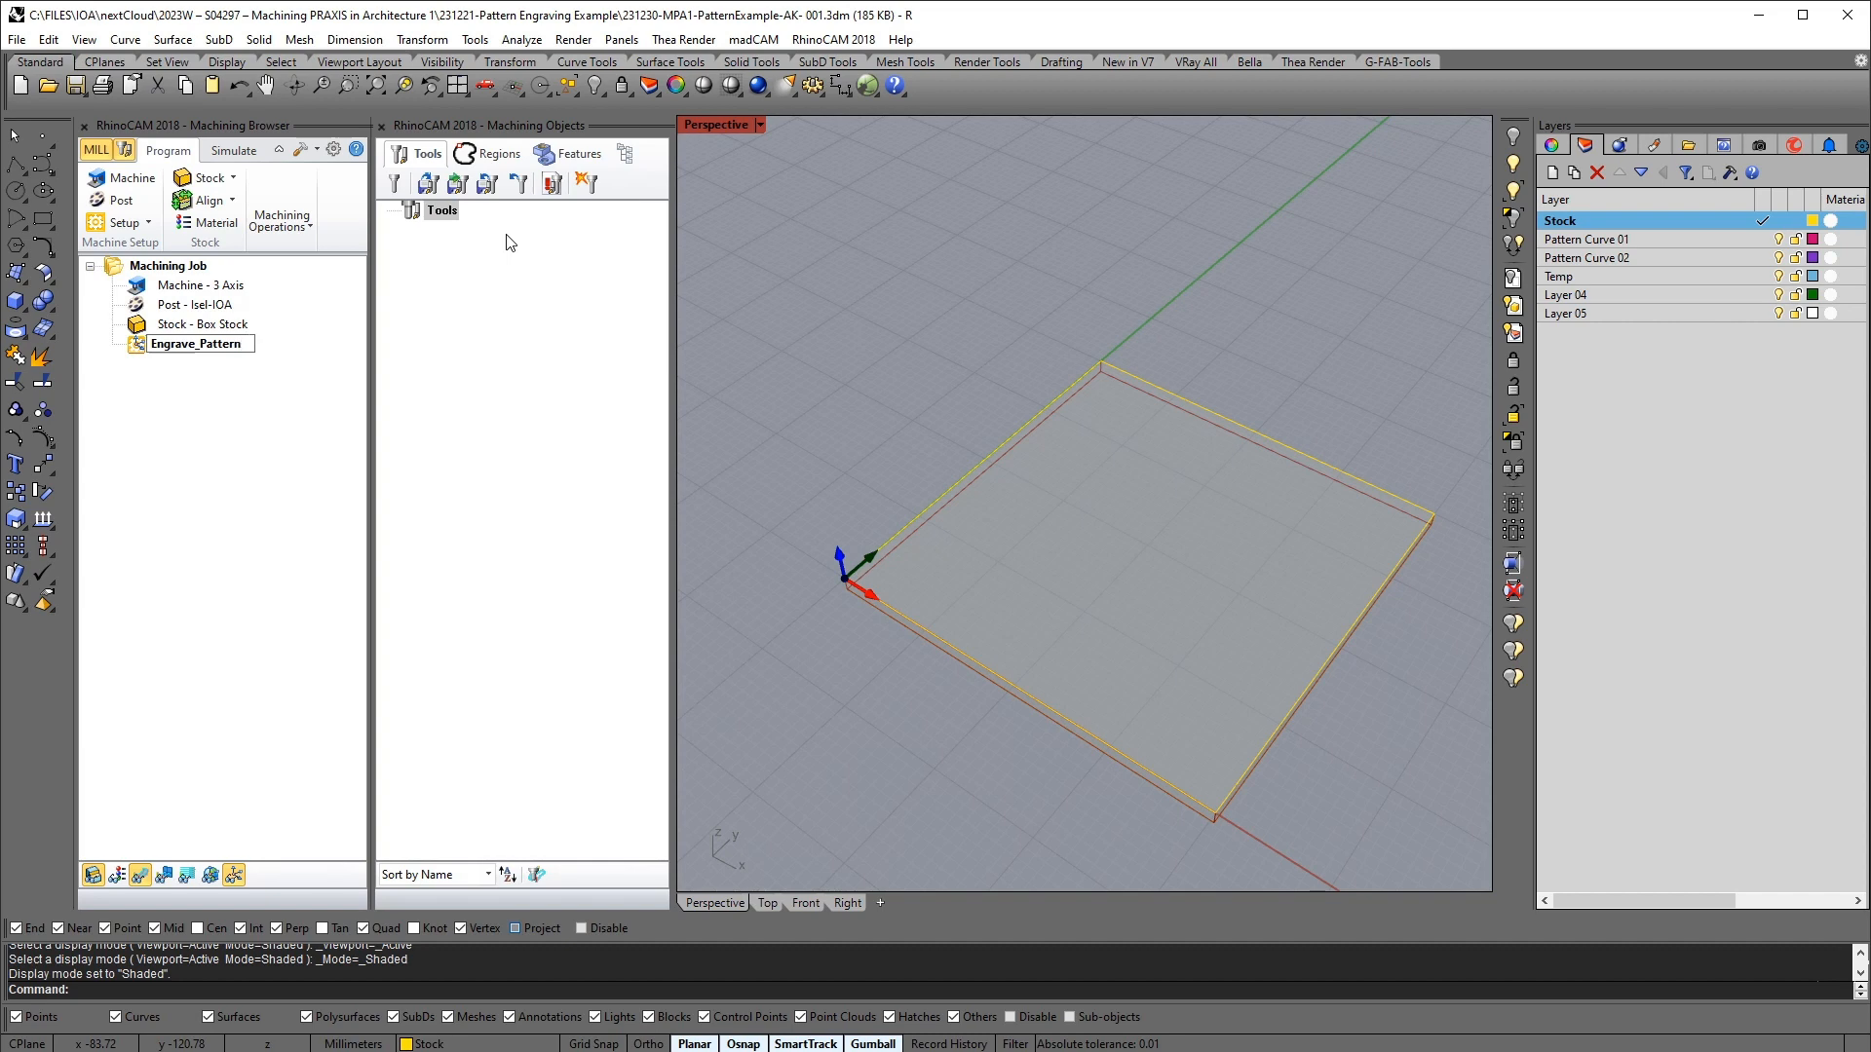
{"action": "key", "text": "Return"}
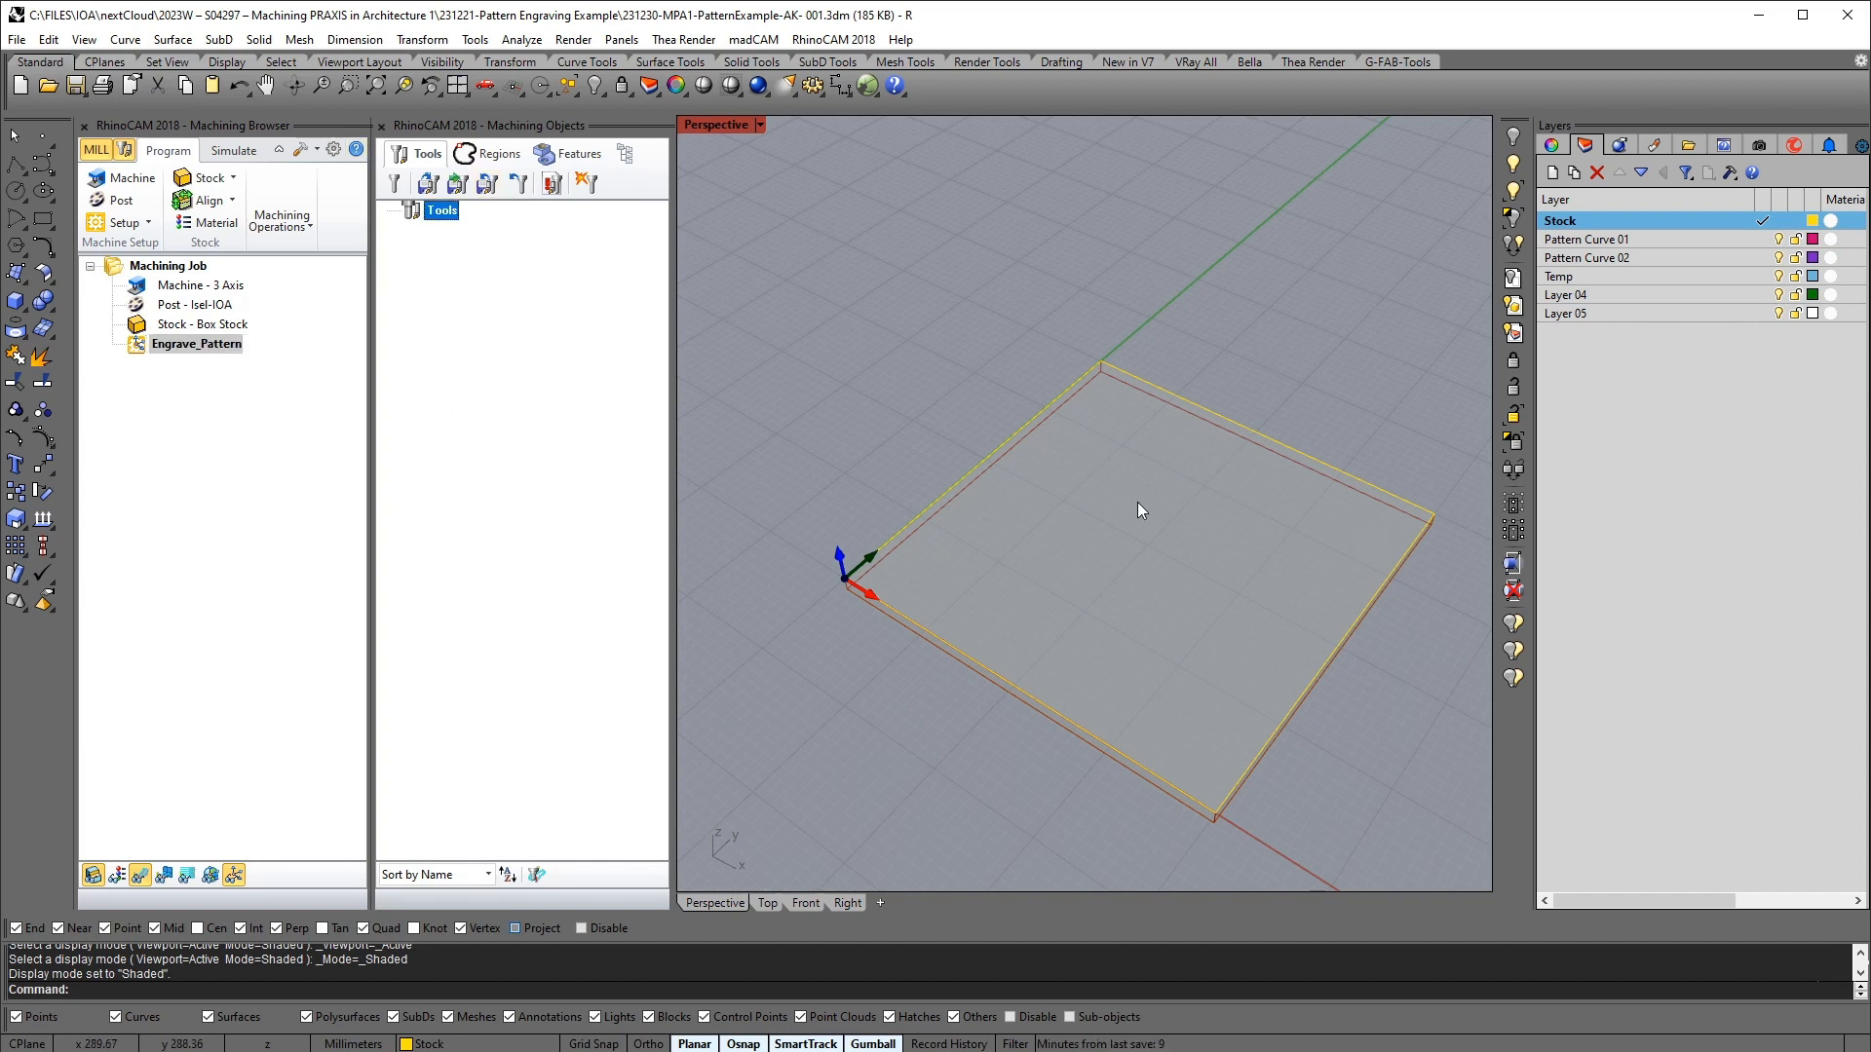
Begin defining a new cutting tool and choose a ball mill as the tool type
{"action": "right_click_drag", "start_coordinate": [1137, 501], "coordinate": [1218, 510]}
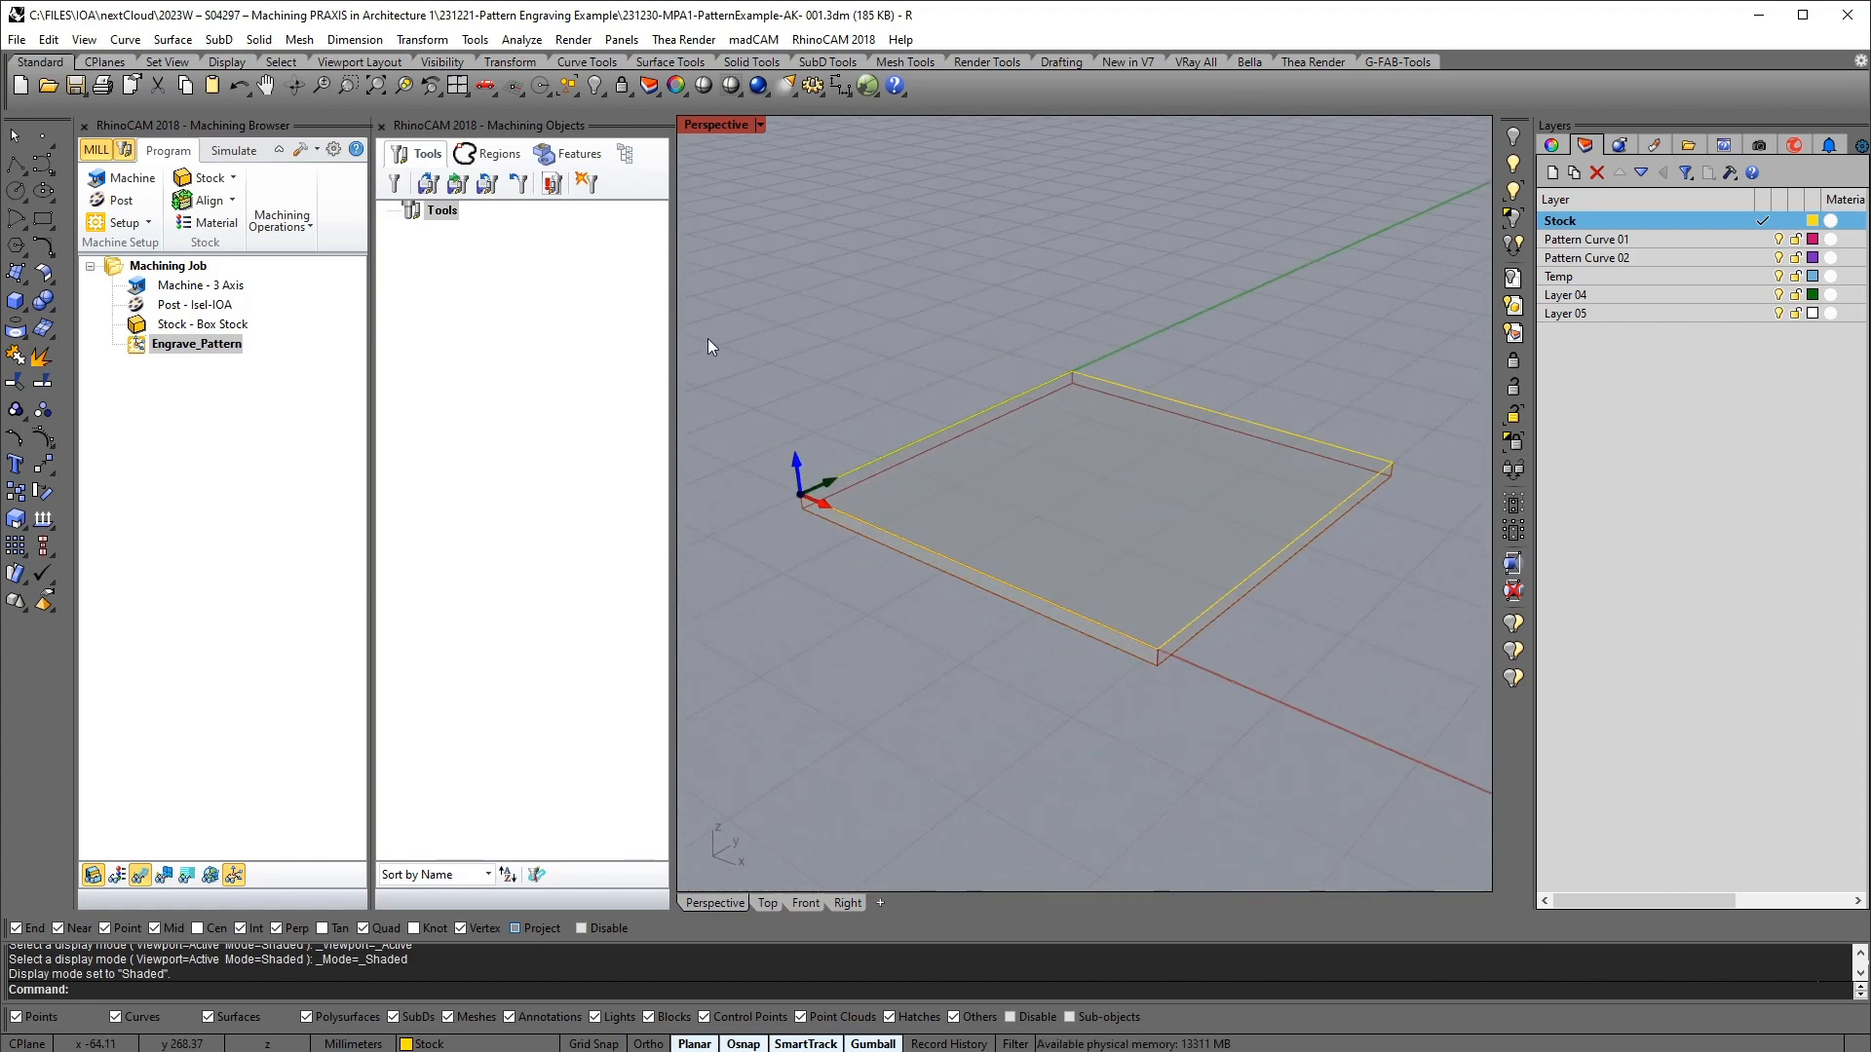
{"action": "left_click", "coordinate": [397, 187]}
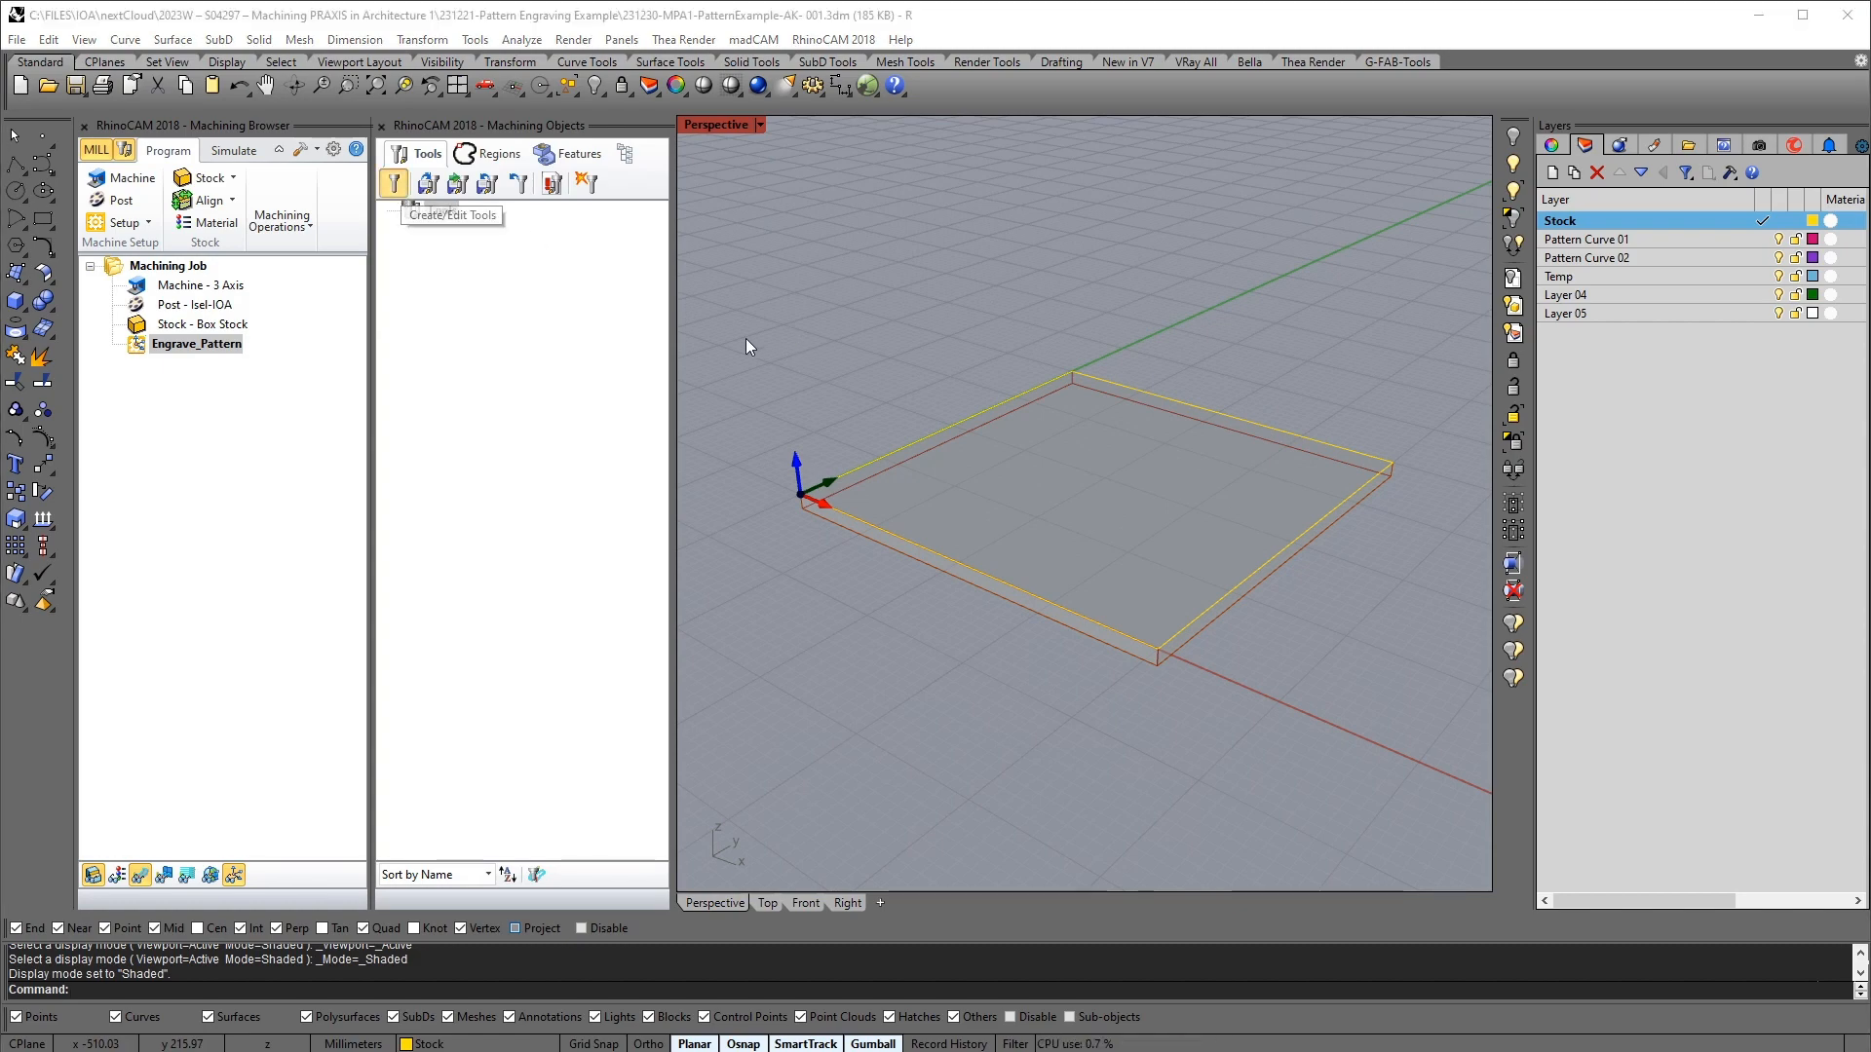
{"action": "left_click_drag", "start_coordinate": [710, 283], "coordinate": [758, 263]}
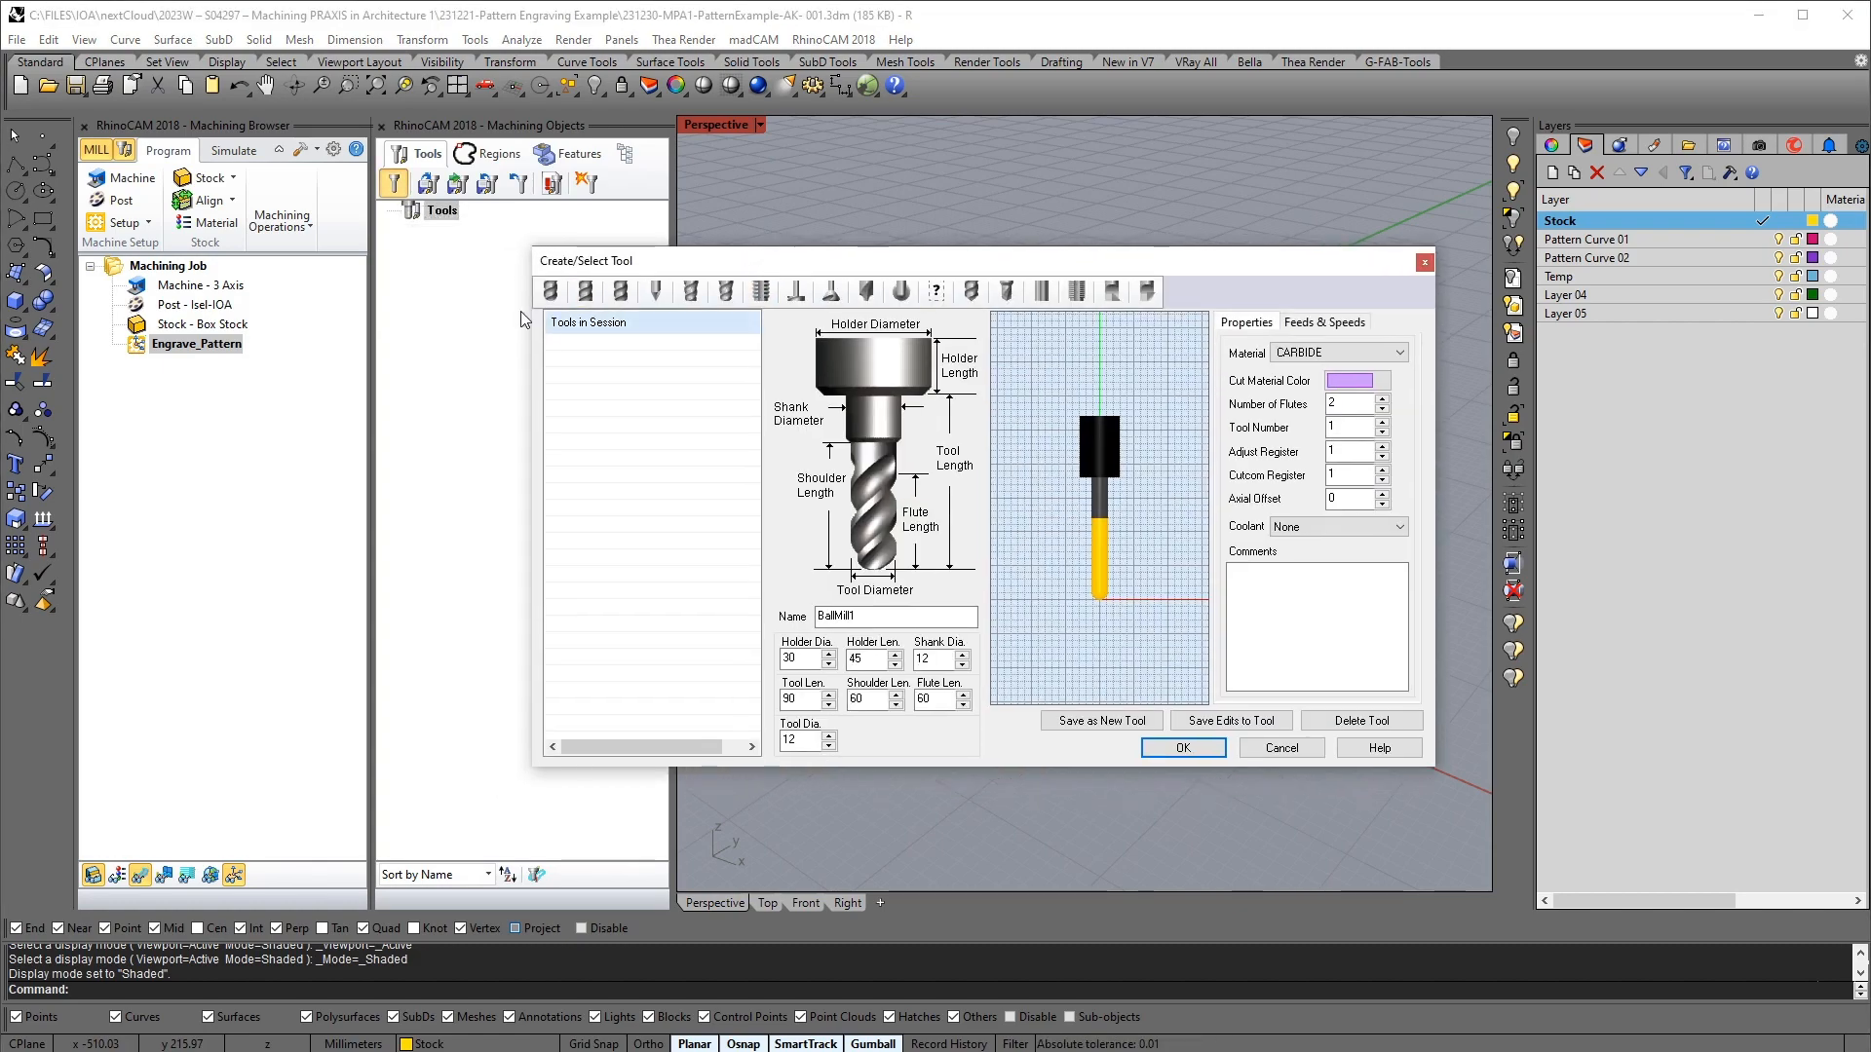
{"action": "left_click", "coordinate": [553, 299]}
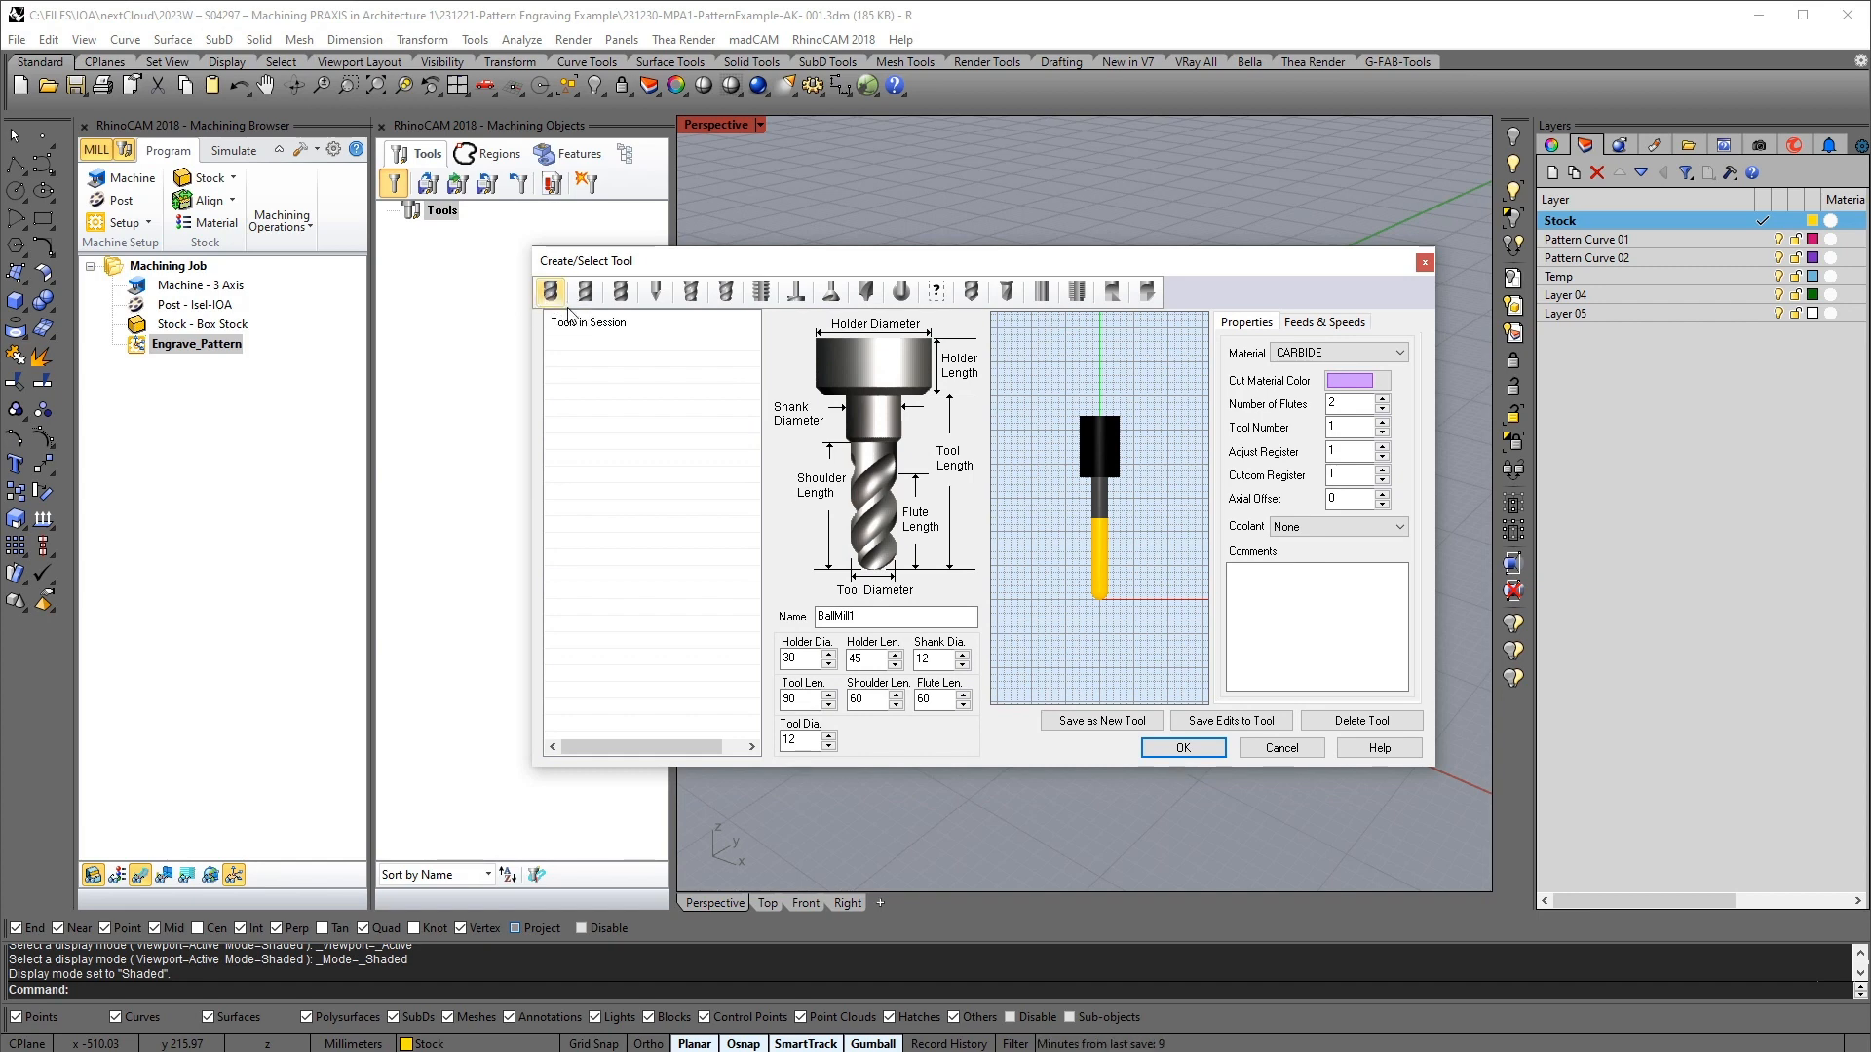
Name the ball mill 19_BallMill_CS and keep carbide as its material
{"action": "left_click_drag", "start_coordinate": [878, 616], "coordinate": [811, 617]}
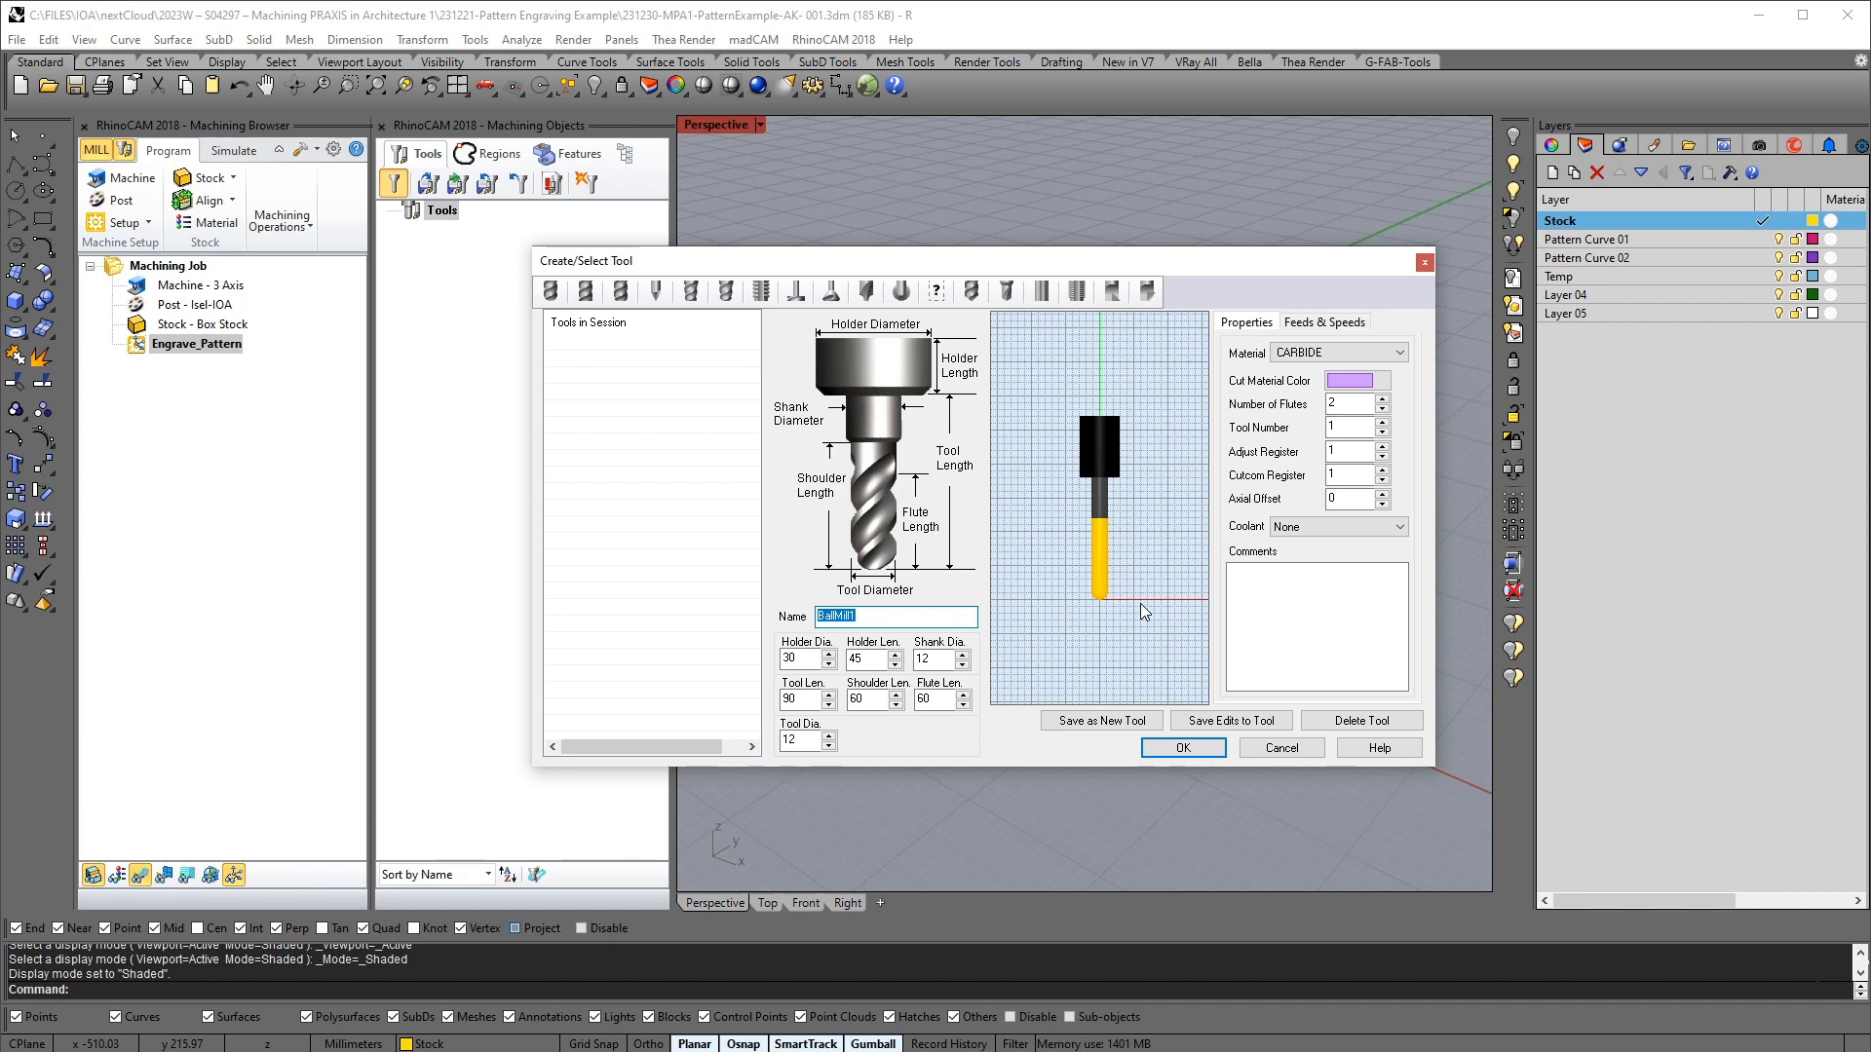
{"action": "type", "text": "19"}
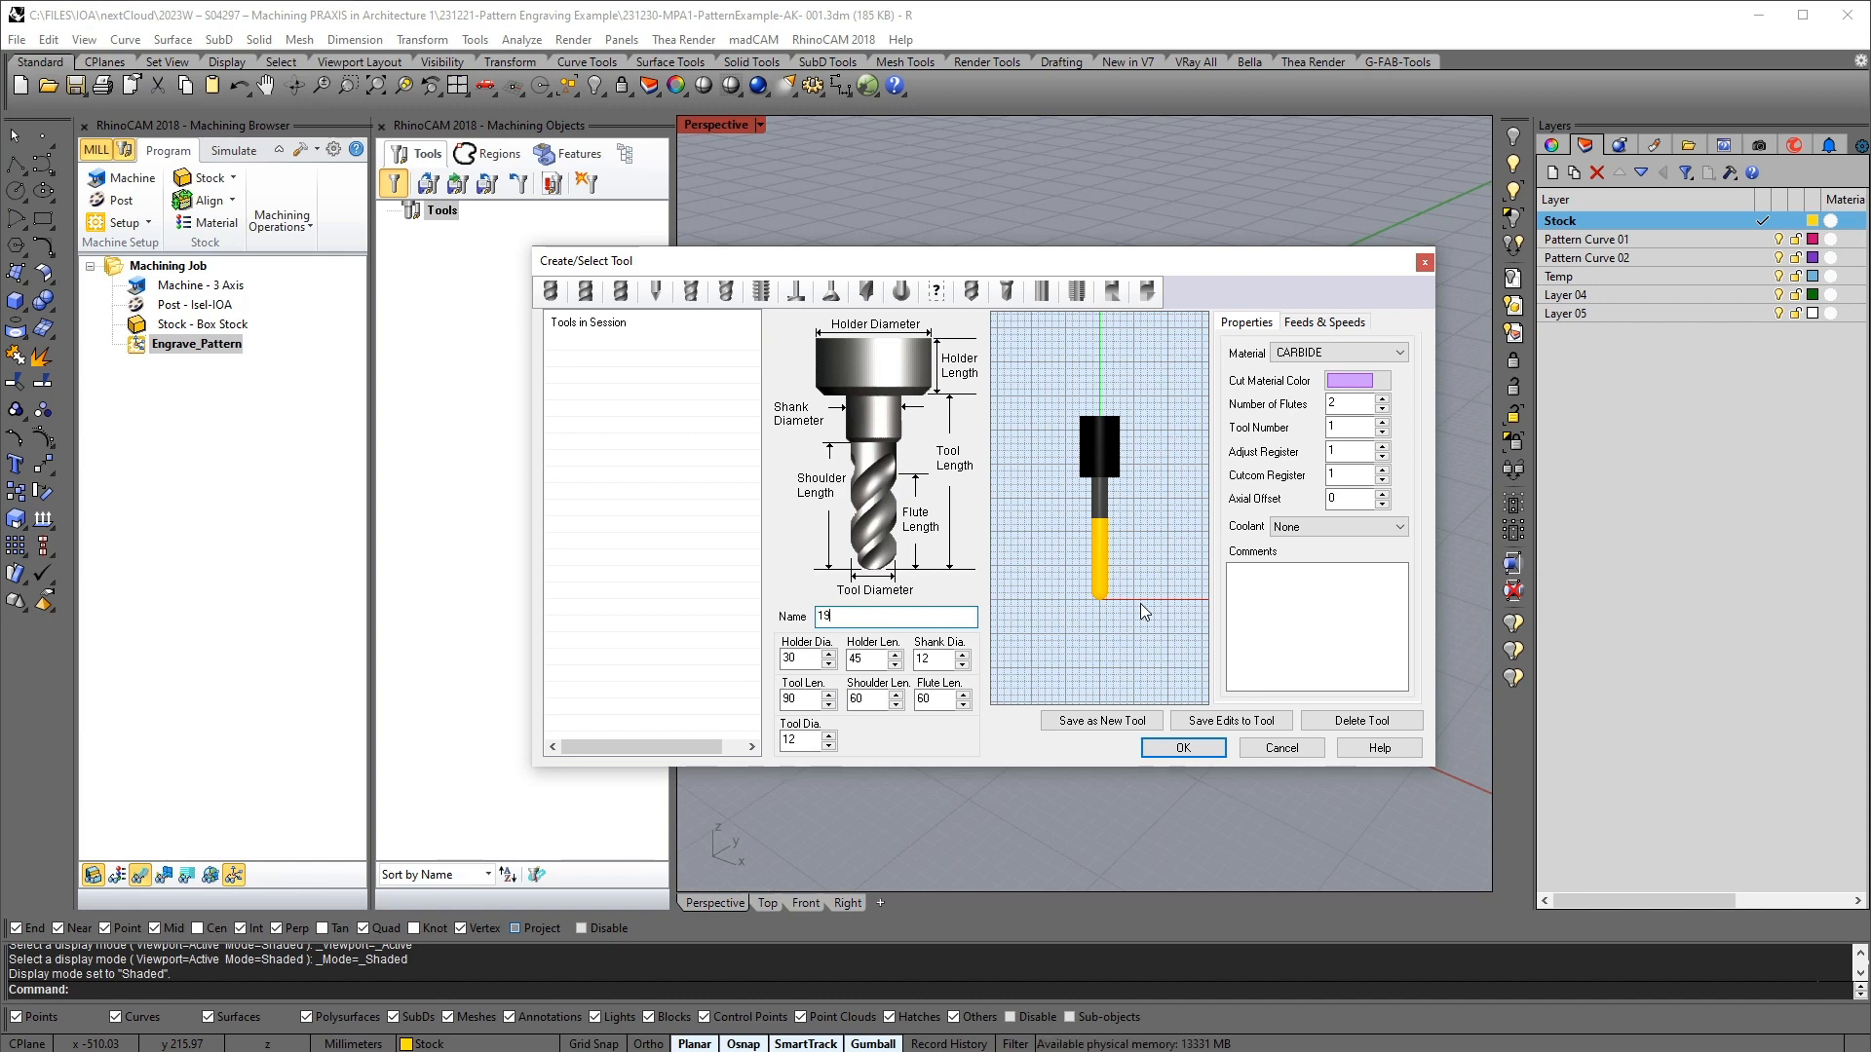
{"action": "type", "text": "_"}
{"action": "type", "text": "BallM"}
{"action": "type", "text": "ill"}
{"action": "type", "text": "_"}
{"action": "type", "text": "U"}
{"action": "key", "text": "BackSpace"}
{"action": "key", "text": "BackSpace"}
{"action": "type", "text": "CS"}
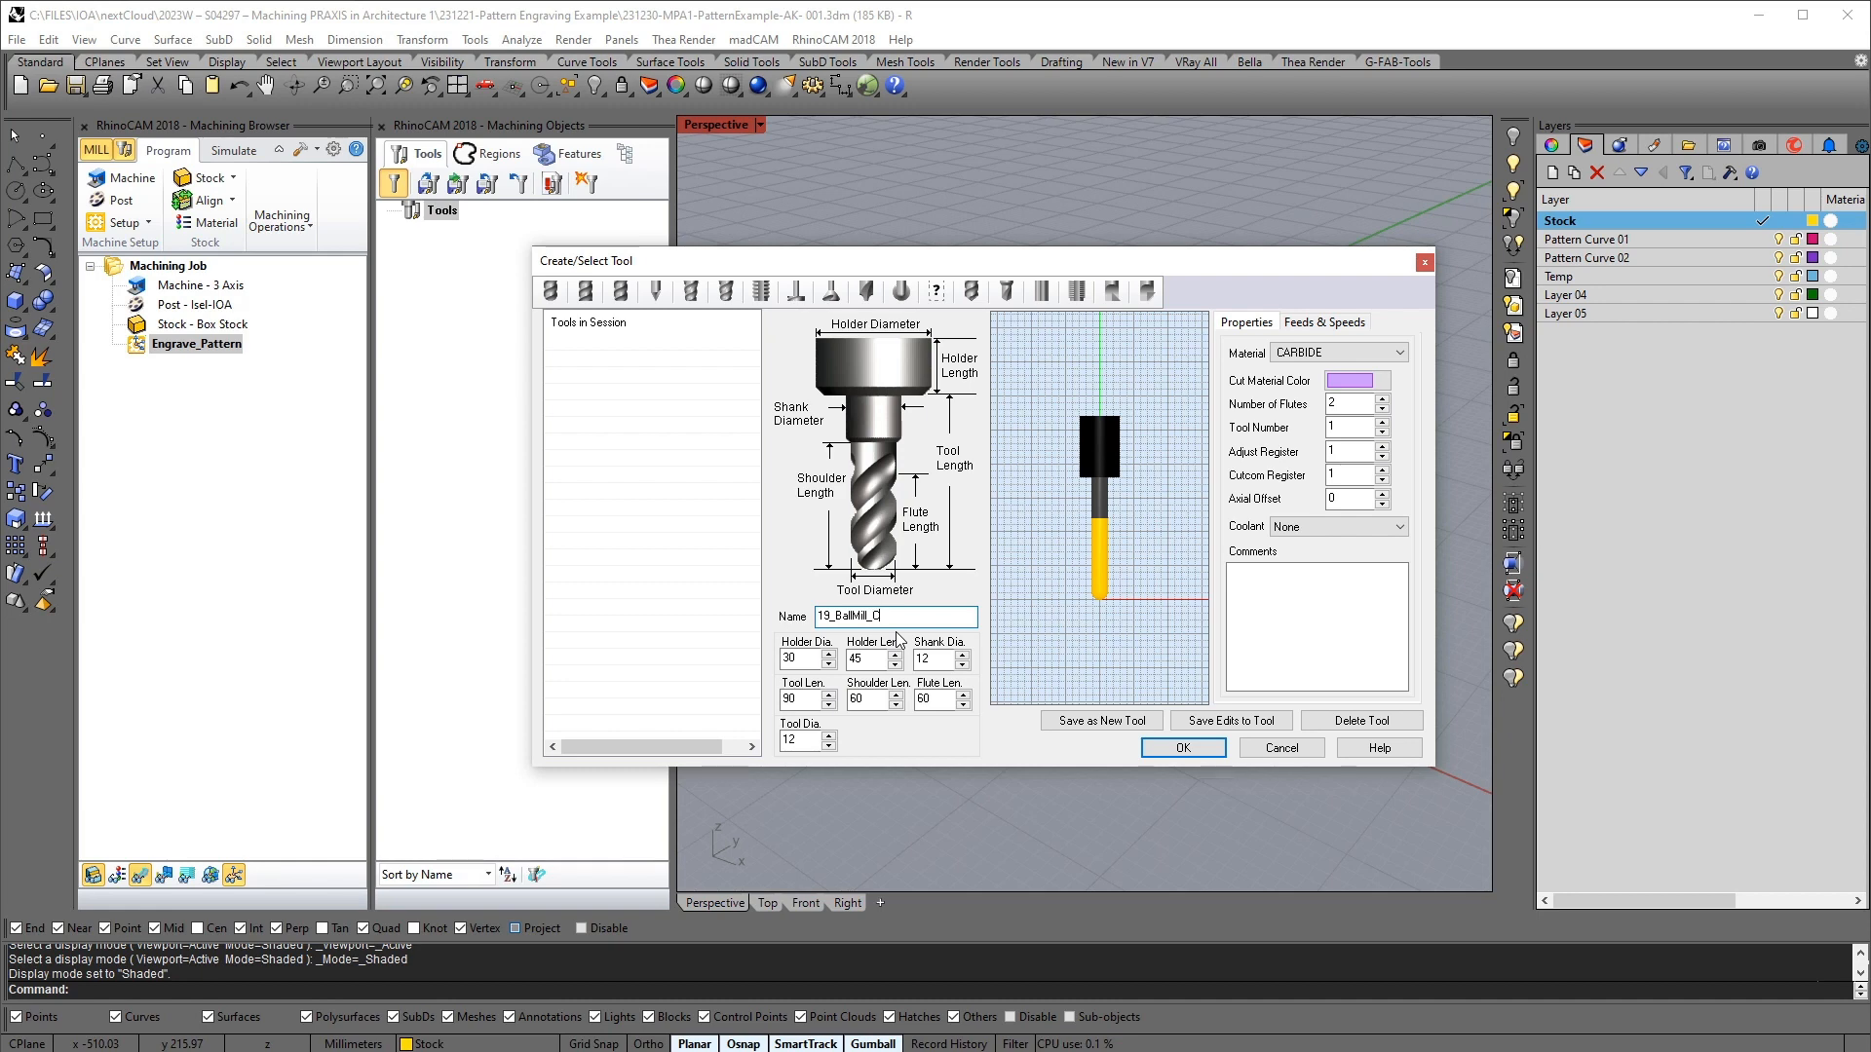
{"action": "left_click", "coordinate": [1335, 349]}
{"action": "left_click", "coordinate": [1336, 347]}
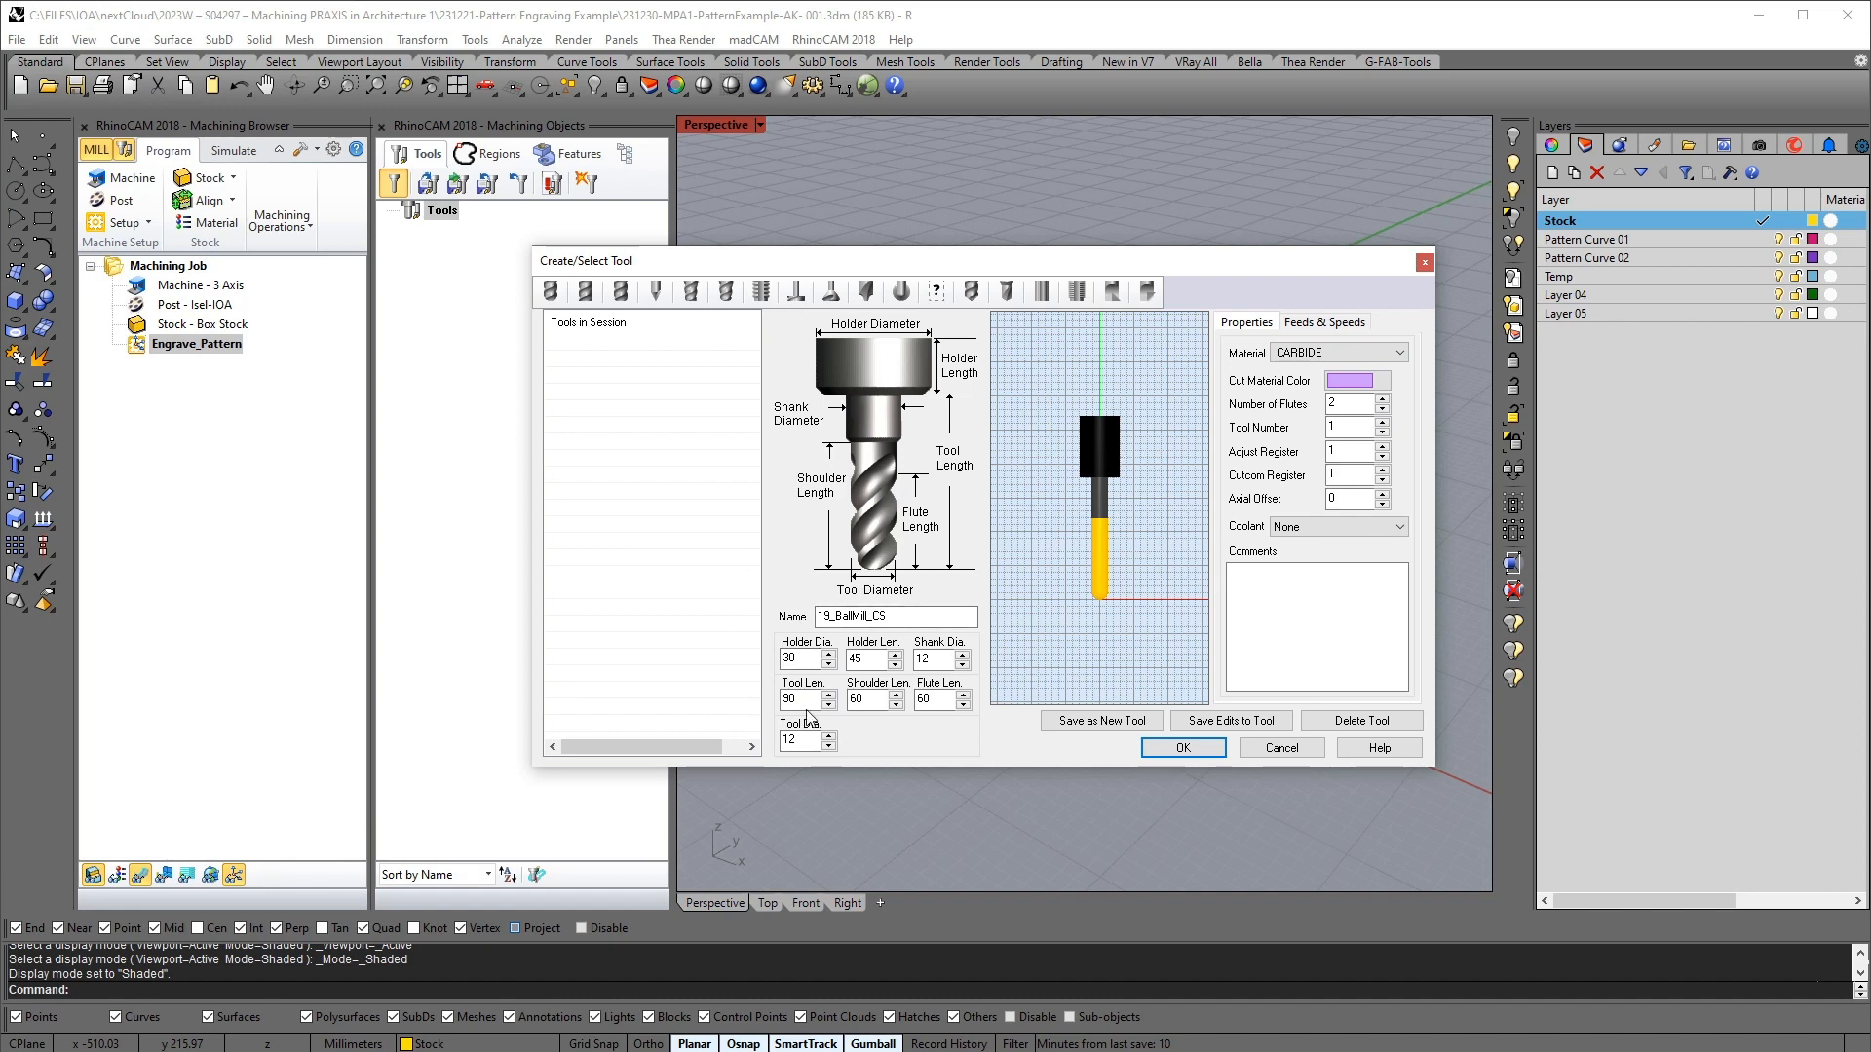
Set the ball mill's holder diameter to 35 mm and its holder length to 25 mm
{"action": "left_click", "coordinate": [802, 661]}
{"action": "double_click", "coordinate": [814, 658]}
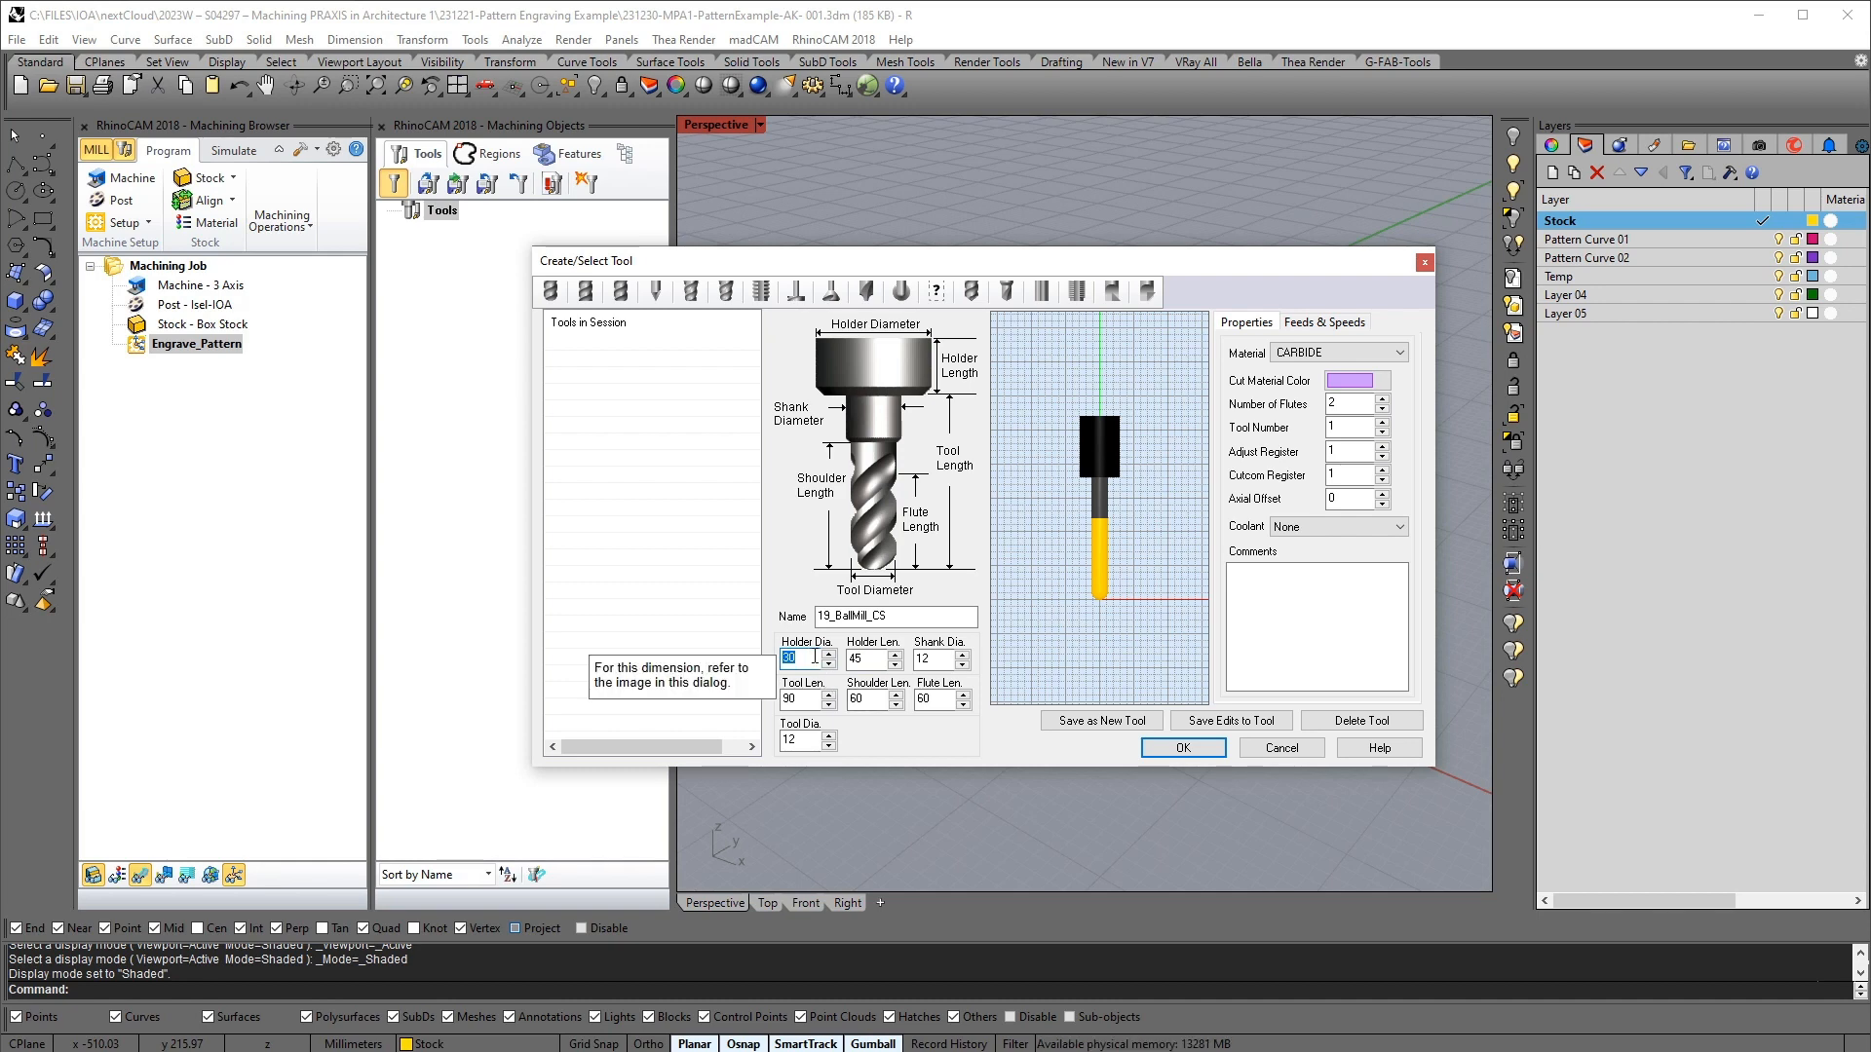
{"action": "type", "text": "3"}
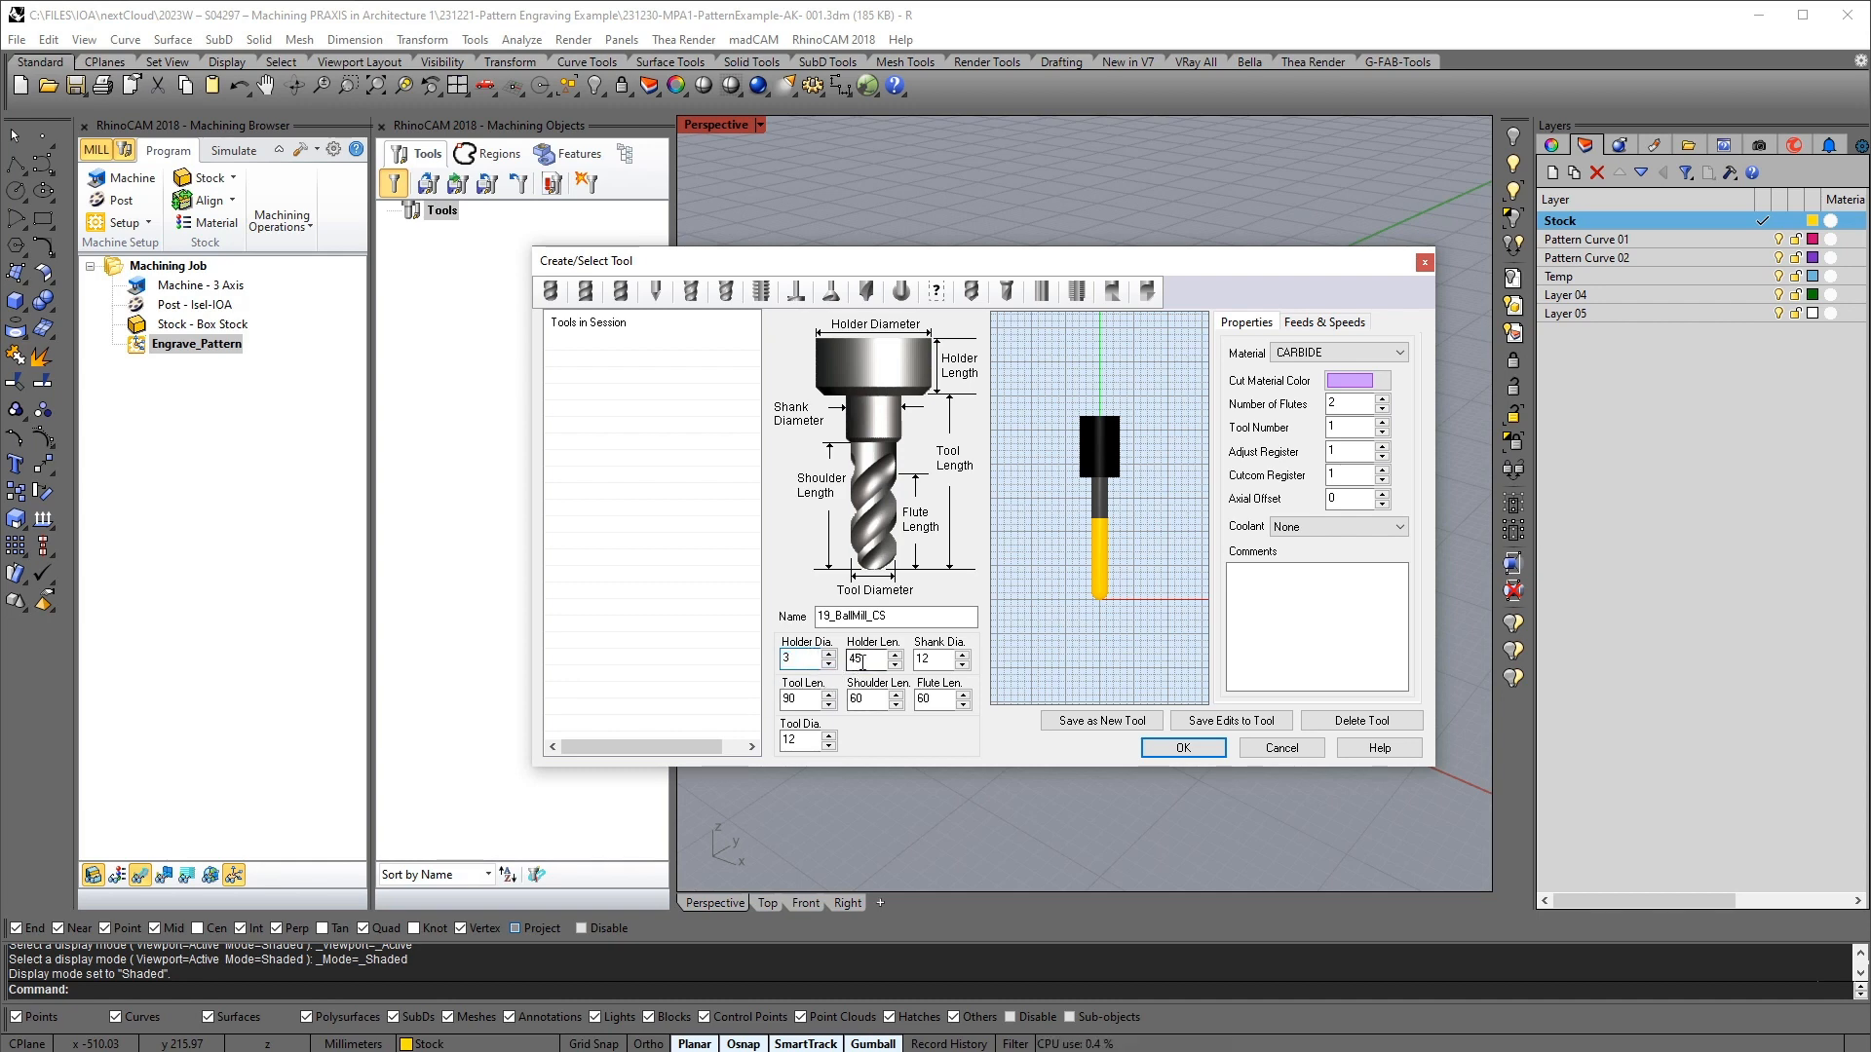
{"action": "type", "text": "5"}
{"action": "double_click", "coordinate": [863, 660]}
{"action": "type", "text": "2"}
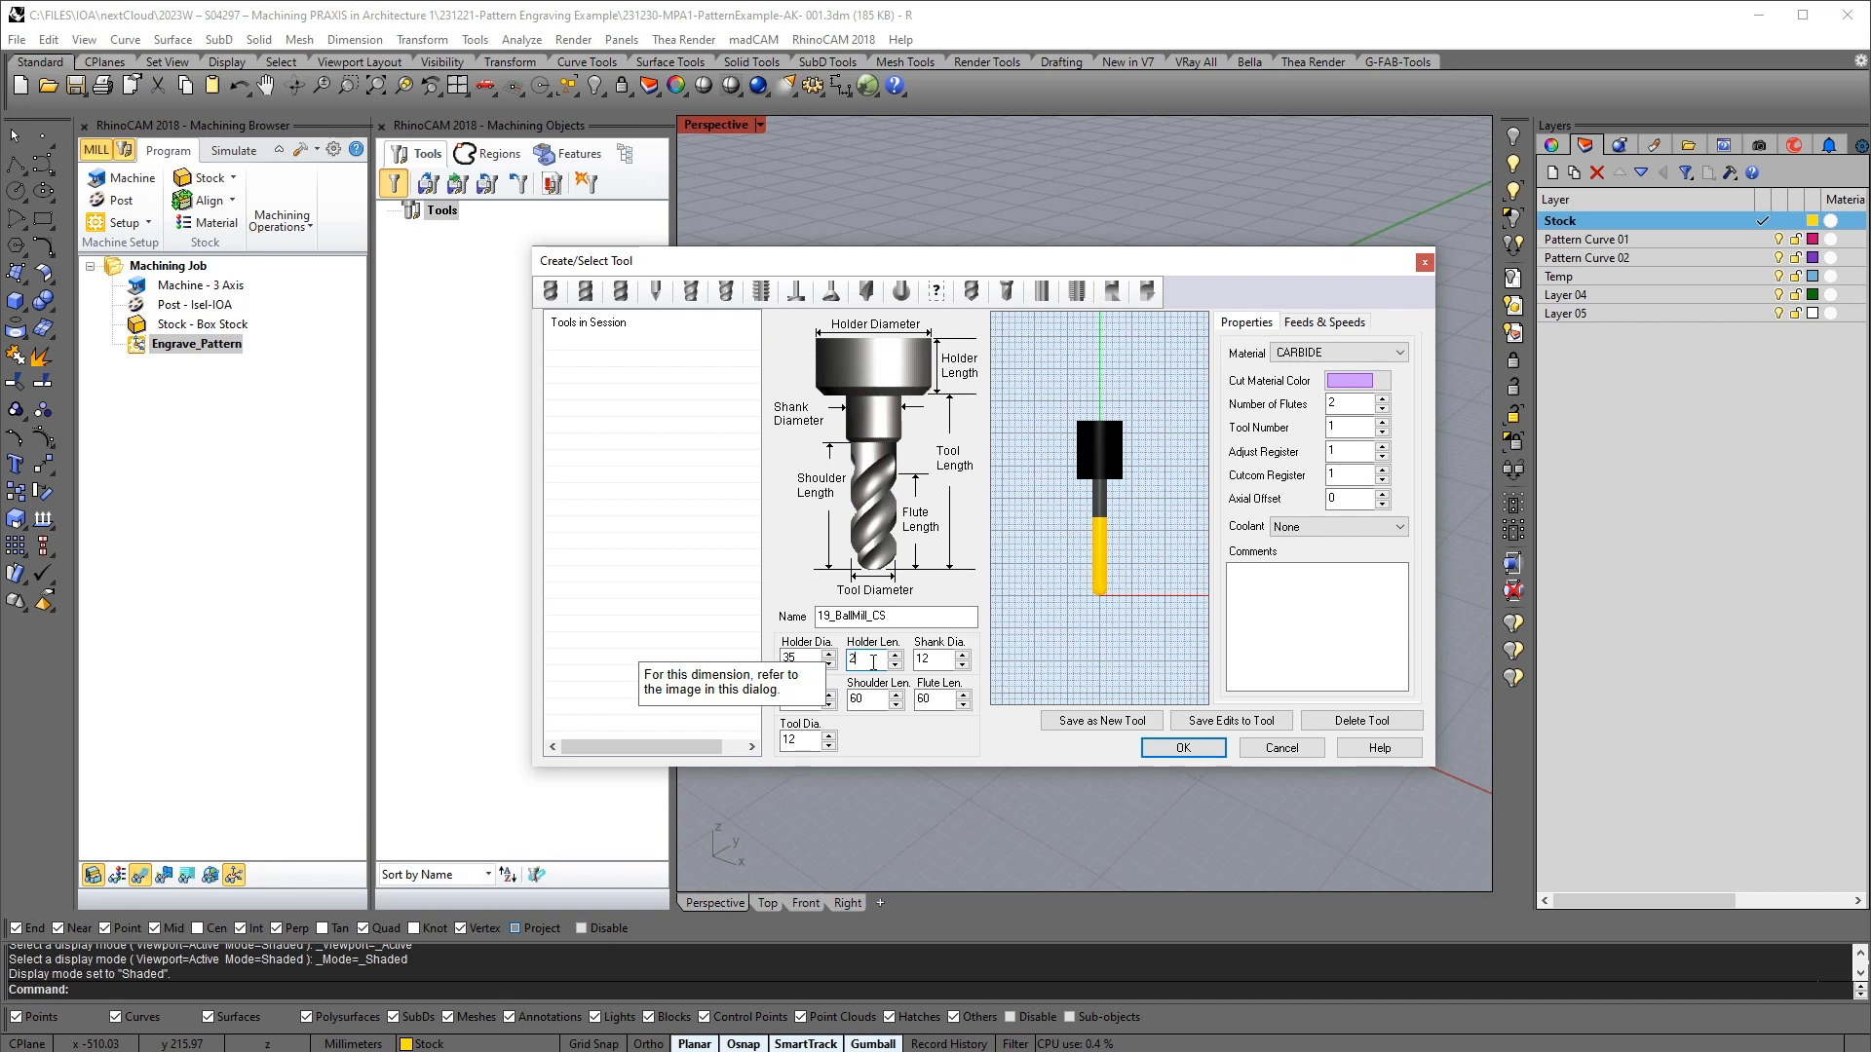
{"action": "type", "text": "5"}
{"action": "left_click", "coordinate": [795, 658]}
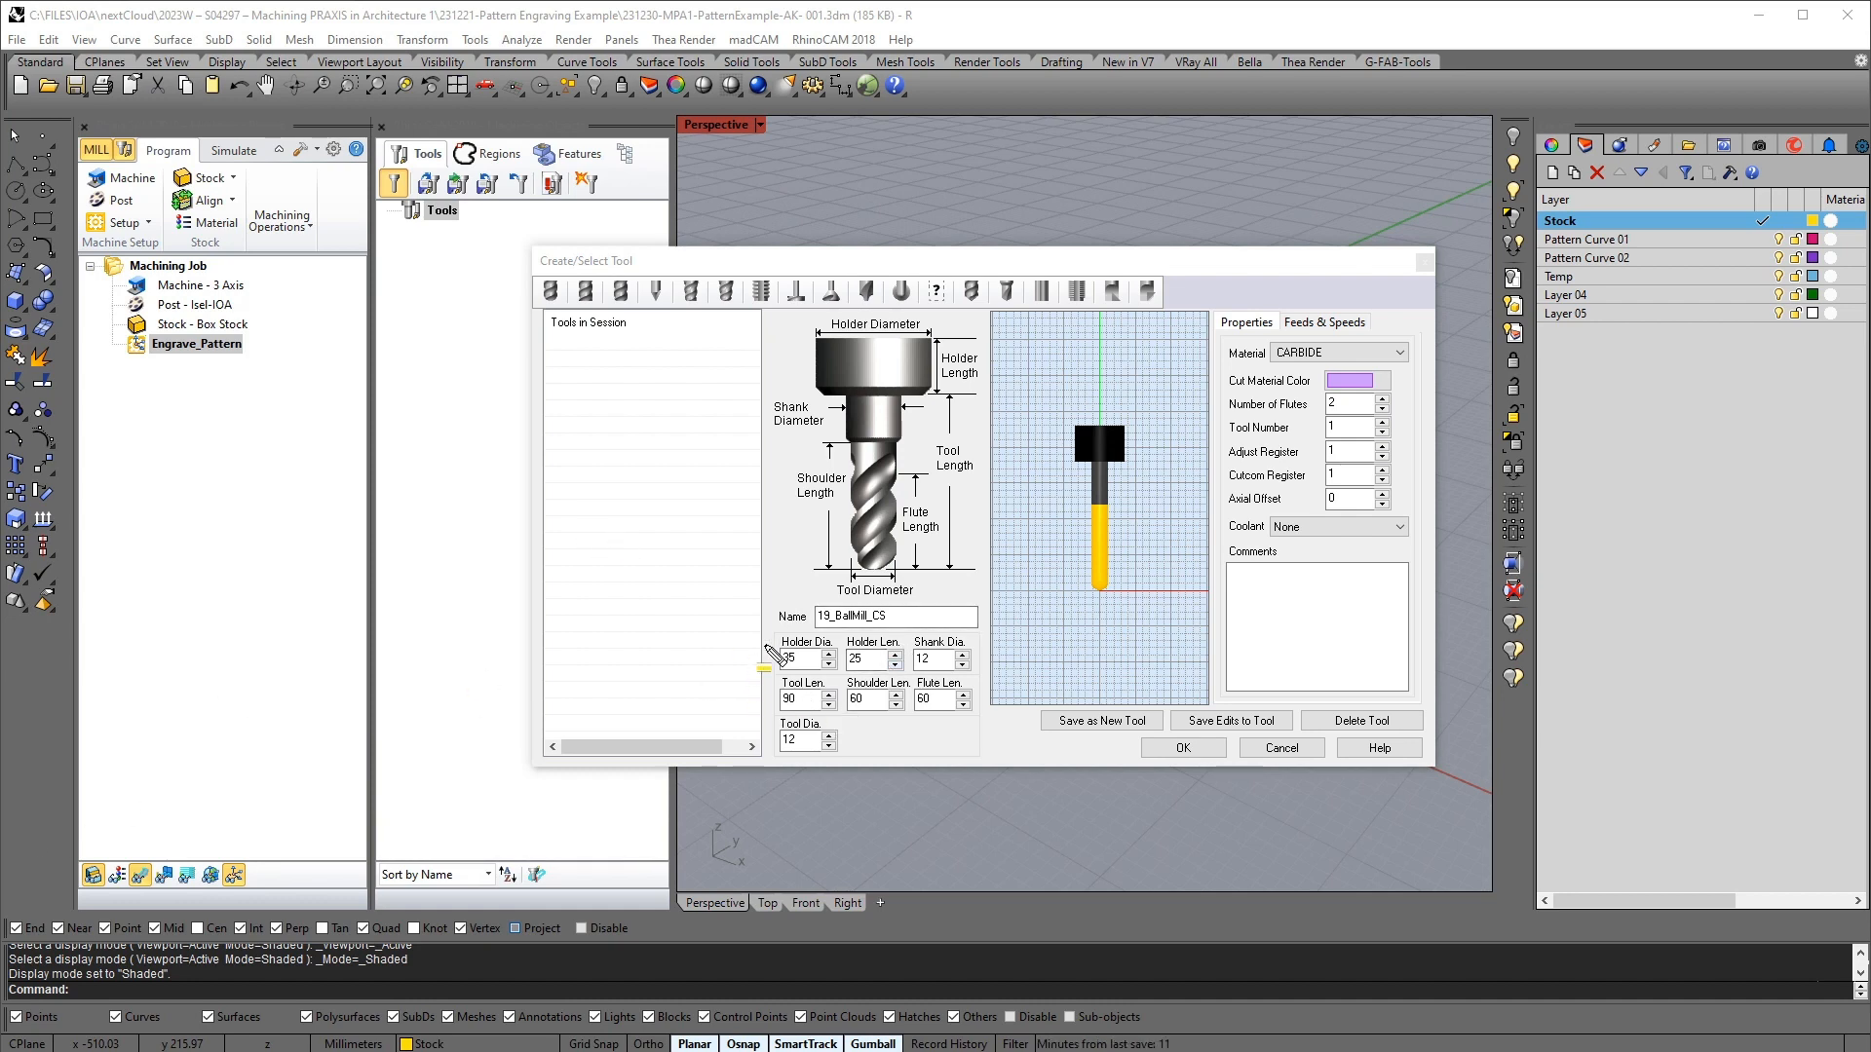
{"action": "left_click_drag", "start_coordinate": [767, 660], "coordinate": [908, 660]}
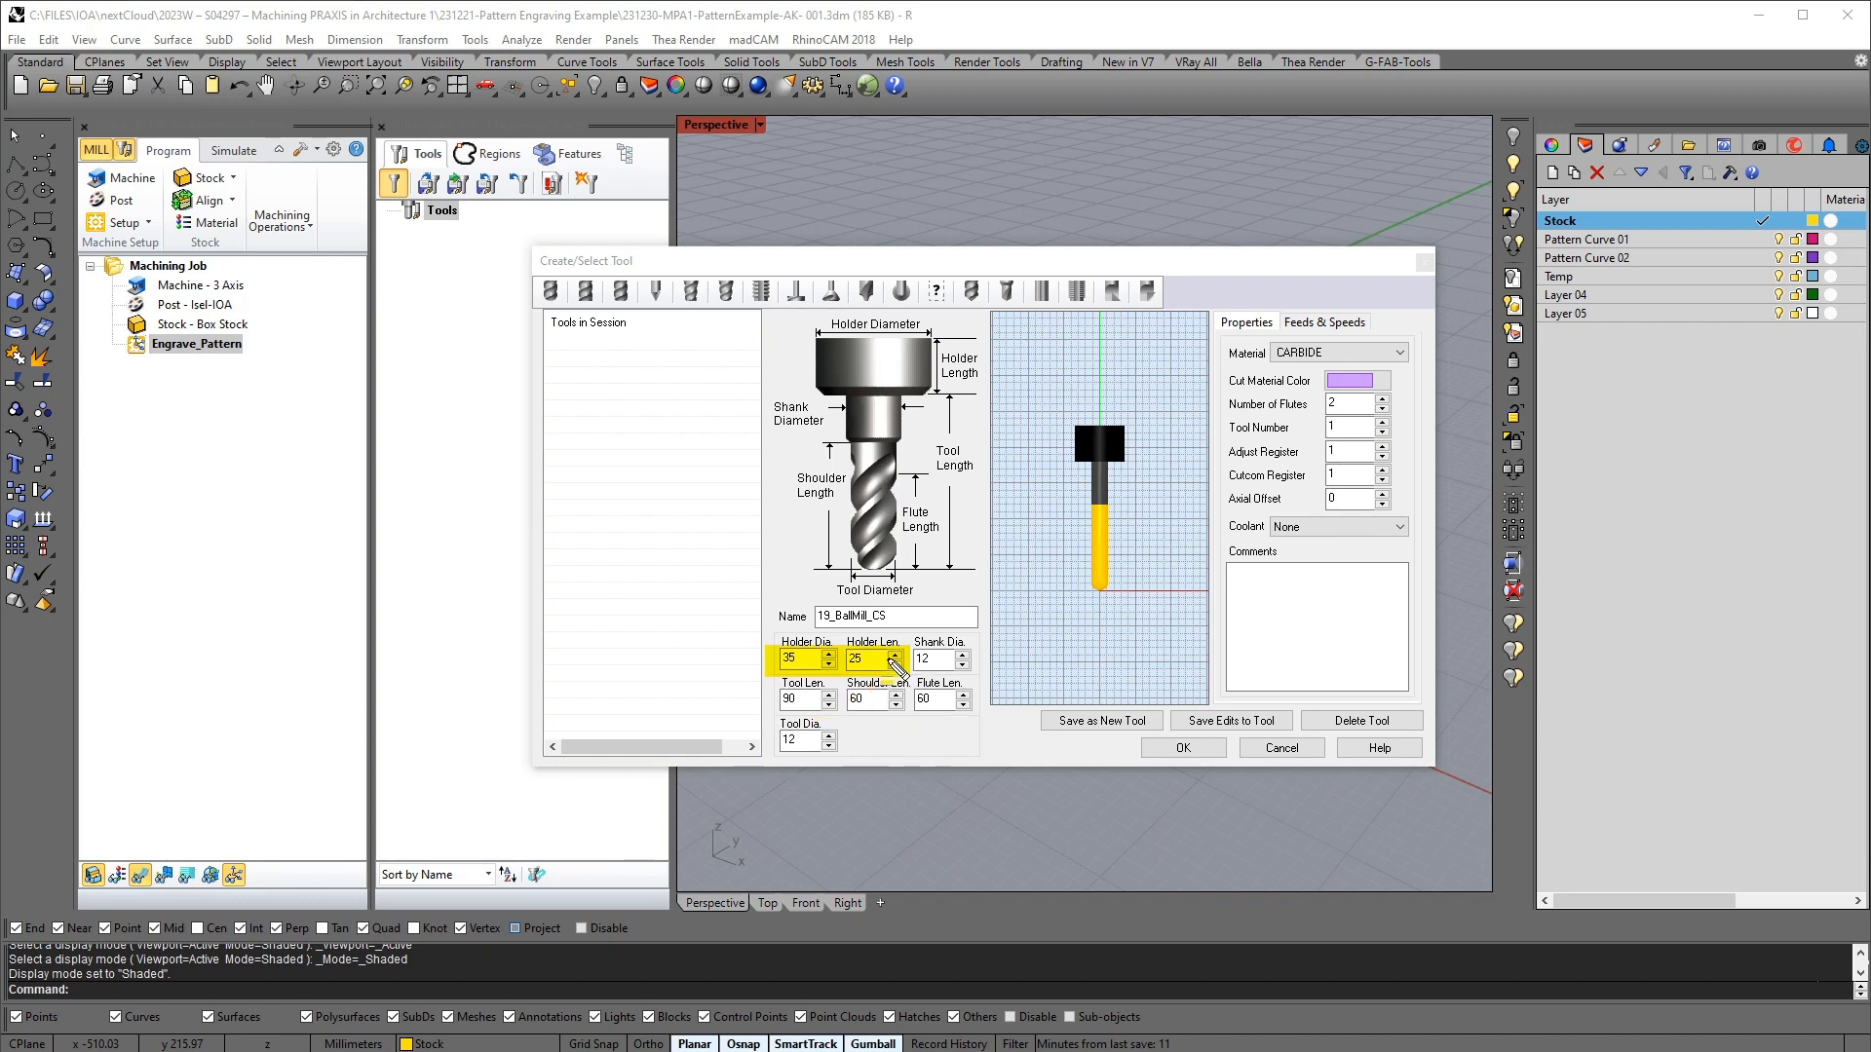
{"action": "key", "text": "Escape"}
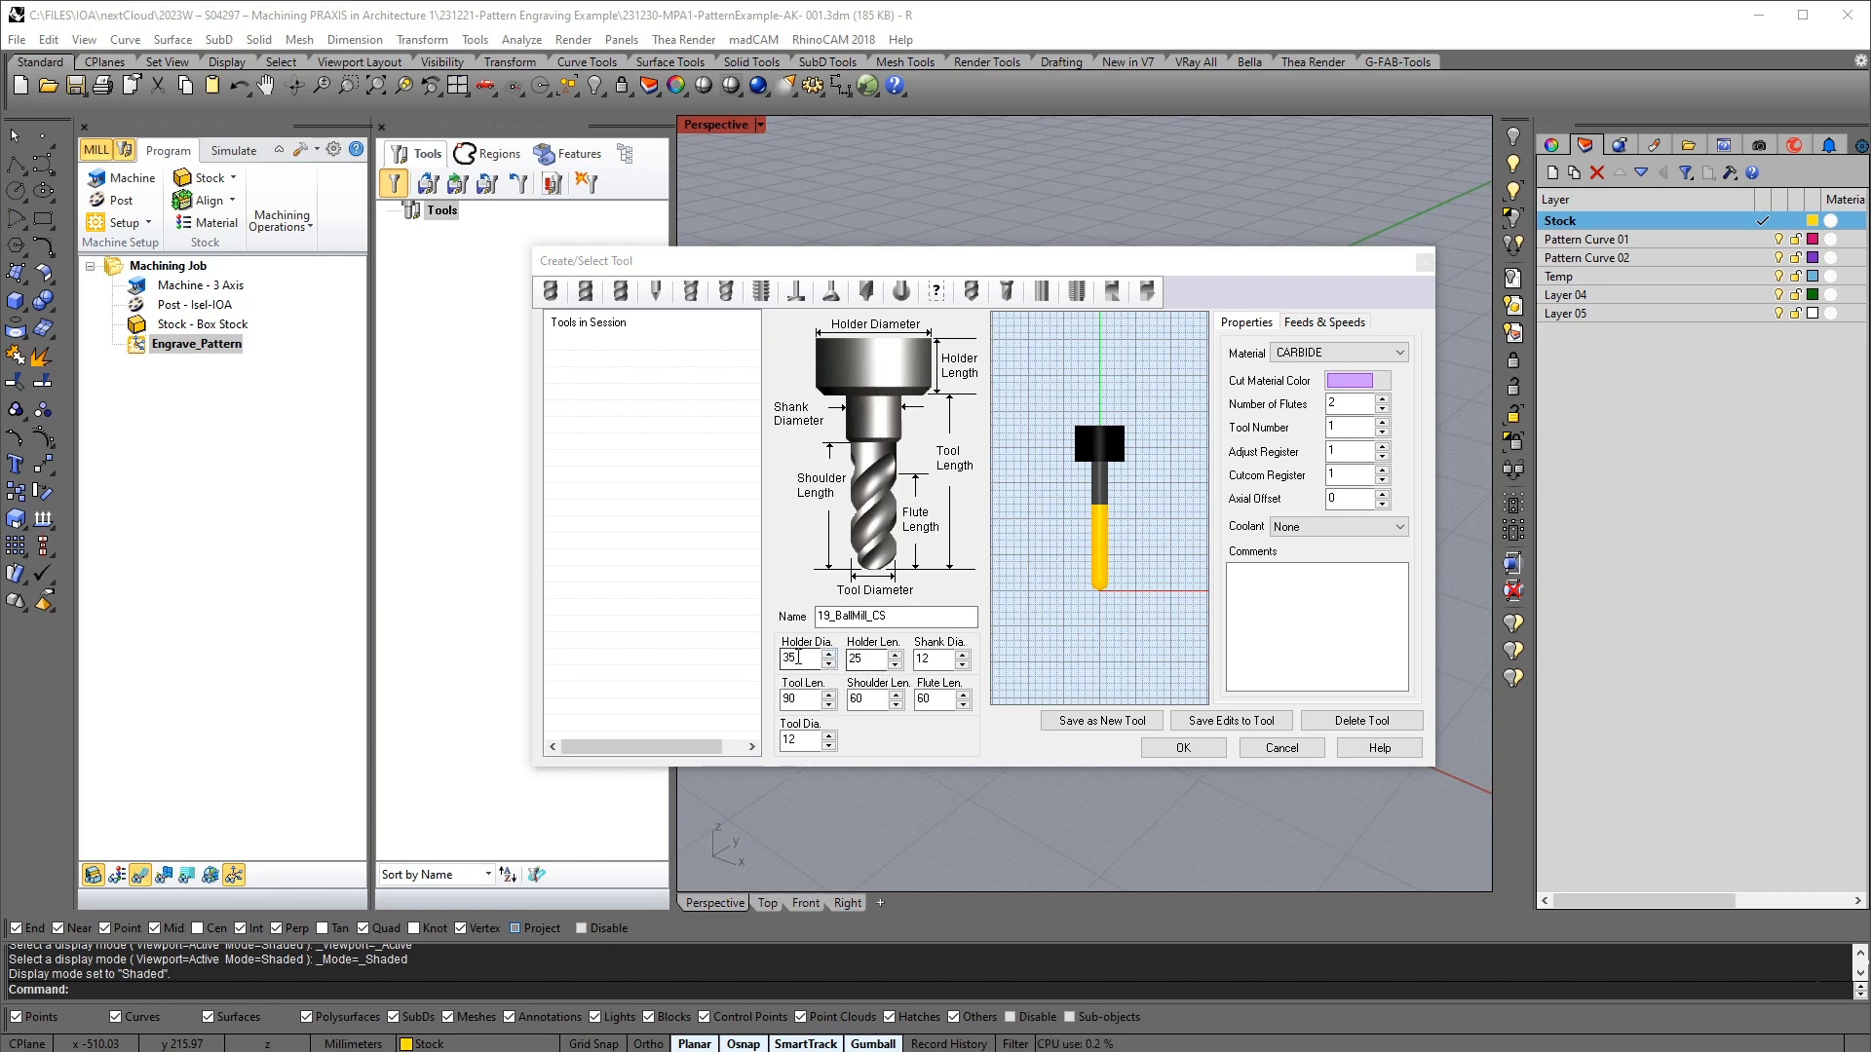
{"action": "left_click", "coordinate": [887, 659]}
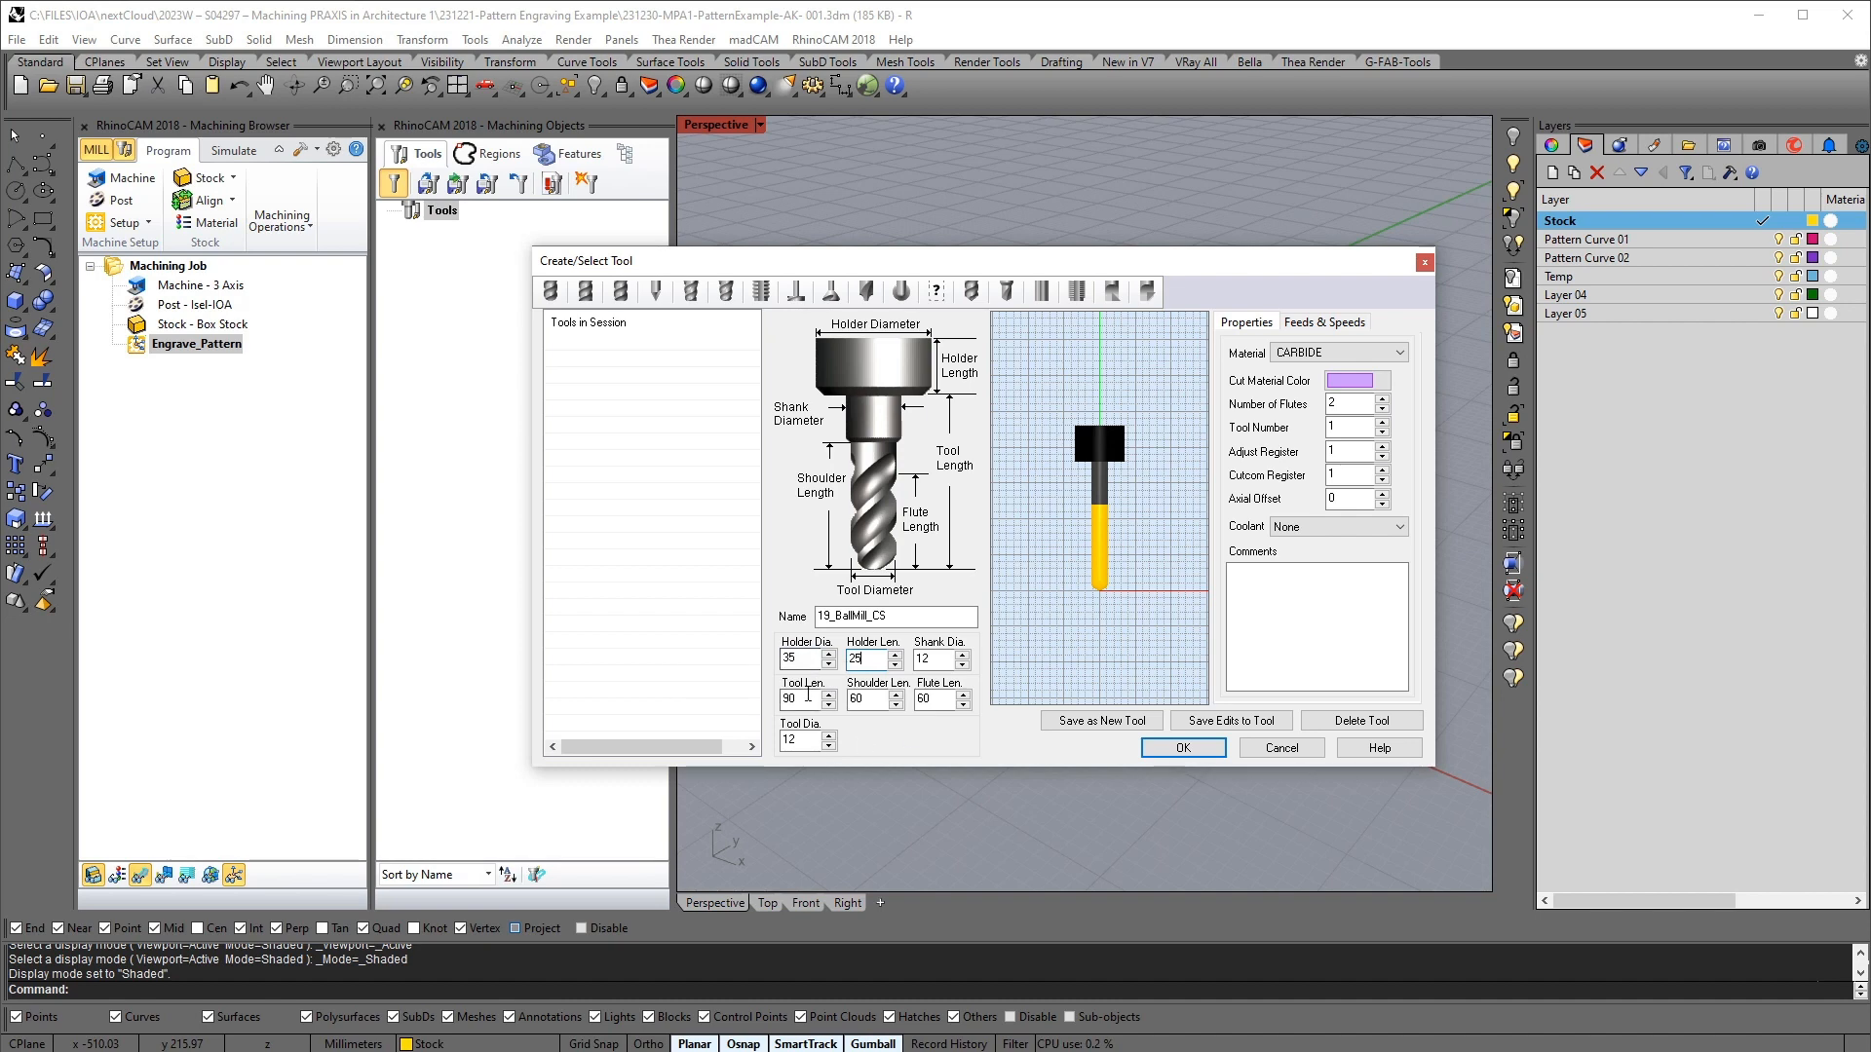
Set the ball mill's tool diameter to 19 mm and its shank diameter to 8 mm
{"action": "double_click", "coordinate": [928, 659]}
{"action": "type", "text": "8"}
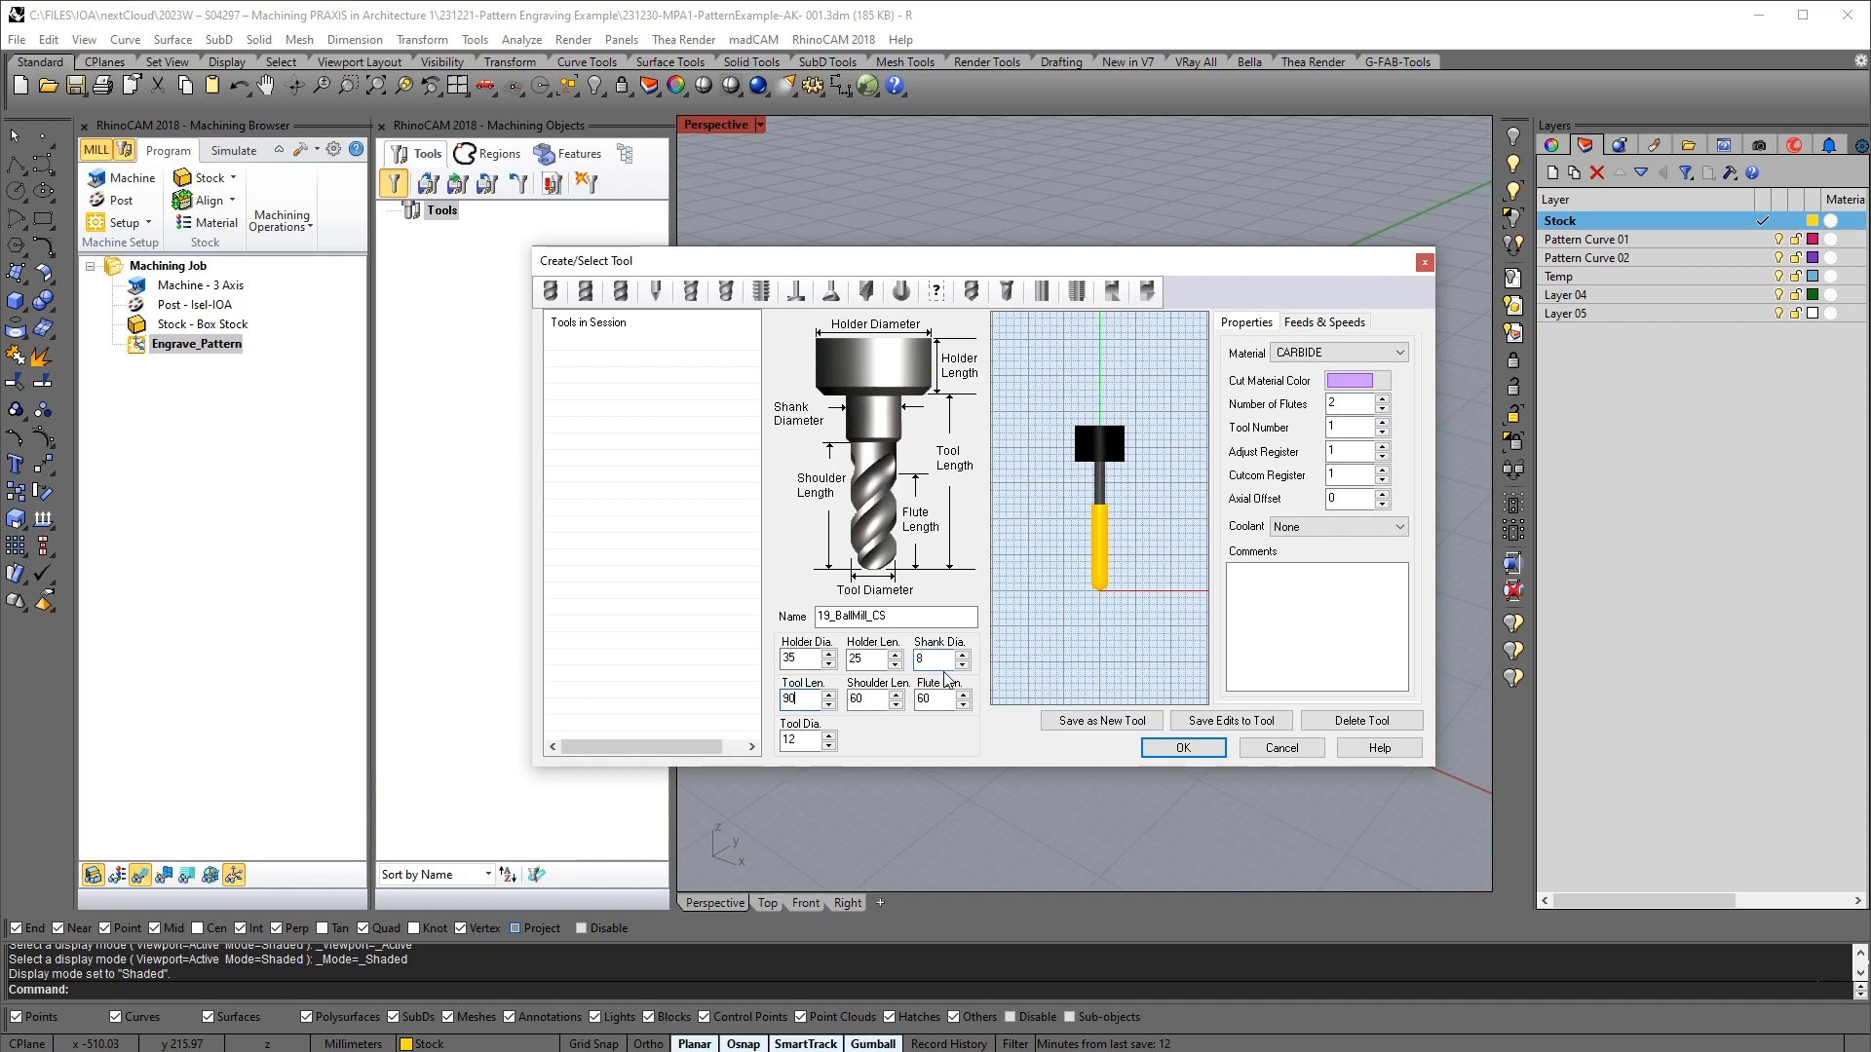
{"action": "double_click", "coordinate": [798, 740]}
{"action": "type", "text": "19"}
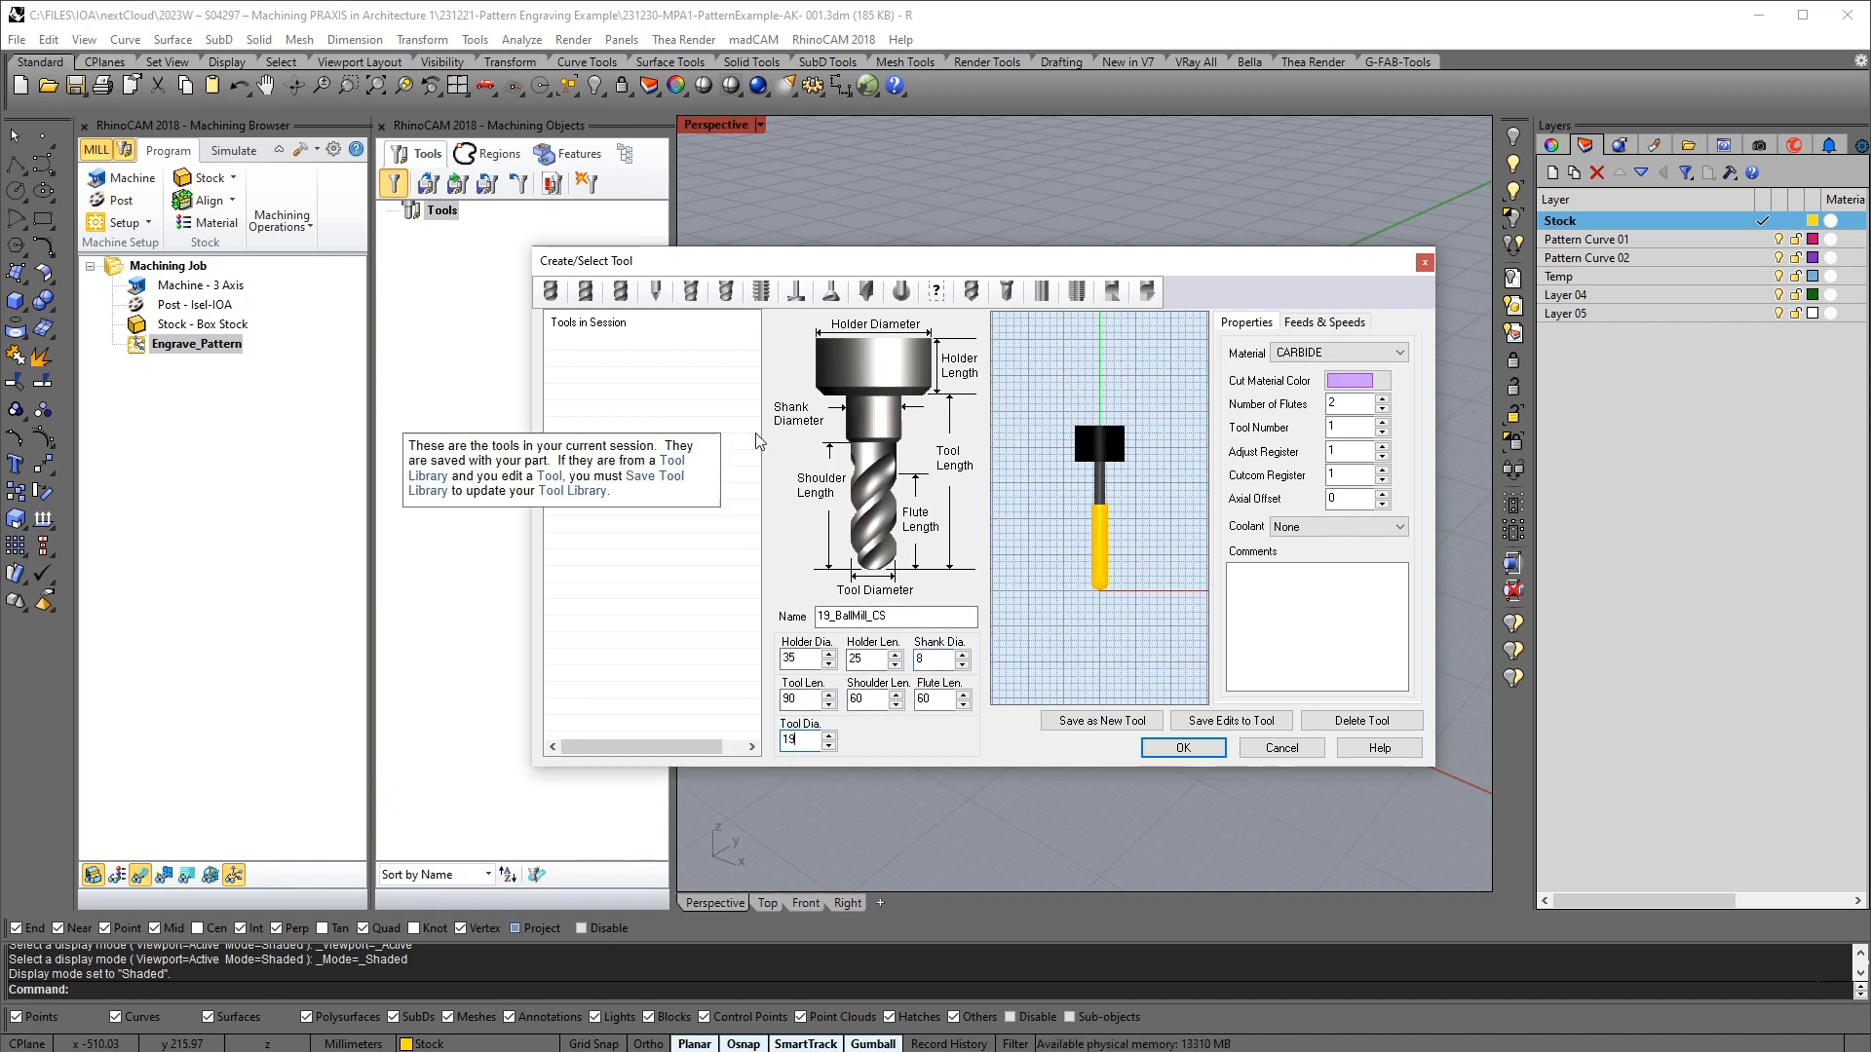
{"action": "left_click_drag", "start_coordinate": [932, 660], "coordinate": [923, 661]}
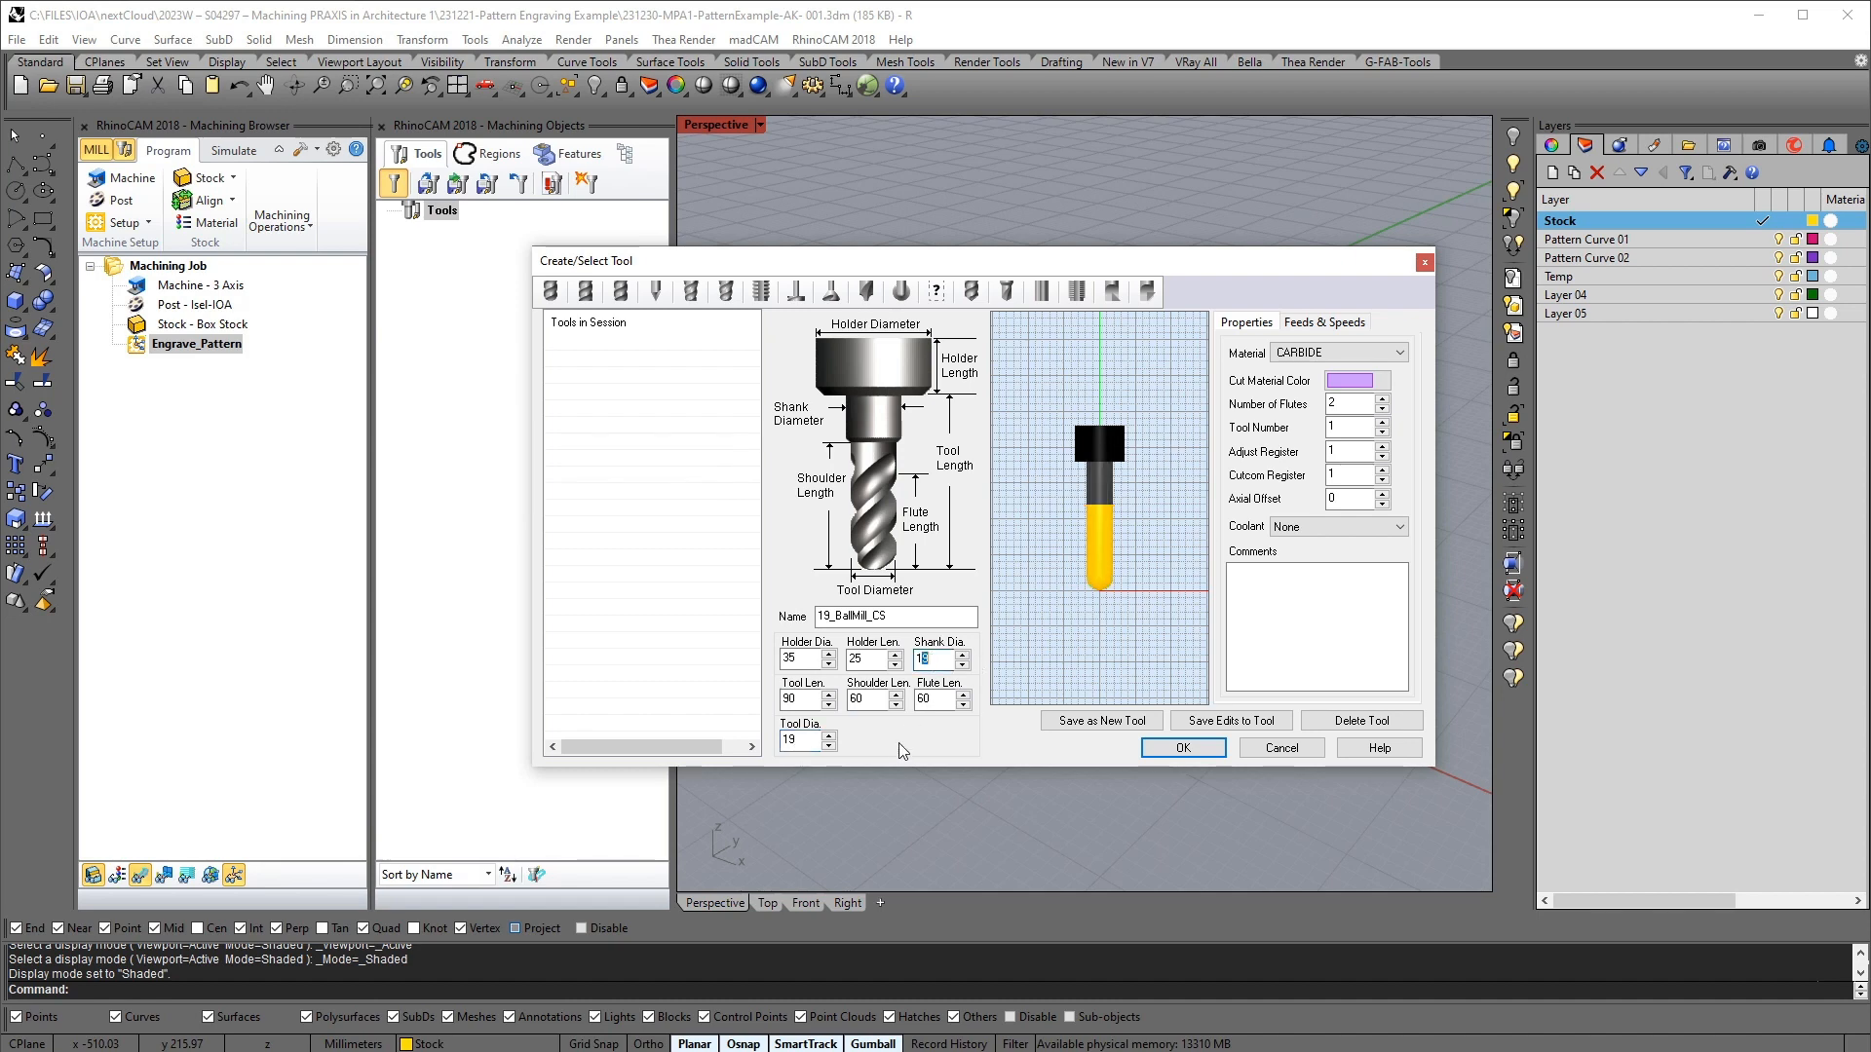
{"action": "left_click", "coordinate": [812, 738]}
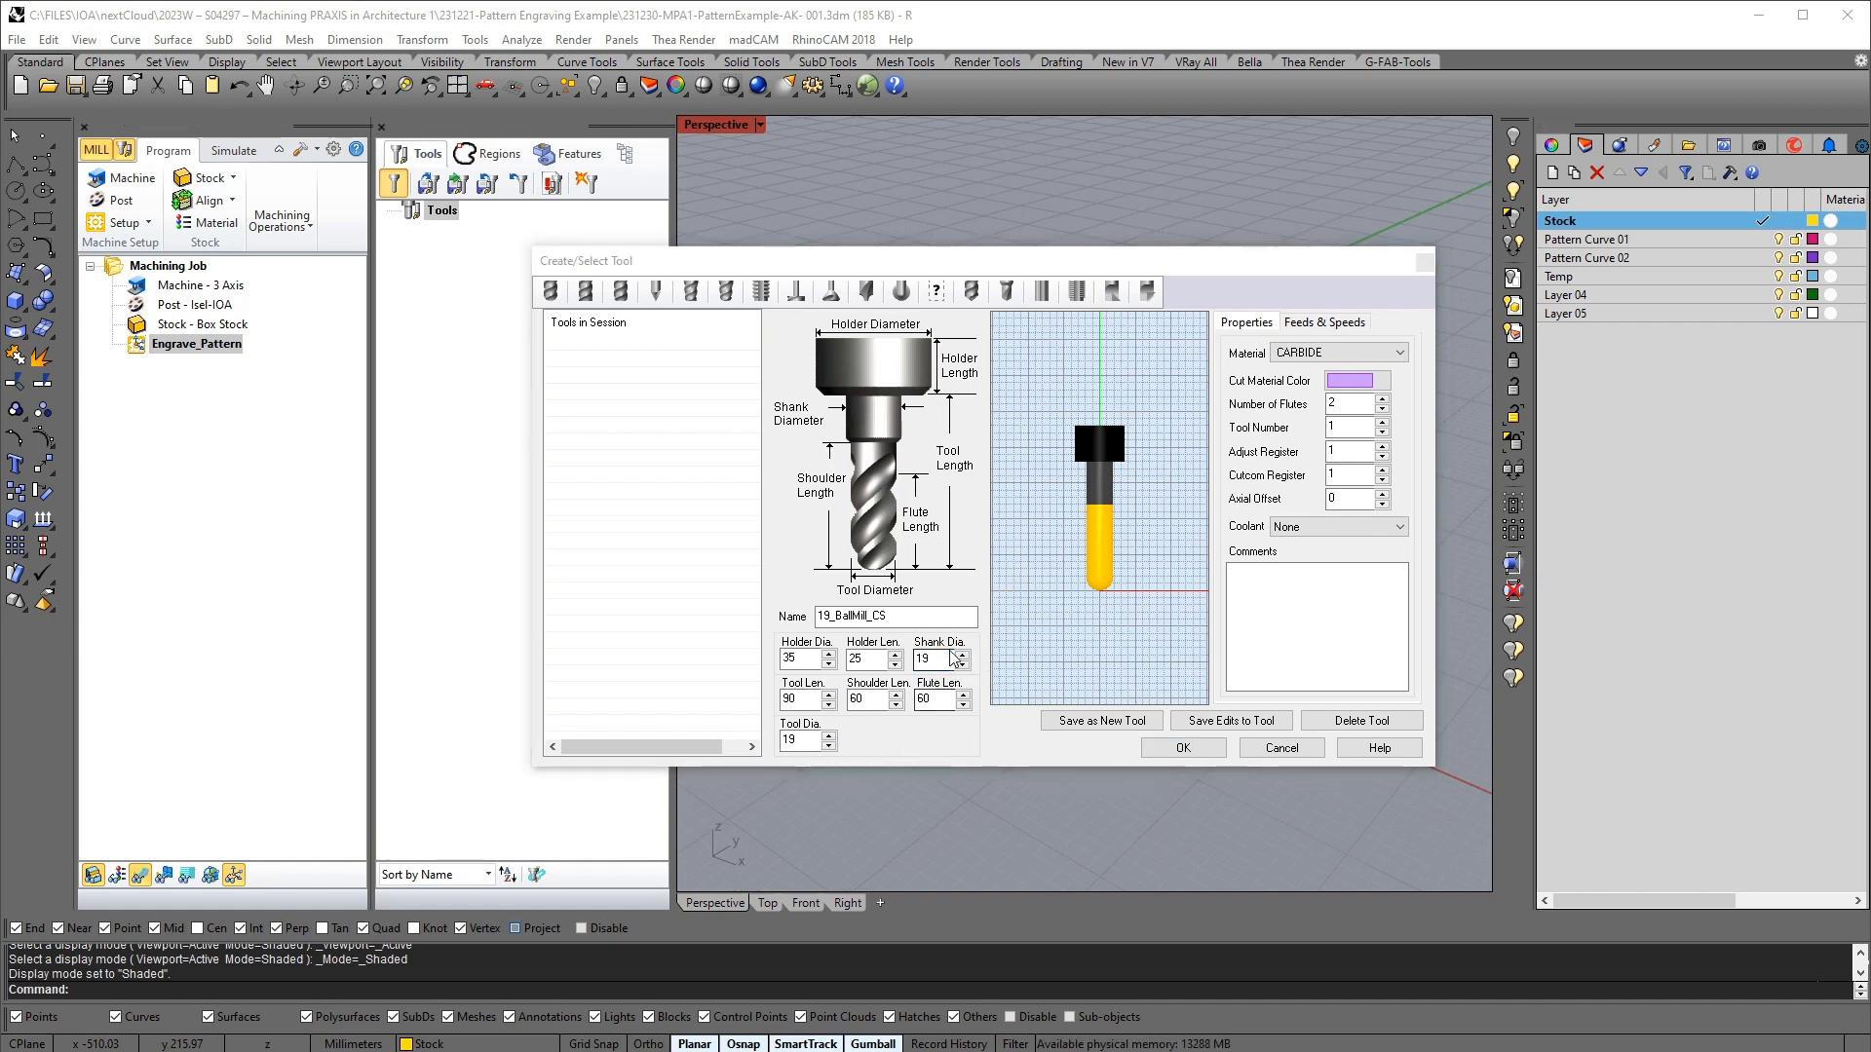
{"action": "left_click_drag", "start_coordinate": [953, 660], "coordinate": [732, 678]}
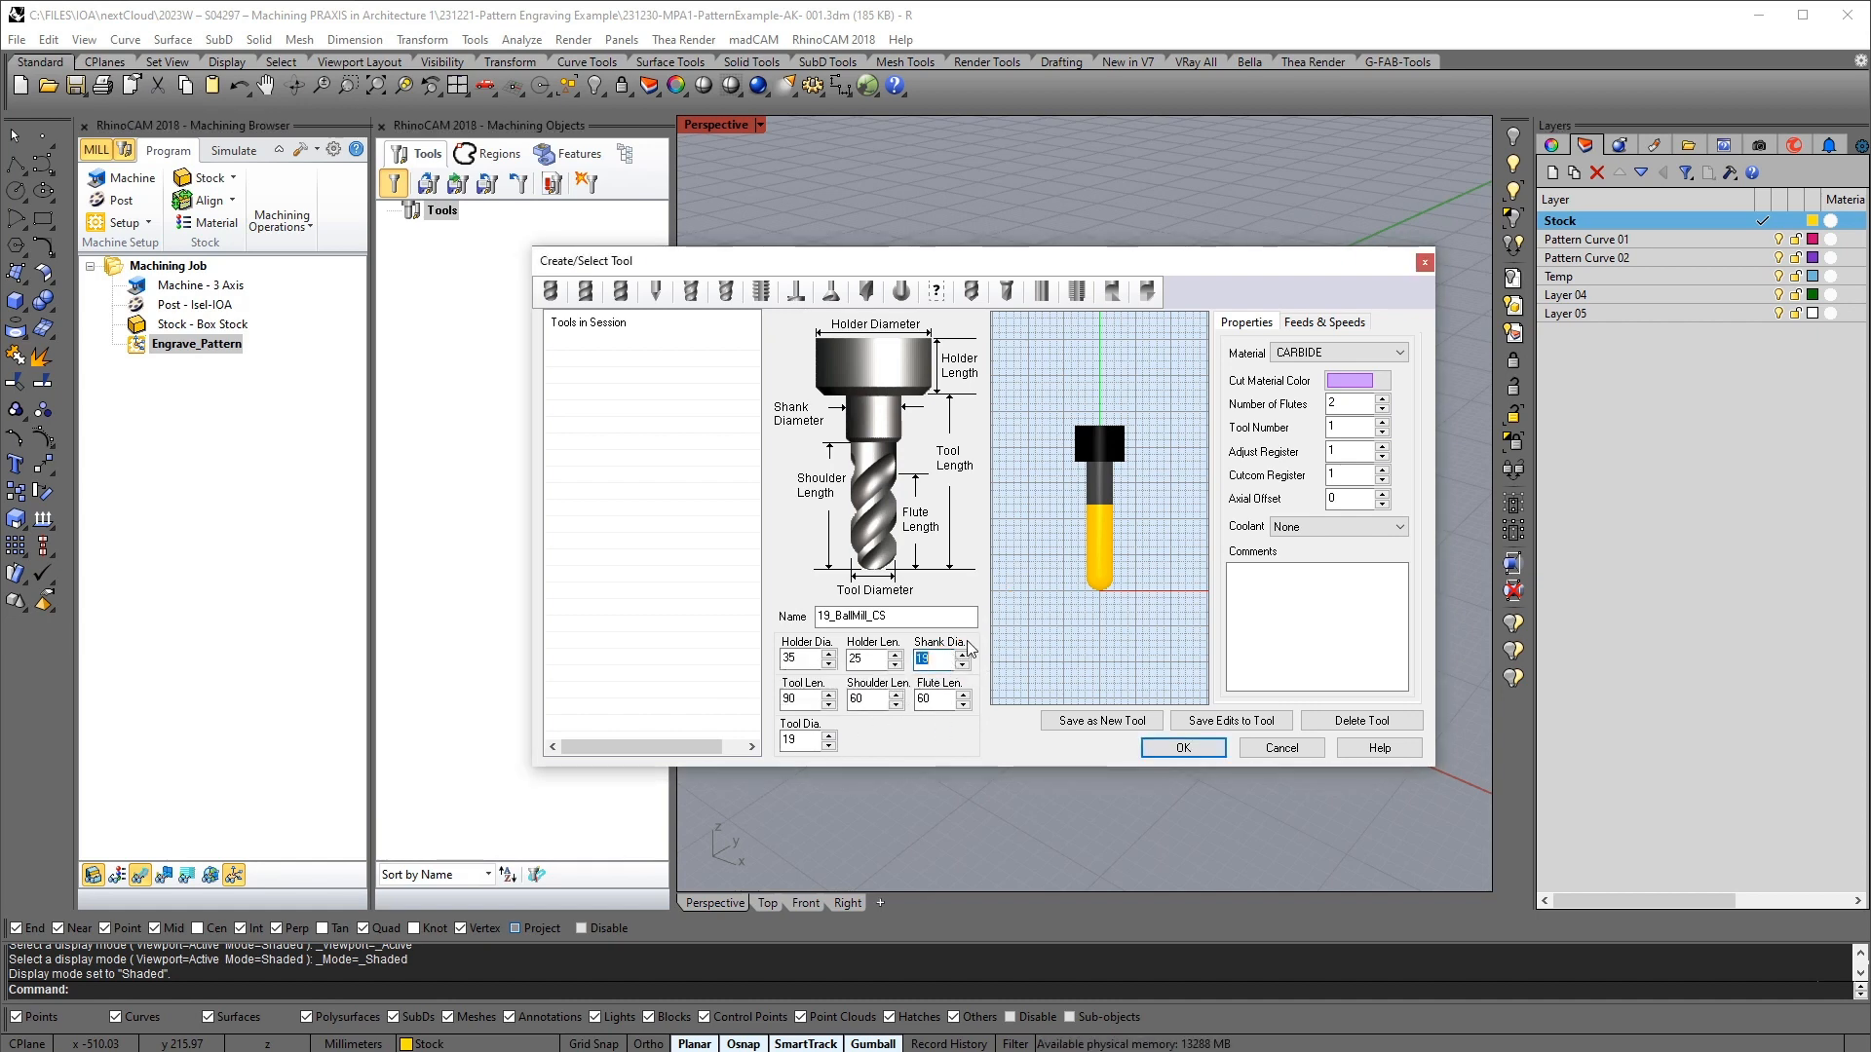
{"action": "type", "text": "8"}
Set the ball mill's tool length to 25 mm, shoulder length to 20 mm and flute length to 10 mm
{"action": "left_click", "coordinate": [804, 700]}
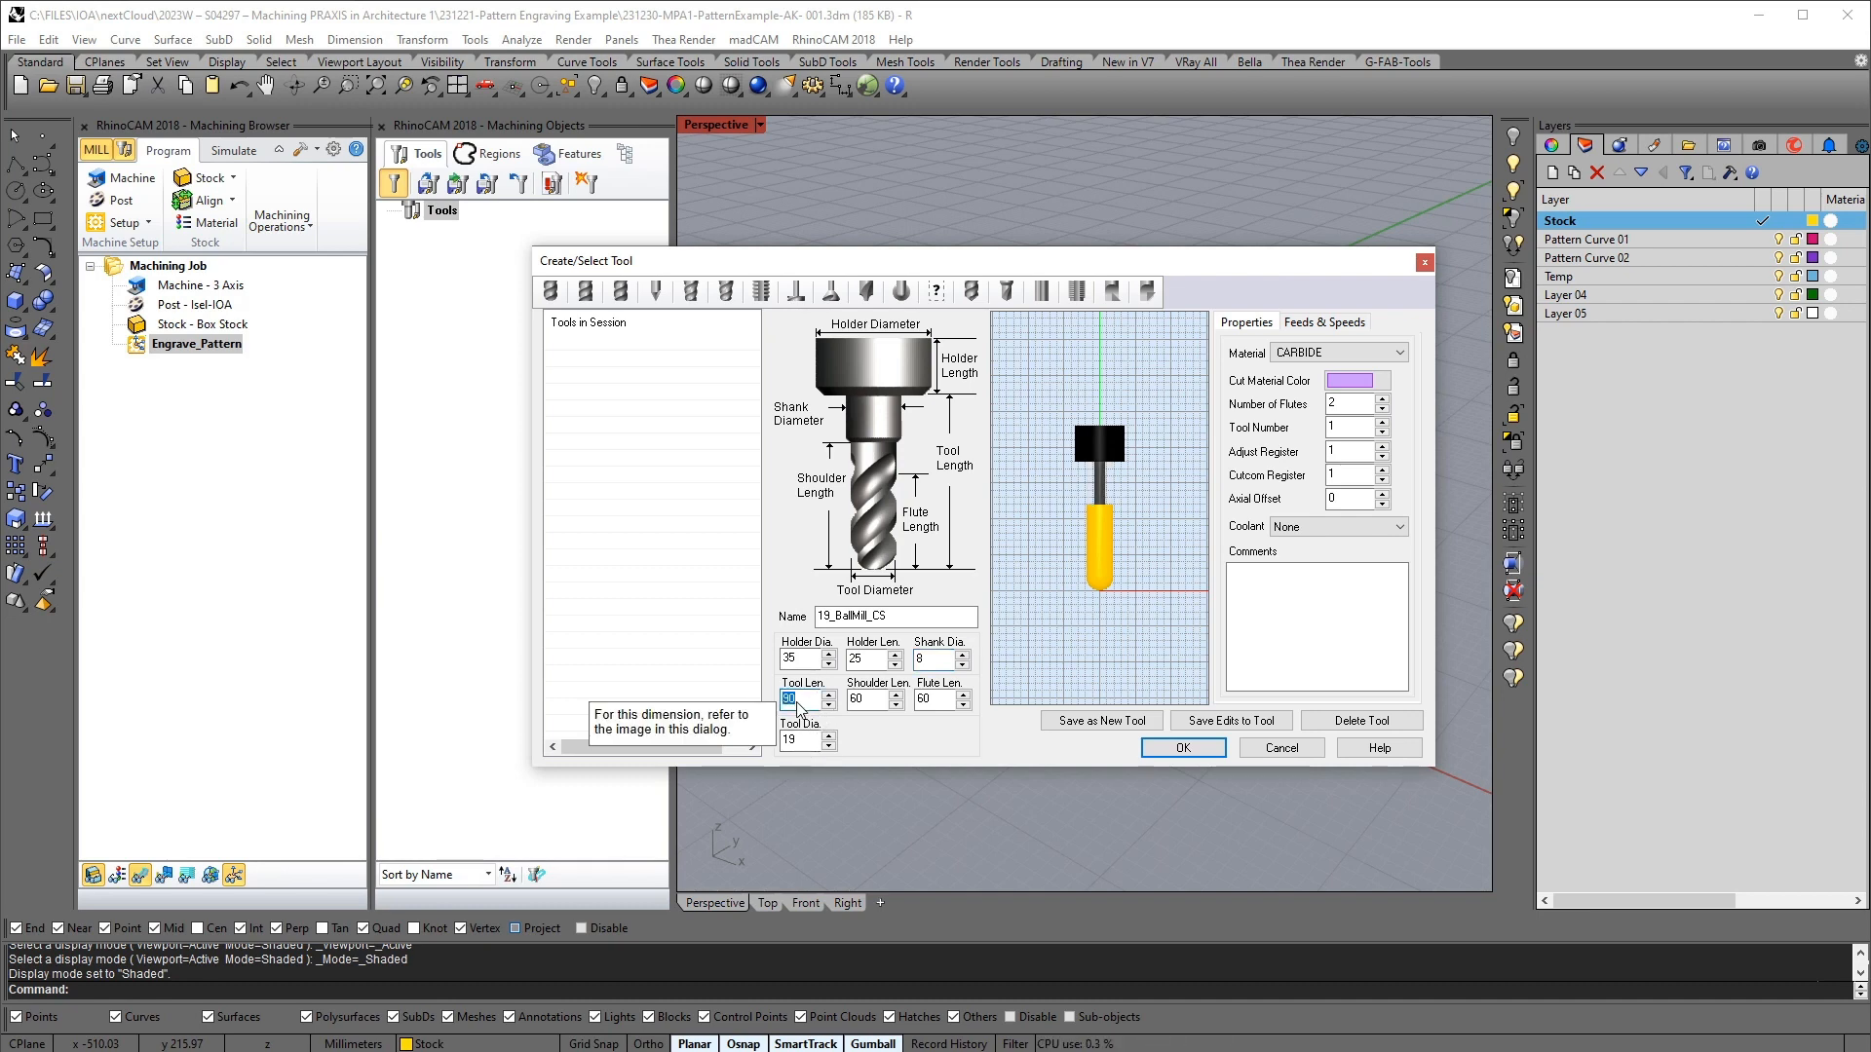
{"action": "double_click", "coordinate": [797, 702]}
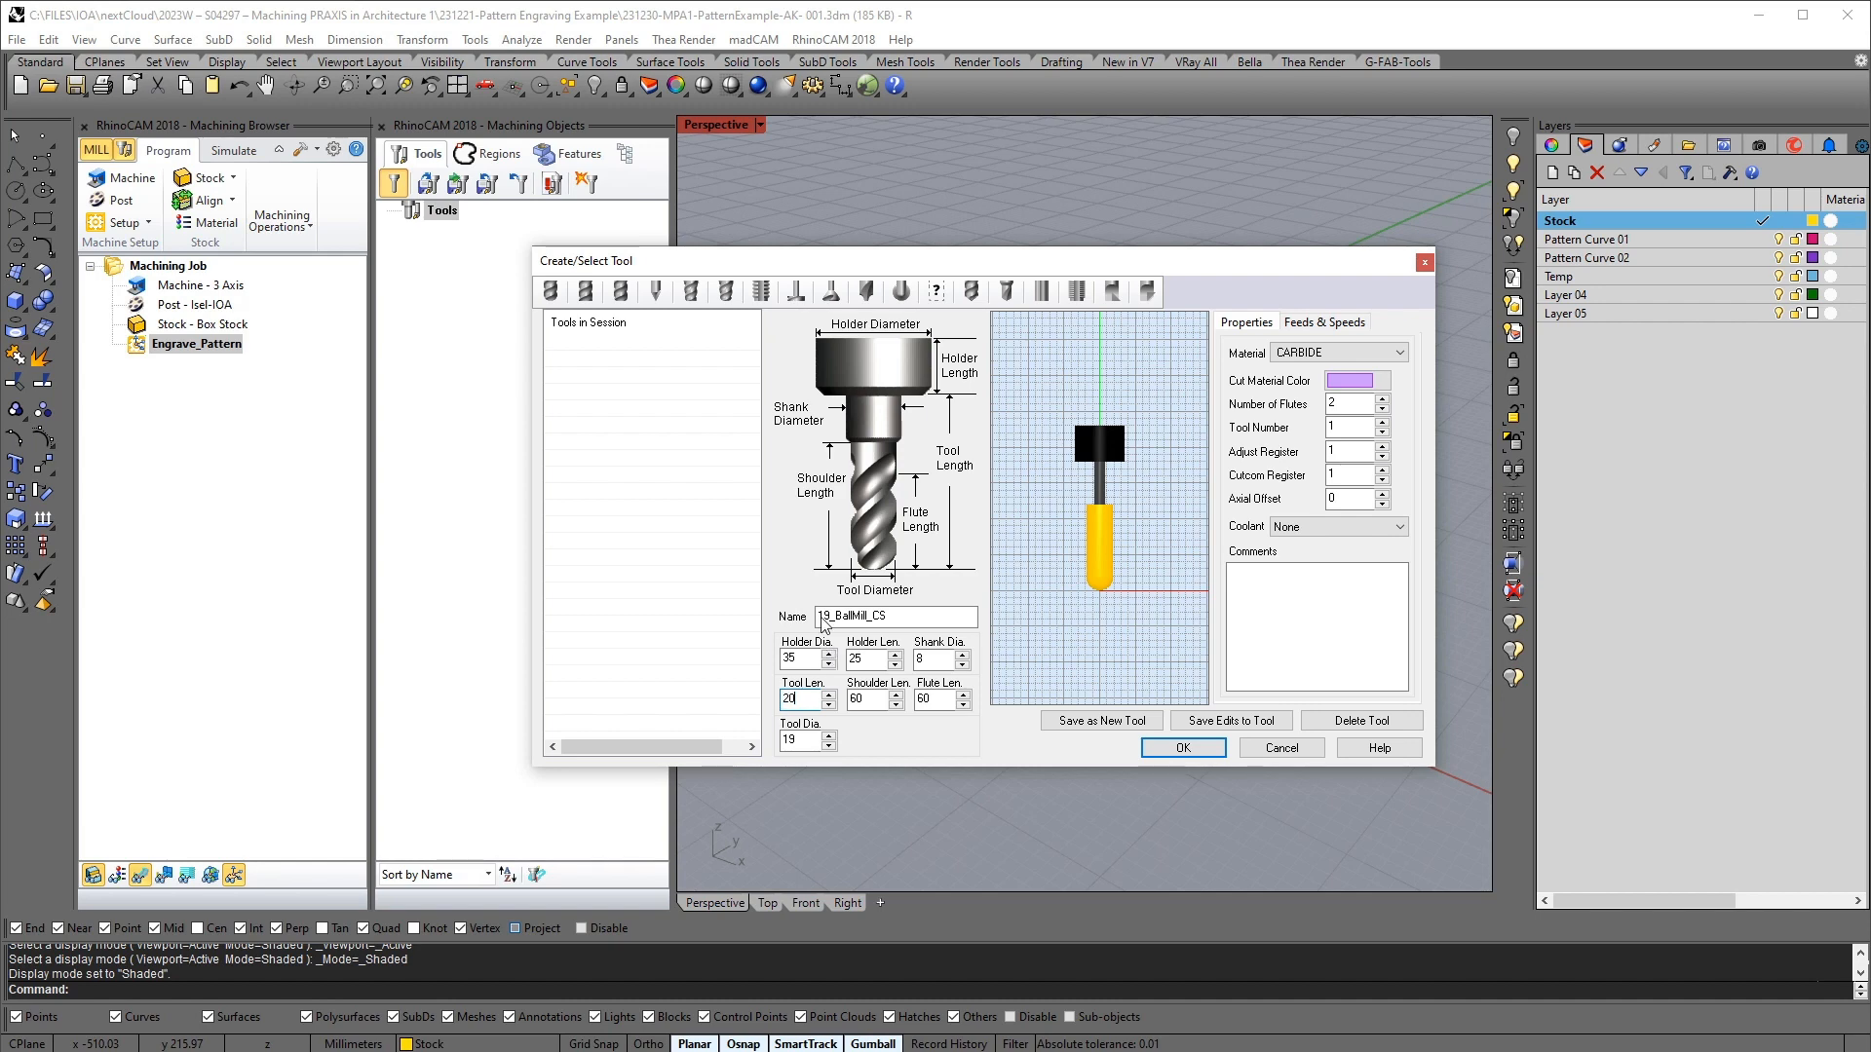
{"action": "type", "text": "20"}
{"action": "key", "text": "BackSpace"}
{"action": "type", "text": "5"}
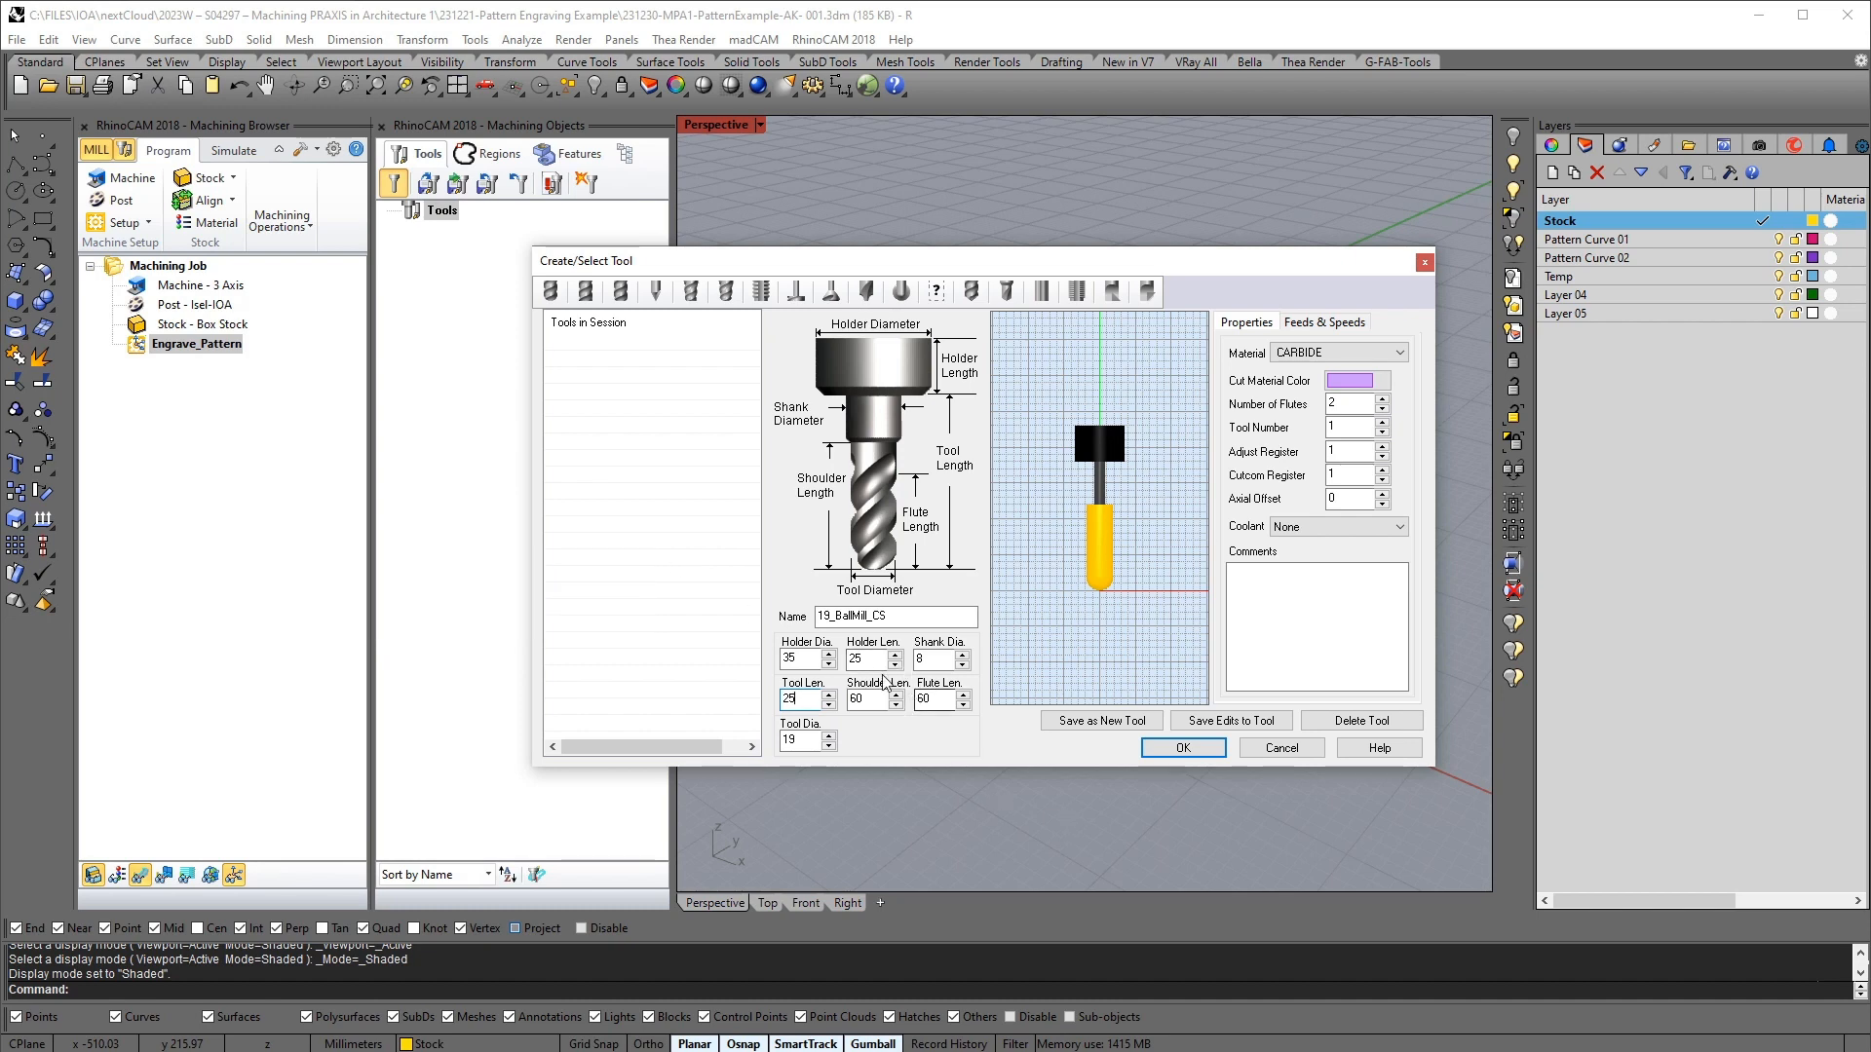
{"action": "left_click", "coordinate": [855, 700]}
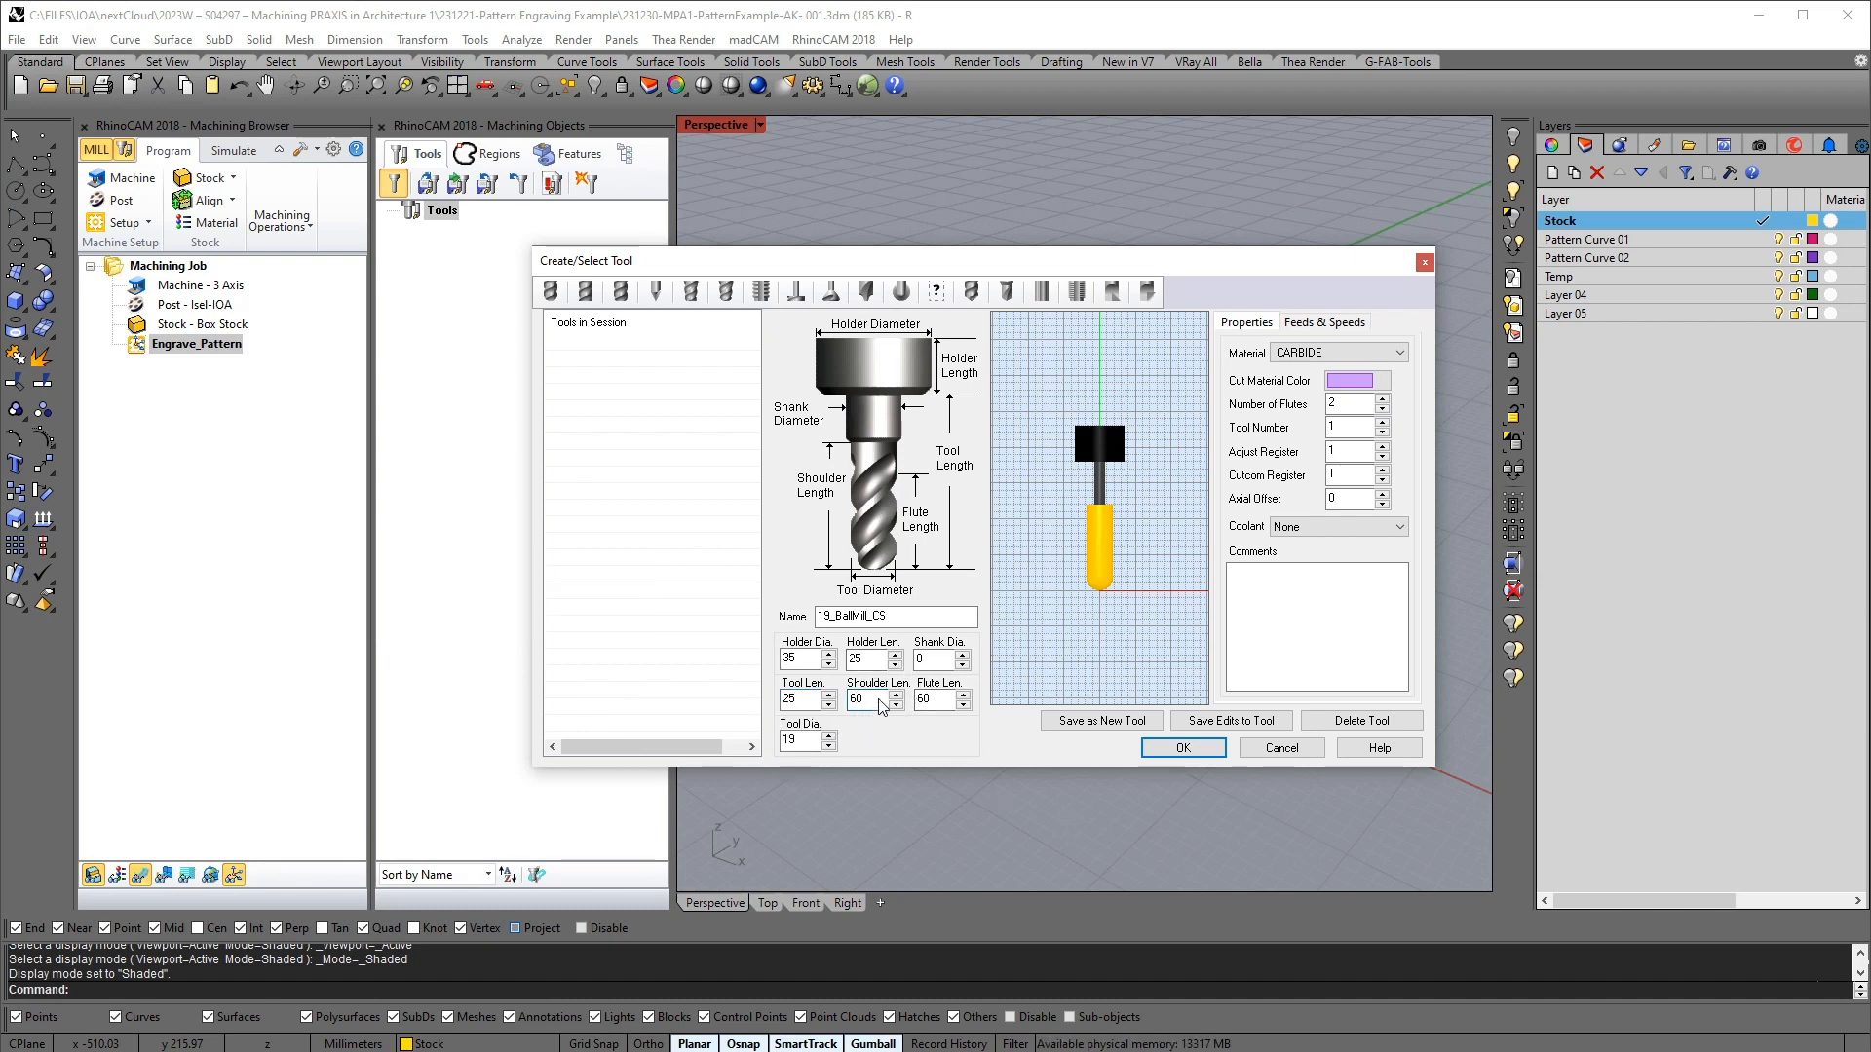
{"action": "left_click_drag", "start_coordinate": [882, 700], "coordinate": [844, 691]}
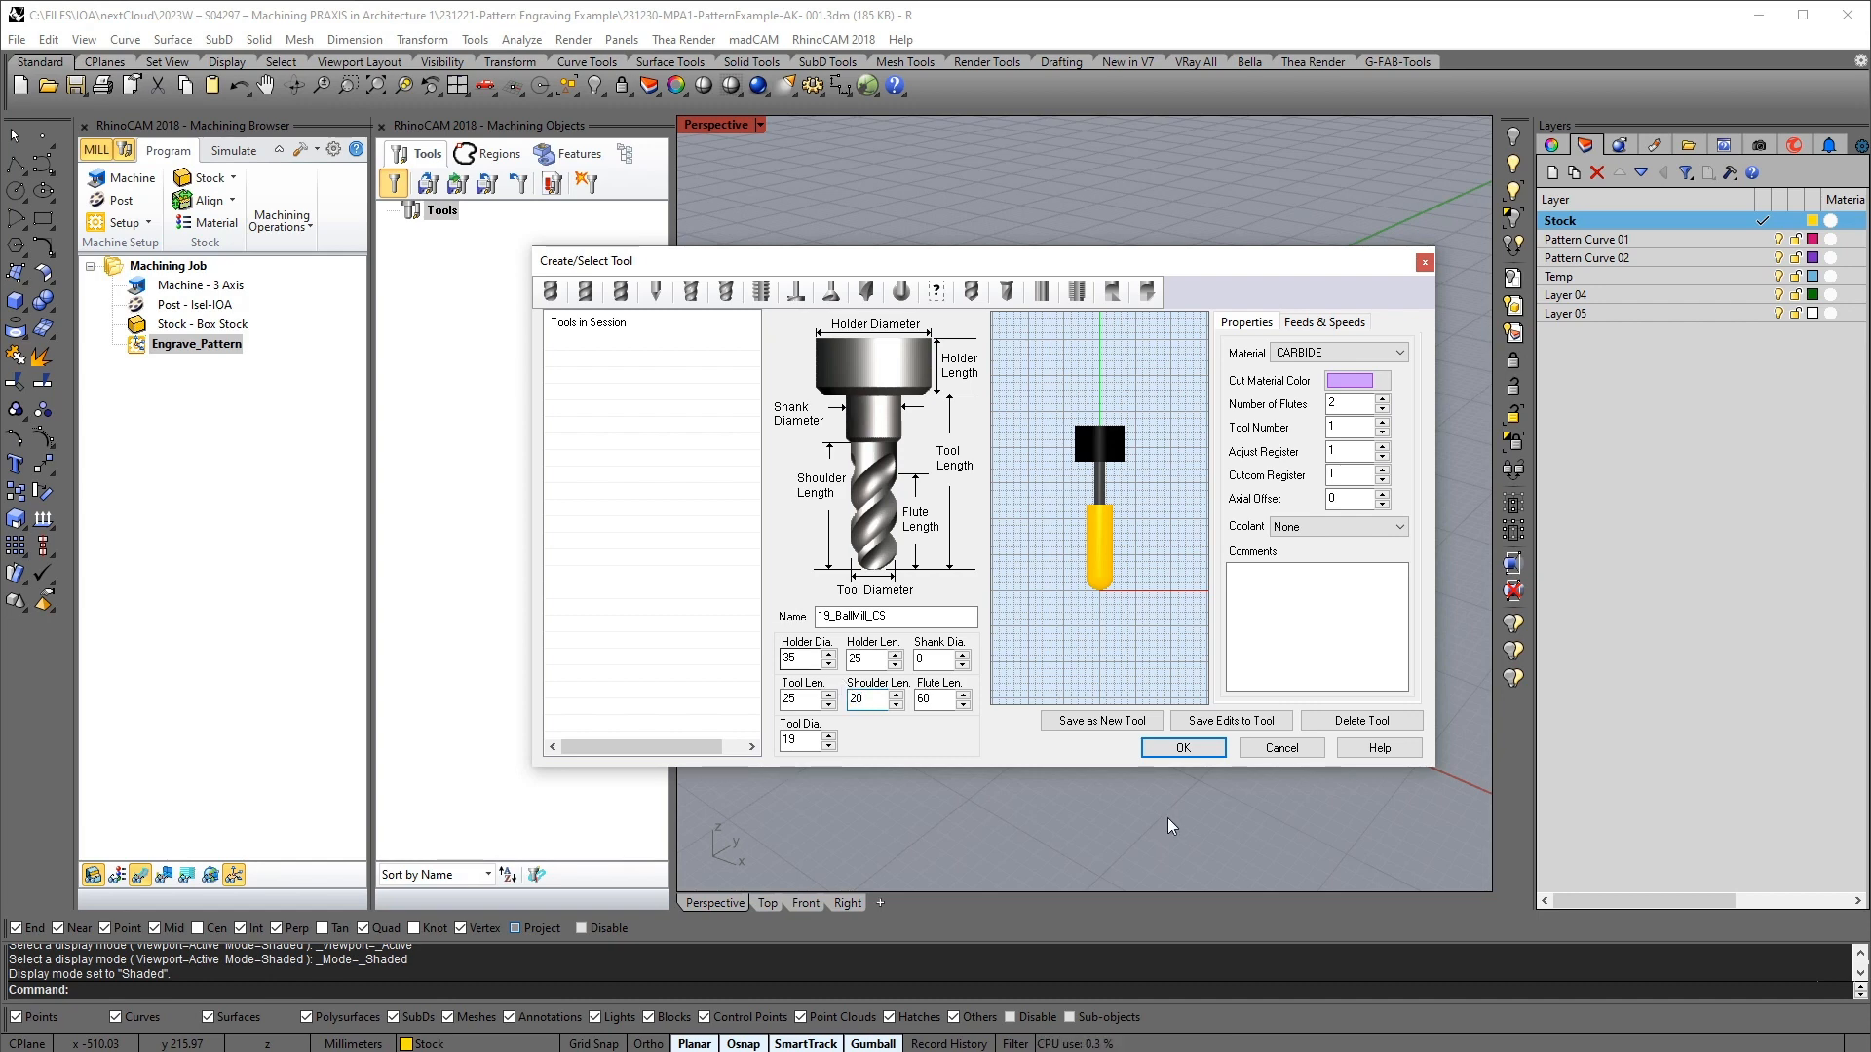
{"action": "key", "text": "Tab"}
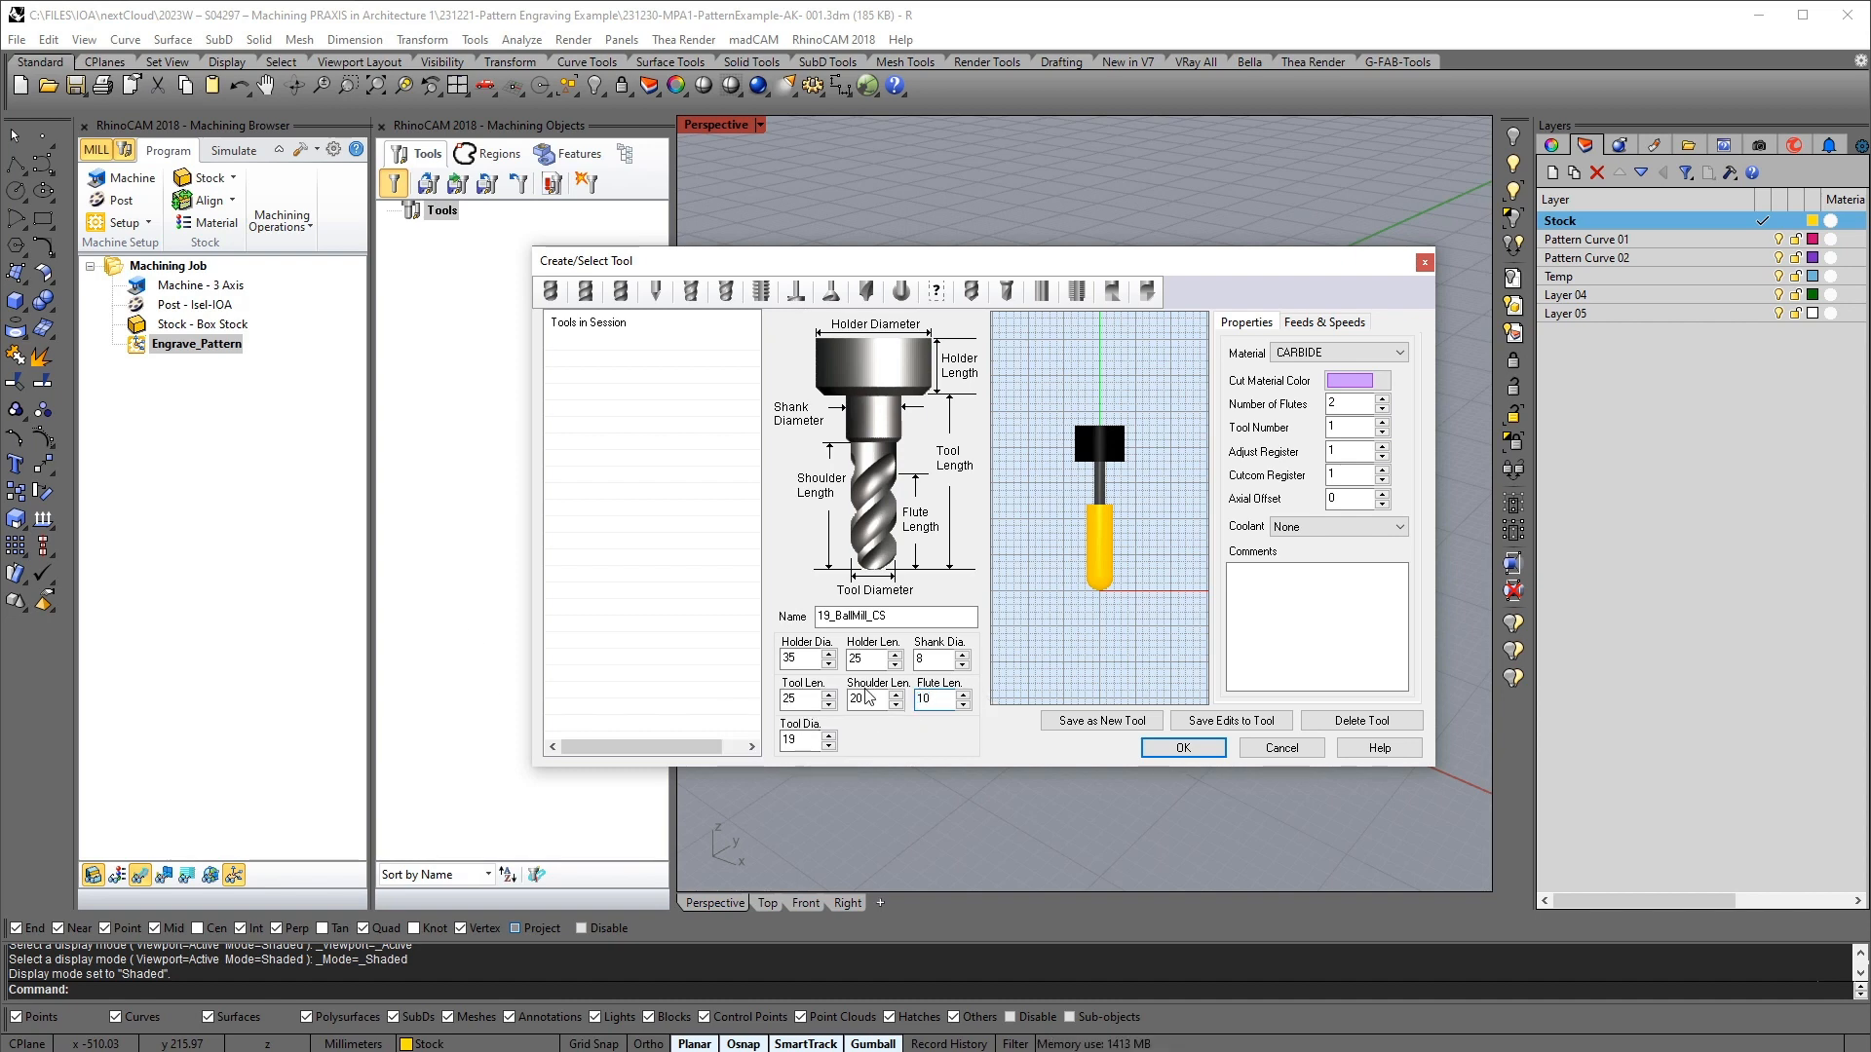
Reduce the ball mill's shoulder length to 12 mm
{"action": "left_click", "coordinate": [866, 695]}
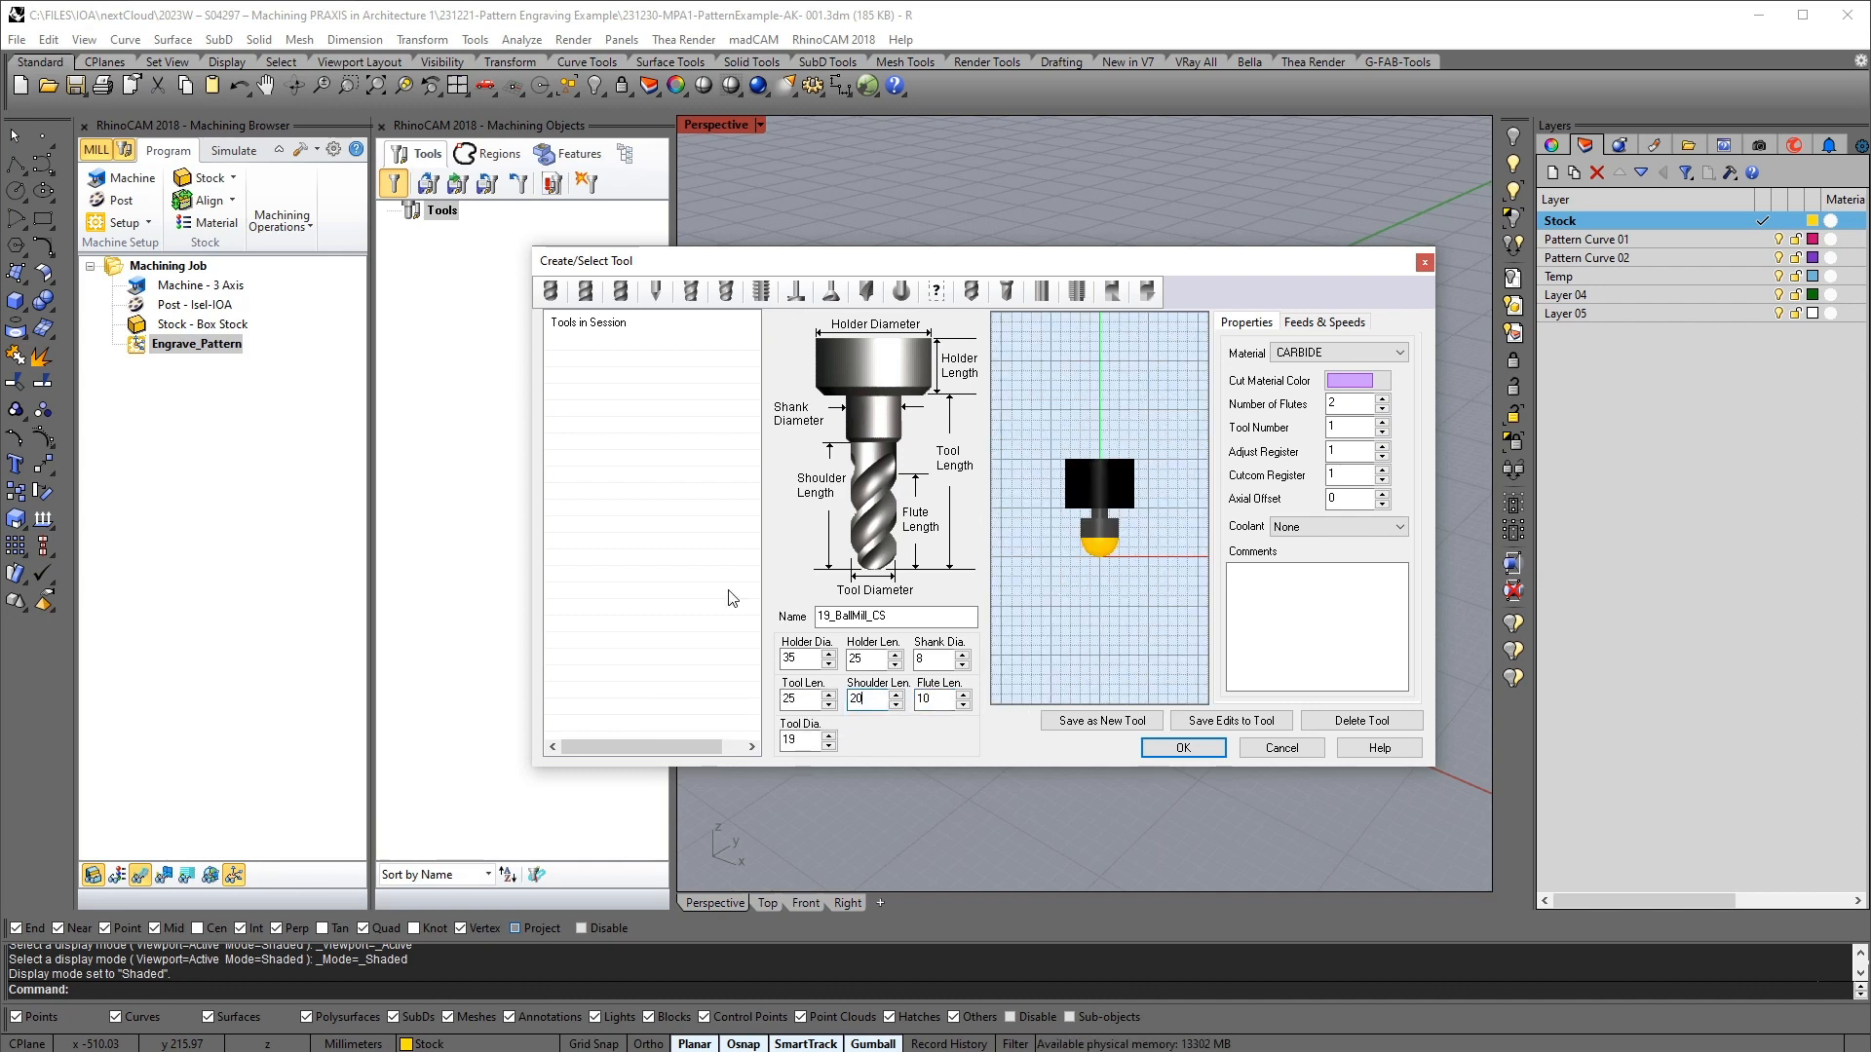
{"action": "key", "text": "BackSpace"}
{"action": "type", "text": "2"}
{"action": "key", "text": "BackSpace"}
{"action": "key", "text": "BackSpace"}
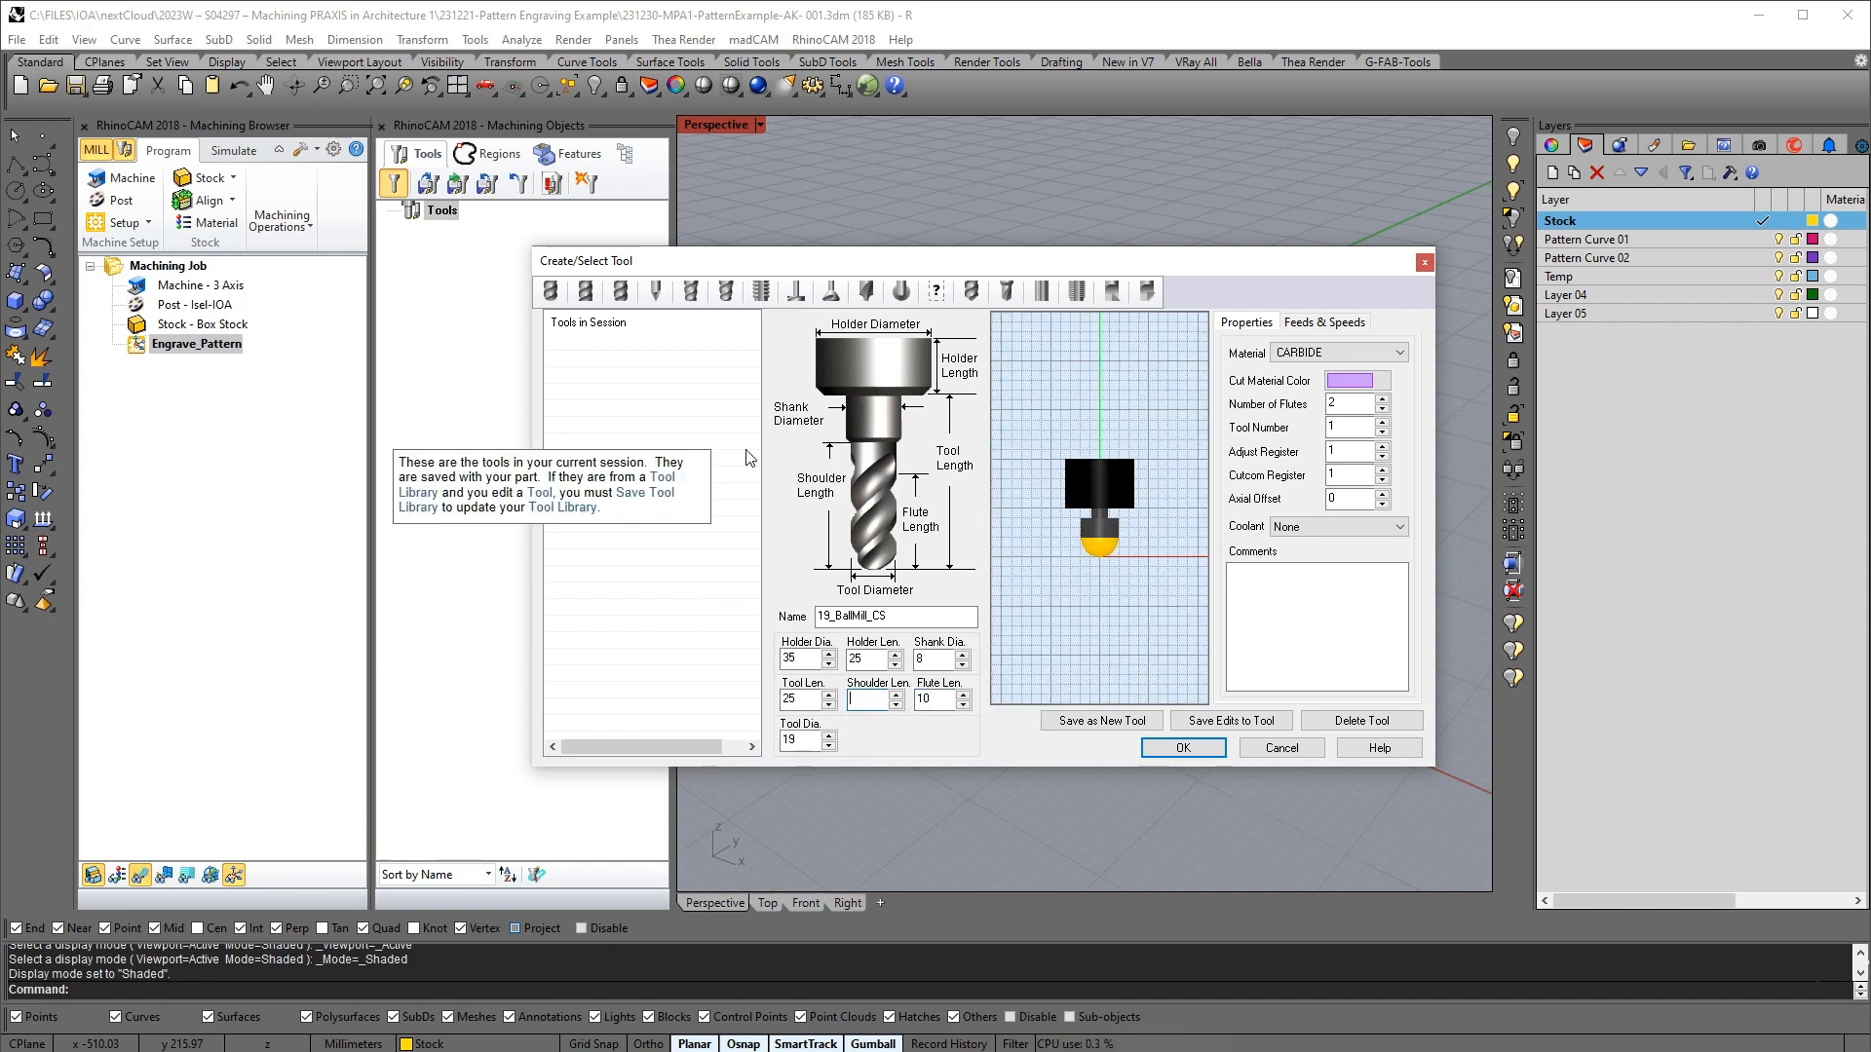
{"action": "left_click", "coordinate": [928, 699]}
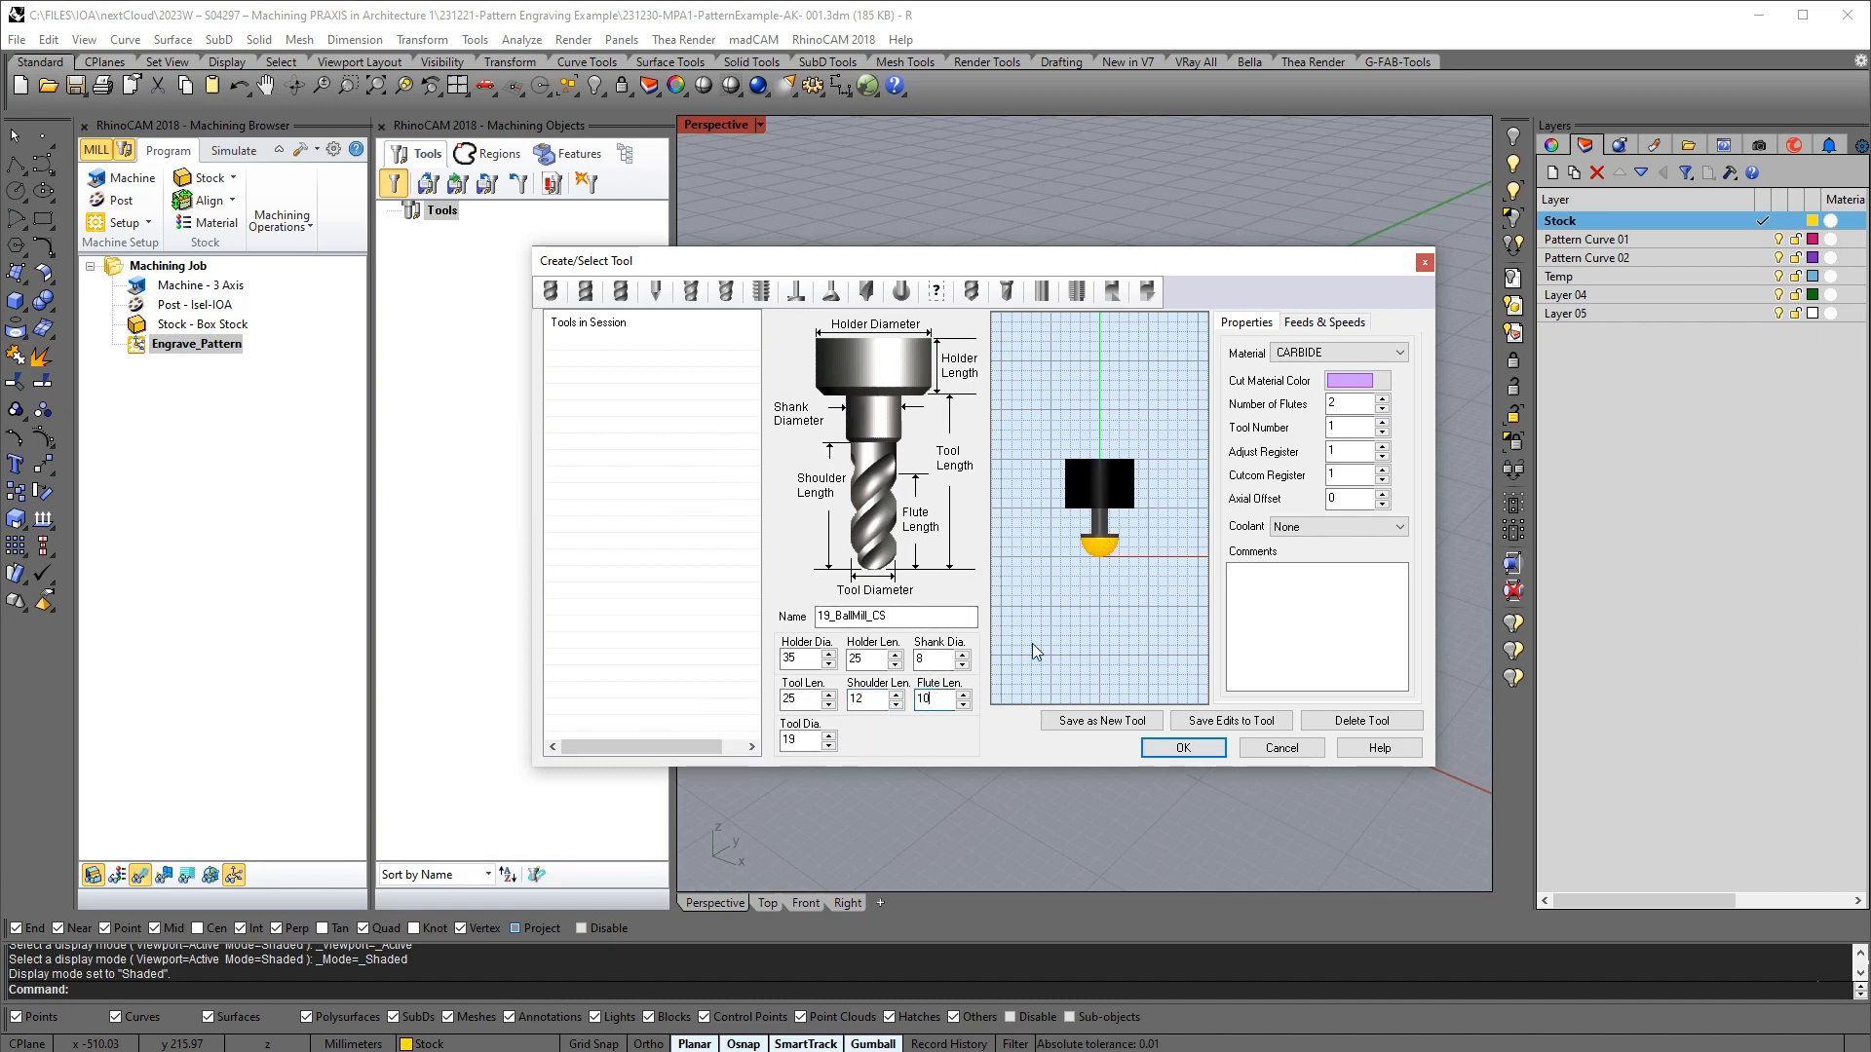
{"action": "left_click", "coordinate": [865, 661]}
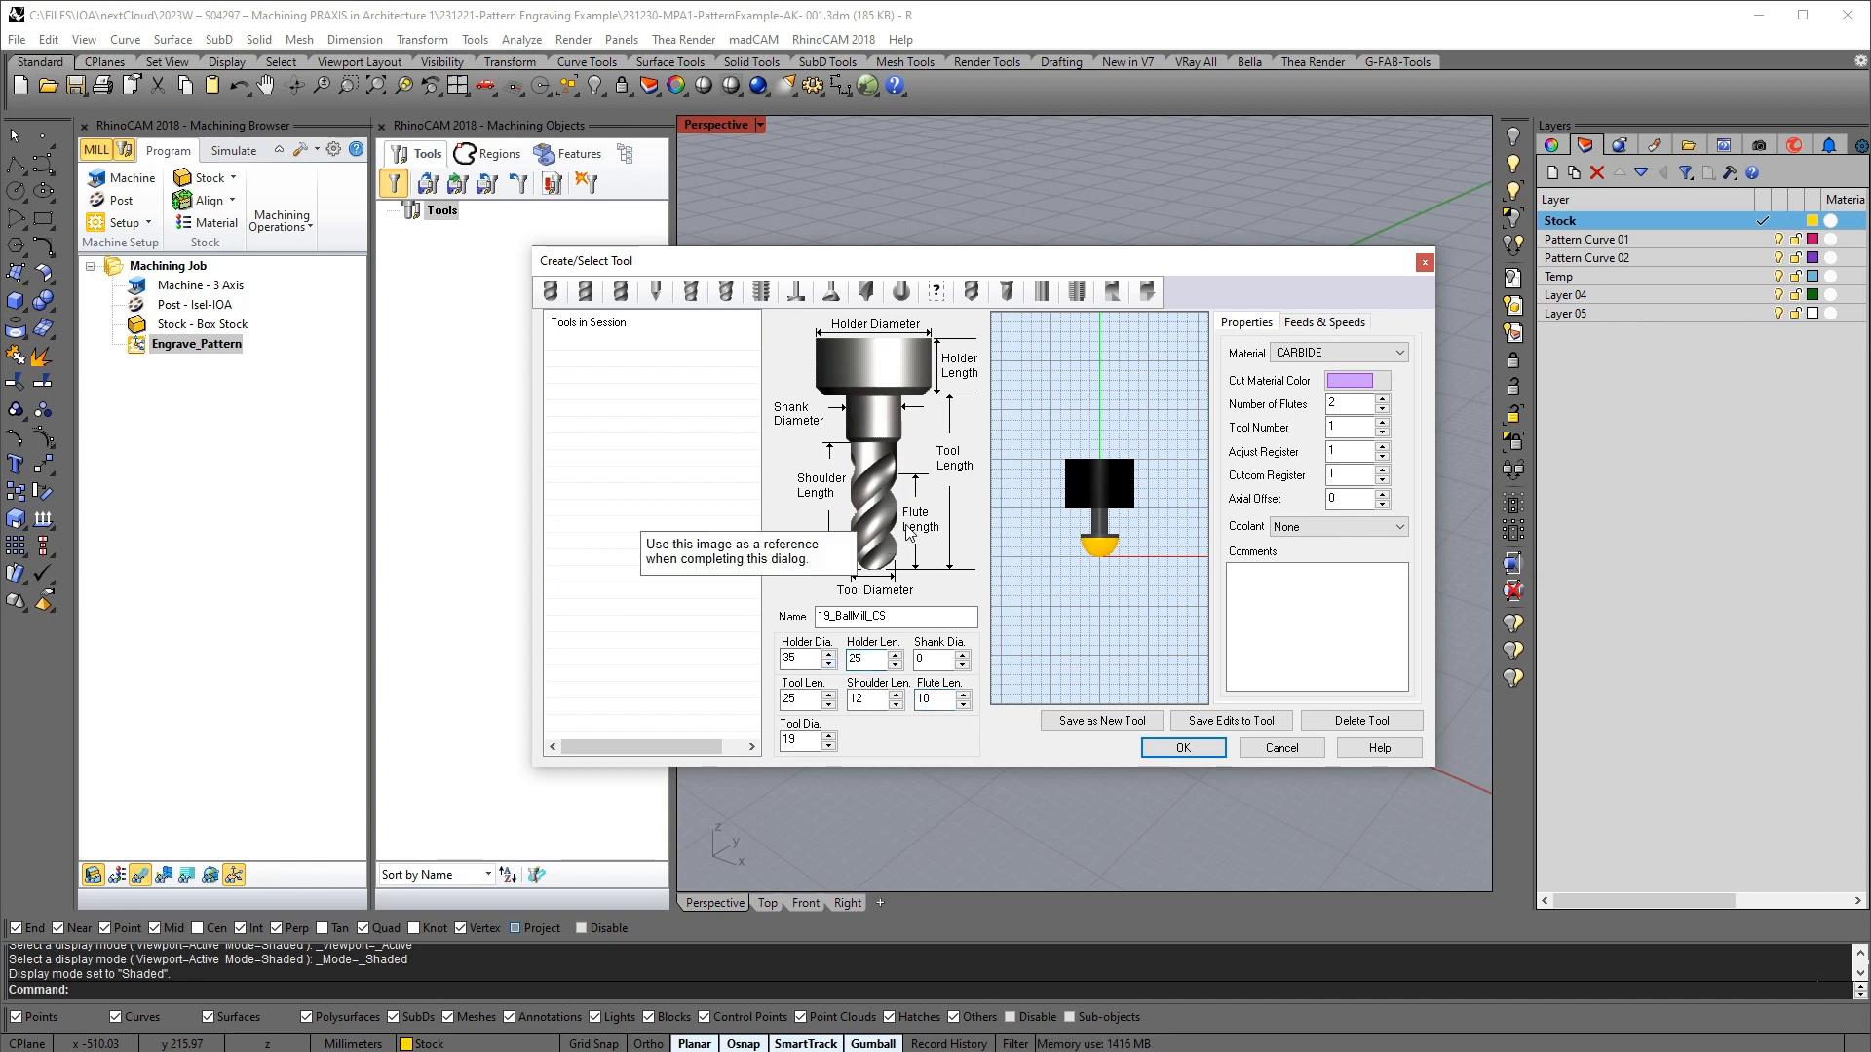
Set the spindle speed to 12000 RPM in the feeds and speeds, and save the ball mill as a new tool
{"action": "left_click", "coordinate": [1335, 410]}
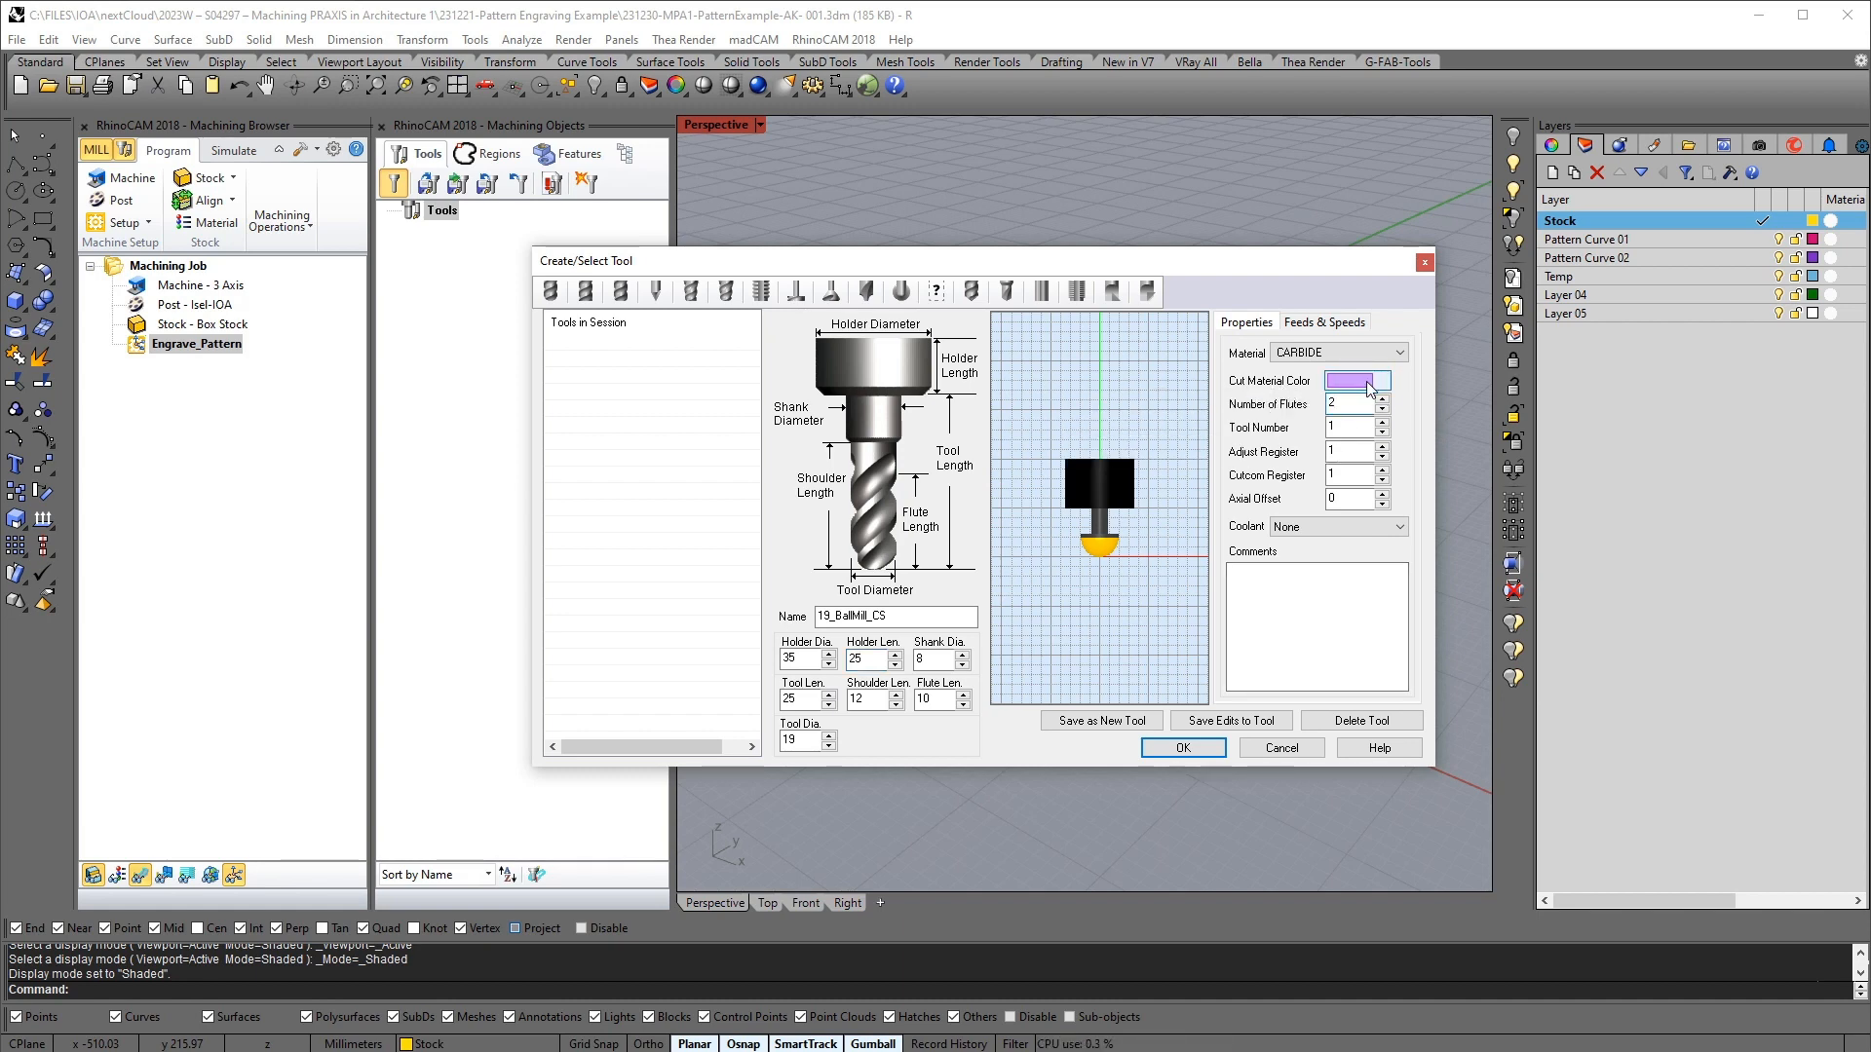
{"action": "left_click", "coordinate": [1340, 429]}
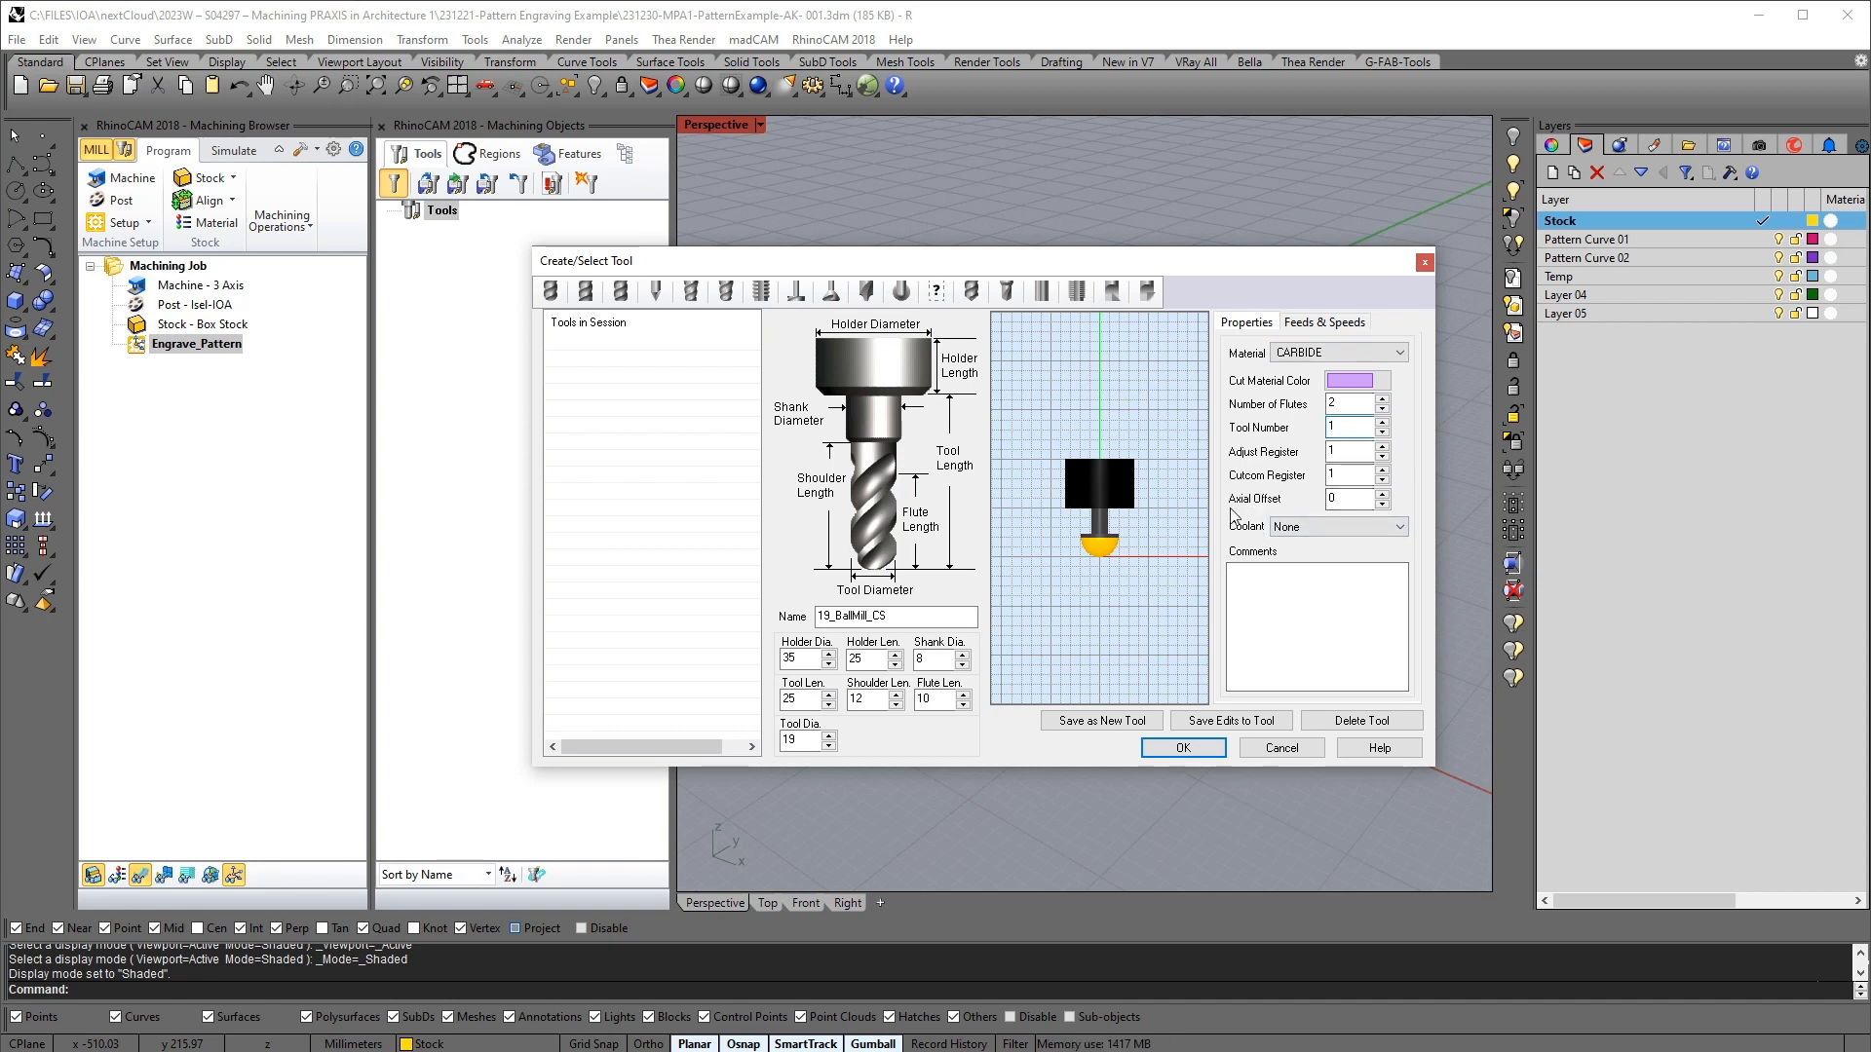
{"action": "left_click", "coordinate": [1363, 505]}
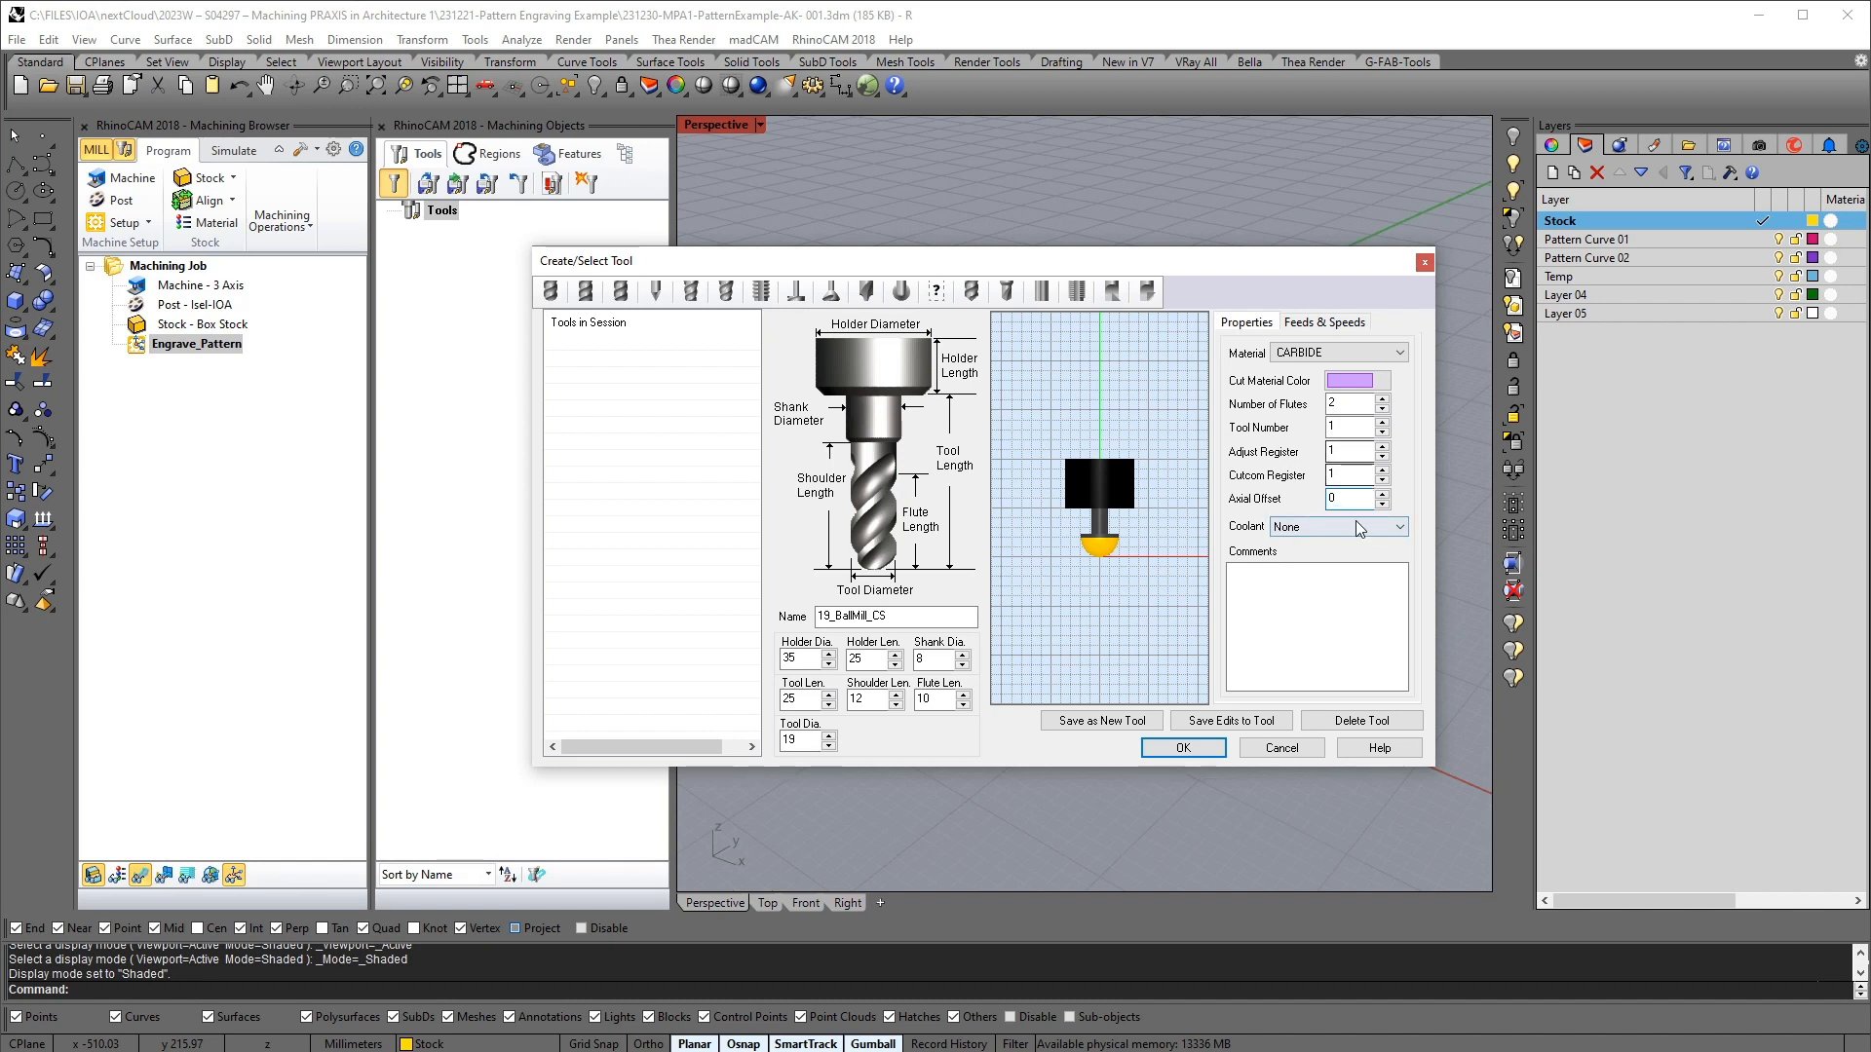
{"action": "left_click", "coordinate": [1306, 327]}
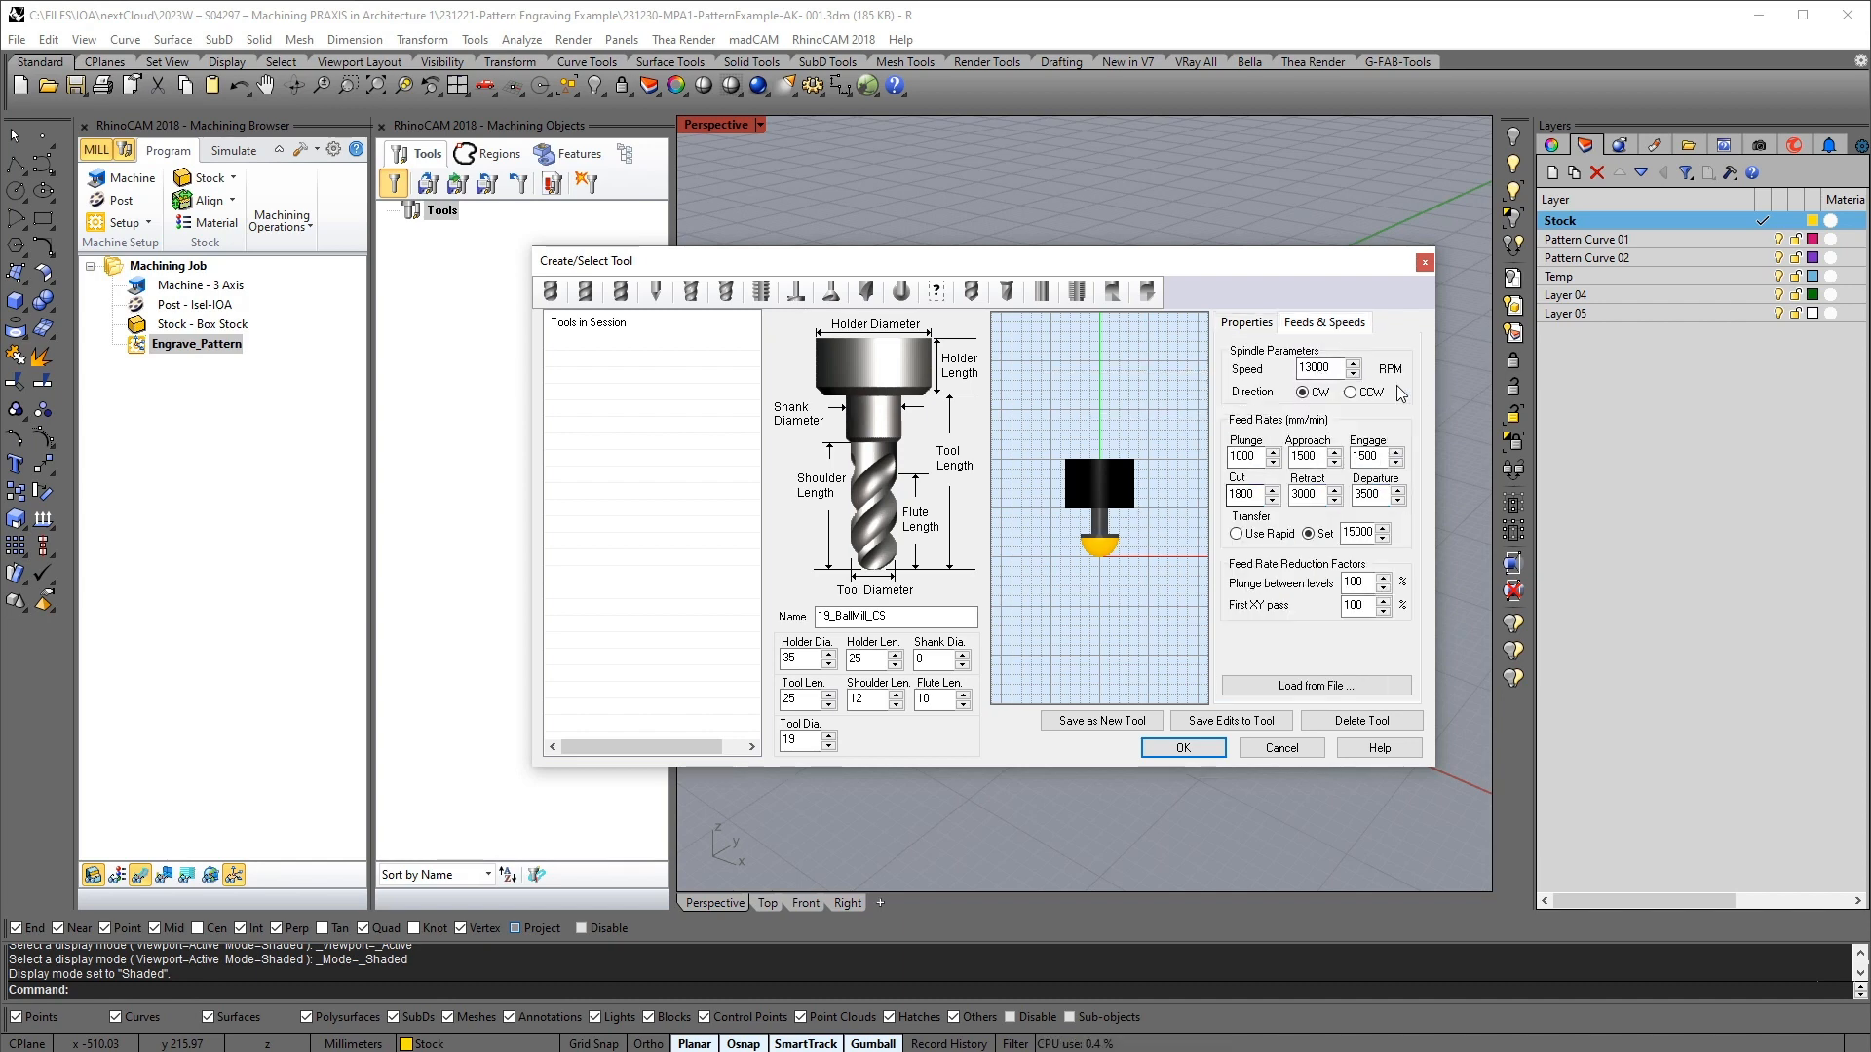
{"action": "double_click", "coordinate": [1310, 368]}
{"action": "type", "text": "12"}
{"action": "left_click", "coordinate": [1250, 456]}
{"action": "left_click", "coordinate": [1082, 722]}
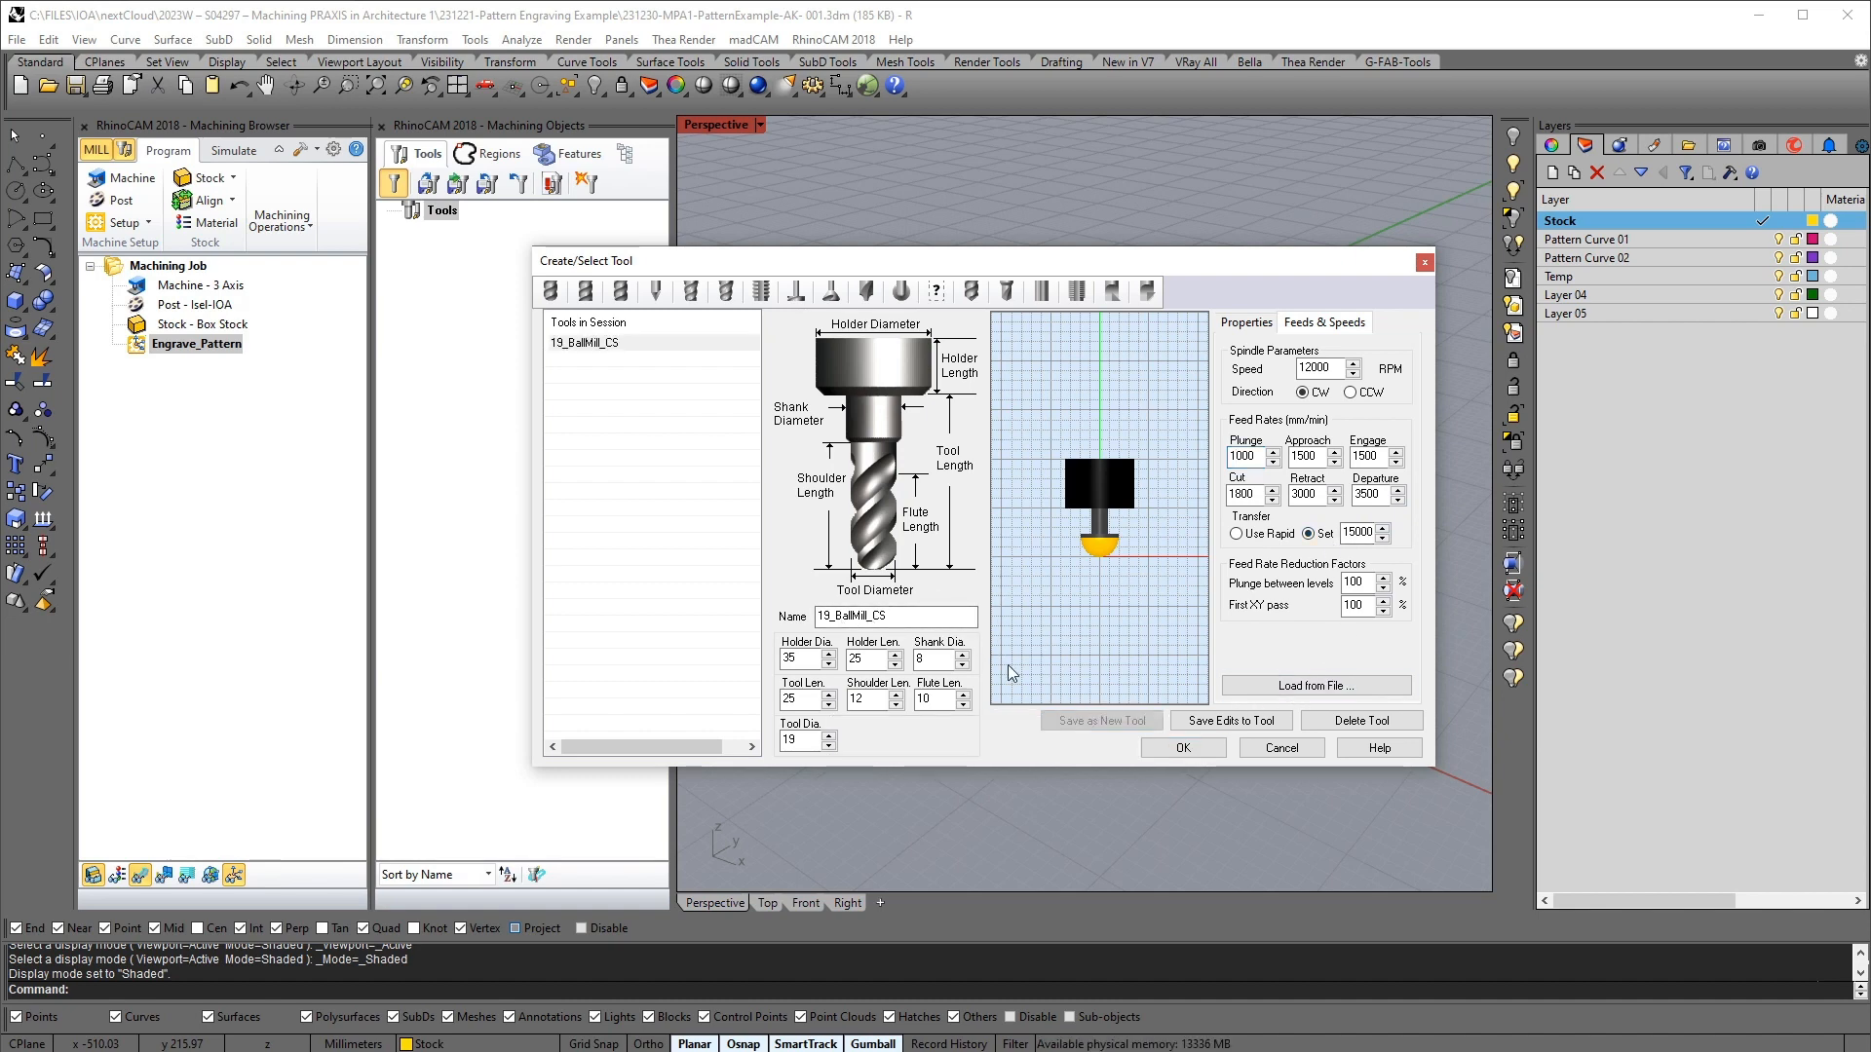
Start a new vee mill tool and name it "90D_32mm VEE"
{"action": "left_click", "coordinate": [828, 617]}
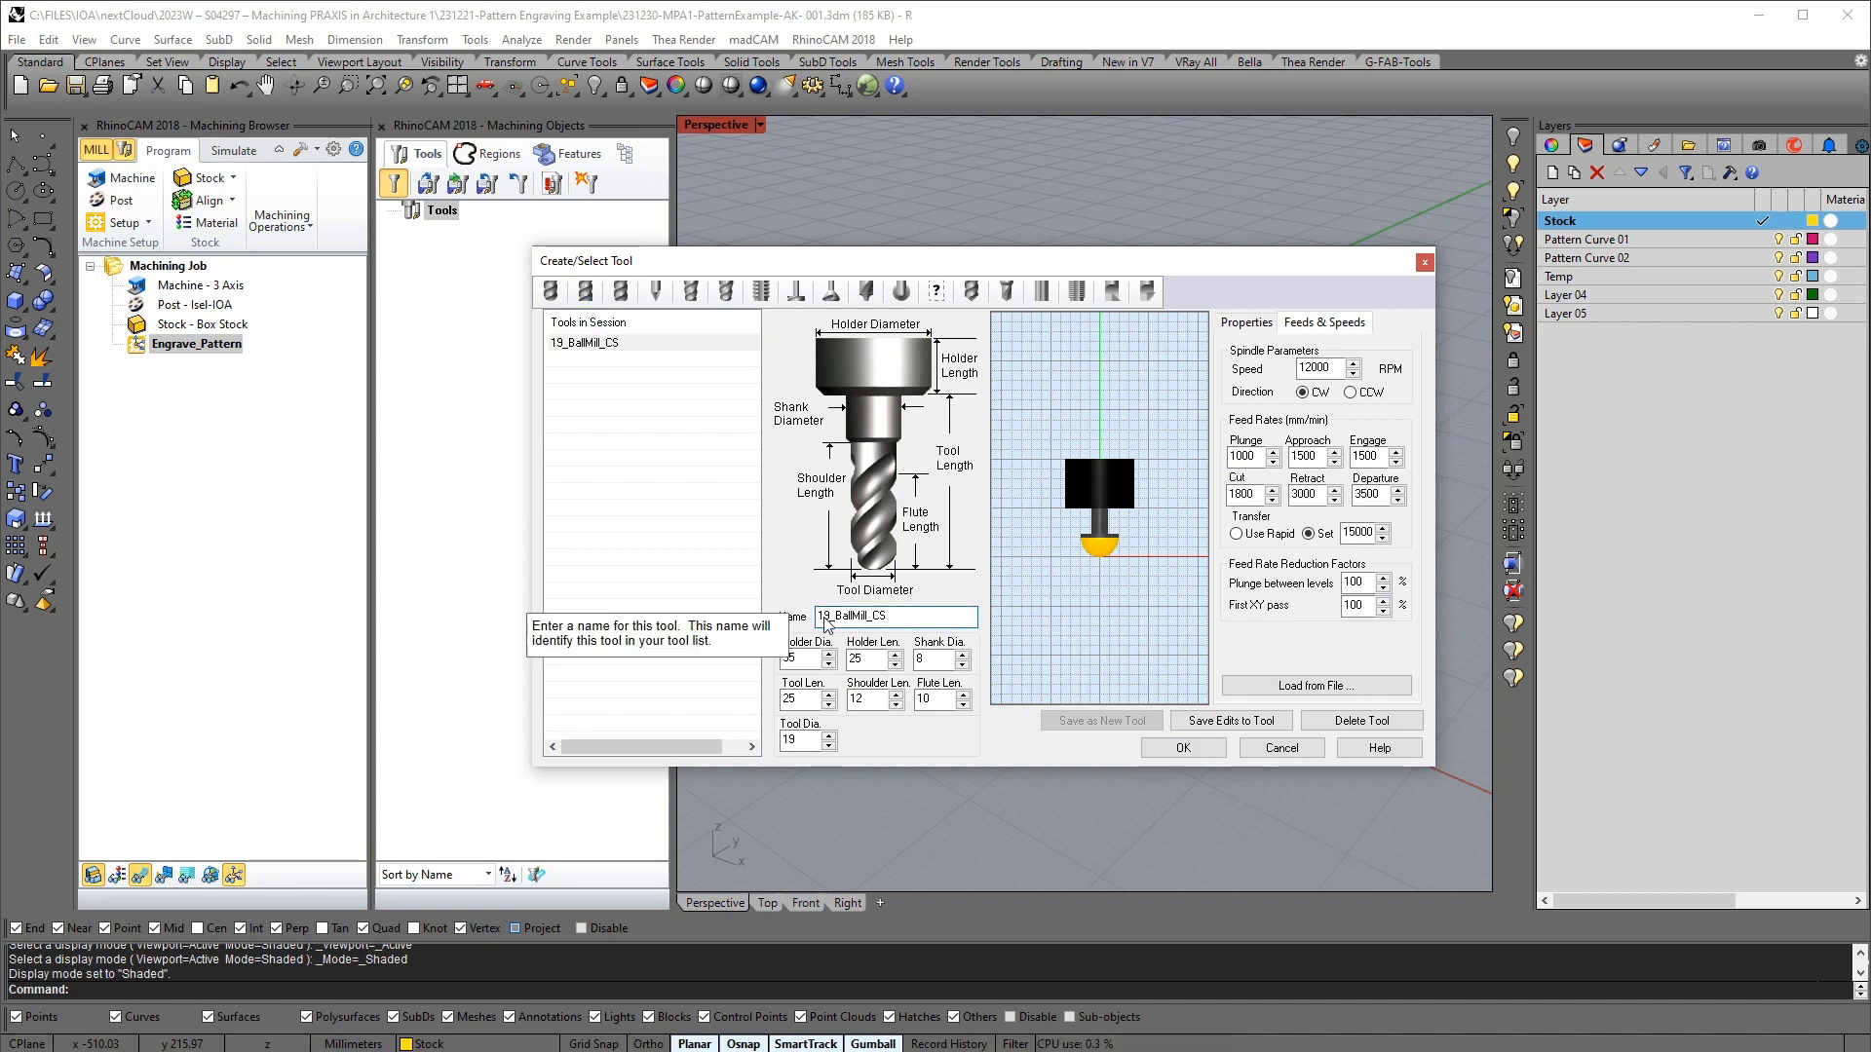
{"action": "left_click", "coordinate": [657, 295]}
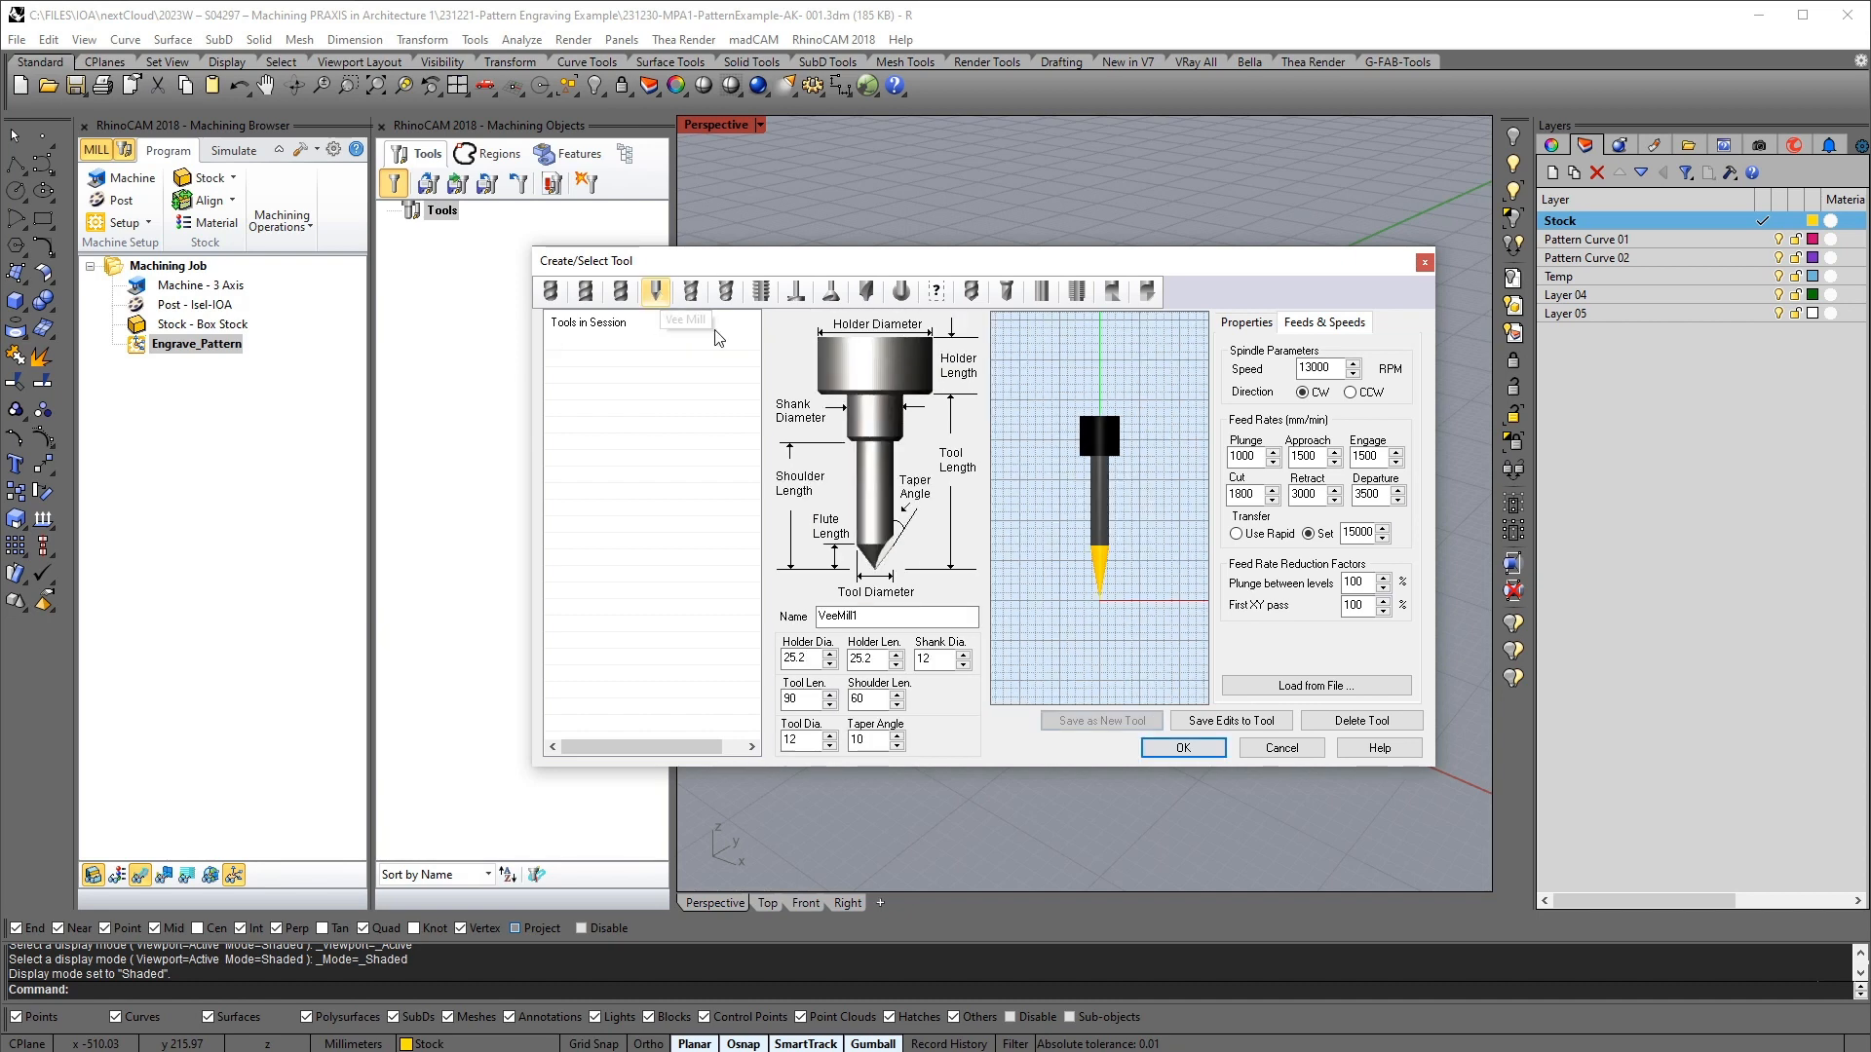
{"action": "double_click", "coordinate": [872, 615]}
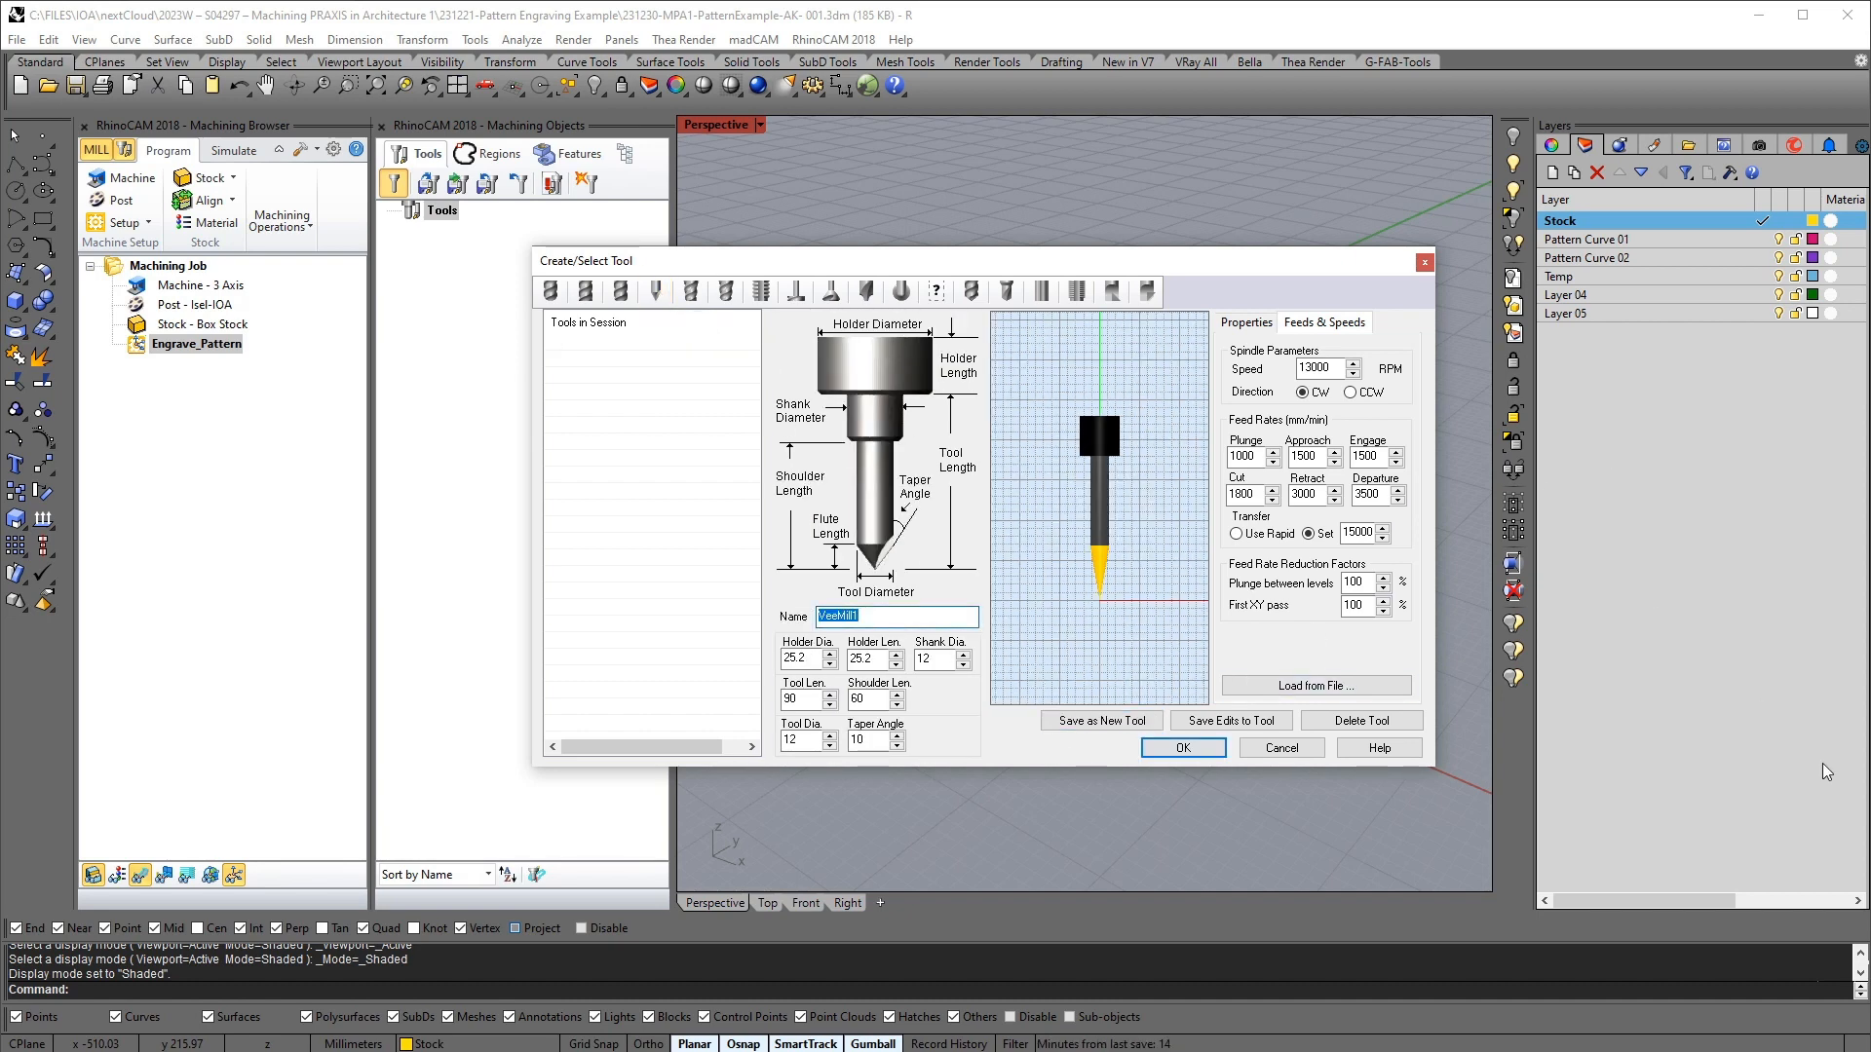
{"action": "type", "text": "90D_32mm"}
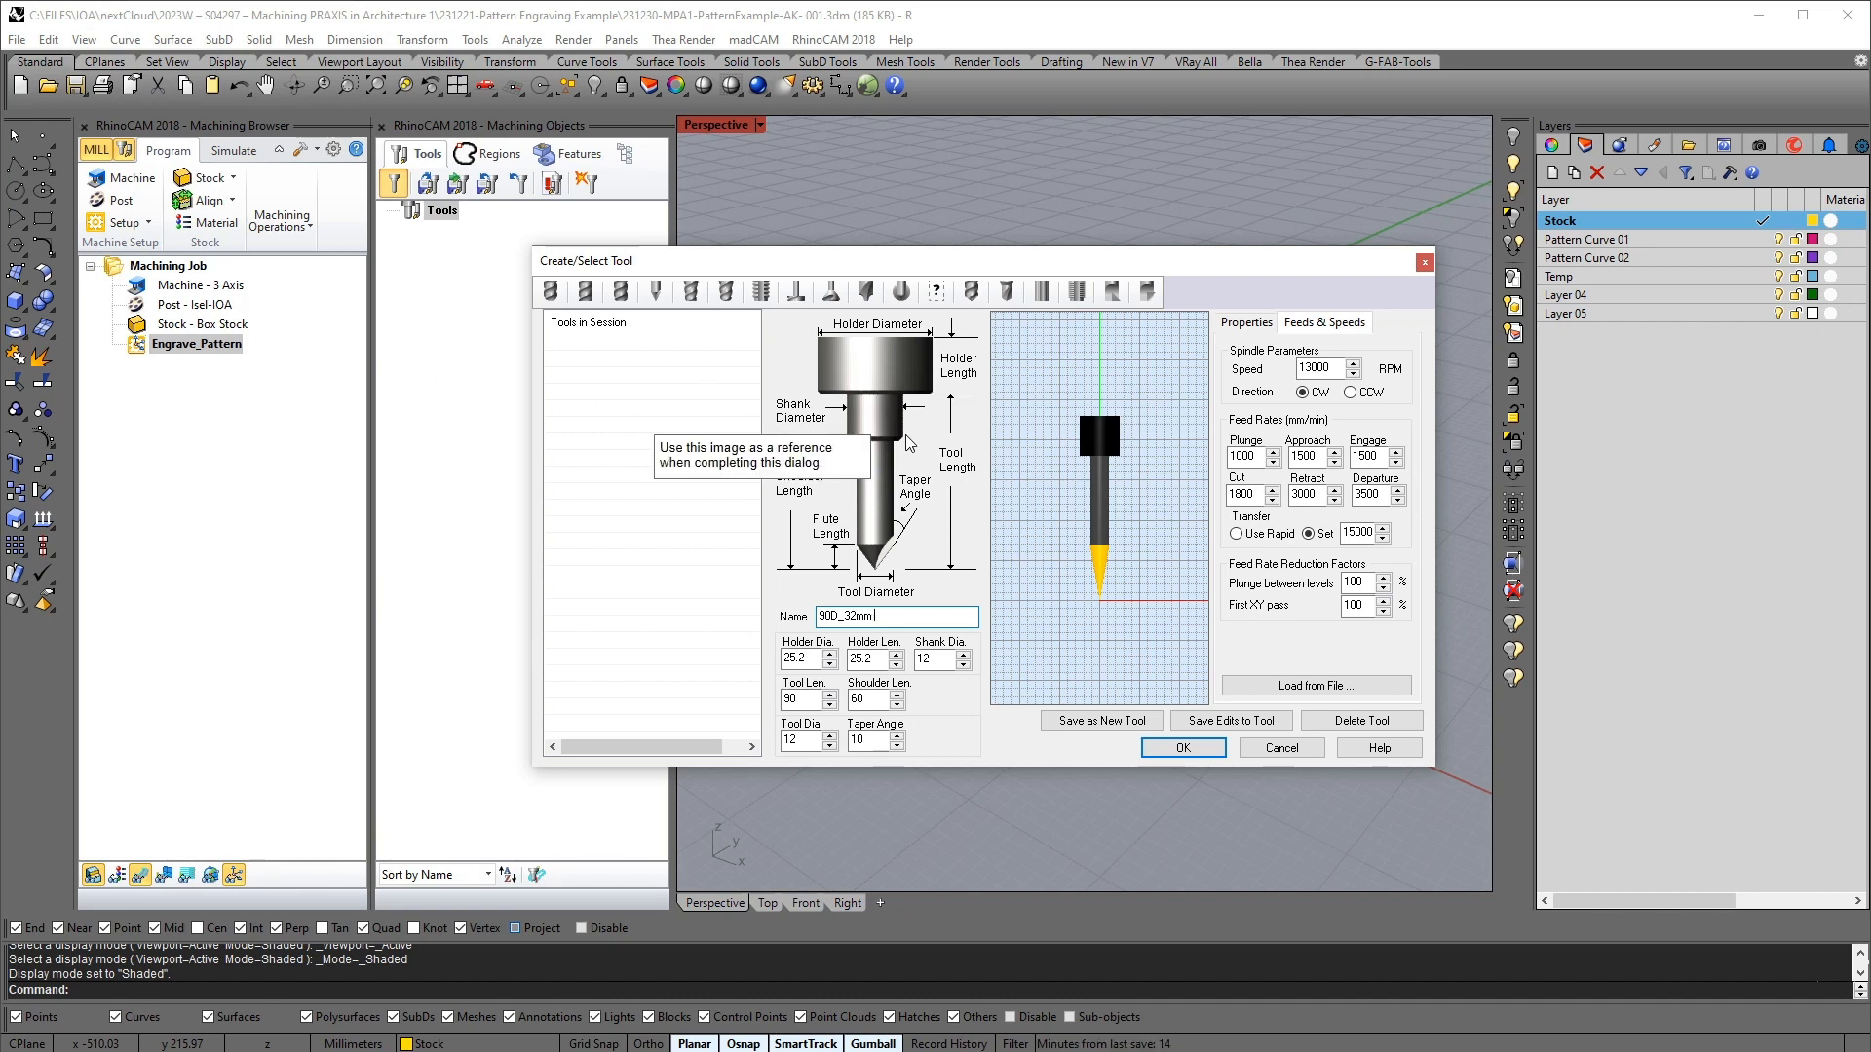
{"action": "type", "text": "EE"}
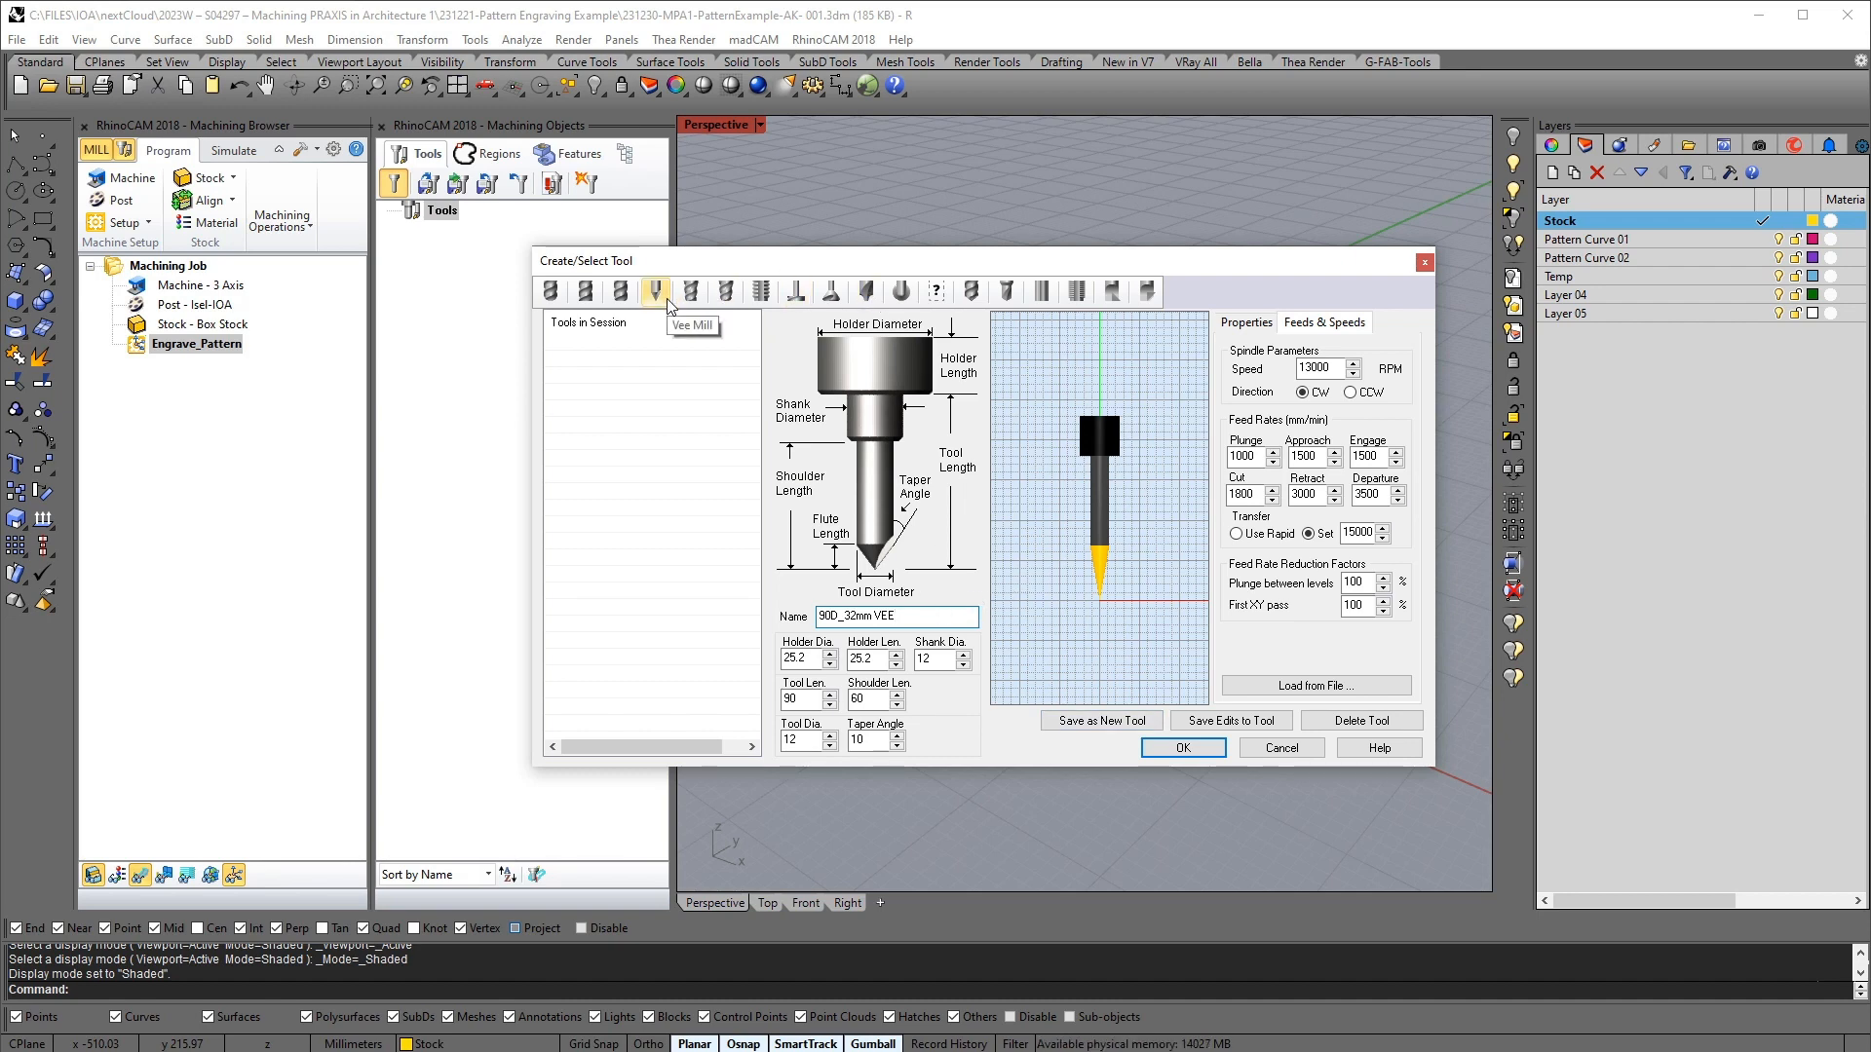
Set the vee mill's holder diameter to 35 mm and its holder length to 25 mm
{"action": "double_click", "coordinate": [796, 659]}
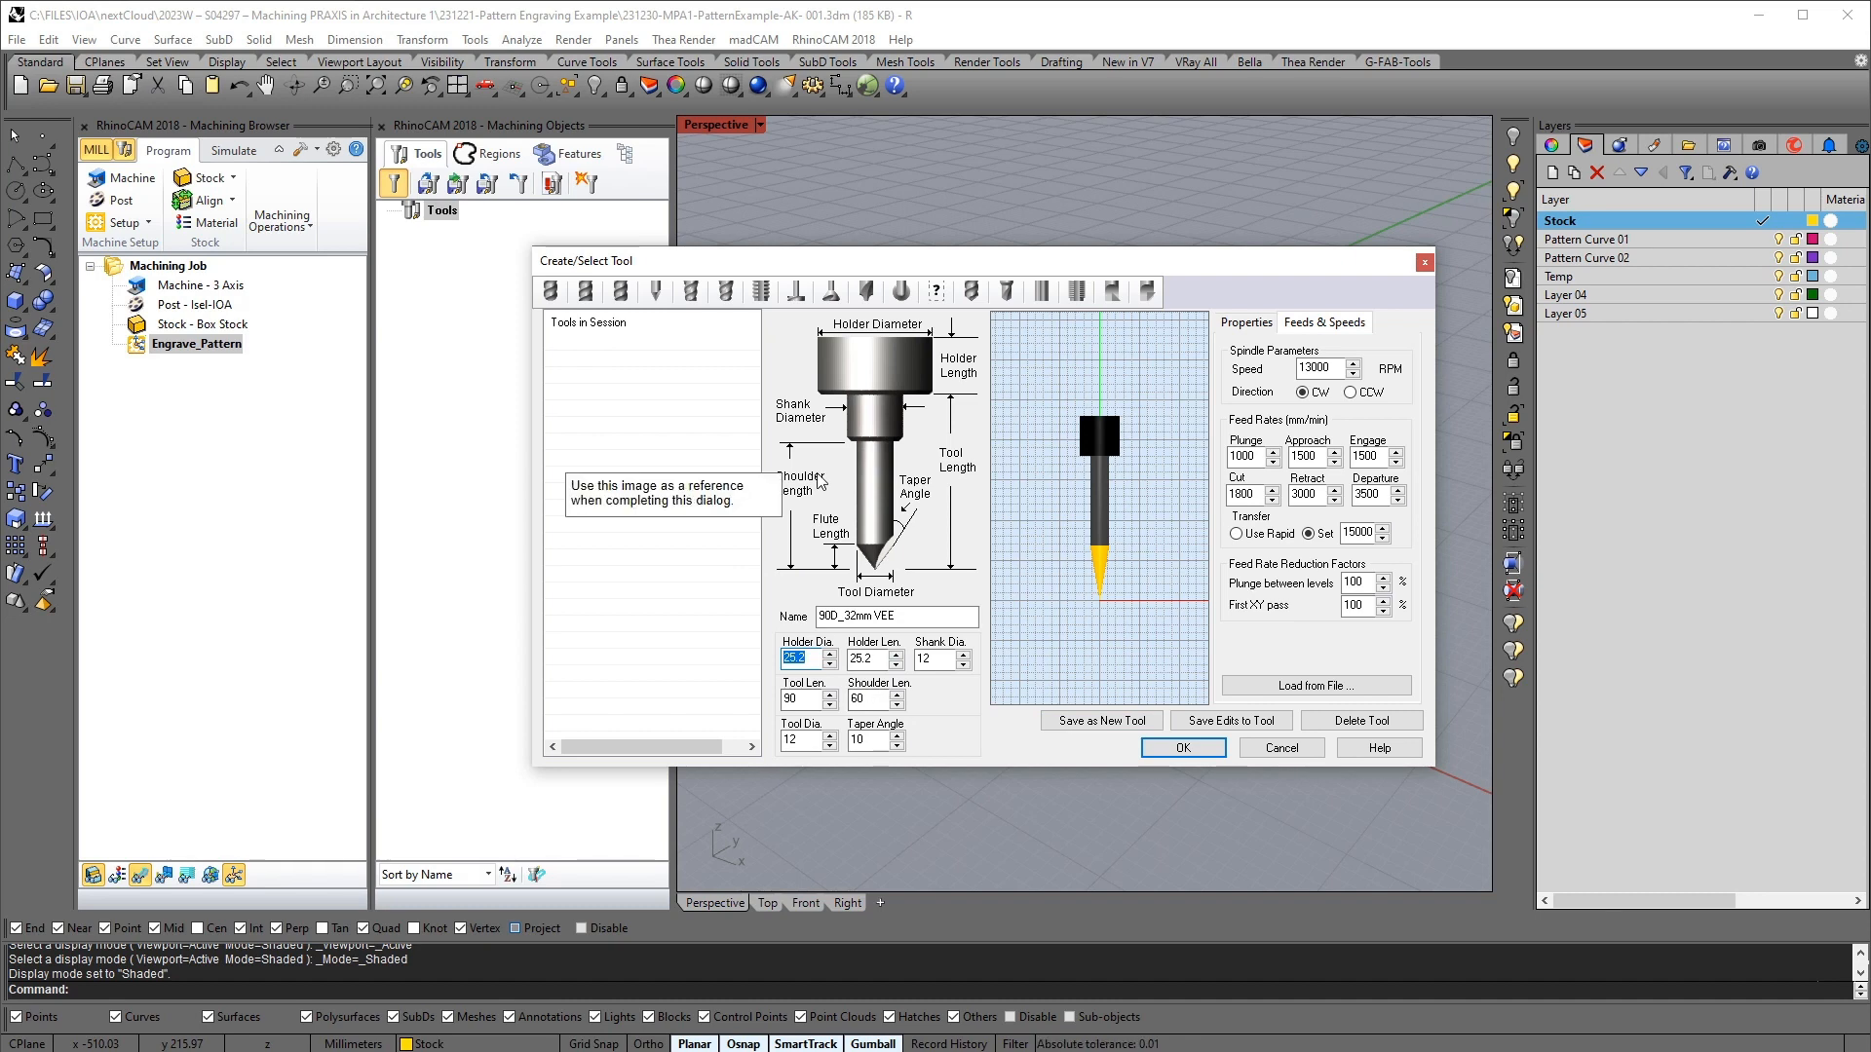
{"action": "type", "text": "5"}
{"action": "key", "text": "Tab"}
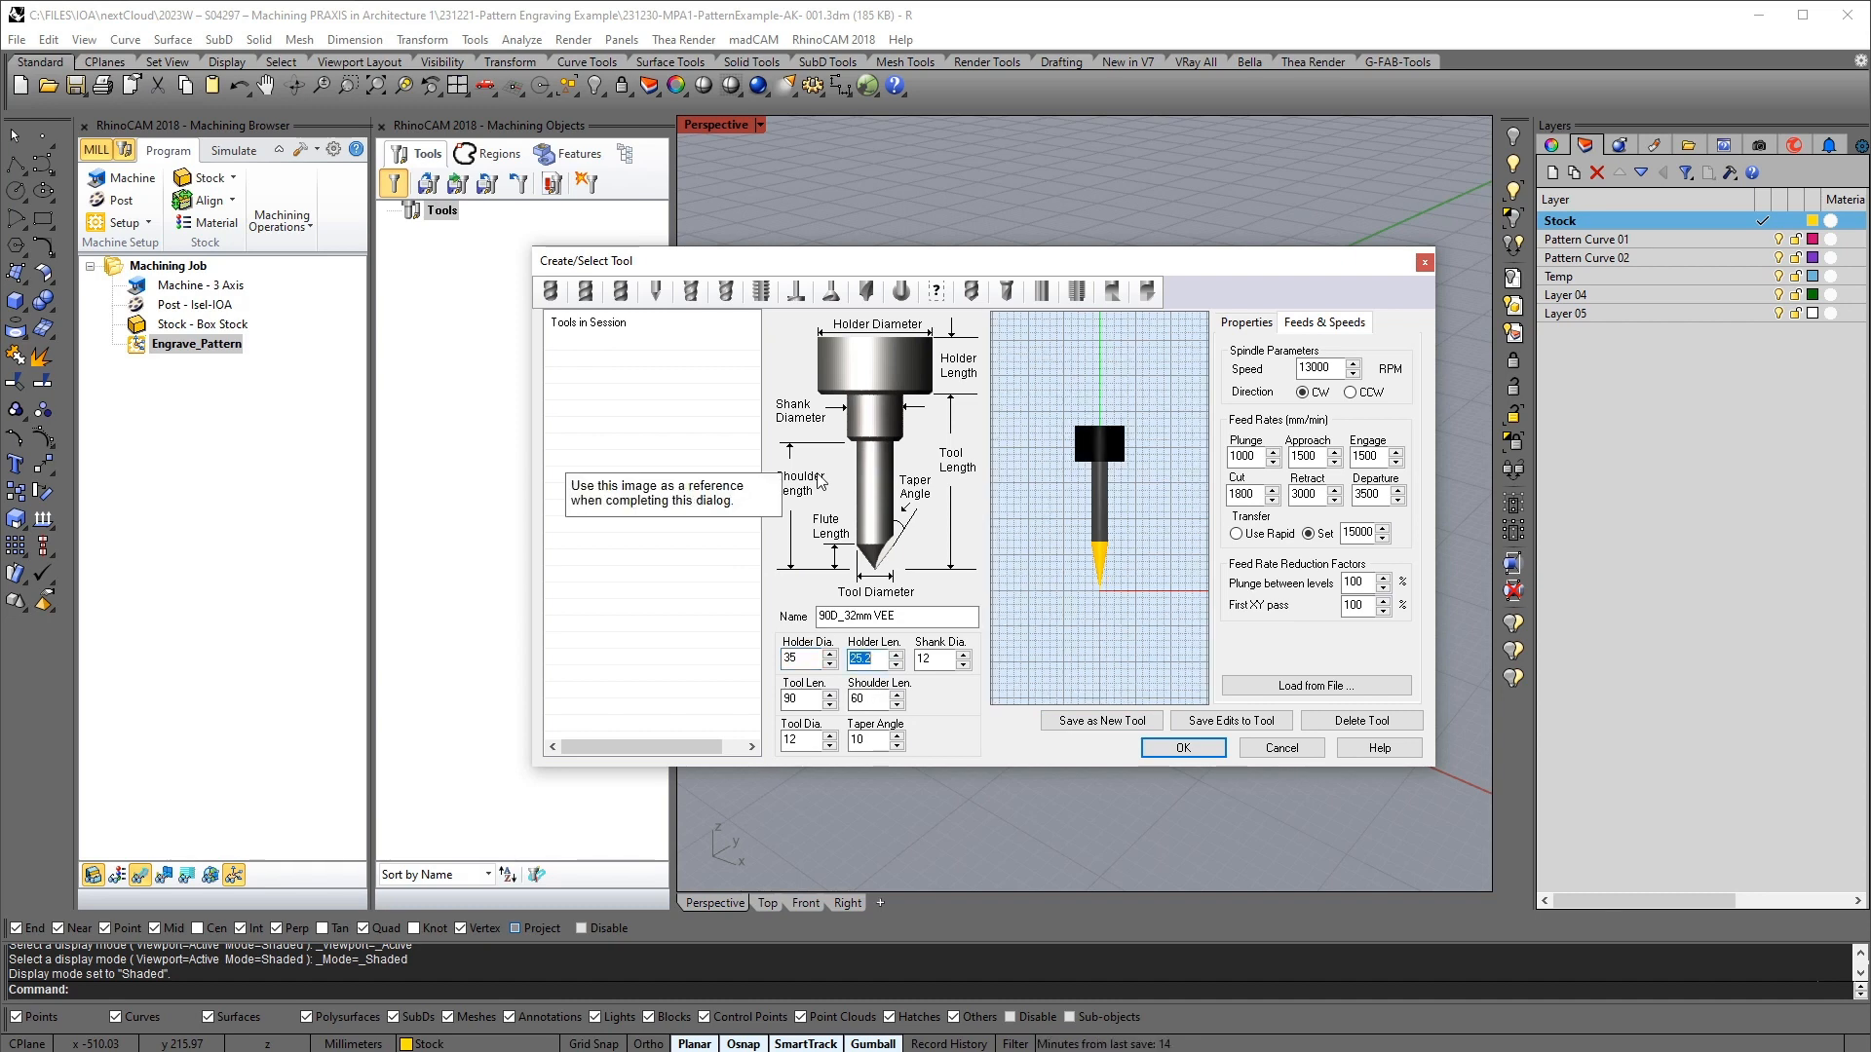
{"action": "type", "text": "25"}
{"action": "key", "text": "Tab"}
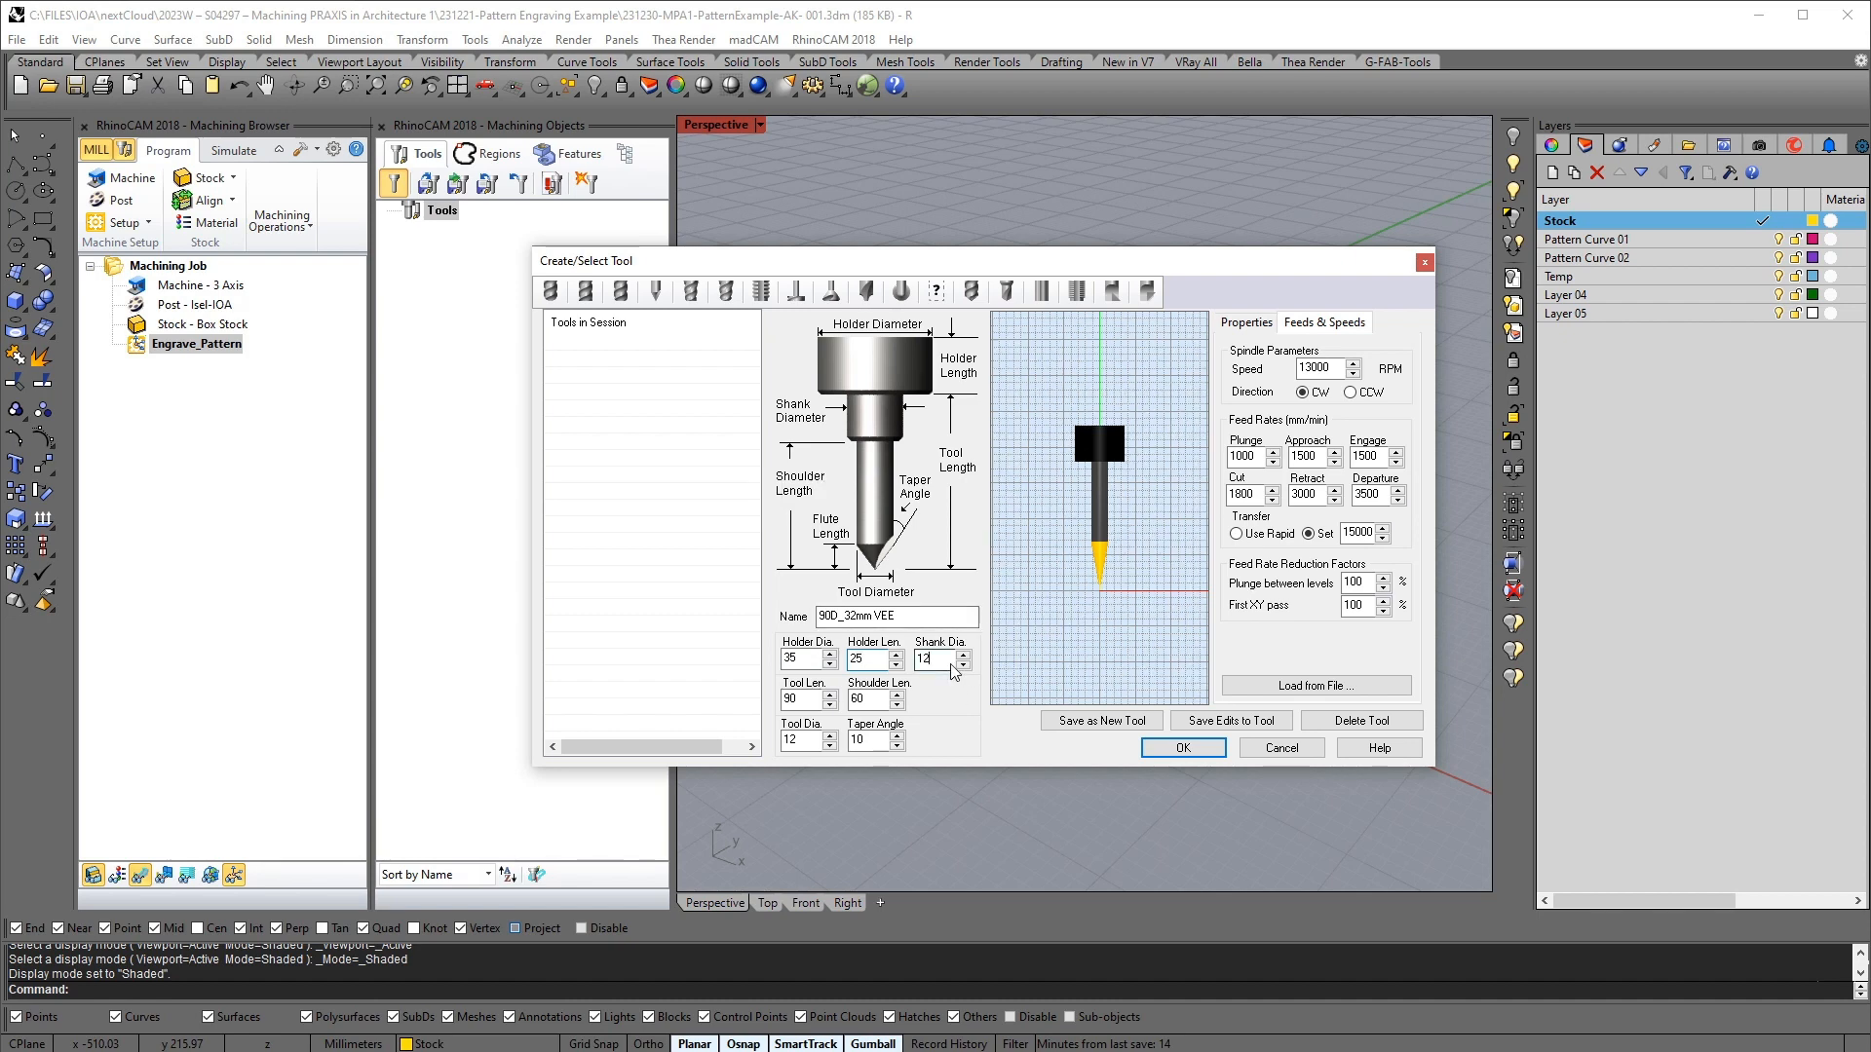
Set the vee mill's tool diameter to 32 mm and its shank diameter to 8 mm
{"action": "double_click", "coordinate": [790, 741]}
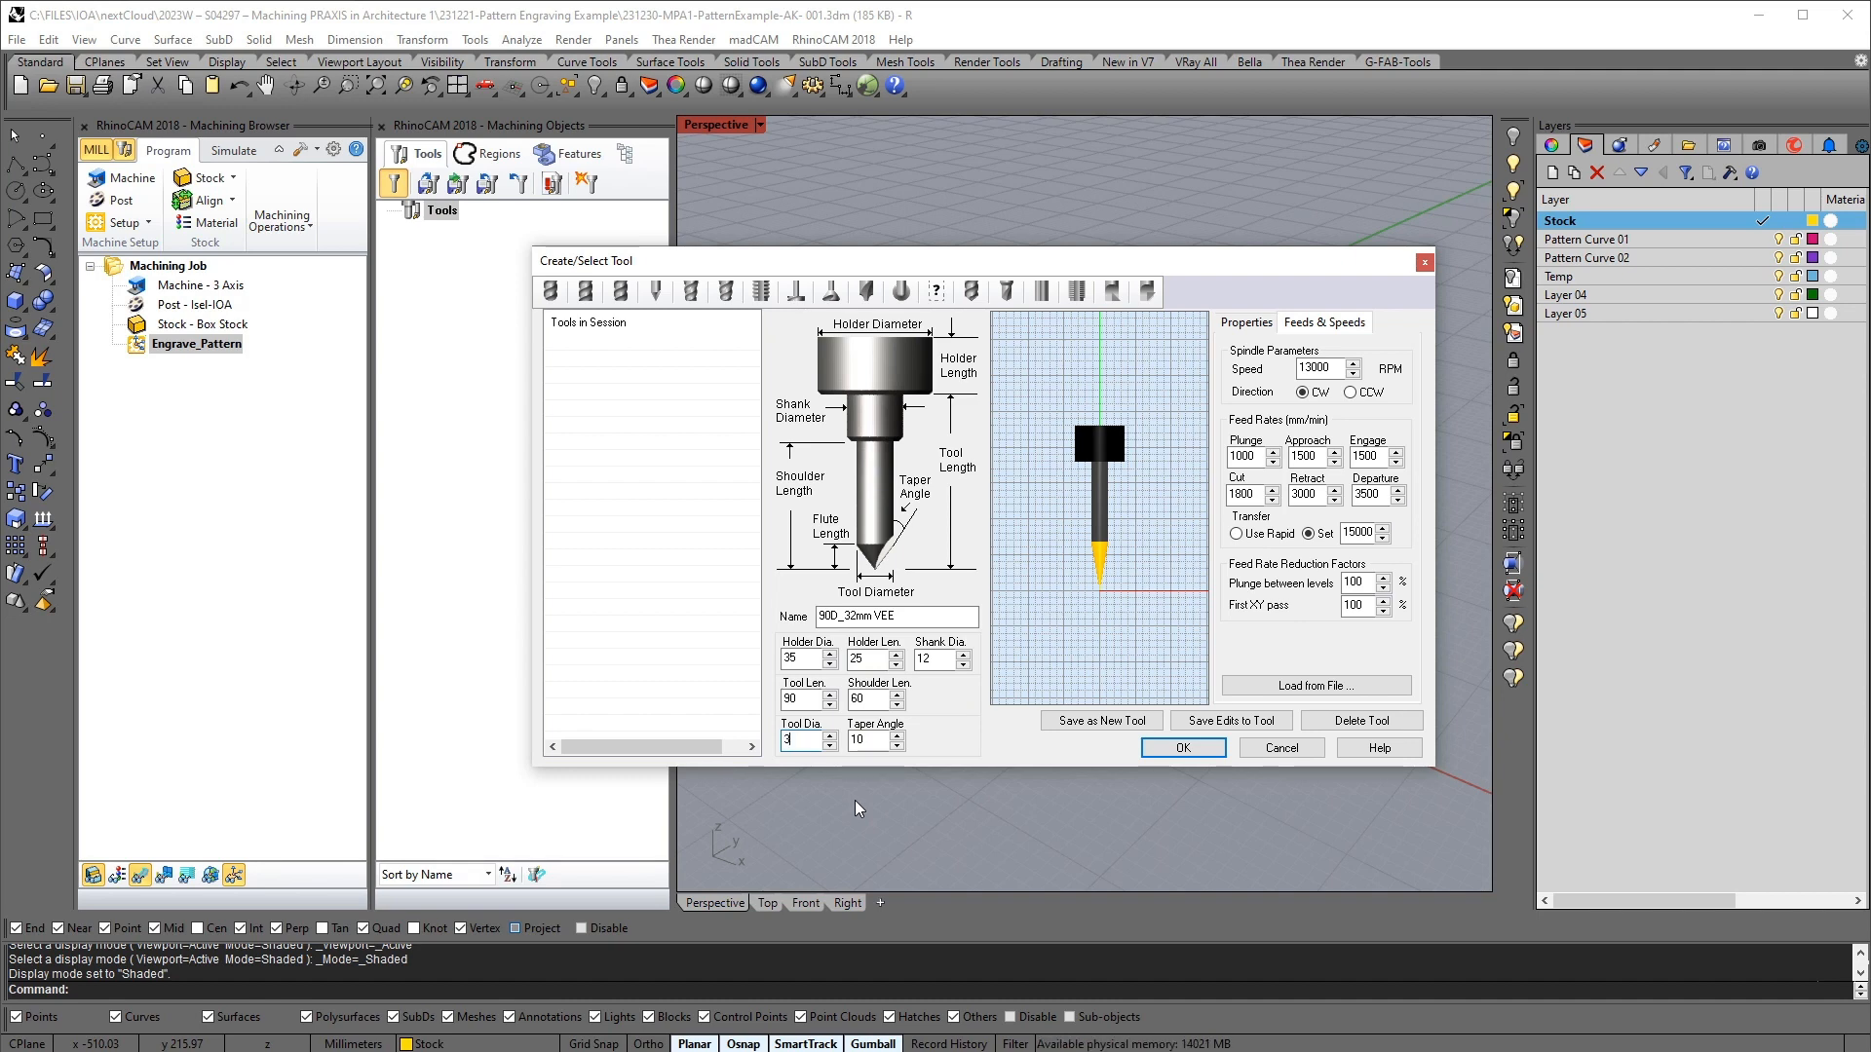
{"action": "type", "text": "32"}
{"action": "double_click", "coordinate": [925, 660]}
{"action": "type", "text": "32"}
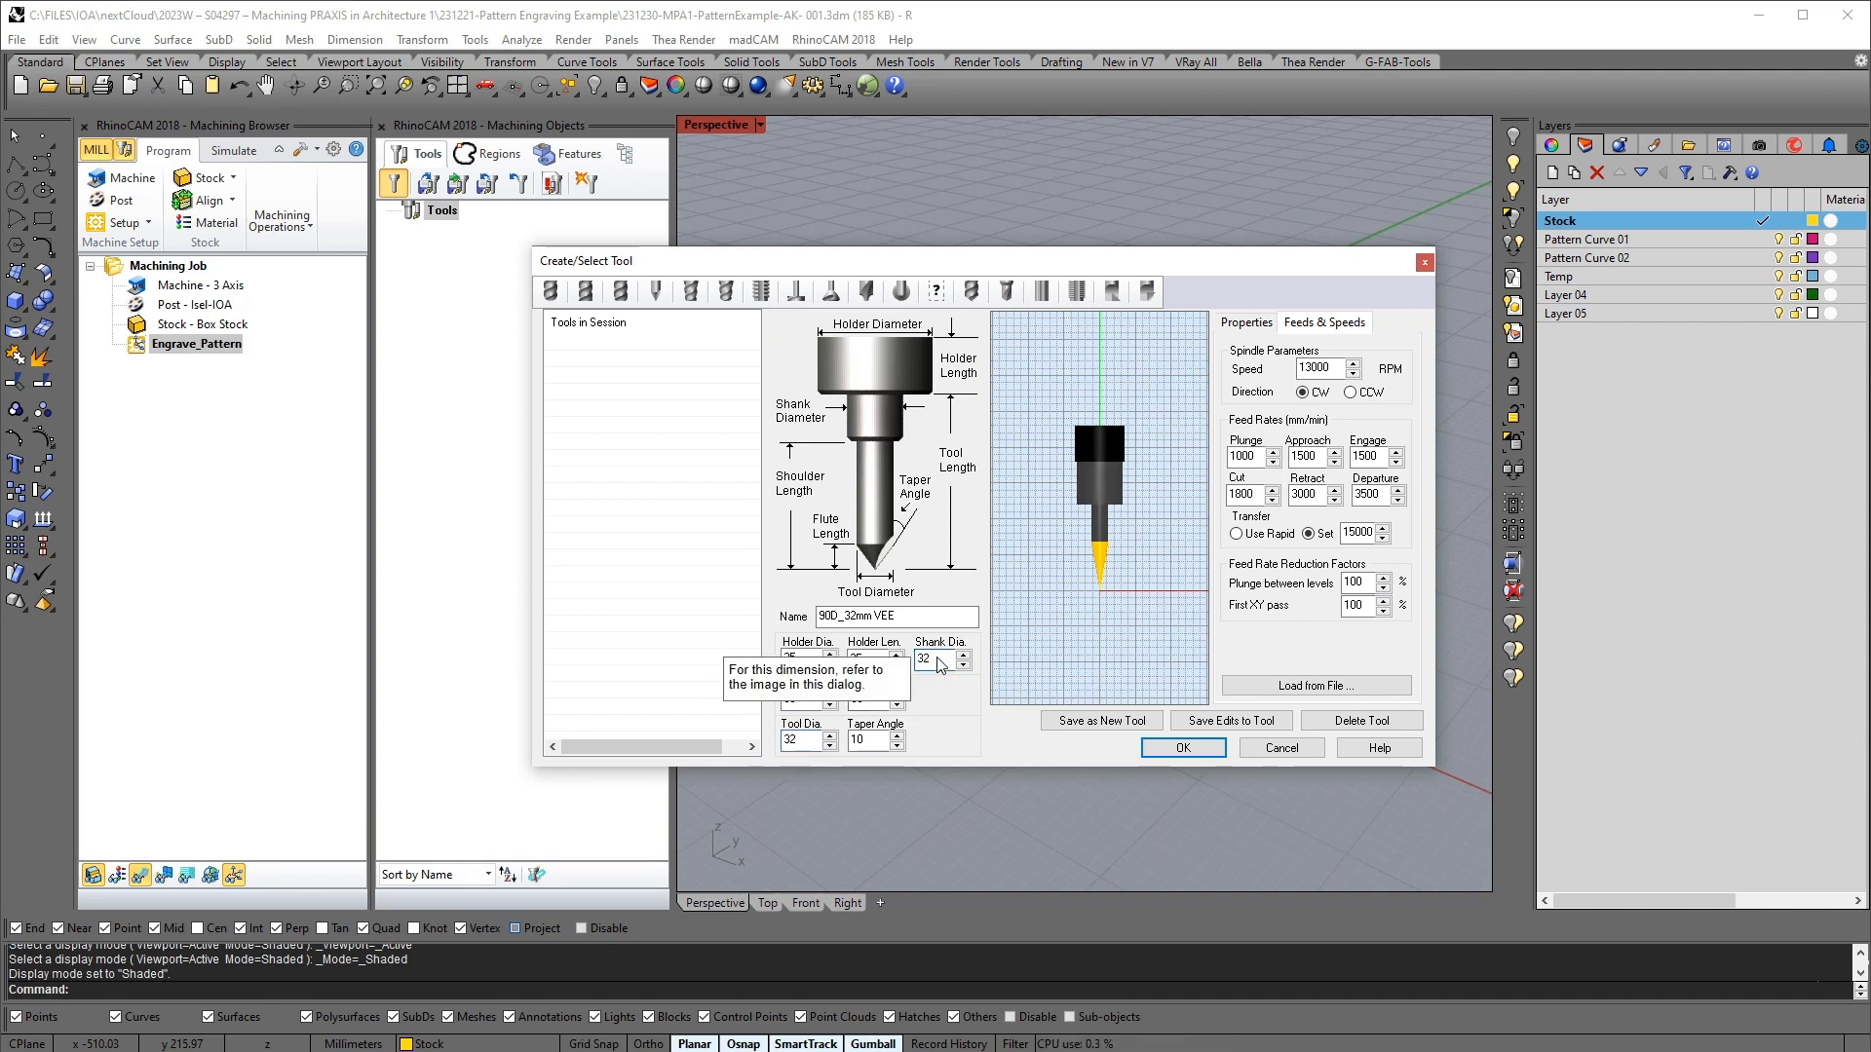
{"action": "double_click", "coordinate": [938, 659]}
{"action": "type", "text": "12"}
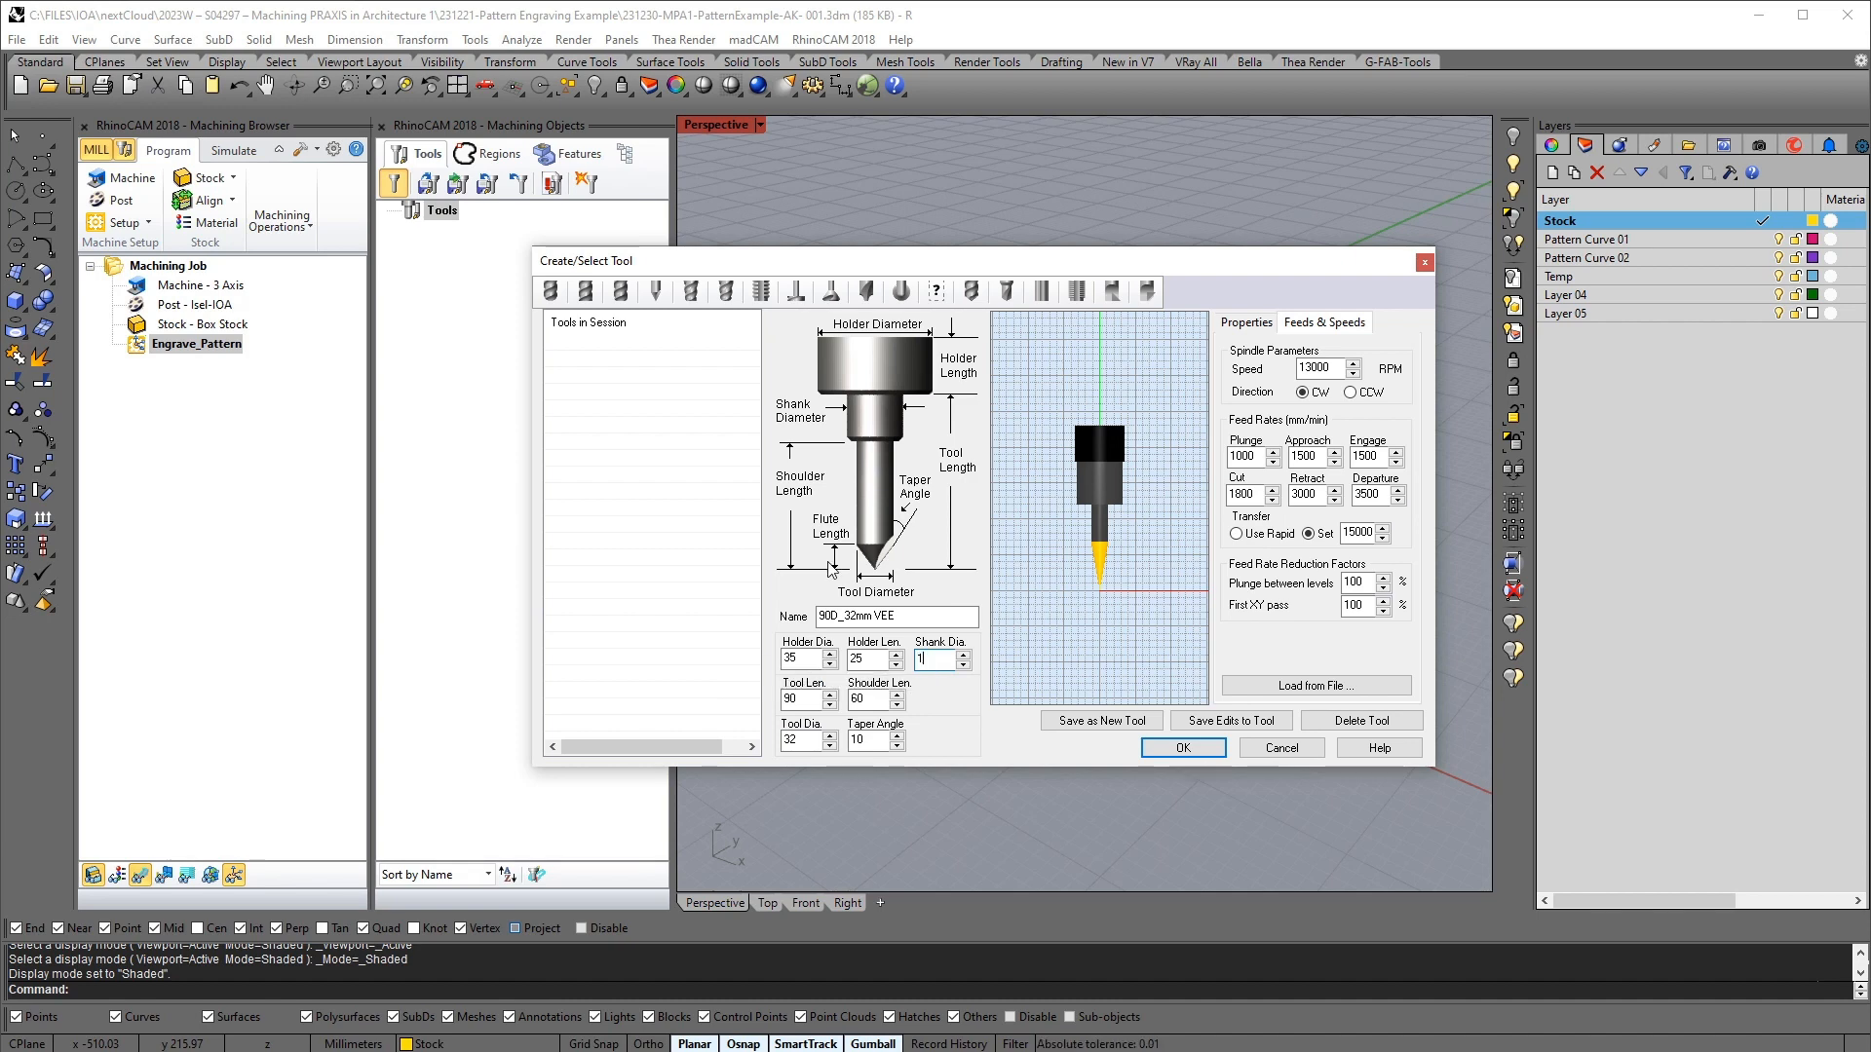
{"action": "key", "text": "BackSpace"}
{"action": "key", "text": "BackSpace"}
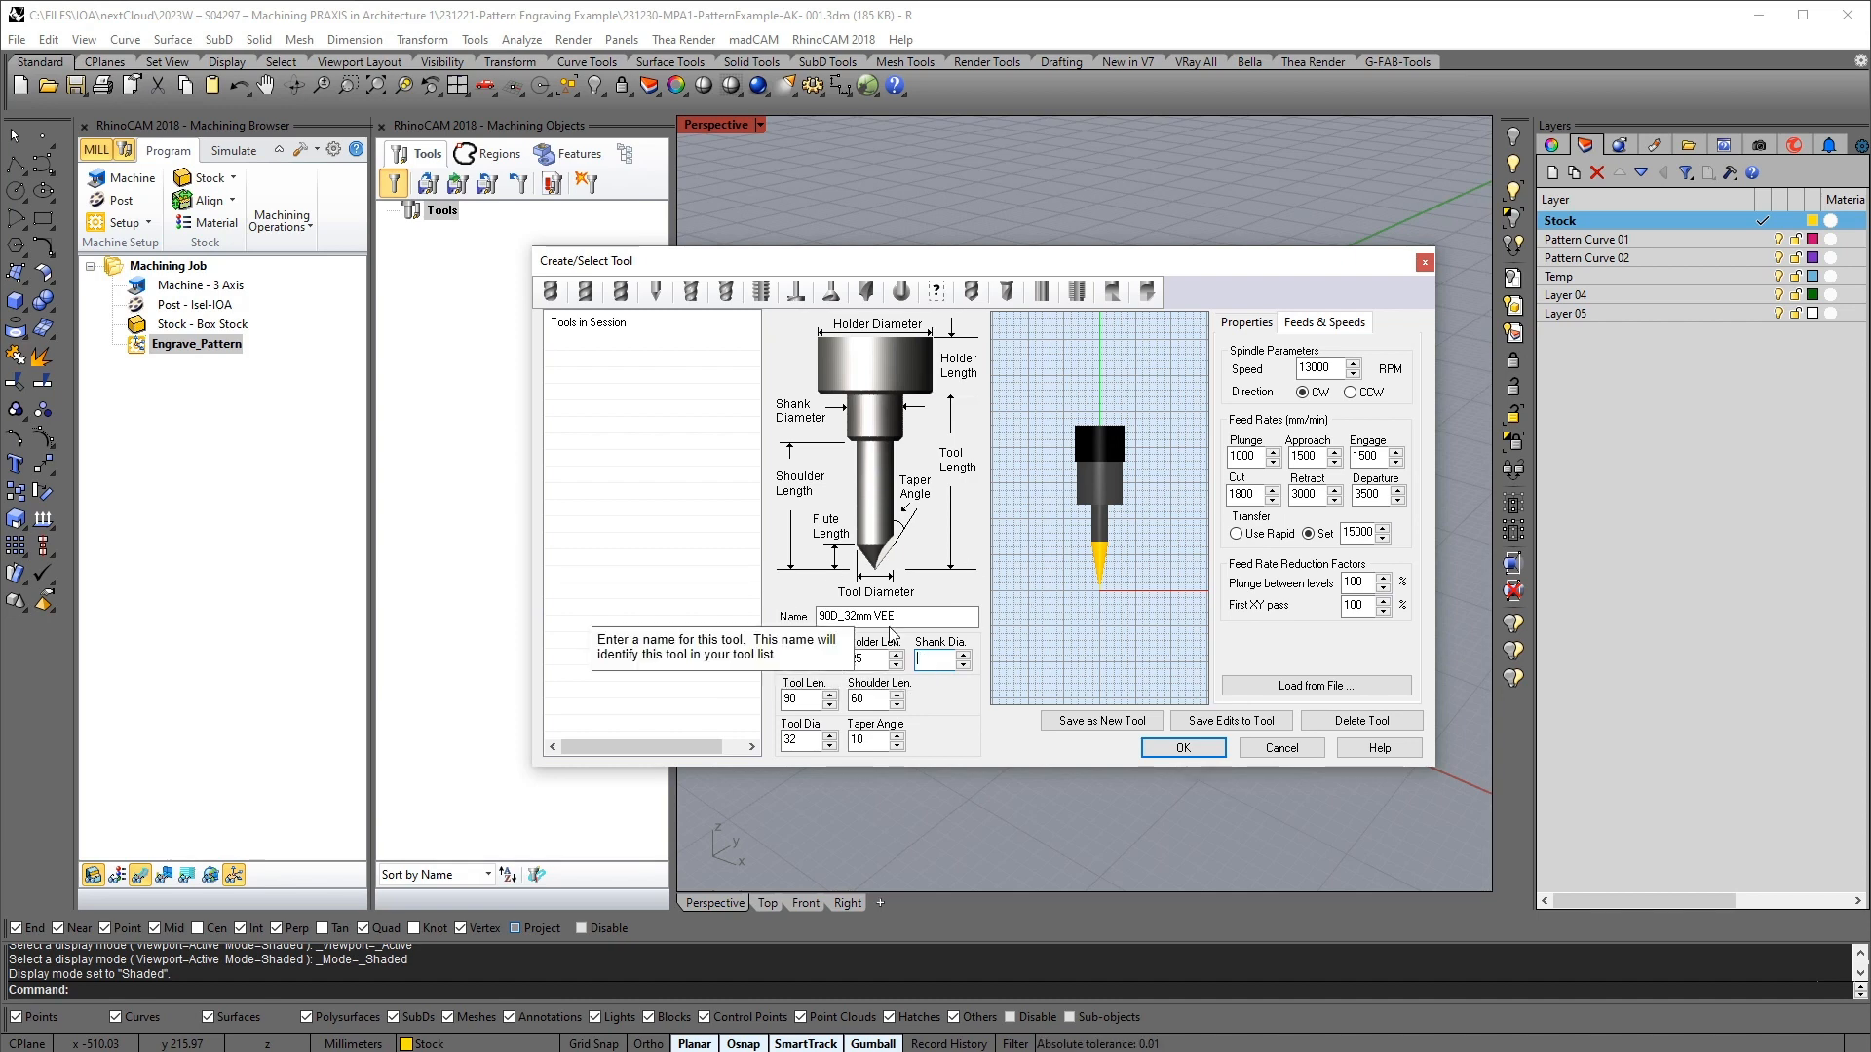
{"action": "type", "text": "8"}
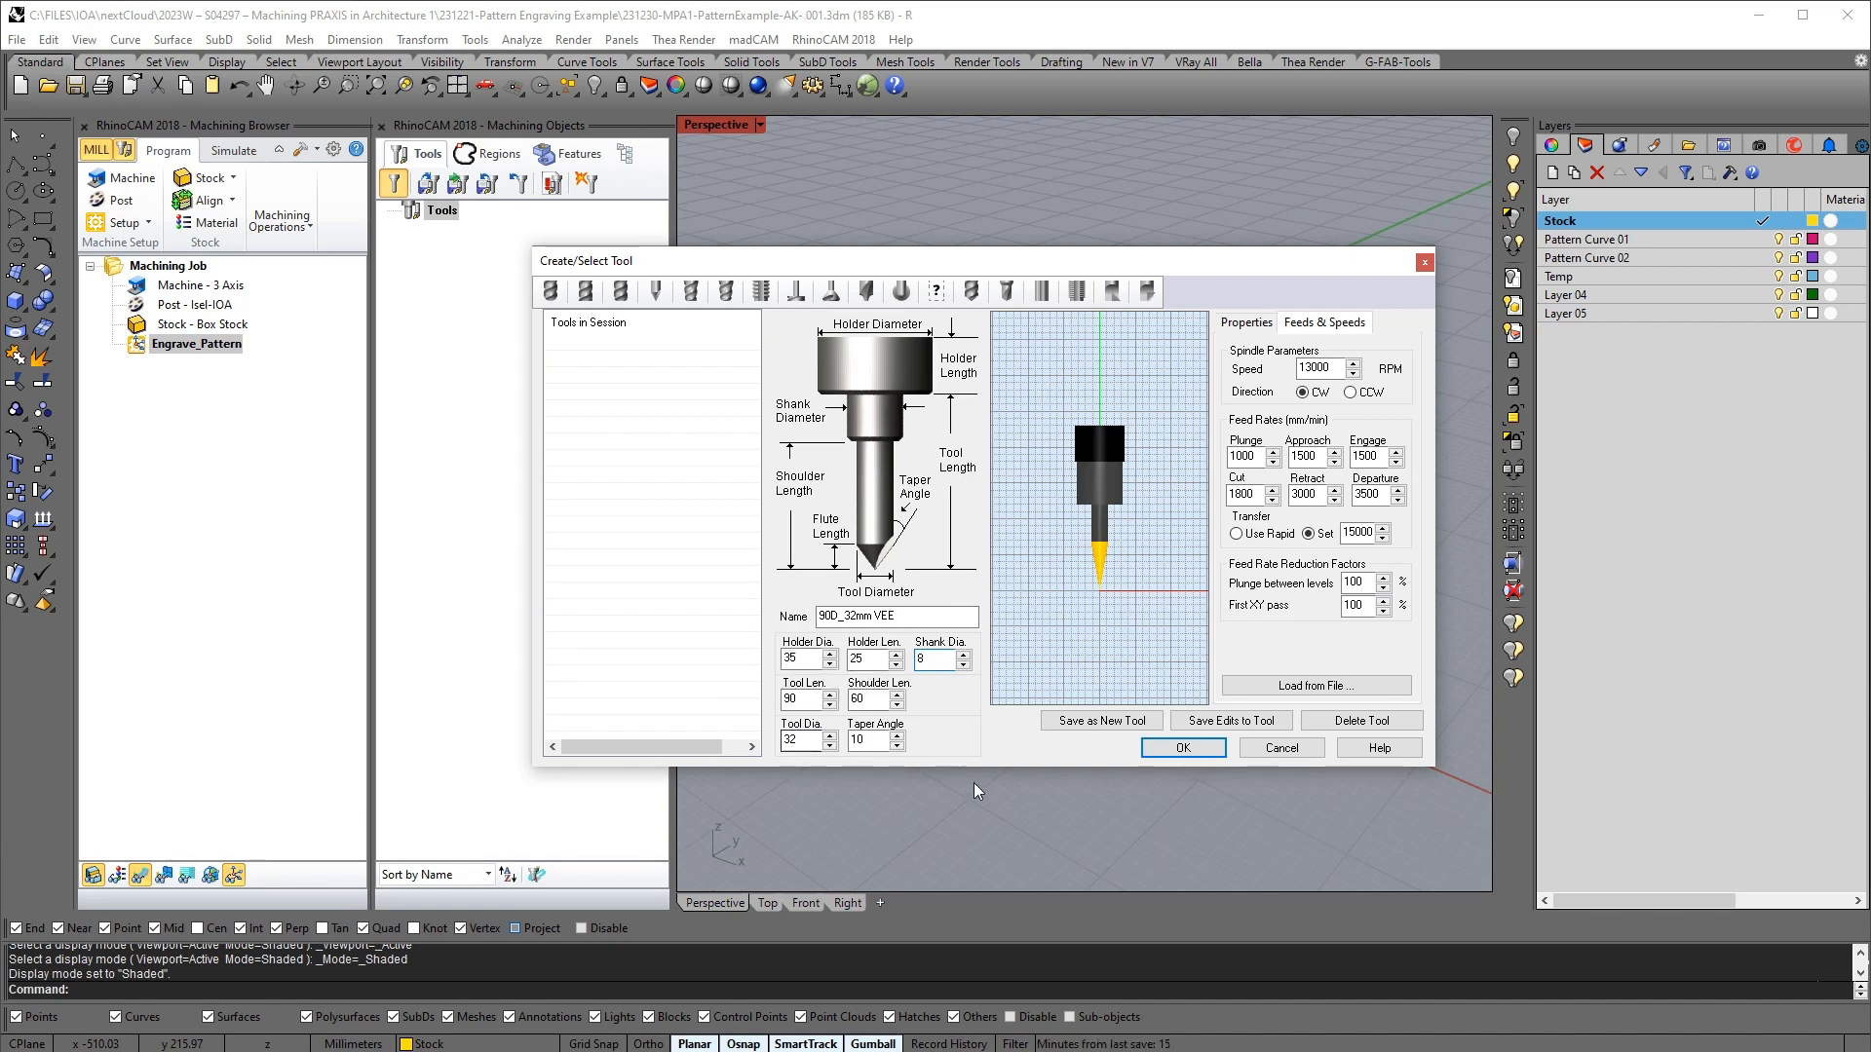
Set the vee mill's taper angle to 45 degrees
{"action": "left_click", "coordinate": [807, 701]}
{"action": "double_click", "coordinate": [808, 704]}
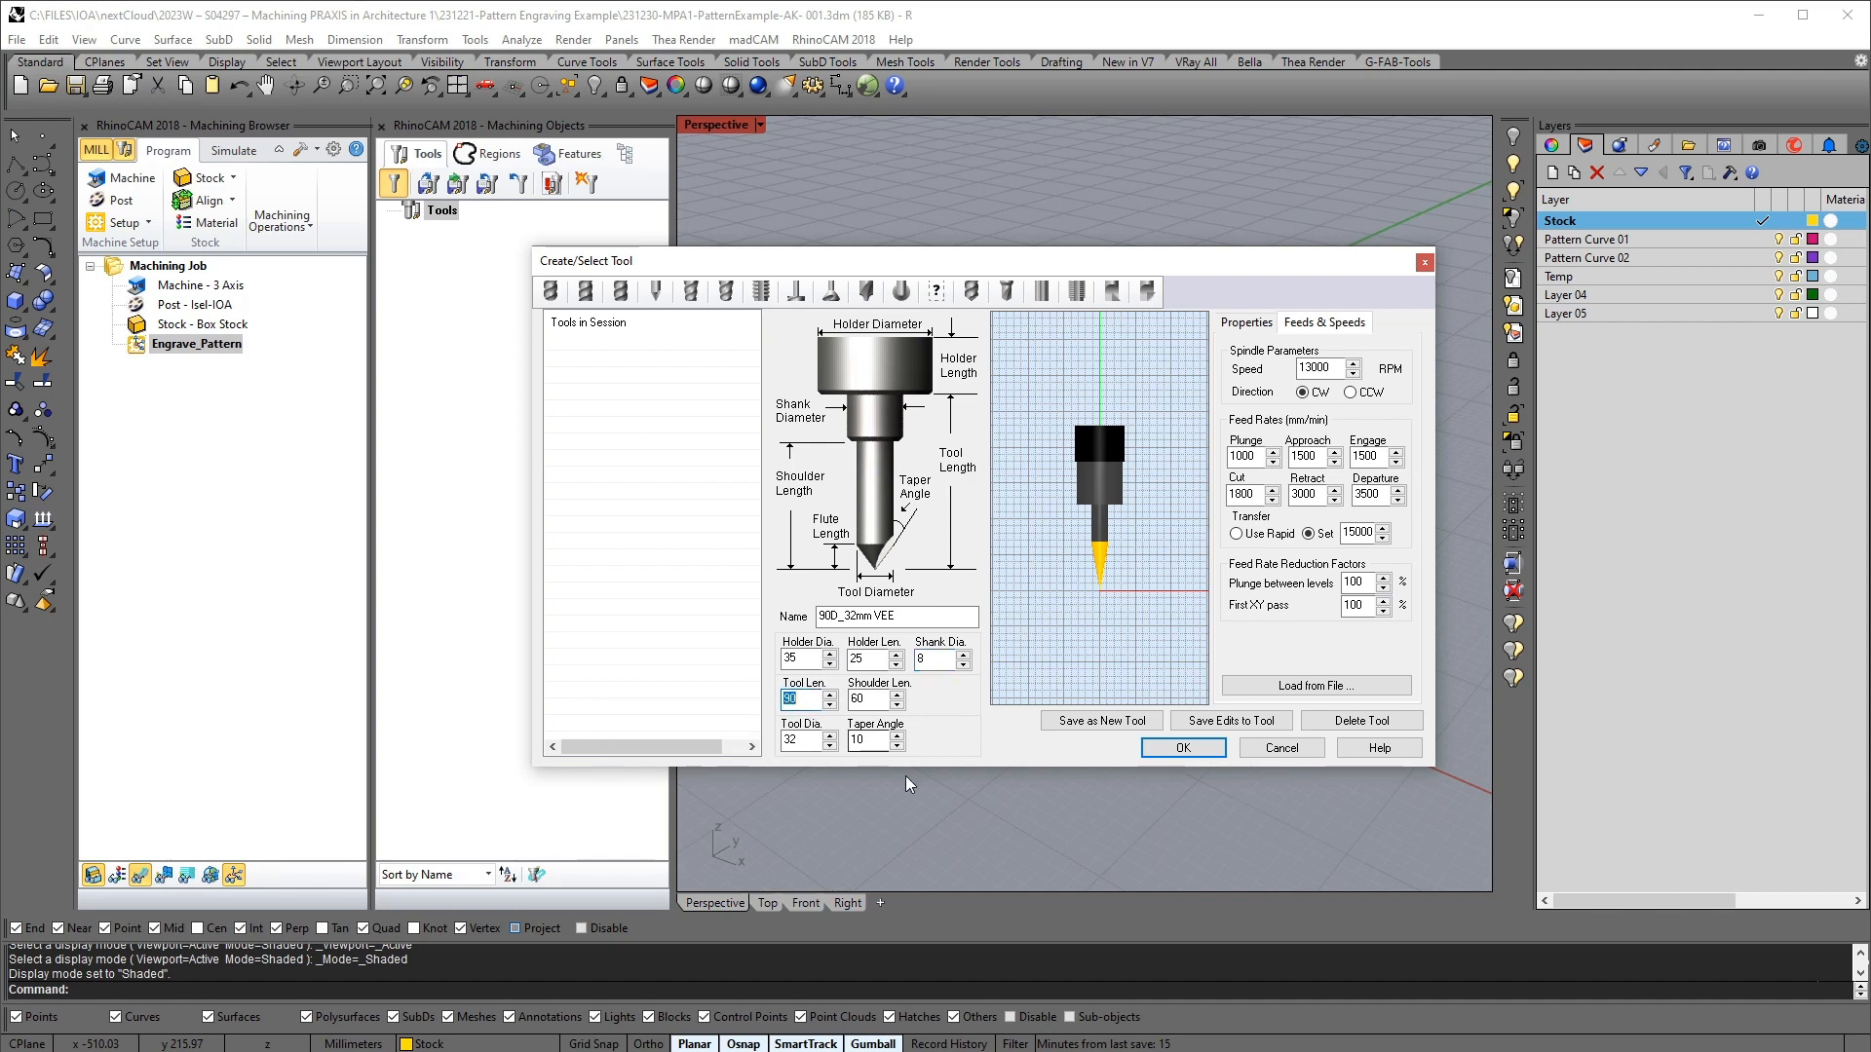
{"action": "double_click", "coordinate": [861, 741]}
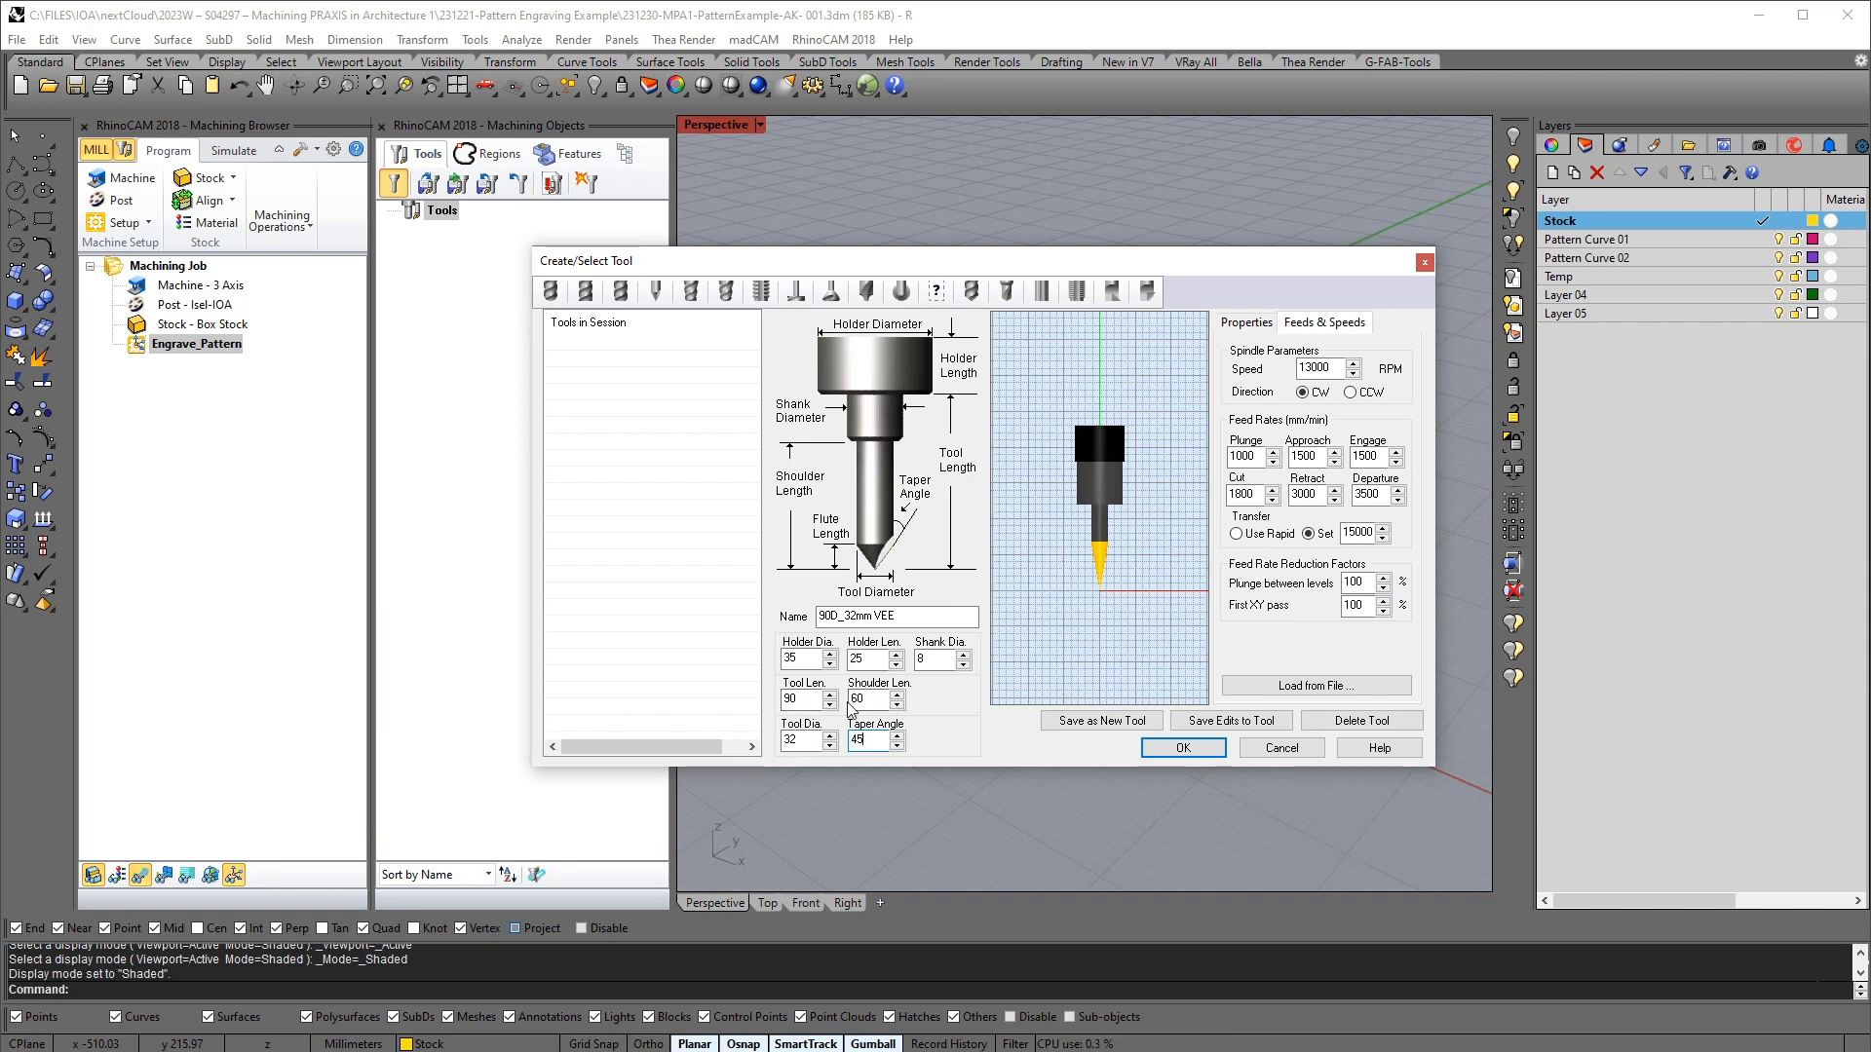
{"action": "left_click", "coordinate": [863, 701]}
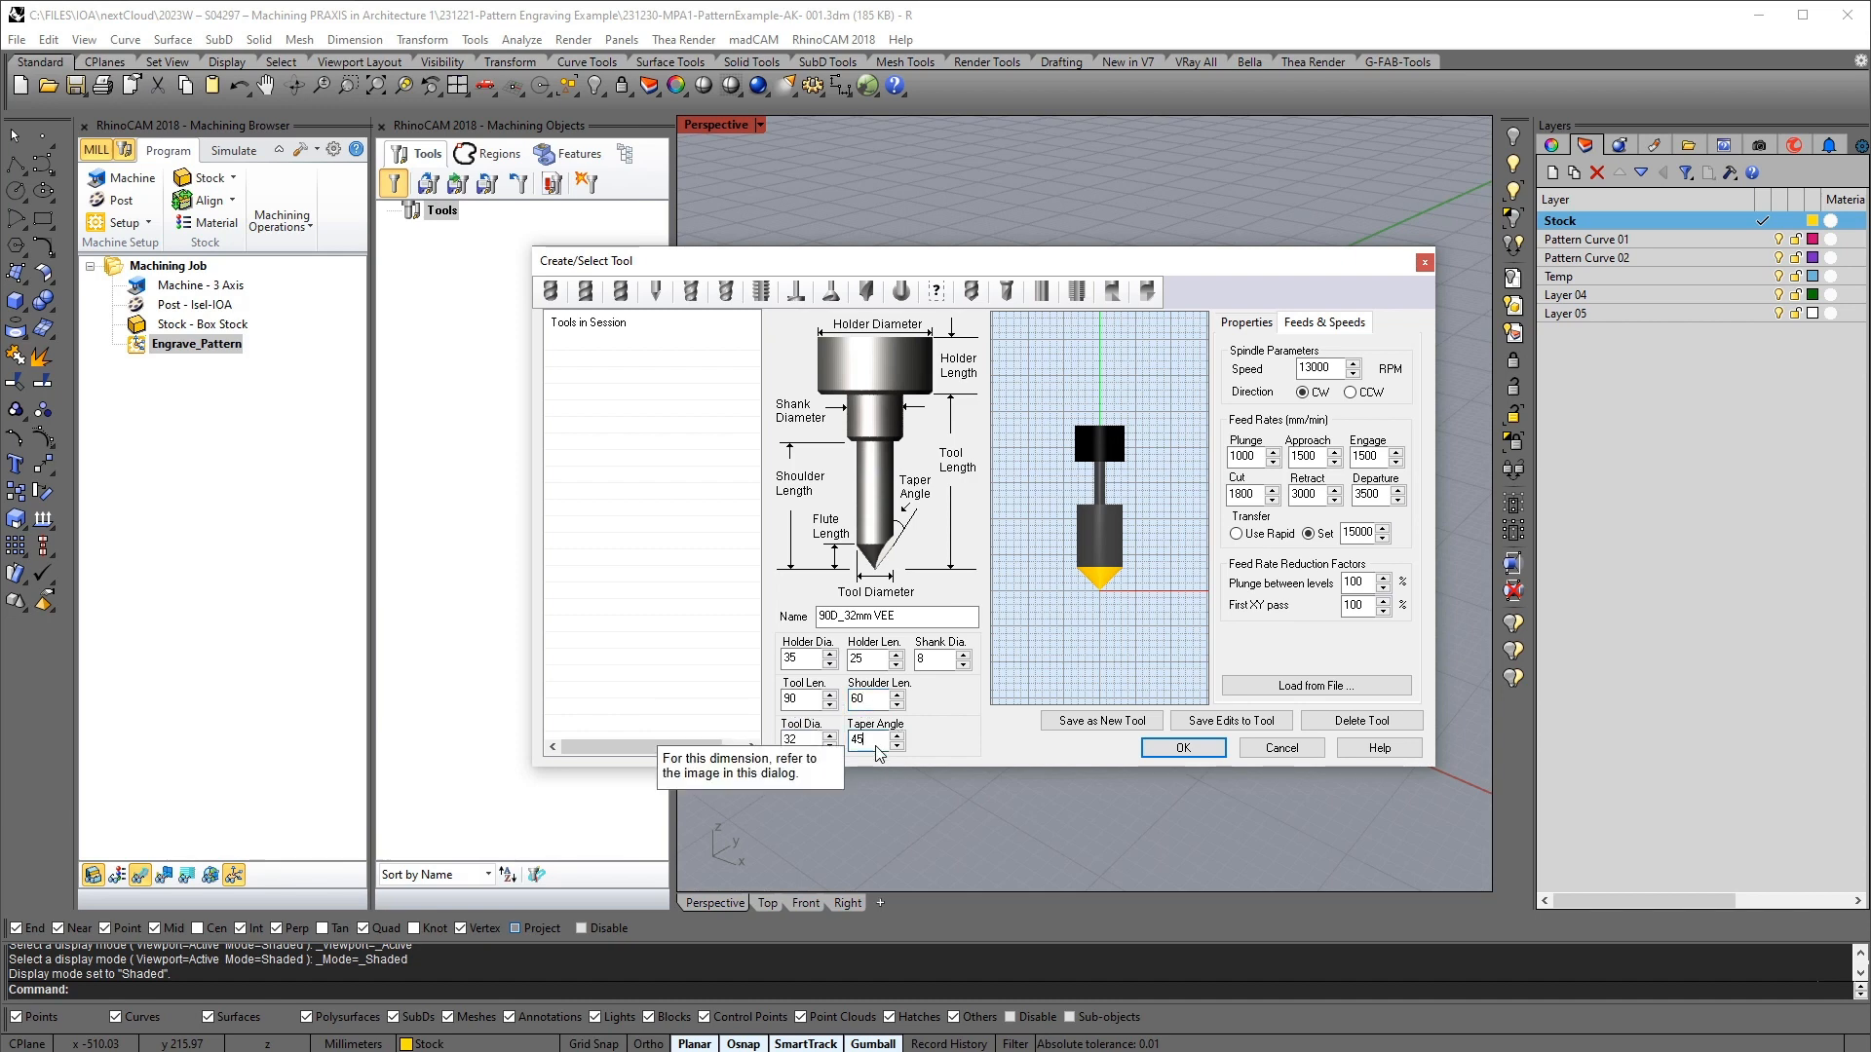
{"action": "left_click", "coordinate": [852, 745]}
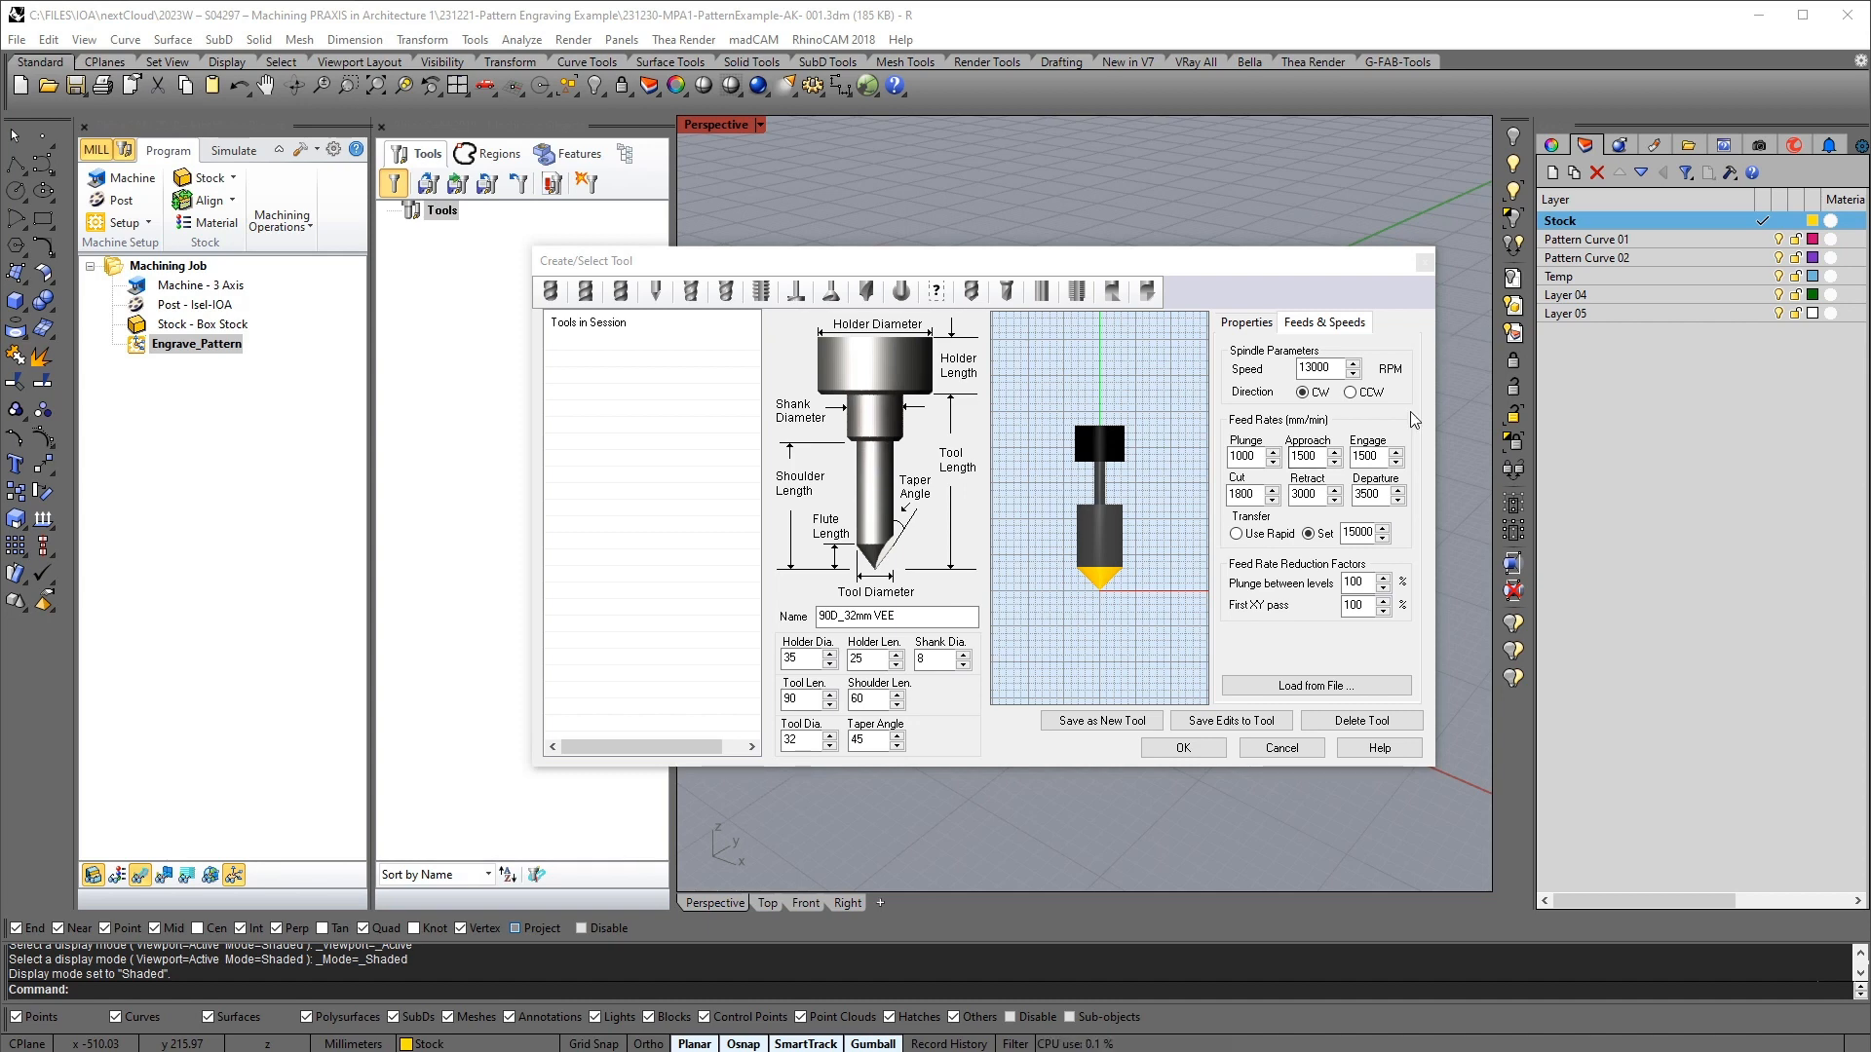
Set the vee mill's shoulder length to 18 mm and its tool length to 30 mm
{"action": "left_click", "coordinate": [880, 702]}
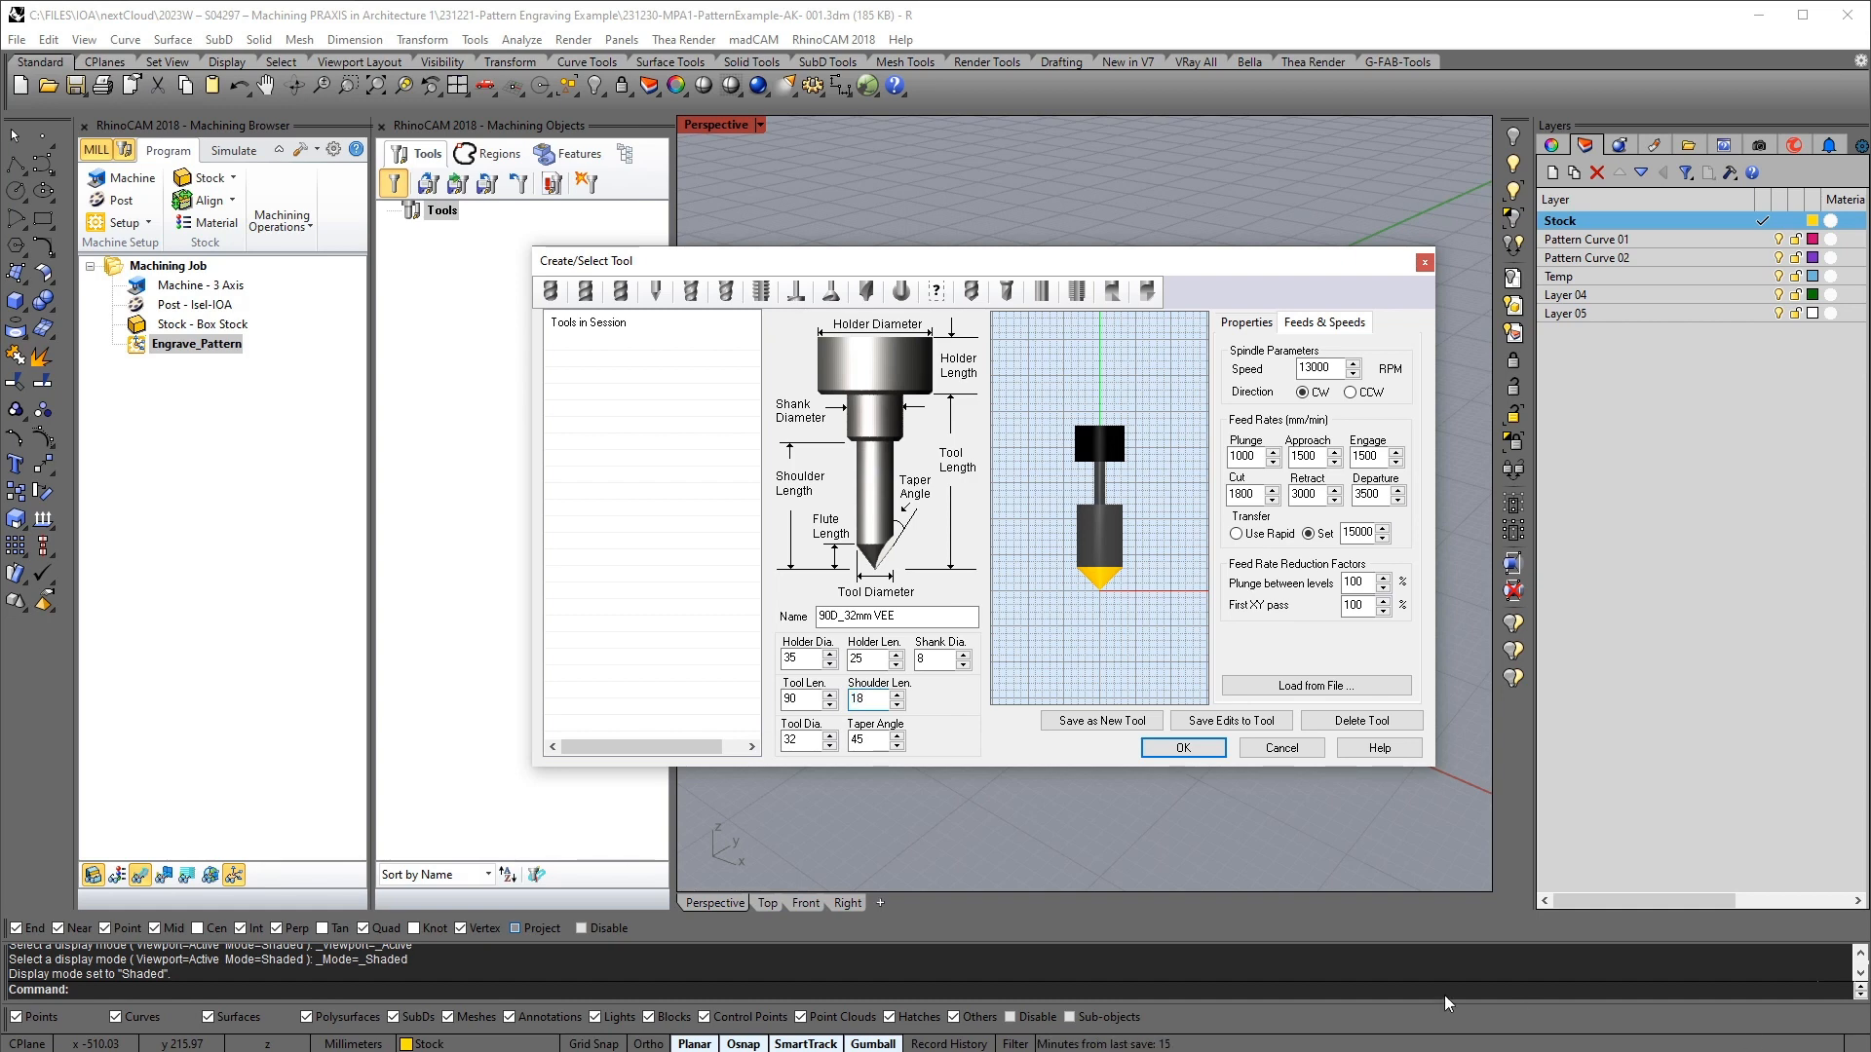
{"action": "double_click", "coordinate": [801, 704]}
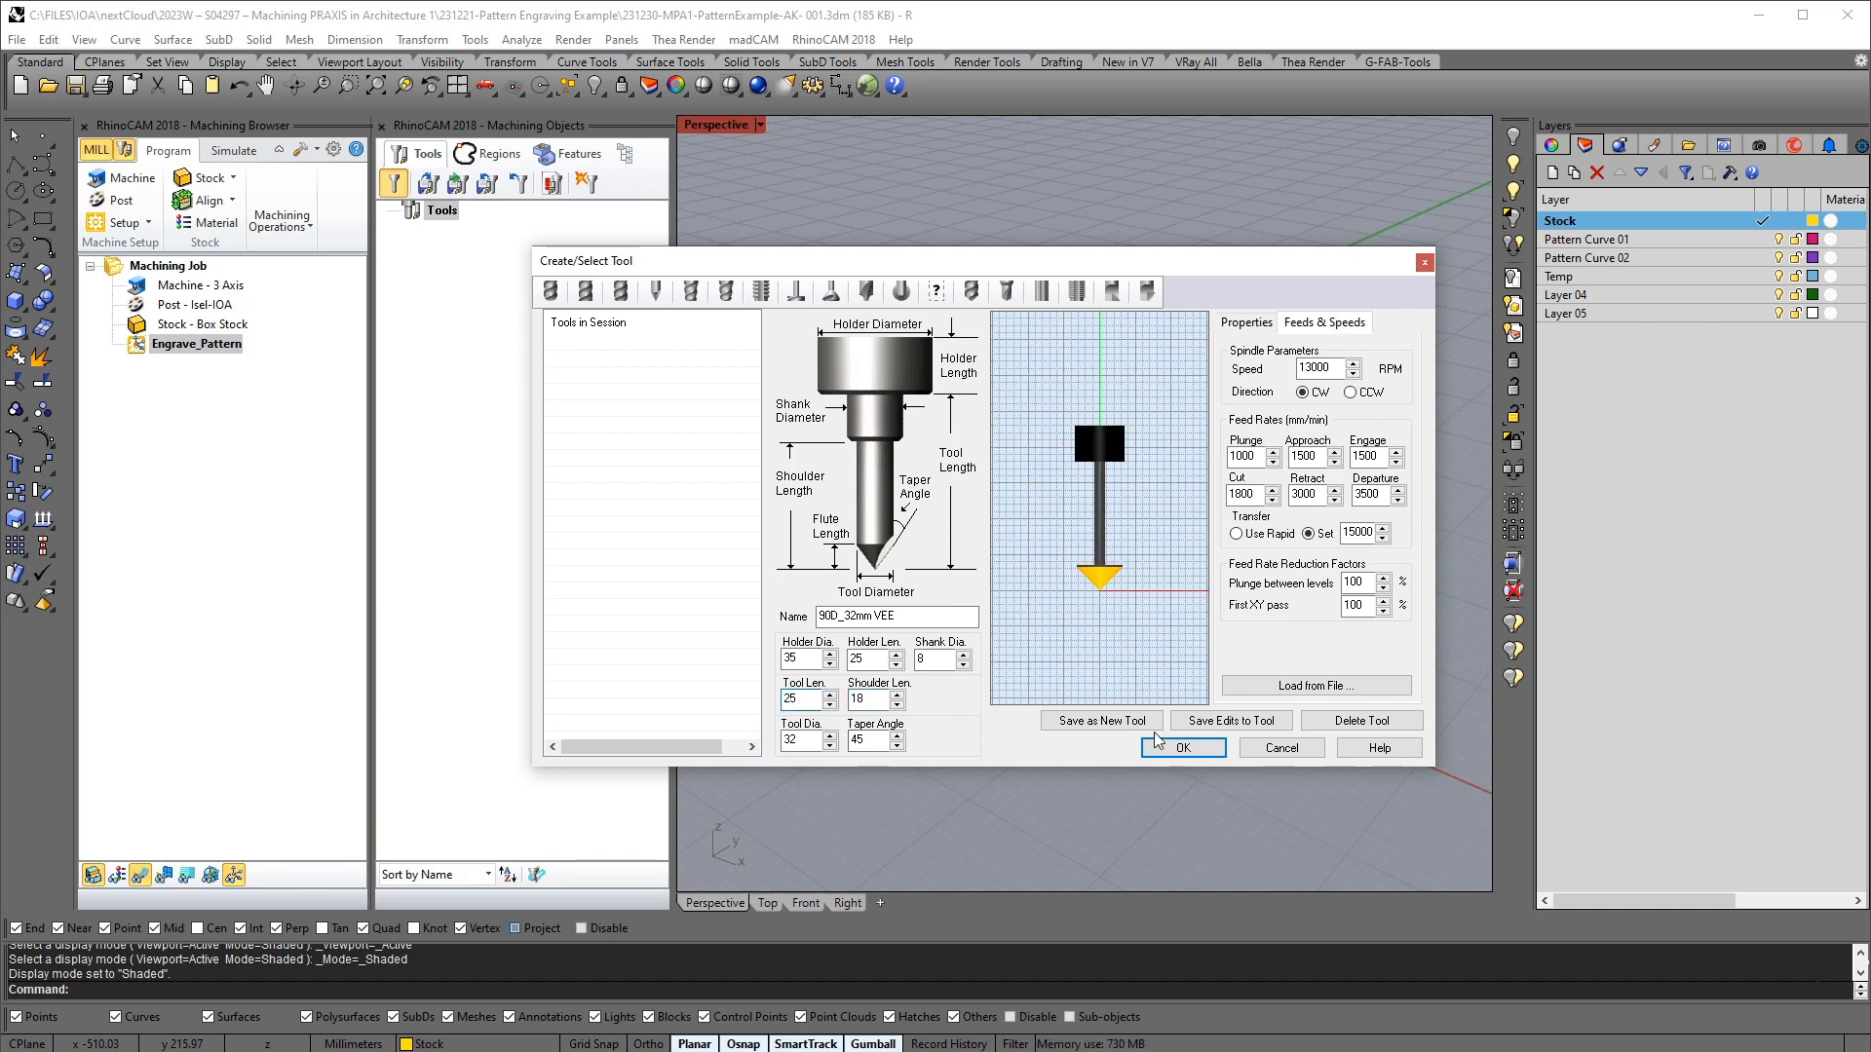
{"action": "left_click", "coordinate": [943, 663]}
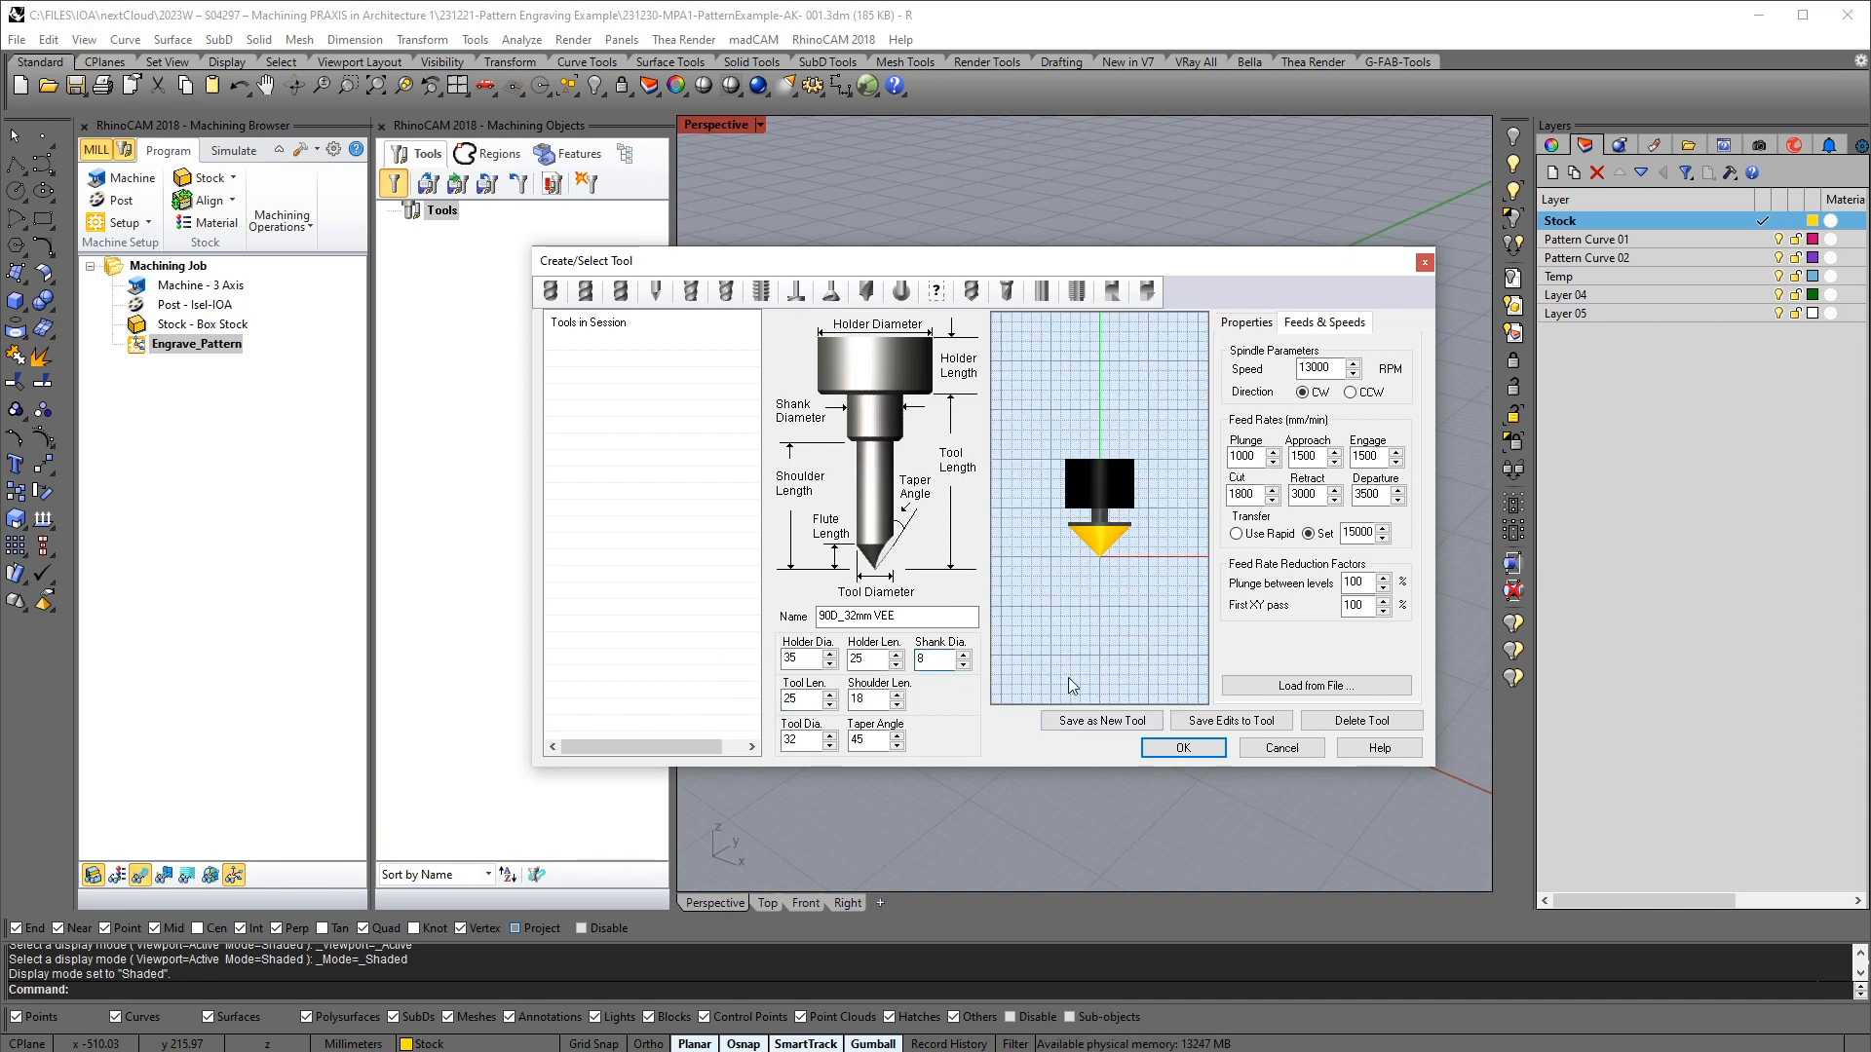
{"action": "double_click", "coordinate": [801, 700]}
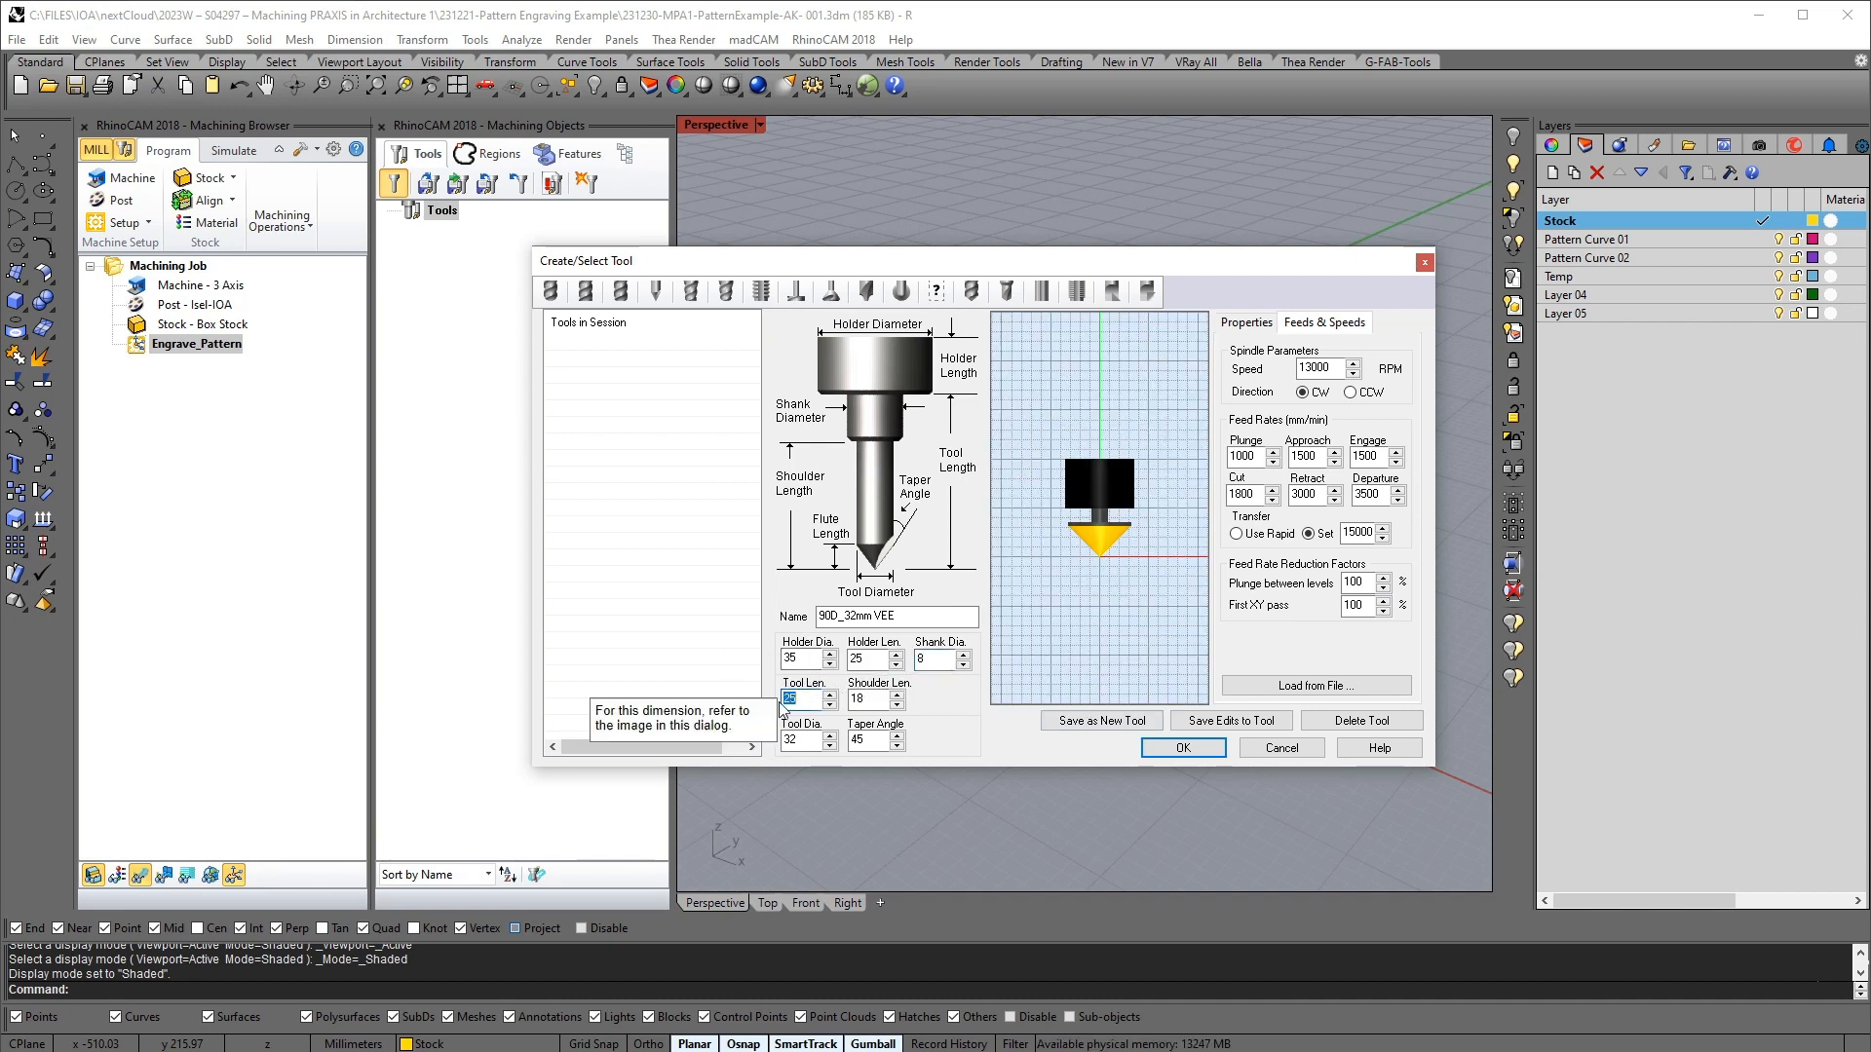
{"action": "type", "text": "30"}
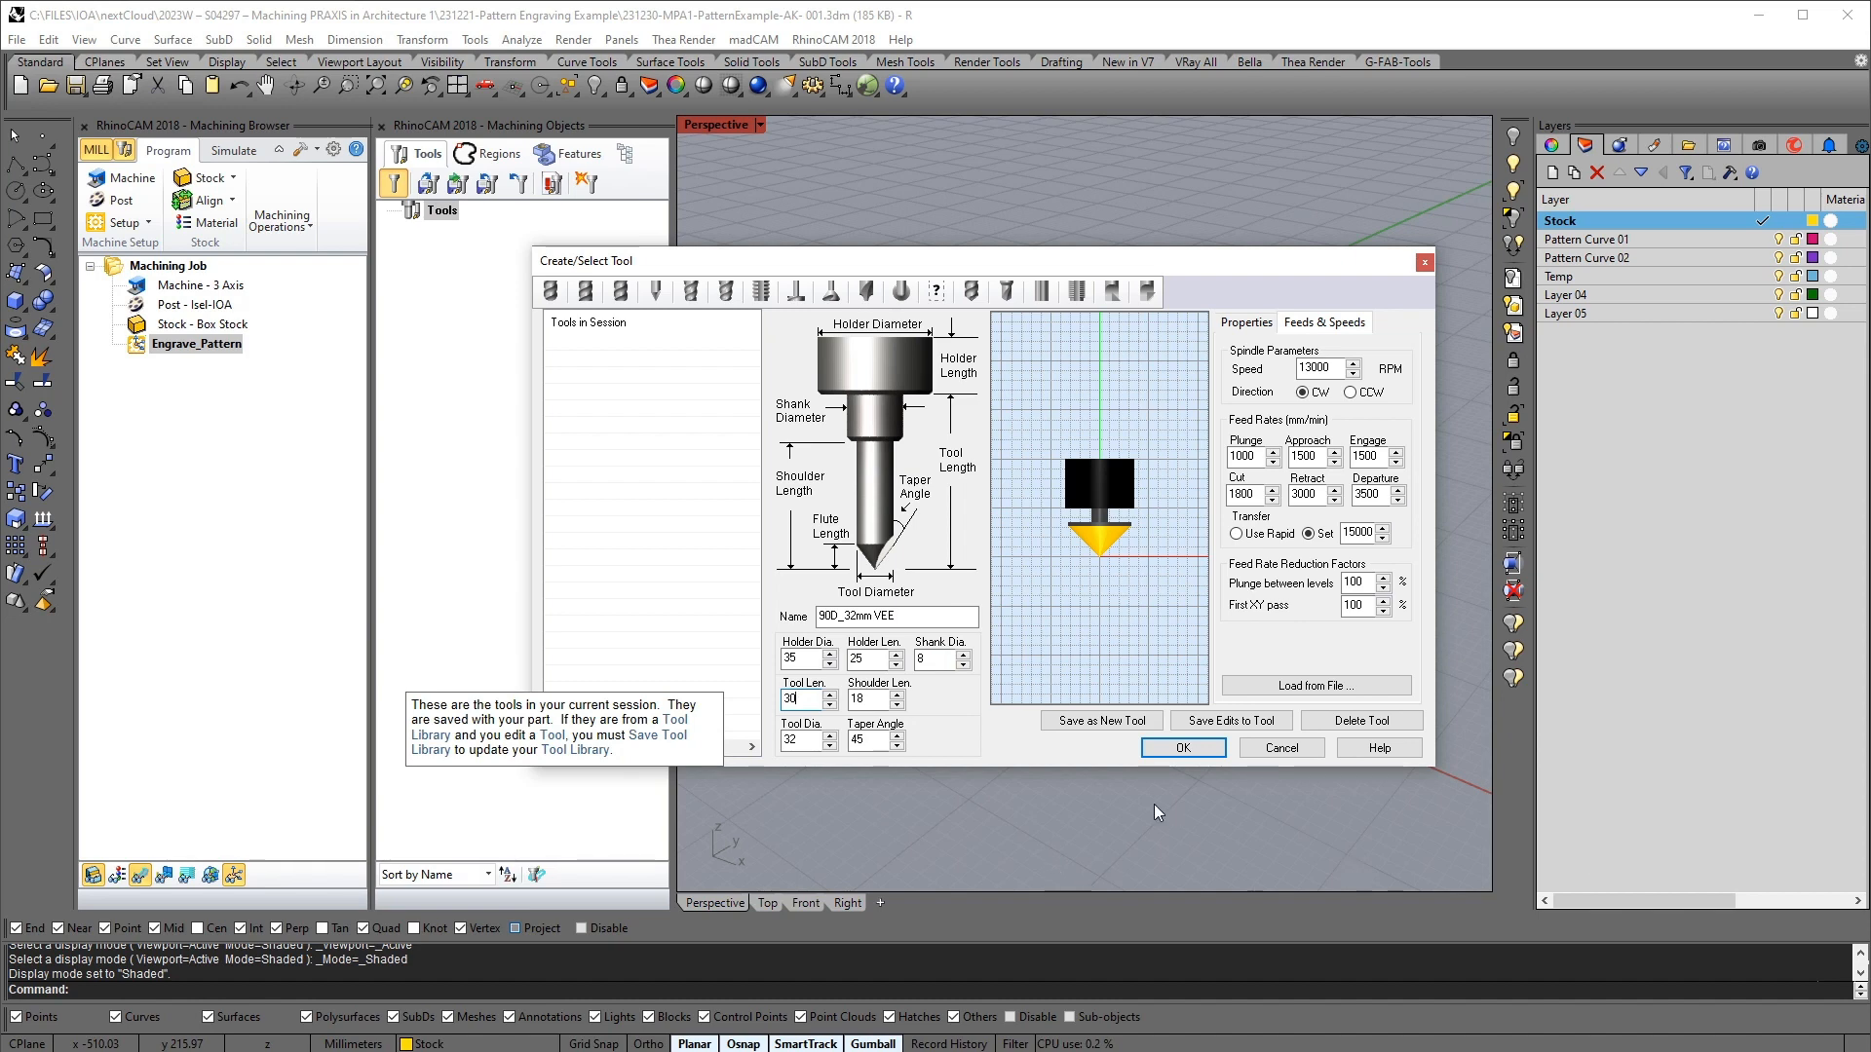
{"action": "key", "text": "Tab"}
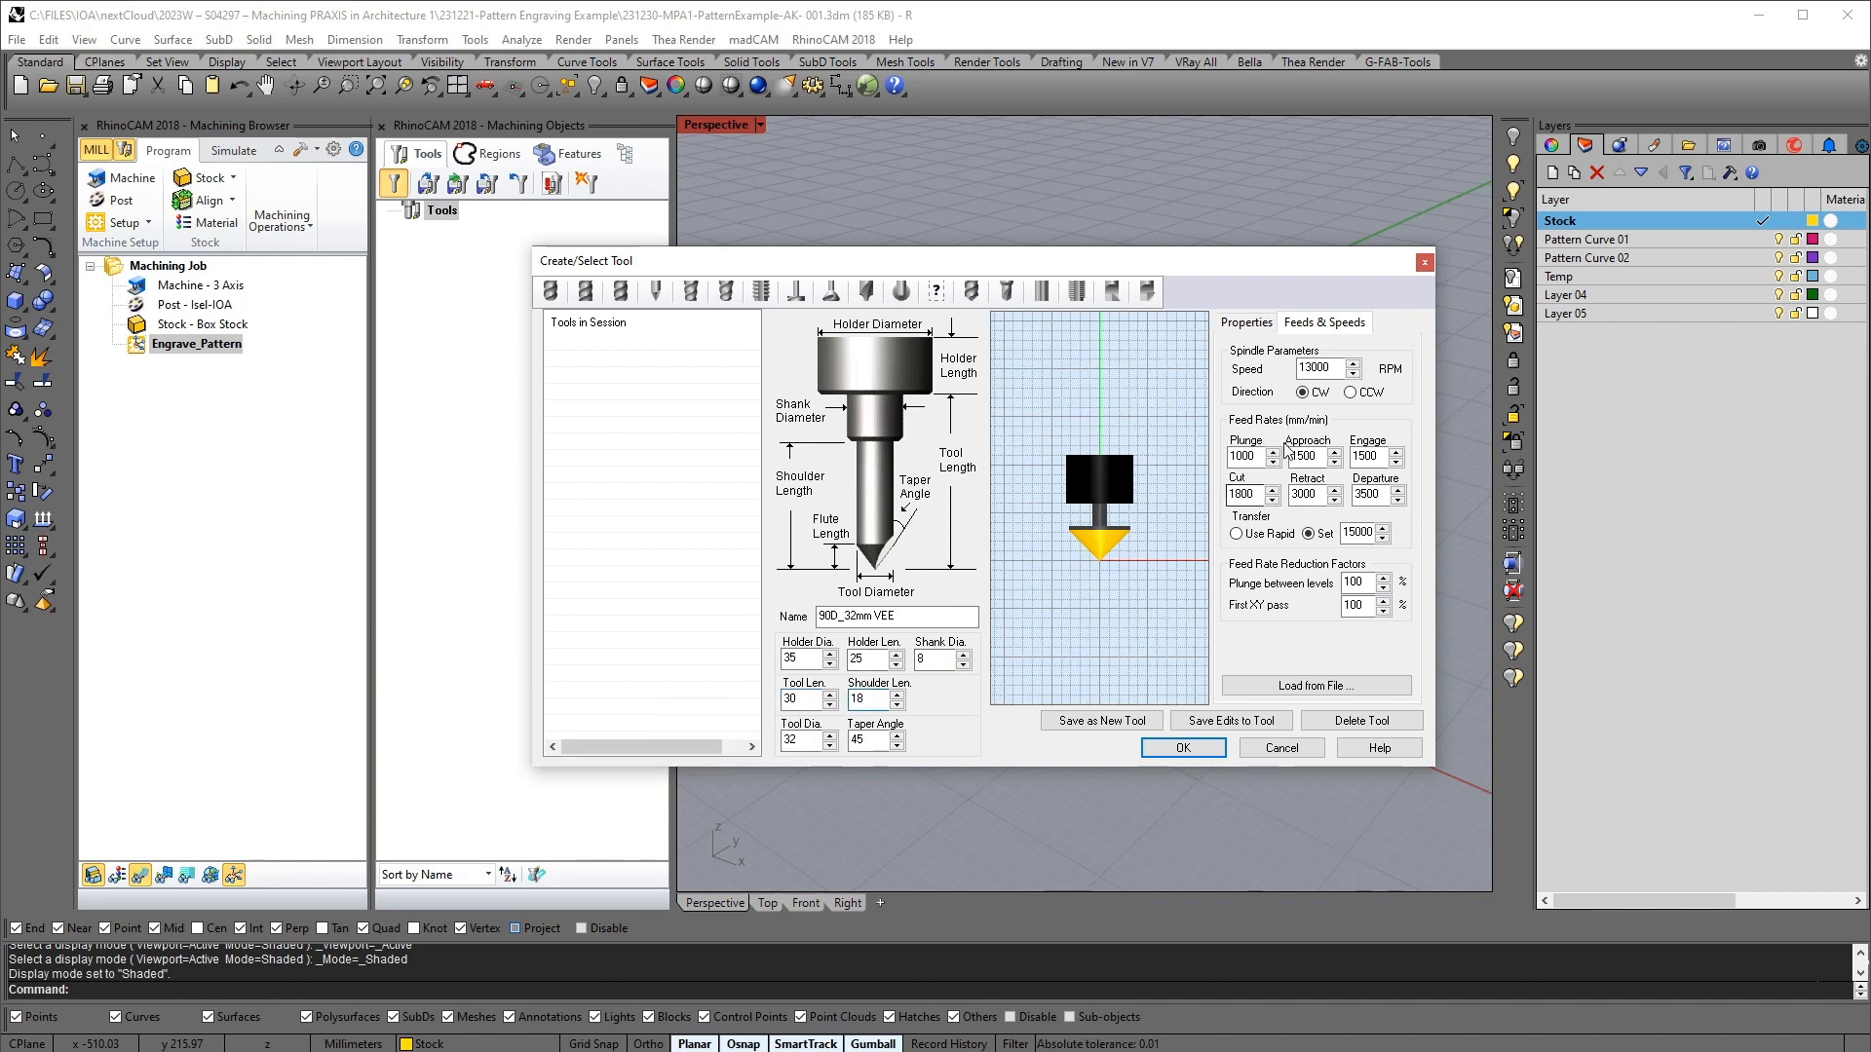
Set the vee mill's spindle speed to 1200 RPM, save it as a new tool and close the tool dialog
{"action": "double_click", "coordinate": [1331, 368]}
{"action": "type", "text": "1200"}
{"action": "key", "text": "Tab"}
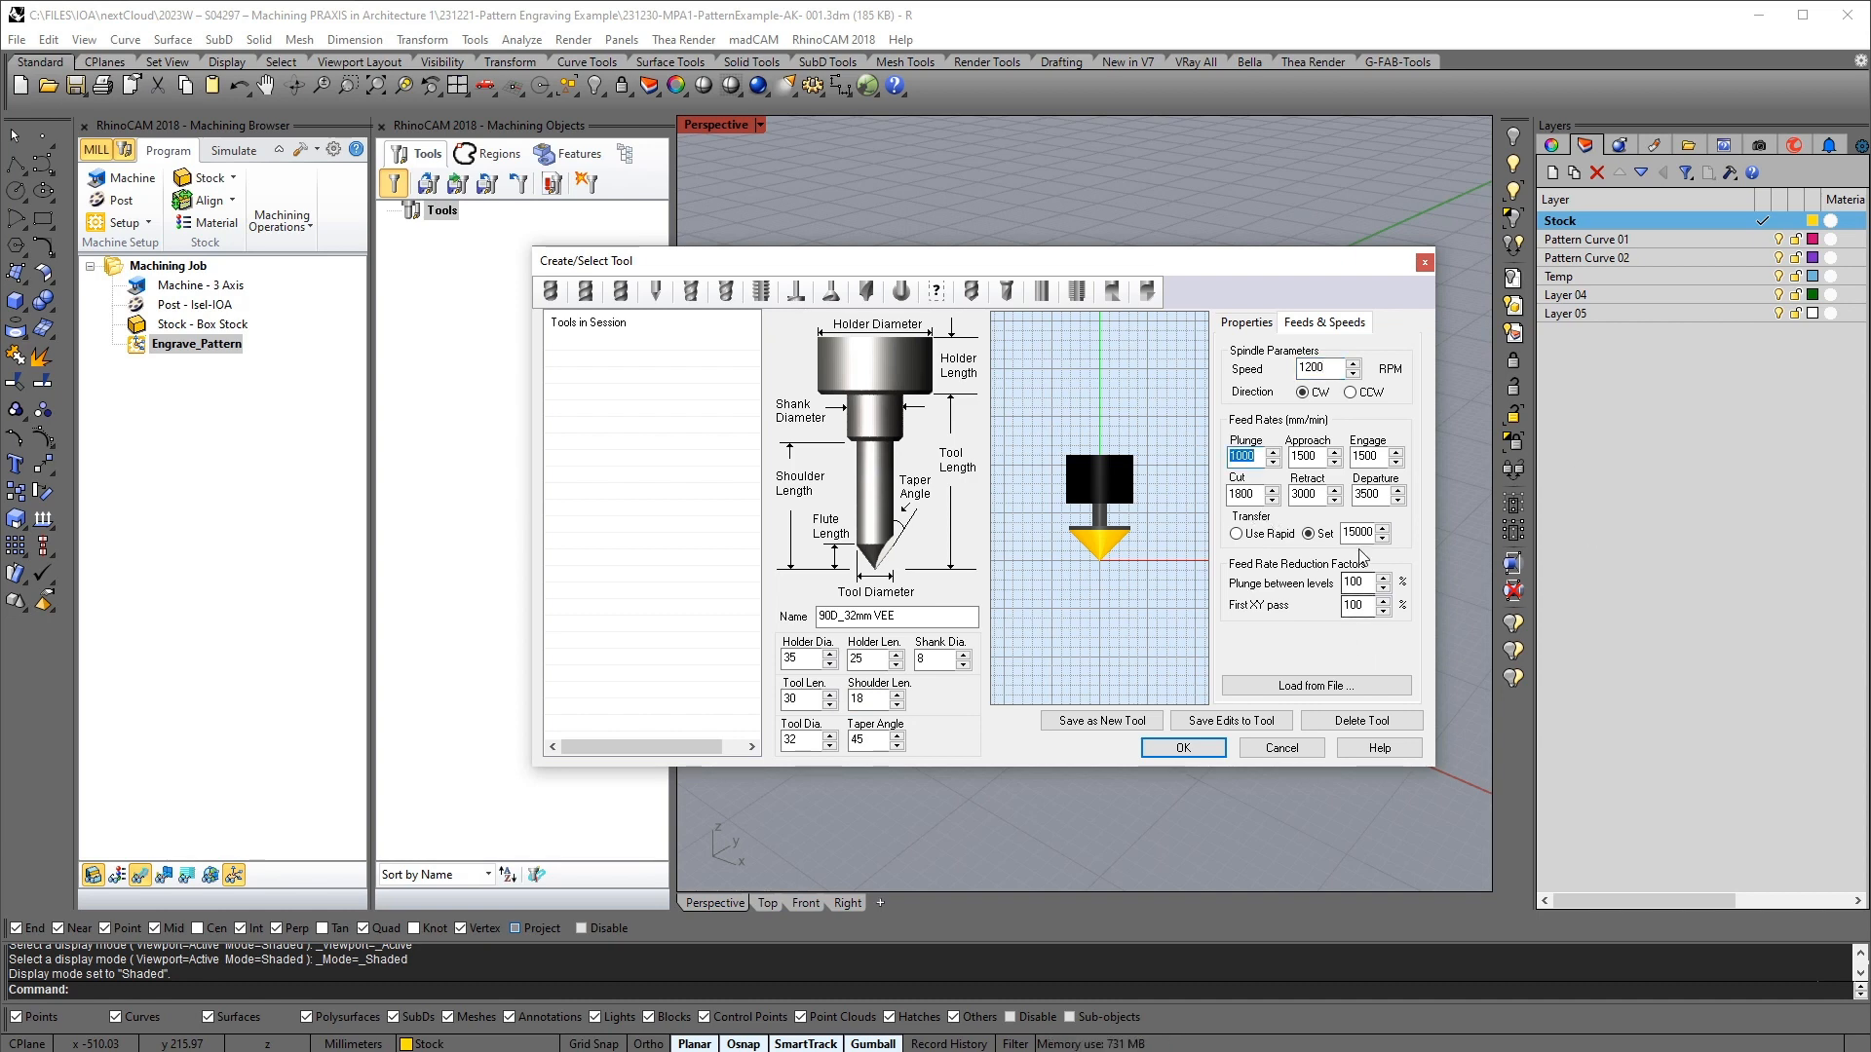
{"action": "double_click", "coordinate": [1244, 493]}
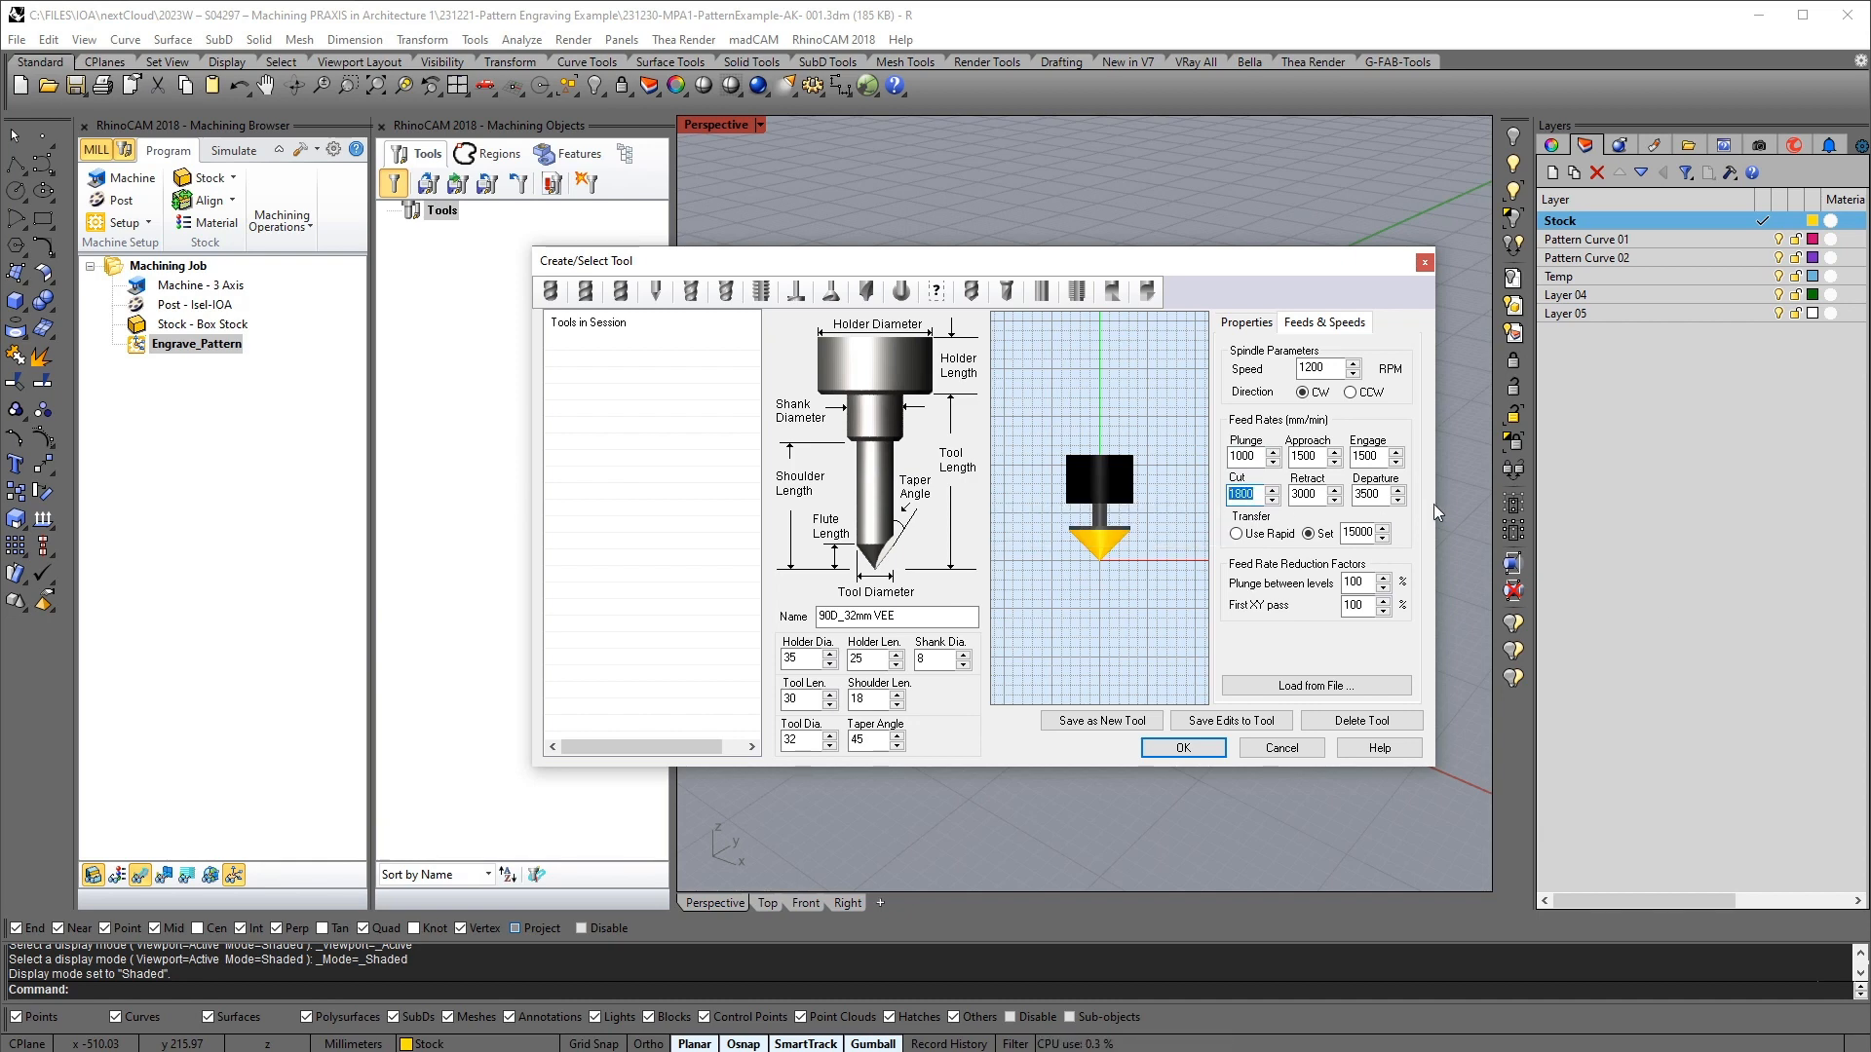
{"action": "left_click", "coordinate": [1312, 495]}
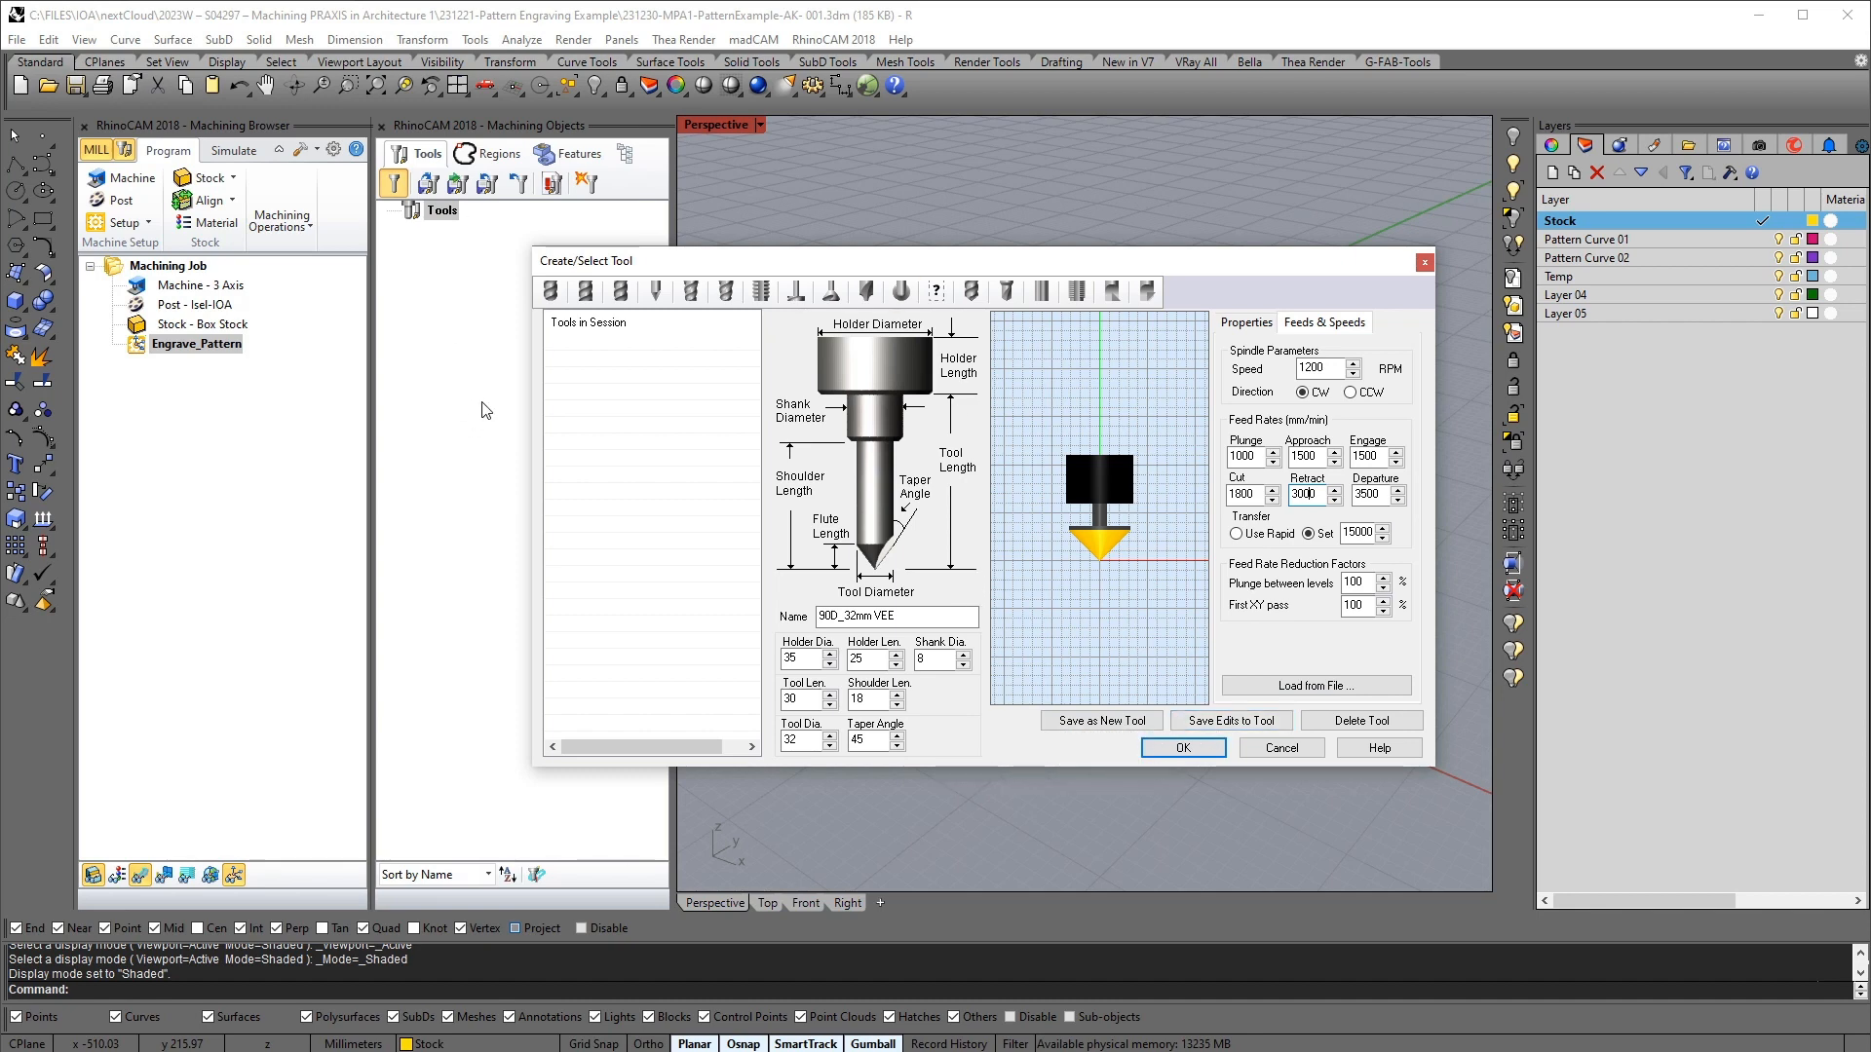
{"action": "left_click", "coordinate": [1138, 726]}
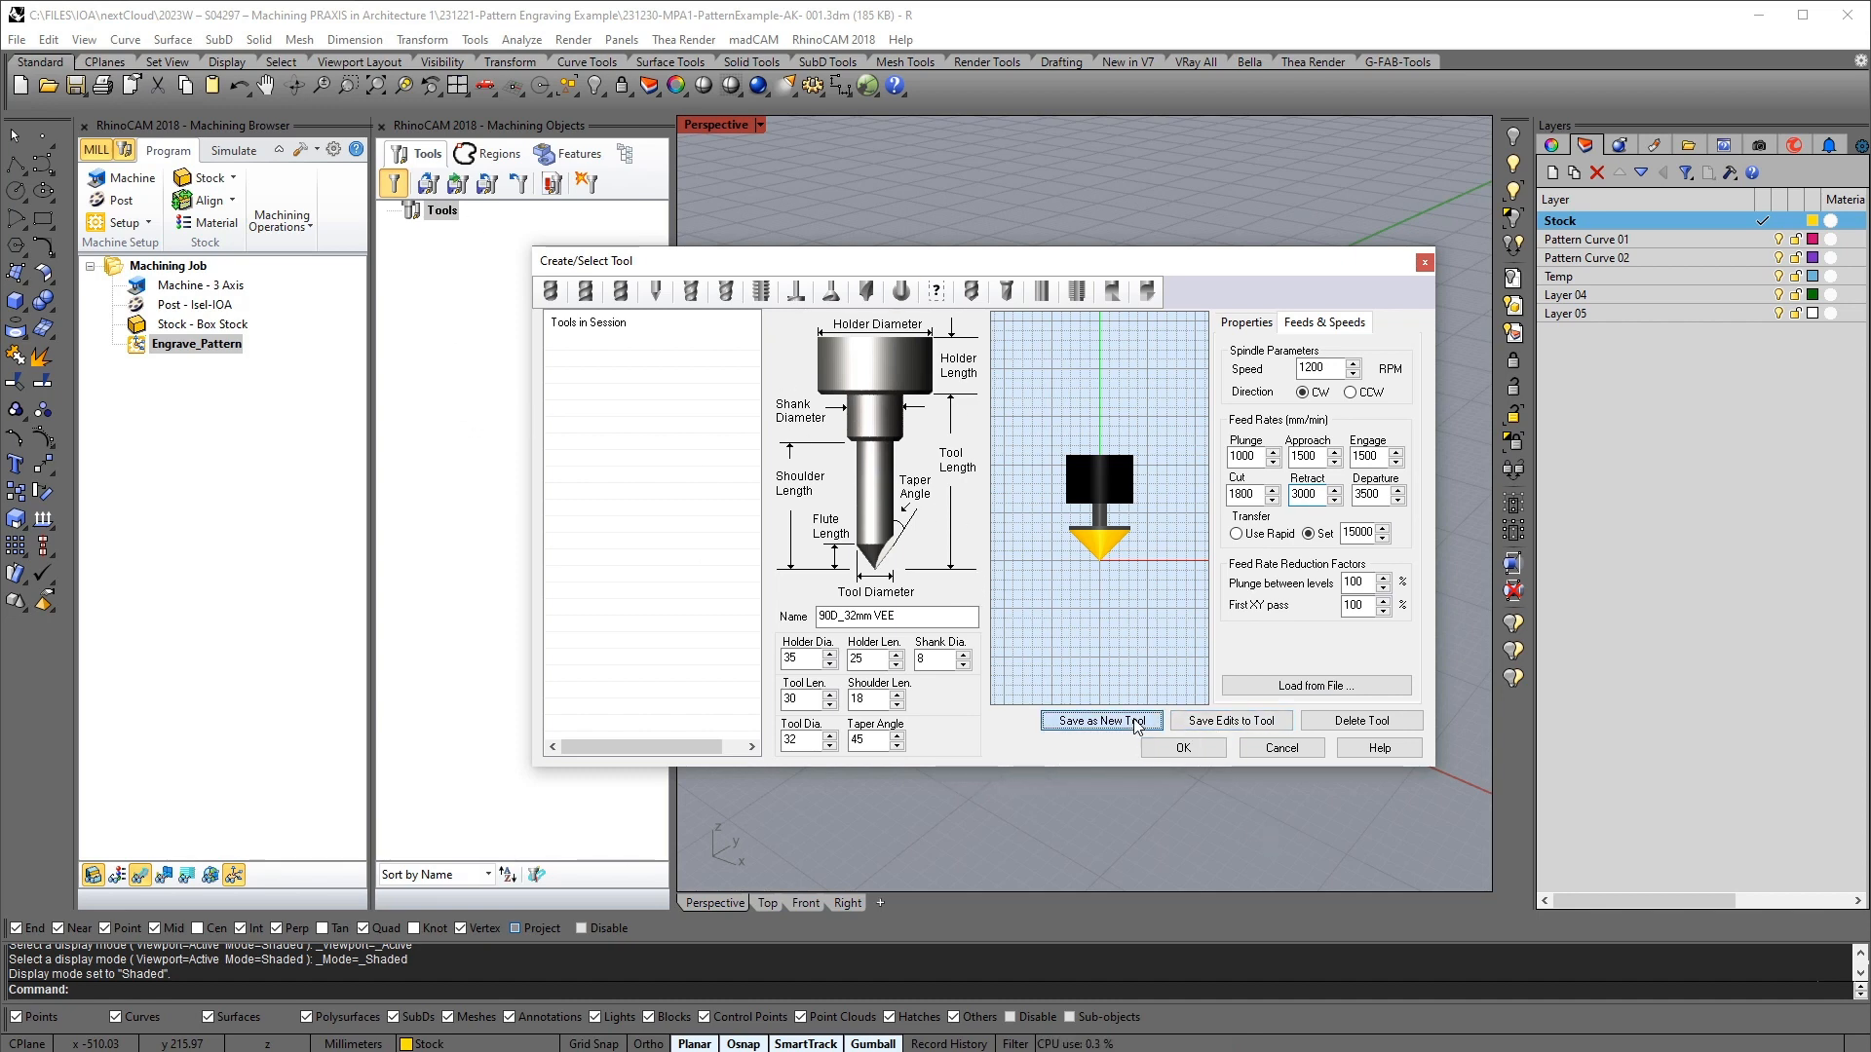
{"action": "left_click", "coordinate": [1181, 750]}
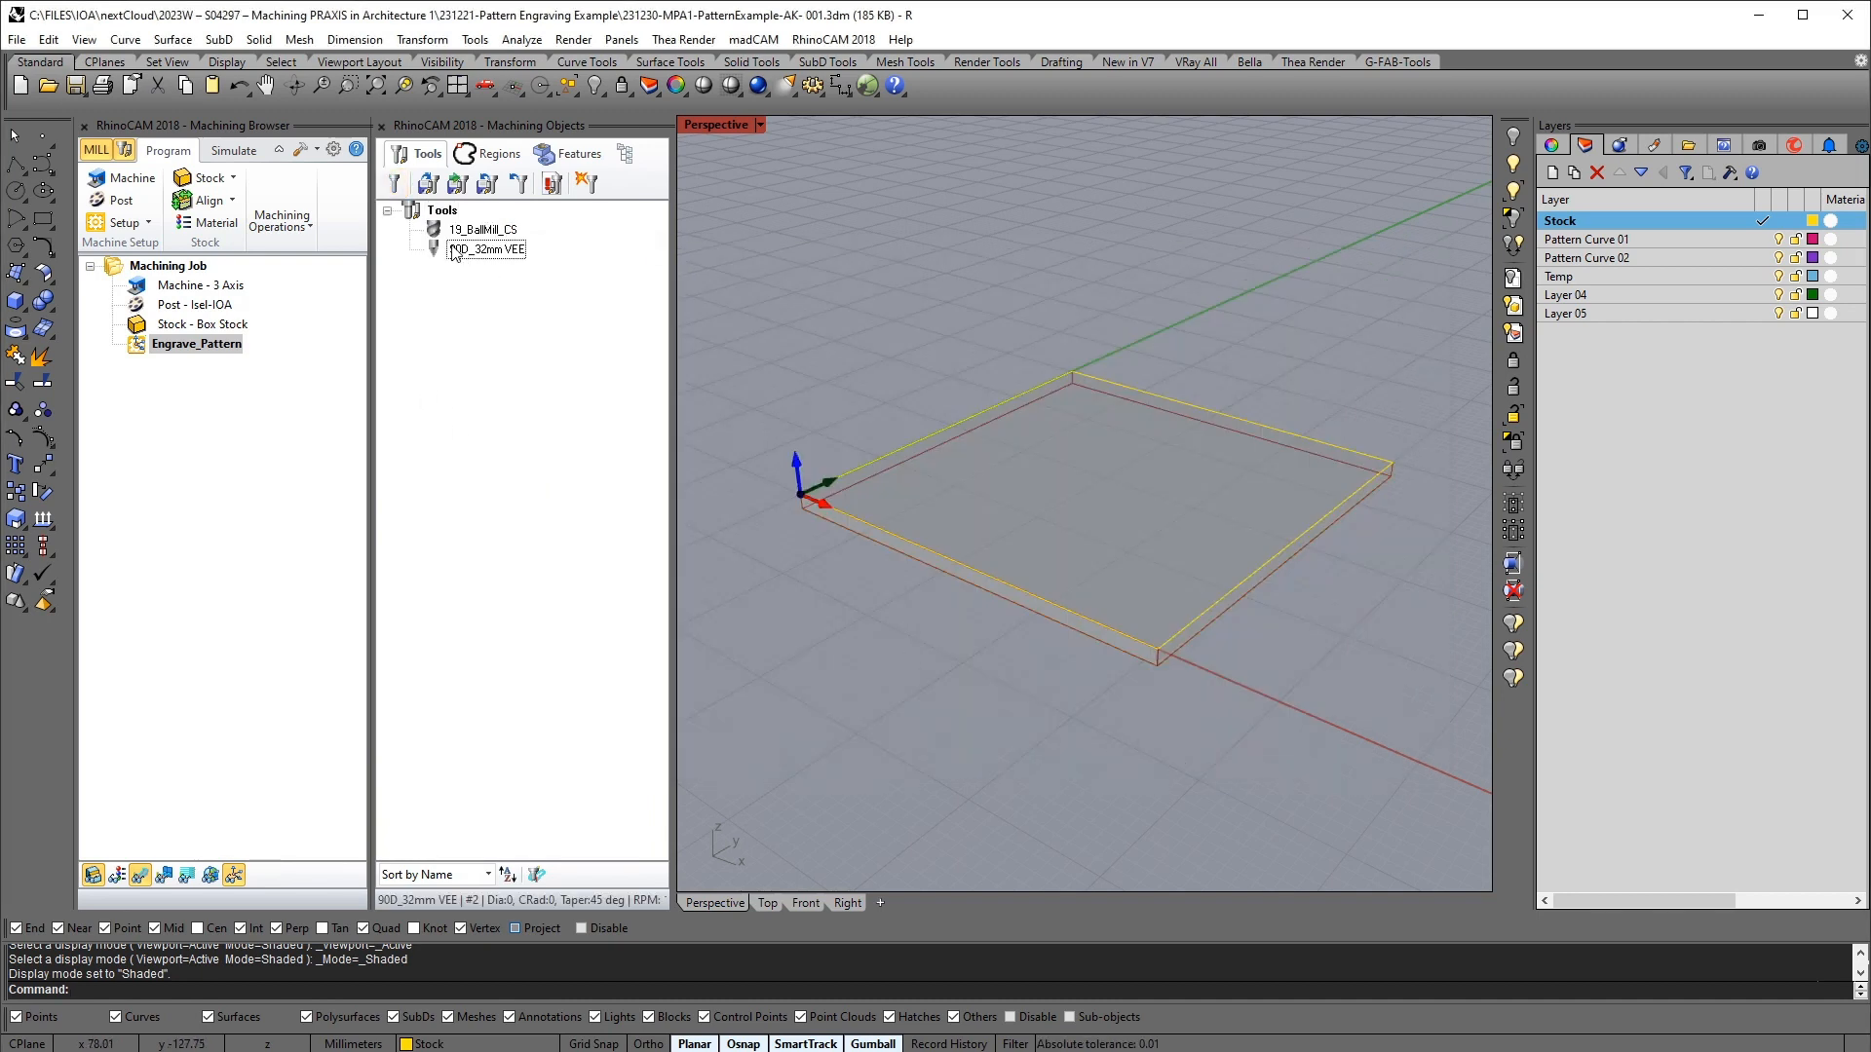
Make Pattern Curve 01 the current layer and copy the stock outline's top edge along the X axis 100 mm inward in Y
{"action": "right_click_drag", "start_coordinate": [1249, 517], "coordinate": [1082, 556]}
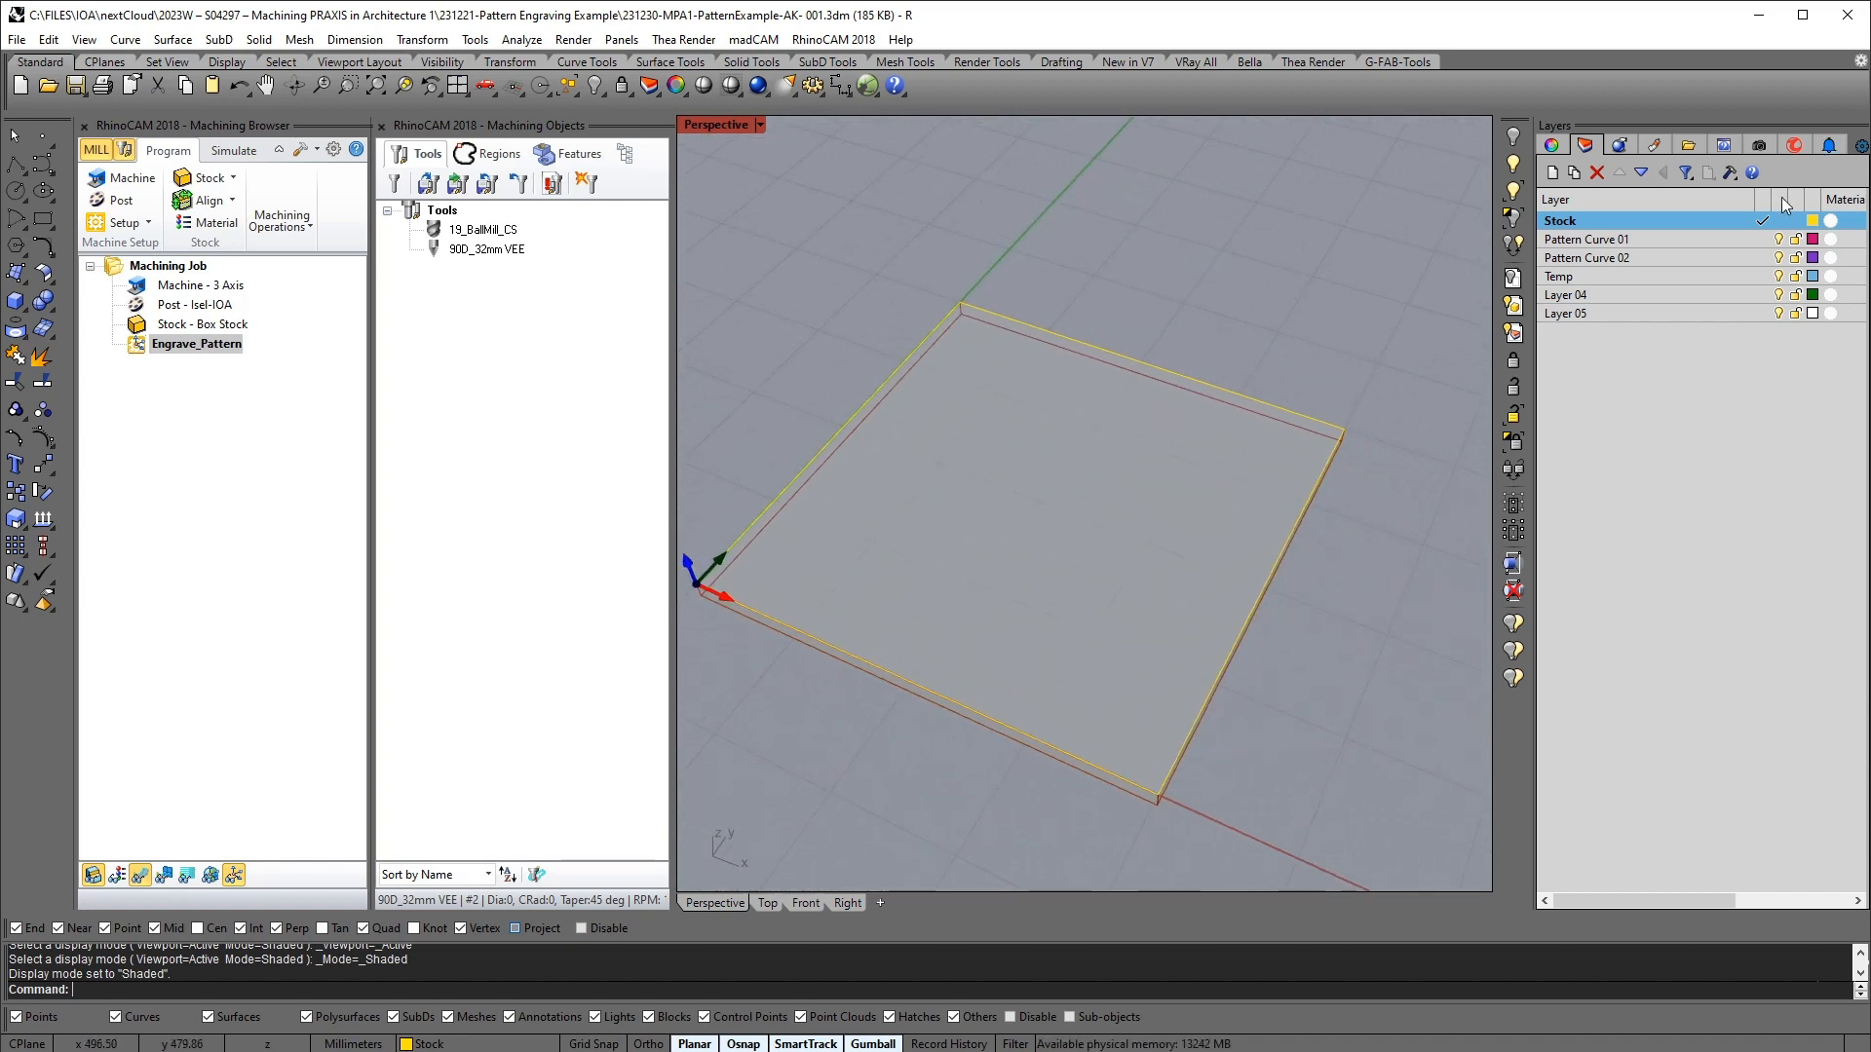
{"action": "left_click", "coordinate": [1764, 239]}
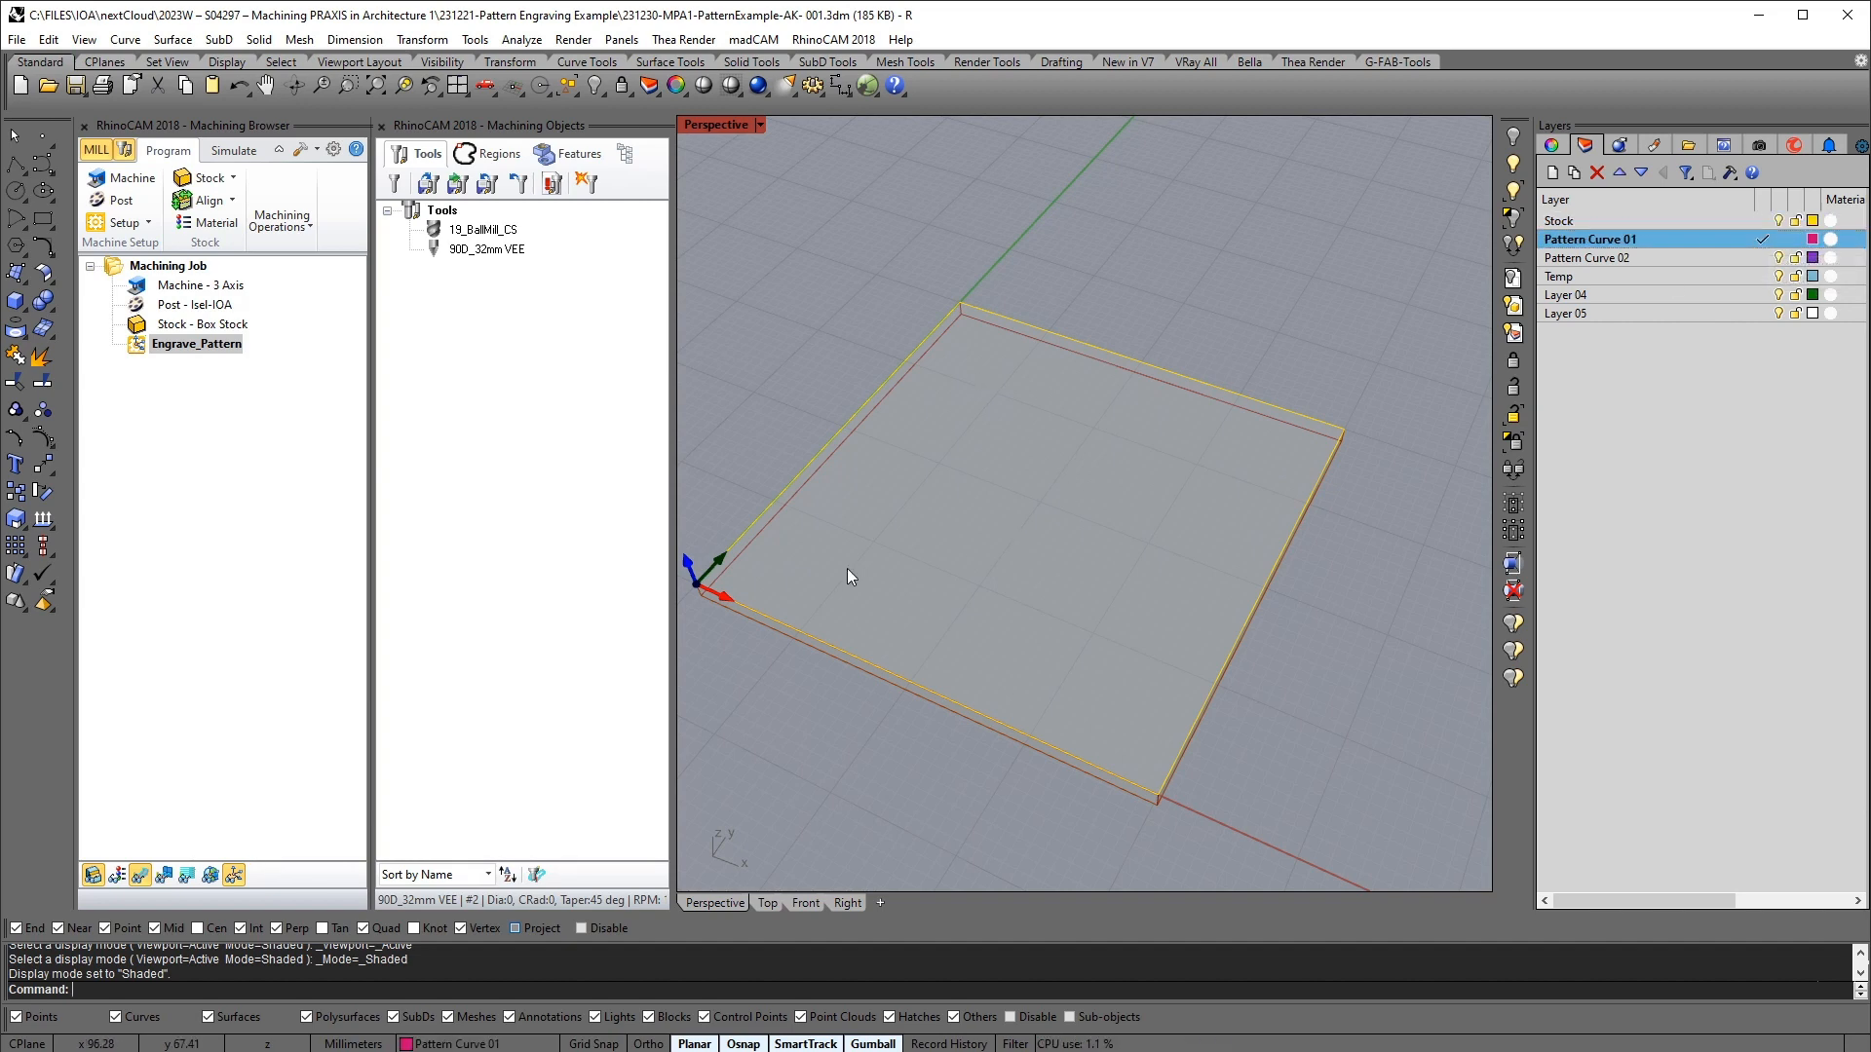
{"action": "right_click_drag", "start_coordinate": [845, 569], "coordinate": [1010, 481]}
{"action": "left_click", "coordinate": [1130, 633], "text": "ctrl+shift"}
{"action": "left_click", "coordinate": [997, 474]}
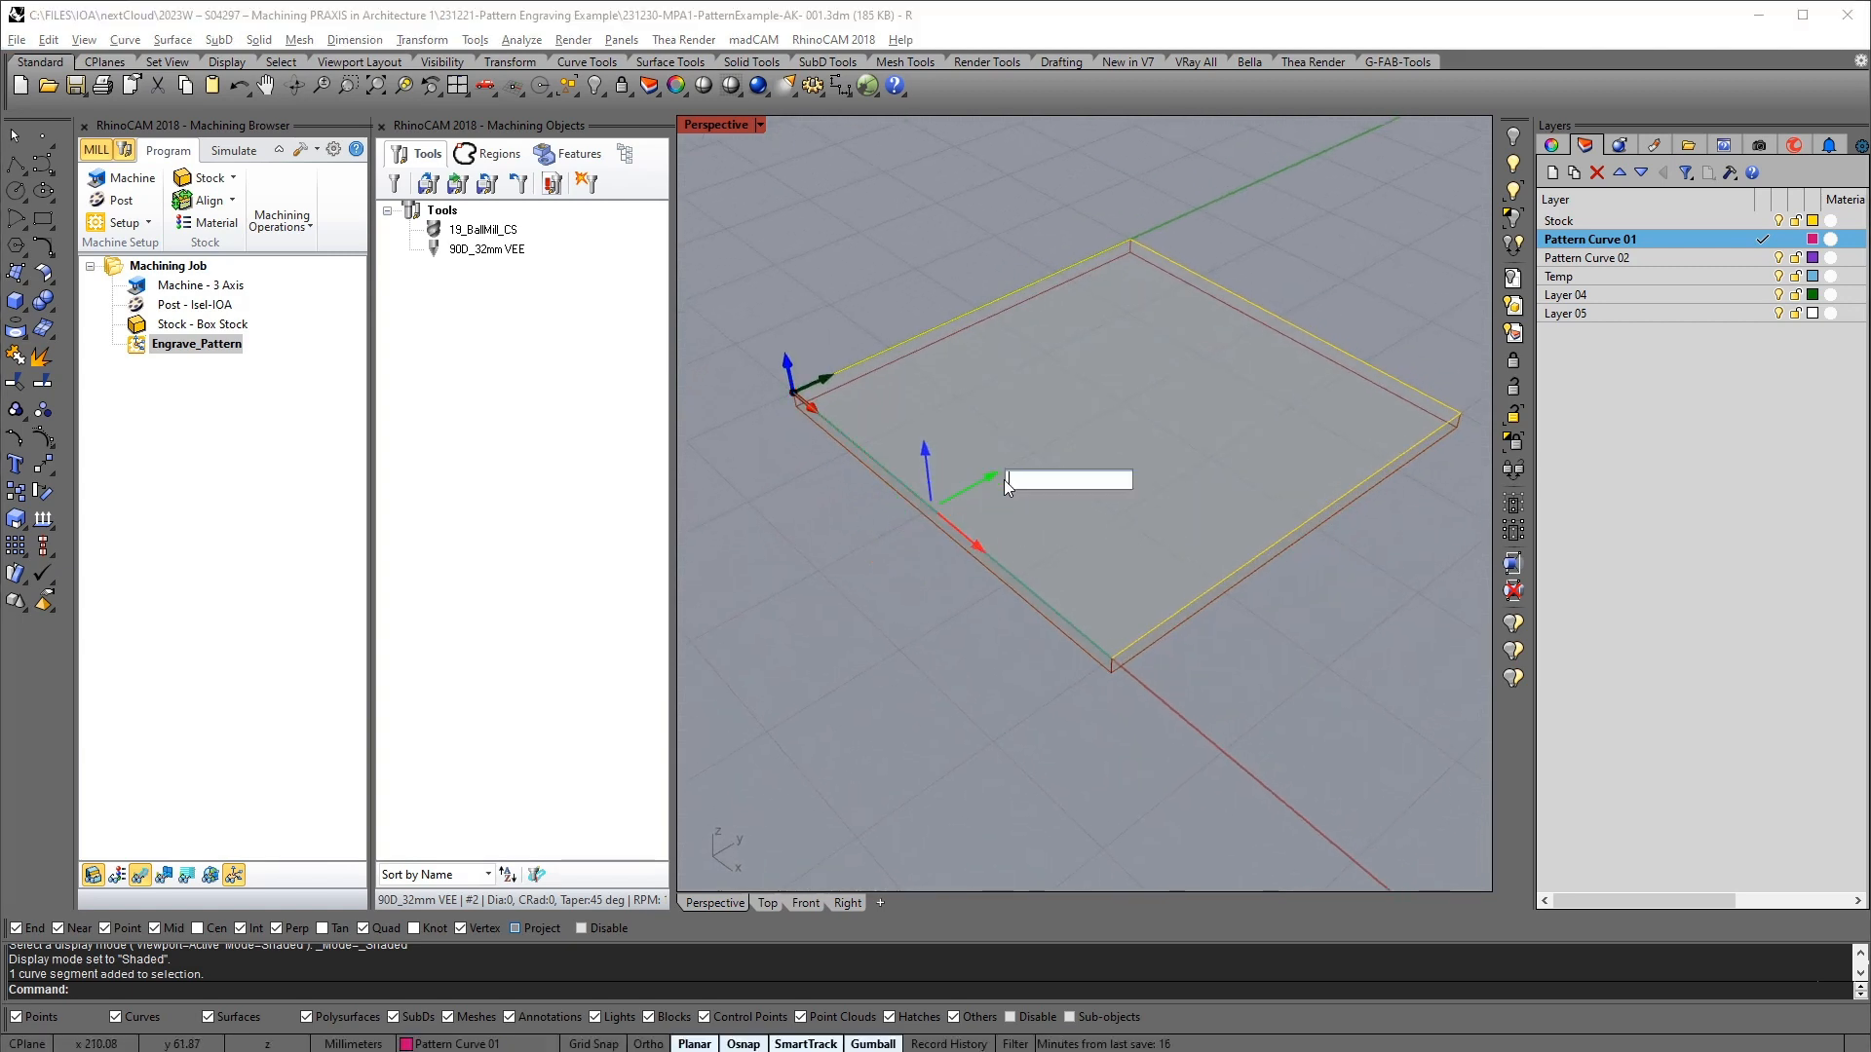
{"action": "type", "text": "100"}
{"action": "key", "text": "Return"}
{"action": "left_click", "coordinate": [1190, 456]}
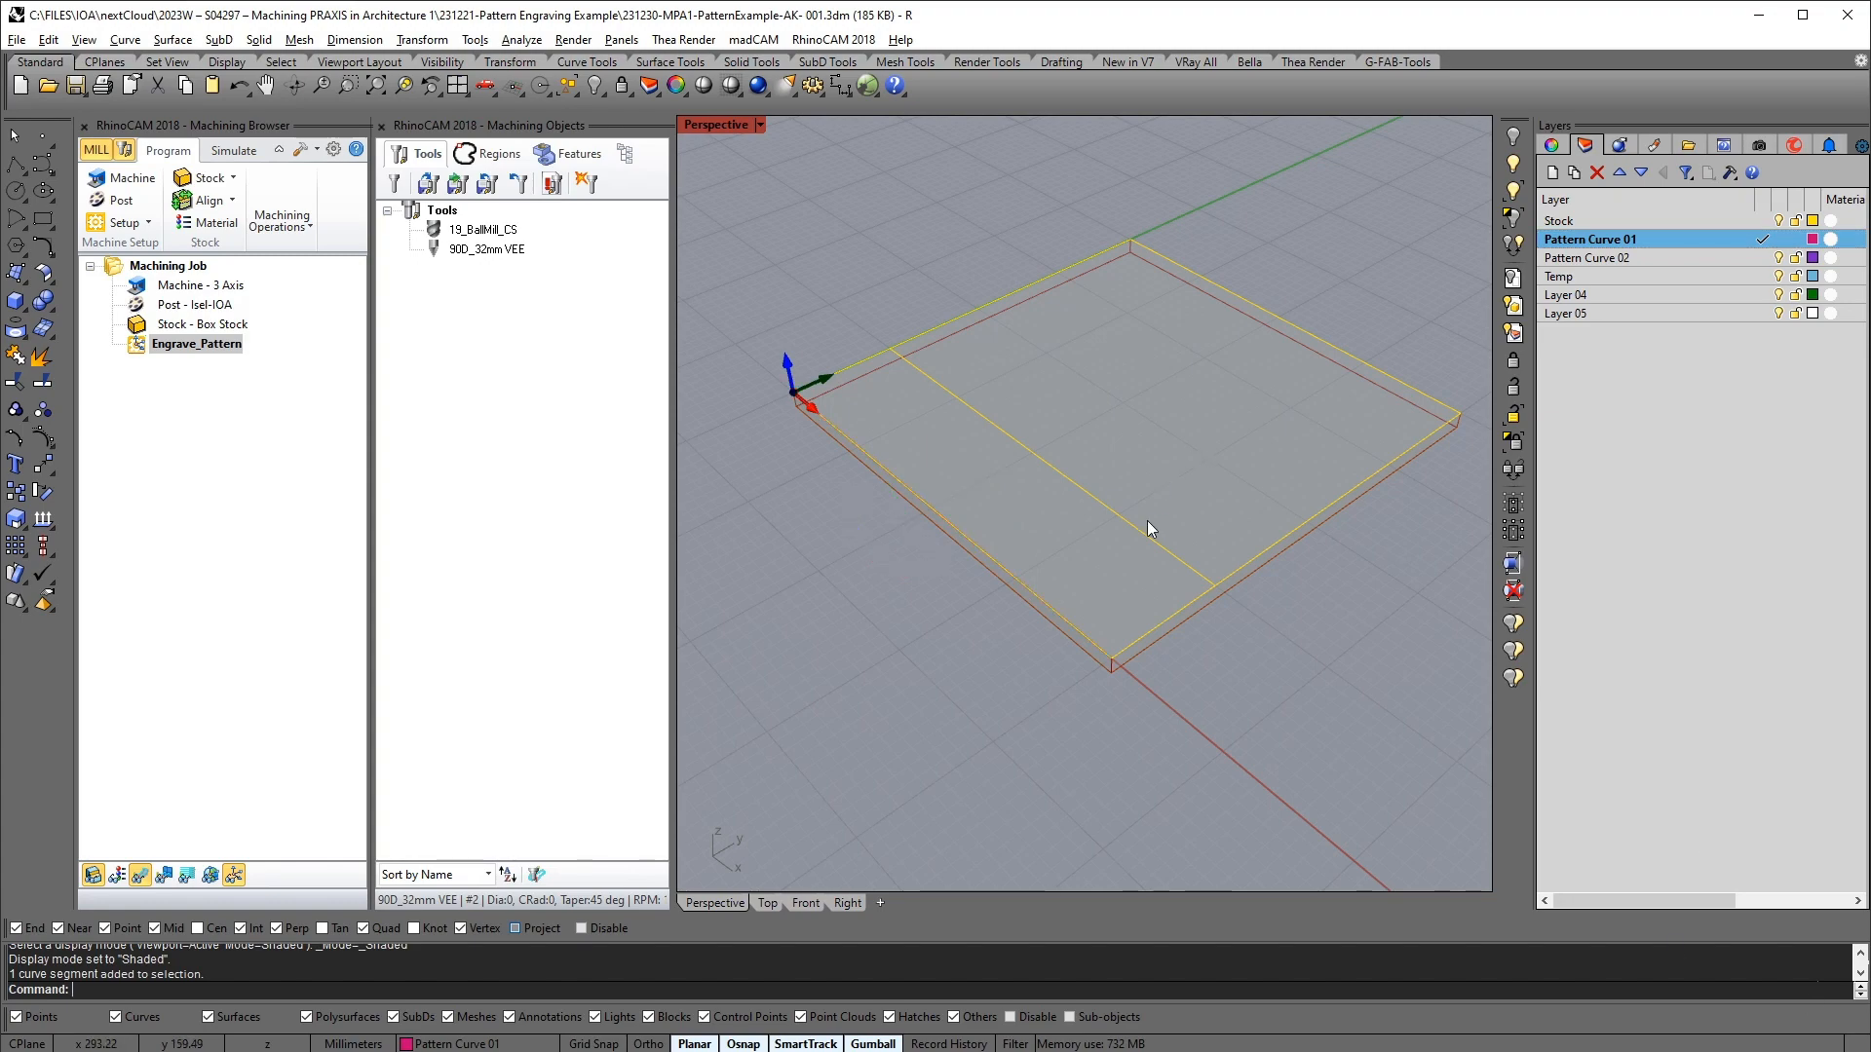
Move the copied edge line to the current layer, Pattern Curve 01
{"action": "left_click_drag", "start_coordinate": [1143, 566], "coordinate": [1148, 565]}
{"action": "type", "text": "qa"}
{"action": "key", "text": "Return"}
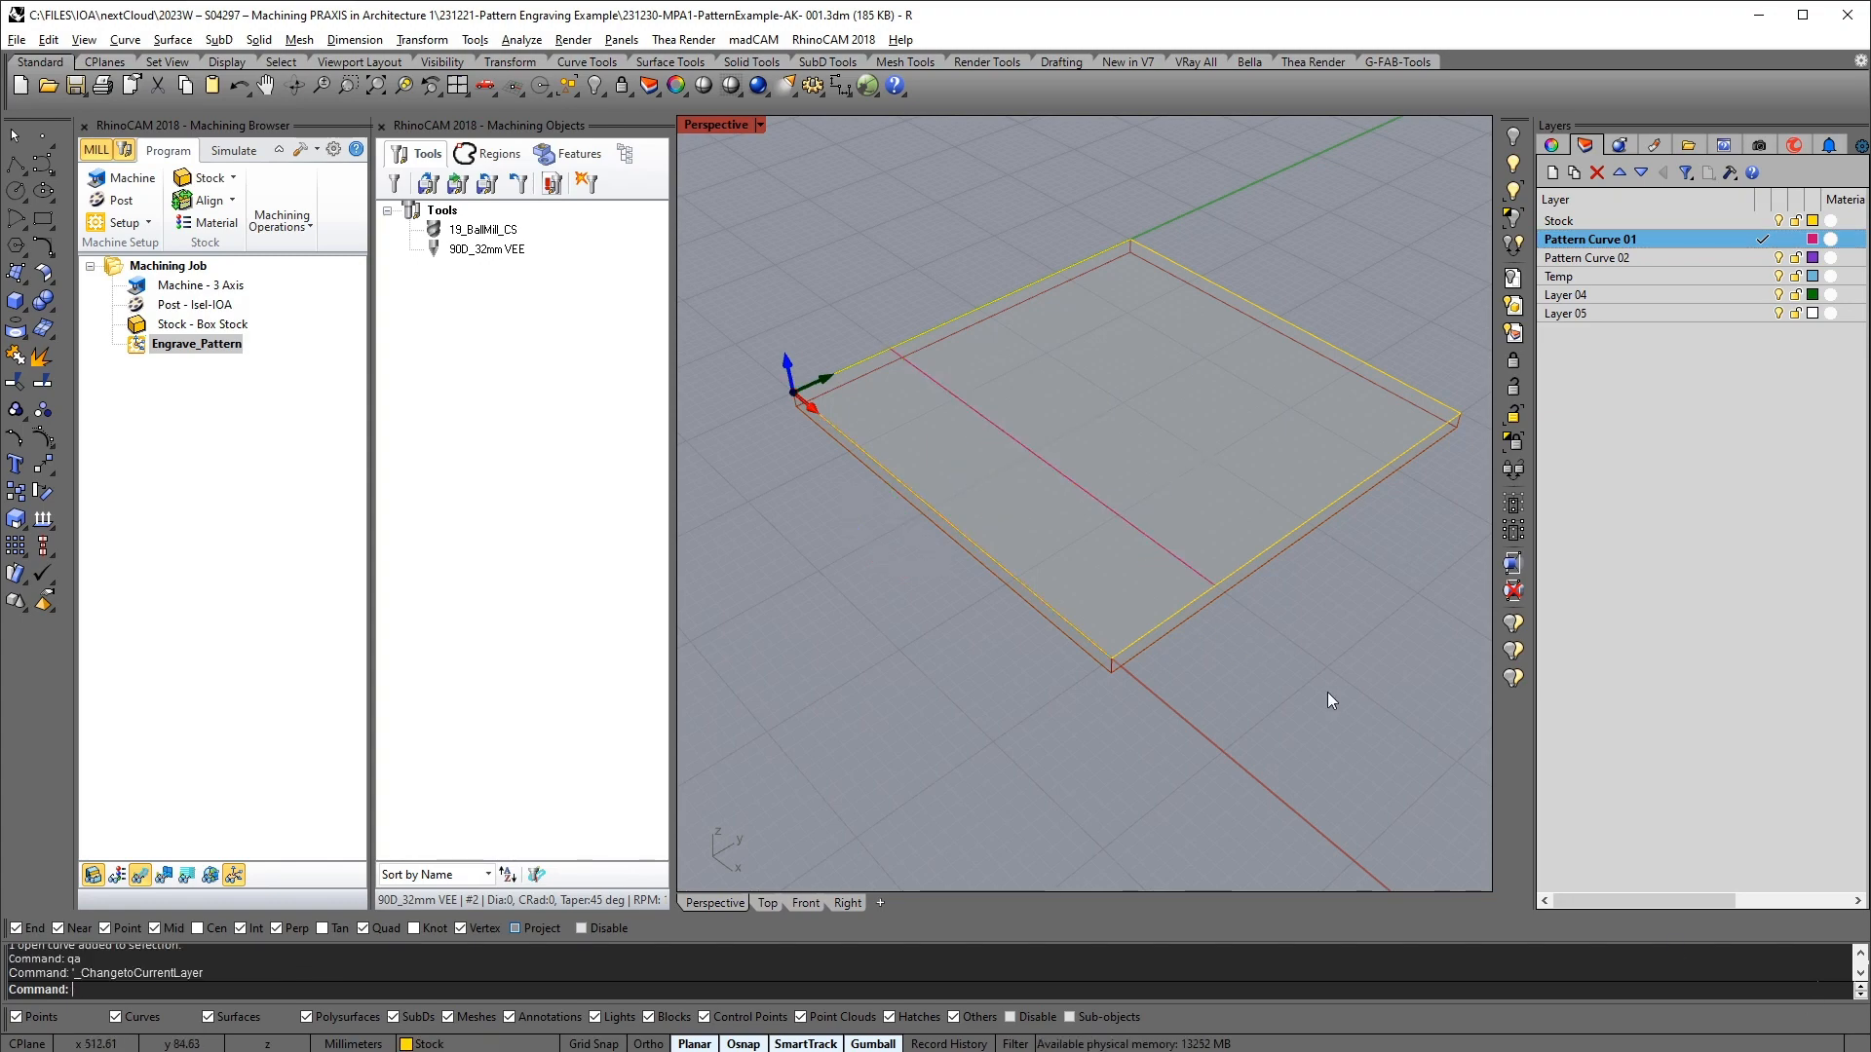
Copy the pattern line another 100 mm across the stock in the Y direction and clear the selection
{"action": "right_click_drag", "start_coordinate": [1324, 333], "coordinate": [1079, 487]}
{"action": "left_click_drag", "start_coordinate": [1015, 581], "coordinate": [1099, 504]}
{"action": "right_click_drag", "start_coordinate": [1099, 505], "coordinate": [1208, 565]}
{"action": "left_click", "coordinate": [1173, 575]}
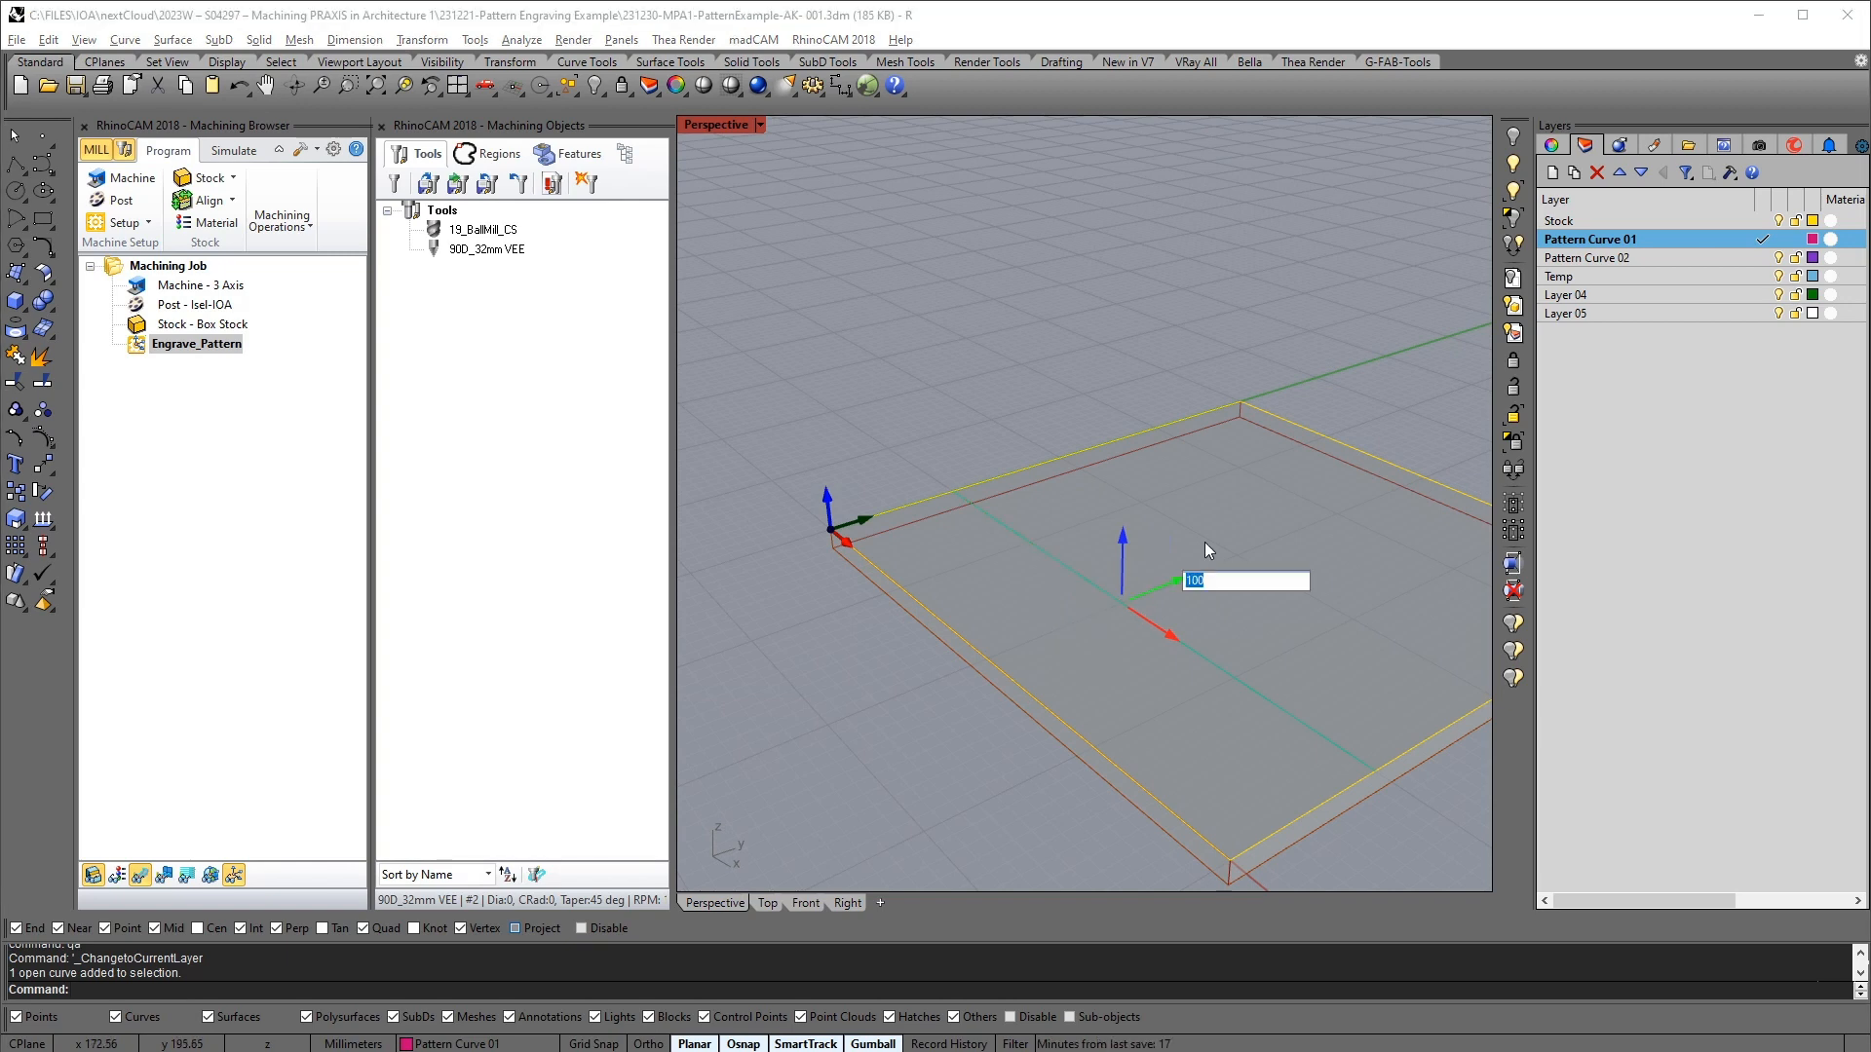
{"action": "type", "text": "100"}
{"action": "key", "text": "Return"}
{"action": "key", "text": "Escape"}
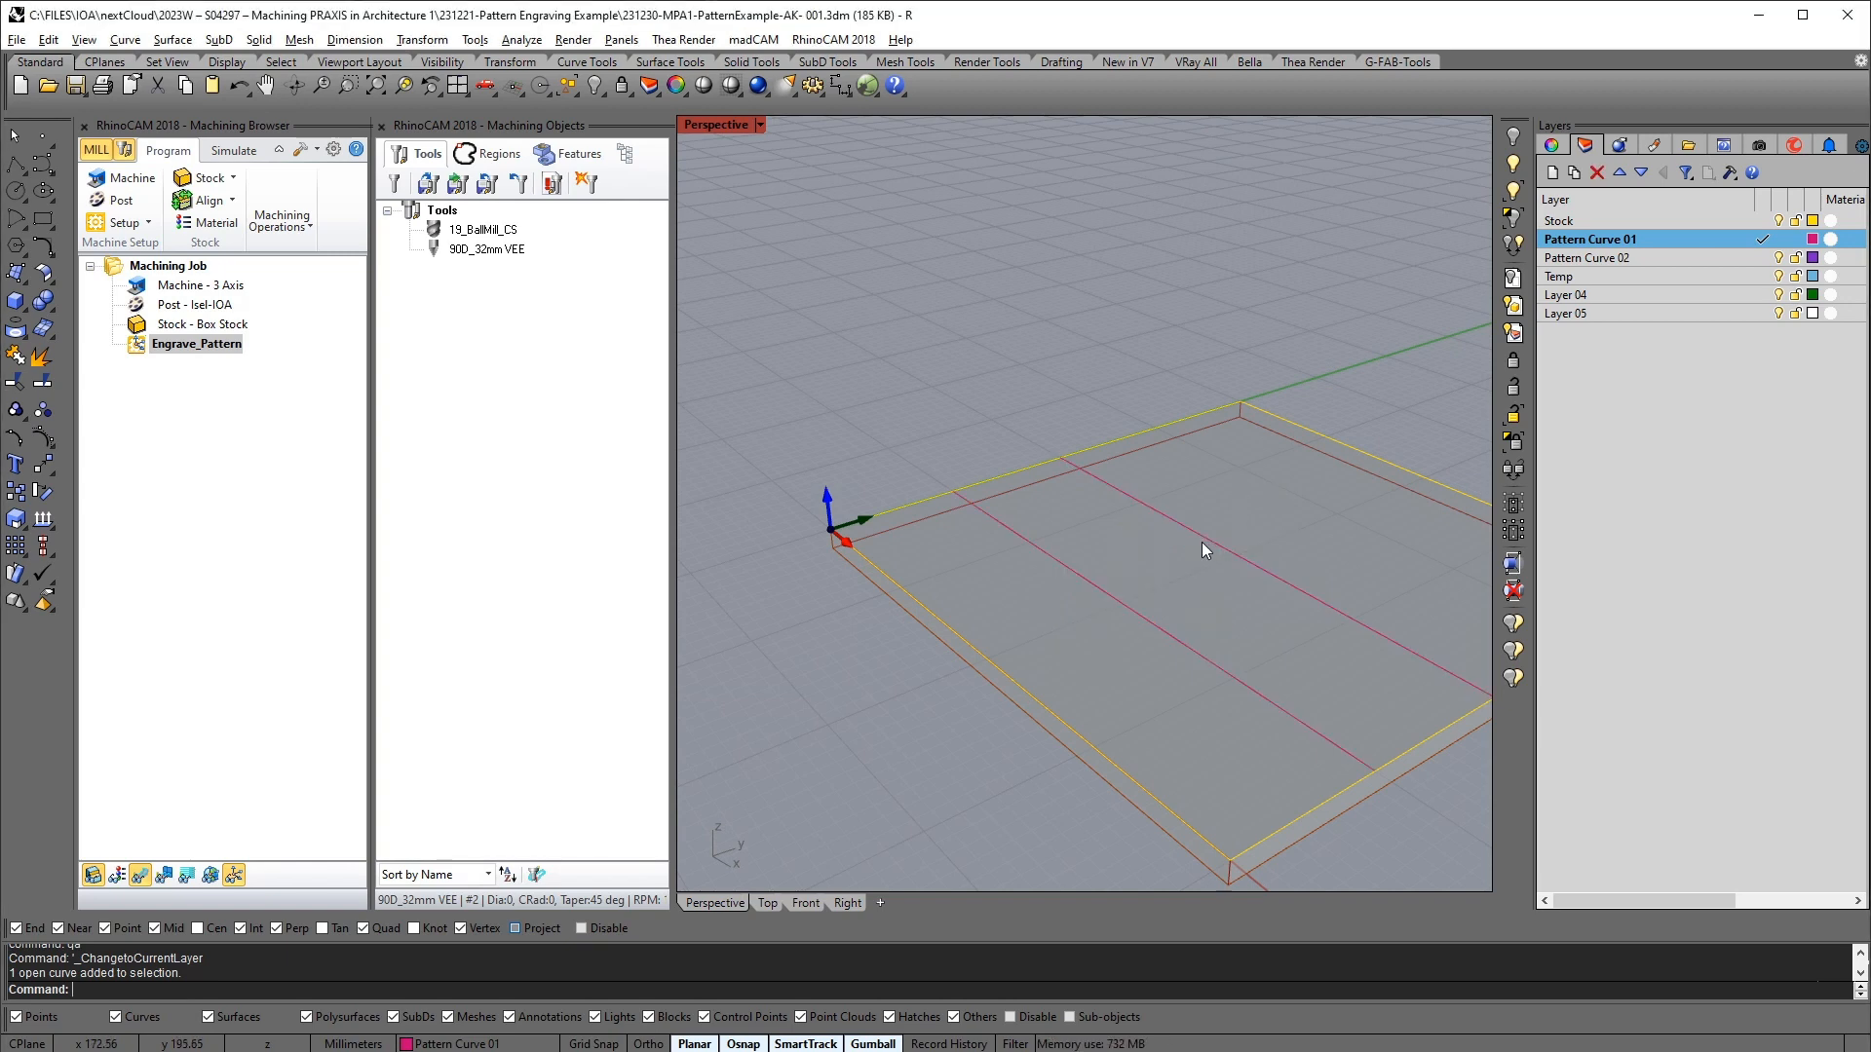
Add a 2-axis Engraving operation to the Engrave_Pattern setup with the pattern line nearest the origin as its machining region
{"action": "right_click_drag", "start_coordinate": [1204, 541], "coordinate": [1257, 602]}
{"action": "left_click", "coordinate": [199, 348]}
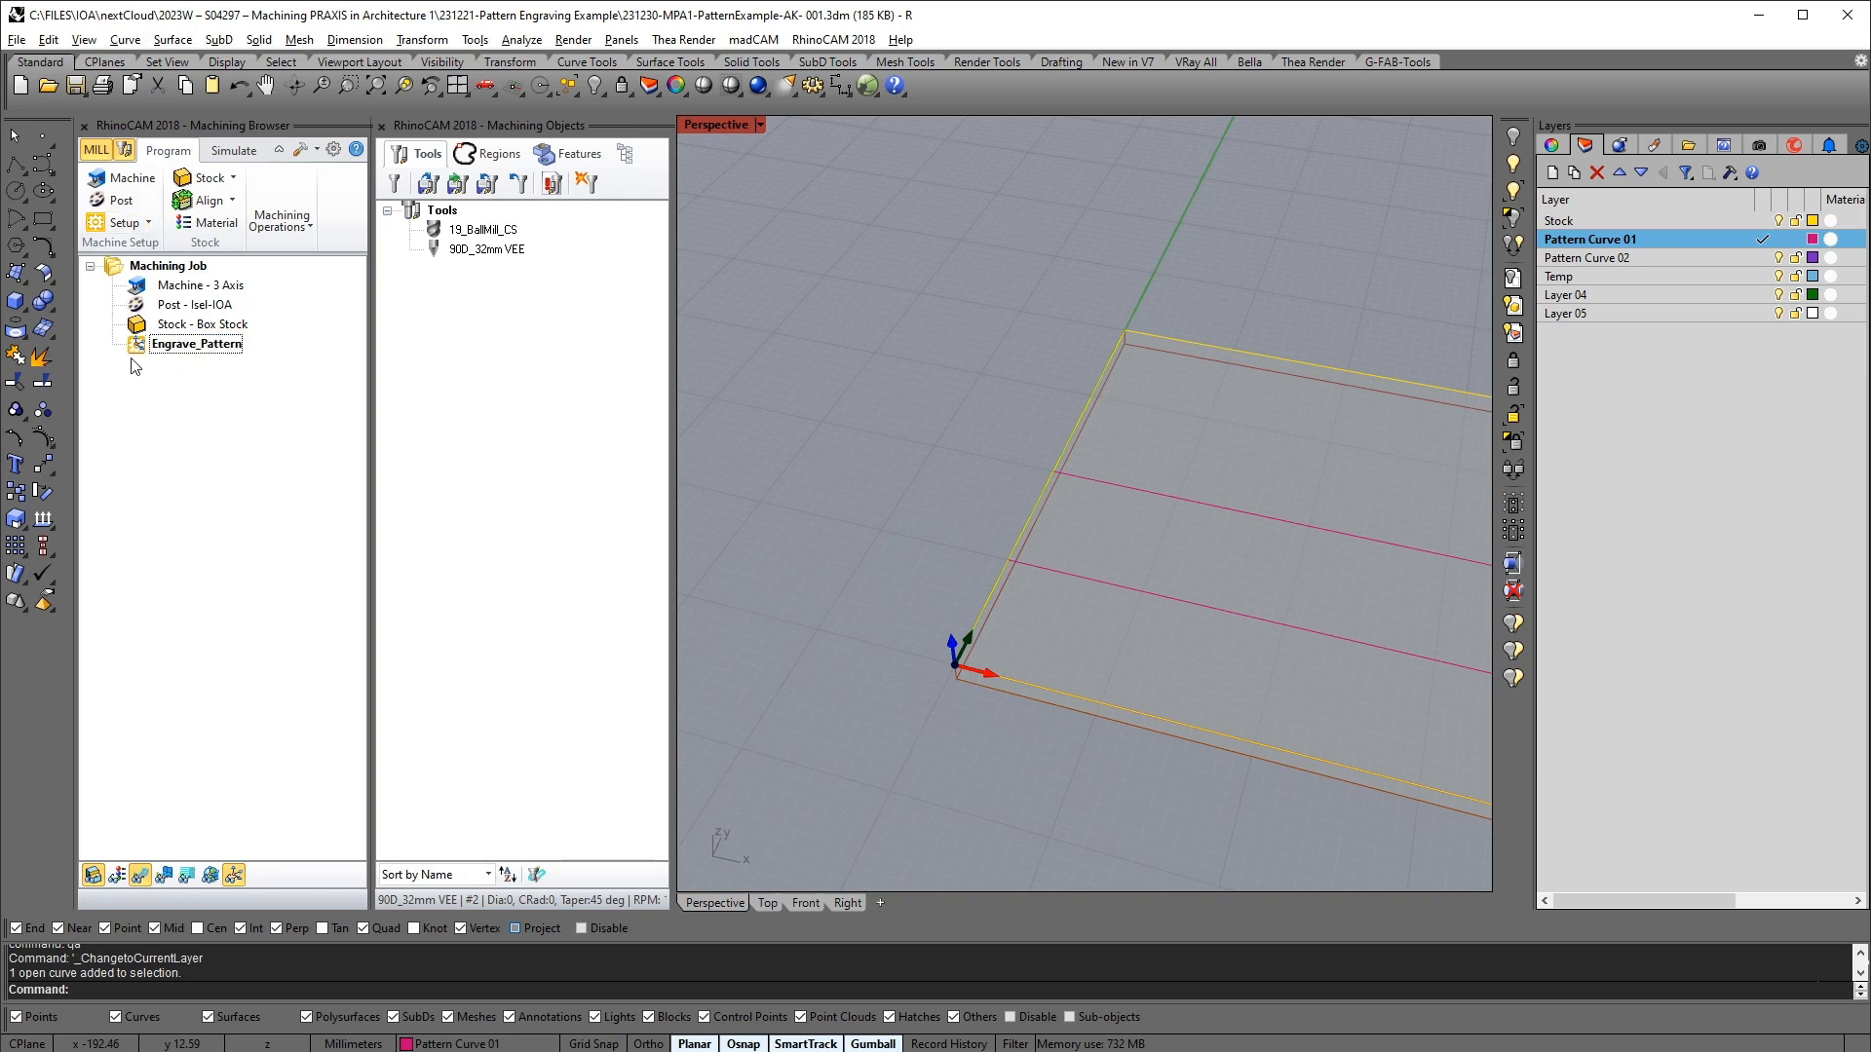
{"action": "left_click", "coordinate": [281, 220]}
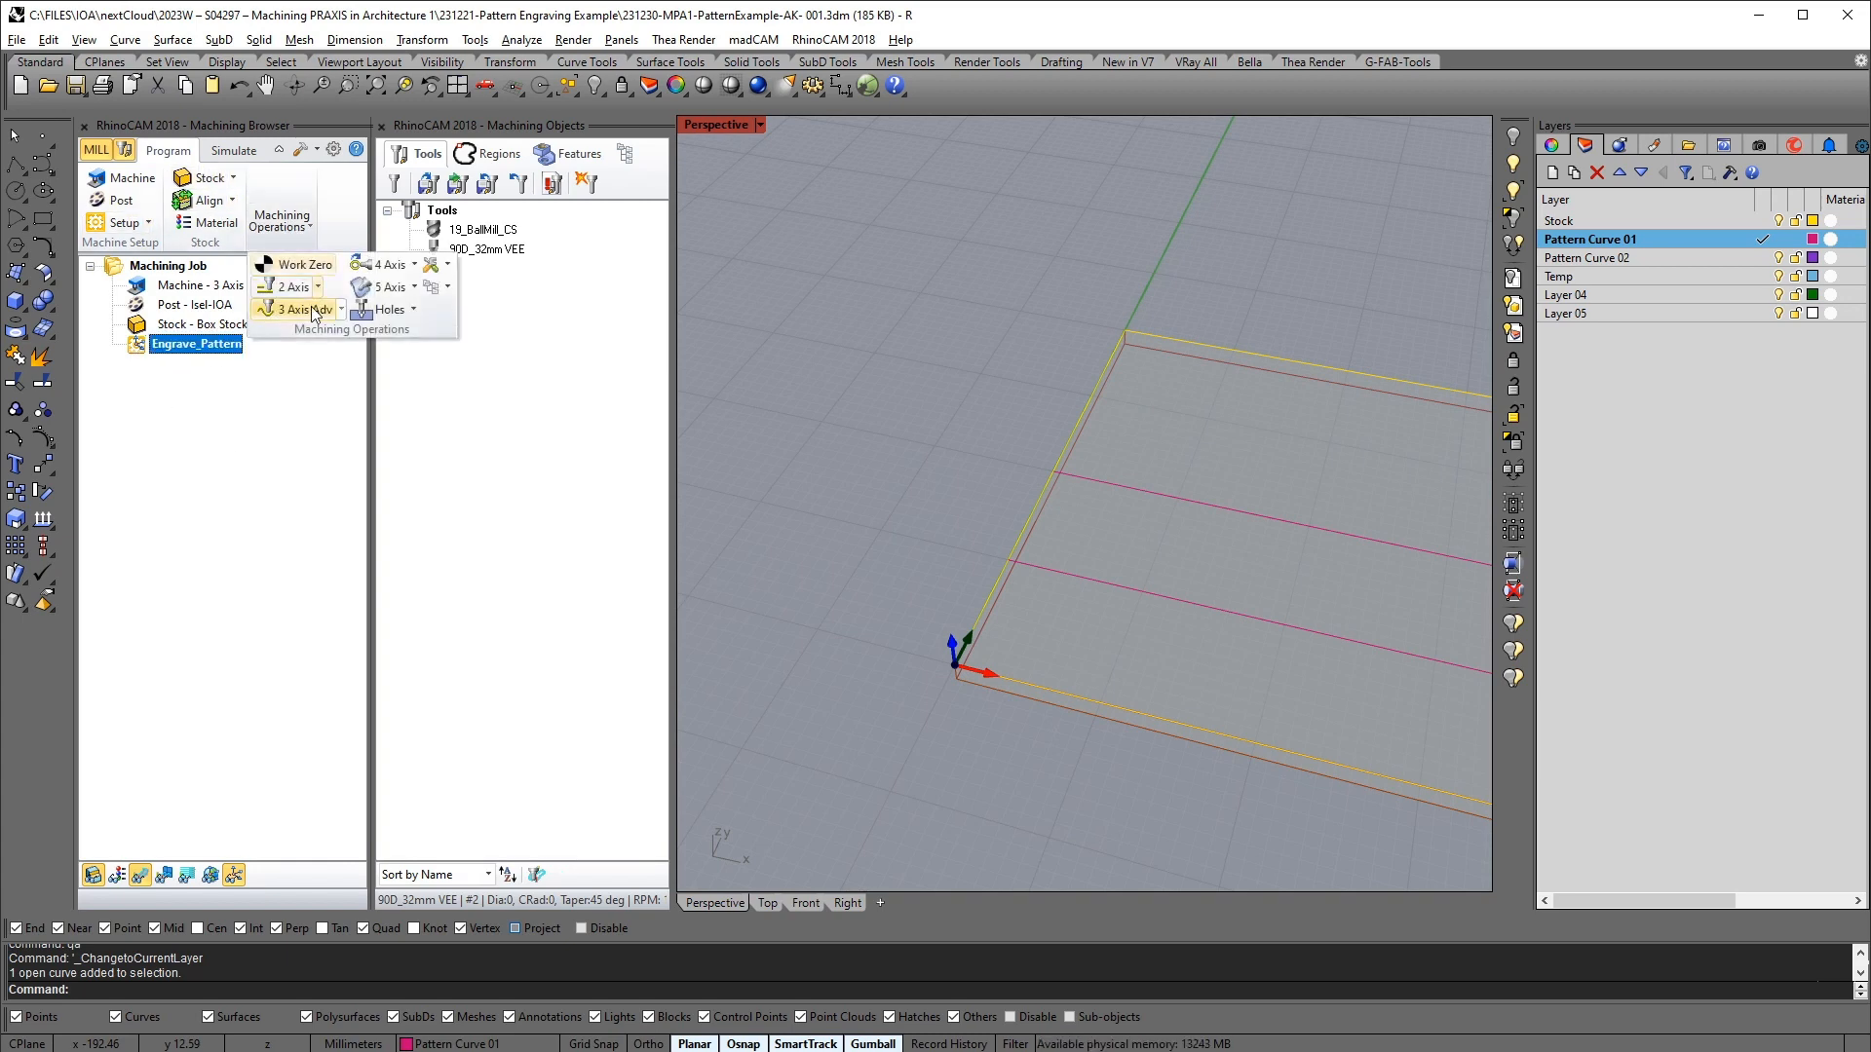
{"action": "left_click", "coordinate": [302, 291]}
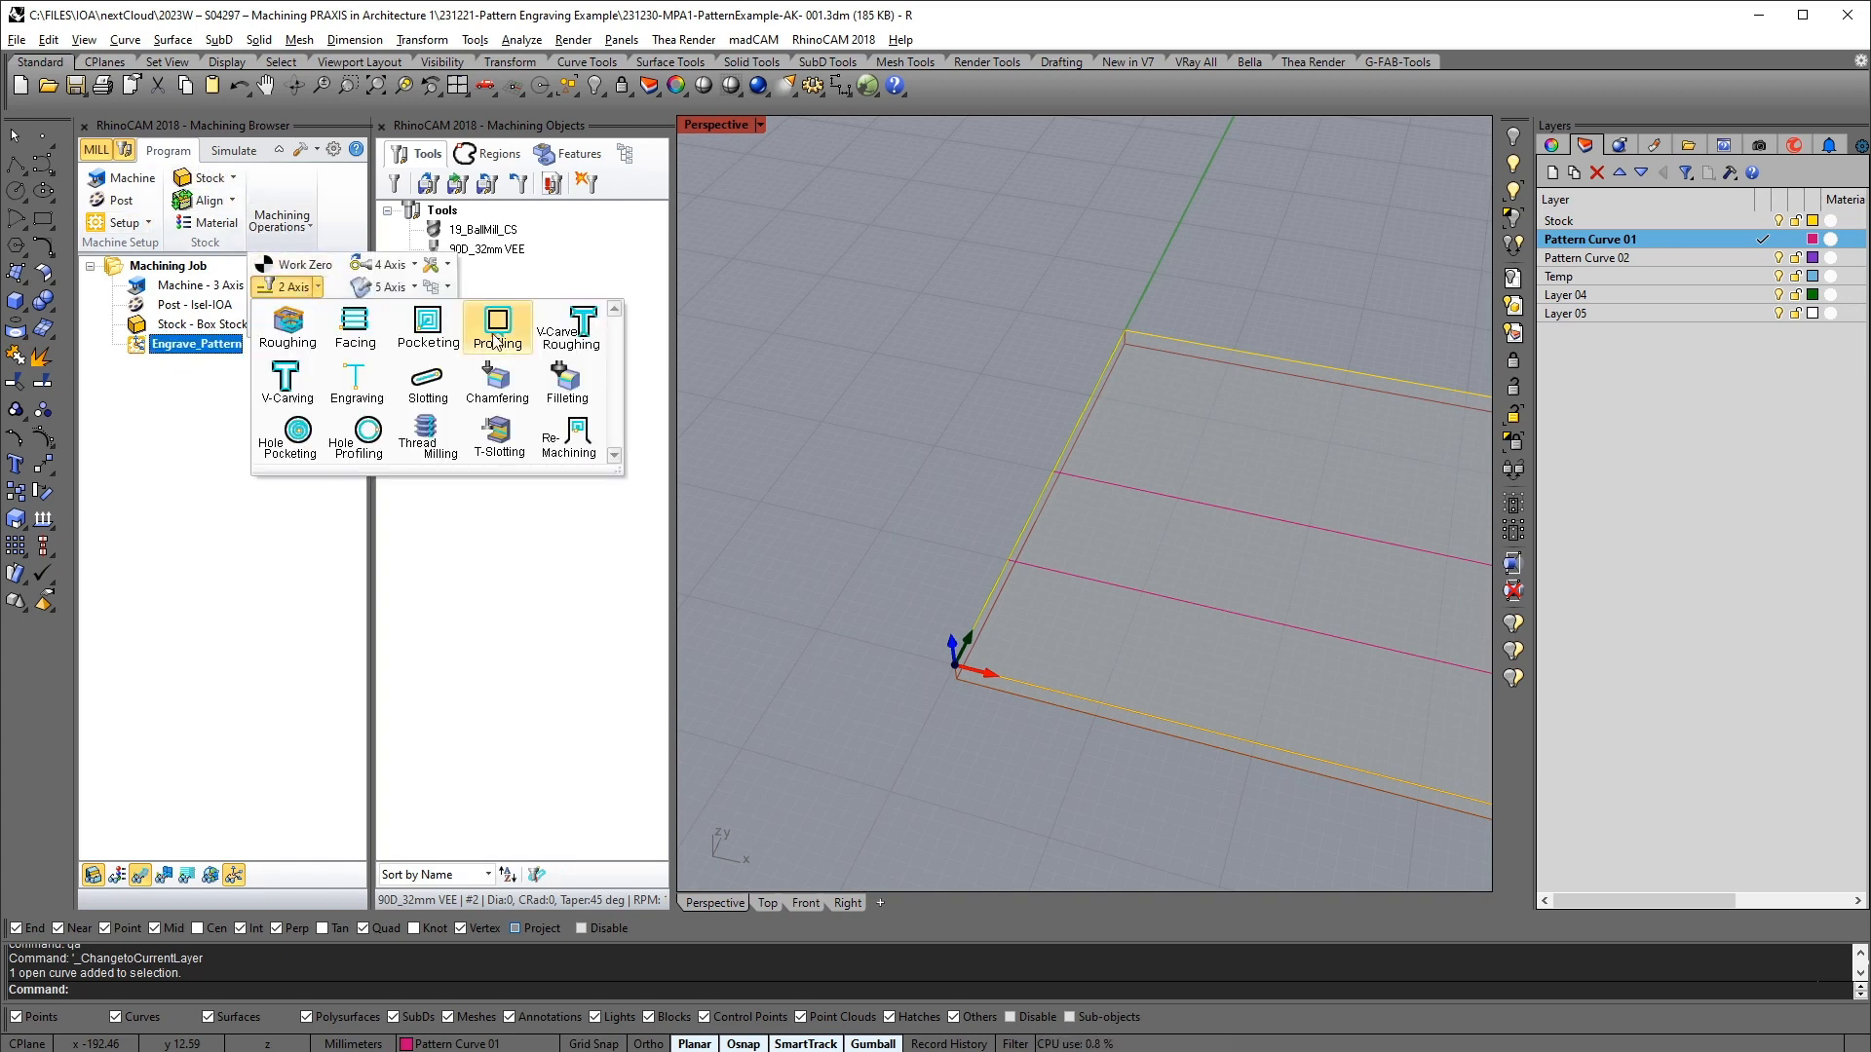
{"action": "left_click", "coordinate": [355, 382]}
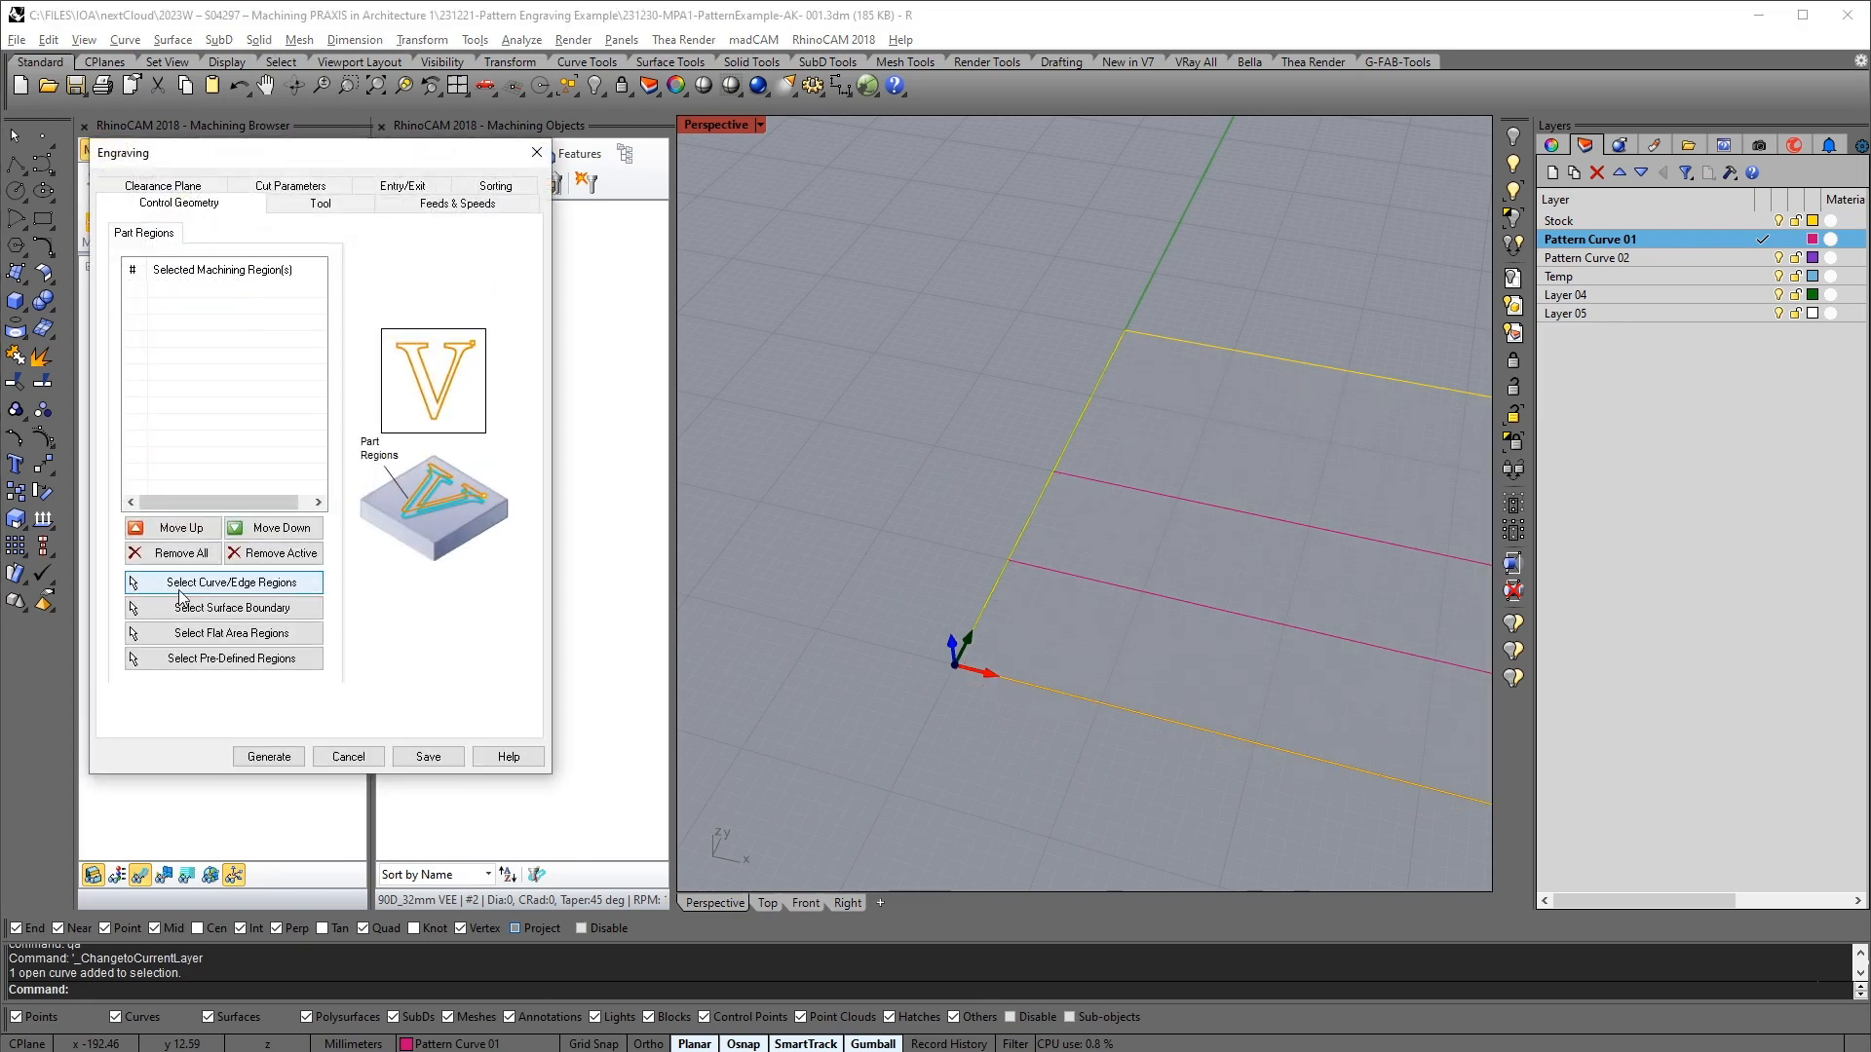
{"action": "left_click", "coordinate": [290, 584]}
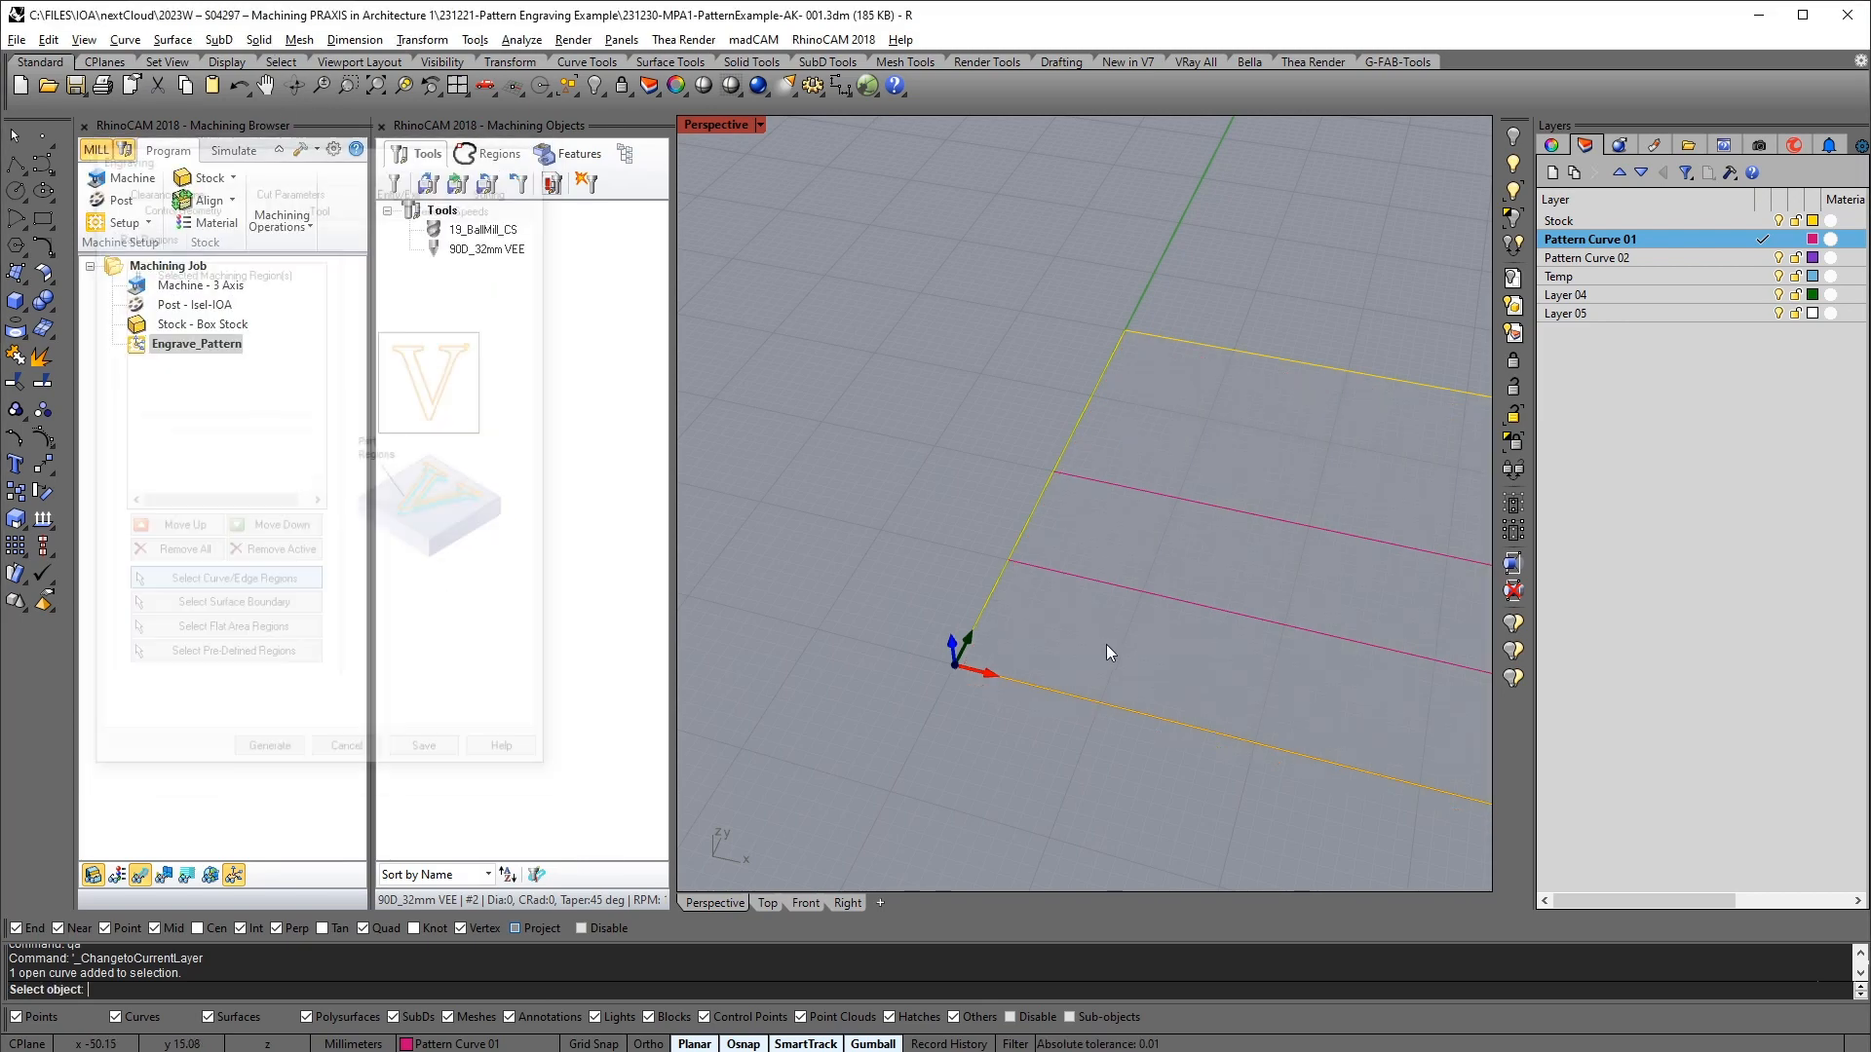
{"action": "left_click", "coordinate": [1109, 583]}
{"action": "key", "text": "Return"}
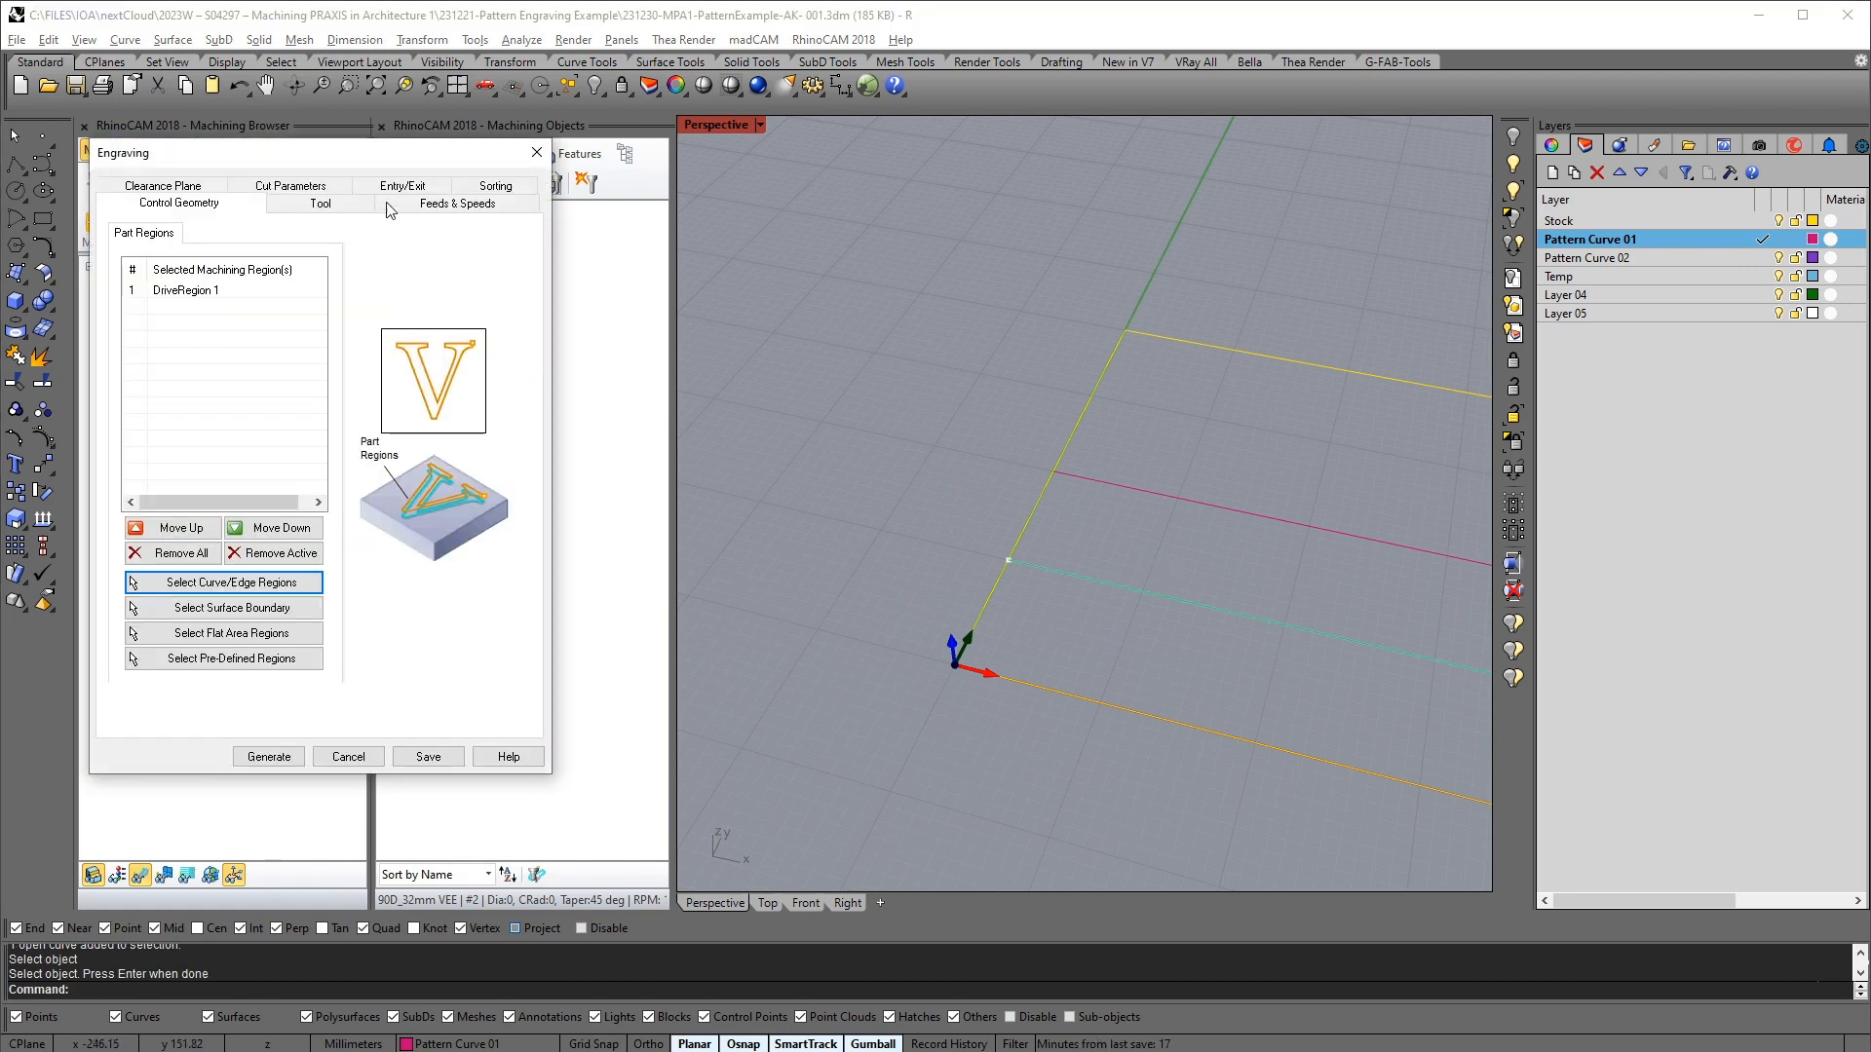
Assign the 19_BallMill_CS tool to the engraving and load the feeds and speeds from the tool, giving 12000 RPM
{"action": "left_click", "coordinate": [290, 212]}
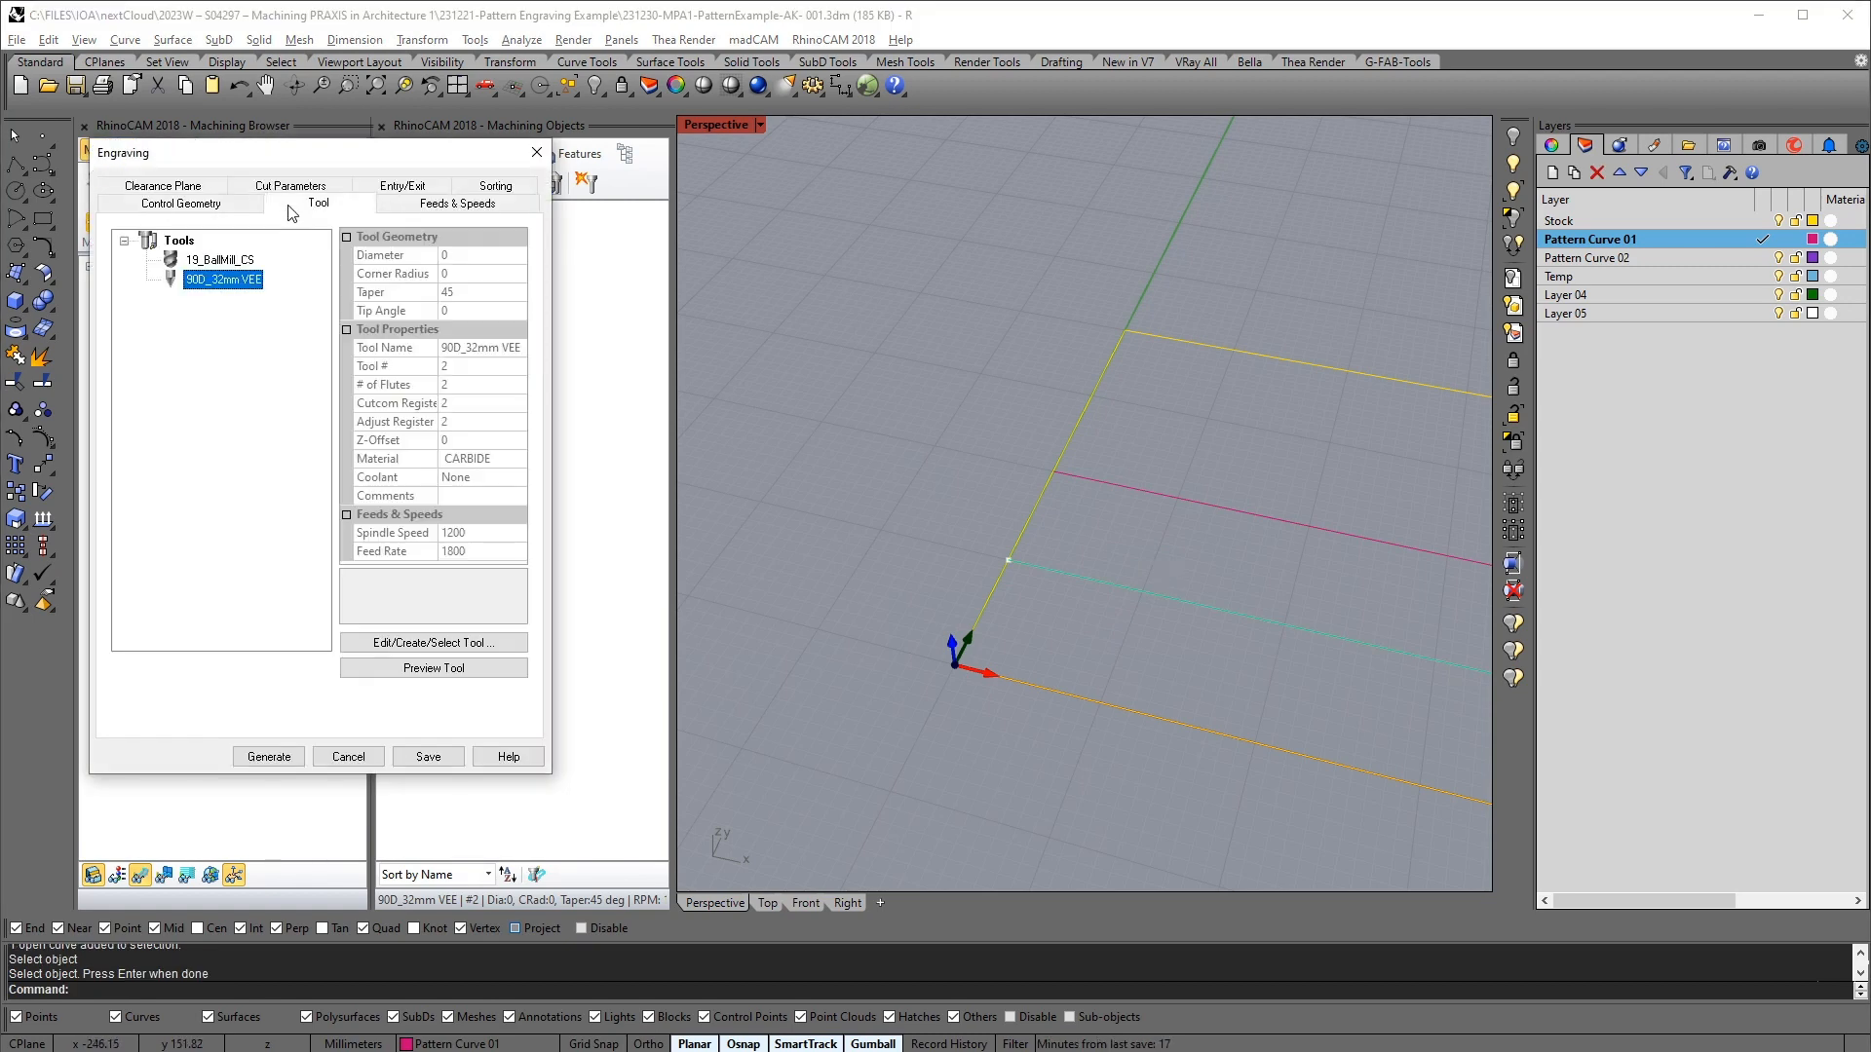
{"action": "left_click", "coordinate": [215, 261]}
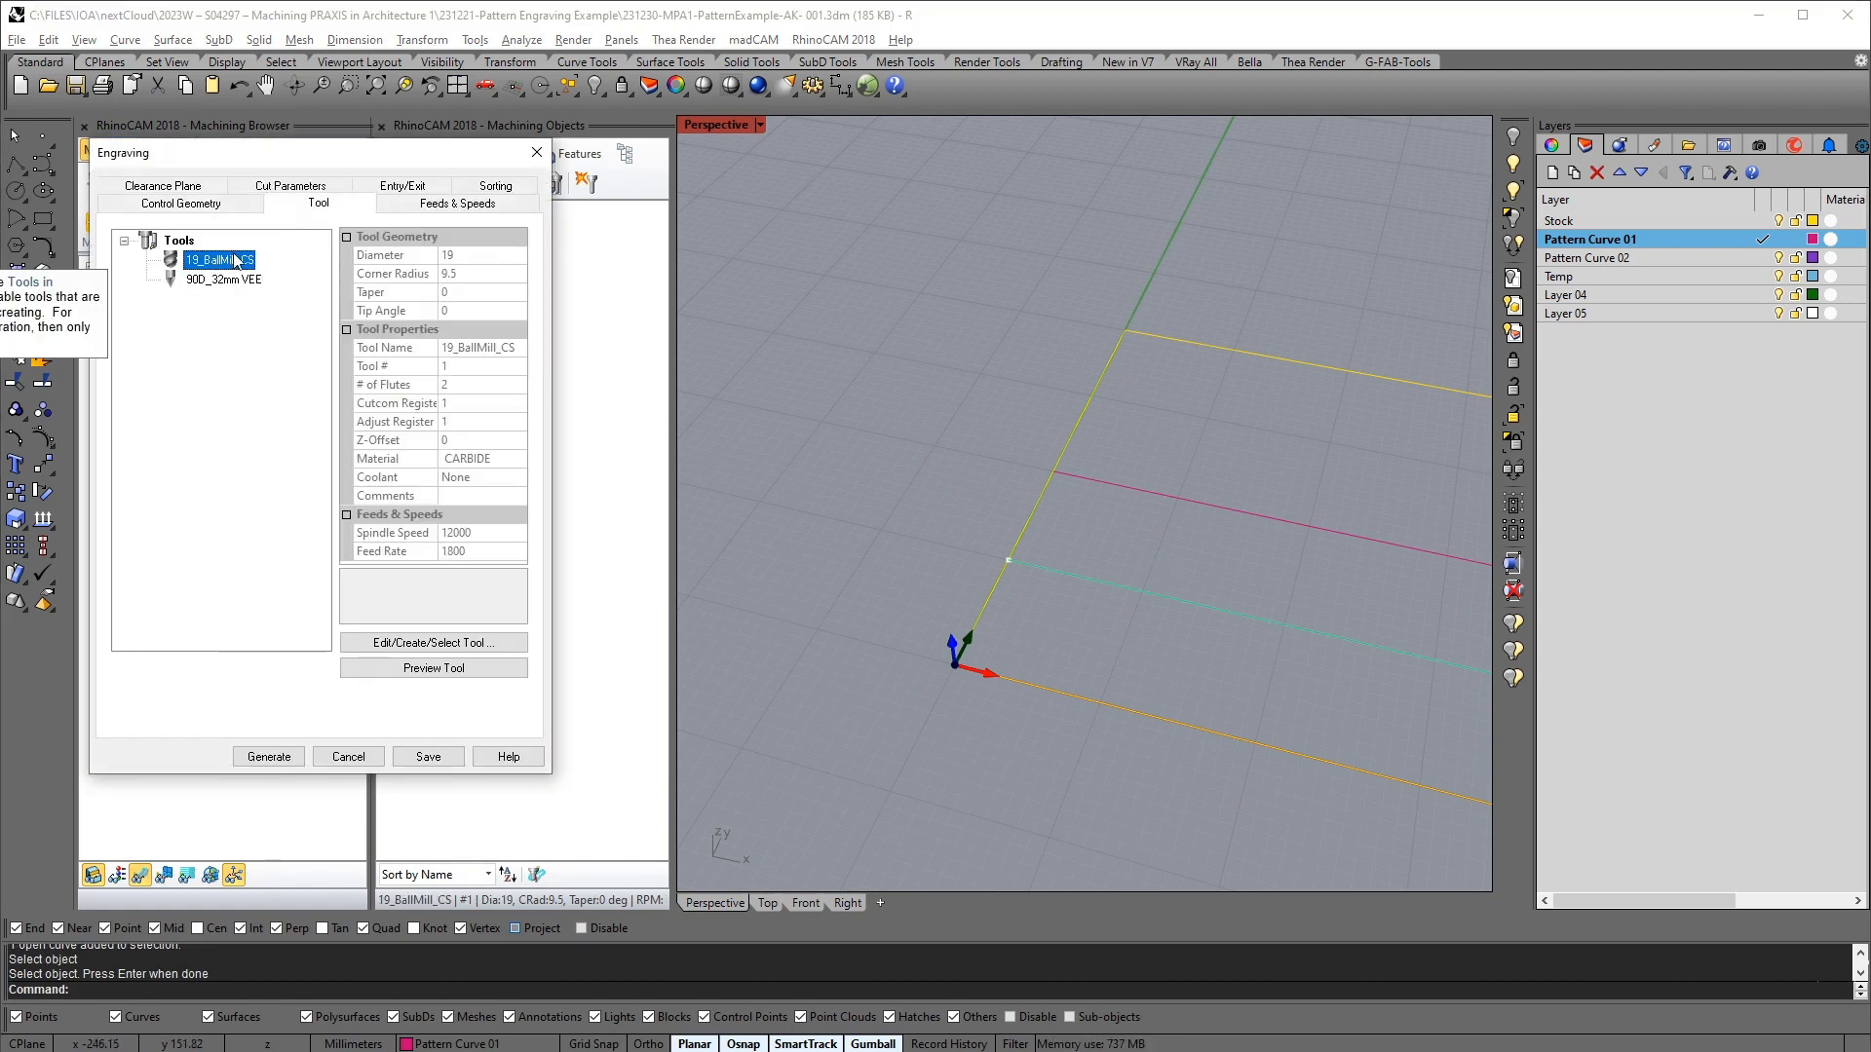
{"action": "left_click", "coordinate": [410, 206]}
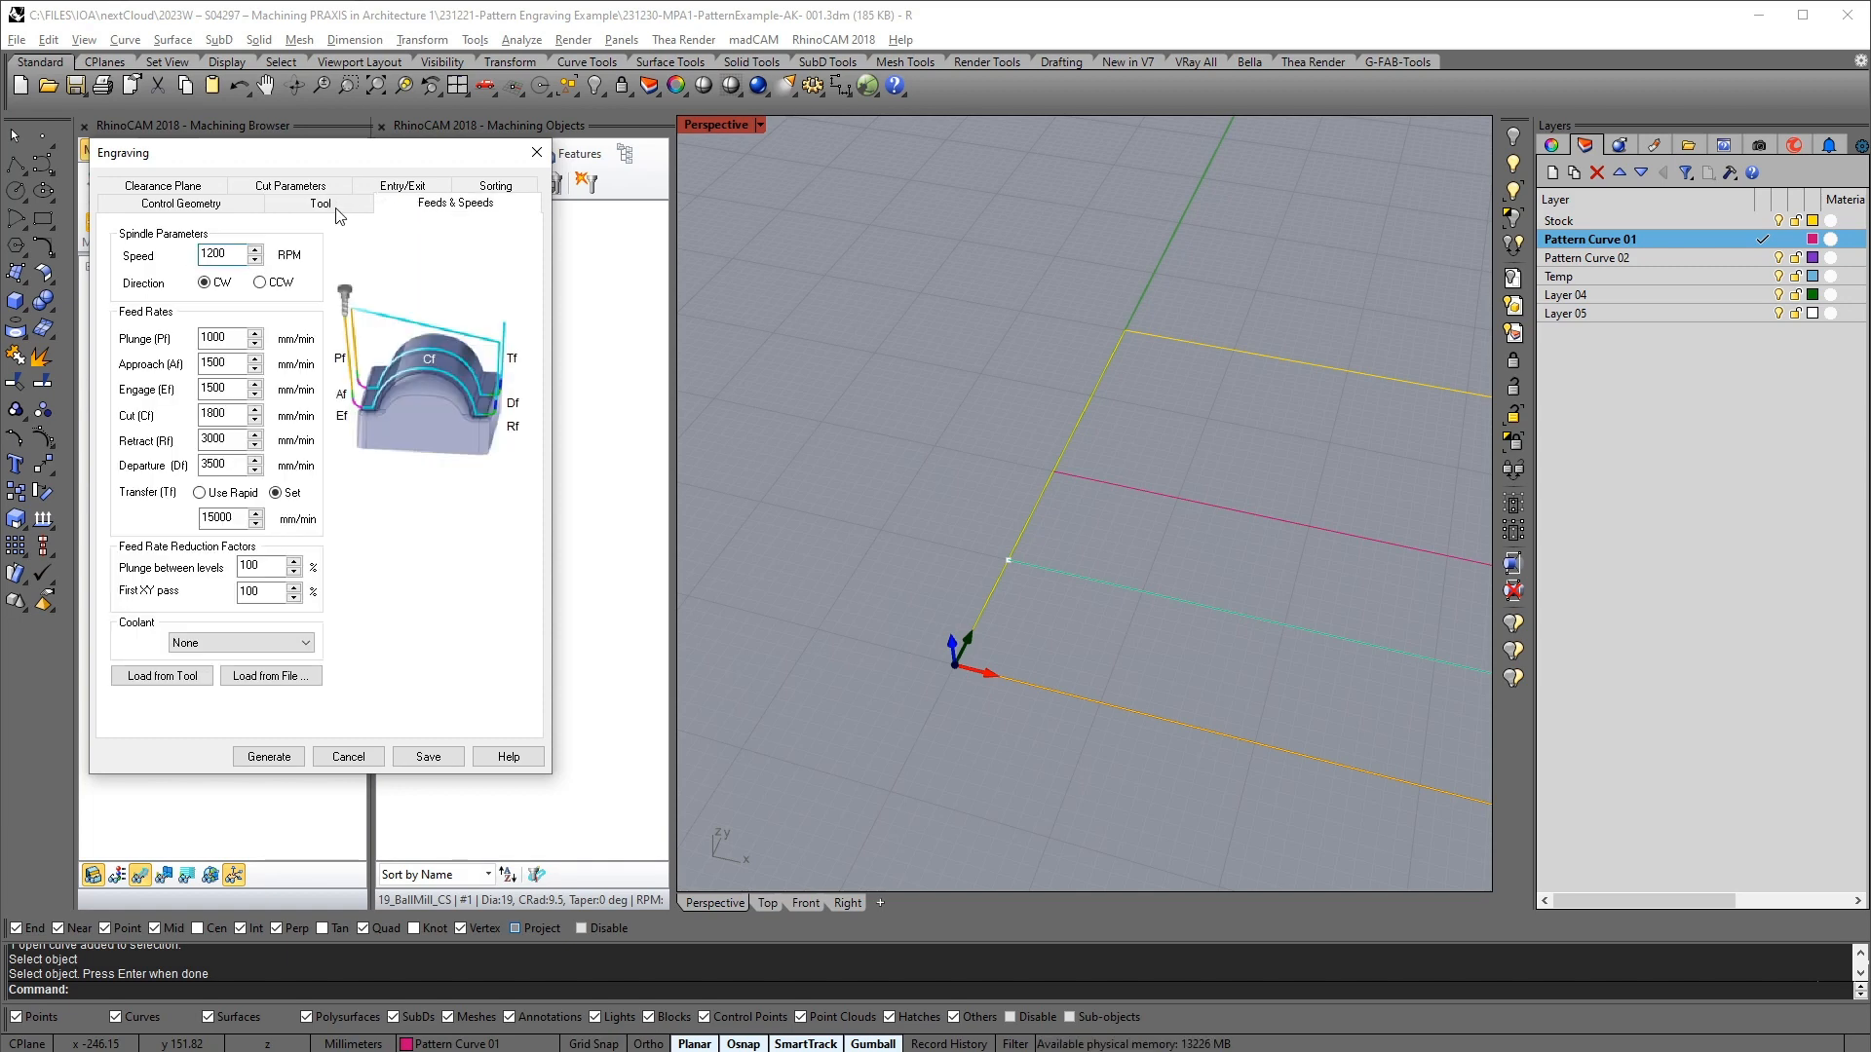
{"action": "type", "text": "0"}
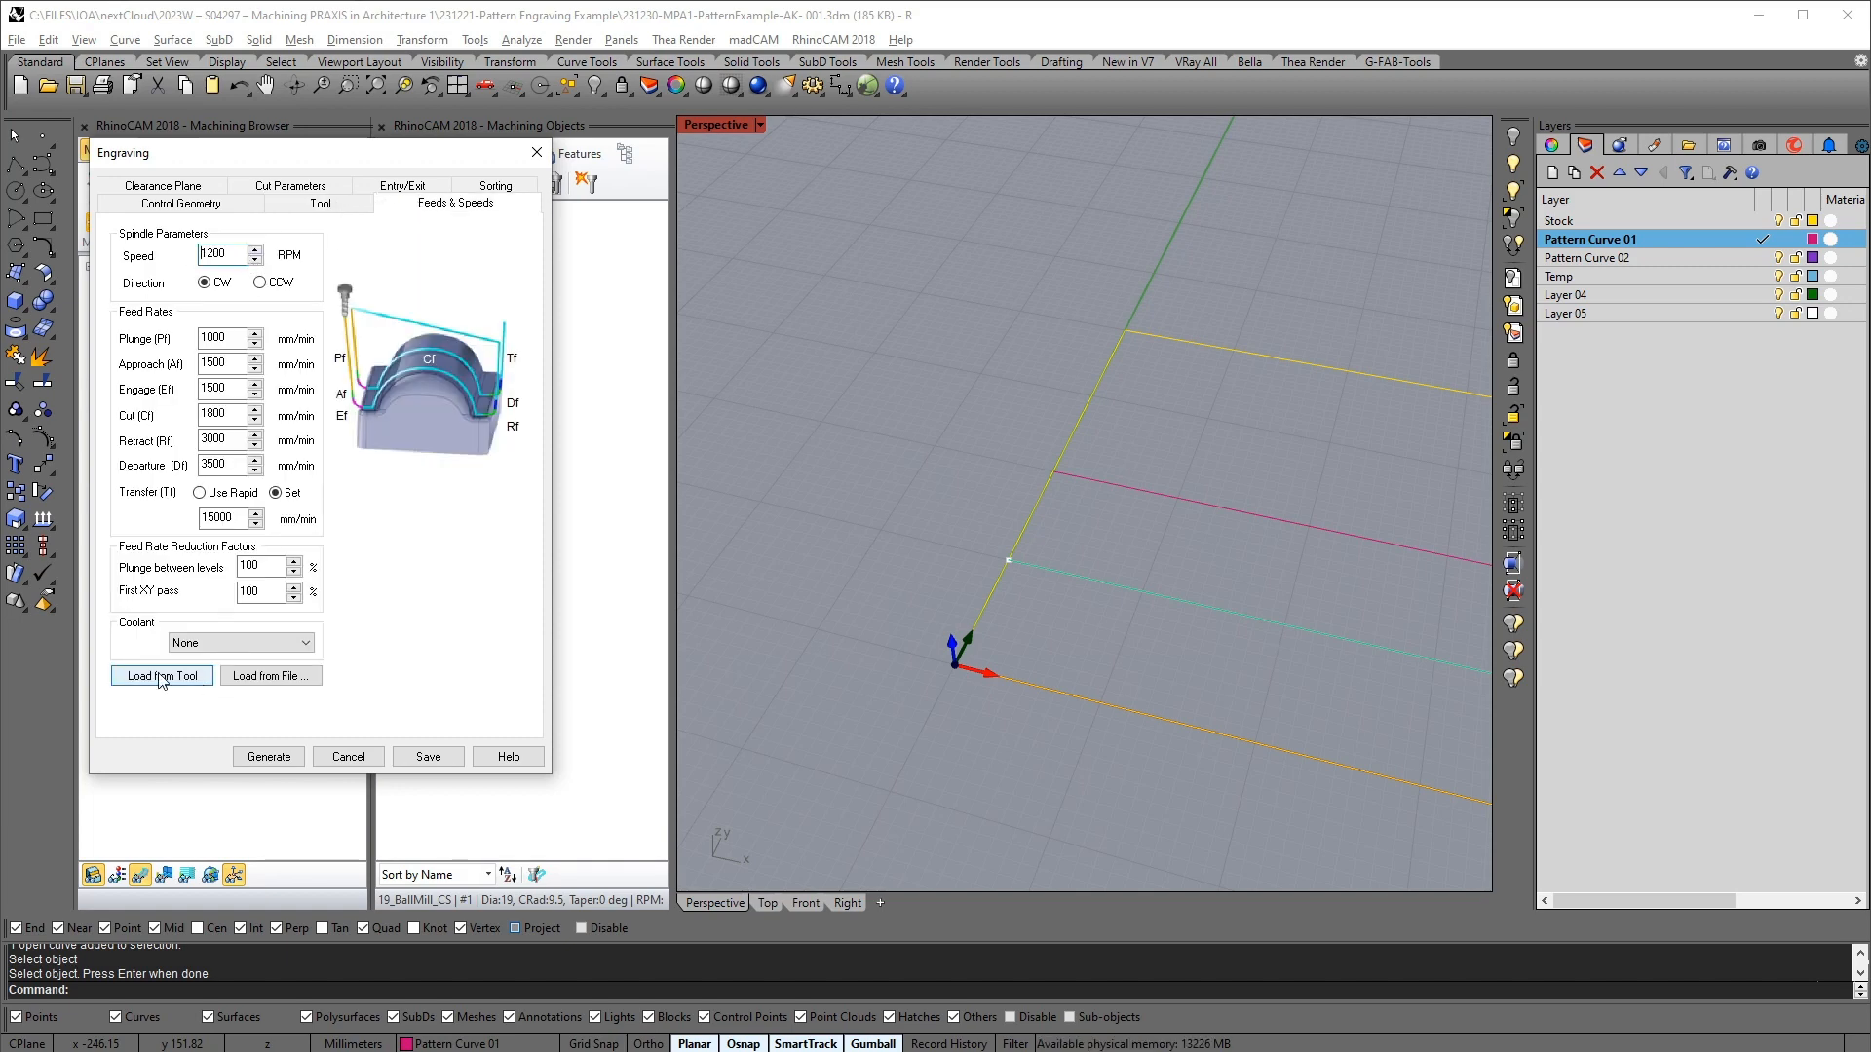
Review the engraving's sorting, entry/exit and cut parameters and save the operation with the cut geometry located at the top
{"action": "left_click", "coordinate": [499, 187]}
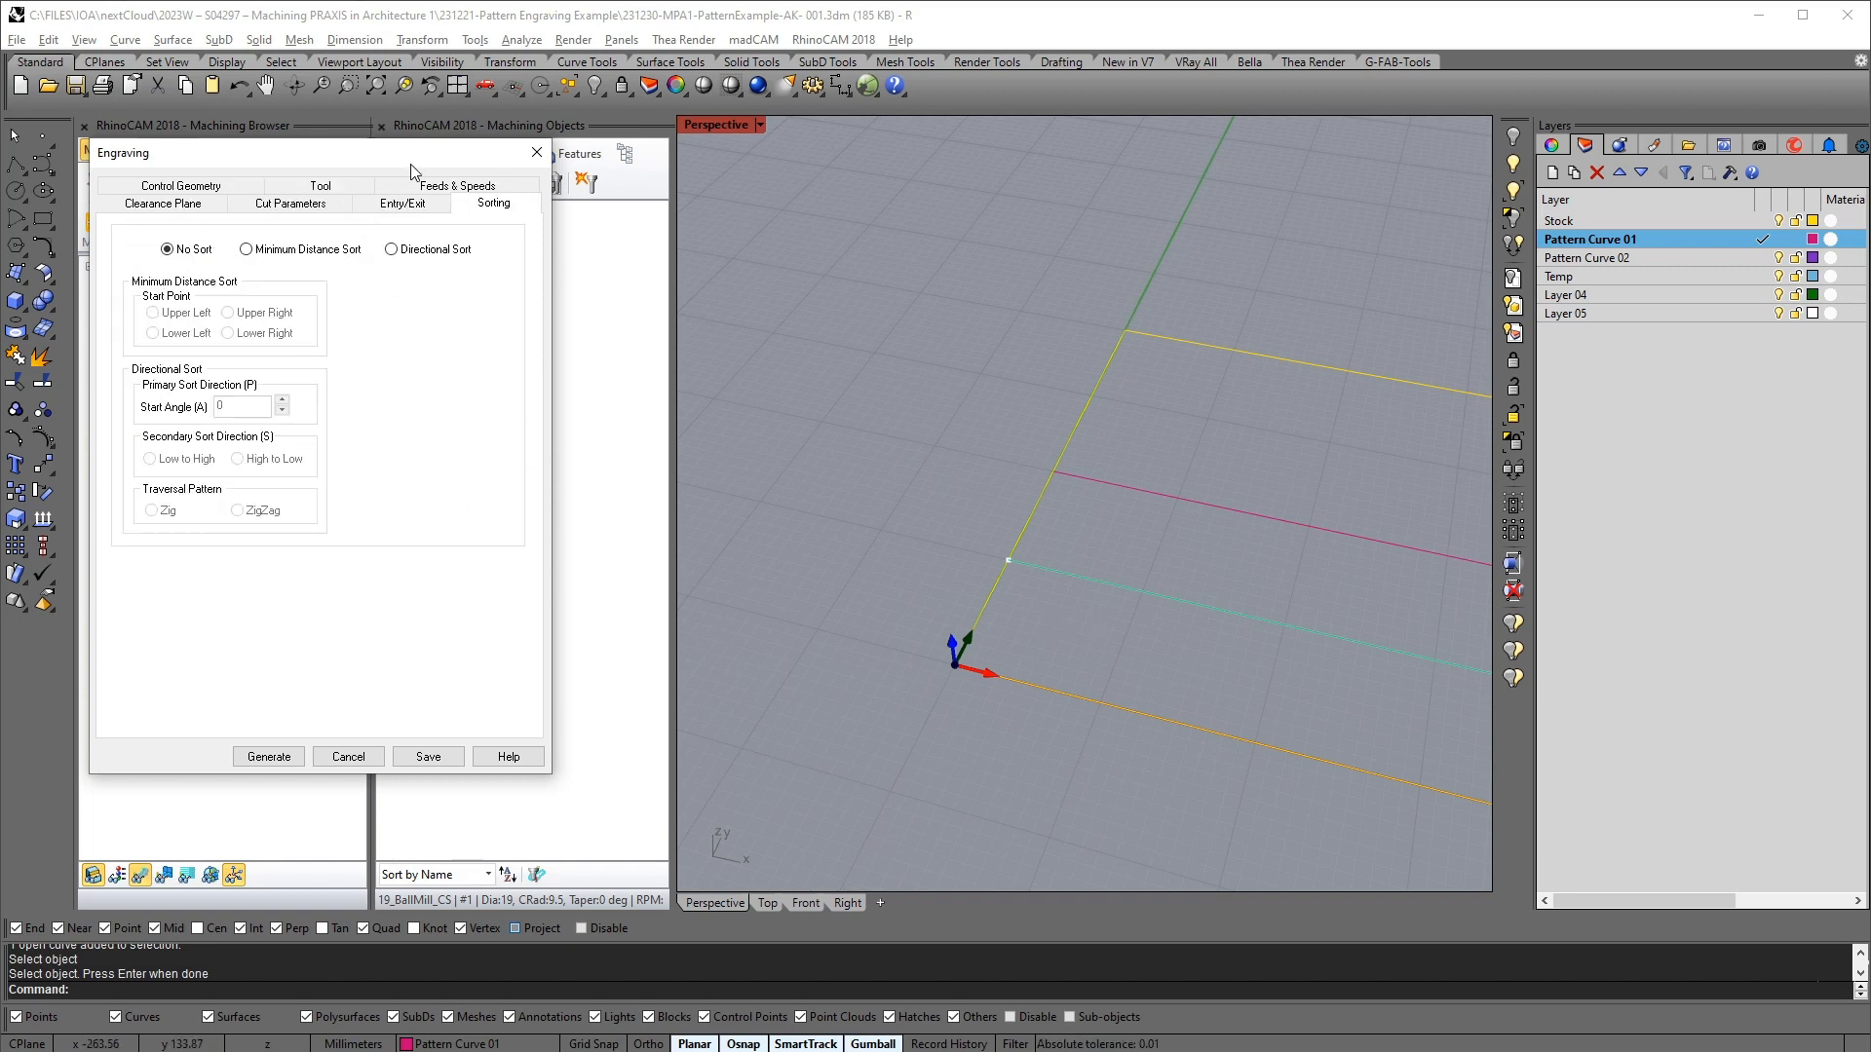
{"action": "left_click", "coordinate": [399, 203]}
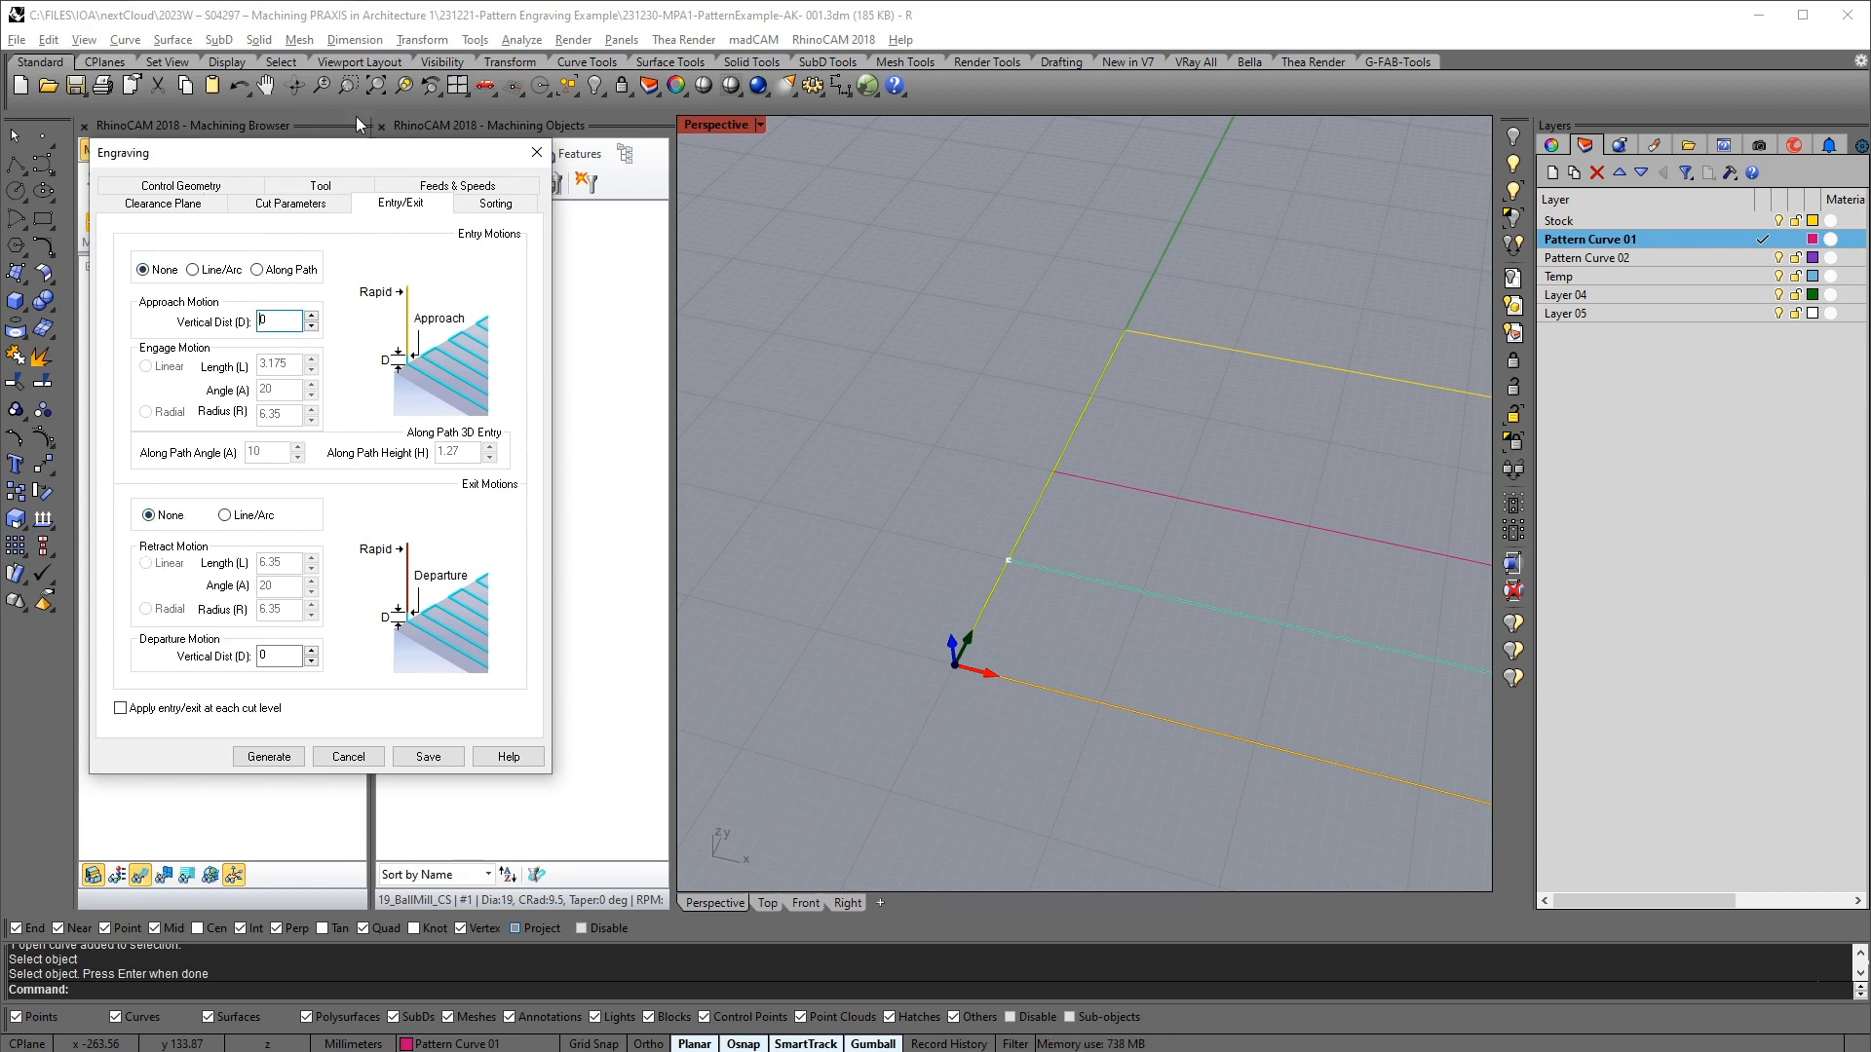
{"action": "left_click", "coordinate": [306, 208]}
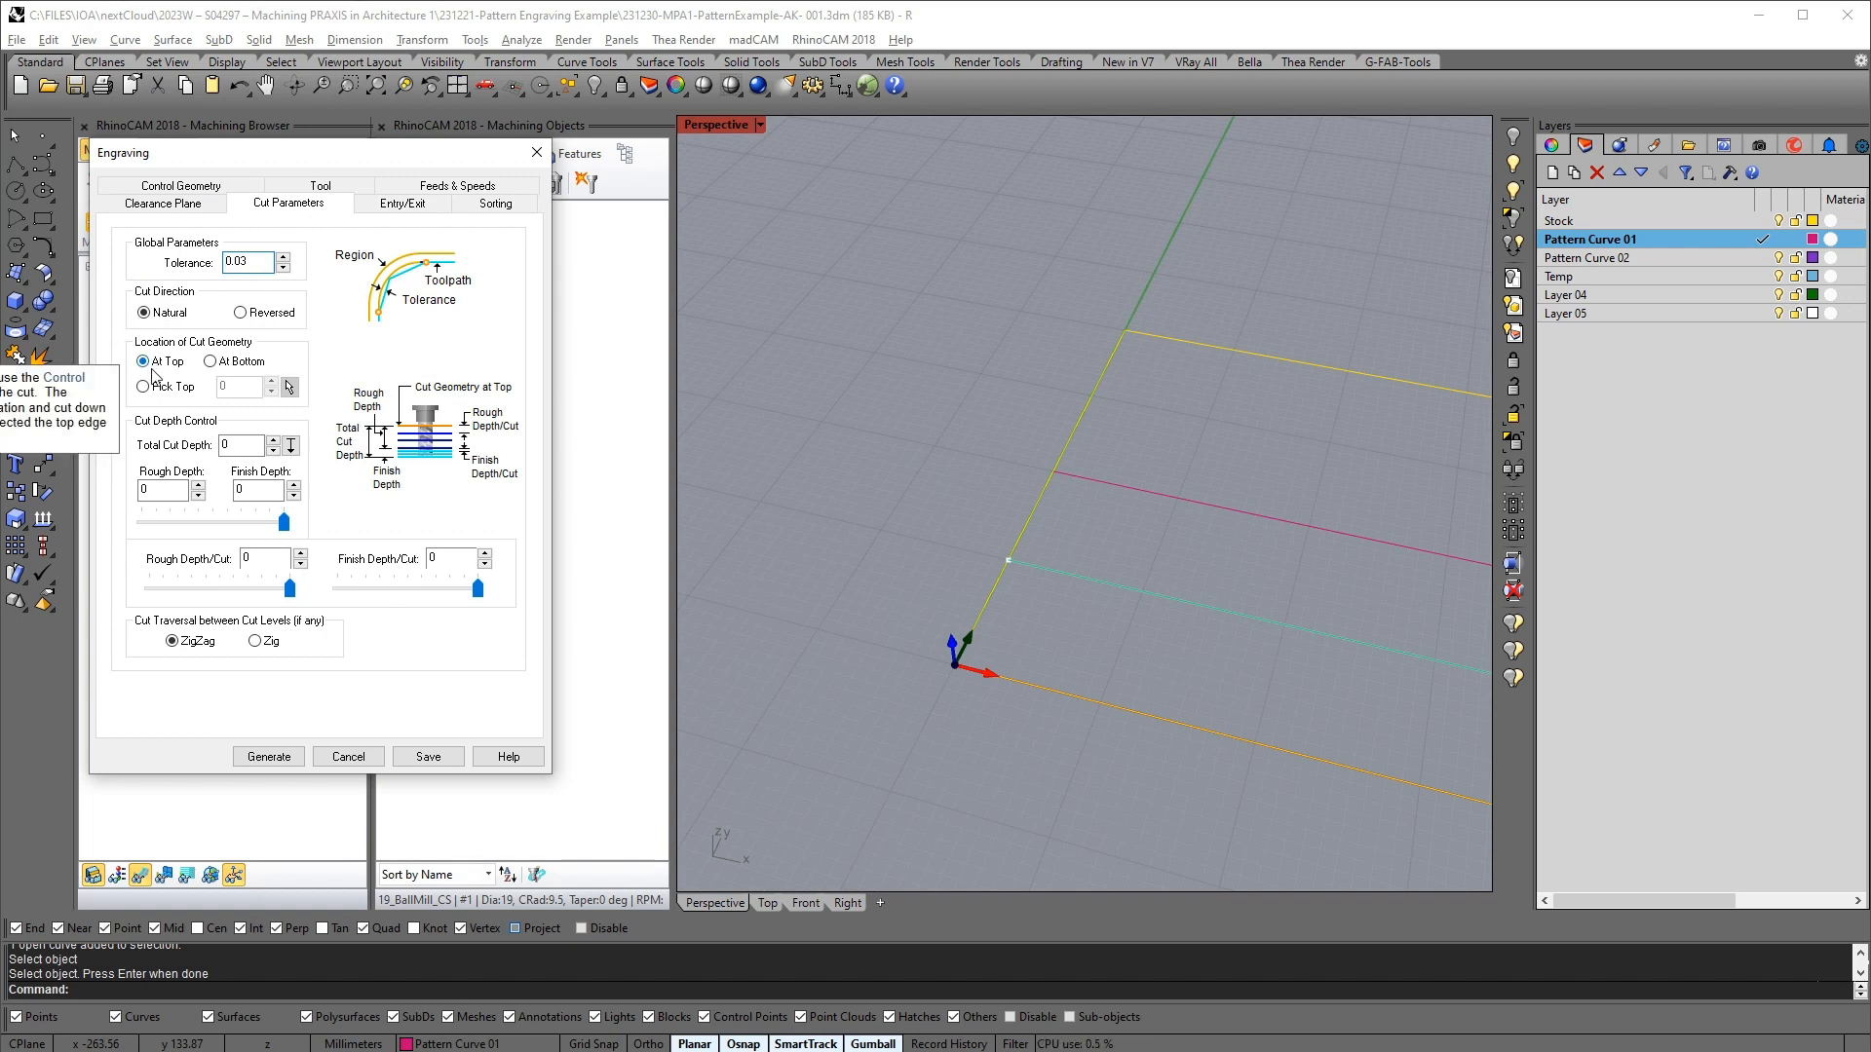
{"action": "right_click_drag", "start_coordinate": [805, 576], "coordinate": [858, 409]}
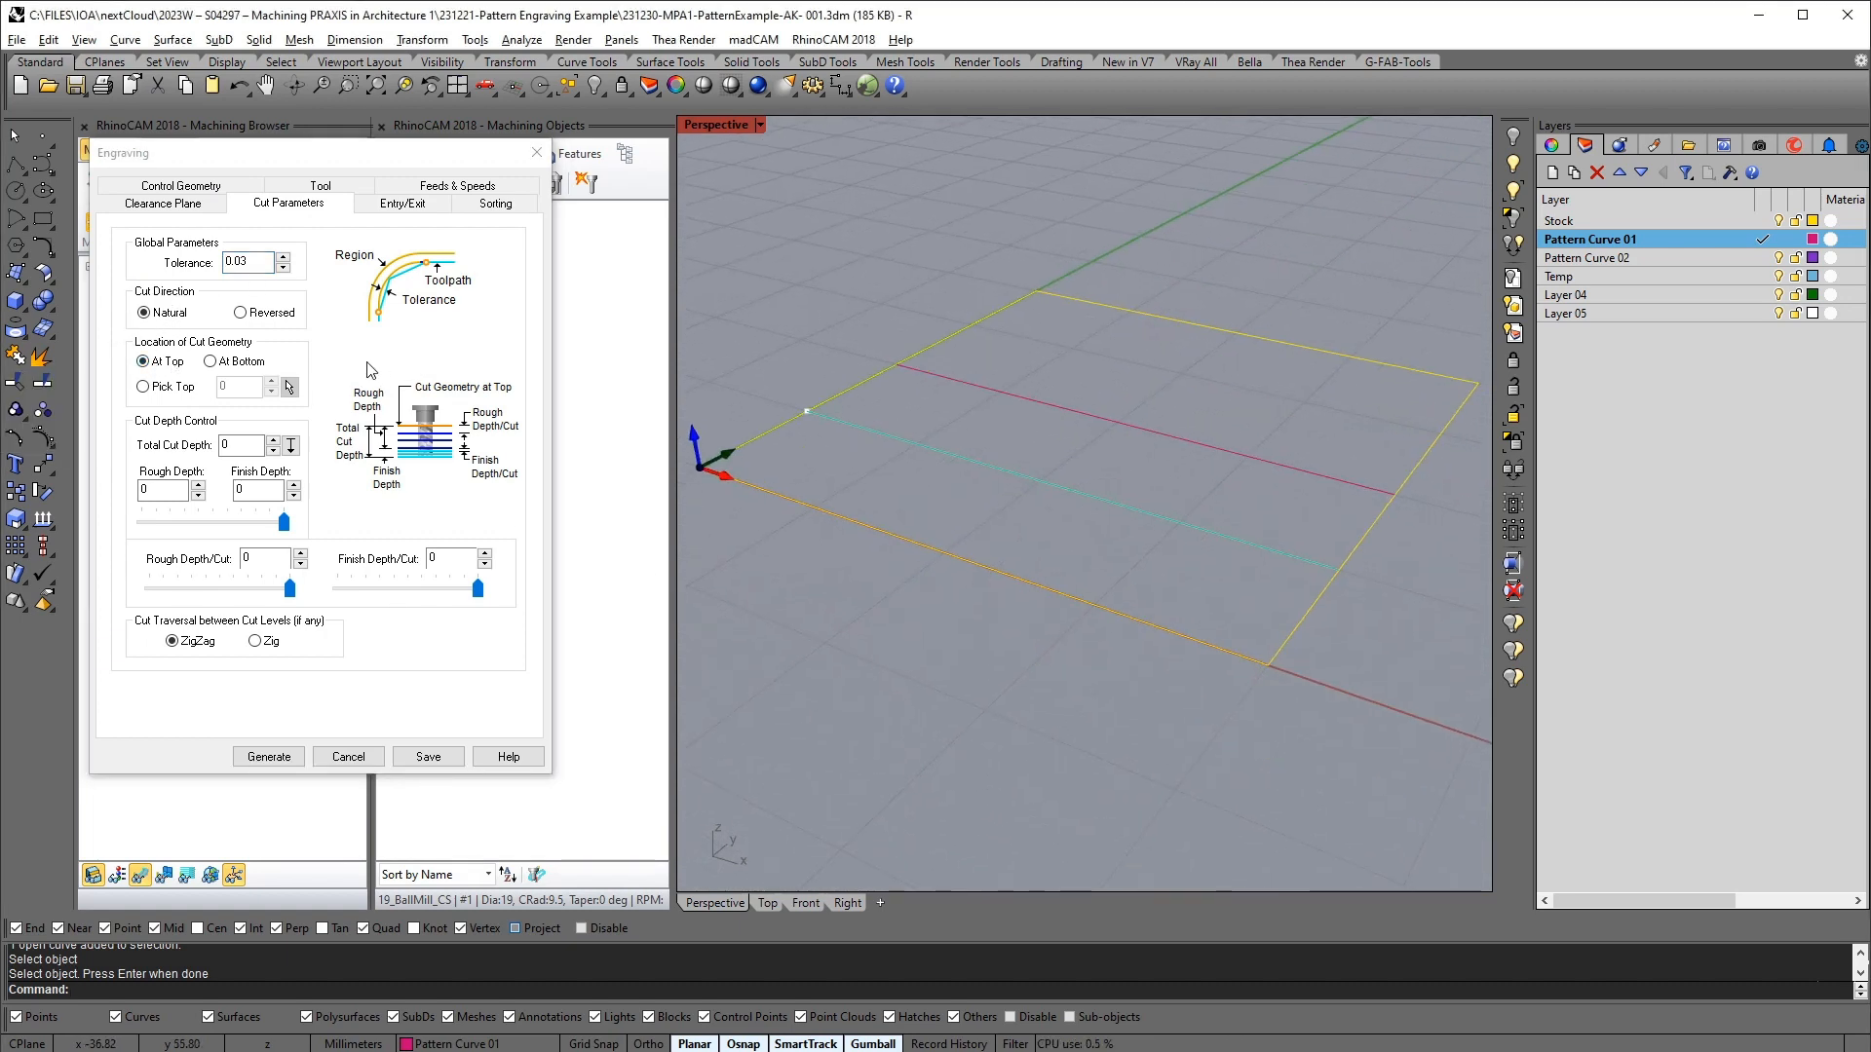
{"action": "right_click_drag", "start_coordinate": [906, 526], "coordinate": [1157, 522]}
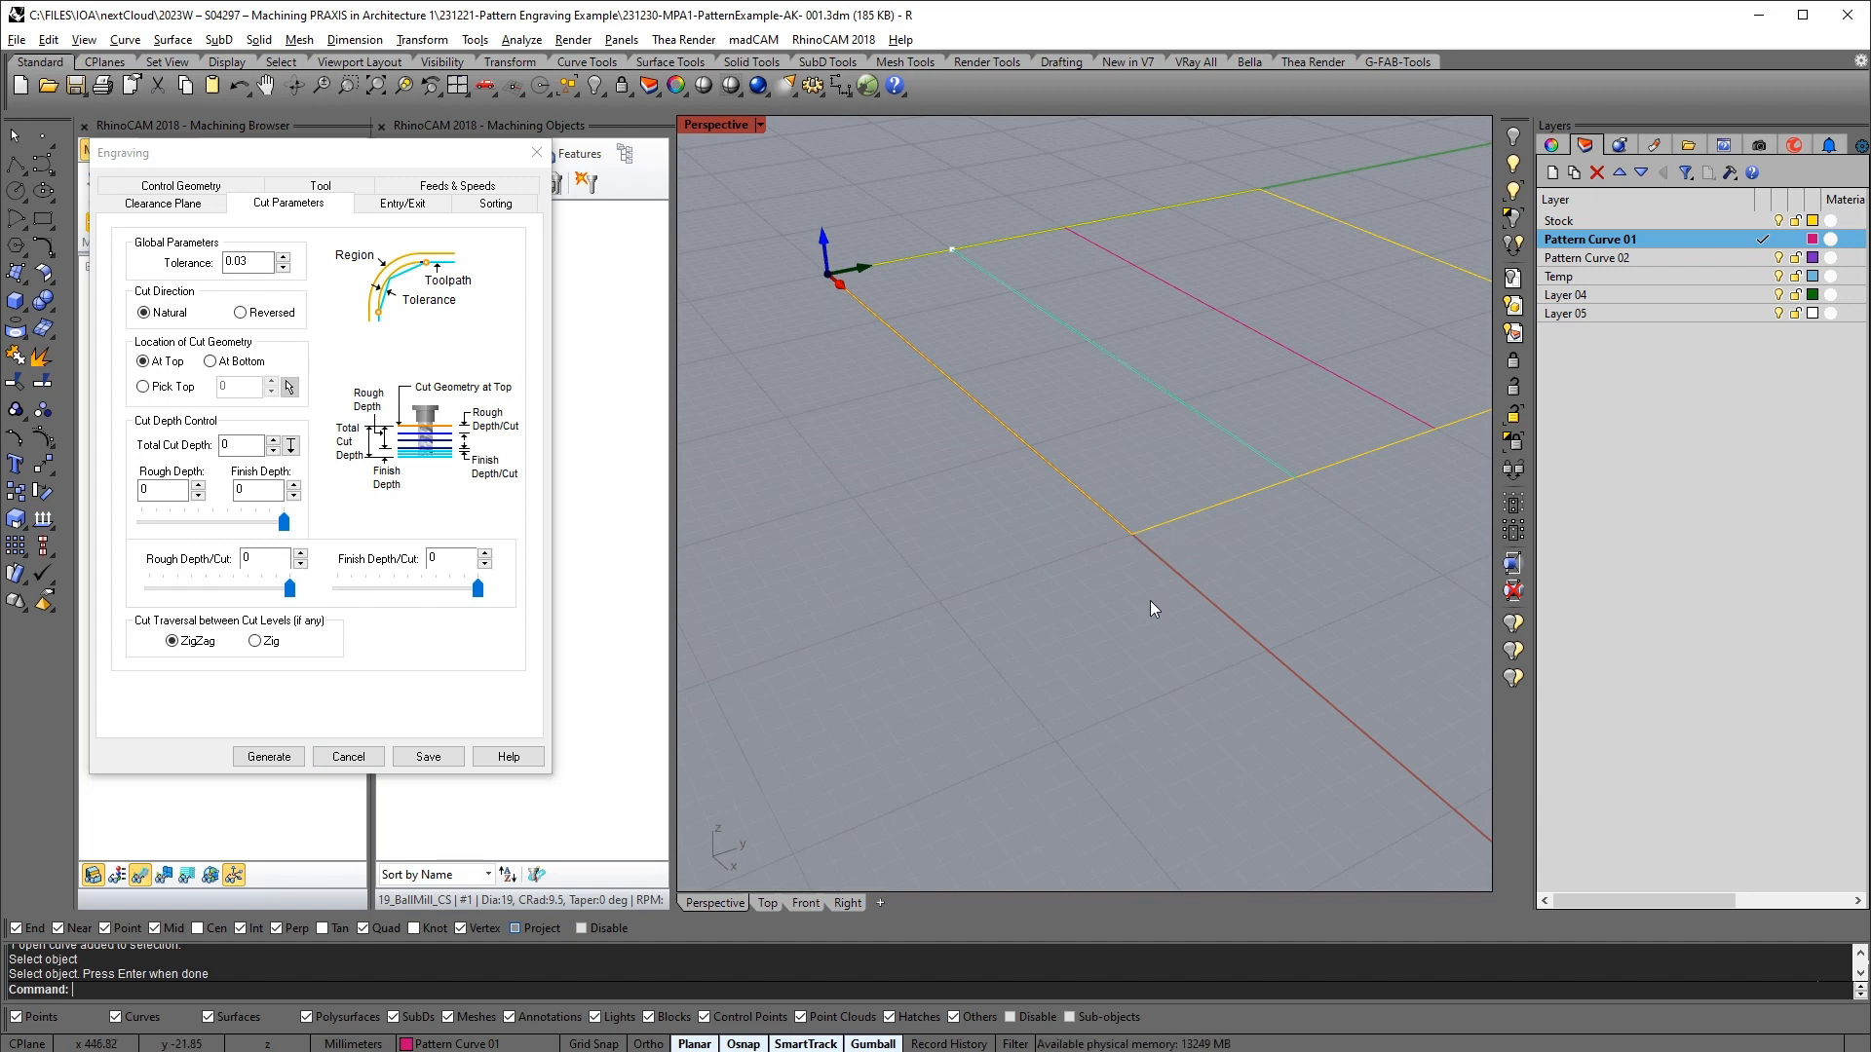
{"action": "left_click_drag", "start_coordinate": [341, 146], "coordinate": [404, 223]}
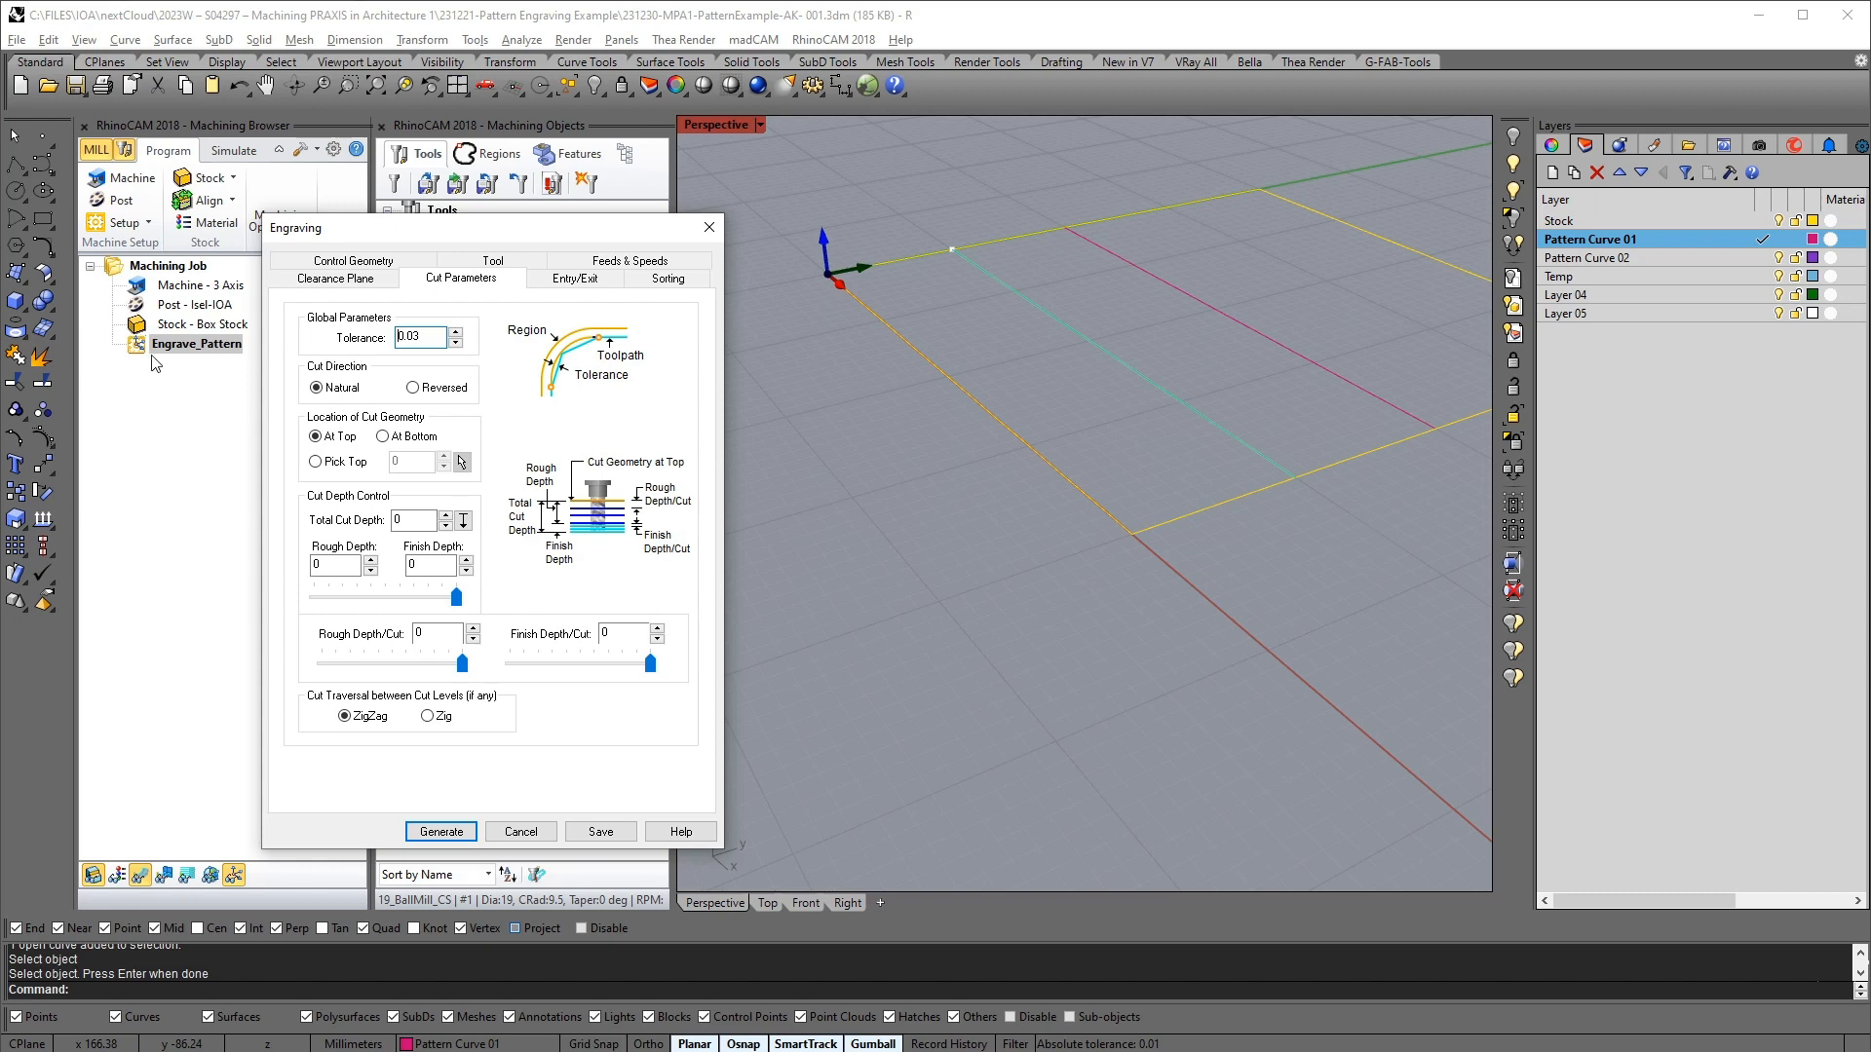
{"action": "scroll", "coordinate": [1017, 501], "scroll_direction": "up", "scroll_amount": 5}
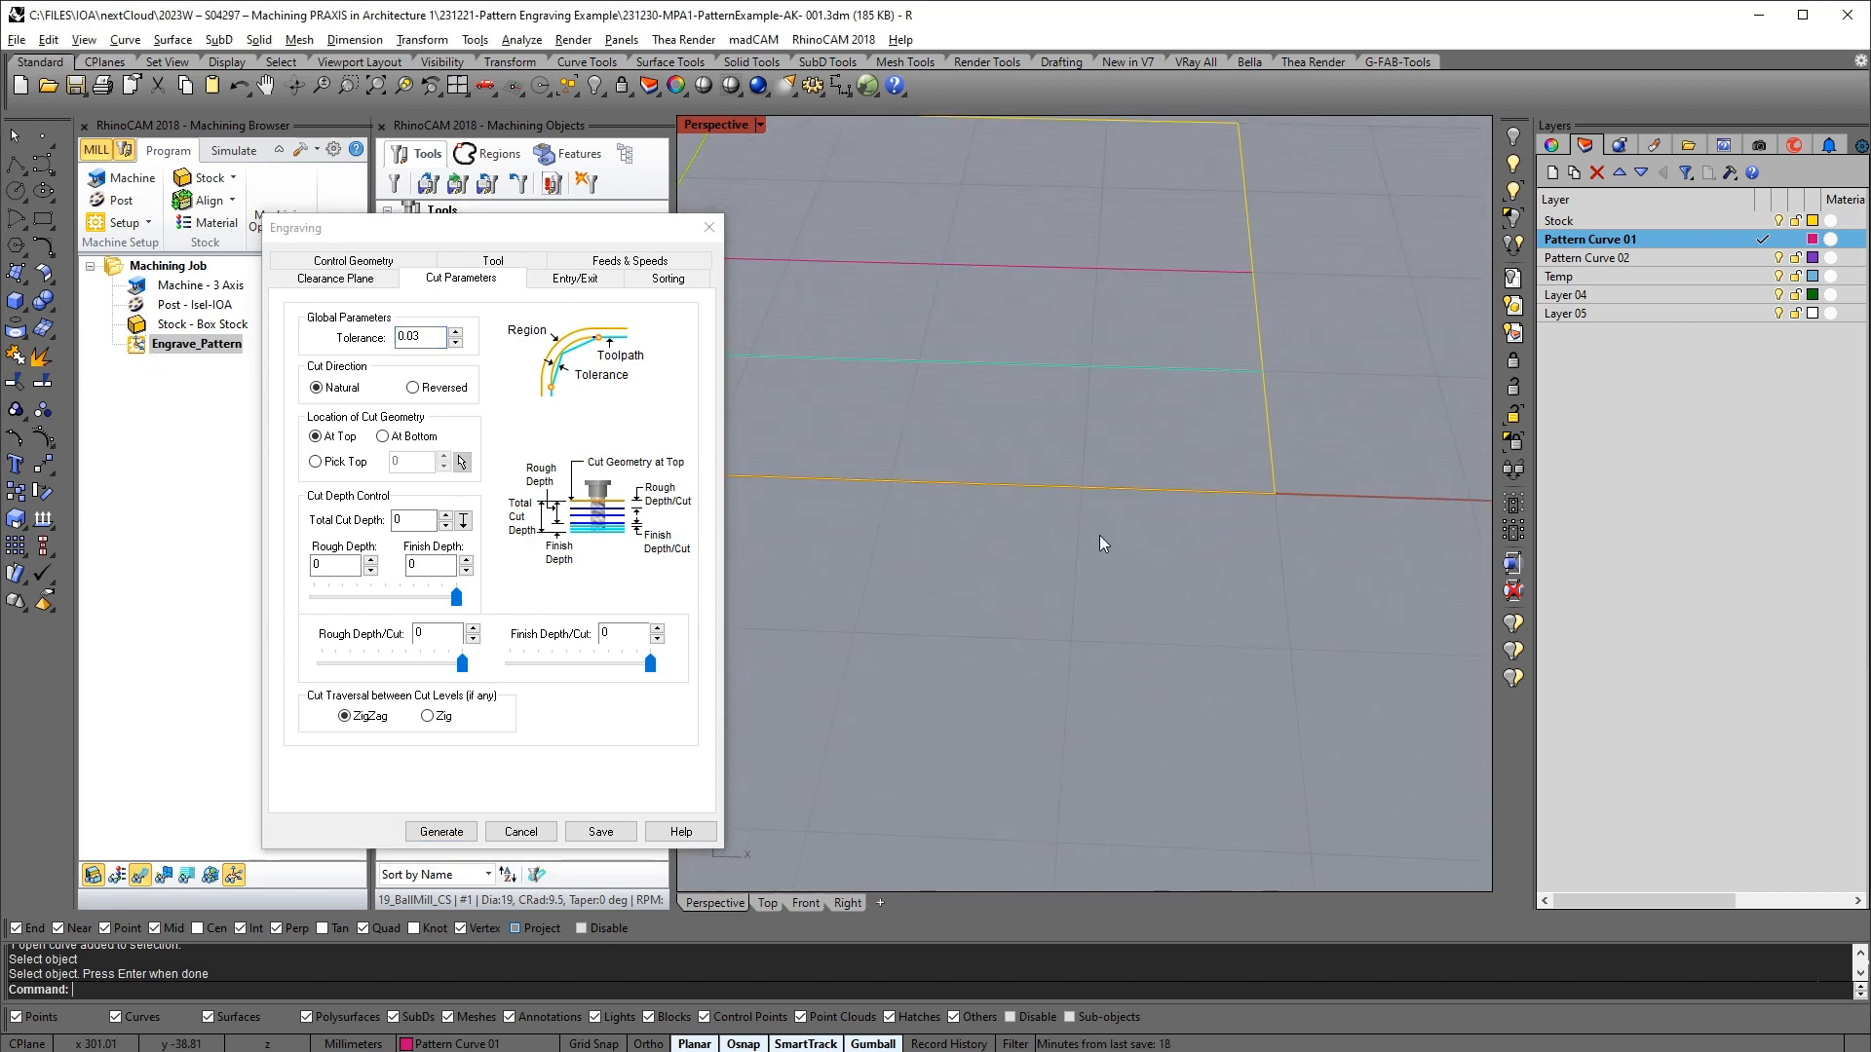
{"action": "mouse_move", "coordinate": [1099, 535]}
{"action": "right_mouse_down"}
{"action": "mouse_move", "coordinate": [1314, 484]}
{"action": "mouse_move", "coordinate": [1120, 538]}
{"action": "right_mouse_up"}
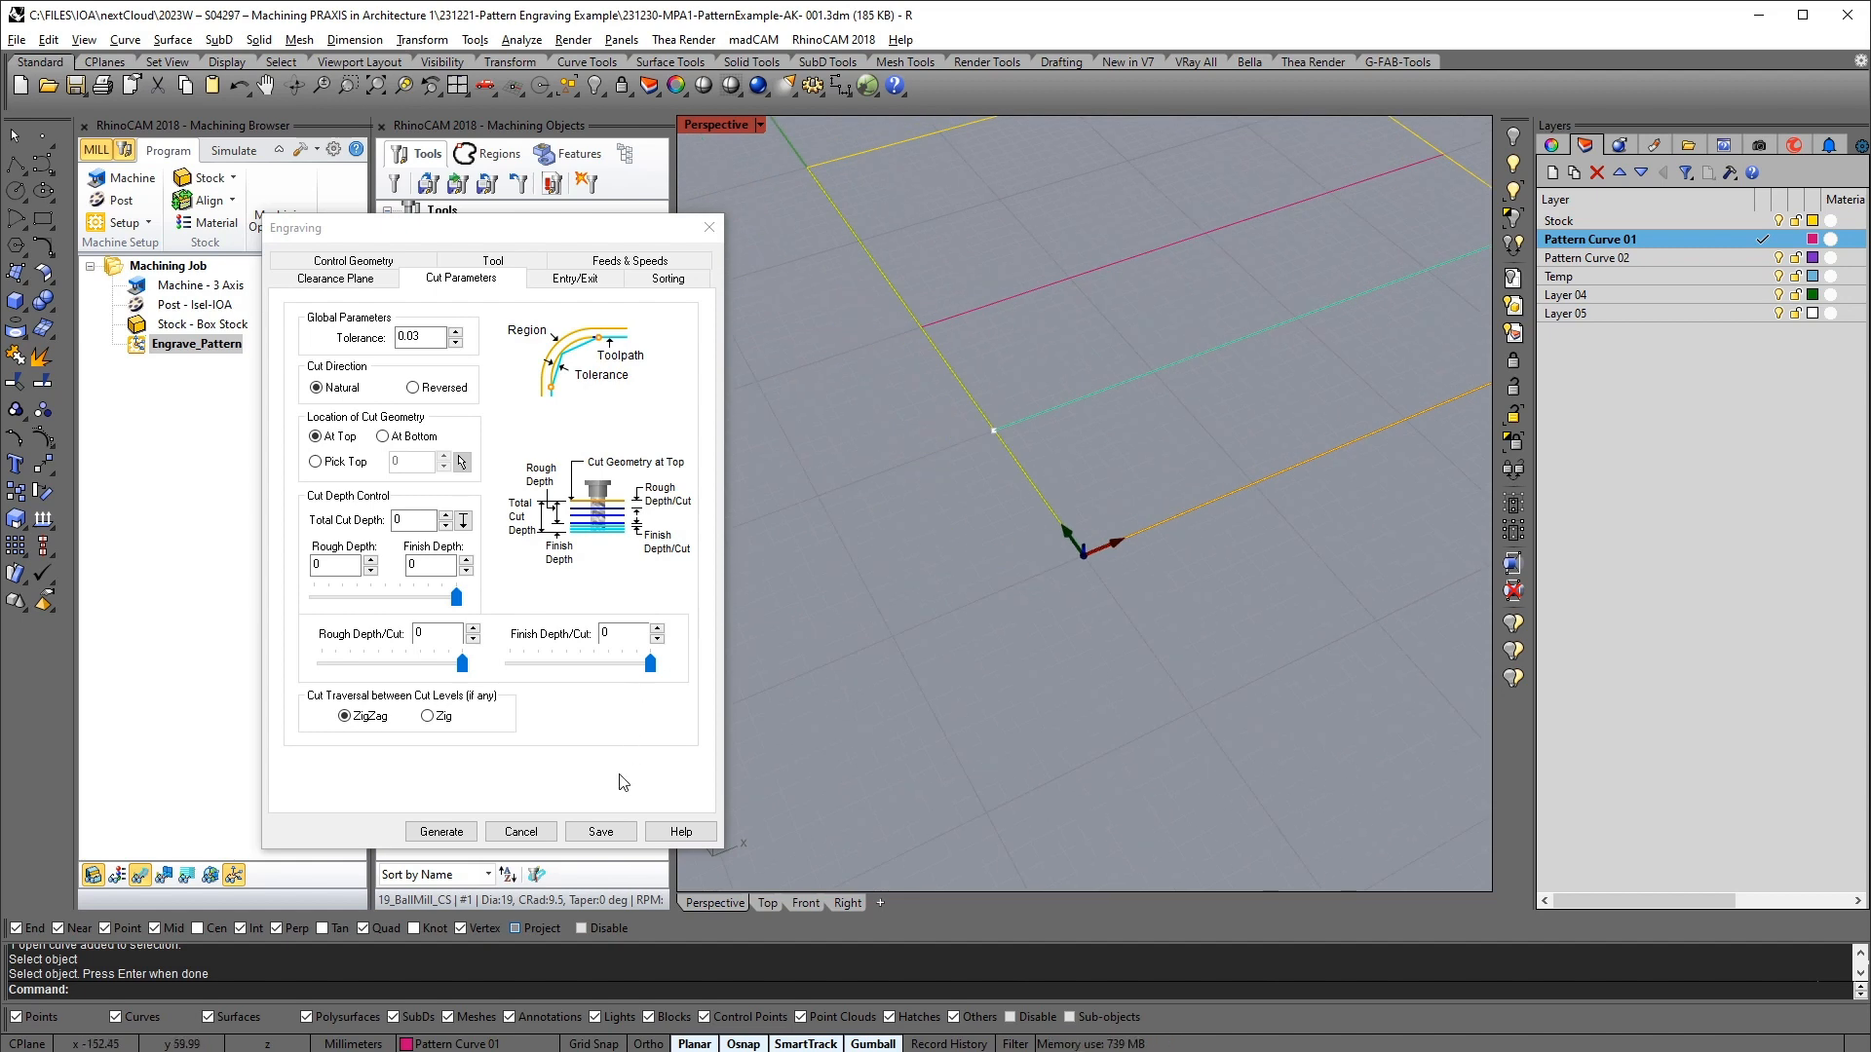
{"action": "left_click", "coordinate": [600, 831]}
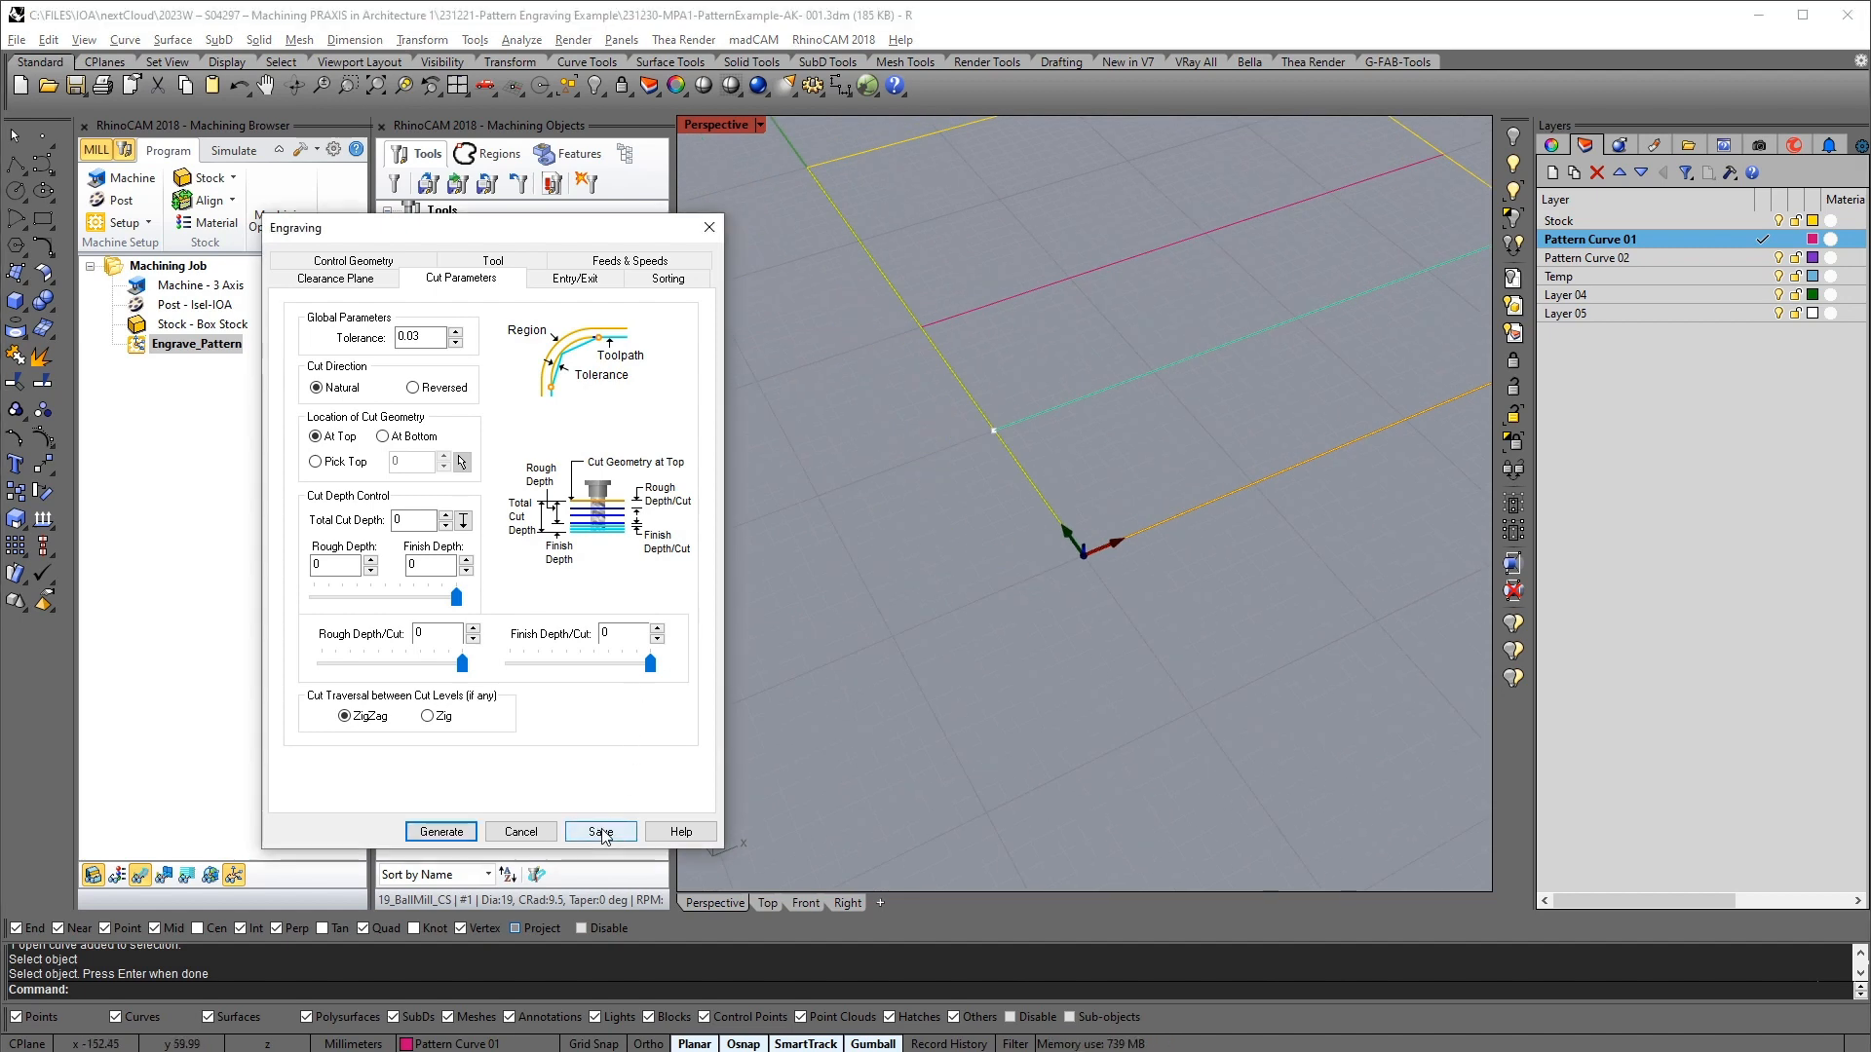
Add a Work Zero to the Engrave_Pattern setup at the stock's top corner on the origin and generate it
{"action": "left_click", "coordinate": [196, 344]}
{"action": "left_click", "coordinate": [282, 220]}
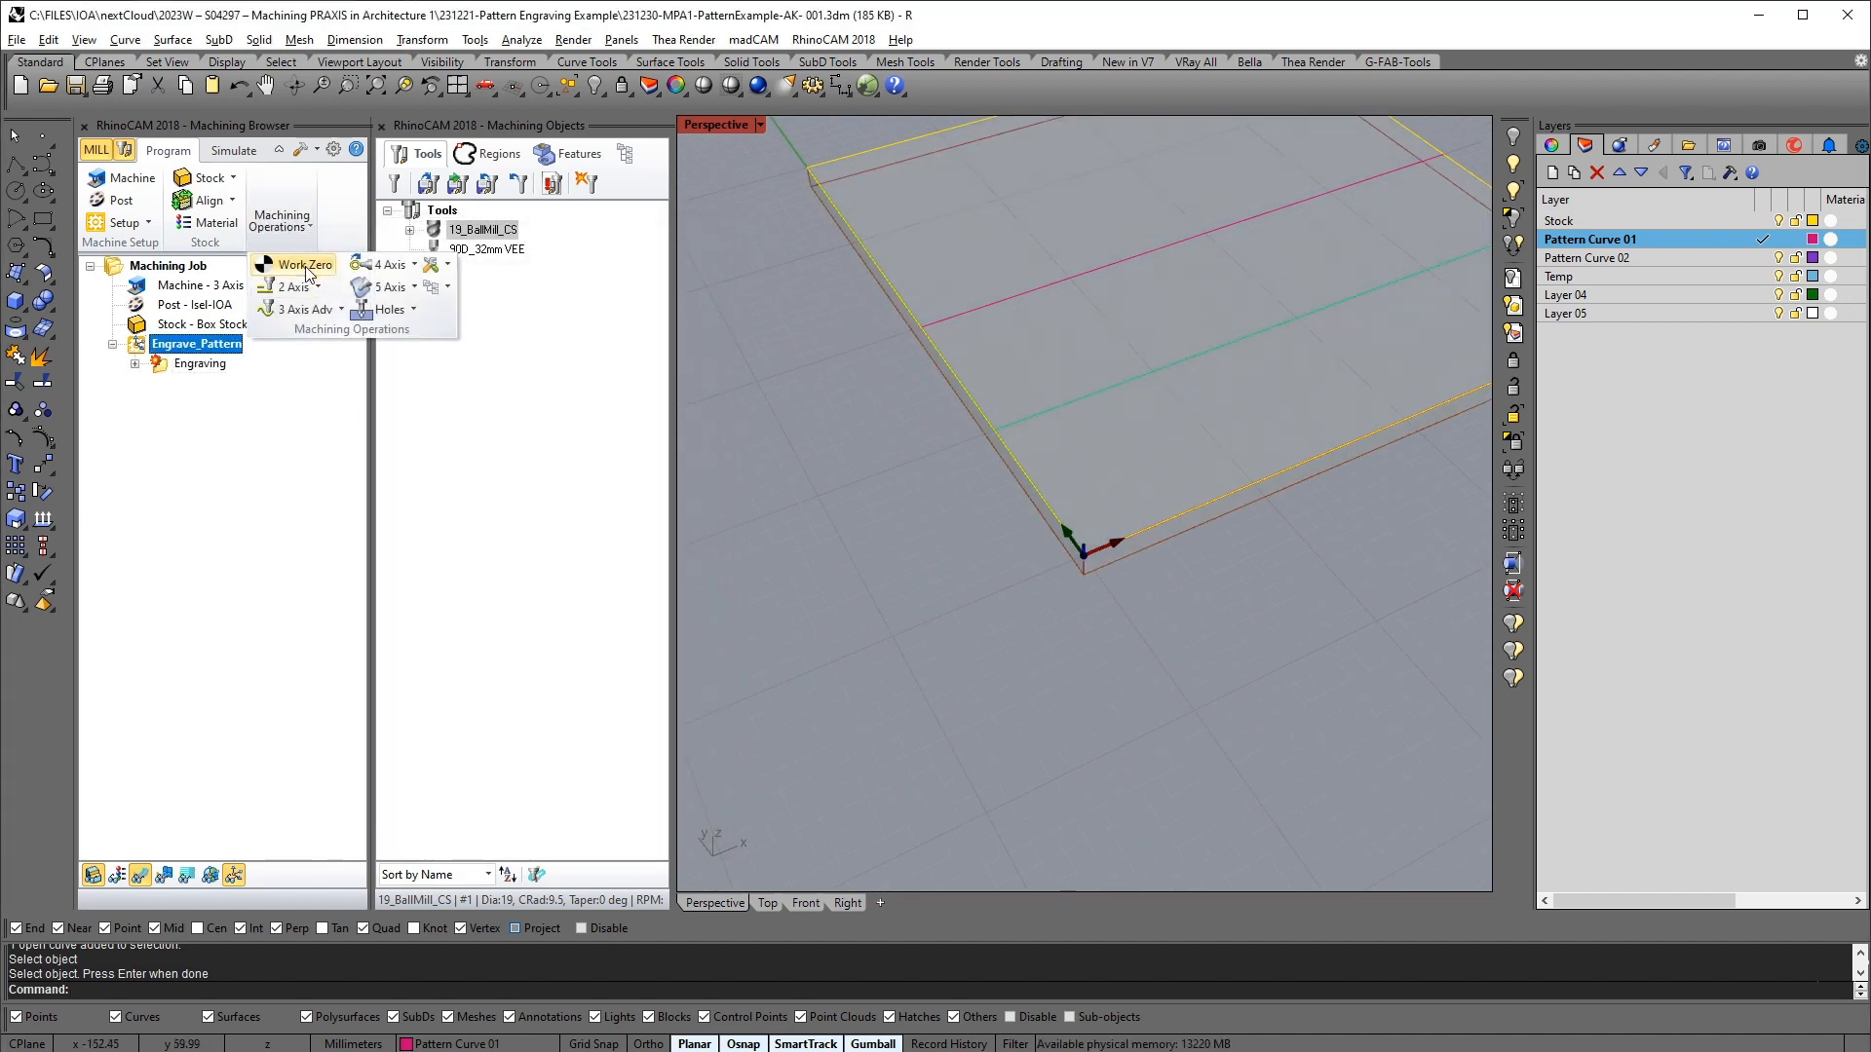
{"action": "left_click", "coordinate": [304, 267]}
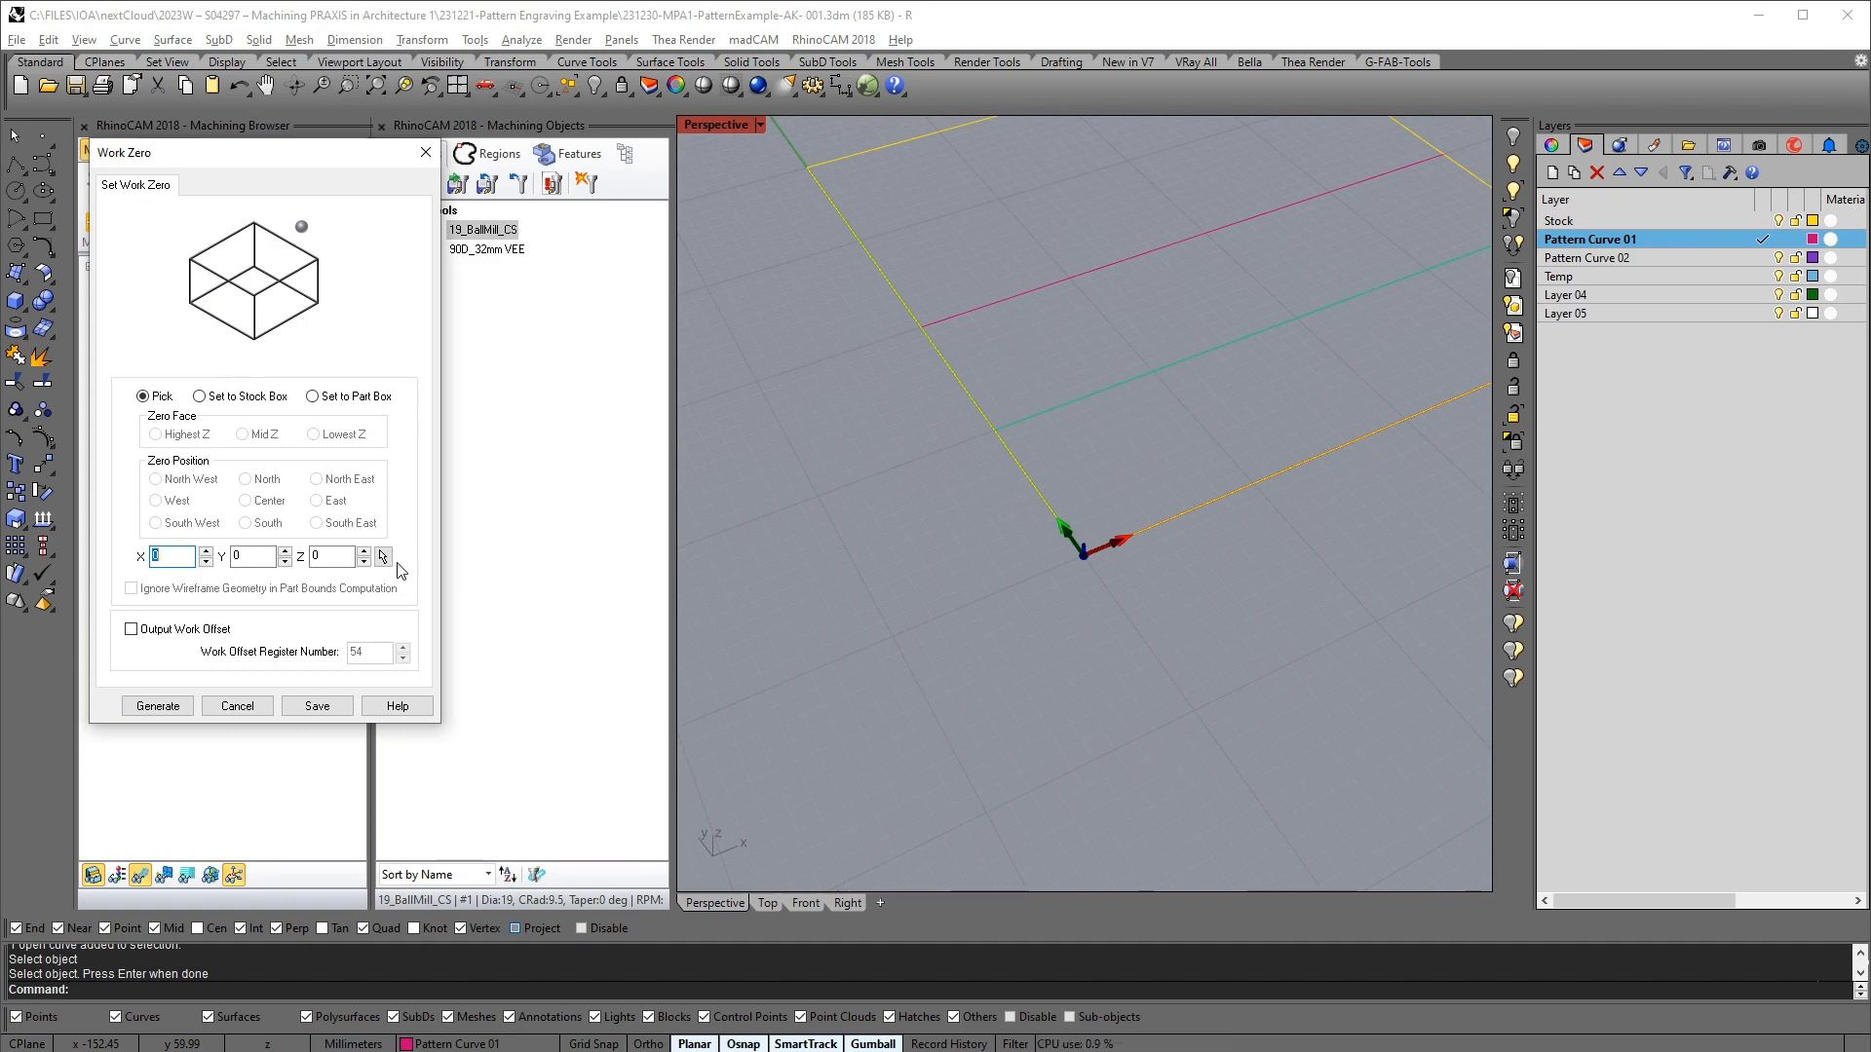
{"action": "left_click", "coordinate": [382, 557]}
{"action": "left_click", "coordinate": [1076, 612]}
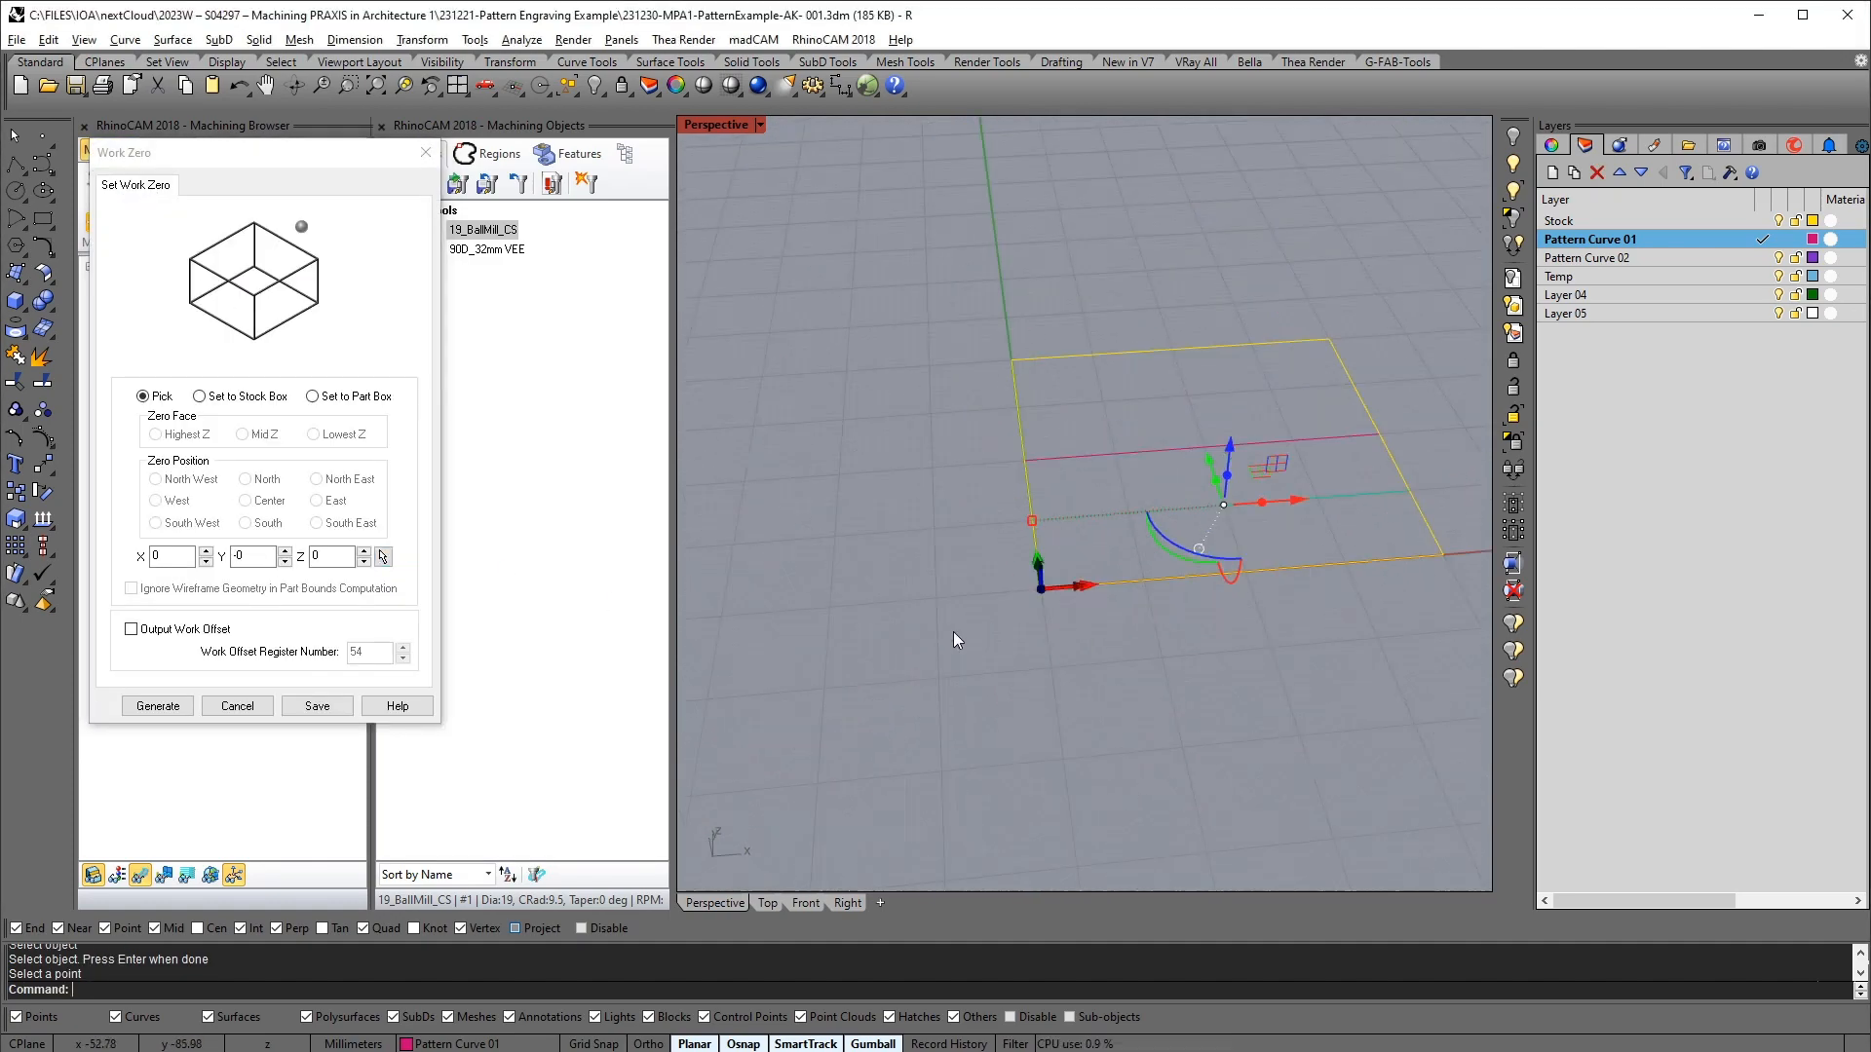
{"action": "left_click", "coordinate": [164, 714]}
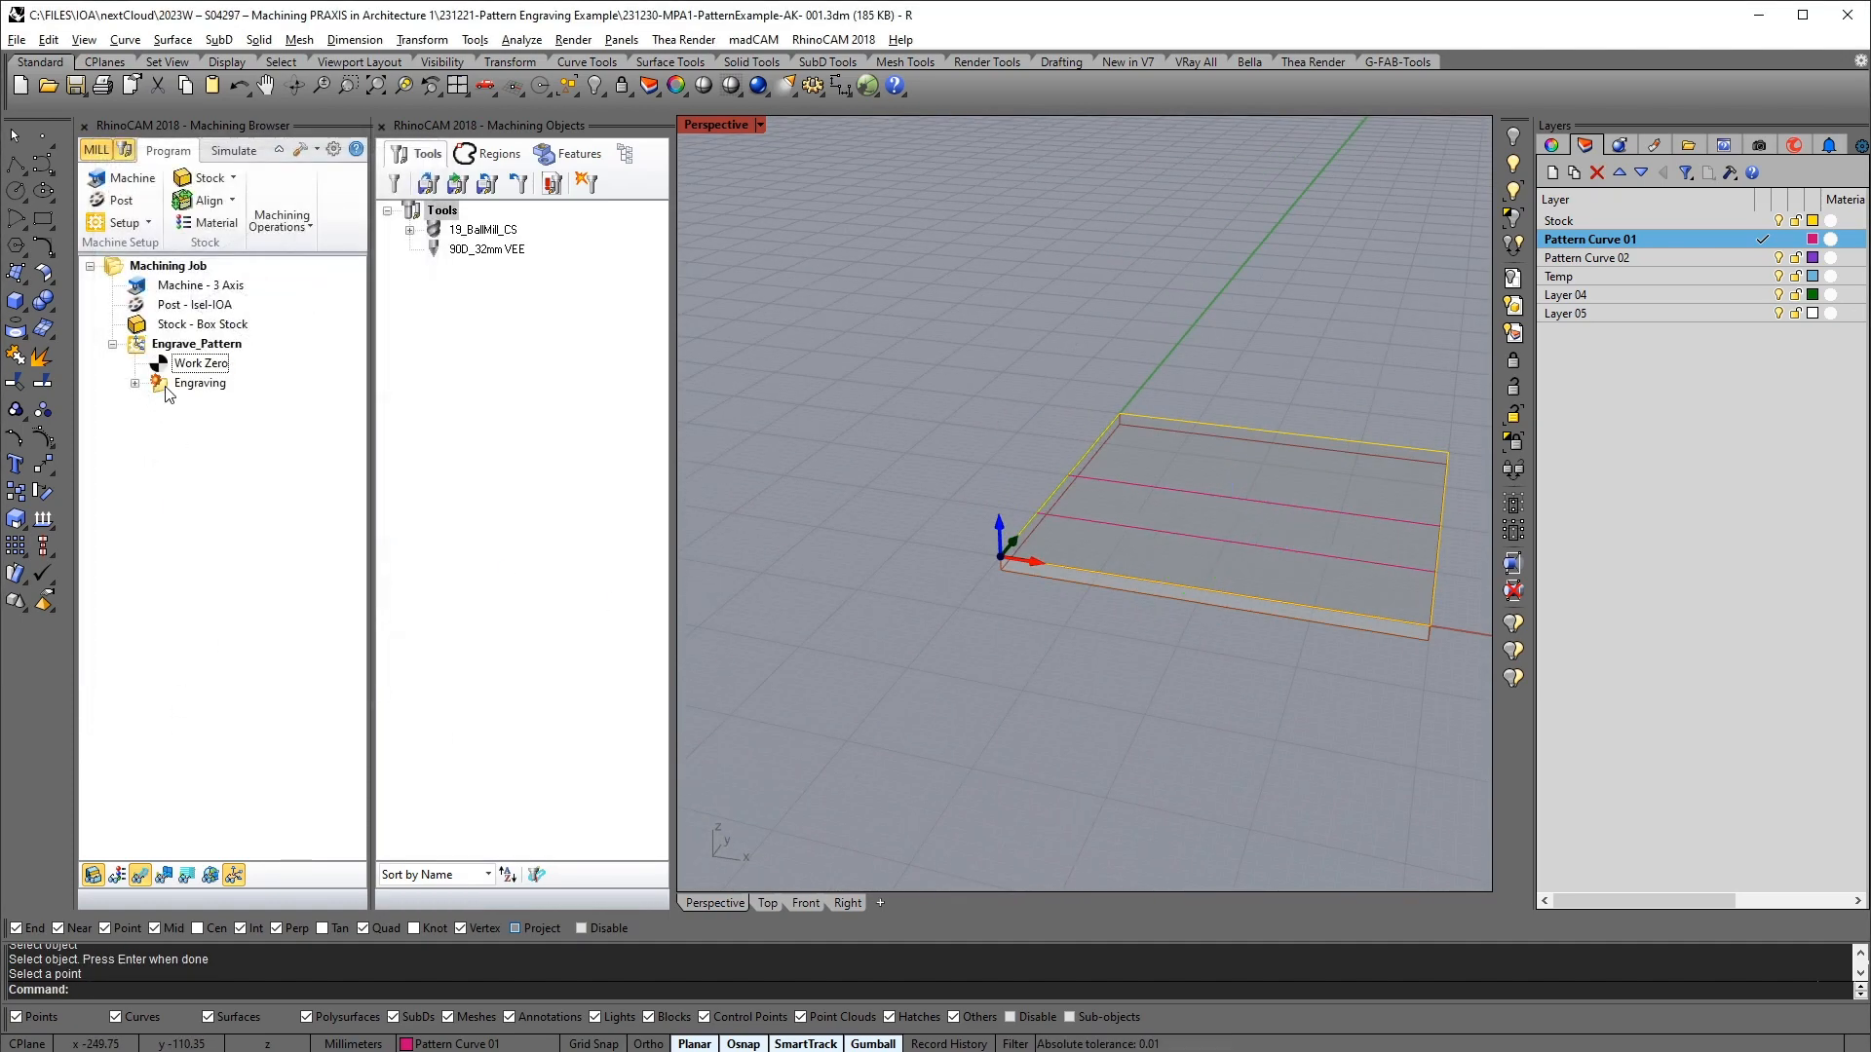
{"action": "mouse_move", "coordinate": [163, 364]}
{"action": "left_mouse_down"}
{"action": "mouse_move", "coordinate": [164, 400]}
{"action": "mouse_move", "coordinate": [185, 385]}
{"action": "mouse_move", "coordinate": [158, 356]}
{"action": "left_mouse_up"}
{"action": "left_click", "coordinate": [195, 414]}
{"action": "left_click", "coordinate": [160, 387]}
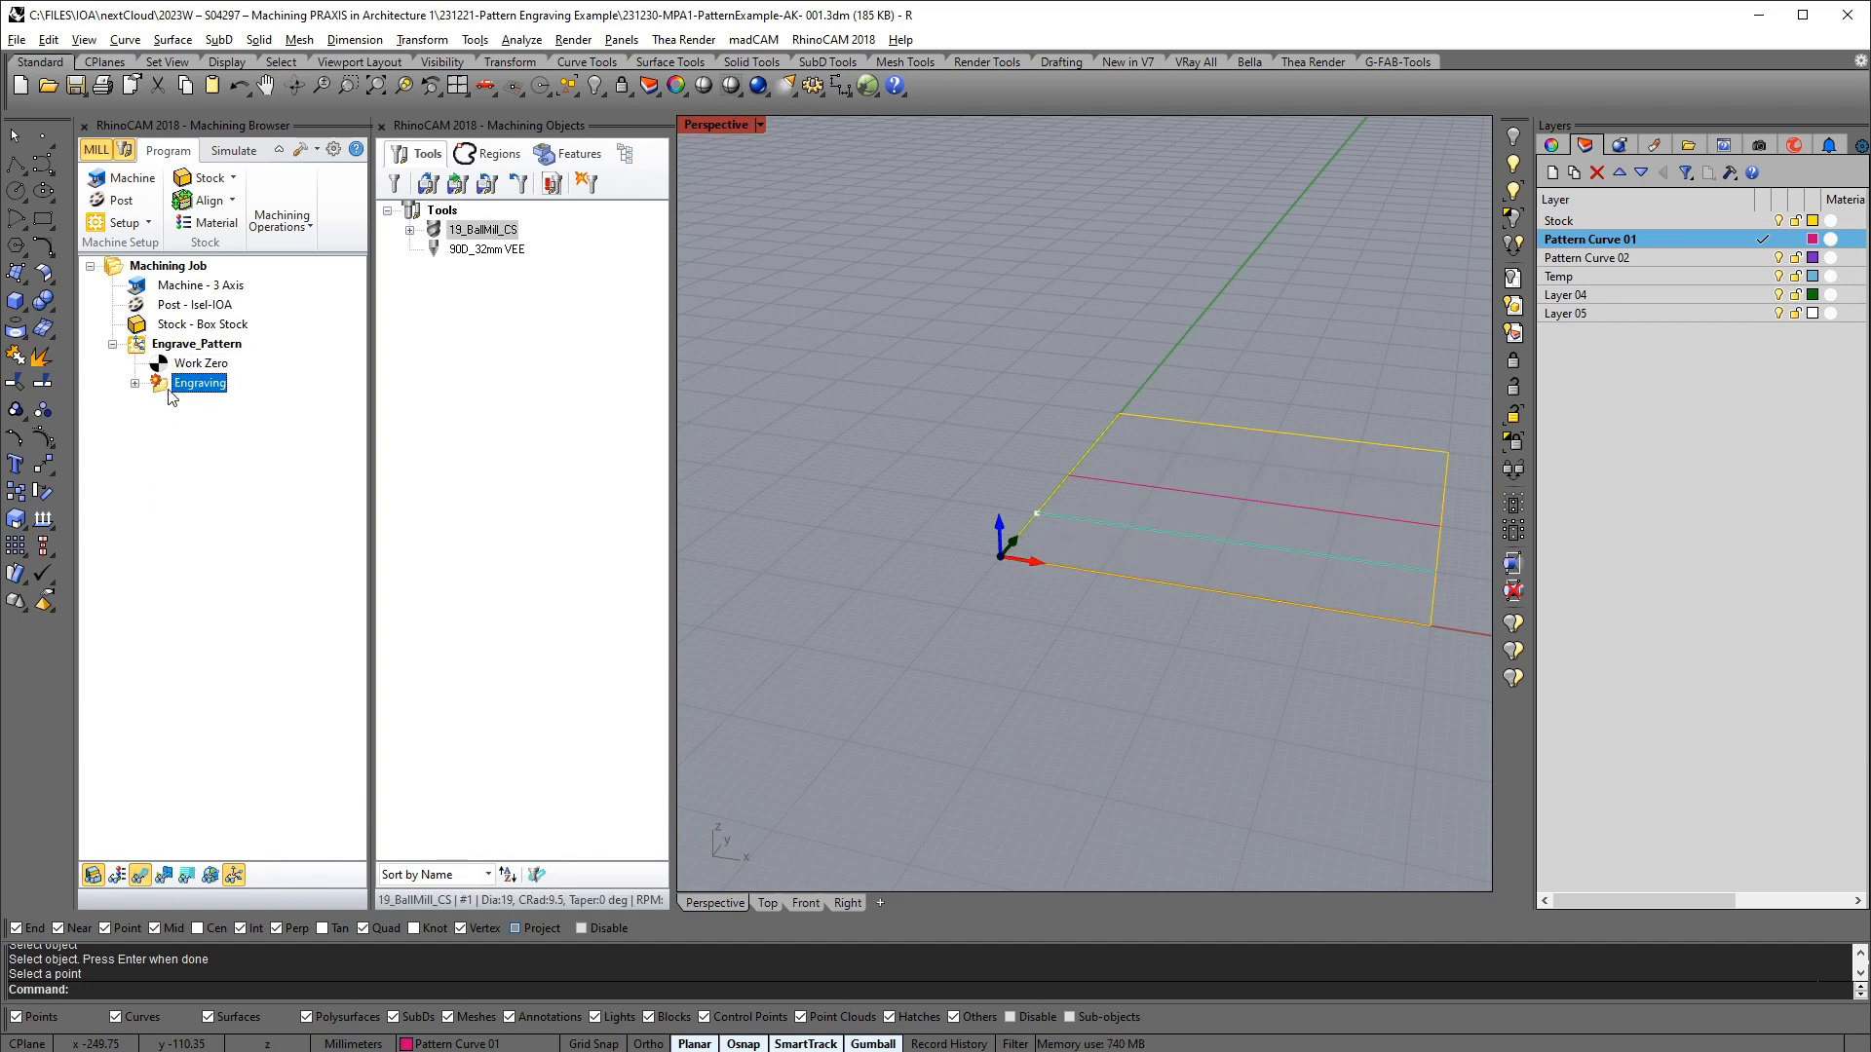
{"action": "left_click", "coordinate": [200, 363]}
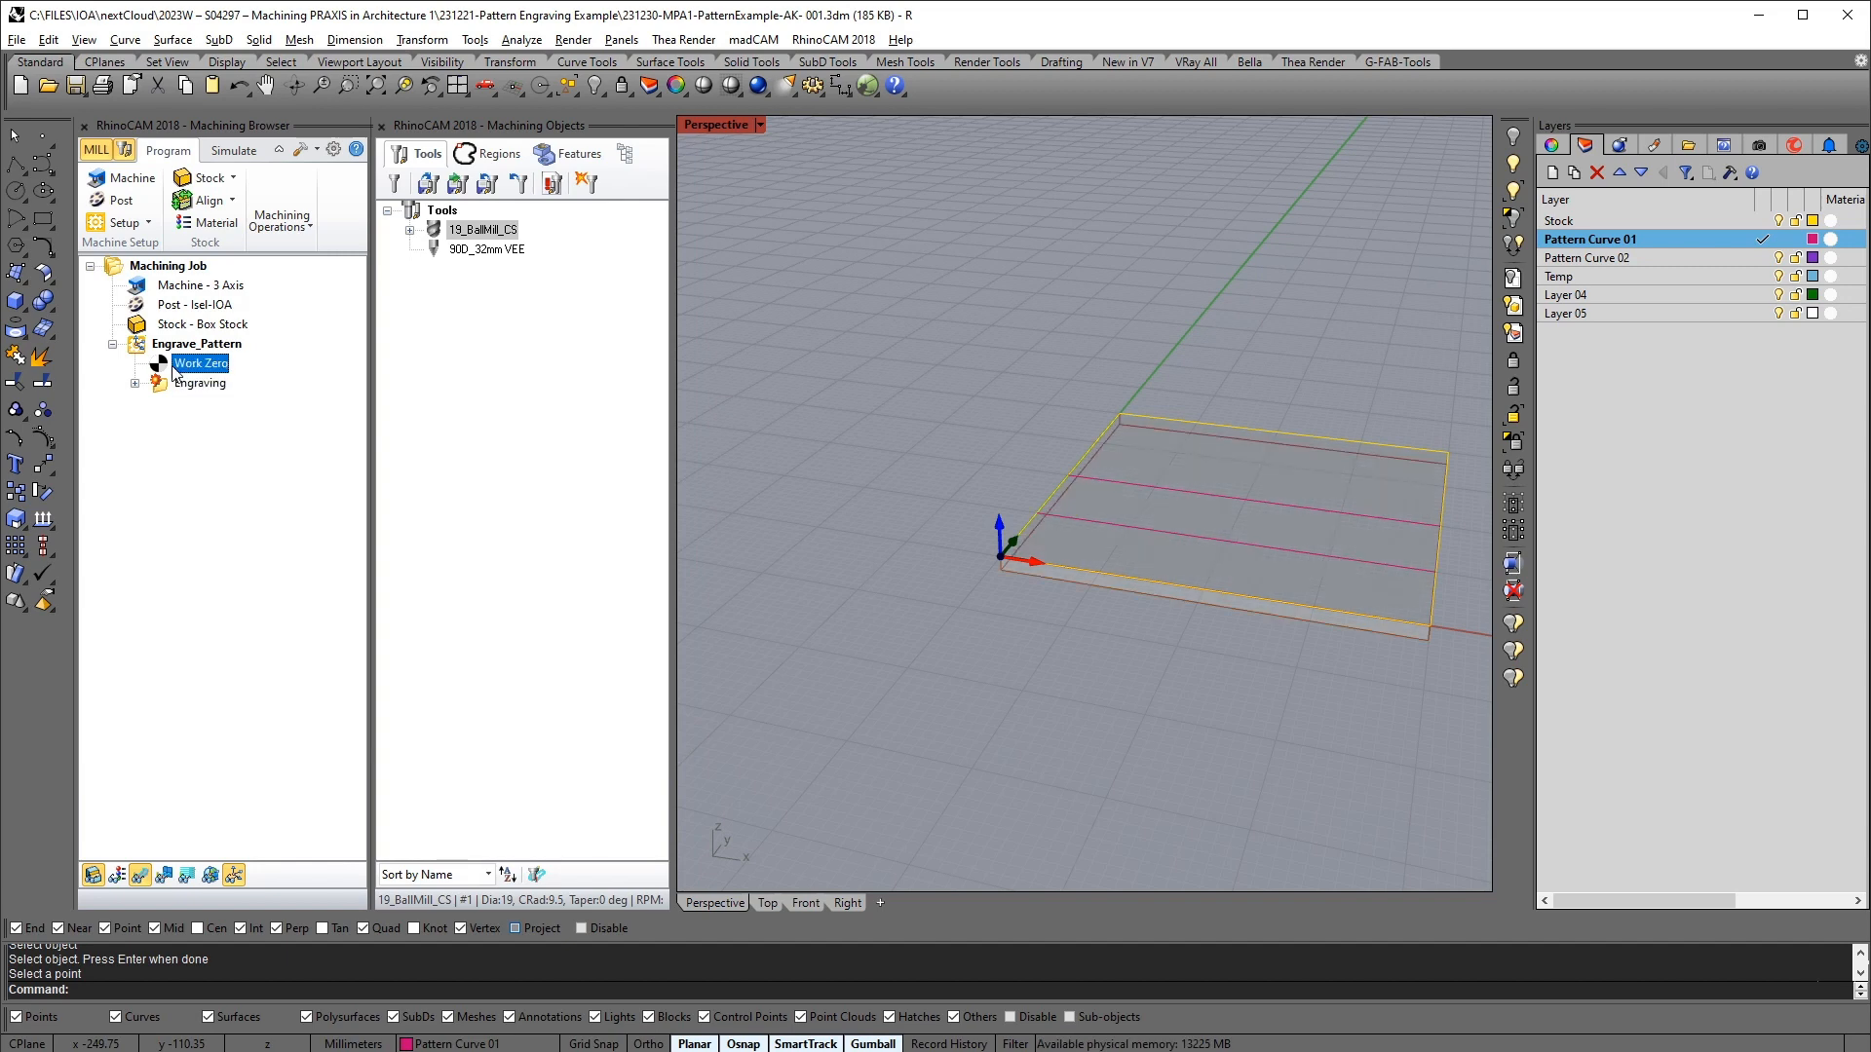
{"action": "left_click", "coordinate": [198, 383]}
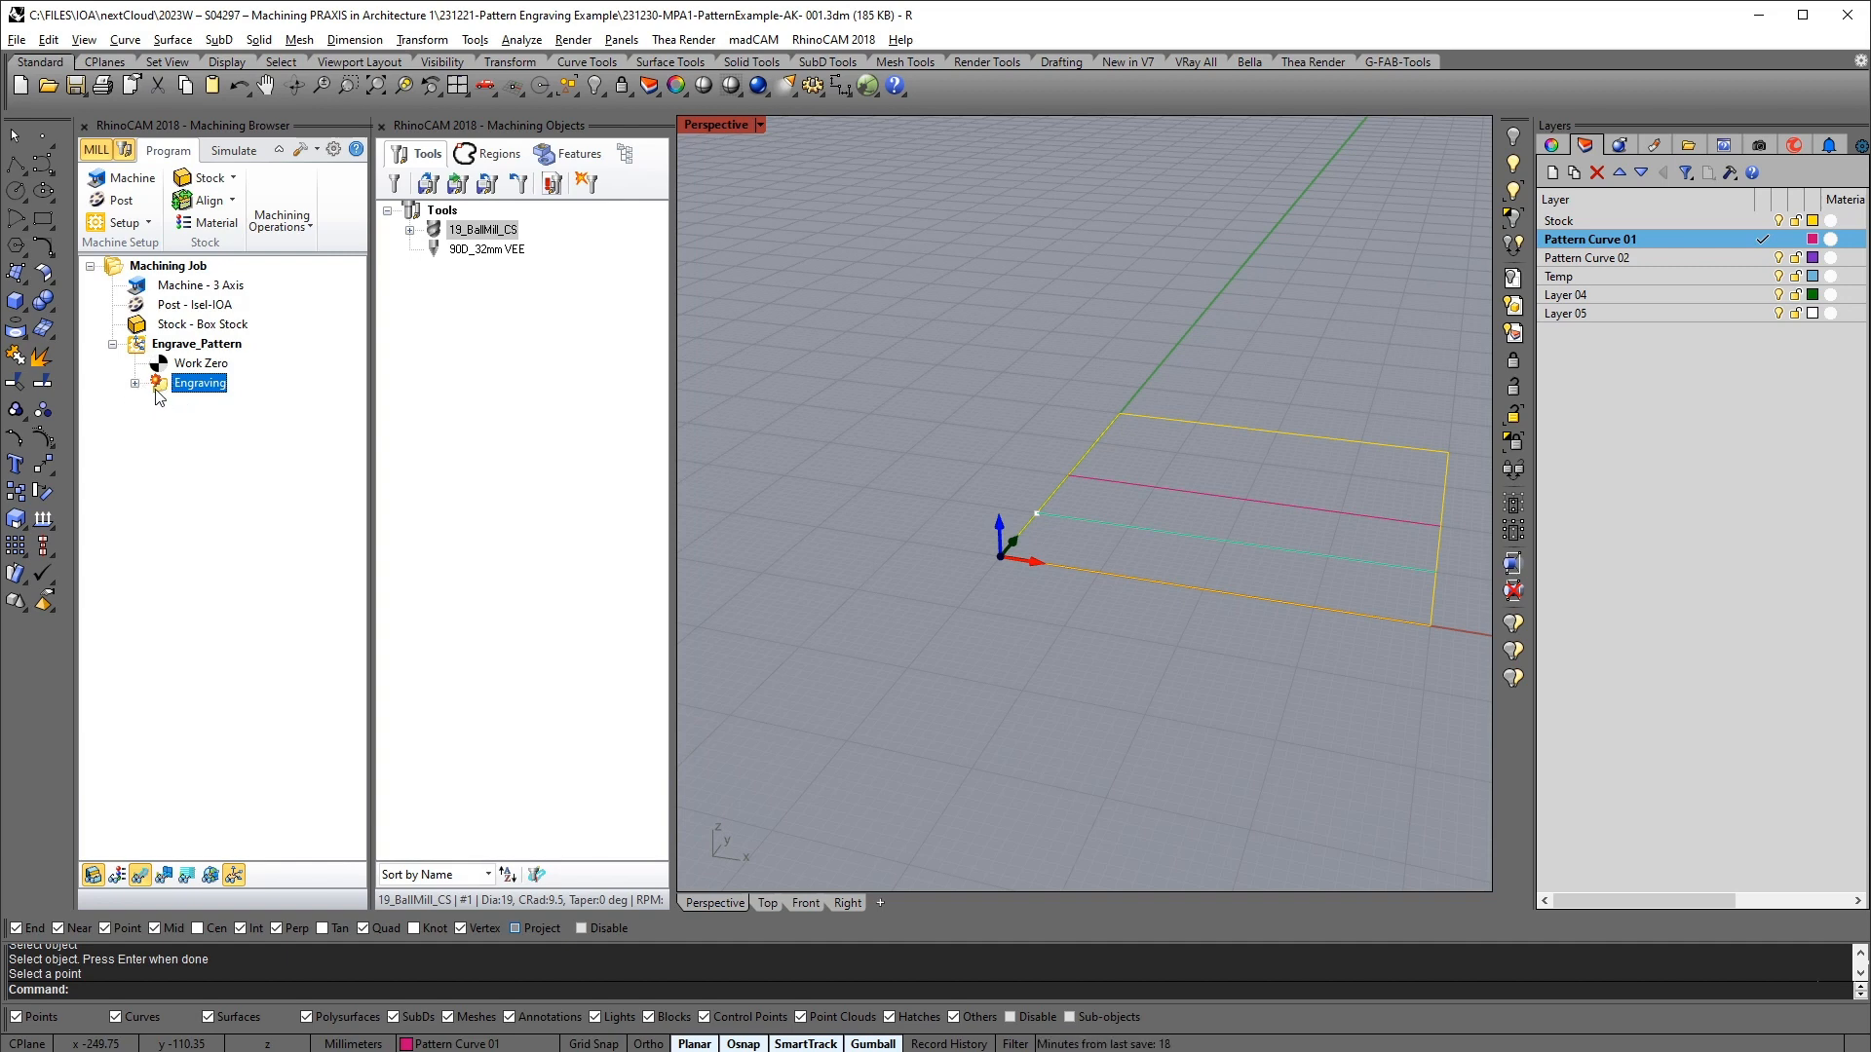
Reopen the Engraving operation and review its tool, feeds and speeds, sorting, entry/exit and cut parameters
{"action": "double_click", "coordinate": [168, 389]}
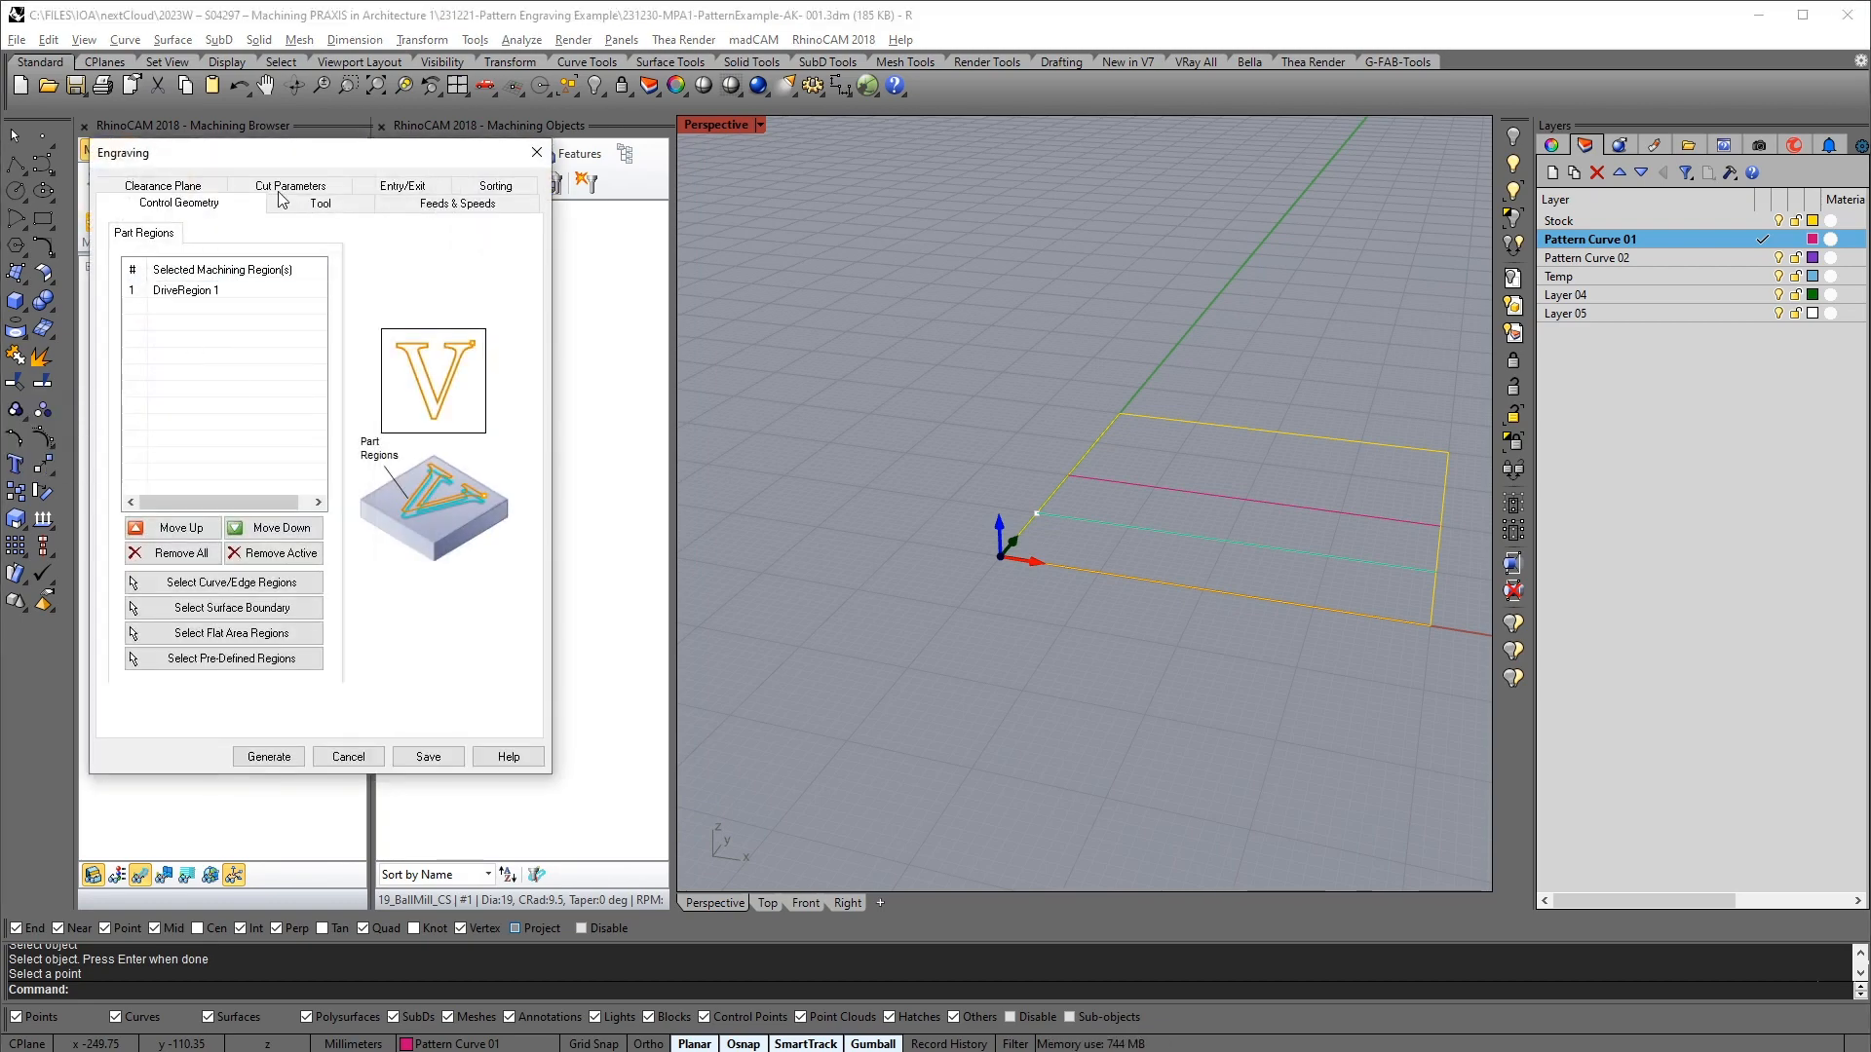
{"action": "left_click", "coordinate": [314, 205]}
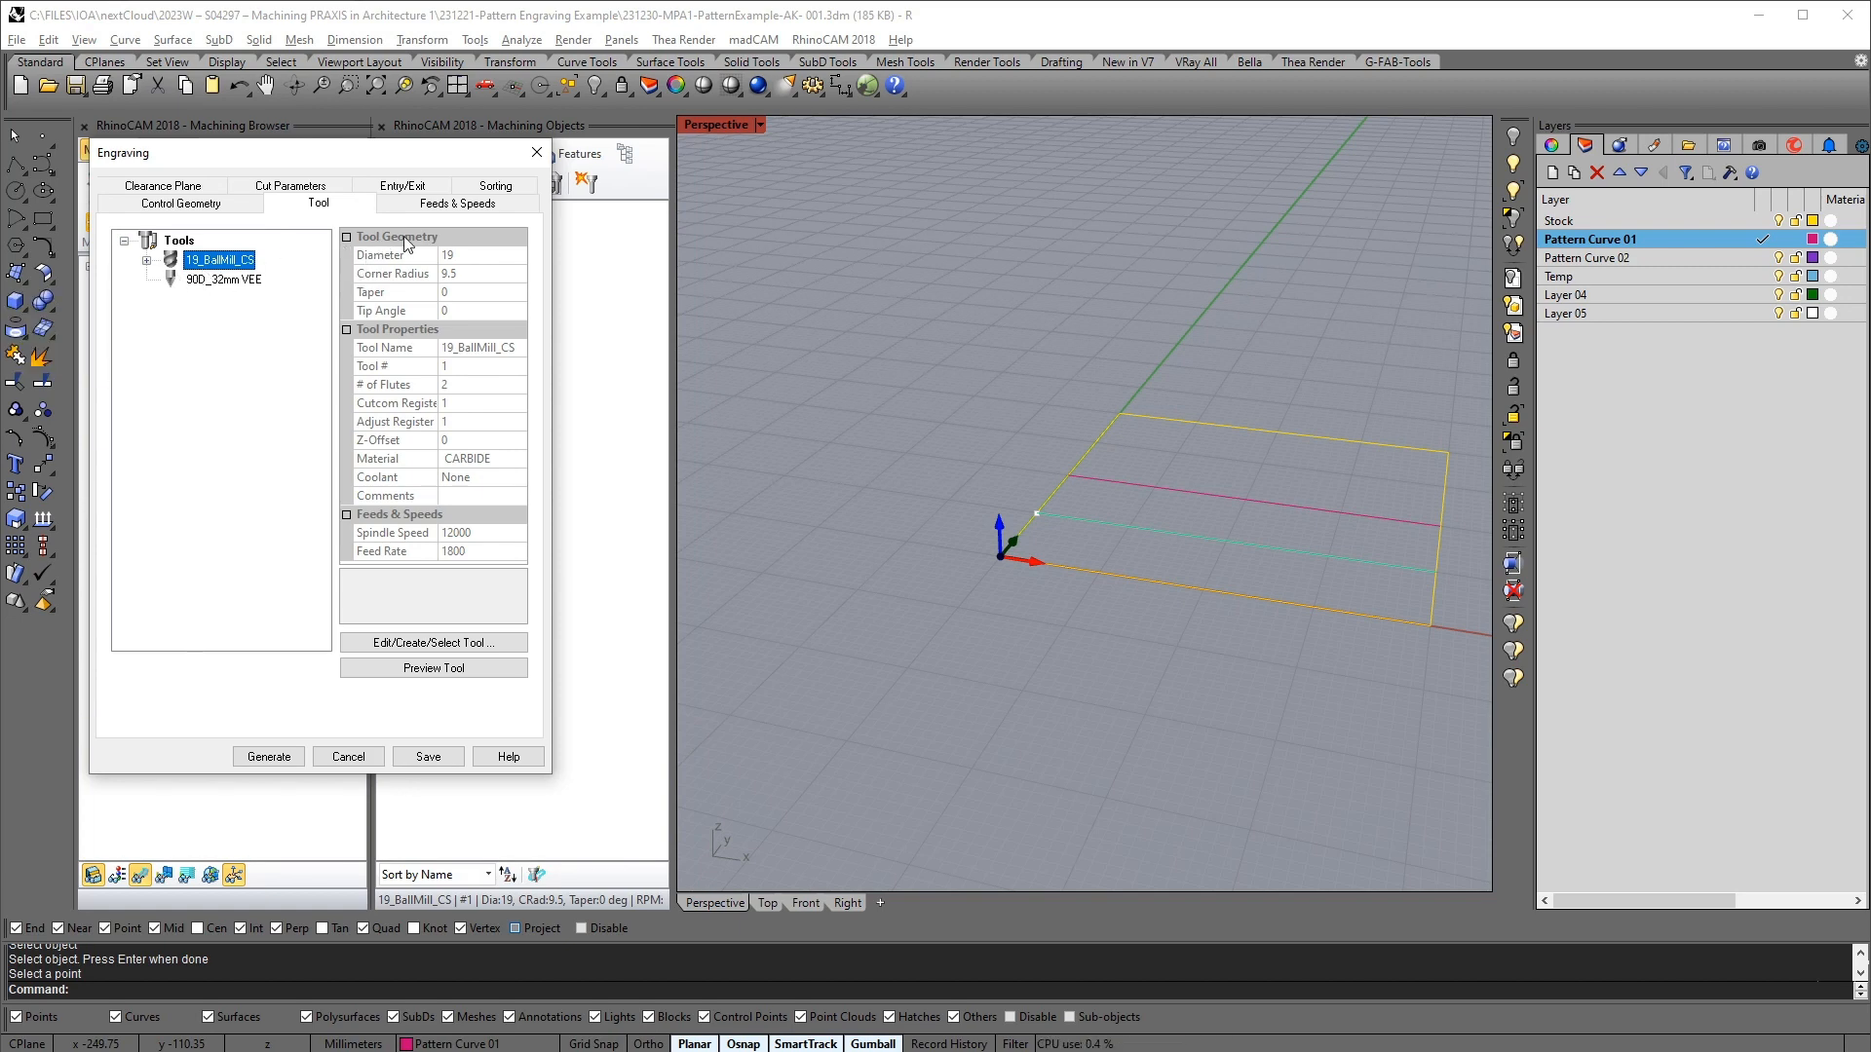
{"action": "left_click", "coordinate": [464, 205]}
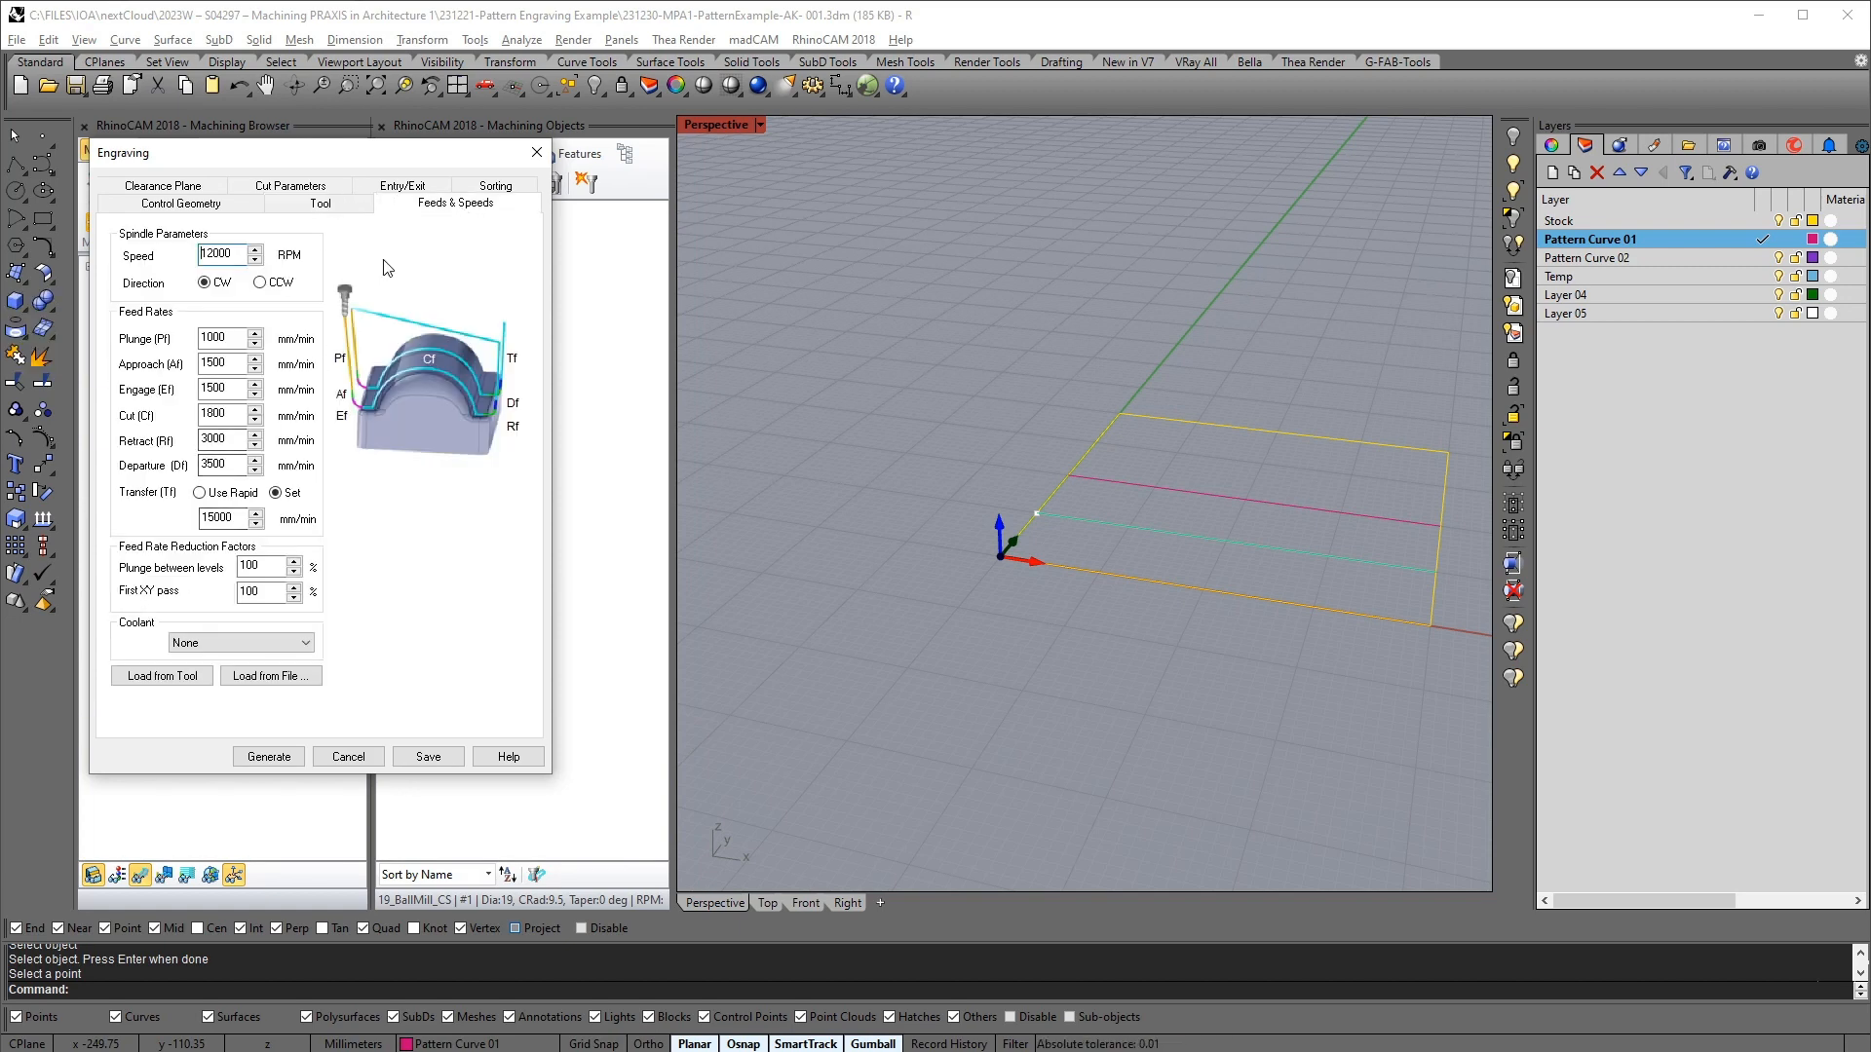
{"action": "left_click", "coordinate": [493, 187]}
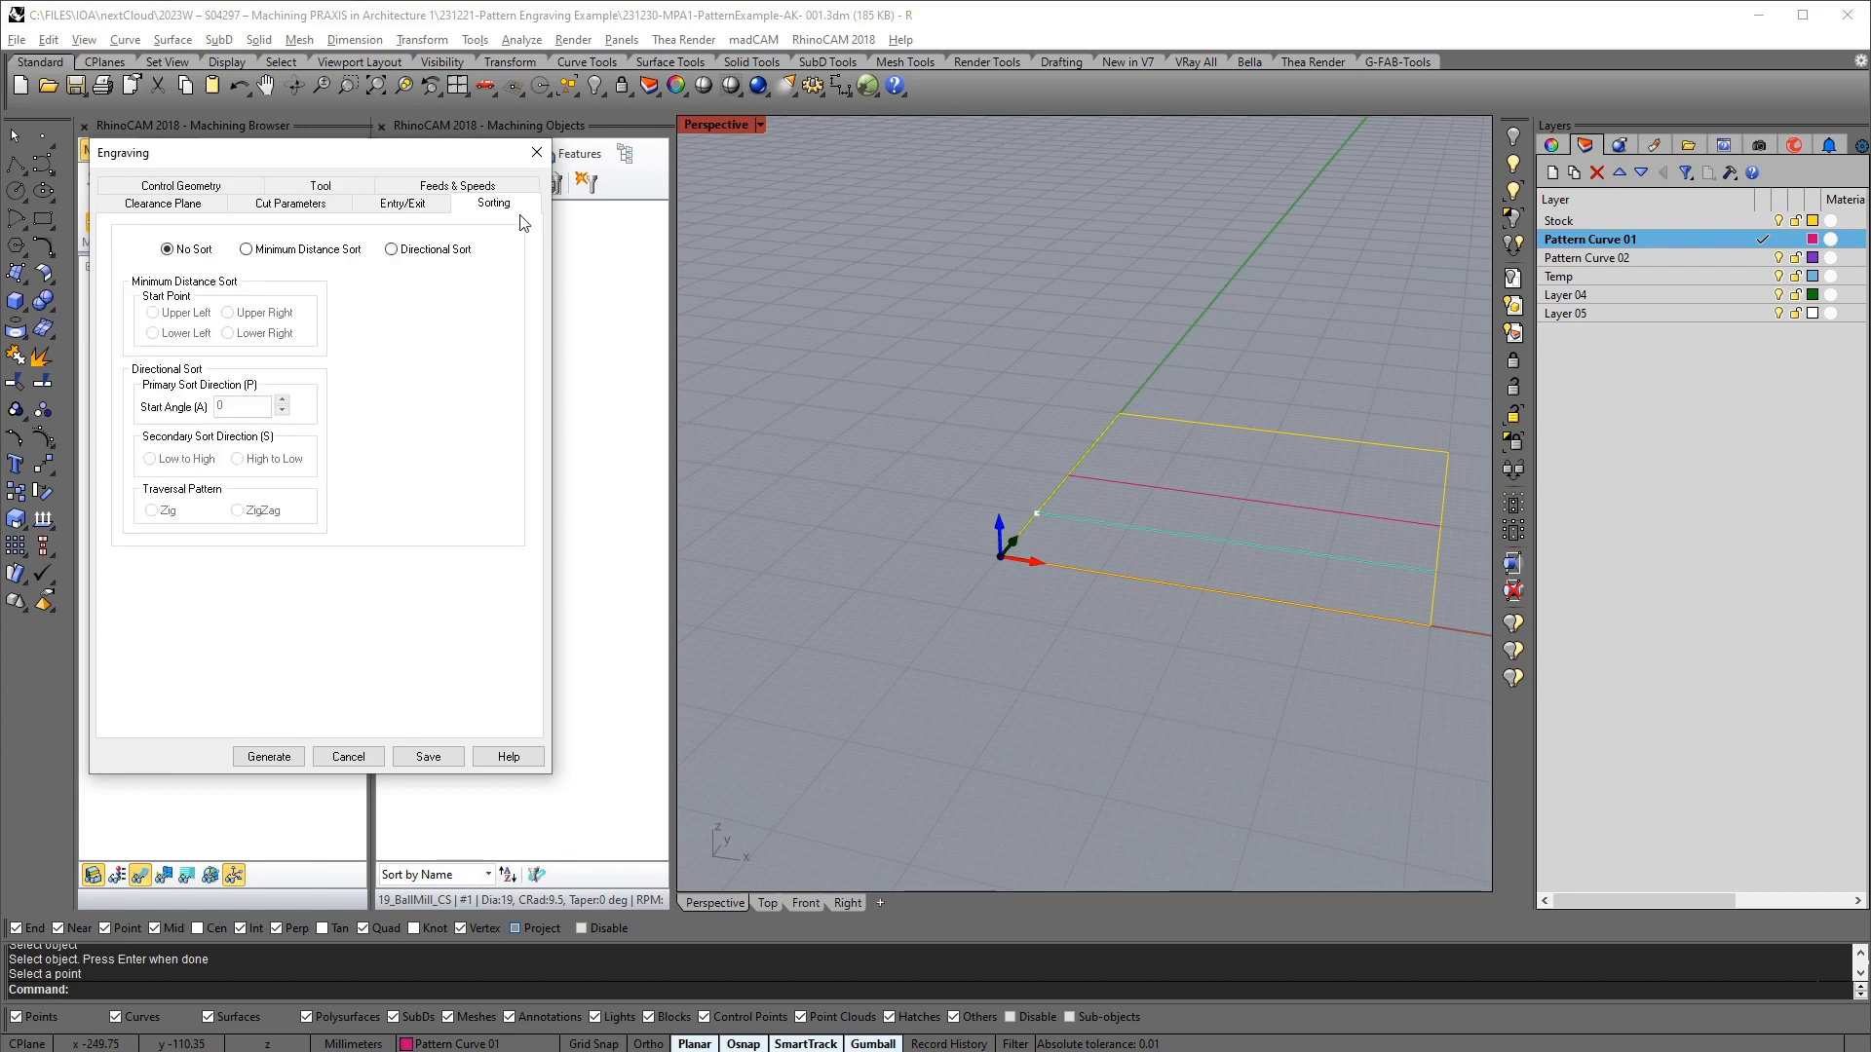
{"action": "left_click", "coordinate": [403, 204]}
{"action": "left_click", "coordinate": [292, 204]}
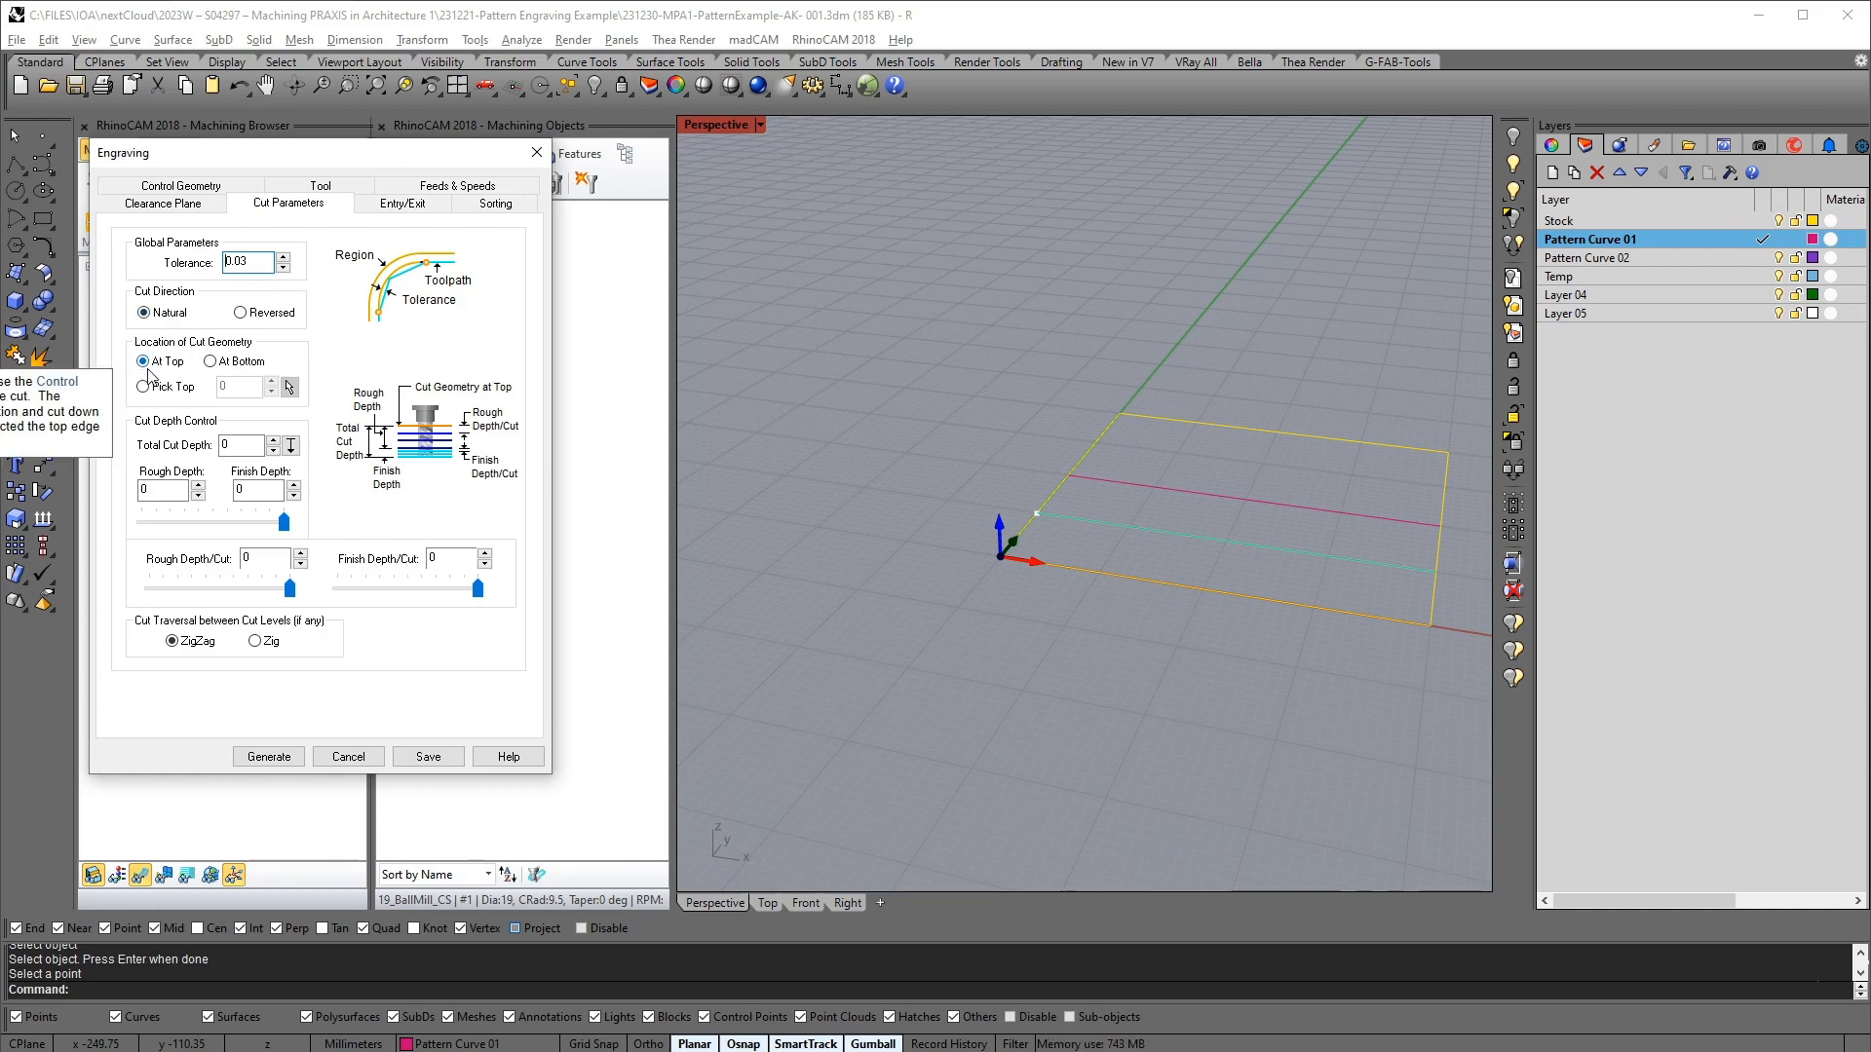
Examine where the engraved pattern line lies on the stock's top face in relation to the cut geometry location
{"action": "right_click_drag", "start_coordinate": [1140, 716], "coordinate": [1167, 764]}
{"action": "right_click", "coordinate": [1235, 710]}
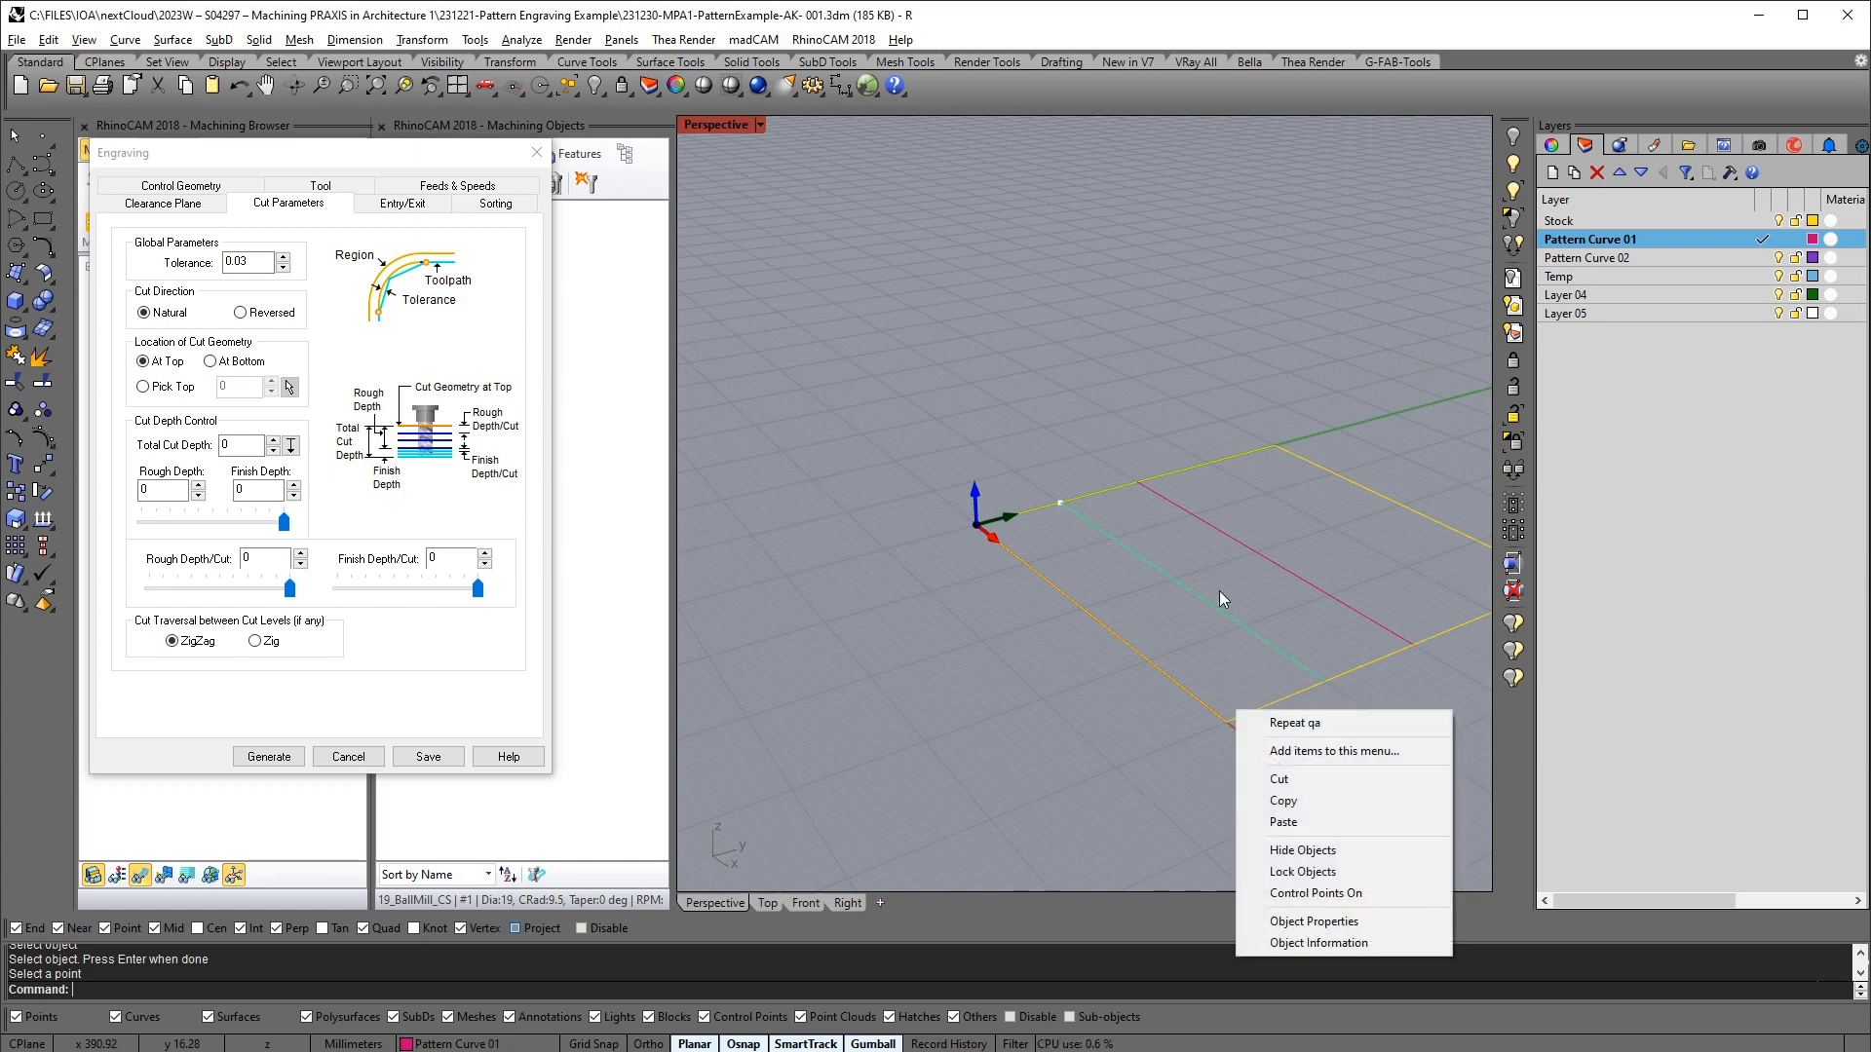
{"action": "left_click", "coordinate": [1159, 443]}
{"action": "right_click_drag", "start_coordinate": [1149, 425], "coordinate": [1124, 347]}
{"action": "scroll", "coordinate": [1124, 347], "scroll_direction": "up", "scroll_amount": 4}
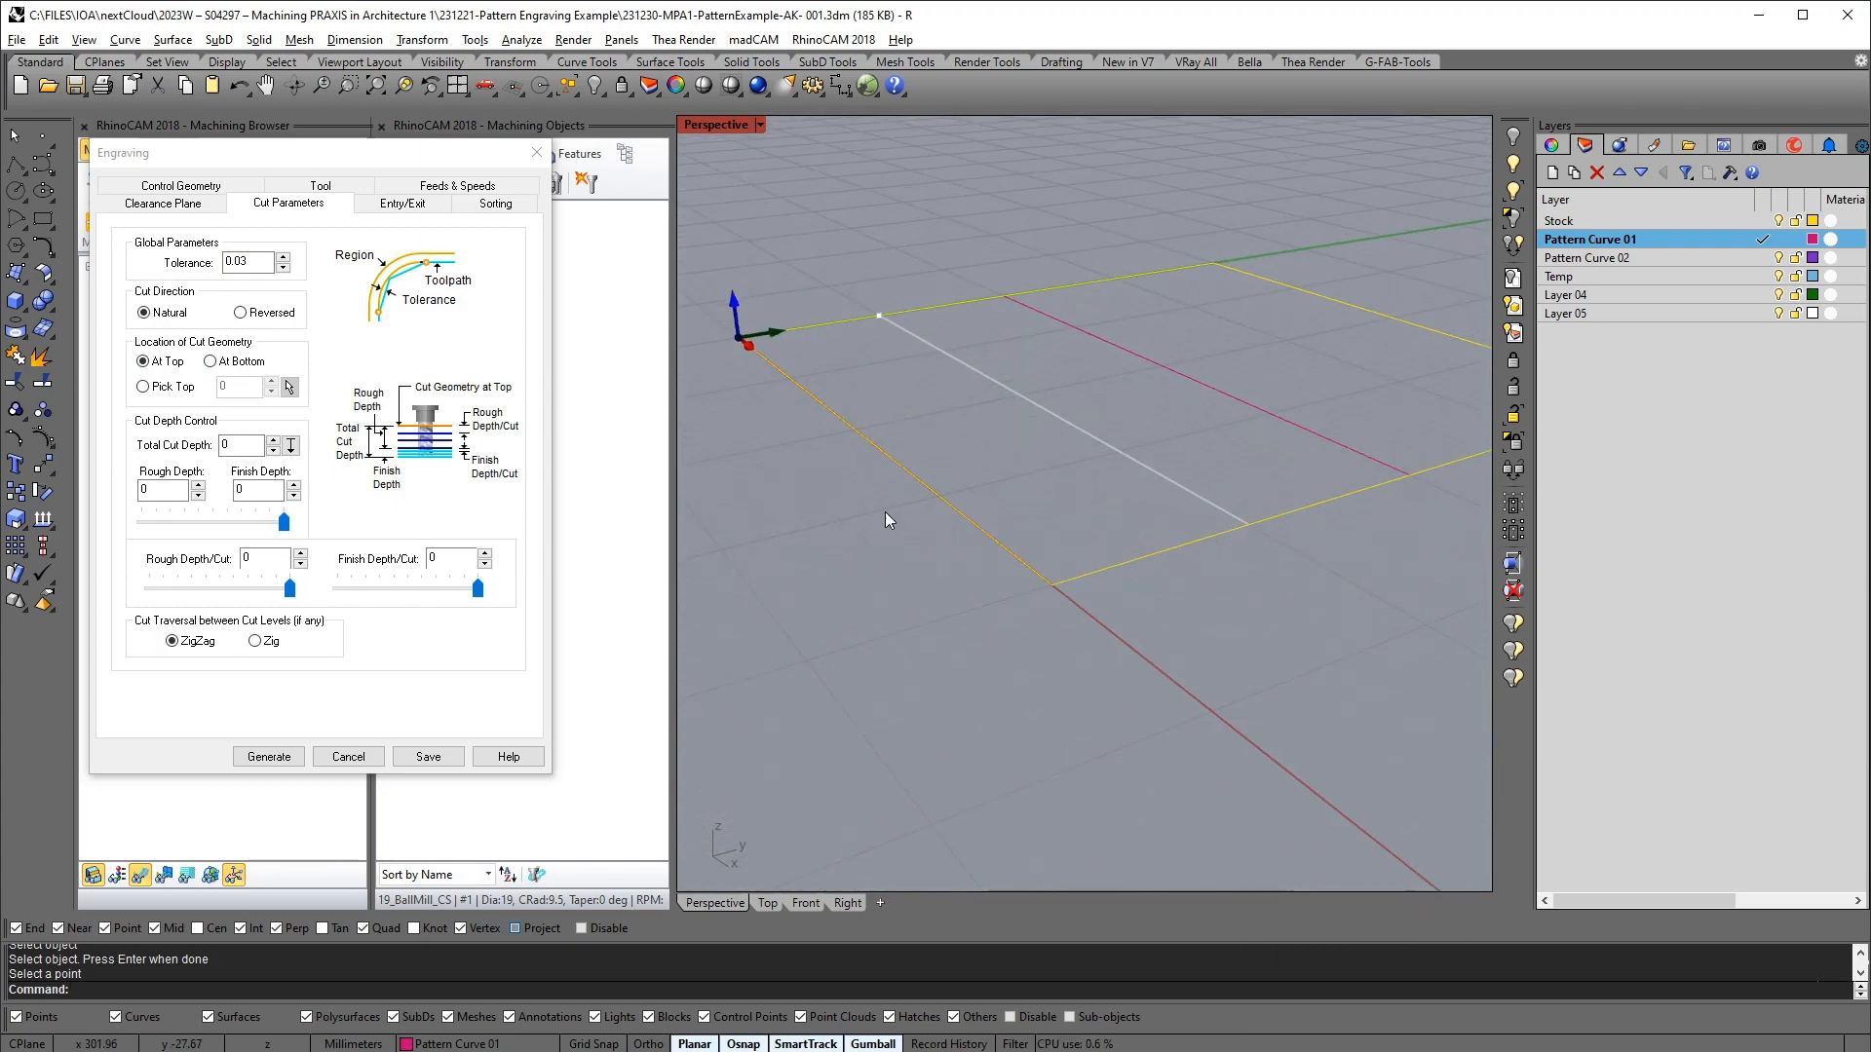
{"action": "right_click_drag", "start_coordinate": [885, 511], "coordinate": [1156, 528]}
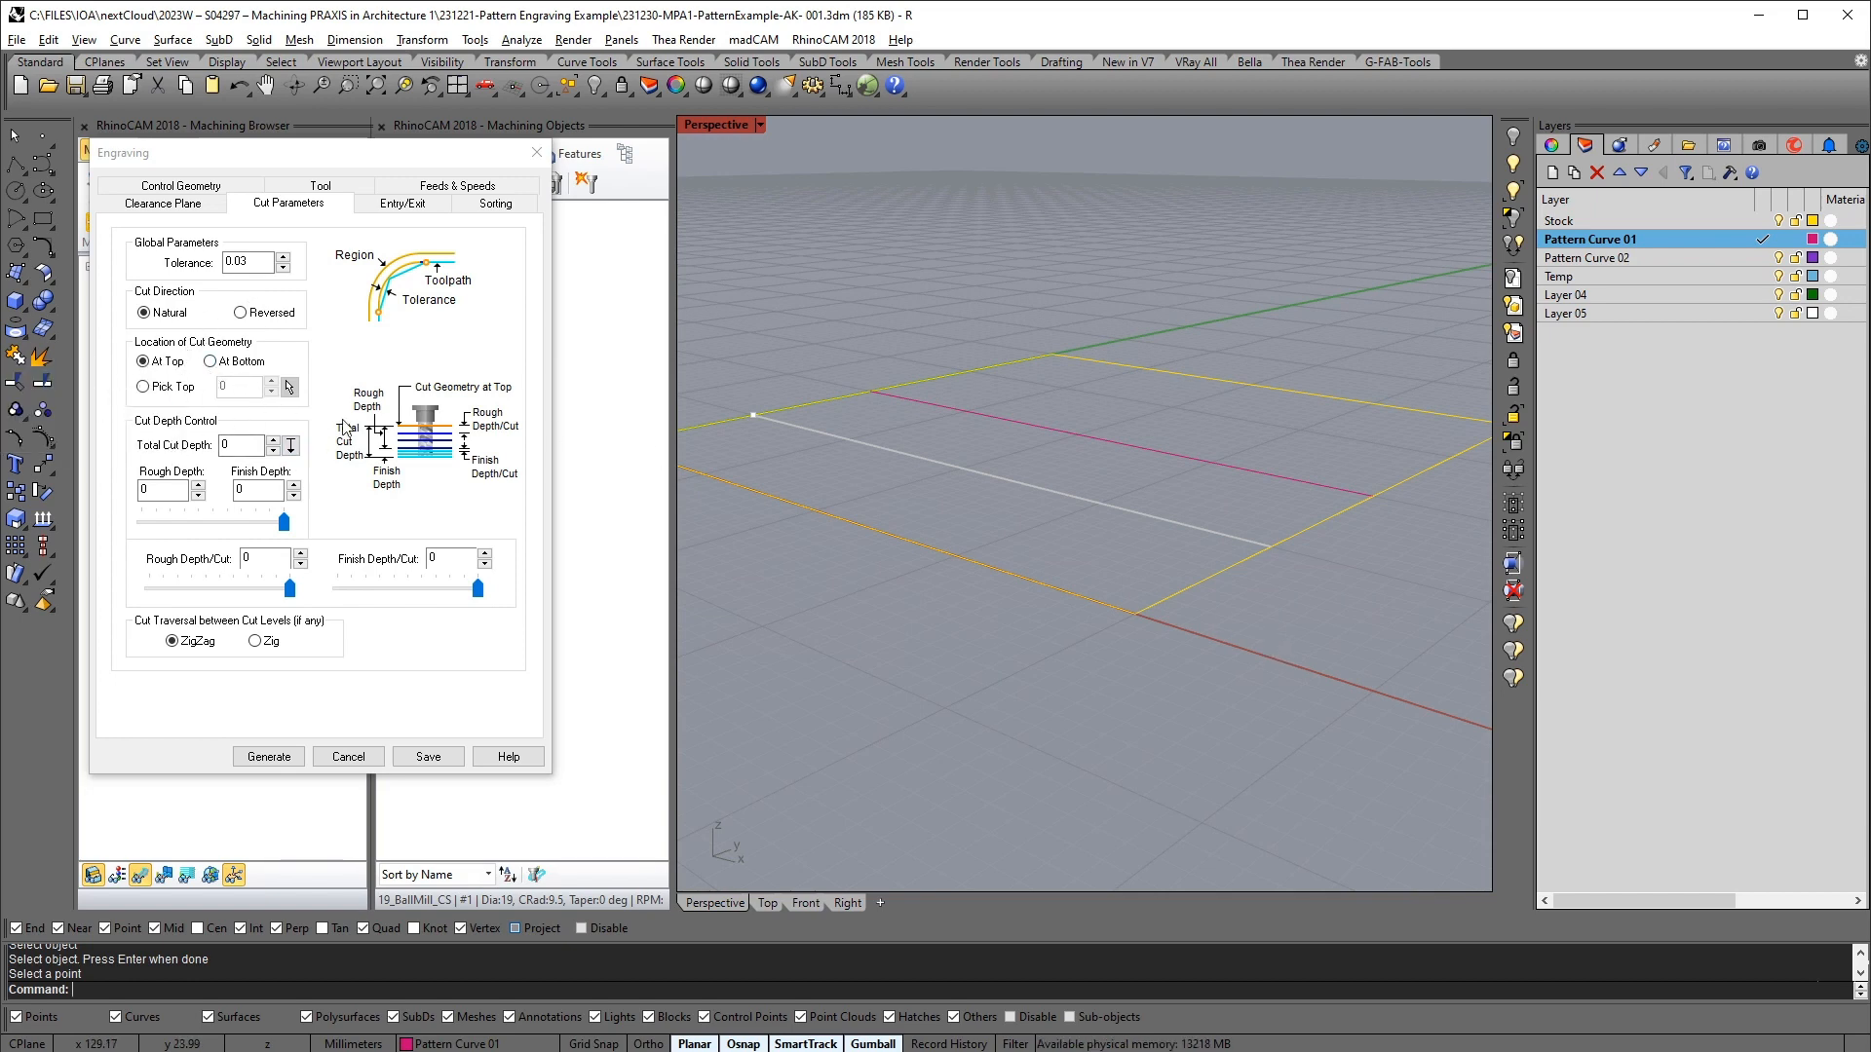
{"action": "right_click_drag", "start_coordinate": [1239, 637], "coordinate": [906, 321]}
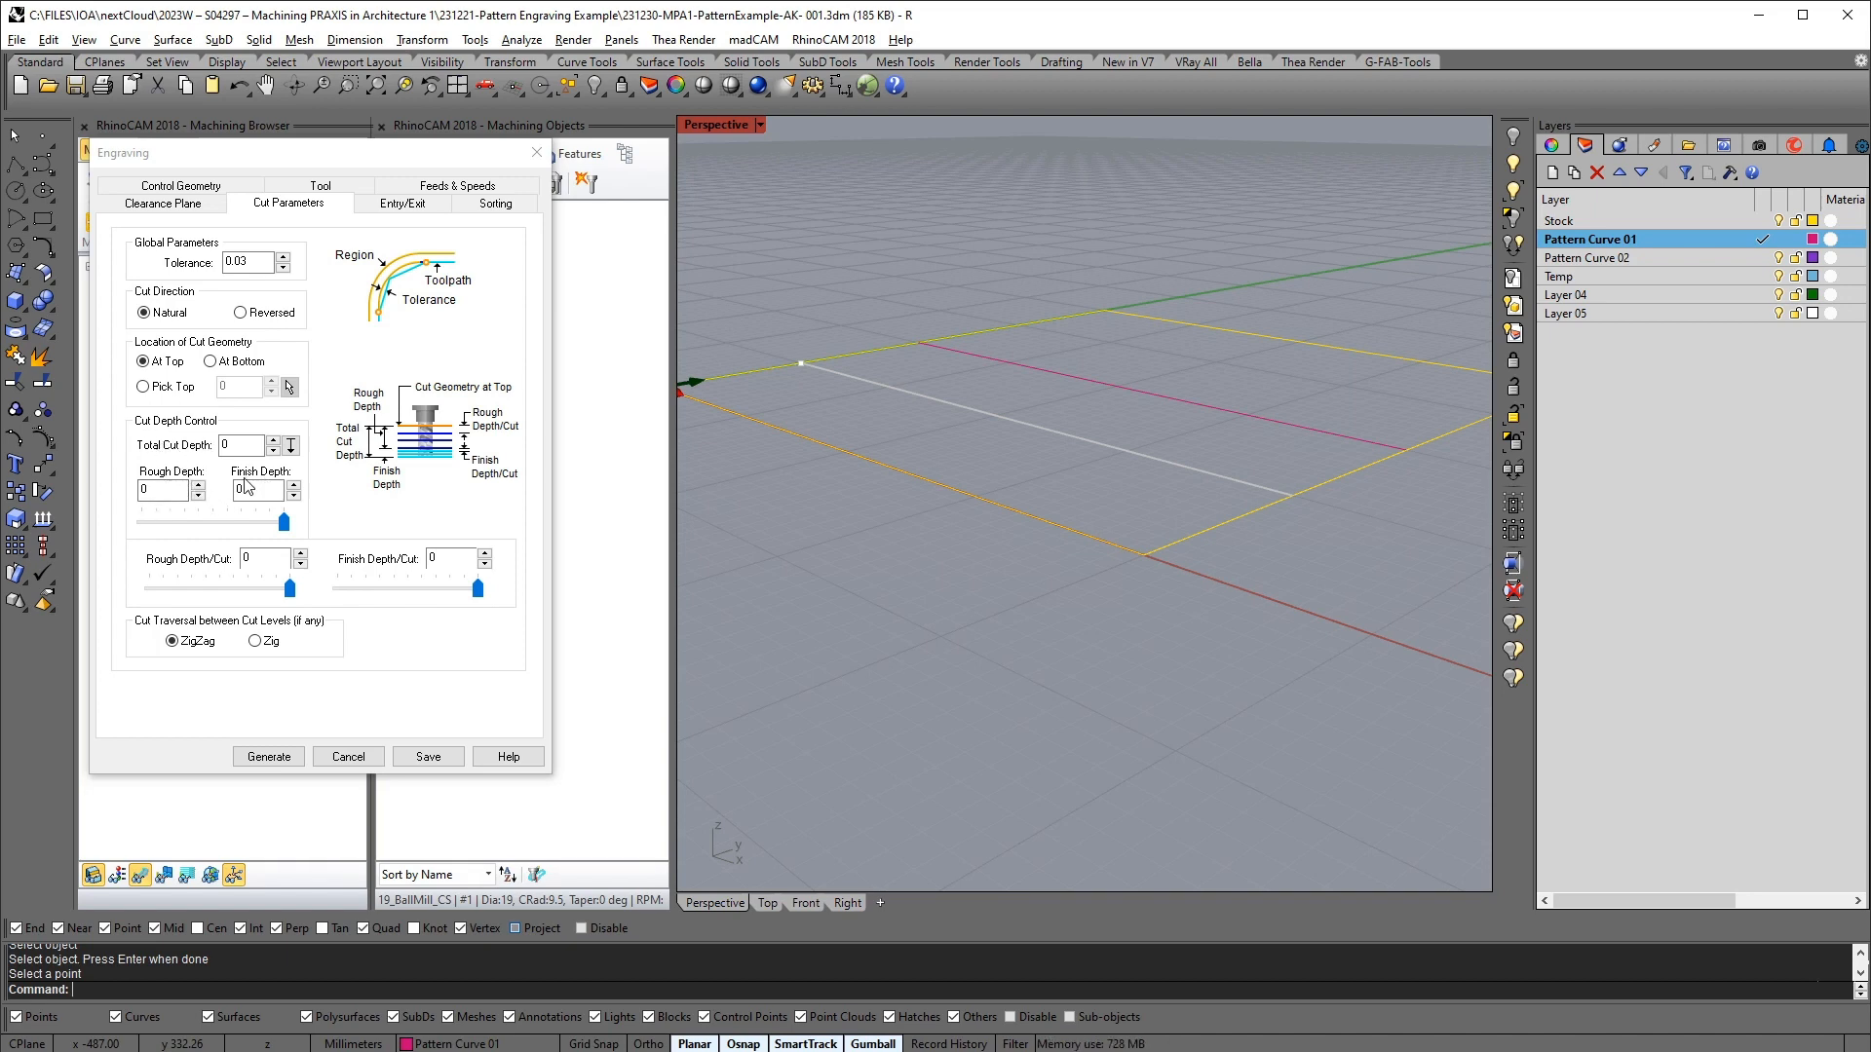
Set the Engraving operation's total cut depth to 5 mm, all as rough depth
{"action": "right_click_drag", "start_coordinate": [1041, 709], "coordinate": [1209, 762]}
{"action": "double_click", "coordinate": [240, 446]}
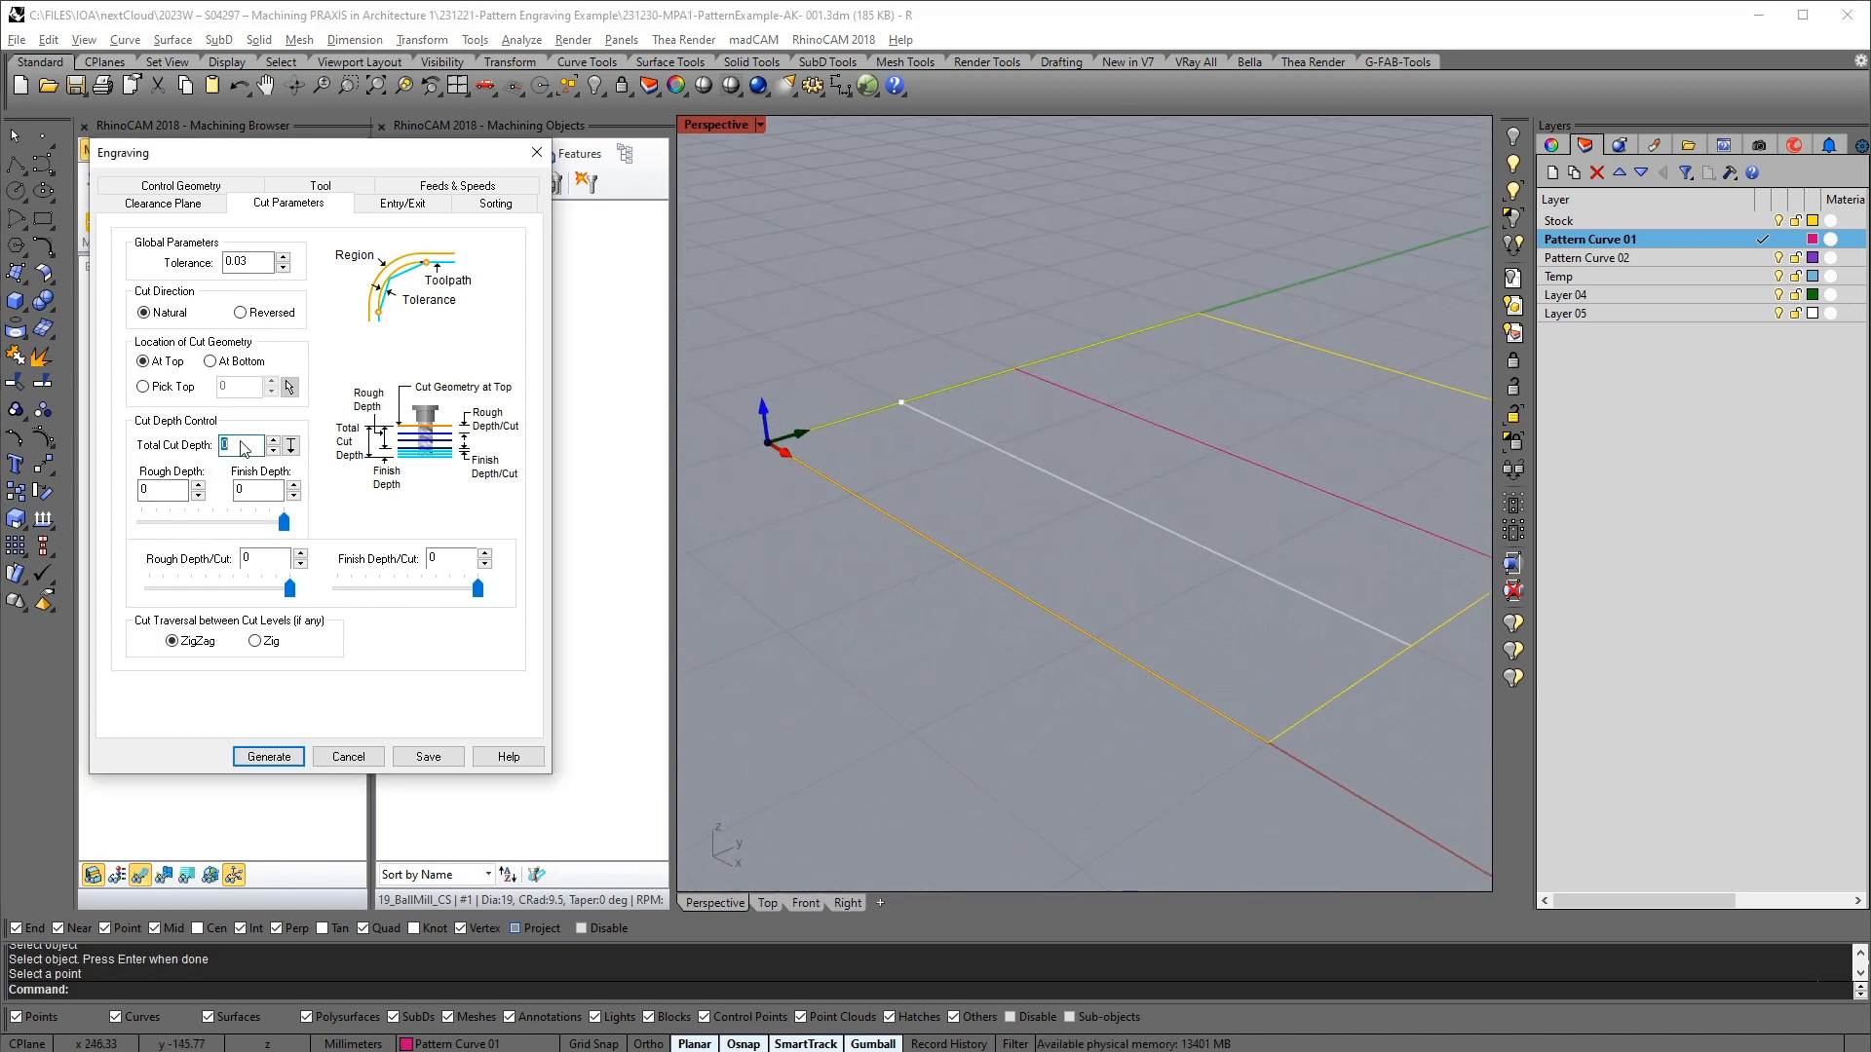
{"action": "type", "text": "5"}
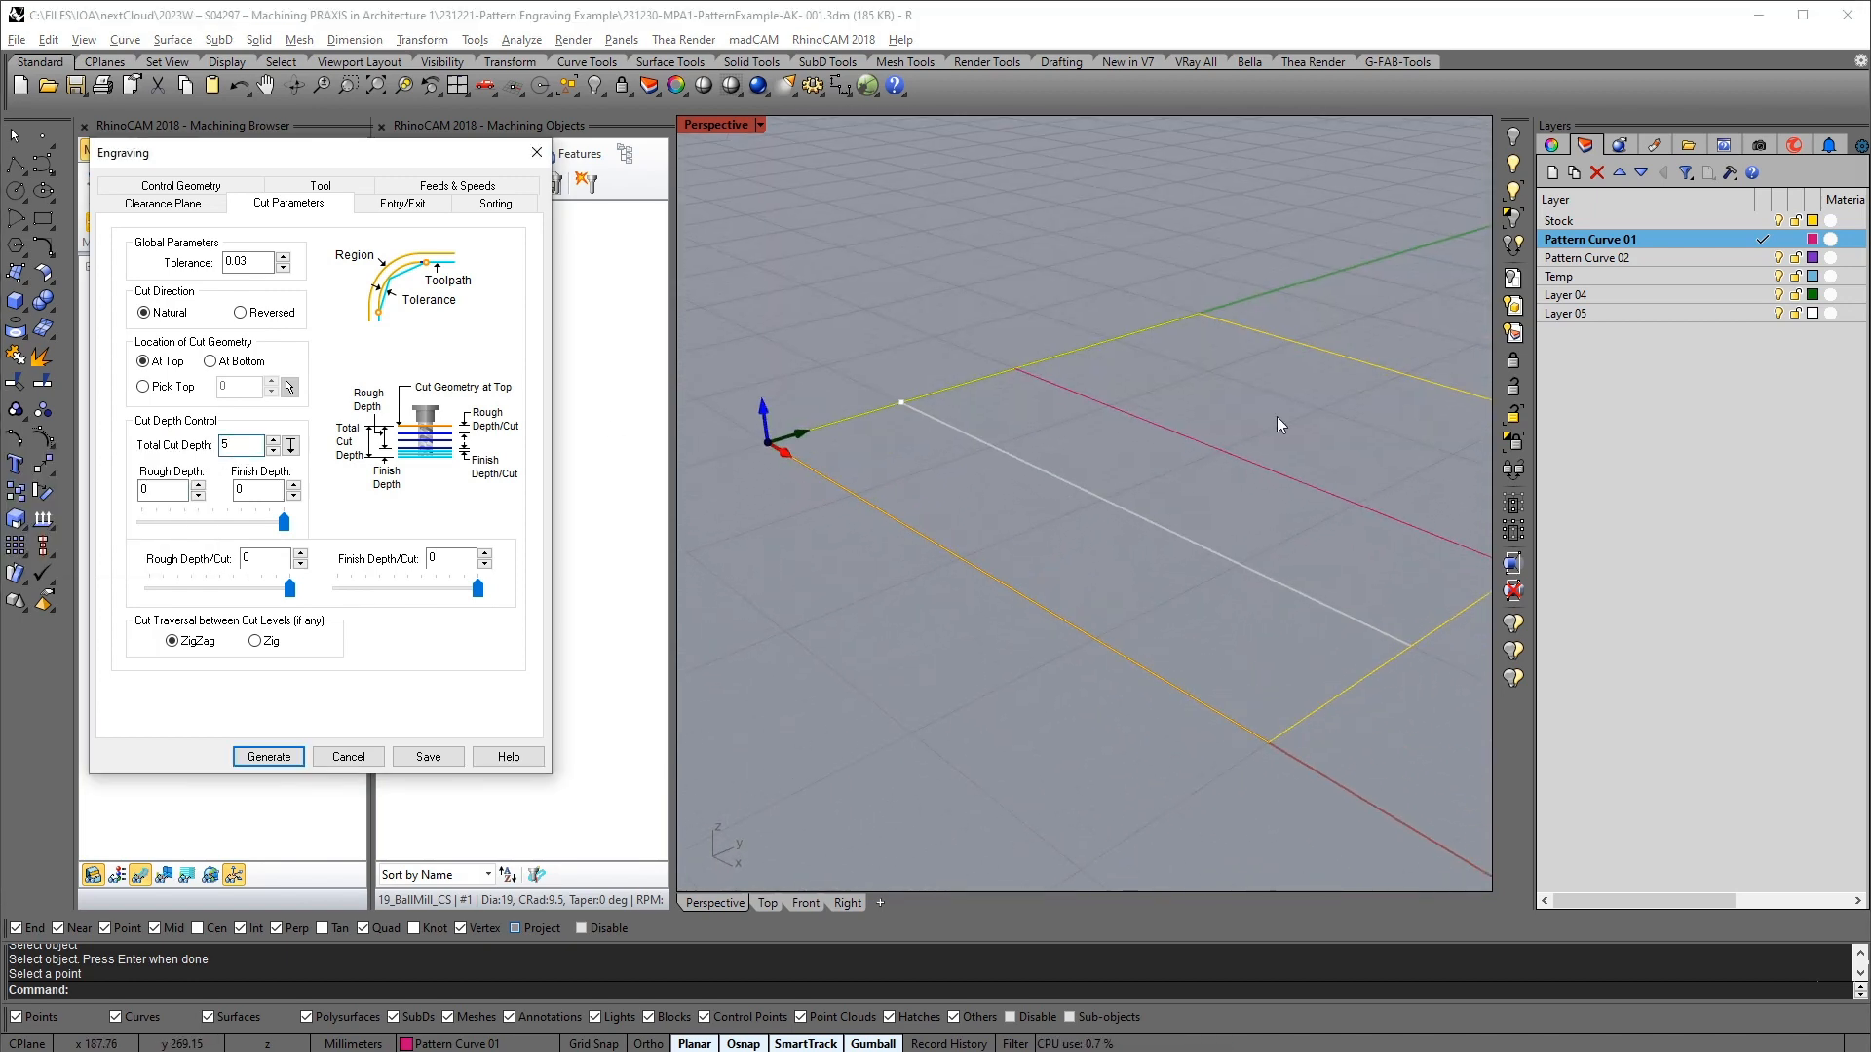
{"action": "left_click", "coordinate": [168, 491]}
Try the Automatic and Absolute Z Value clearance plane definitions and examine the plane's height above the stock
{"action": "left_click", "coordinate": [177, 206]}
{"action": "left_click", "coordinate": [164, 280]}
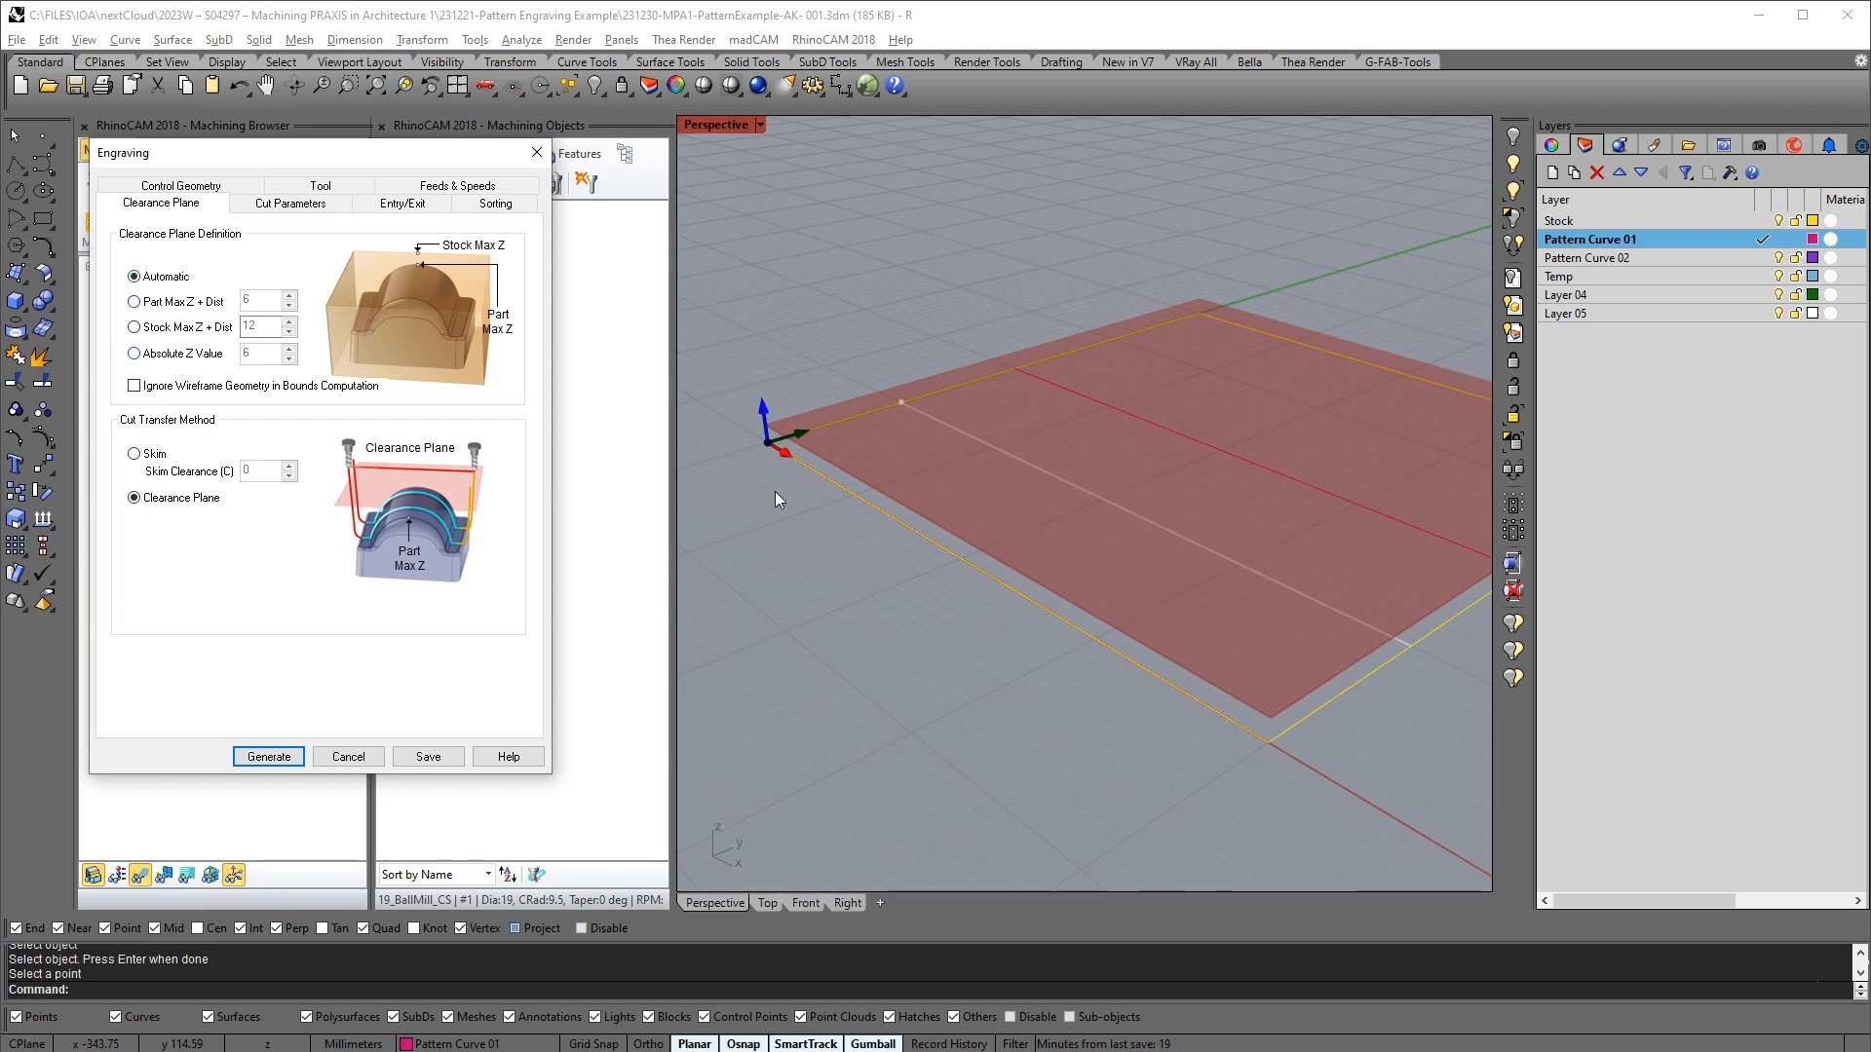
{"action": "mouse_move", "coordinate": [1009, 573]}
{"action": "right_mouse_down"}
{"action": "mouse_move", "coordinate": [1072, 524]}
{"action": "mouse_move", "coordinate": [1018, 540]}
{"action": "mouse_move", "coordinate": [1033, 555]}
{"action": "right_mouse_up"}
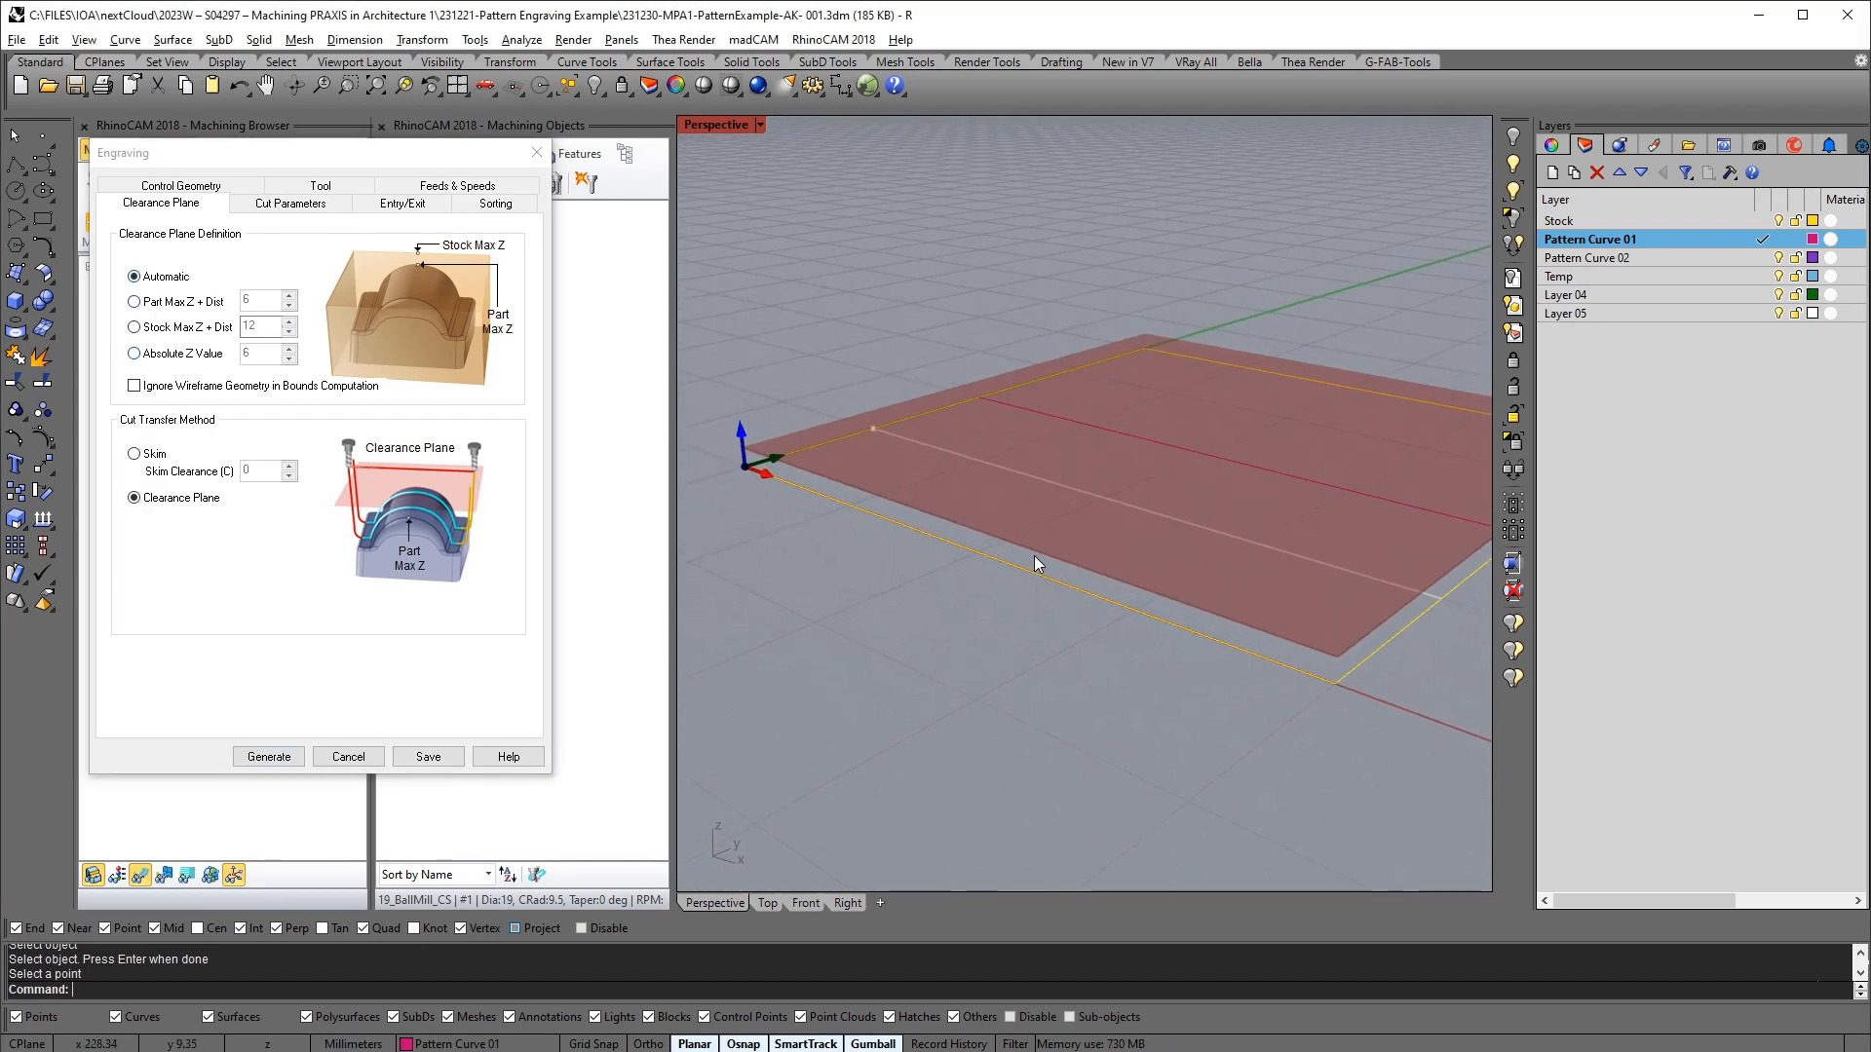
{"action": "right_click_drag", "start_coordinate": [1235, 501], "coordinate": [1143, 529]}
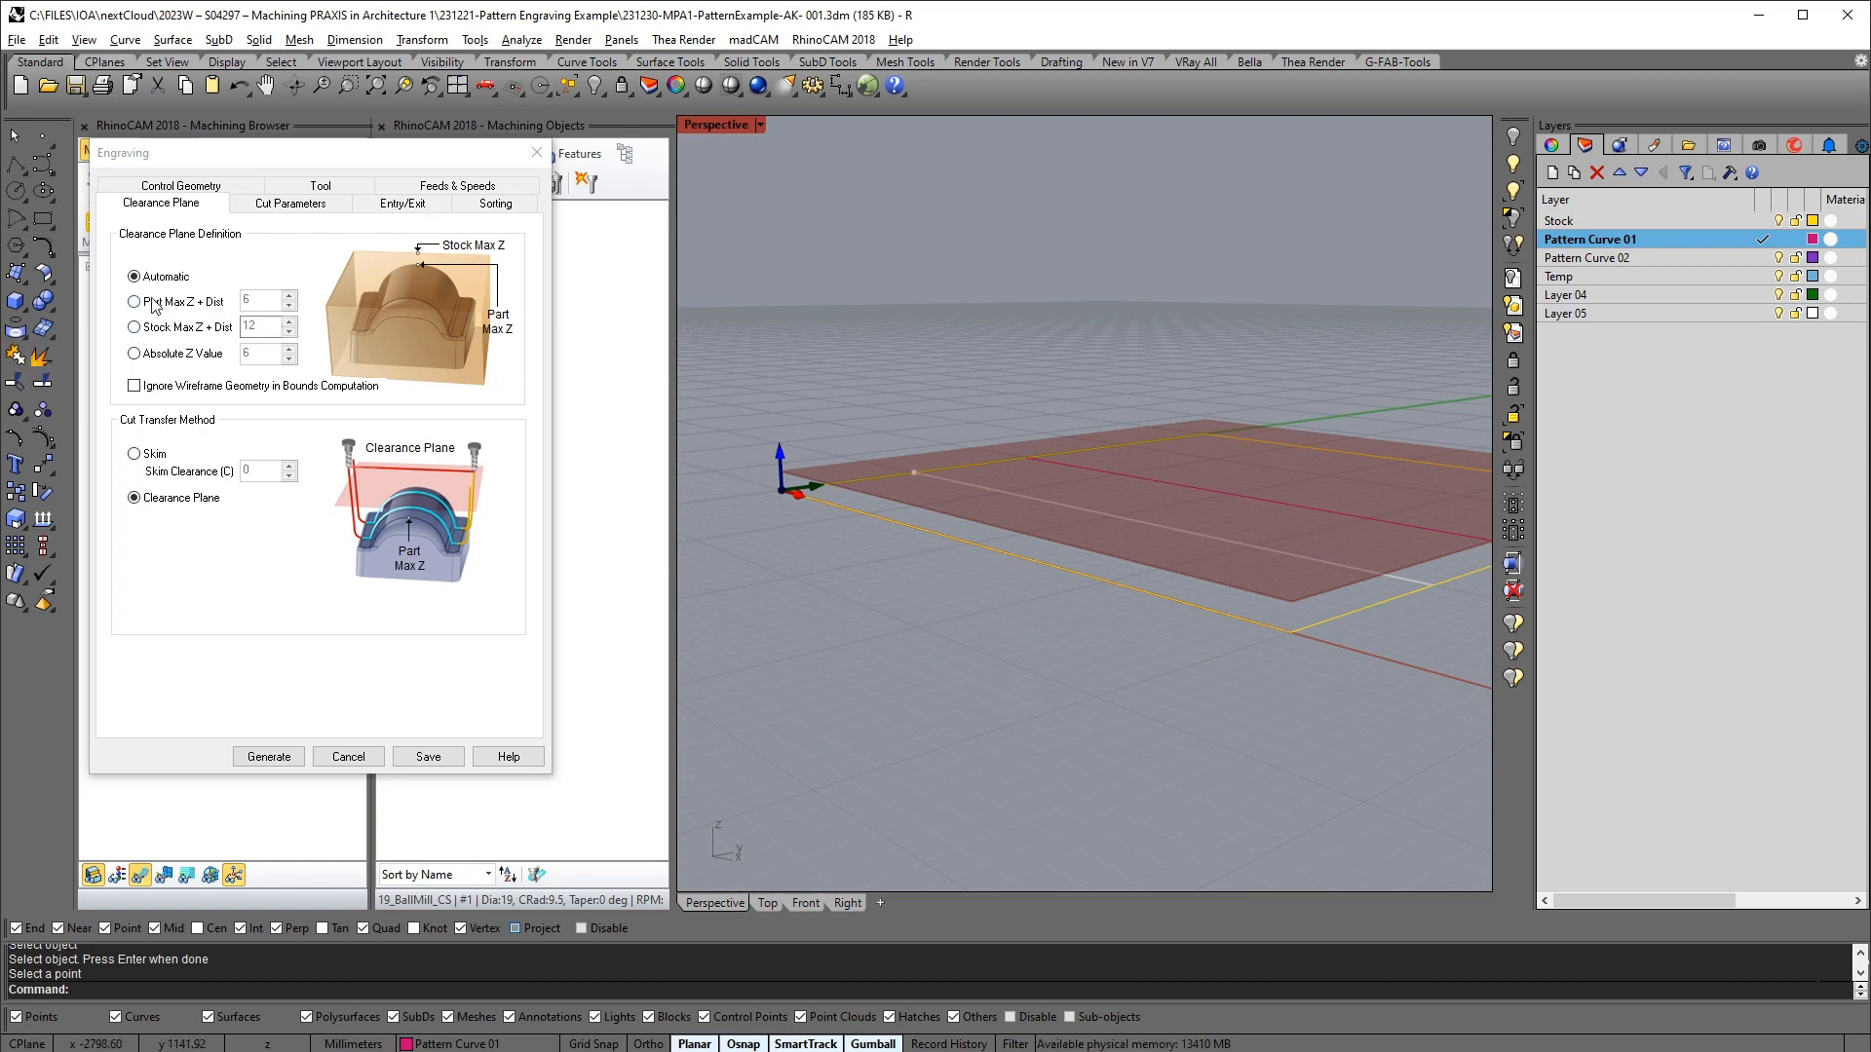
{"action": "left_click", "coordinate": [164, 356]}
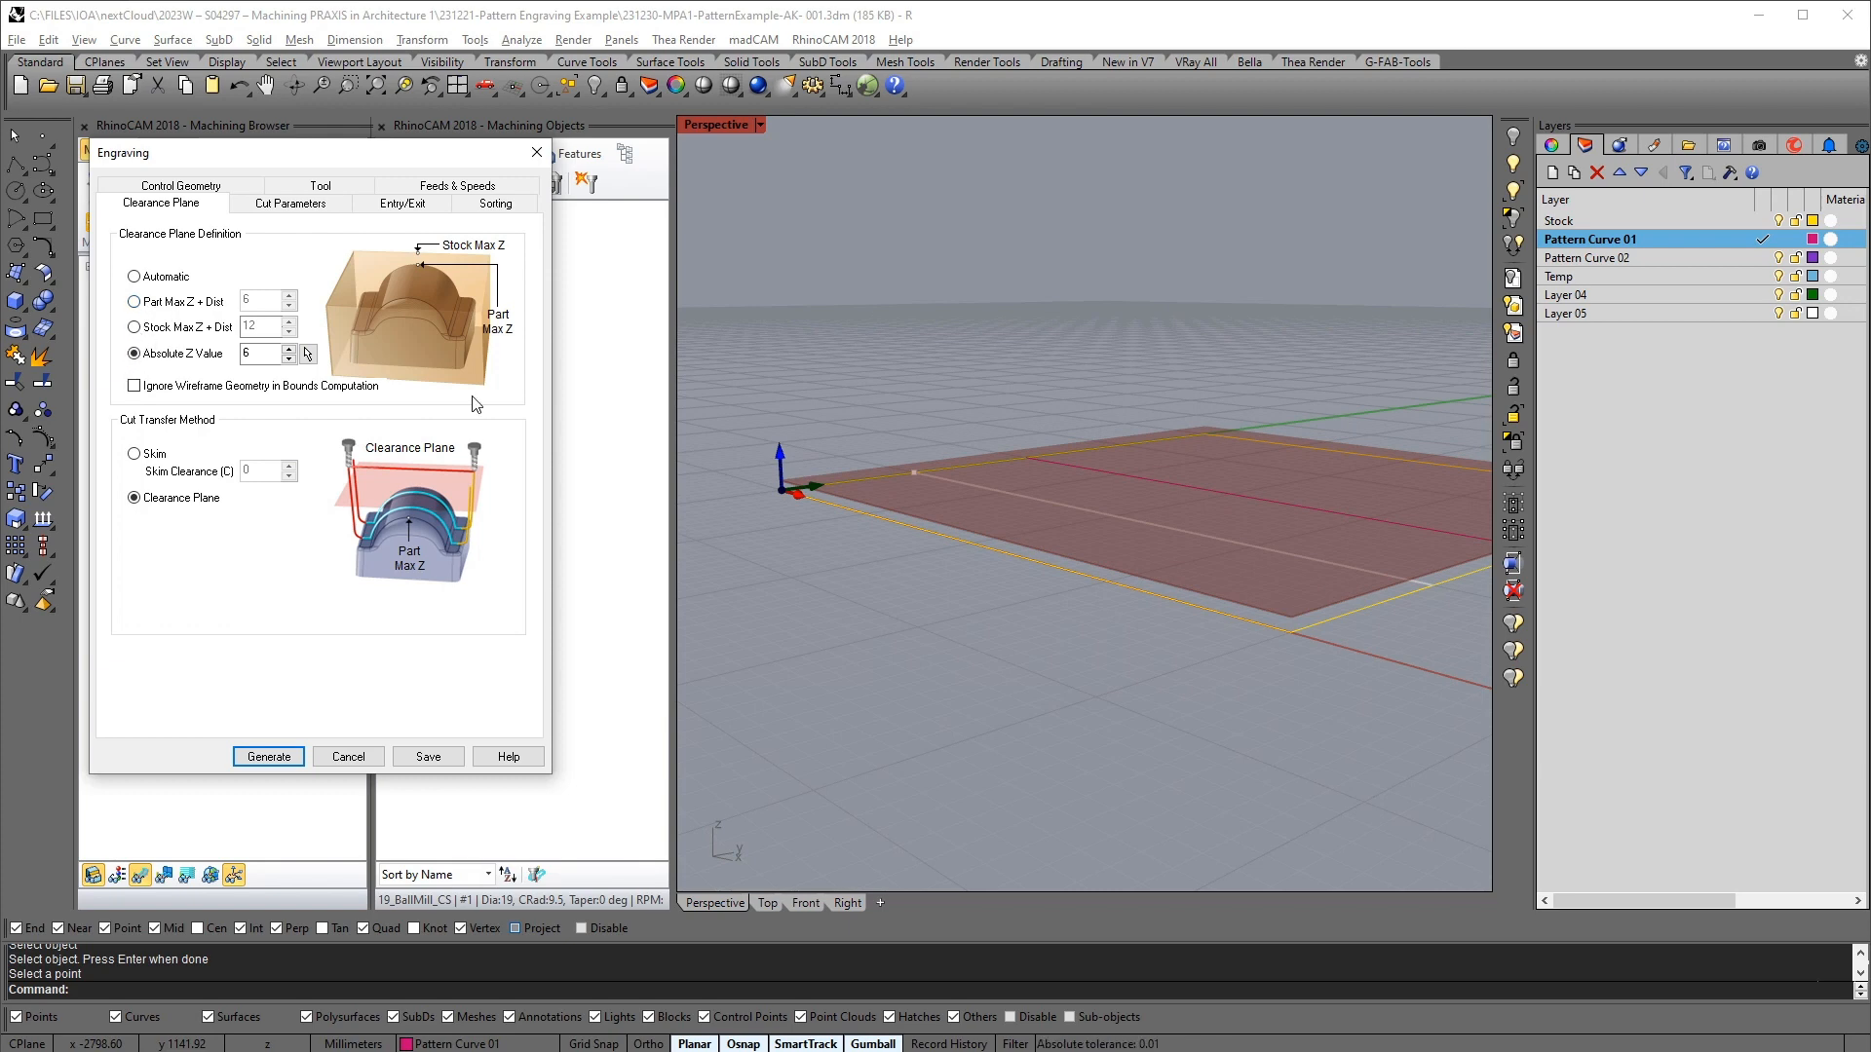
{"action": "right_click_drag", "start_coordinate": [1130, 638], "coordinate": [1079, 738]}
Define the clearance plane as Stock Max Z + Dist with a distance of 12 mm and generate the engraving toolpath
{"action": "left_click", "coordinate": [133, 328]}
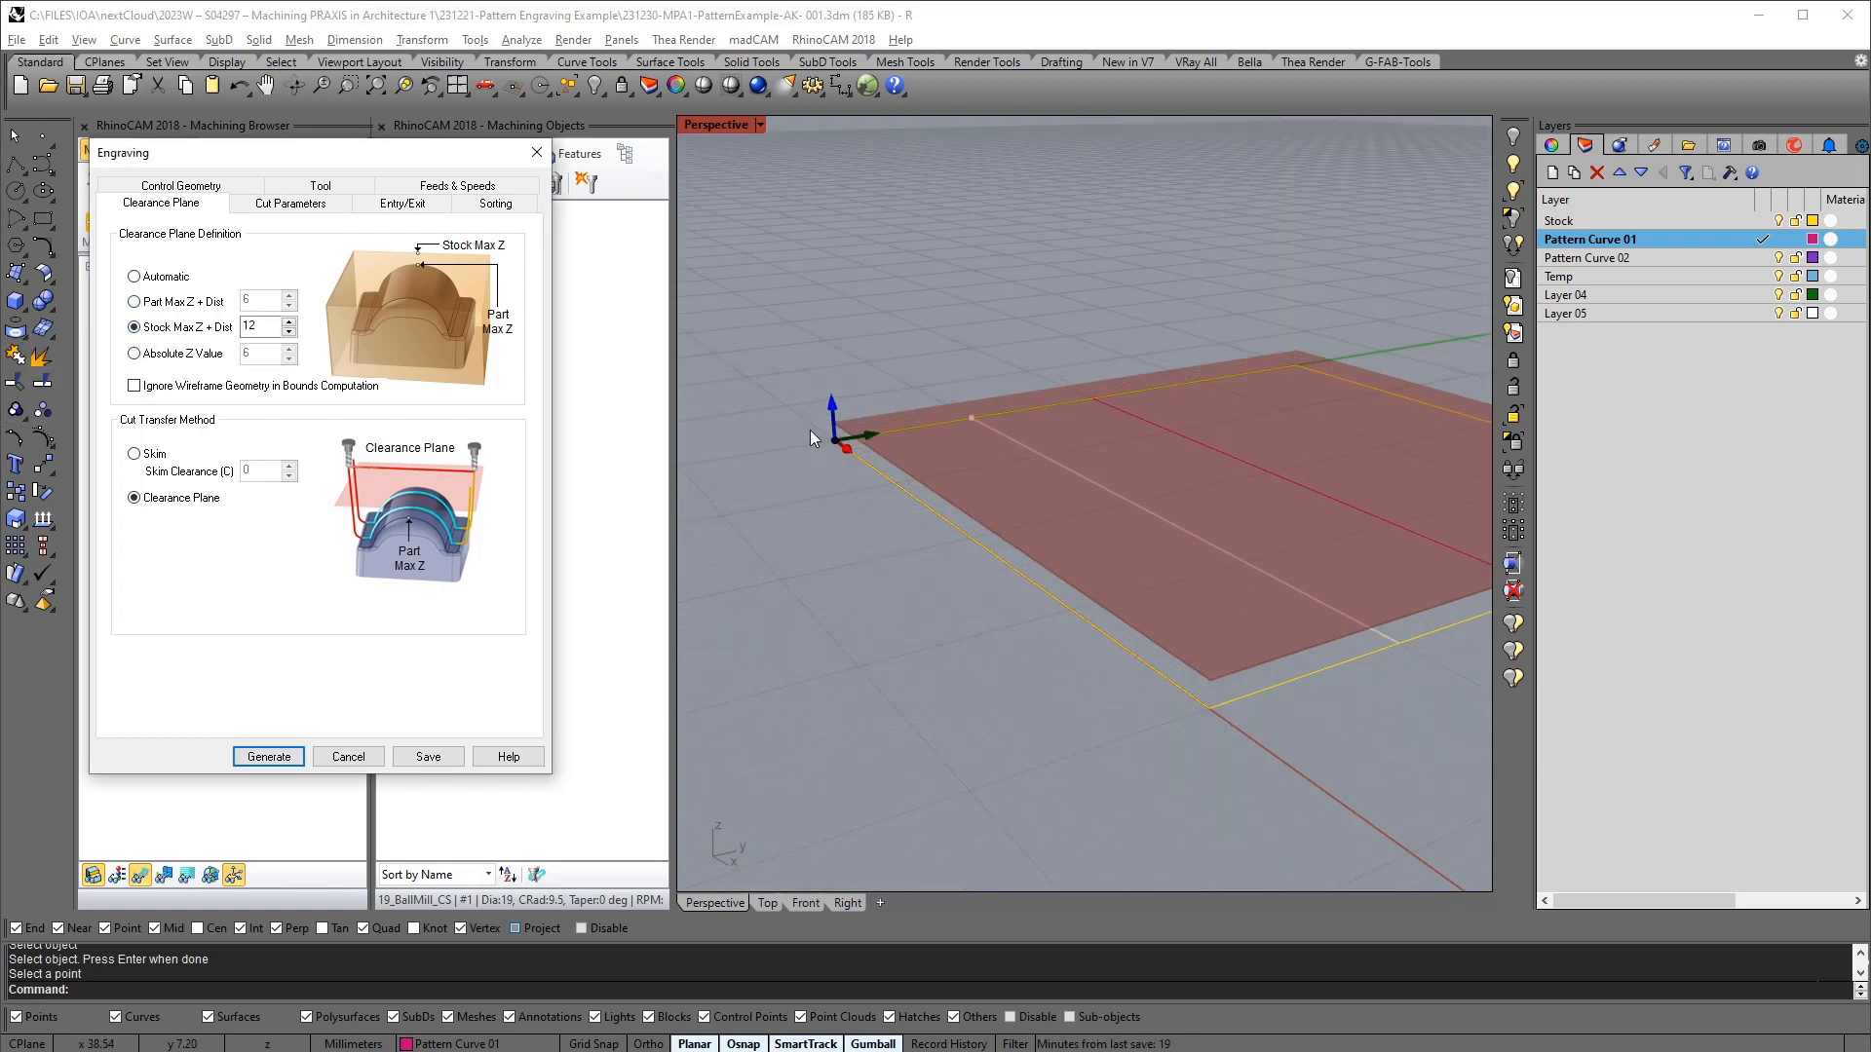
{"action": "left_click", "coordinate": [259, 326]}
{"action": "mouse_move", "coordinate": [1130, 641]}
{"action": "right_mouse_down"}
{"action": "mouse_move", "coordinate": [1183, 570]}
{"action": "mouse_move", "coordinate": [1181, 600]}
{"action": "mouse_move", "coordinate": [1127, 618]}
{"action": "right_mouse_up"}
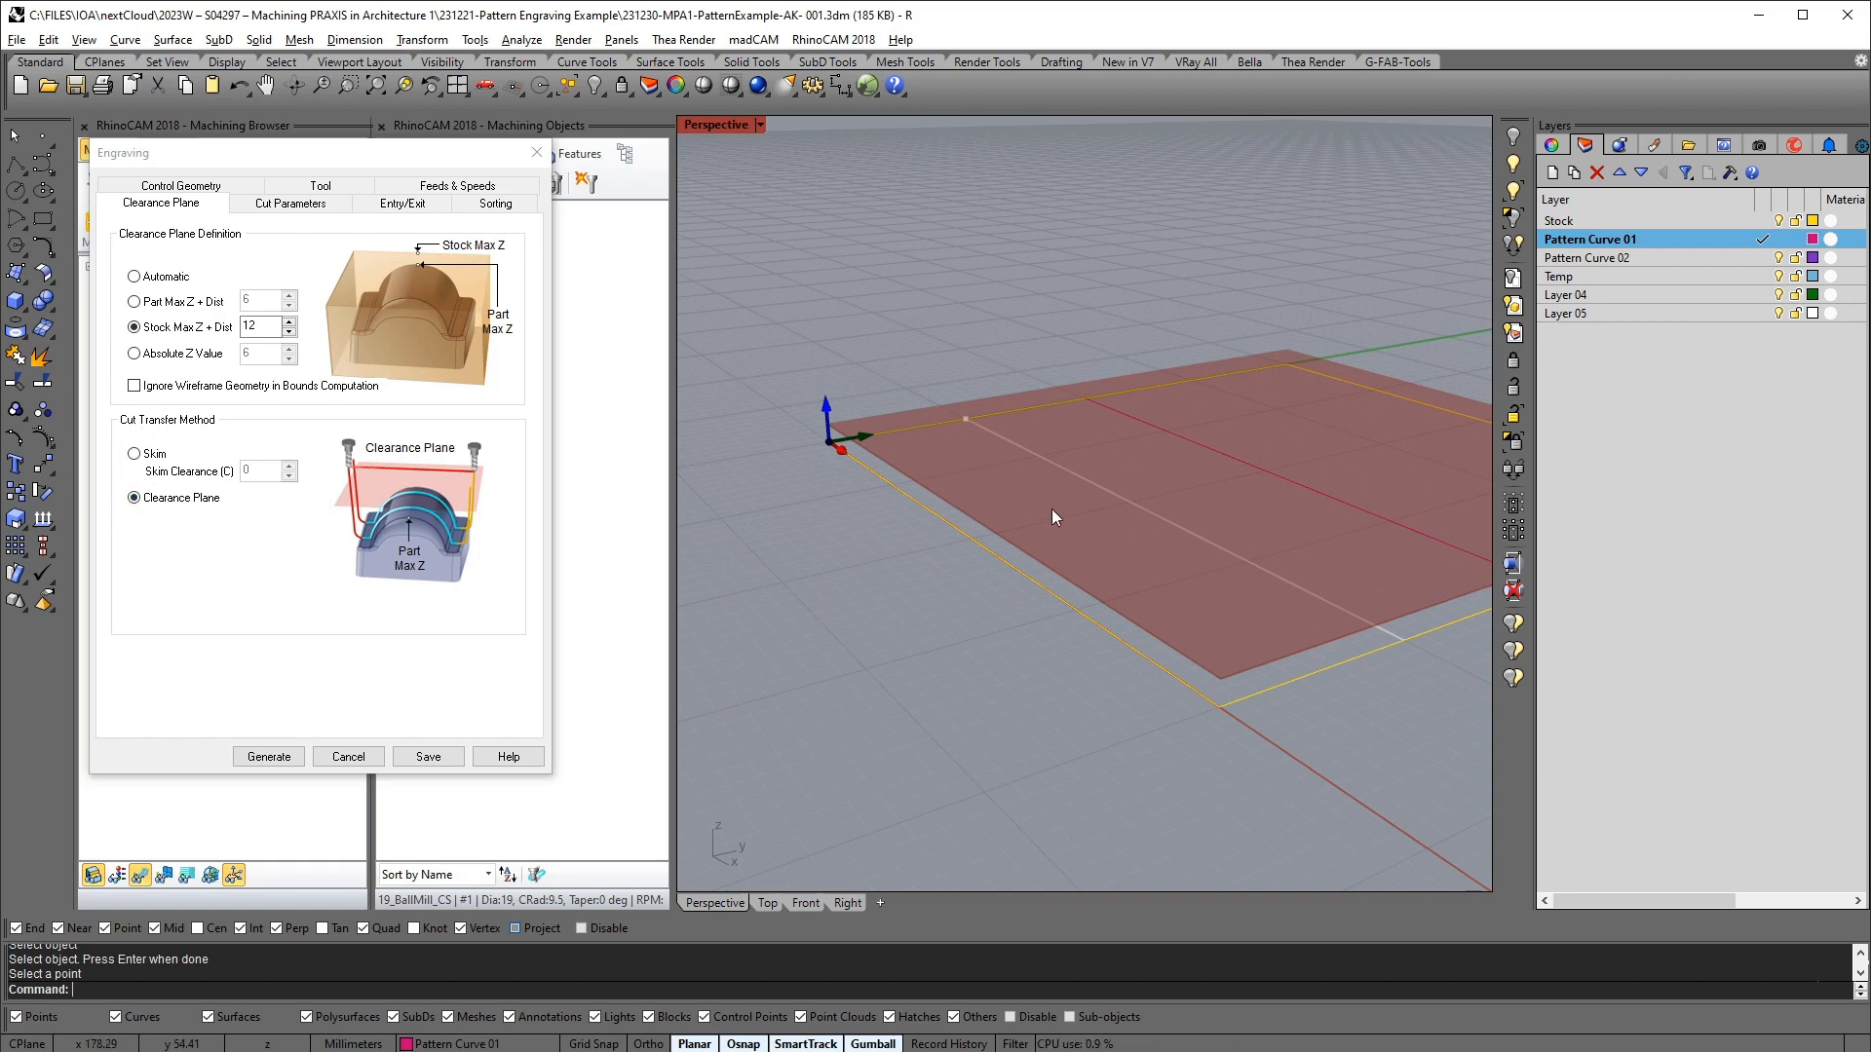
{"action": "right_click_drag", "start_coordinate": [1051, 509], "coordinate": [962, 436]}
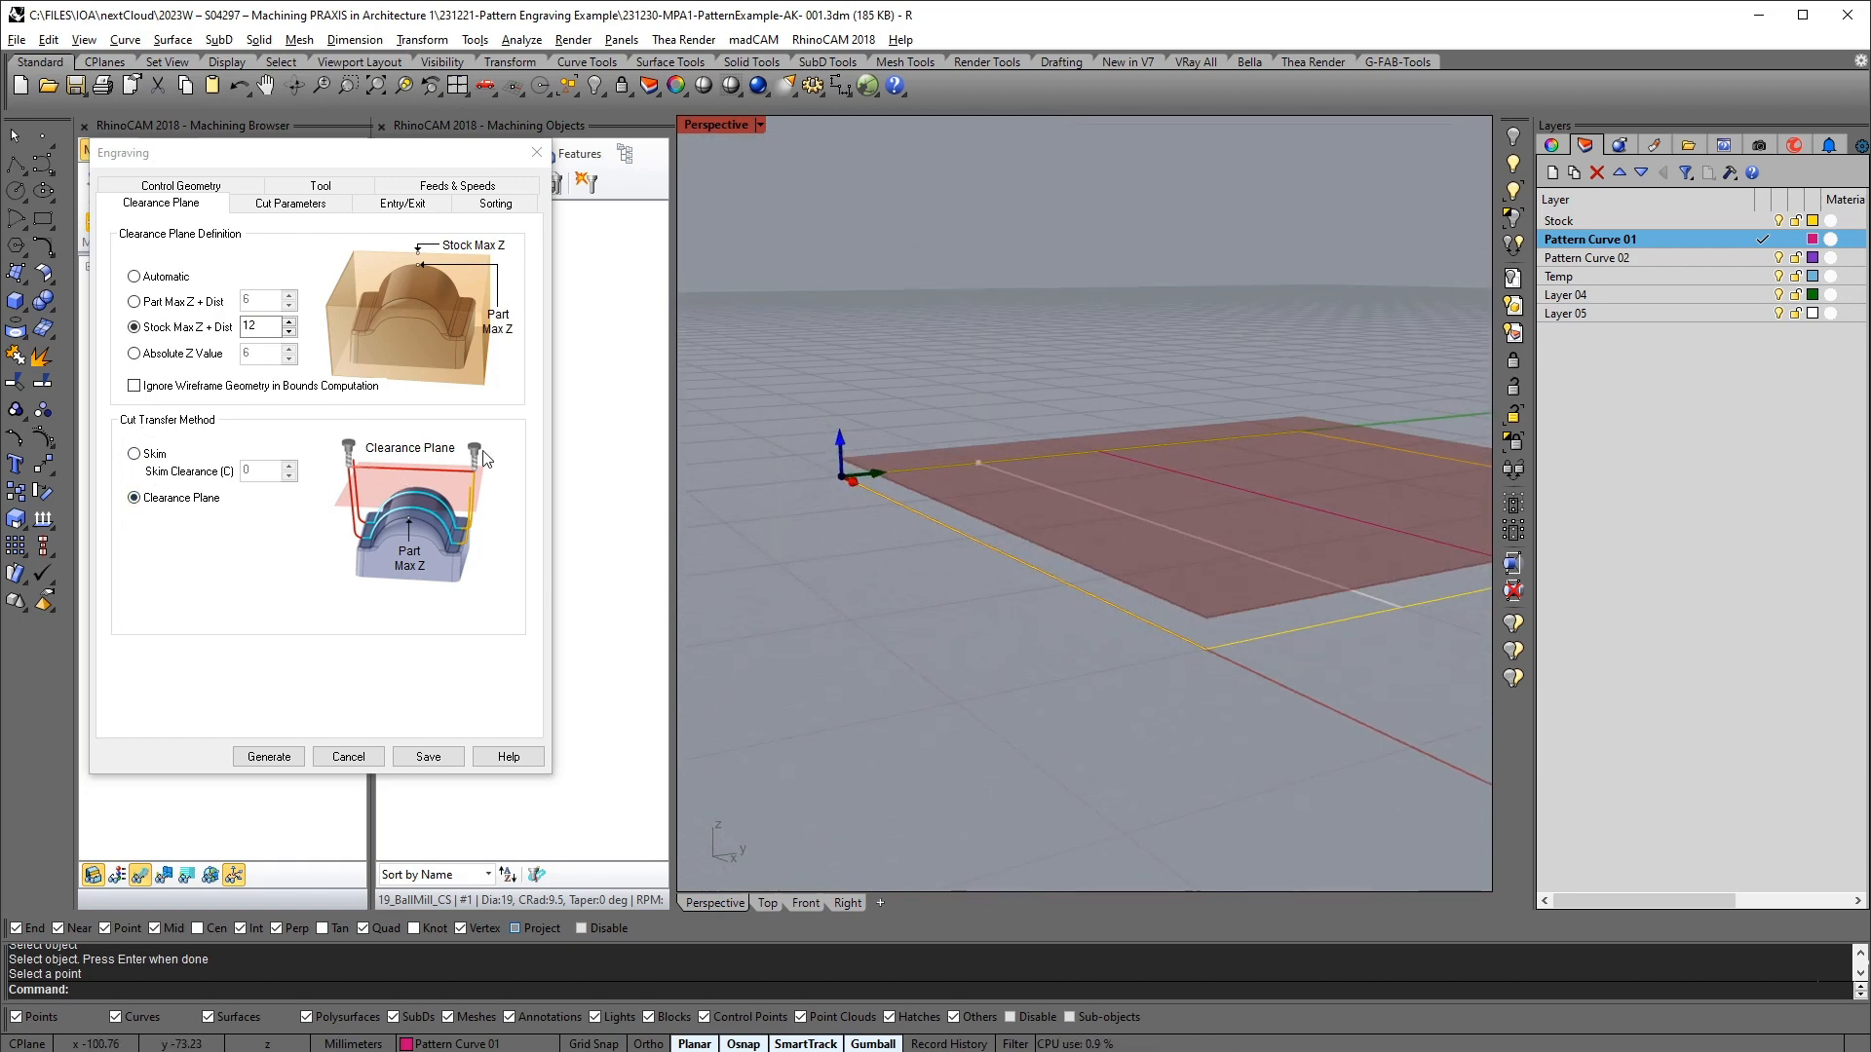
{"action": "mouse_move", "coordinate": [151, 462]}
{"action": "left_click", "coordinate": [269, 757]}
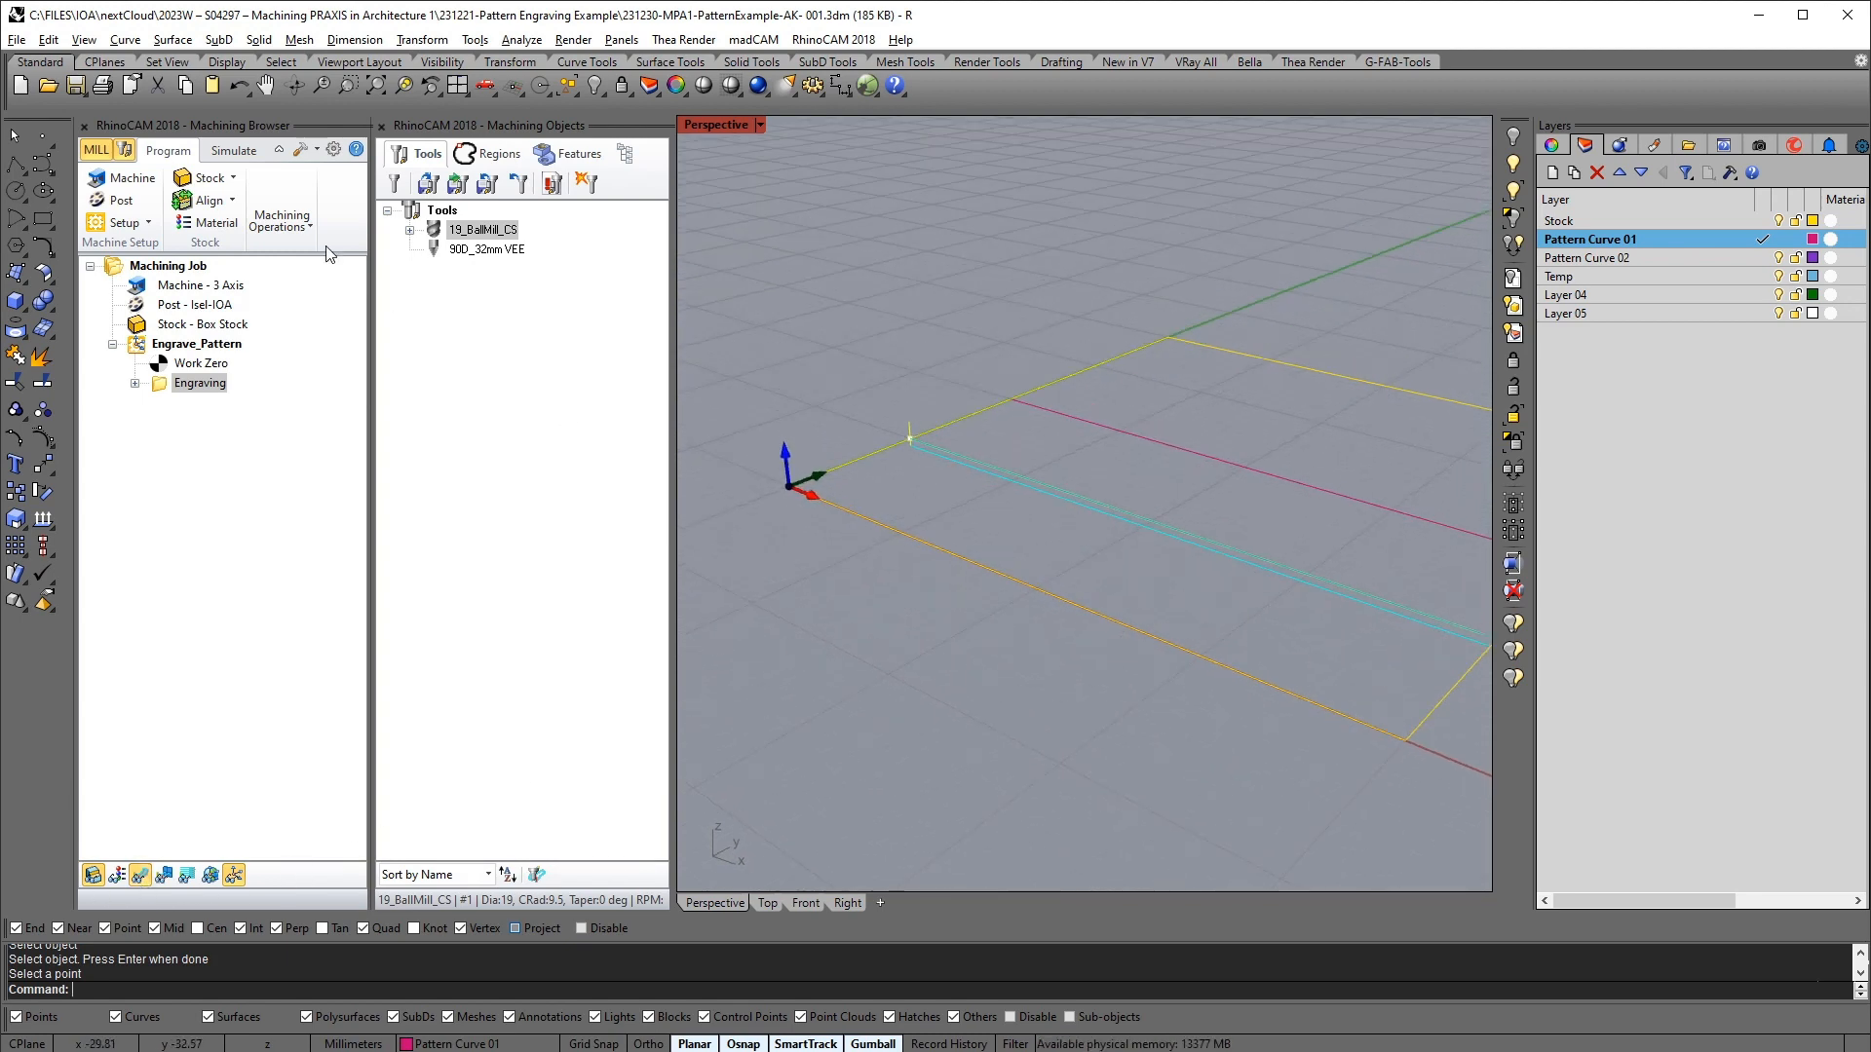
Simulate the engraving on the box stock and inspect the ball-mill groove where it exits the stock's edge
{"action": "left_click", "coordinate": [233, 150]}
{"action": "left_click", "coordinate": [234, 216]}
{"action": "left_click", "coordinate": [230, 285]}
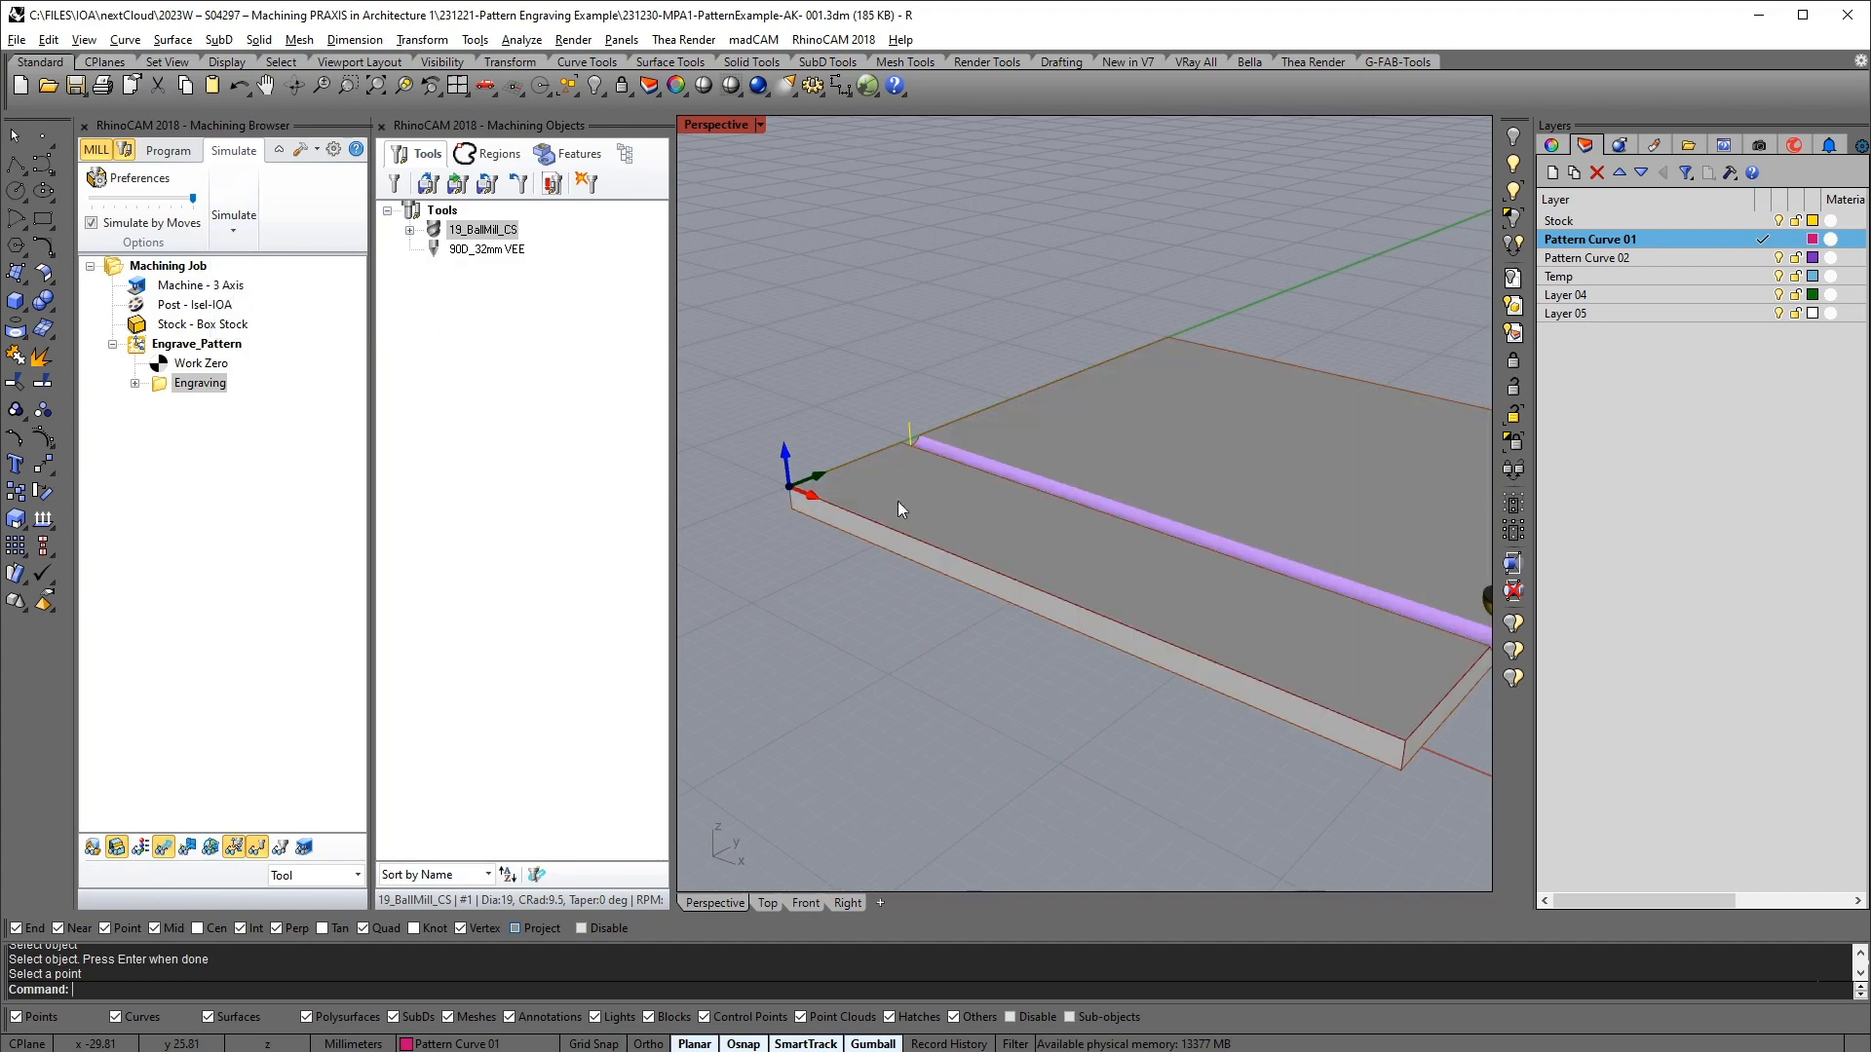
{"action": "scroll", "coordinate": [1072, 613], "scroll_direction": "up", "scroll_amount": 5}
{"action": "right_click_drag", "start_coordinate": [1173, 637], "coordinate": [1099, 606]}
{"action": "scroll", "coordinate": [1132, 541], "scroll_direction": "up", "scroll_amount": 5}
{"action": "right_click_drag", "start_coordinate": [1132, 541], "coordinate": [1048, 558]}
{"action": "scroll", "coordinate": [1111, 543], "scroll_direction": "down", "scroll_amount": 6}
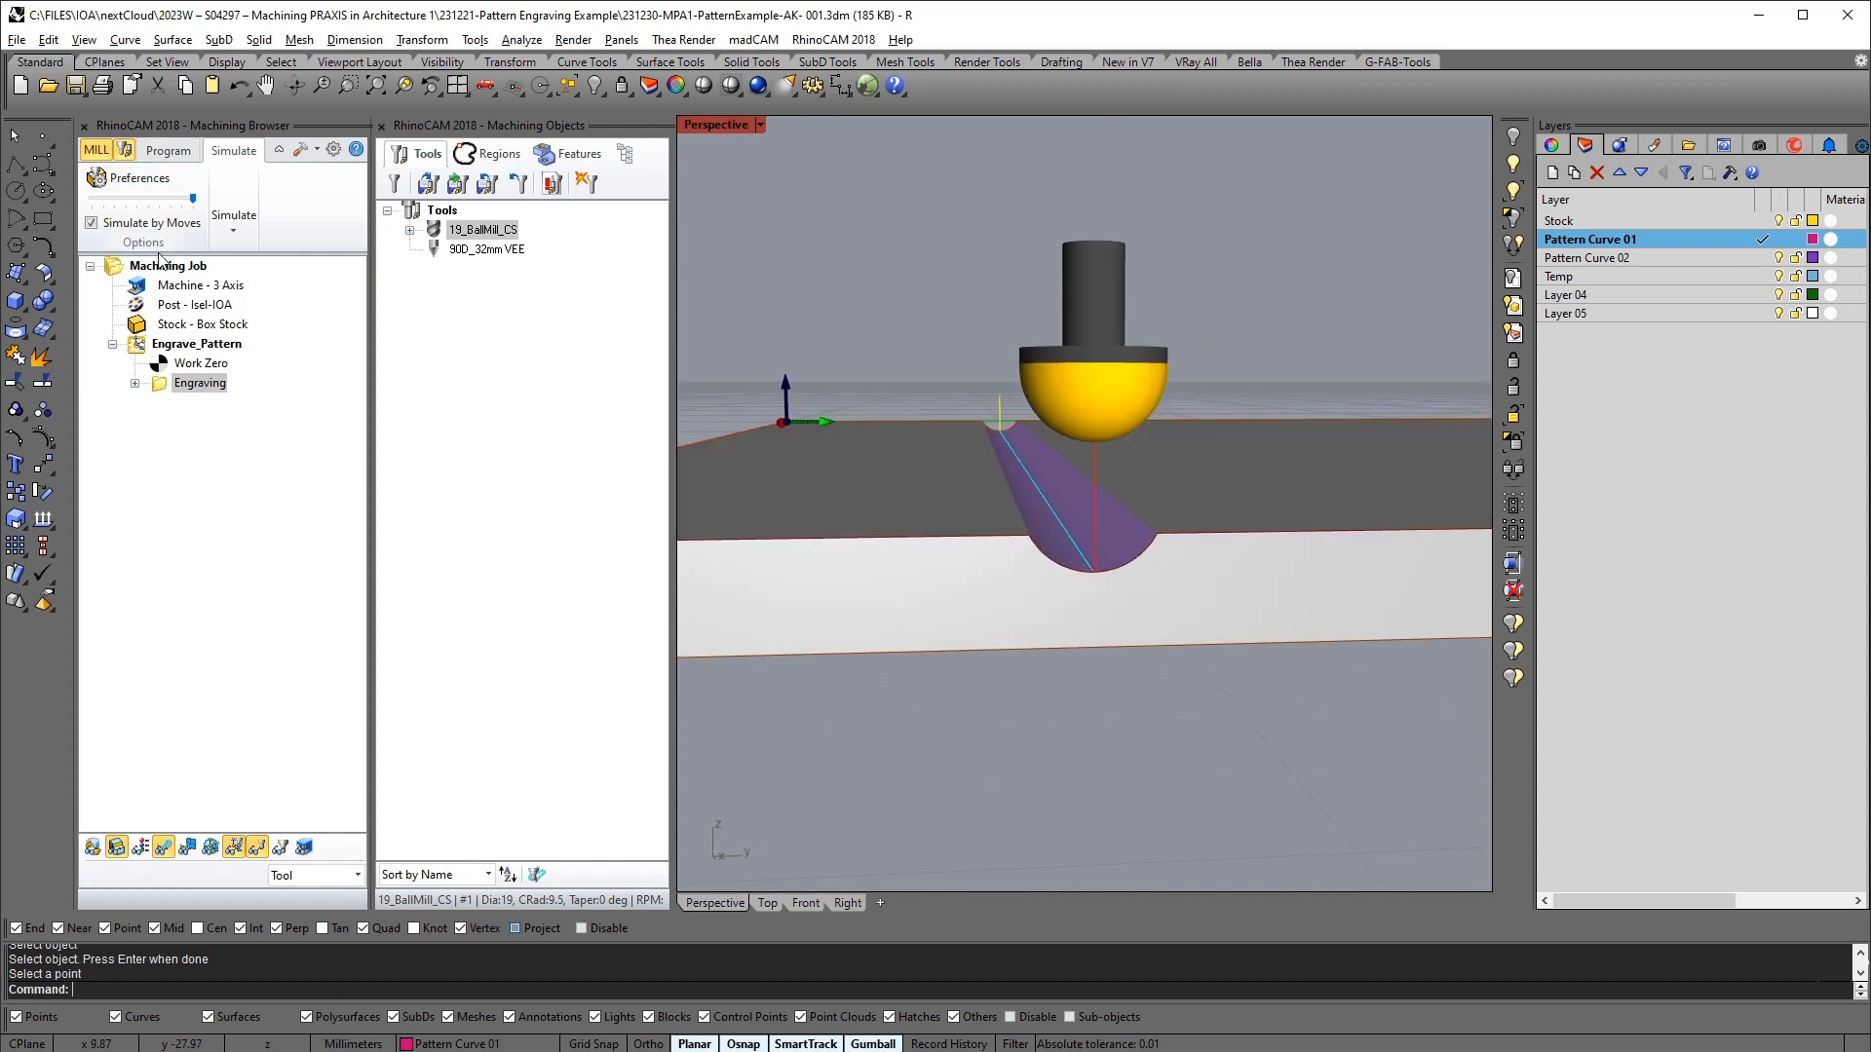
Set the simulation to its slowest speed with Simulate by Moves off and inspect the groove across the whole stock
{"action": "left_click", "coordinate": [137, 199]}
{"action": "left_click", "coordinate": [109, 201]}
{"action": "left_click", "coordinate": [231, 236]}
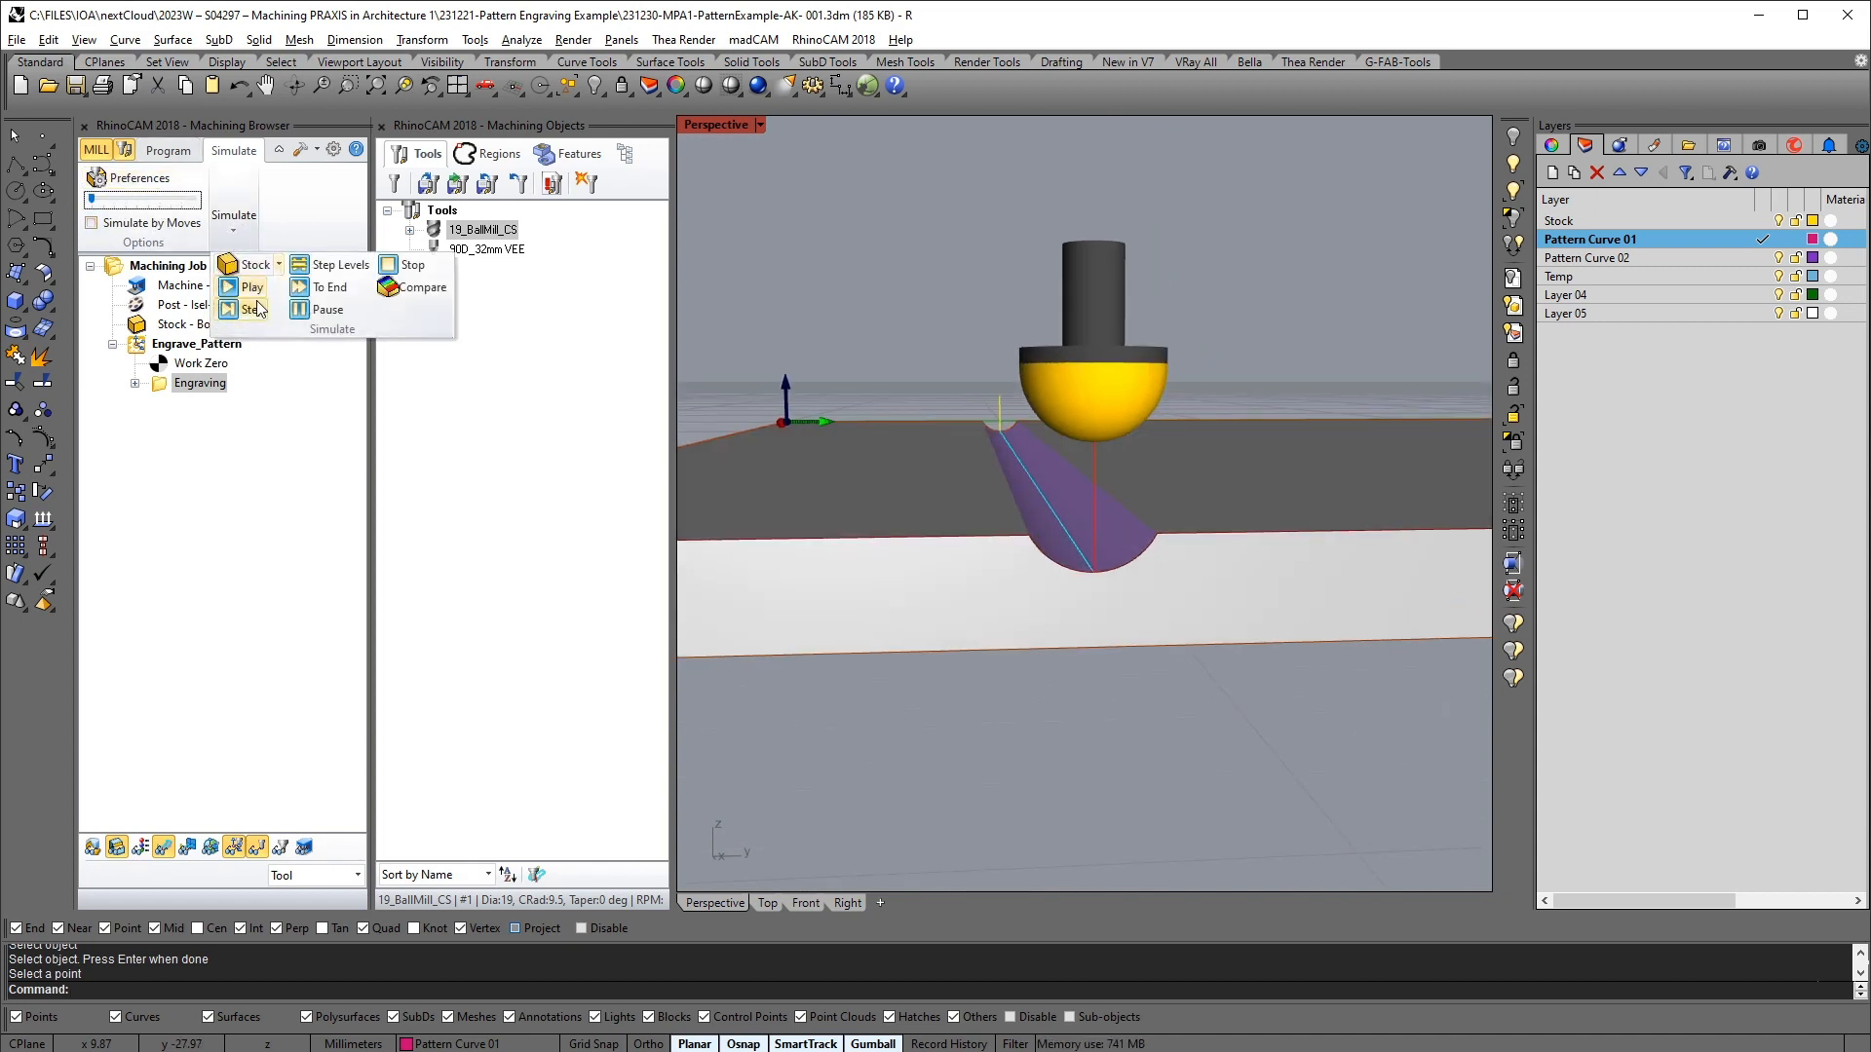
{"action": "left_click", "coordinate": [261, 304]}
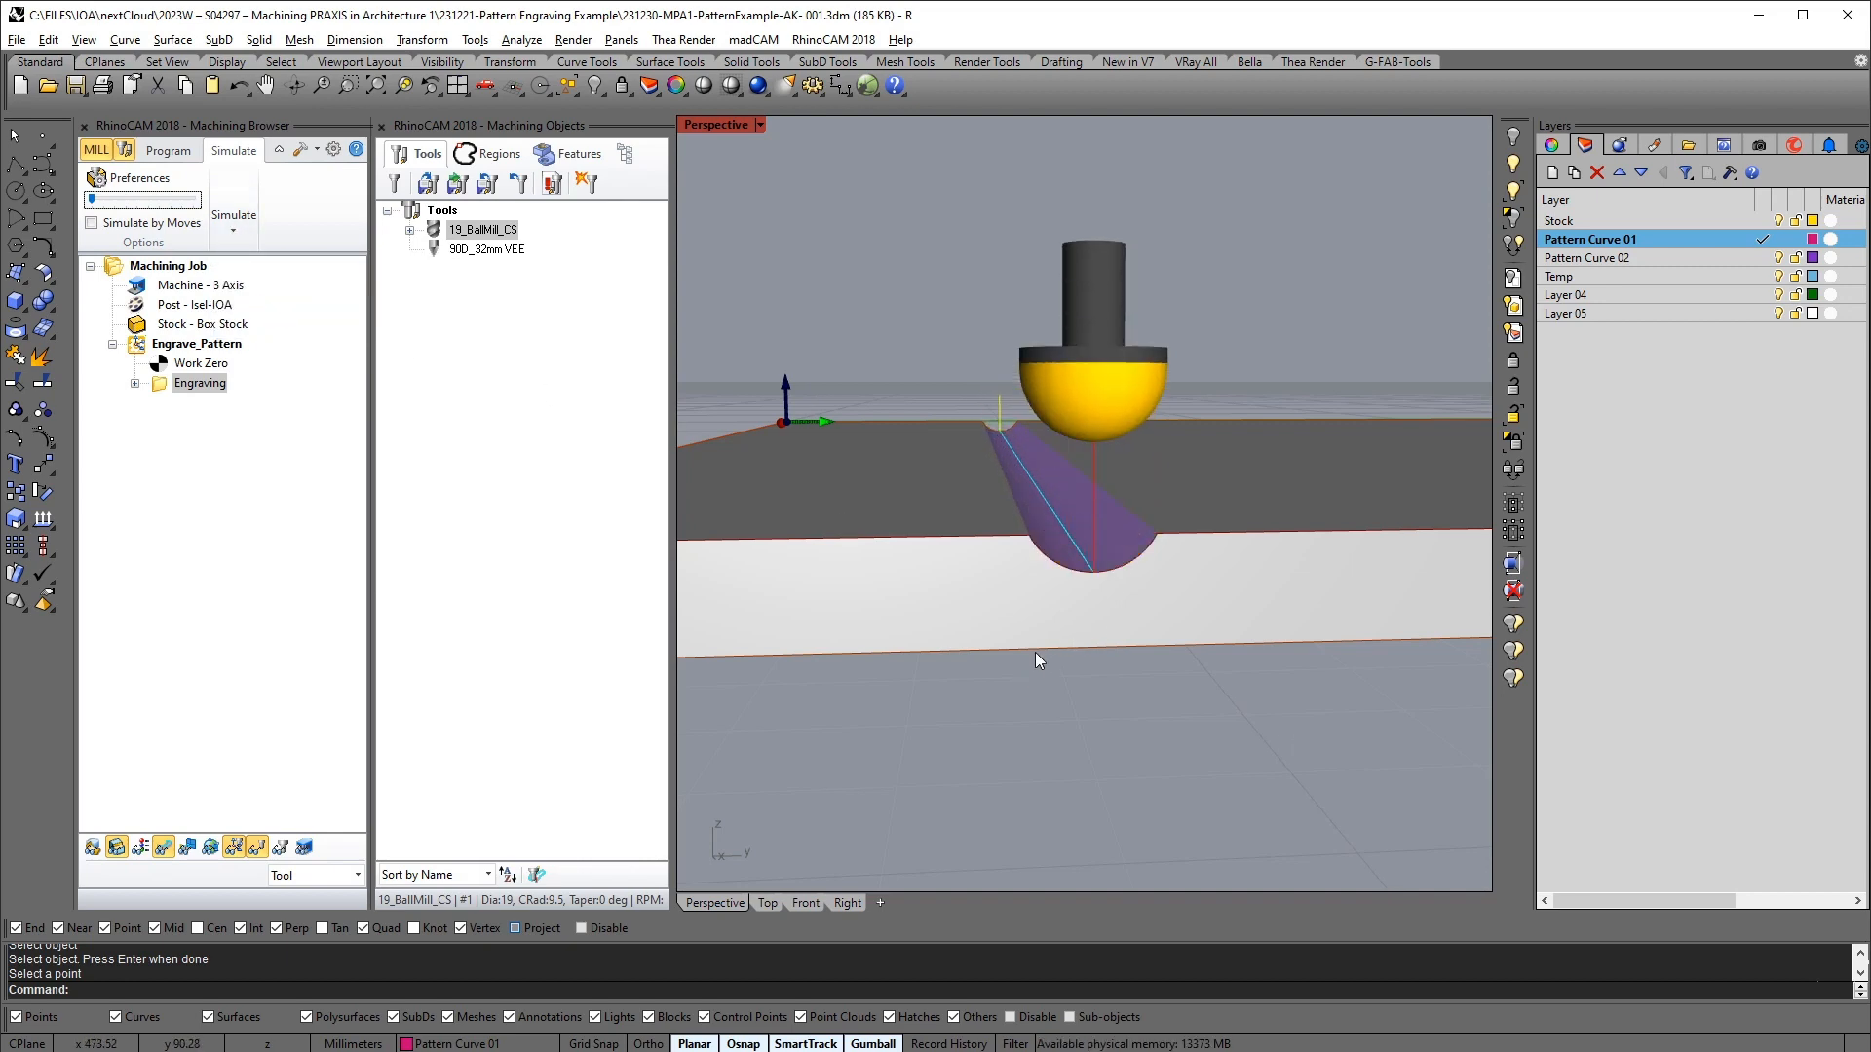
{"action": "right_click_drag", "start_coordinate": [1035, 651], "coordinate": [1078, 651]}
{"action": "scroll", "coordinate": [1198, 583], "scroll_direction": "down", "scroll_amount": 8}
{"action": "right_click_drag", "start_coordinate": [1198, 582], "coordinate": [1140, 535]}
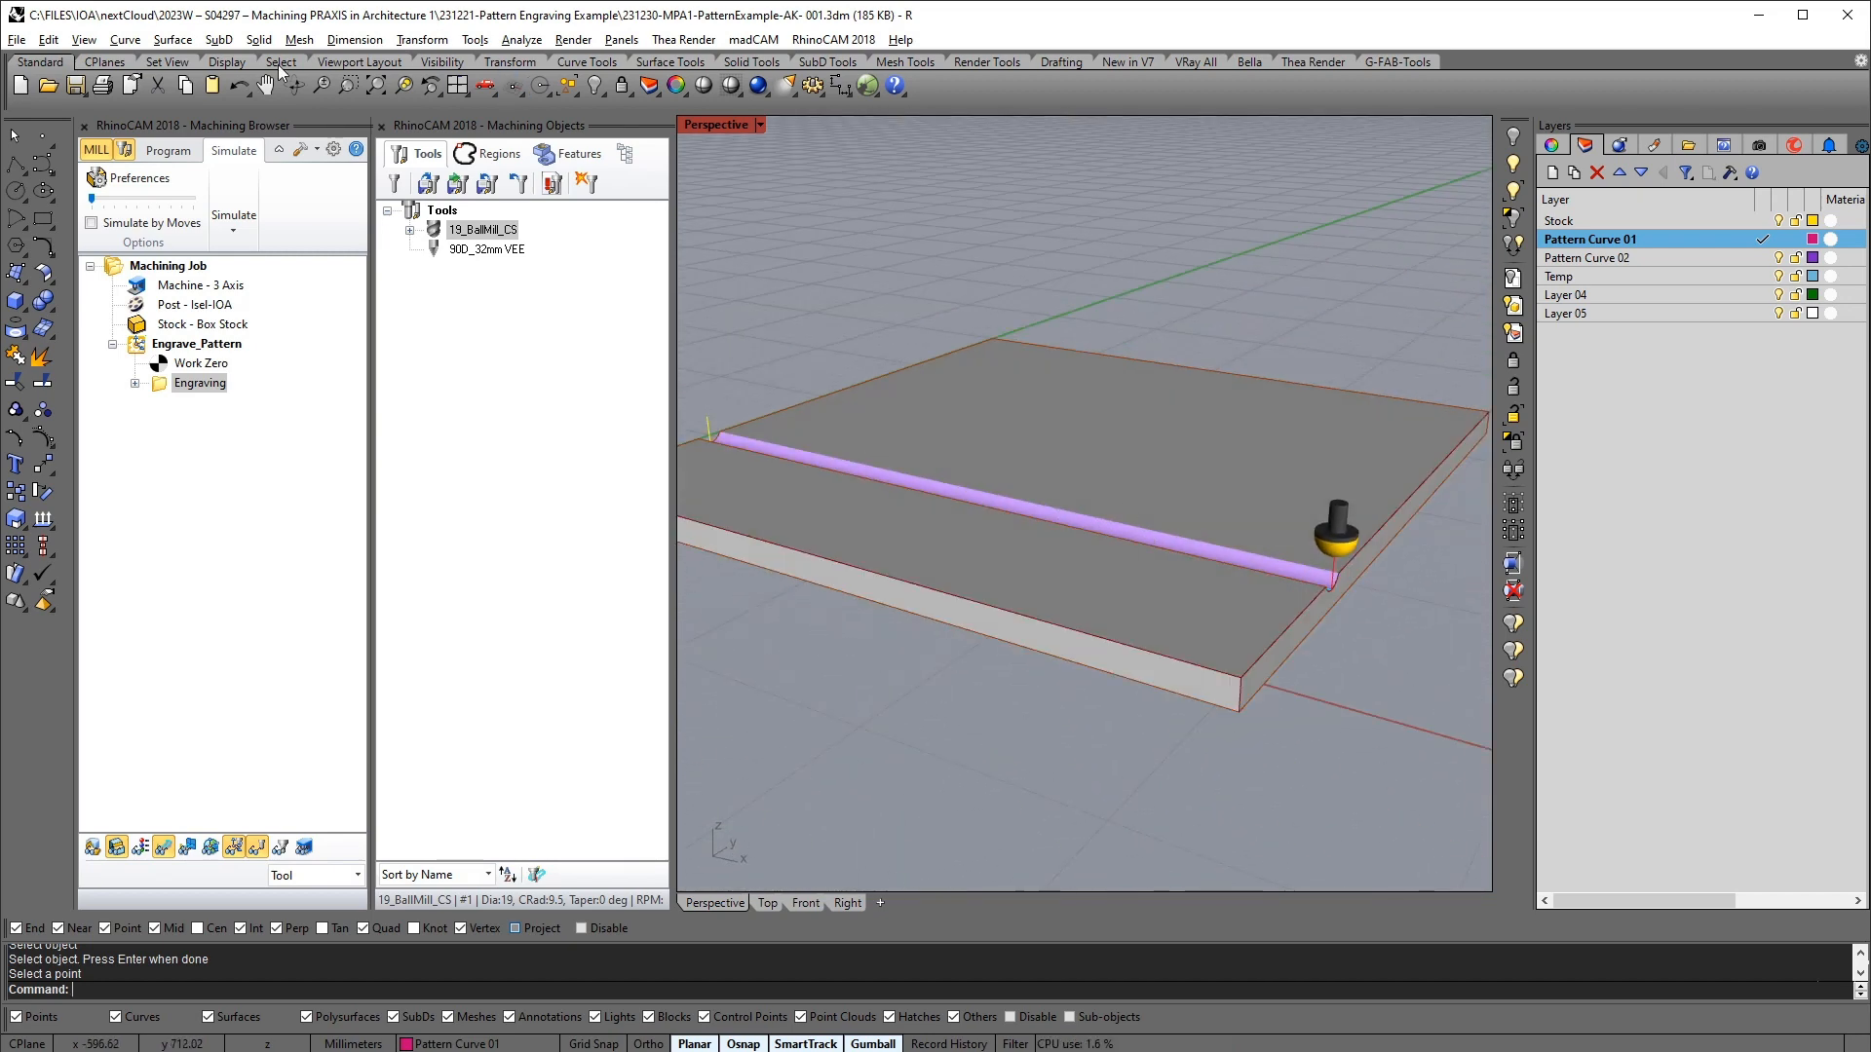
Duplicate the Engraving operation within the Engrave_Pattern setup
{"action": "left_click", "coordinate": [168, 150]}
{"action": "scroll", "coordinate": [1031, 495], "scroll_direction": "up", "scroll_amount": 10}
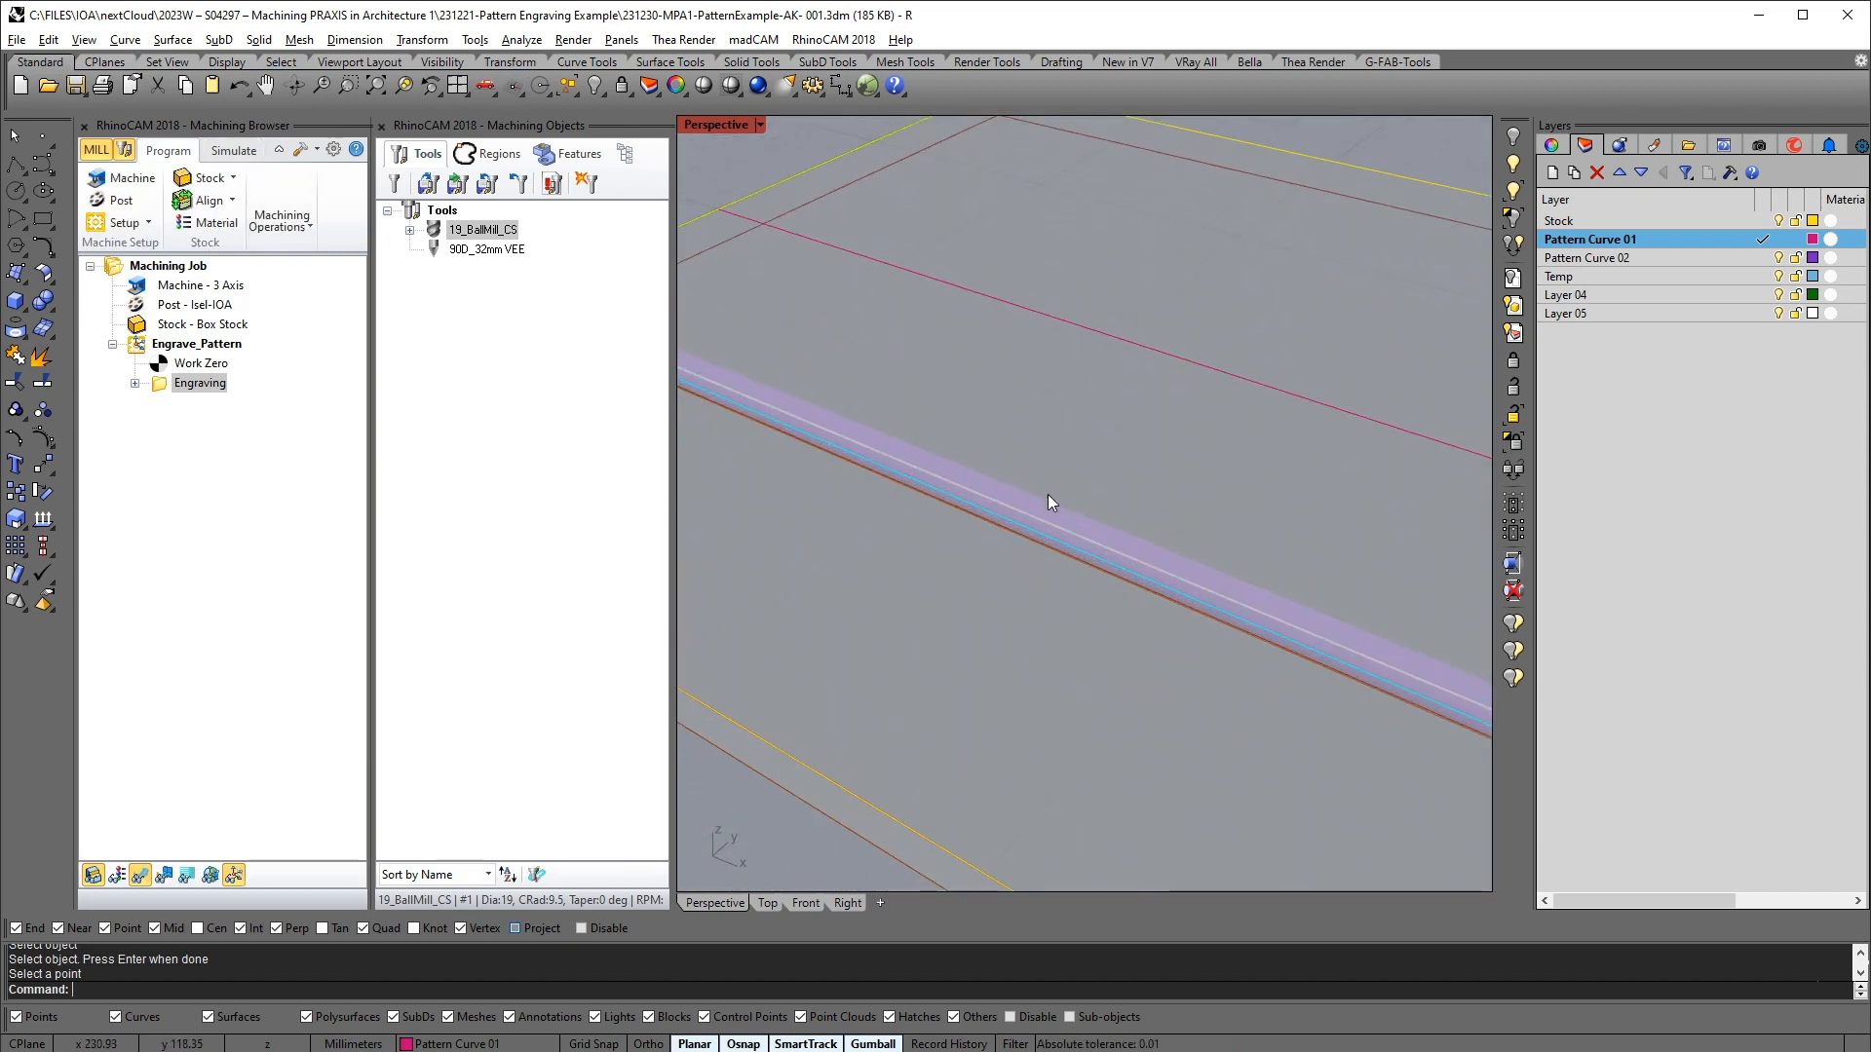
{"action": "scroll", "coordinate": [968, 639], "scroll_direction": "down", "scroll_amount": 8}
{"action": "right_click_drag", "start_coordinate": [968, 639], "coordinate": [1041, 525]}
{"action": "left_click", "coordinate": [274, 461]}
{"action": "left_click", "coordinate": [165, 379]}
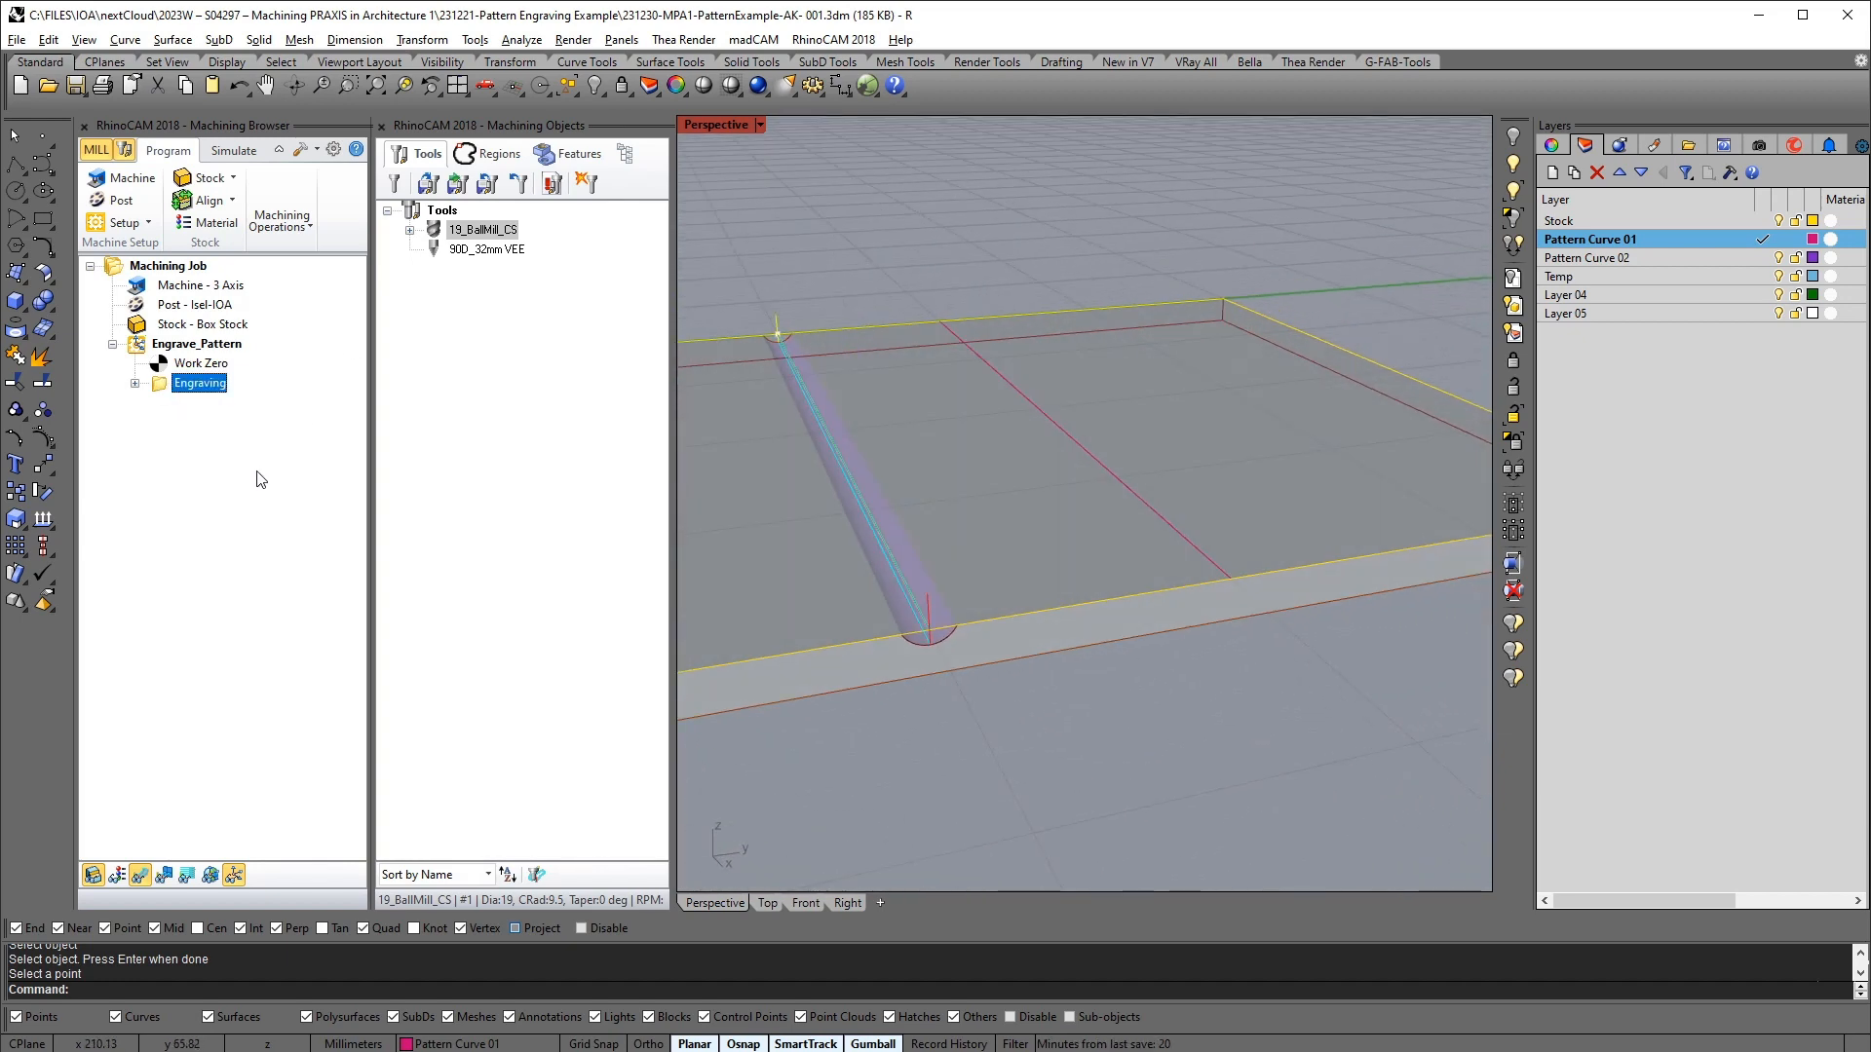
{"action": "key", "text": "ctrl+c"}
{"action": "left_click", "coordinate": [191, 429]}
{"action": "key", "text": "ctrl+v"}
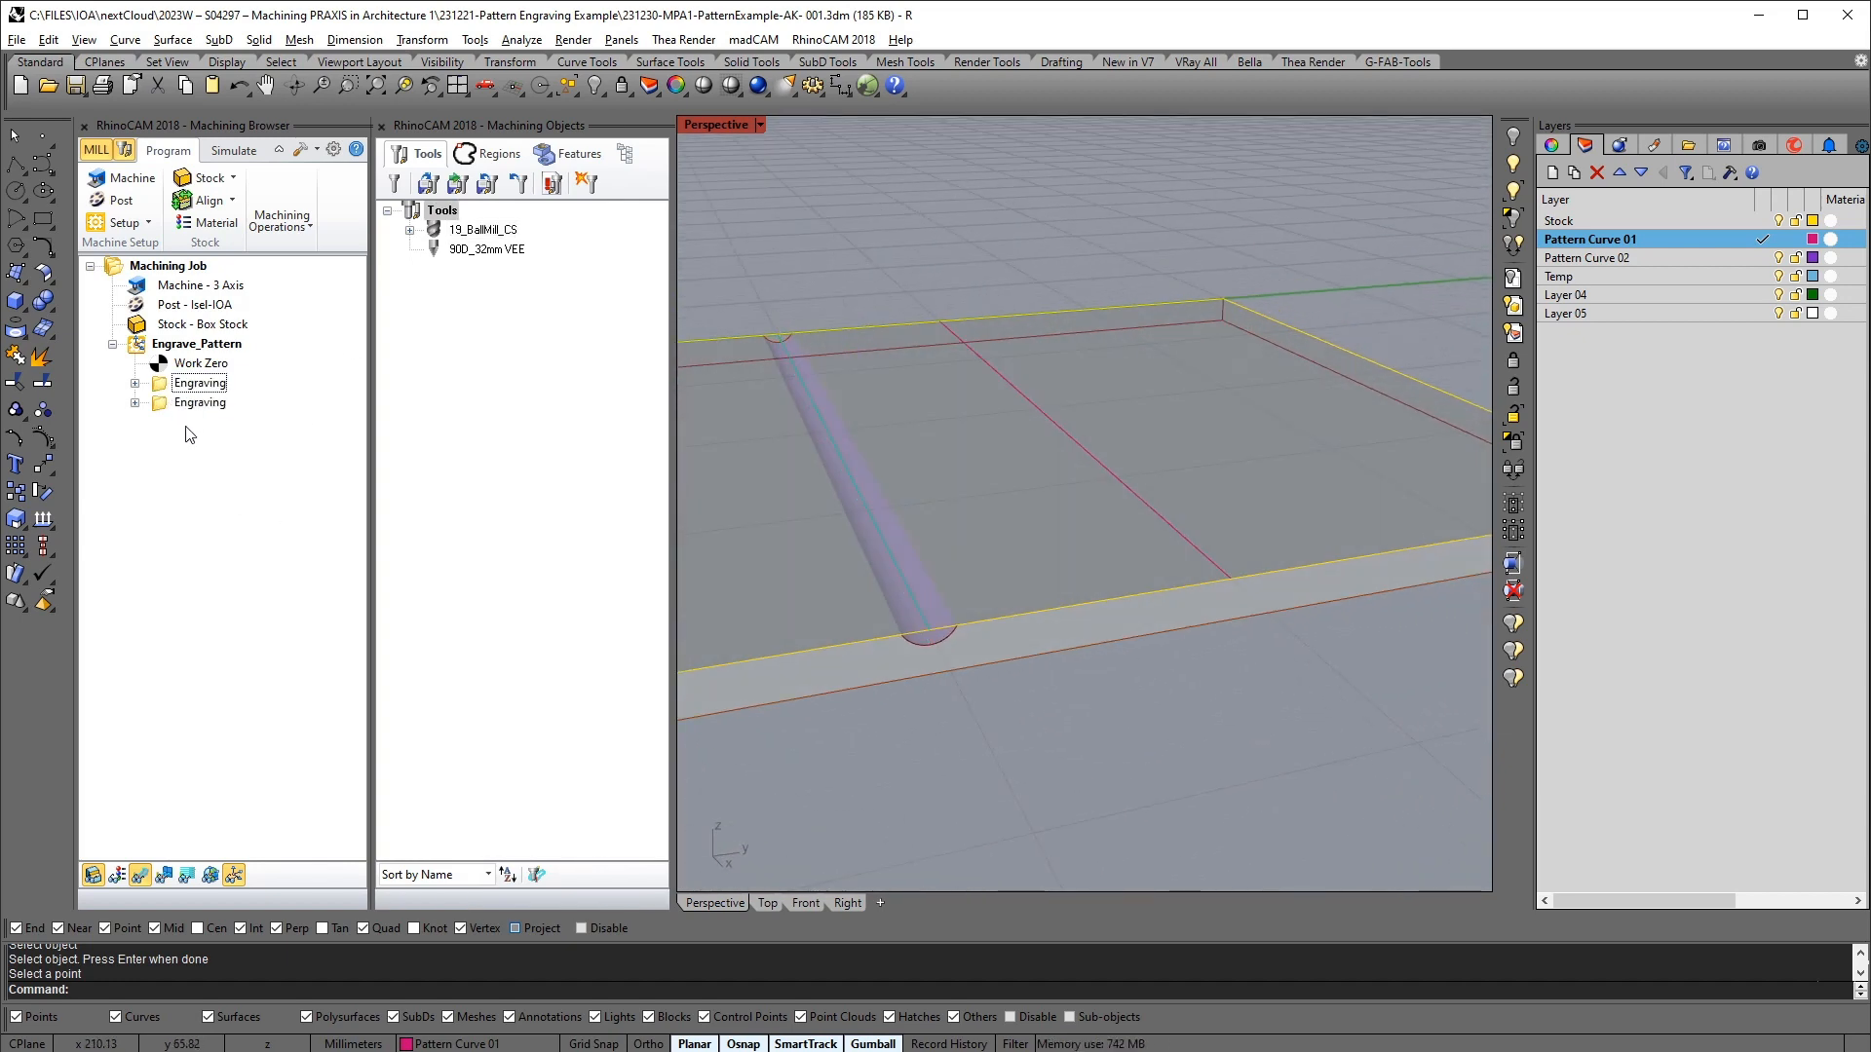
Rename the two engraving operations as Eng_19mmBall and Eng_90DVEE
{"action": "left_click", "coordinate": [177, 389]}
{"action": "type", "text": "Eng"}
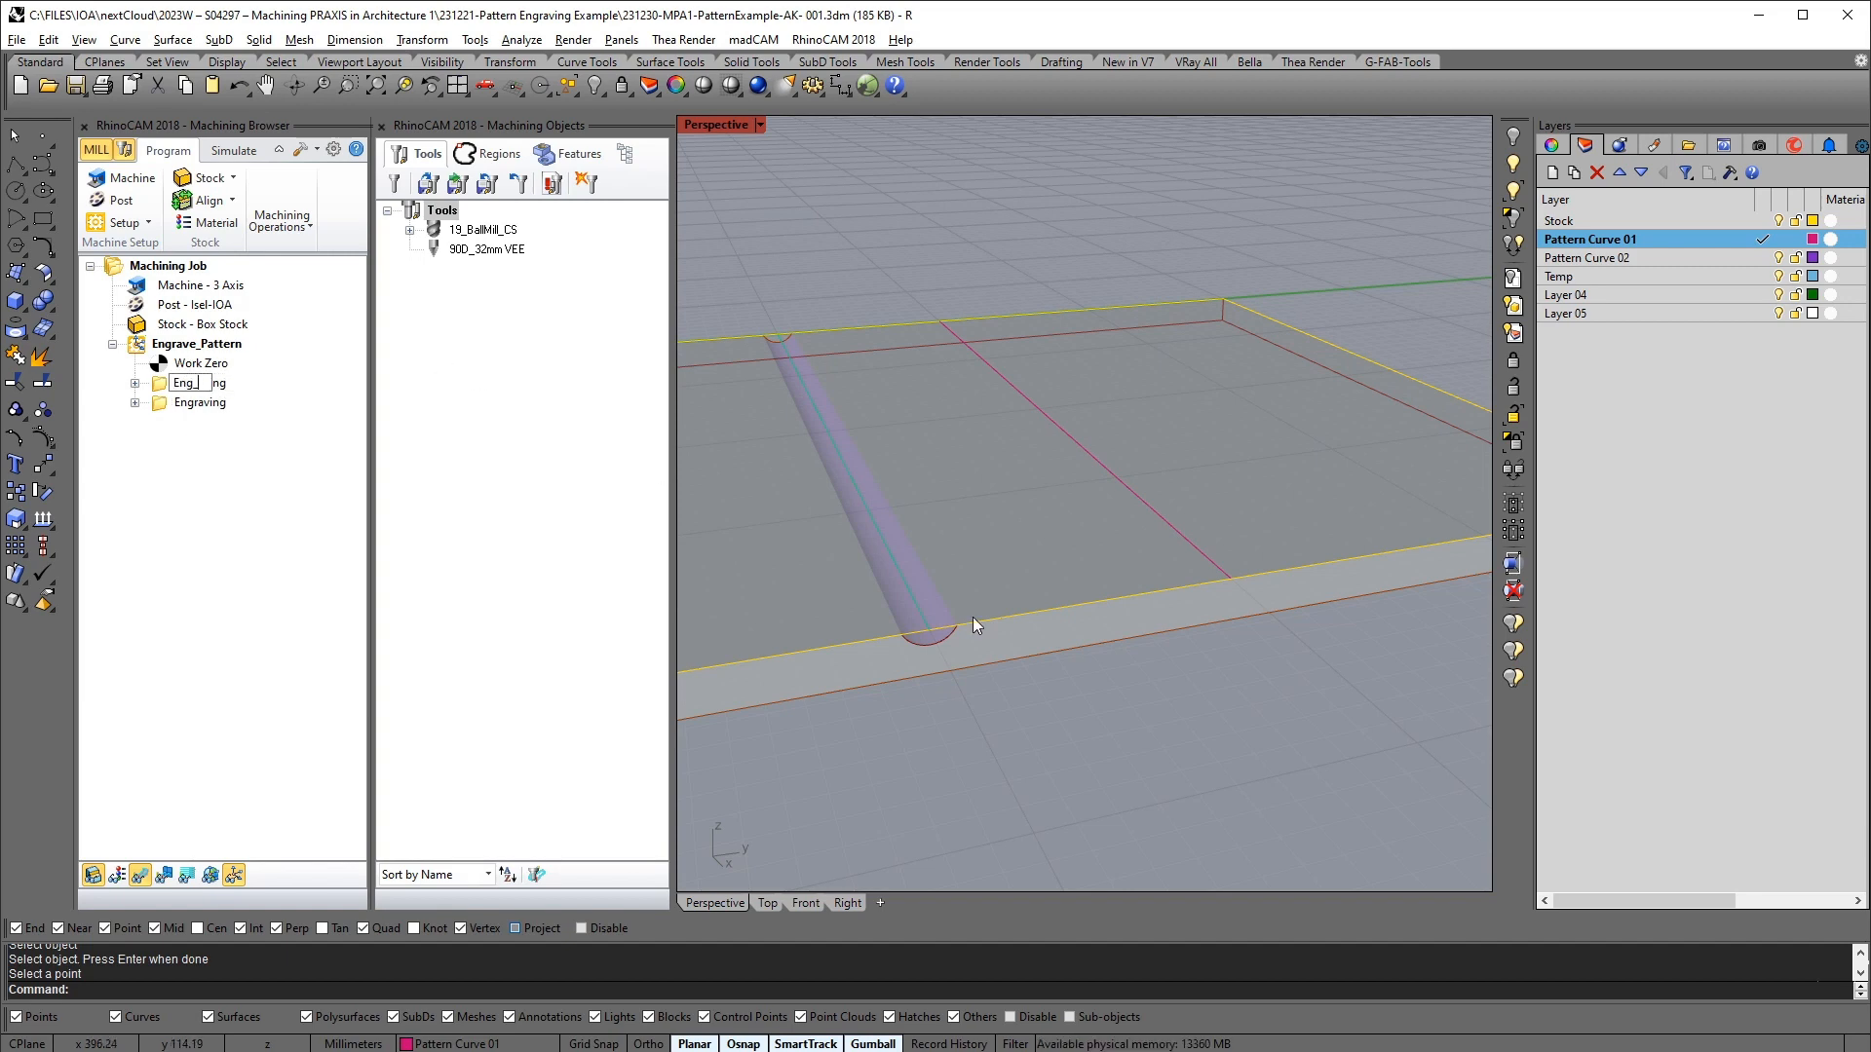
{"action": "type", "text": "_19mm"}
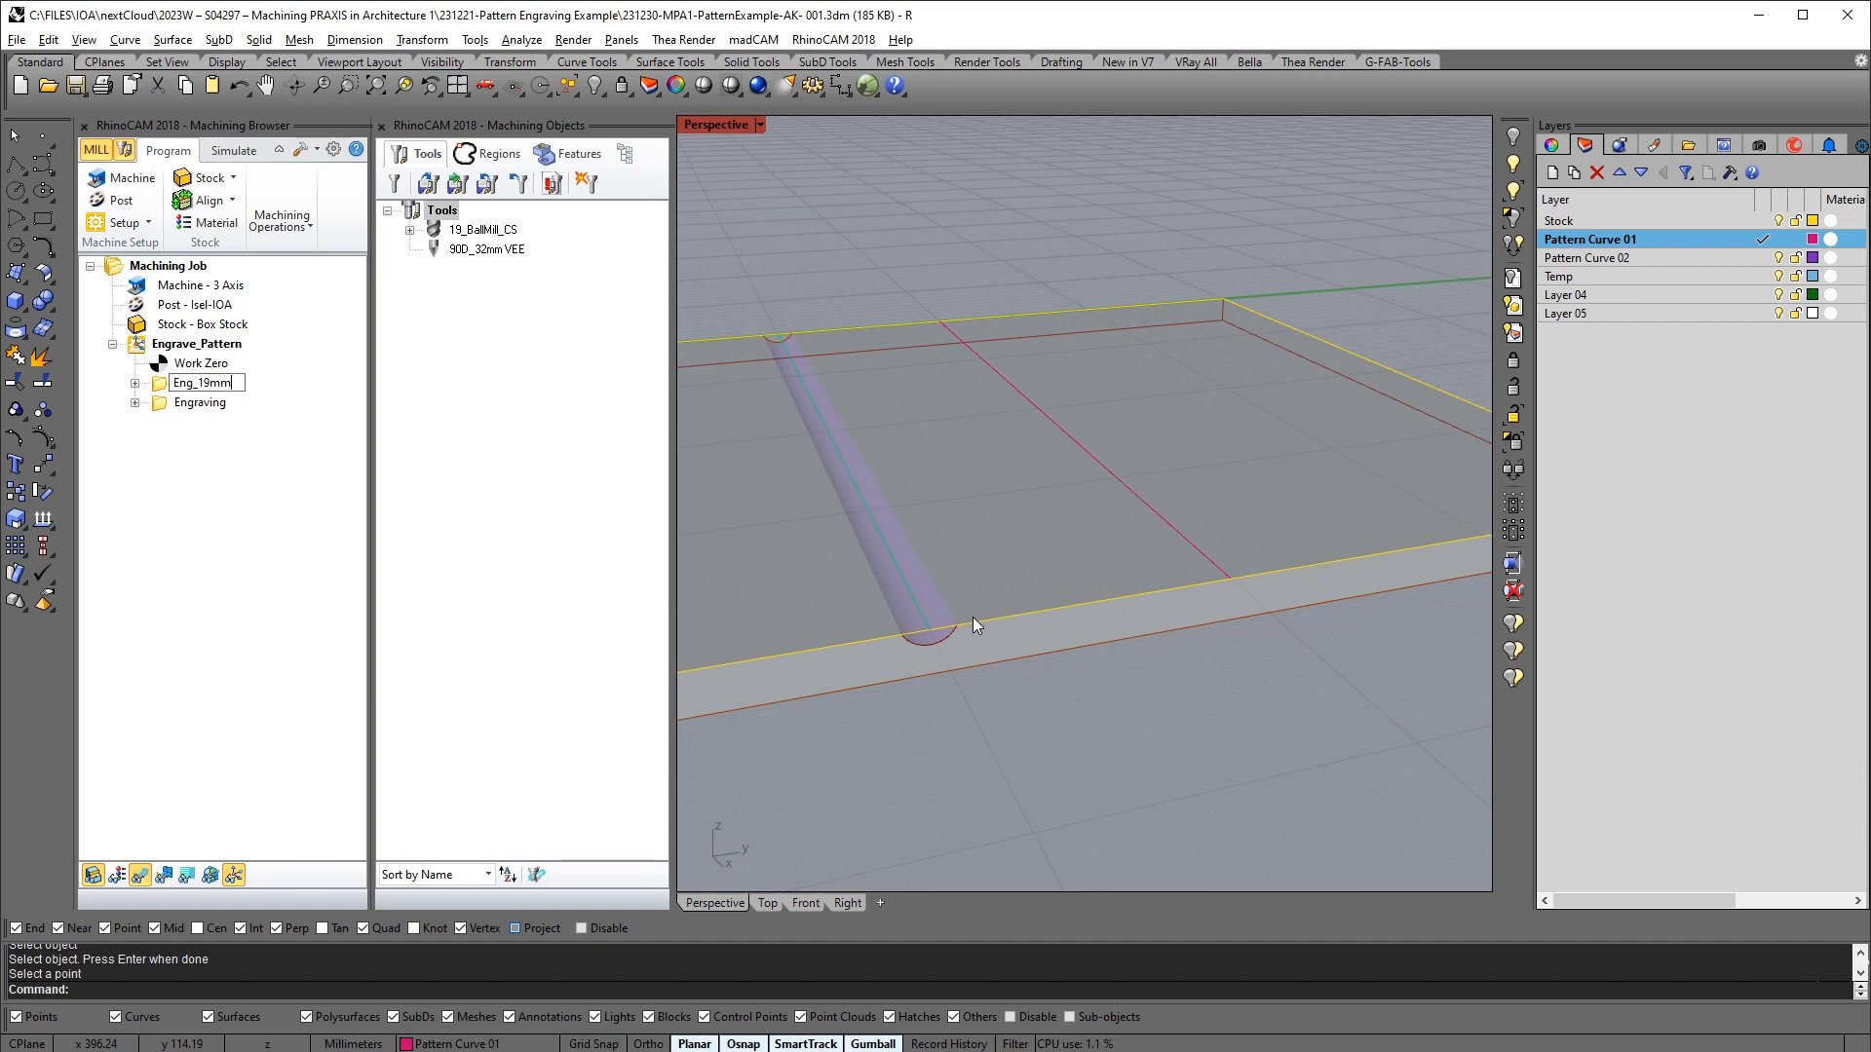
{"action": "type", "text": "Ball"}
{"action": "left_click", "coordinate": [199, 407]}
{"action": "left_click", "coordinate": [200, 407]}
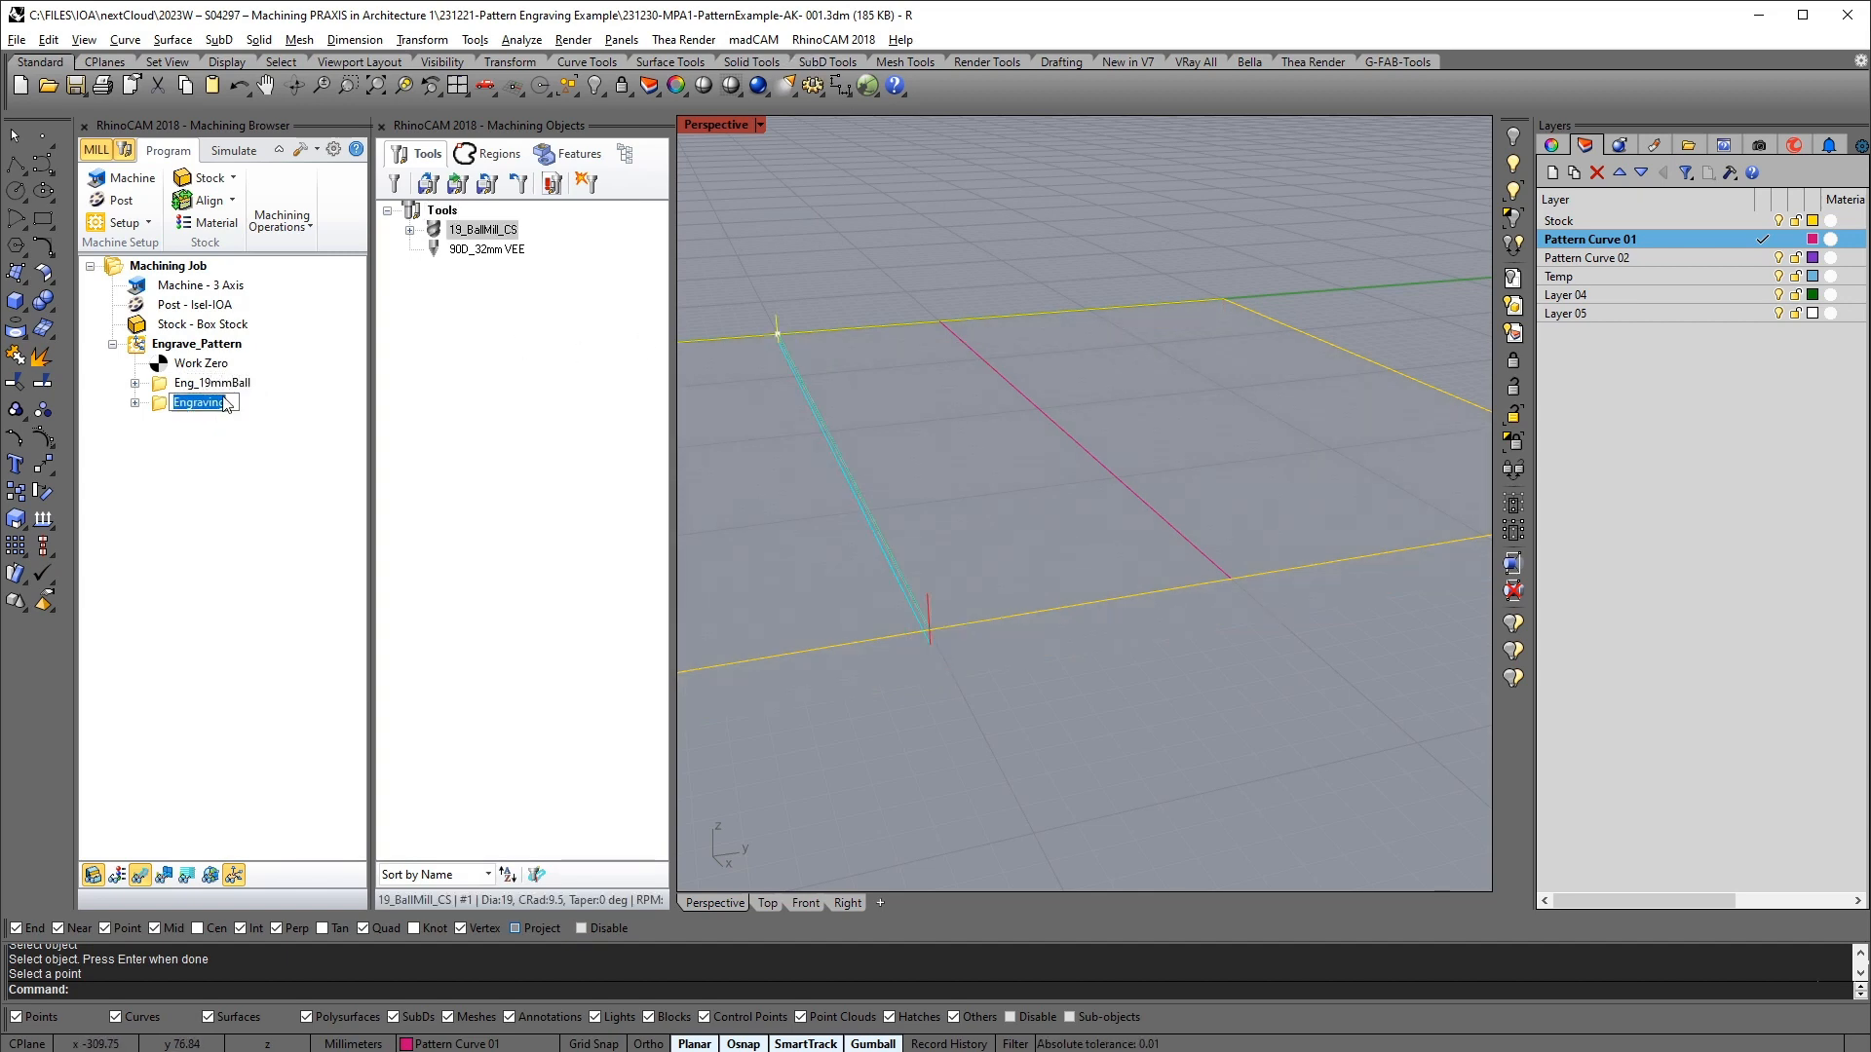
{"action": "type", "text": "Eng_90DVEE"}
{"action": "left_click", "coordinate": [203, 438]}
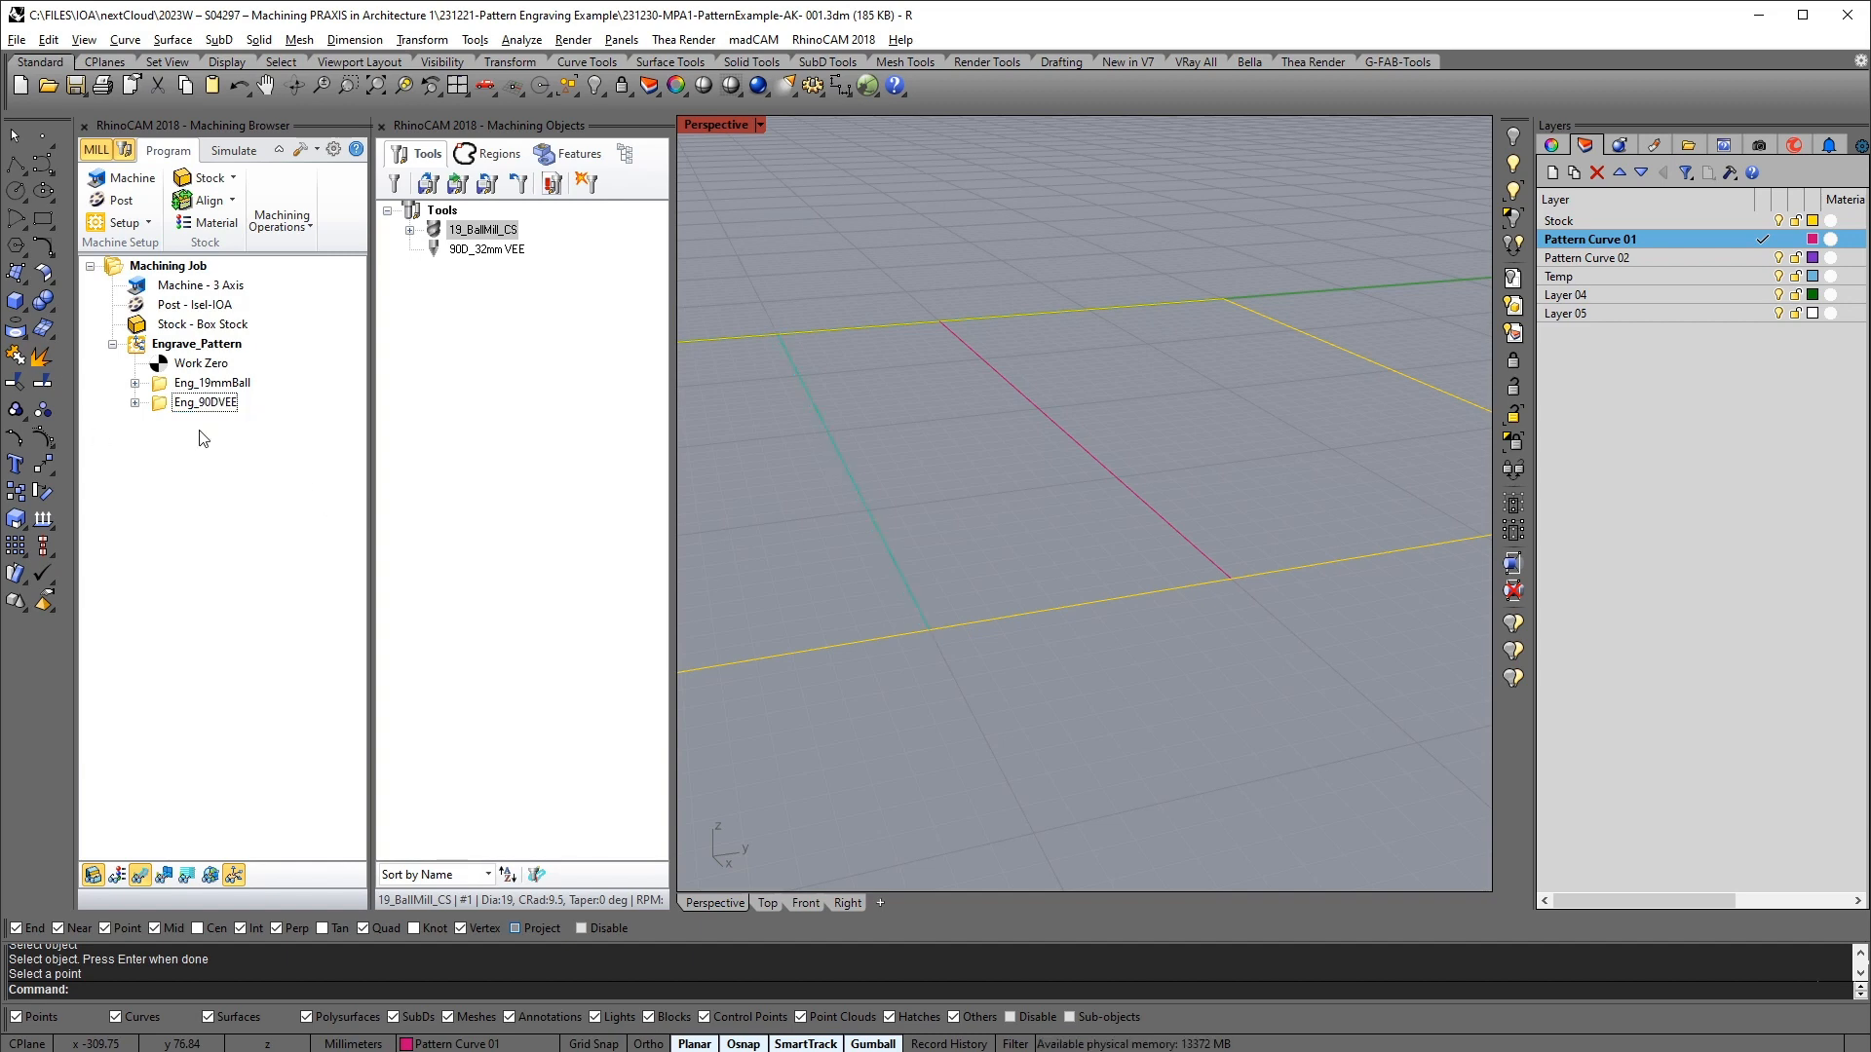
Replace the Eng_90DVEE operation's drive region with the other pattern line and assign the 90D_32mm VEE tool
{"action": "double_click", "coordinate": [154, 403]}
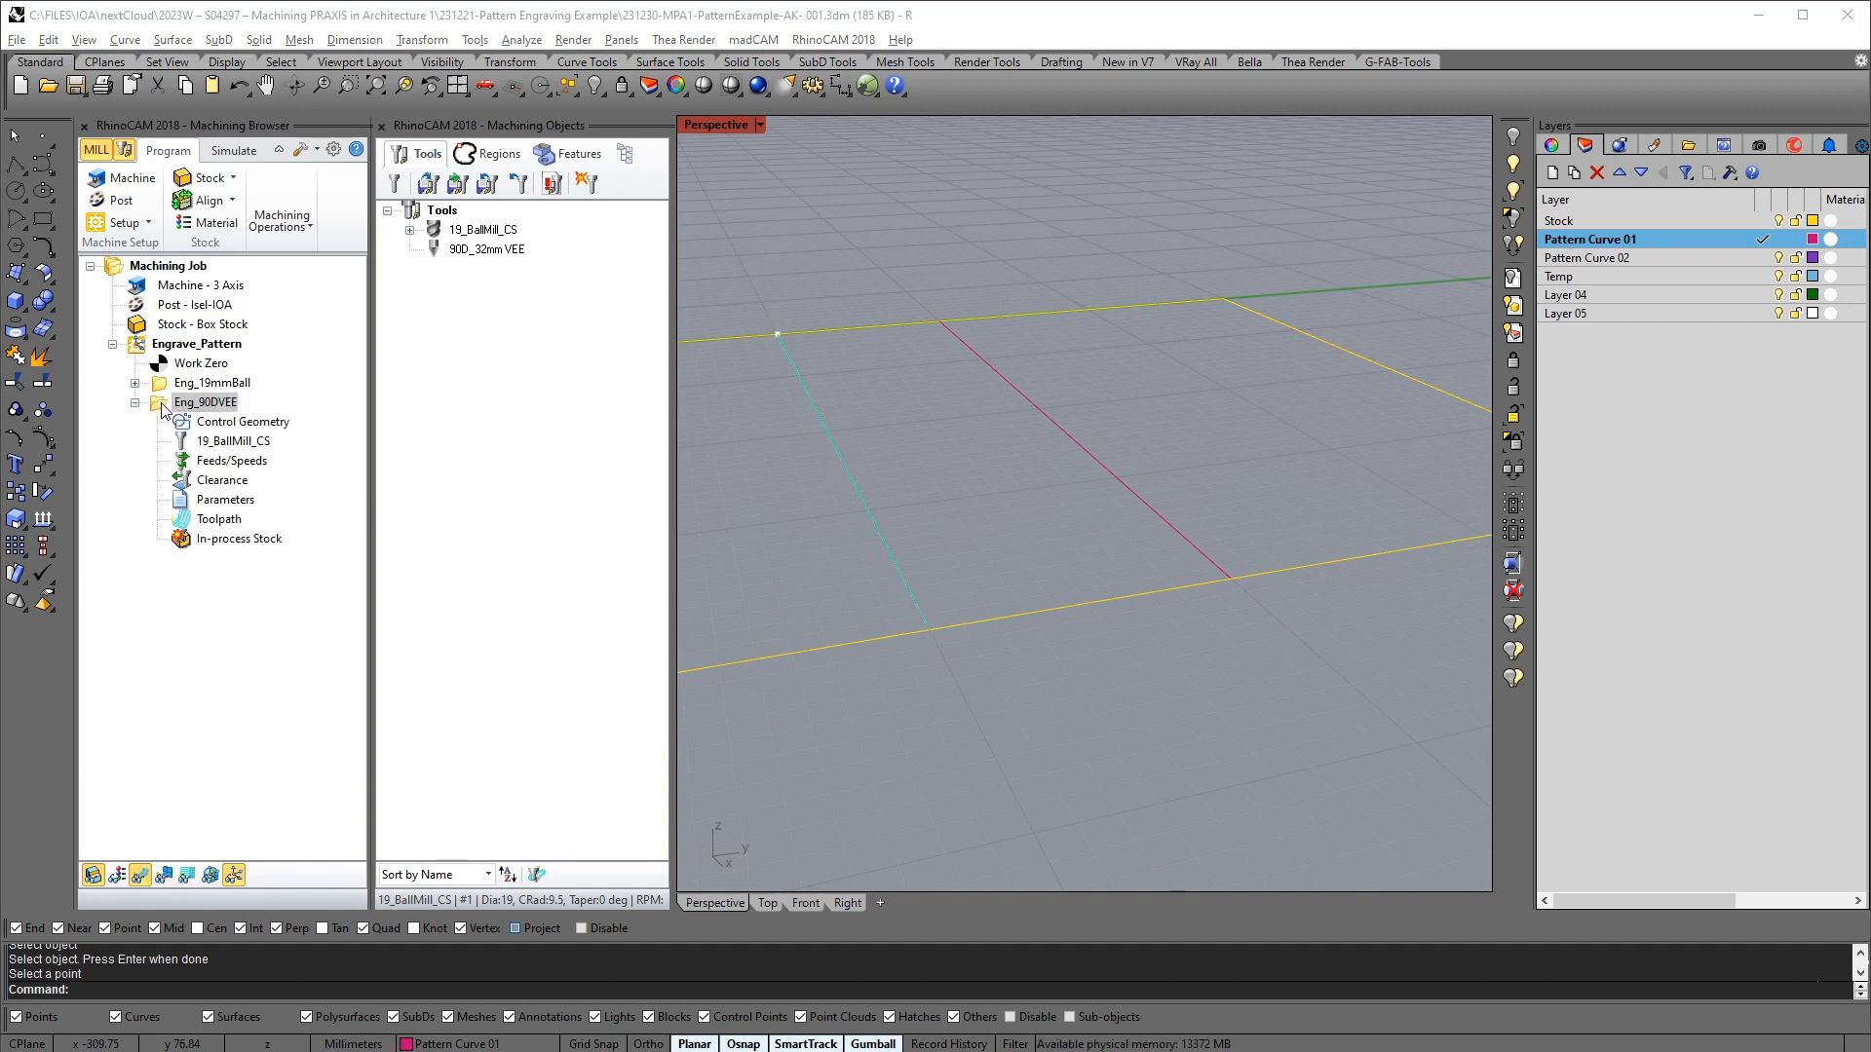
{"action": "left_click", "coordinate": [175, 291]}
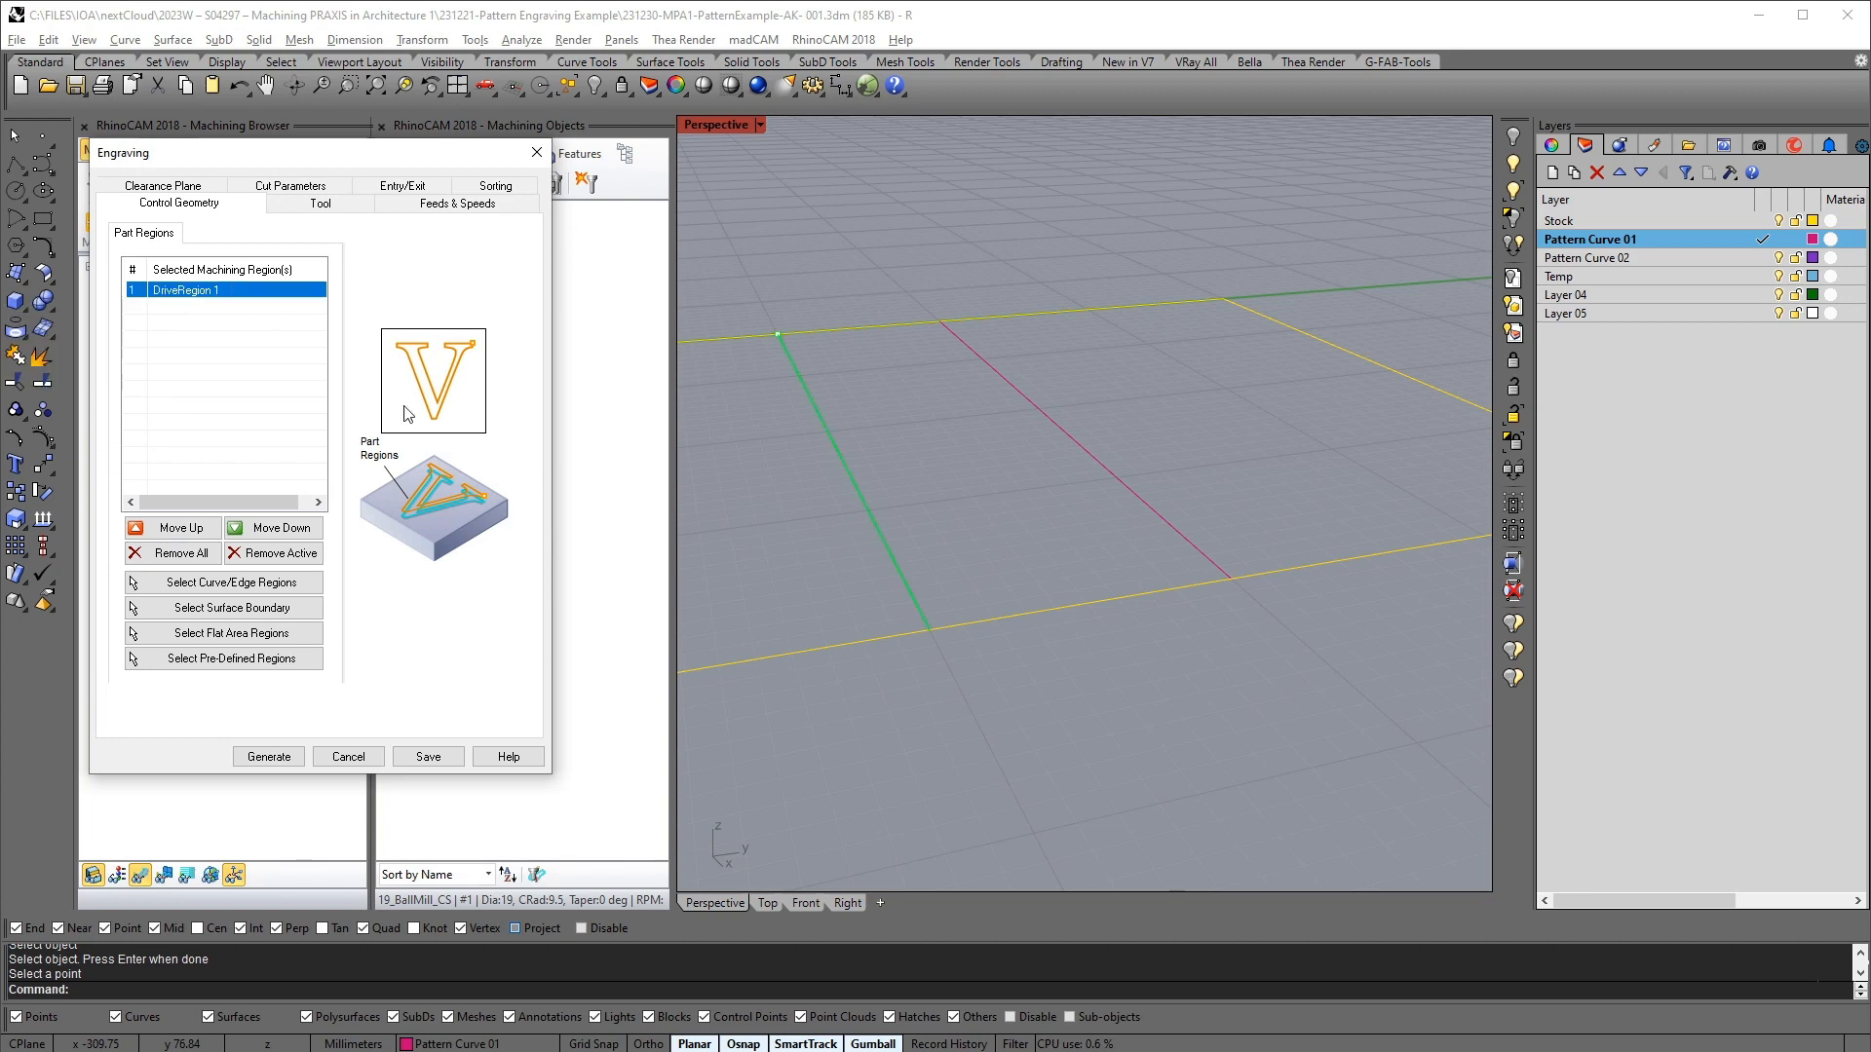
{"action": "left_click", "coordinate": [181, 553]}
{"action": "left_click", "coordinate": [224, 582]}
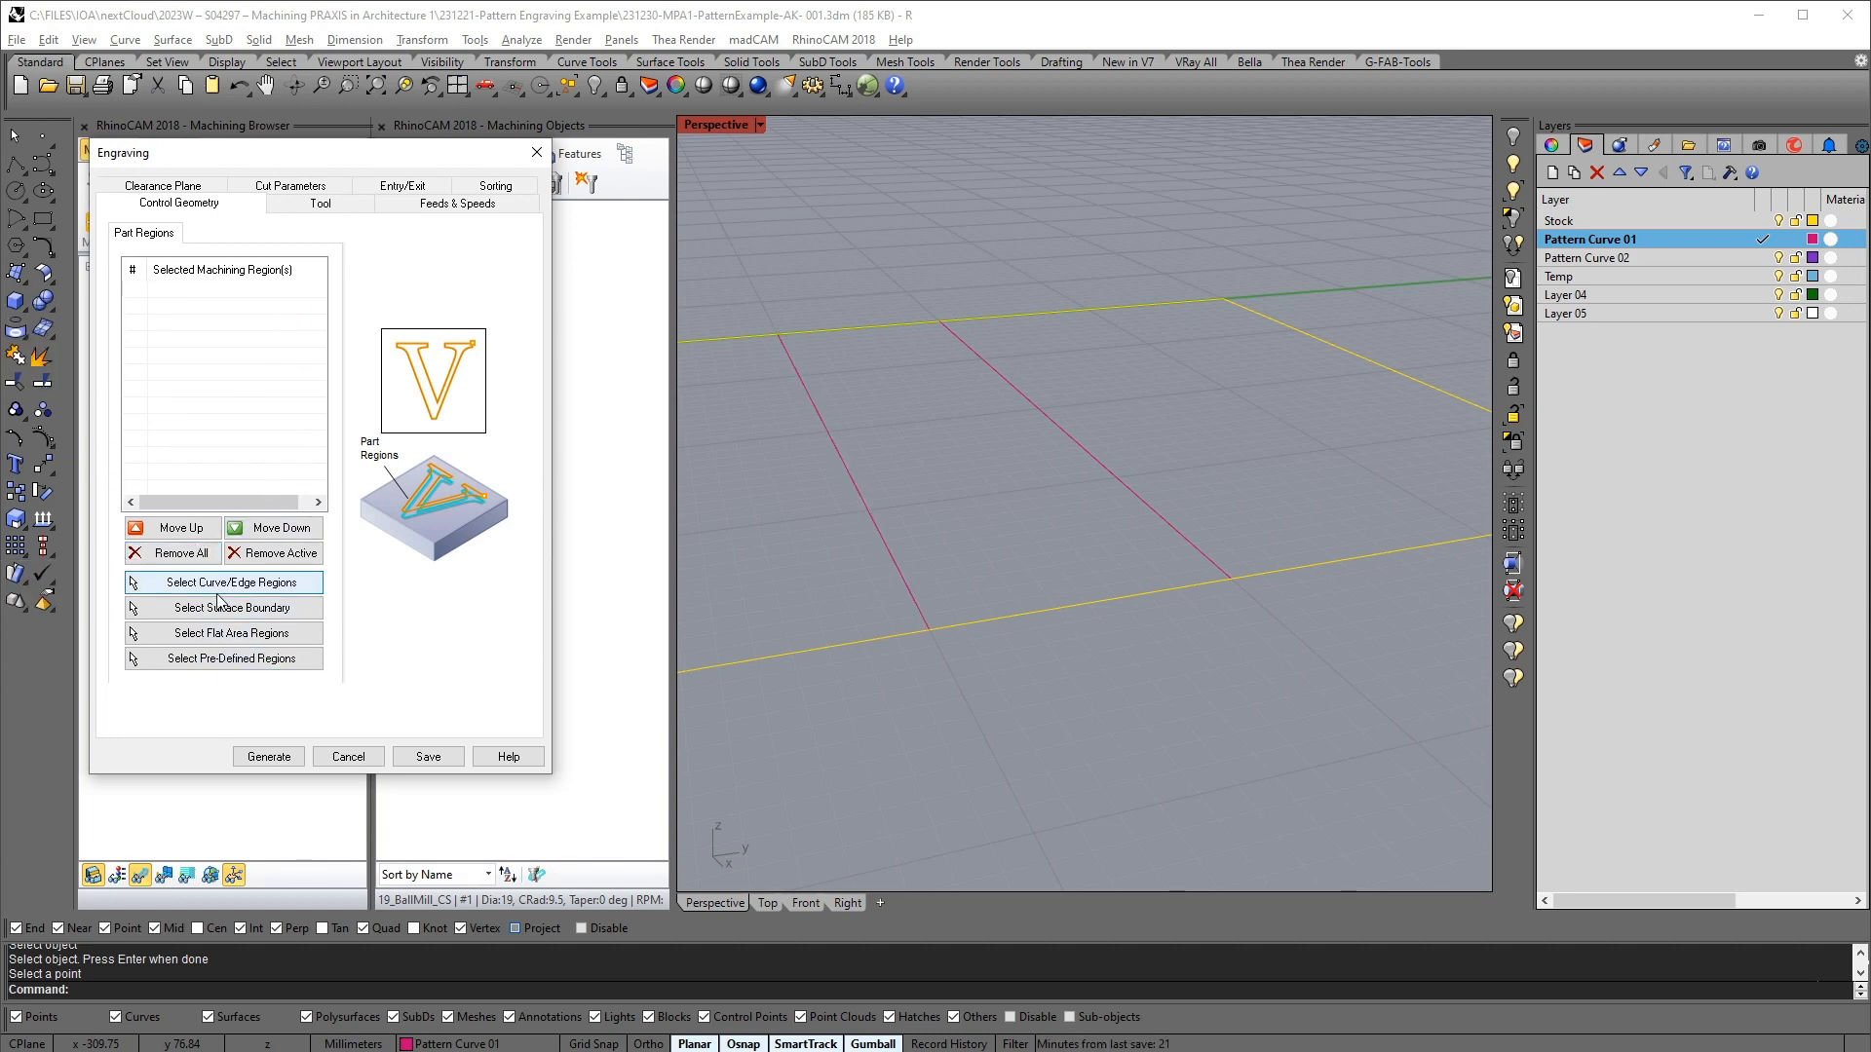
{"action": "left_click", "coordinate": [1084, 448]}
{"action": "key", "text": "Return"}
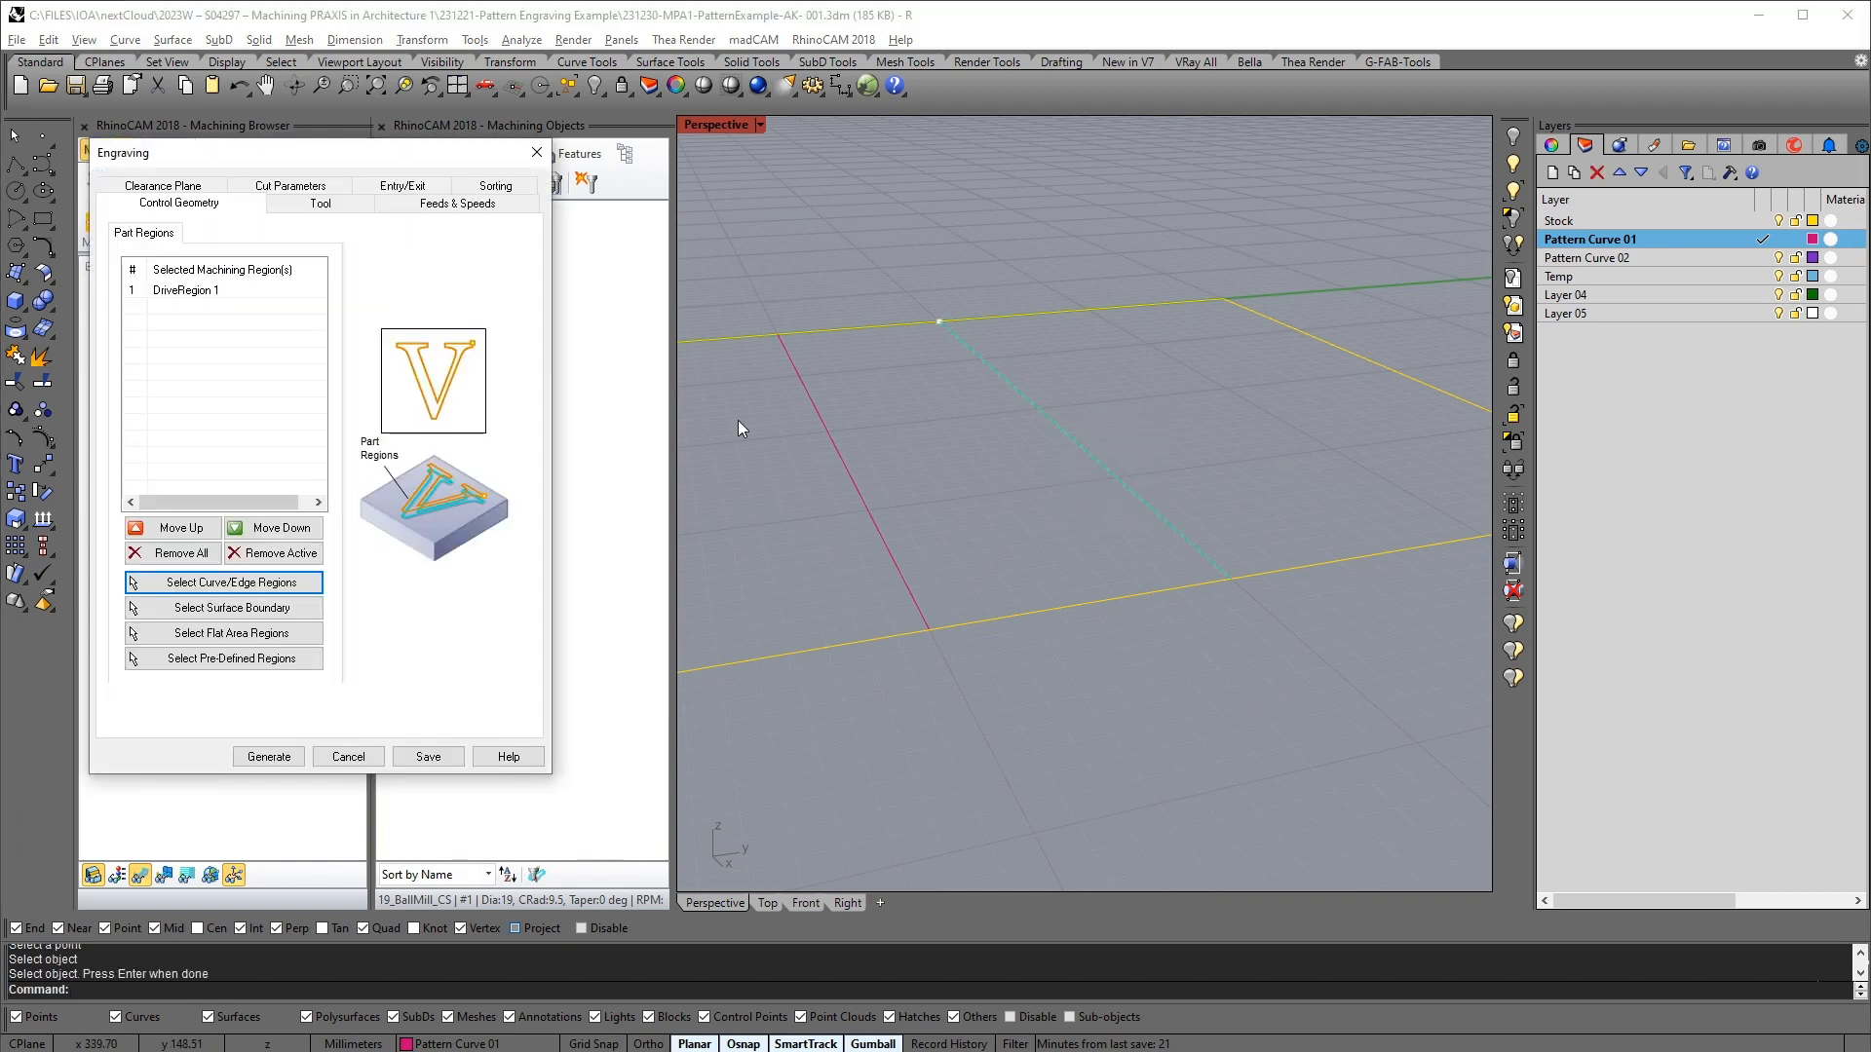
{"action": "left_click", "coordinate": [297, 207]}
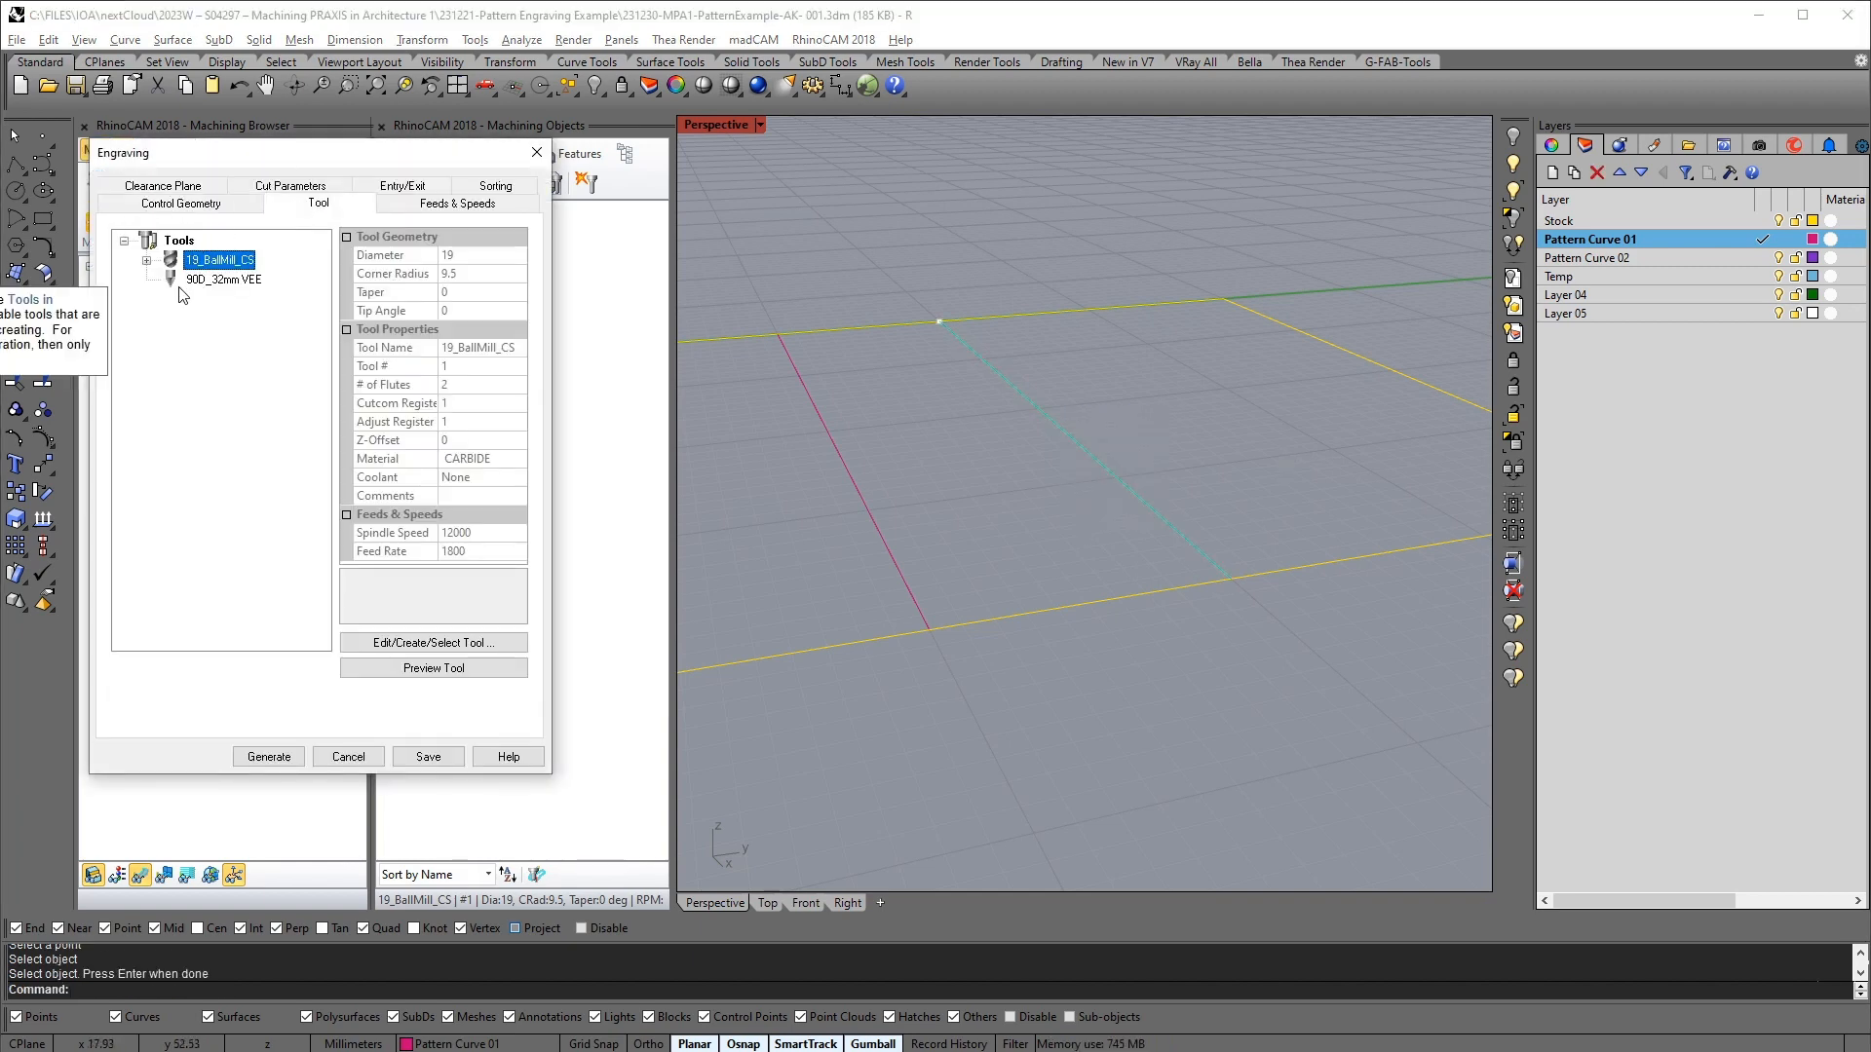
{"action": "left_click", "coordinate": [240, 283]}
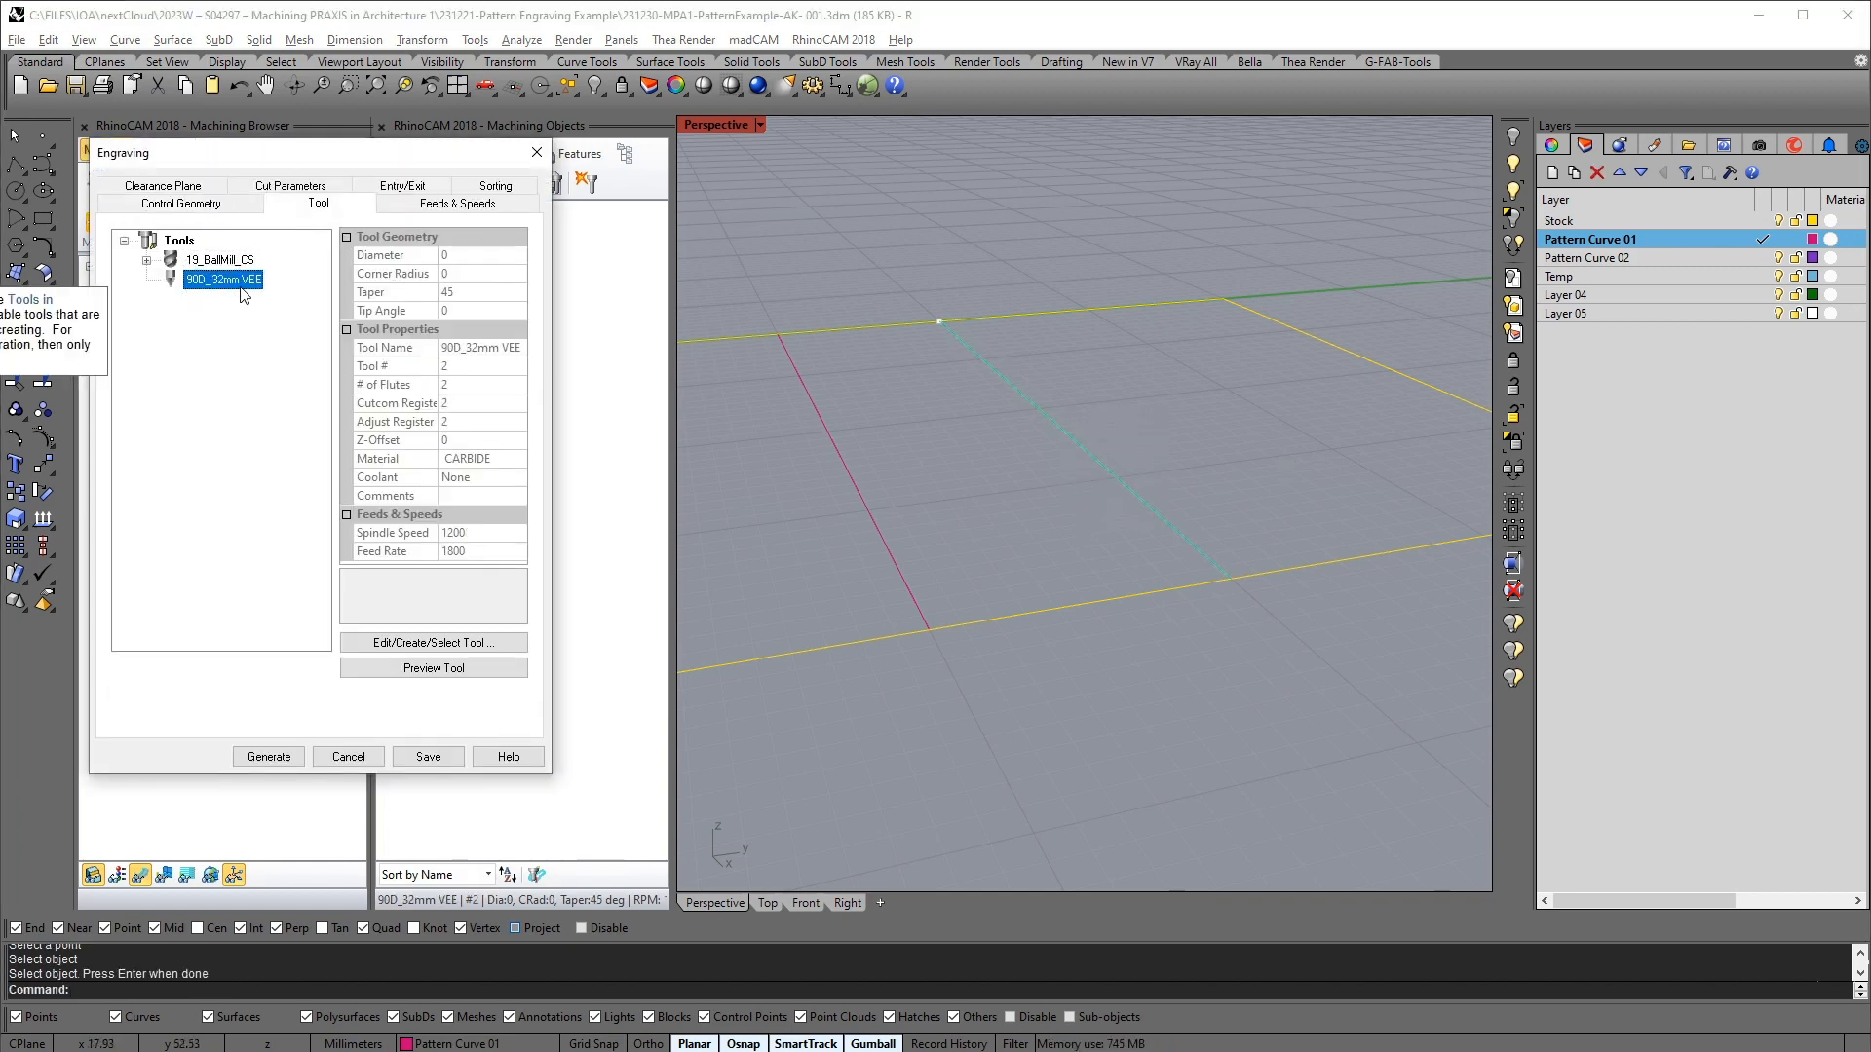
Set Eng_90DVEE's total cut depth, rough depth and rough depth per cut to 10 mm and generate its toolpath
{"action": "left_click", "coordinate": [304, 191]}
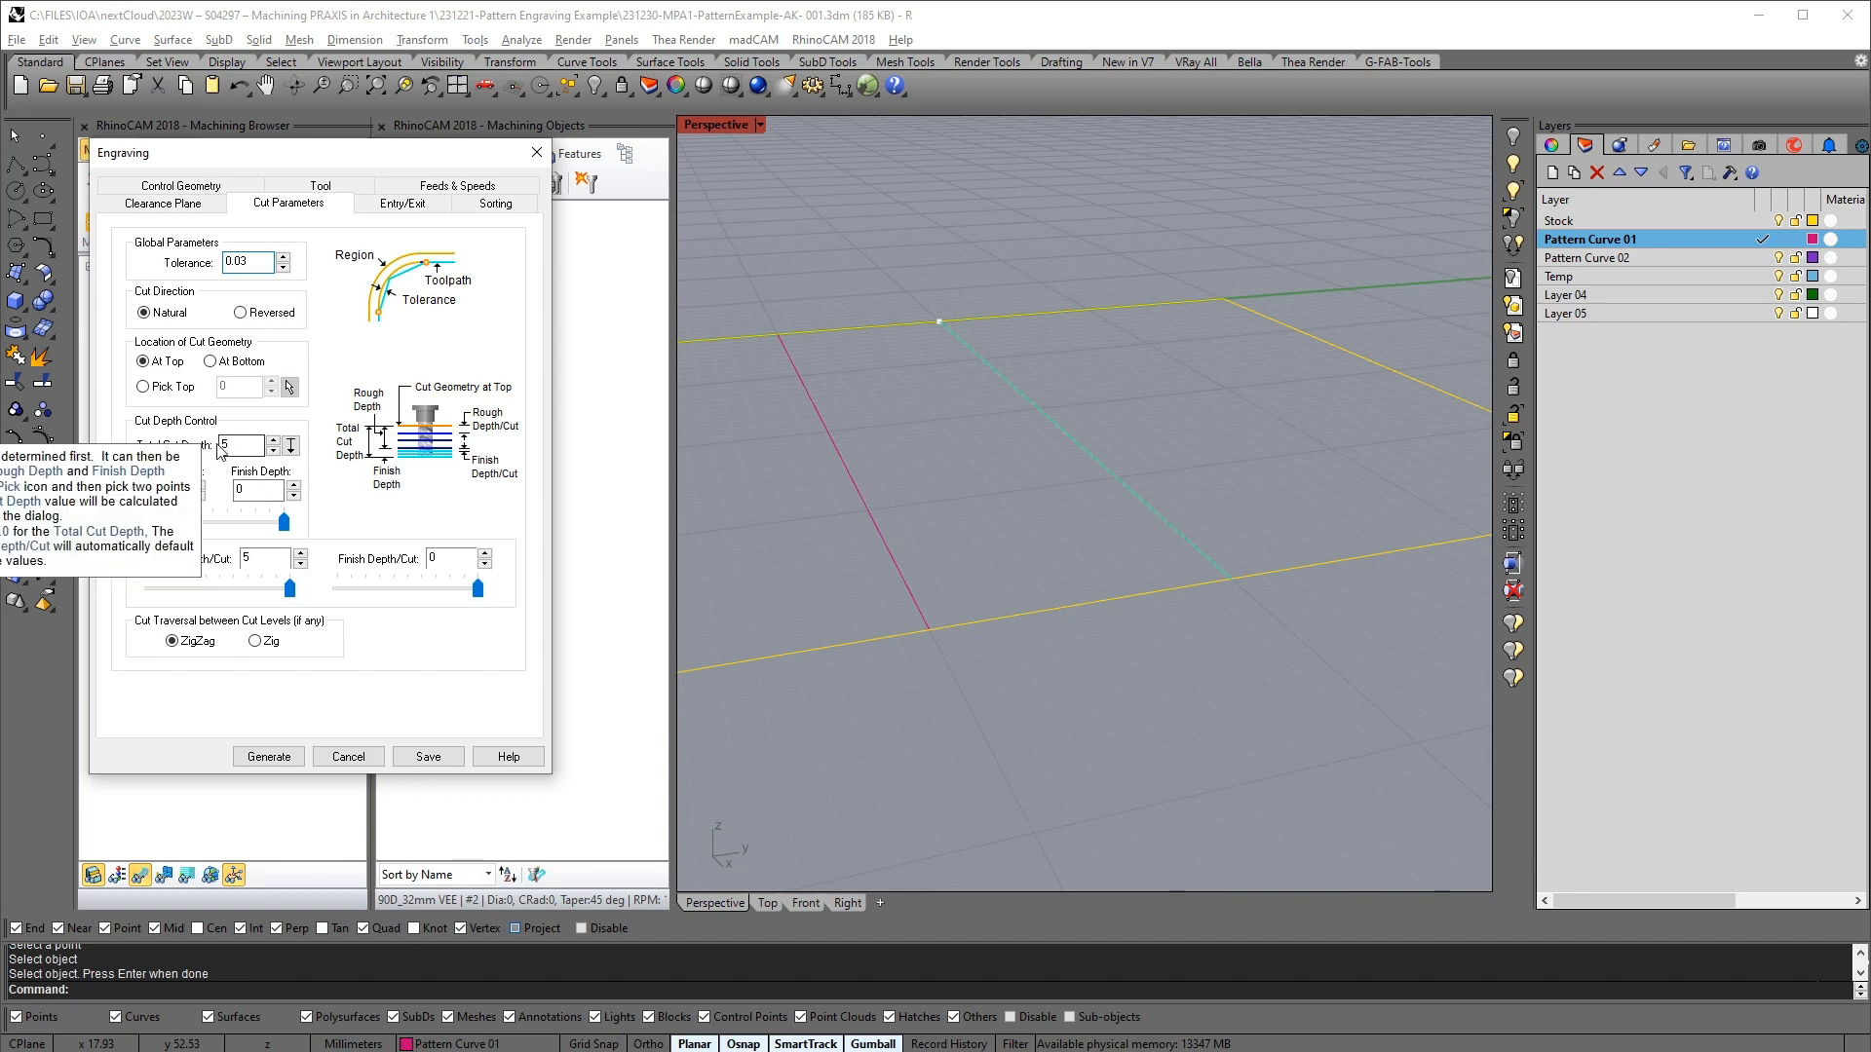
{"action": "right_click_drag", "start_coordinate": [1010, 627], "coordinate": [1026, 583]}
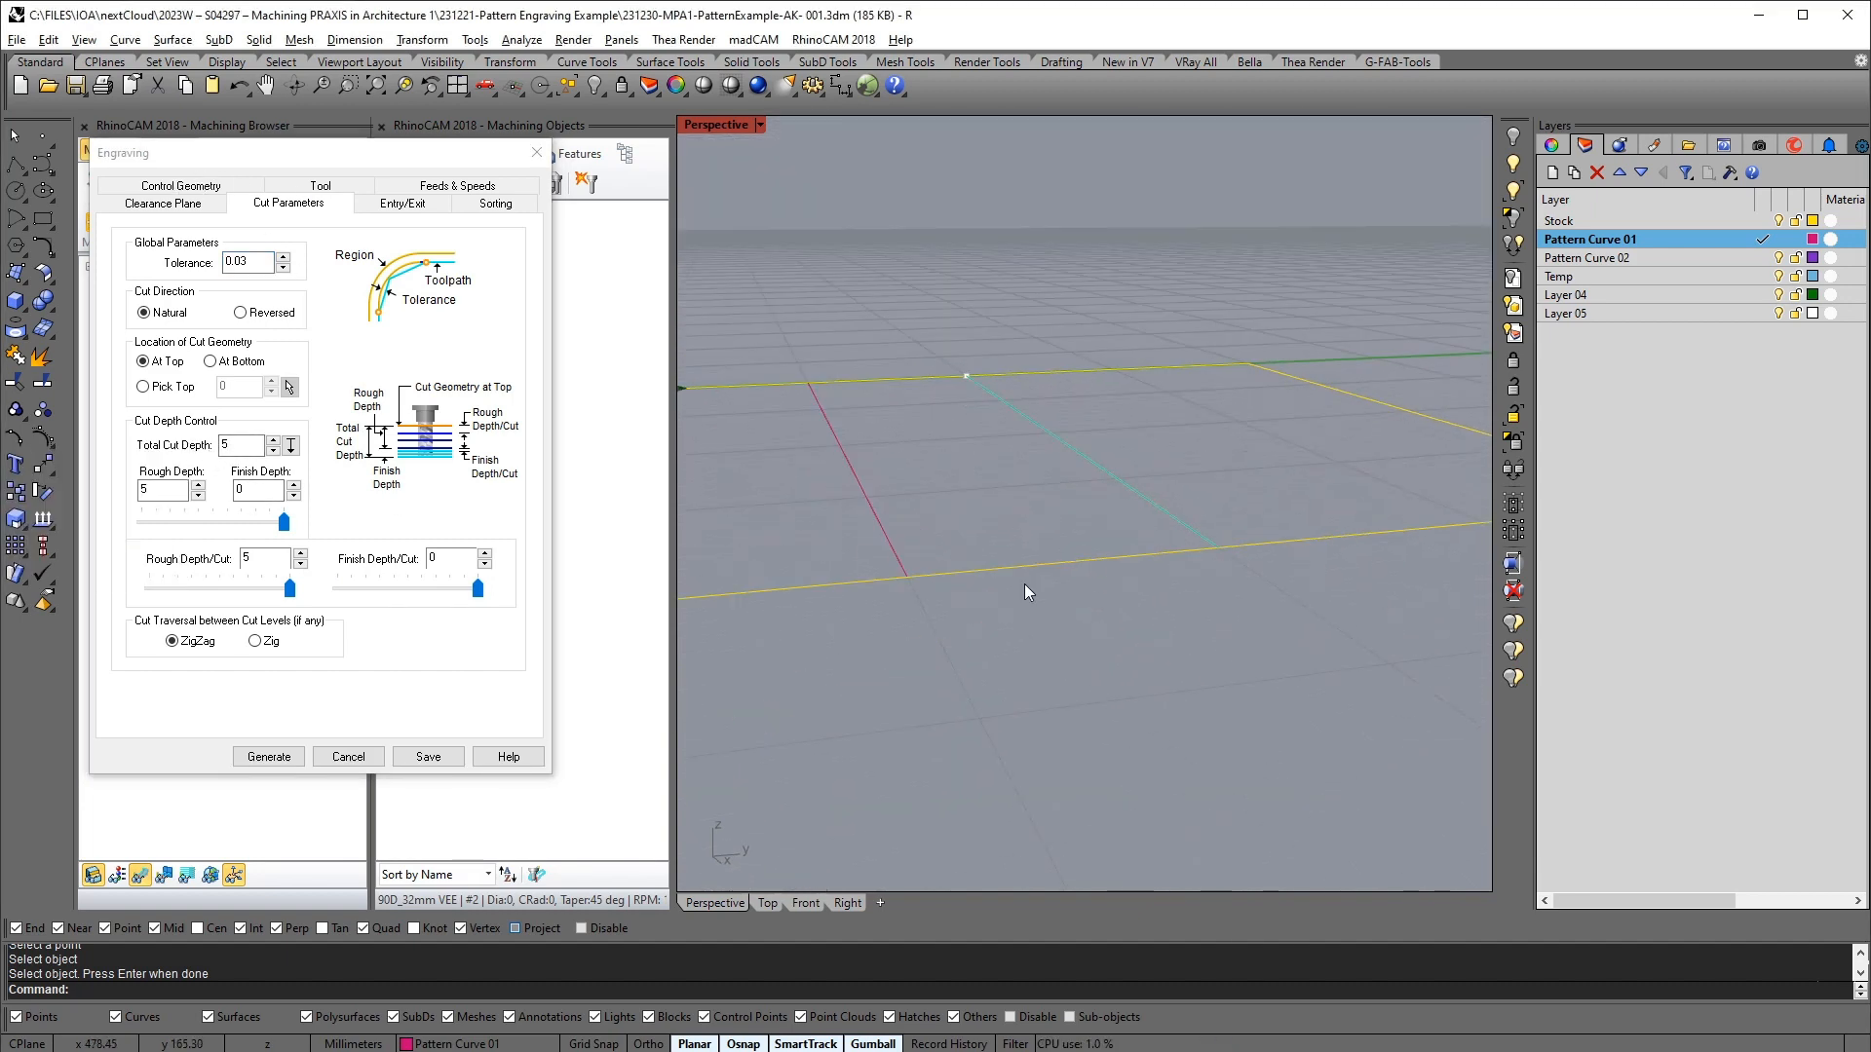
{"action": "left_click", "coordinate": [251, 462]}
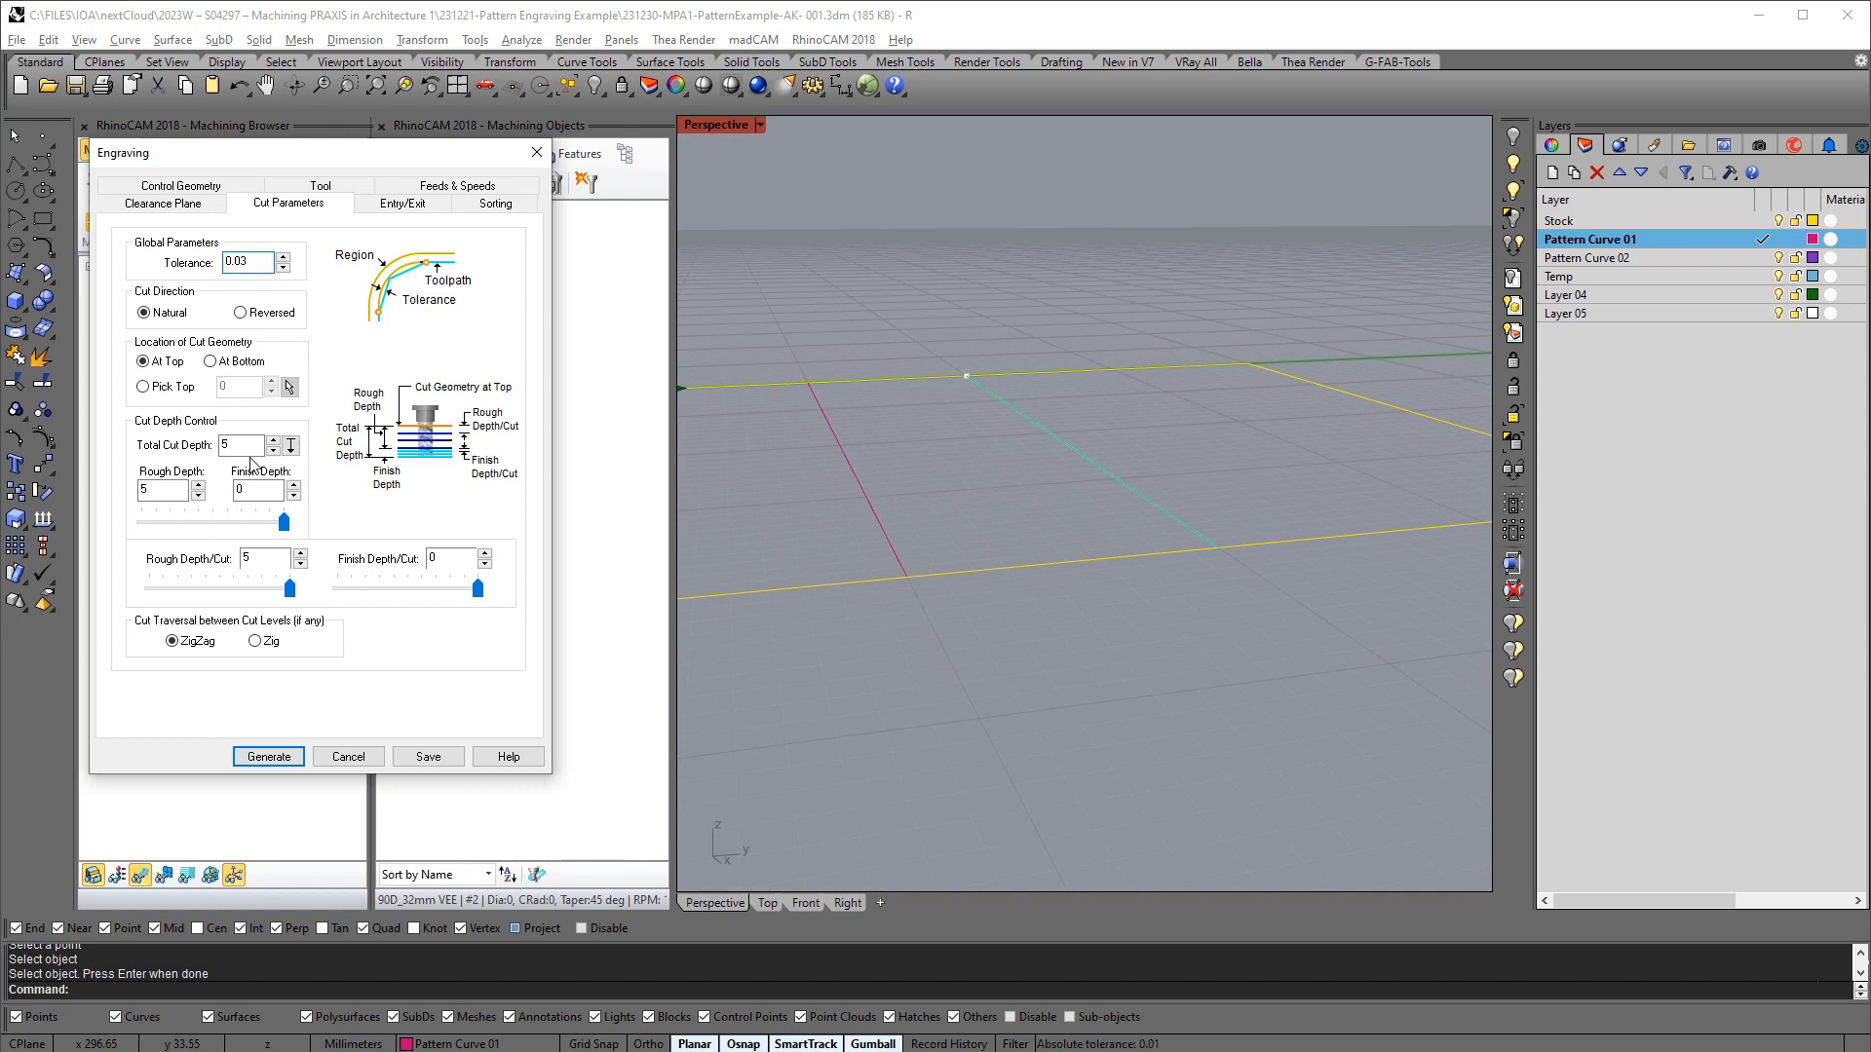
{"action": "double_click", "coordinate": [242, 446]}
{"action": "type", "text": "10"}
{"action": "left_click", "coordinate": [176, 495]}
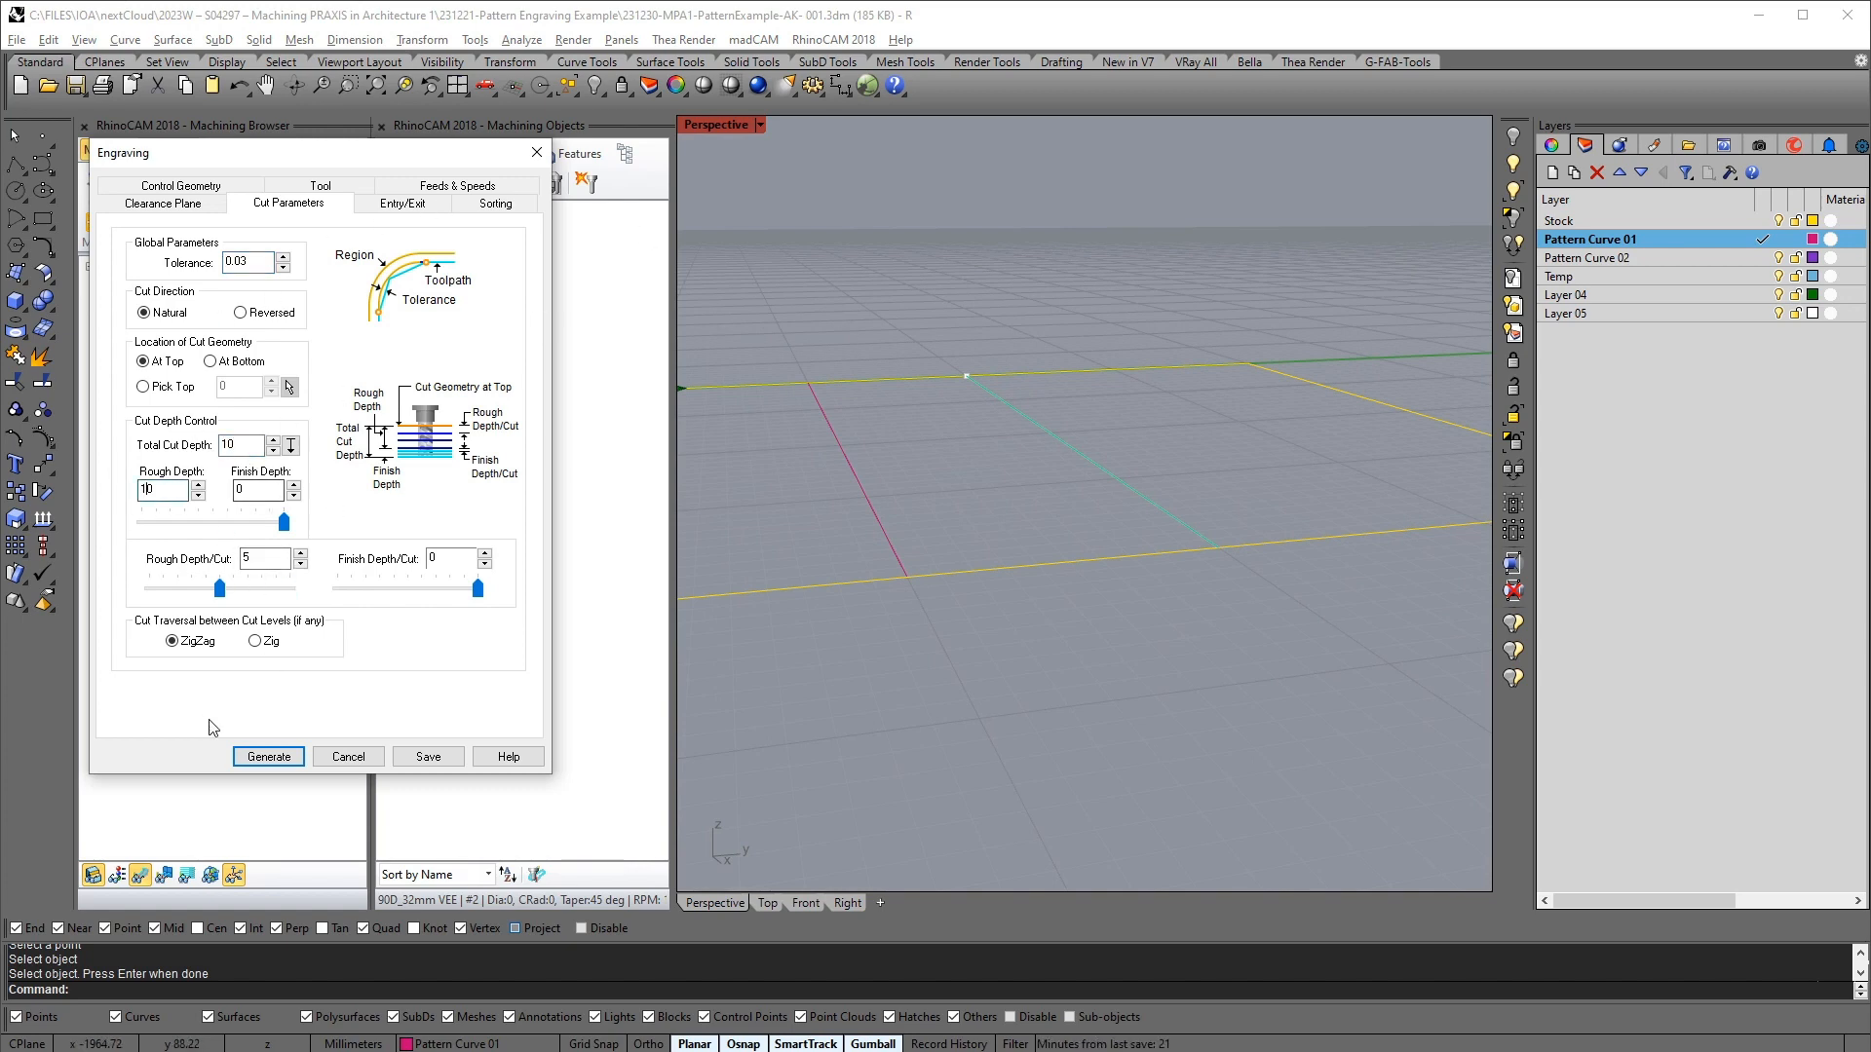
{"action": "left_click_drag", "start_coordinate": [219, 587], "coordinate": [290, 588]}
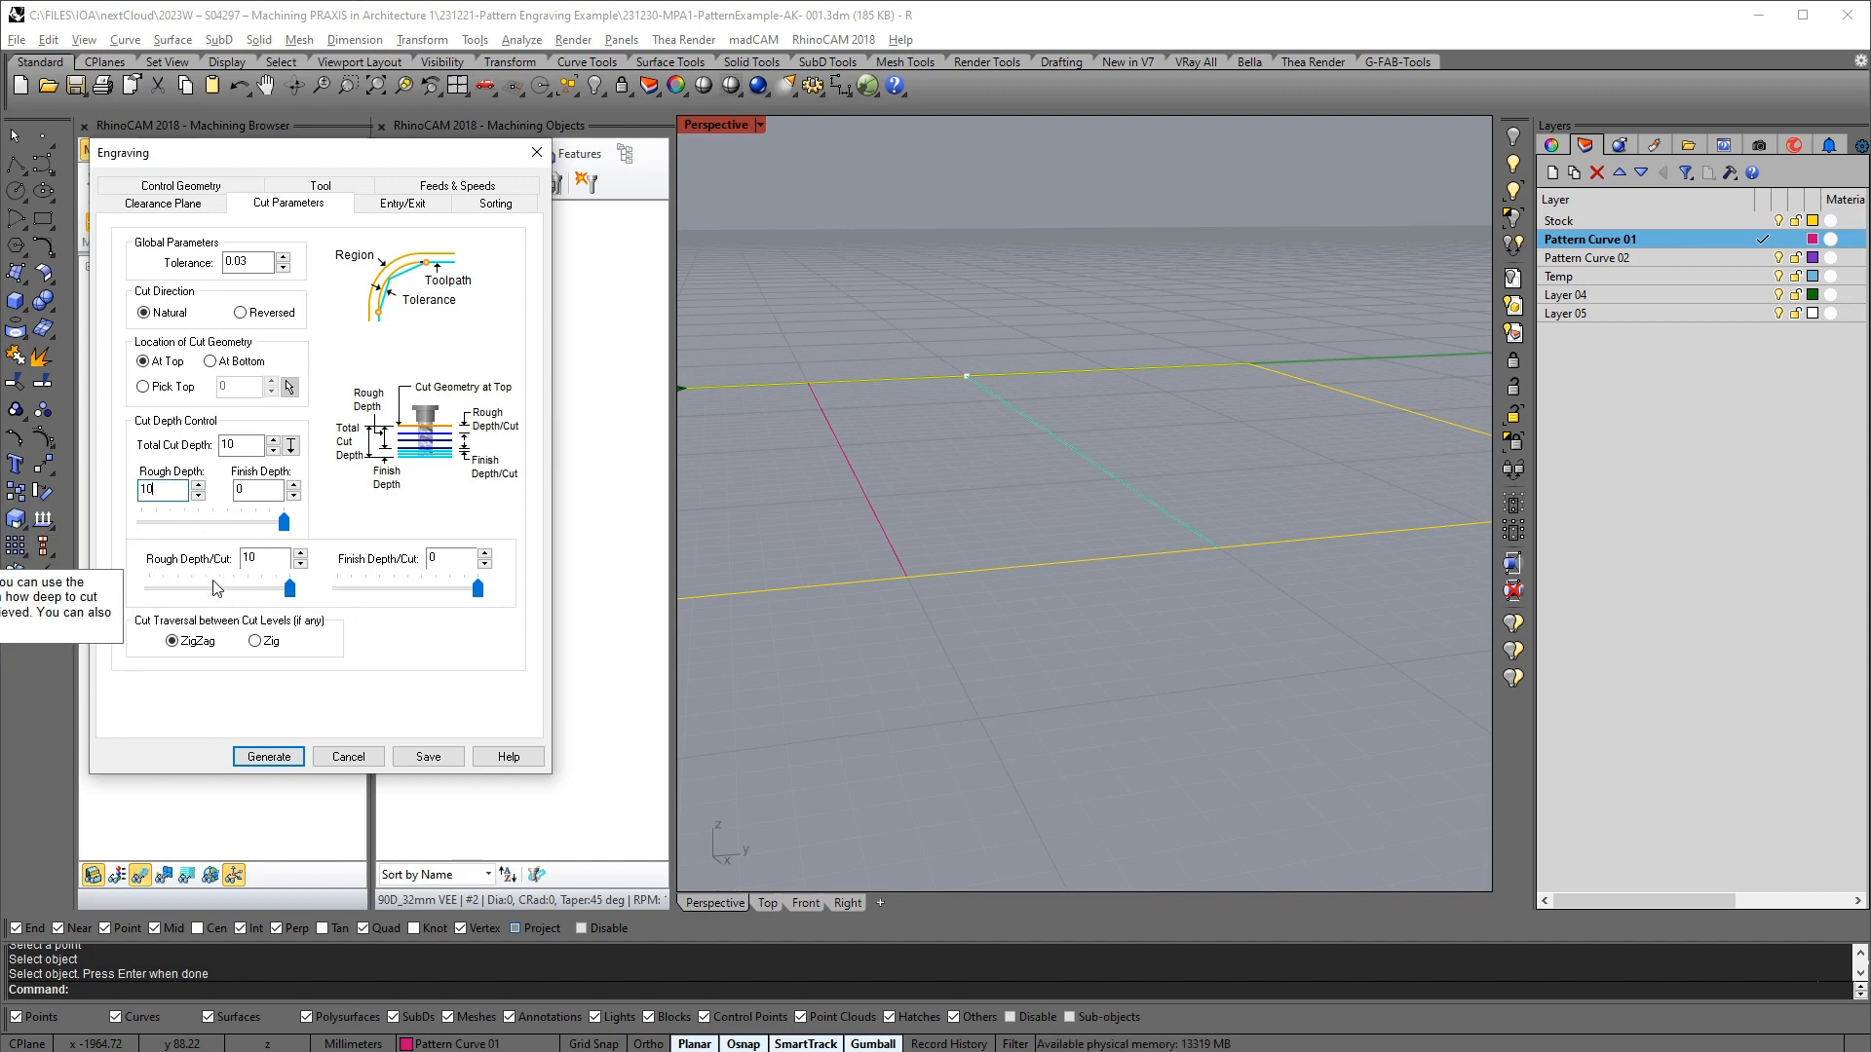
{"action": "left_click", "coordinate": [269, 756]}
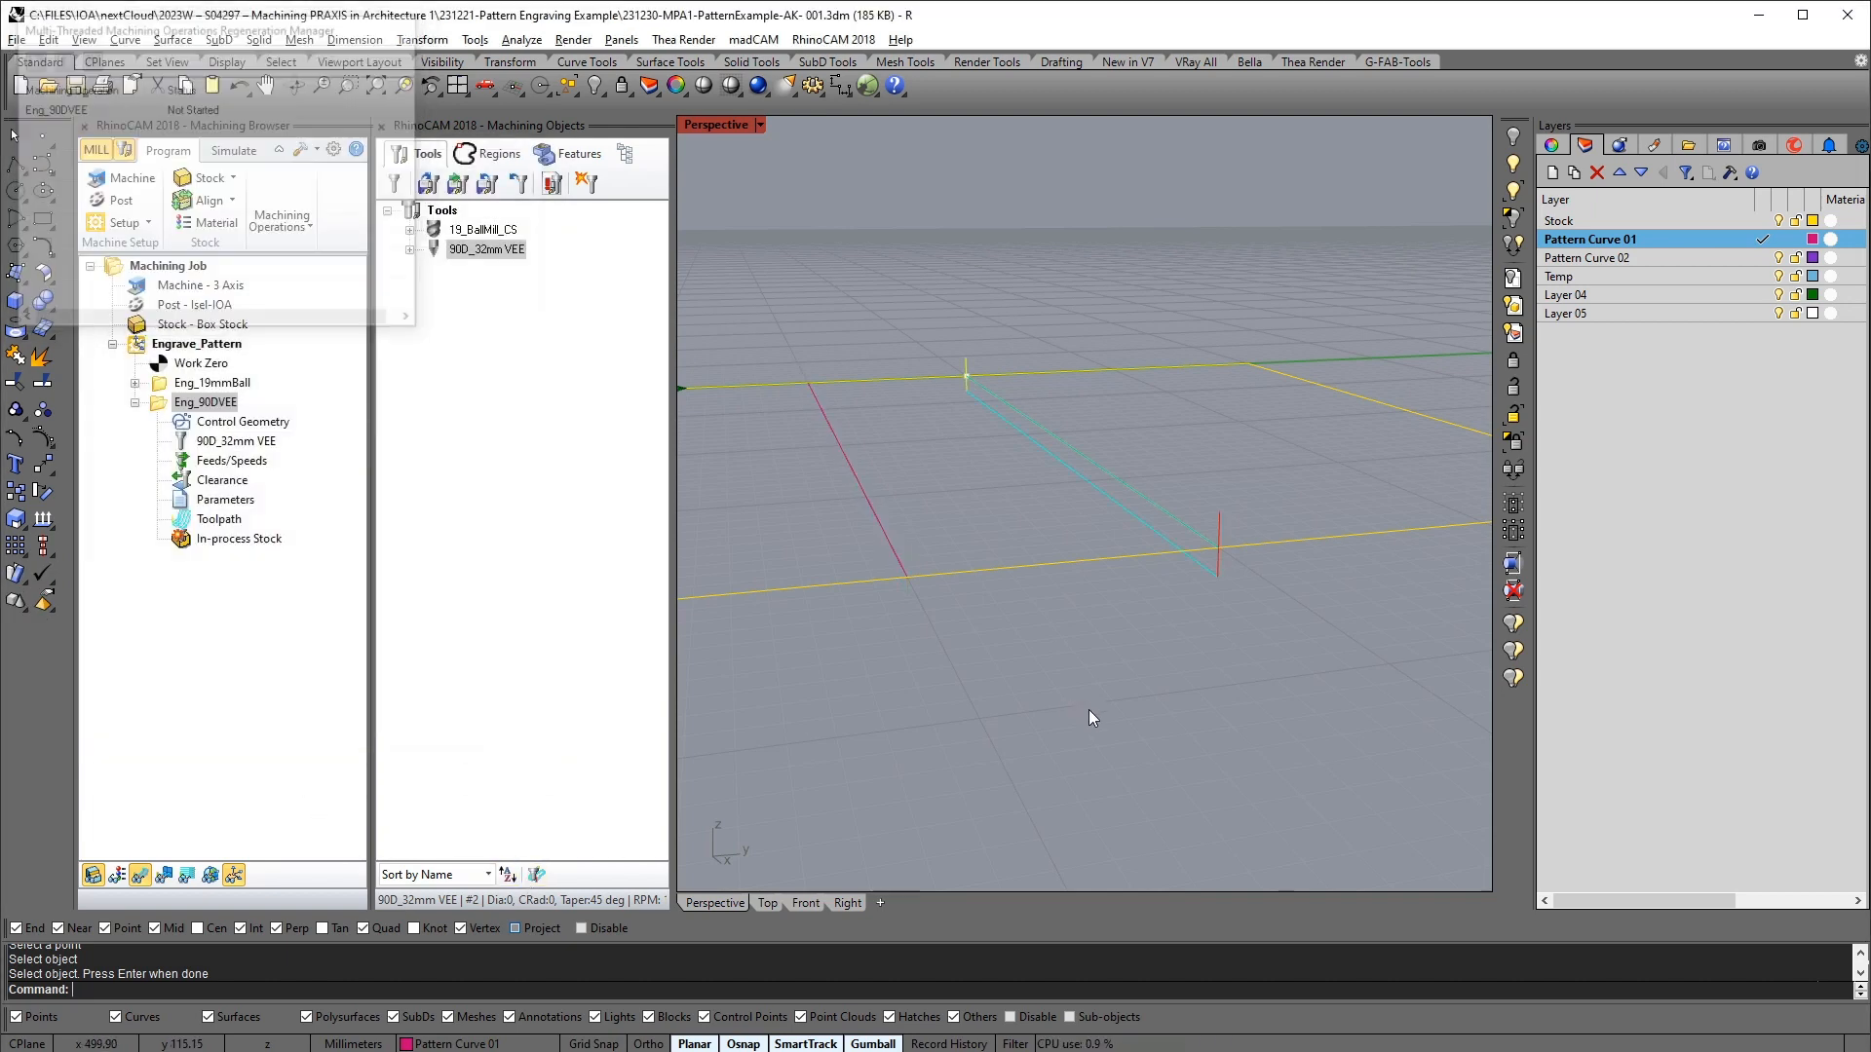
{"action": "right_click_drag", "start_coordinate": [1090, 710], "coordinate": [1109, 688]}
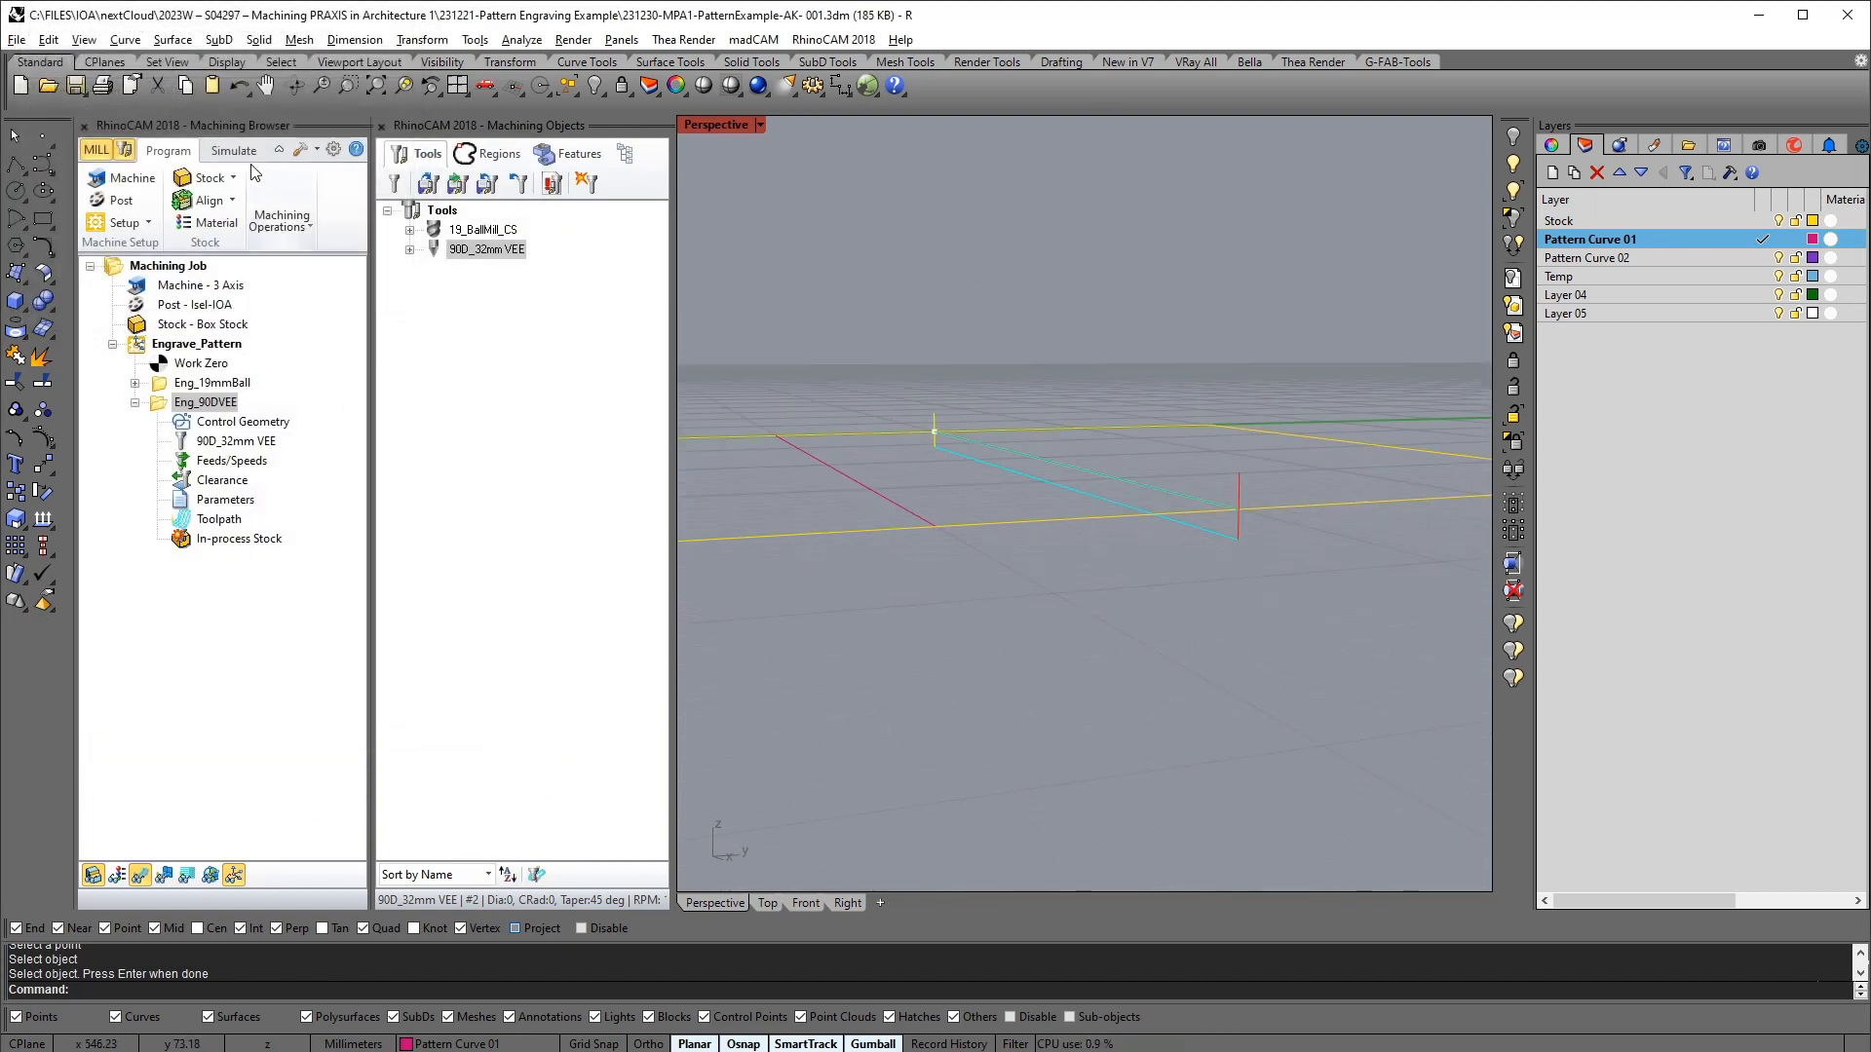
Simulate the Eng_90DVEE engraving and examine the V-groove's profile at the edge of the stock
{"action": "left_click", "coordinate": [234, 150]}
{"action": "left_click", "coordinate": [233, 222]}
{"action": "left_click", "coordinate": [322, 304]}
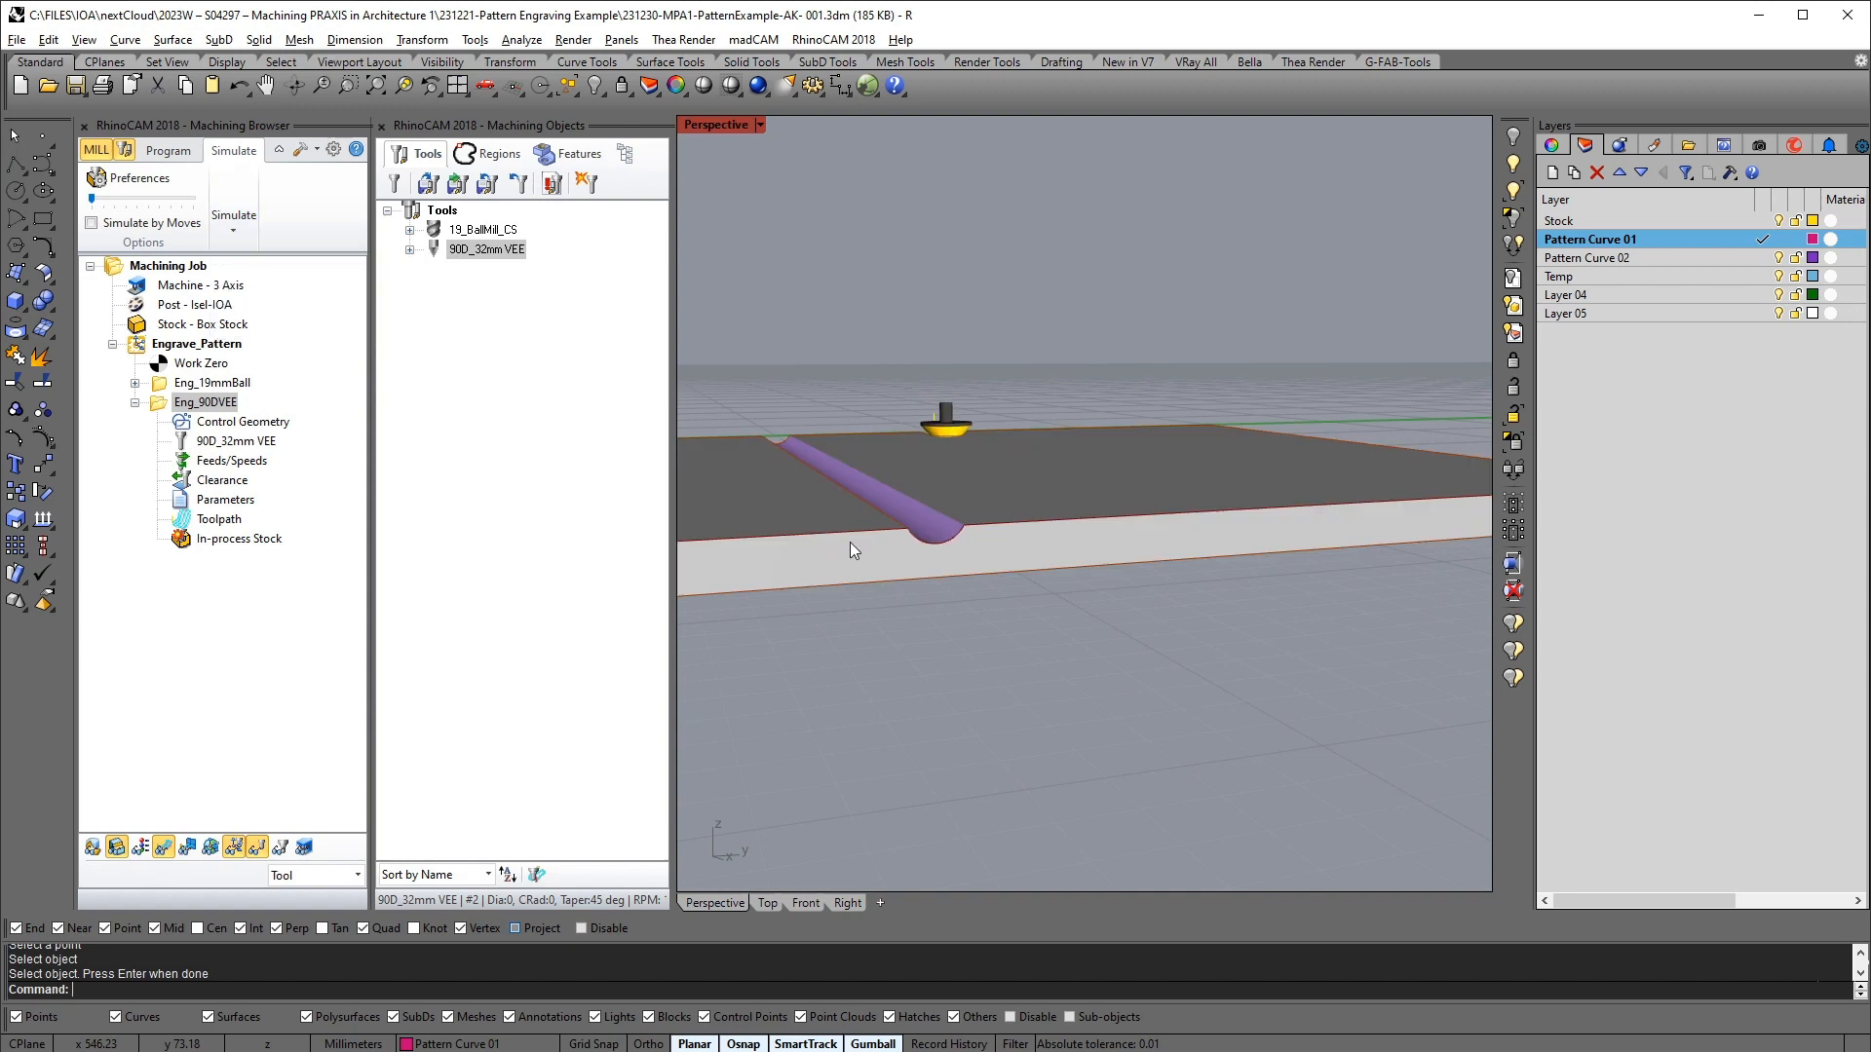
{"action": "right_click_drag", "start_coordinate": [1247, 618], "coordinate": [1107, 161]}
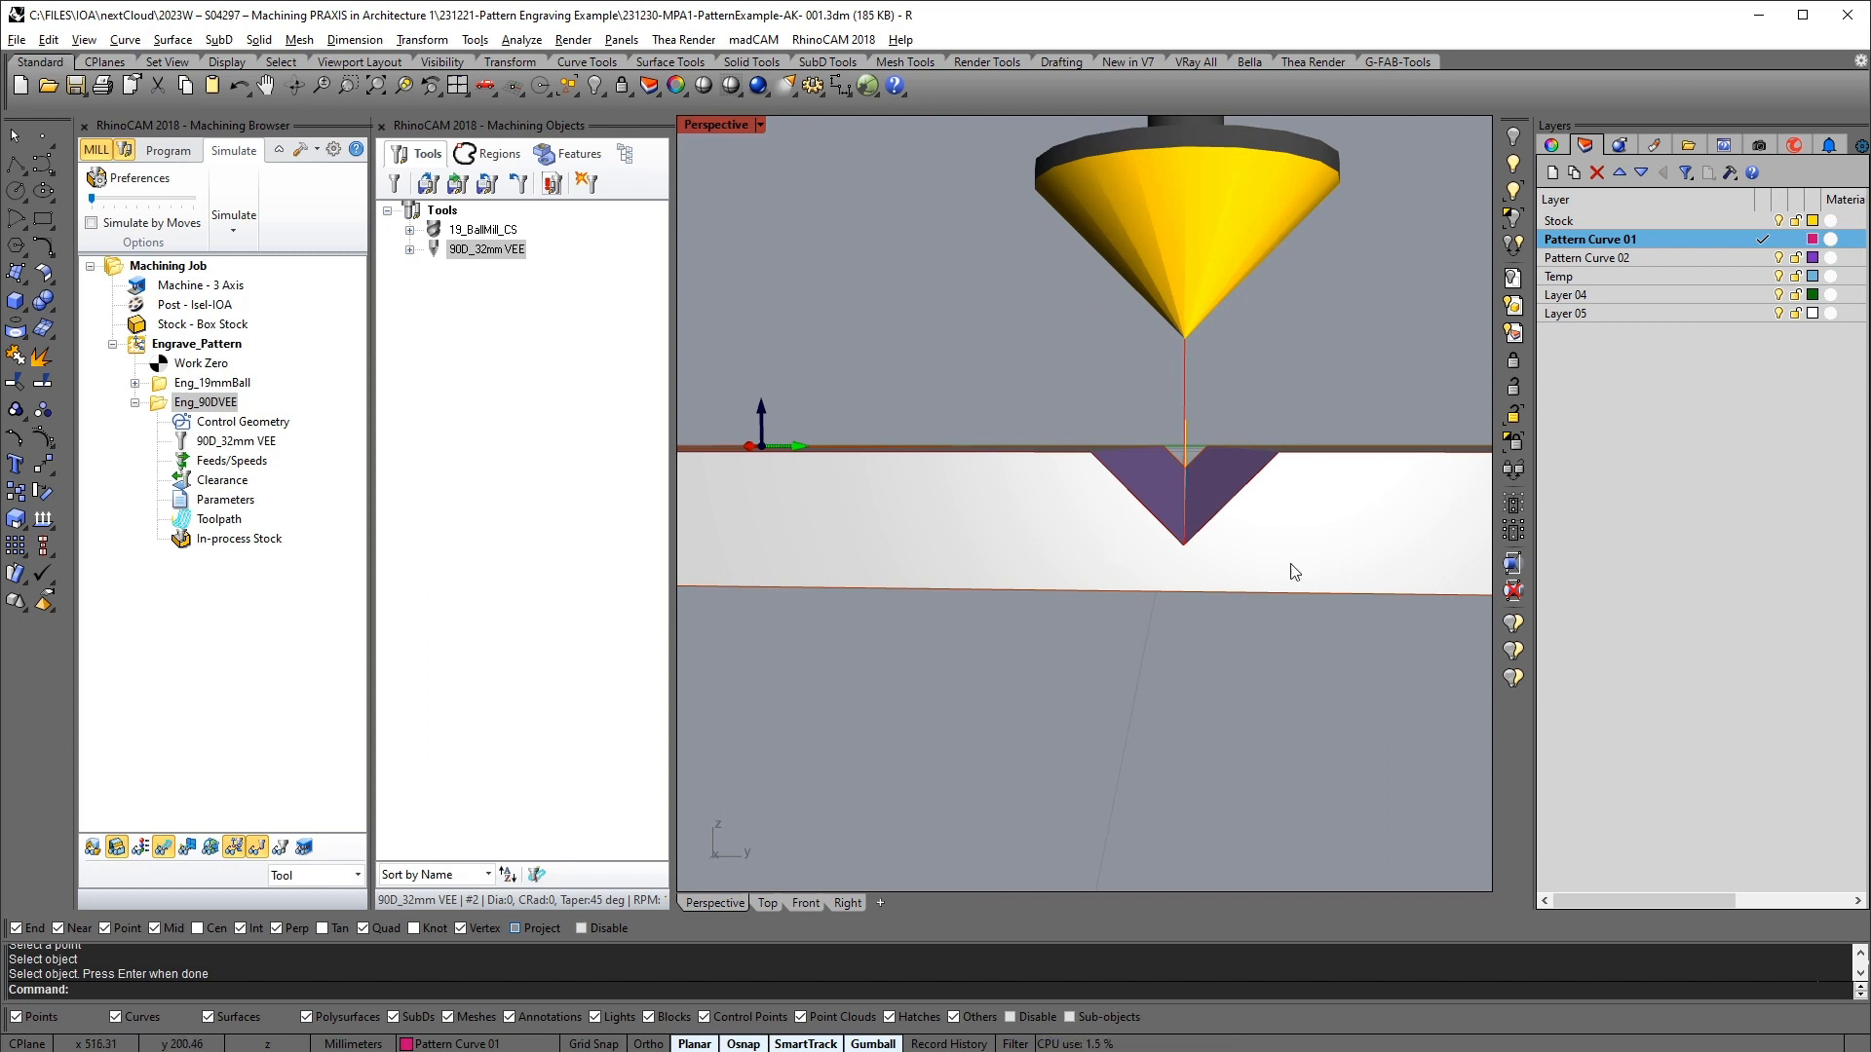
{"action": "mouse_move", "coordinate": [1157, 580]}
{"action": "right_mouse_down"}
{"action": "mouse_move", "coordinate": [1218, 639]}
{"action": "mouse_move", "coordinate": [1235, 508]}
{"action": "mouse_move", "coordinate": [1254, 606]}
{"action": "mouse_move", "coordinate": [1141, 608]}
{"action": "right_mouse_up"}
{"action": "right_click_drag", "start_coordinate": [1257, 635], "coordinate": [1258, 454]}
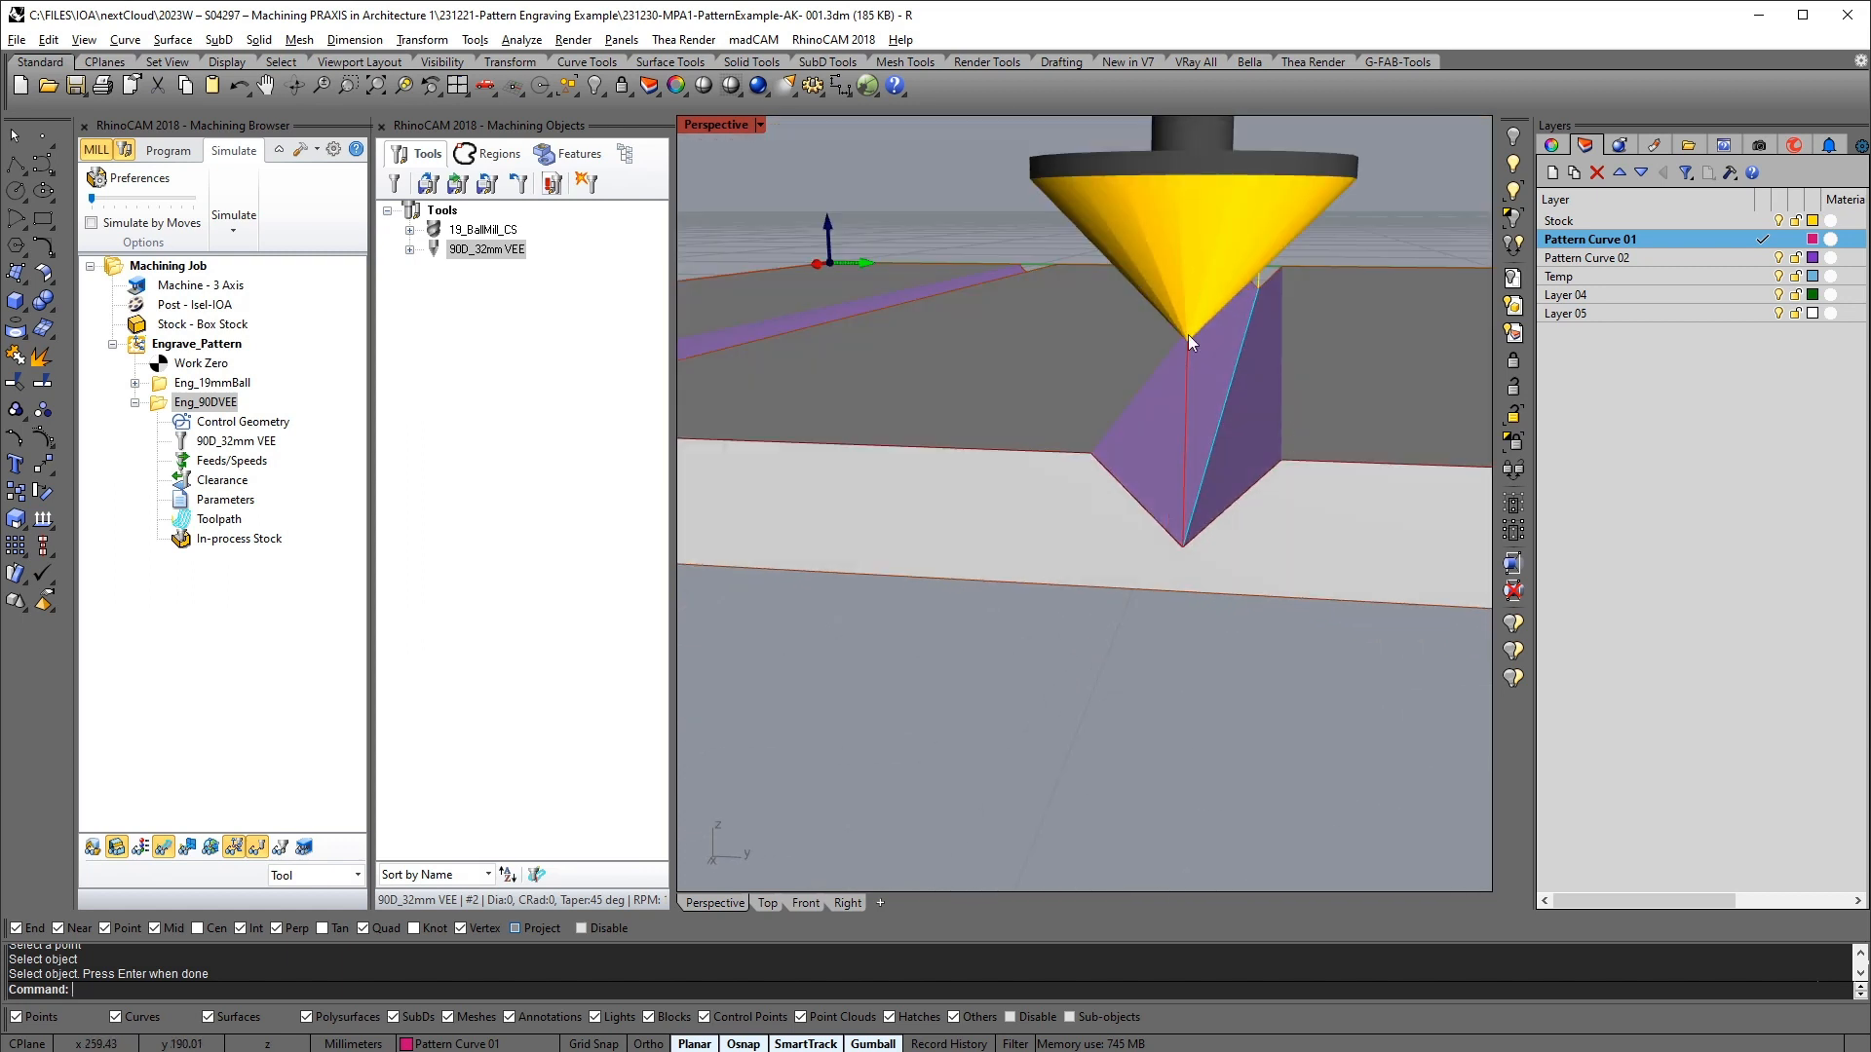
{"action": "right_click_drag", "start_coordinate": [1189, 335], "coordinate": [1307, 195]}
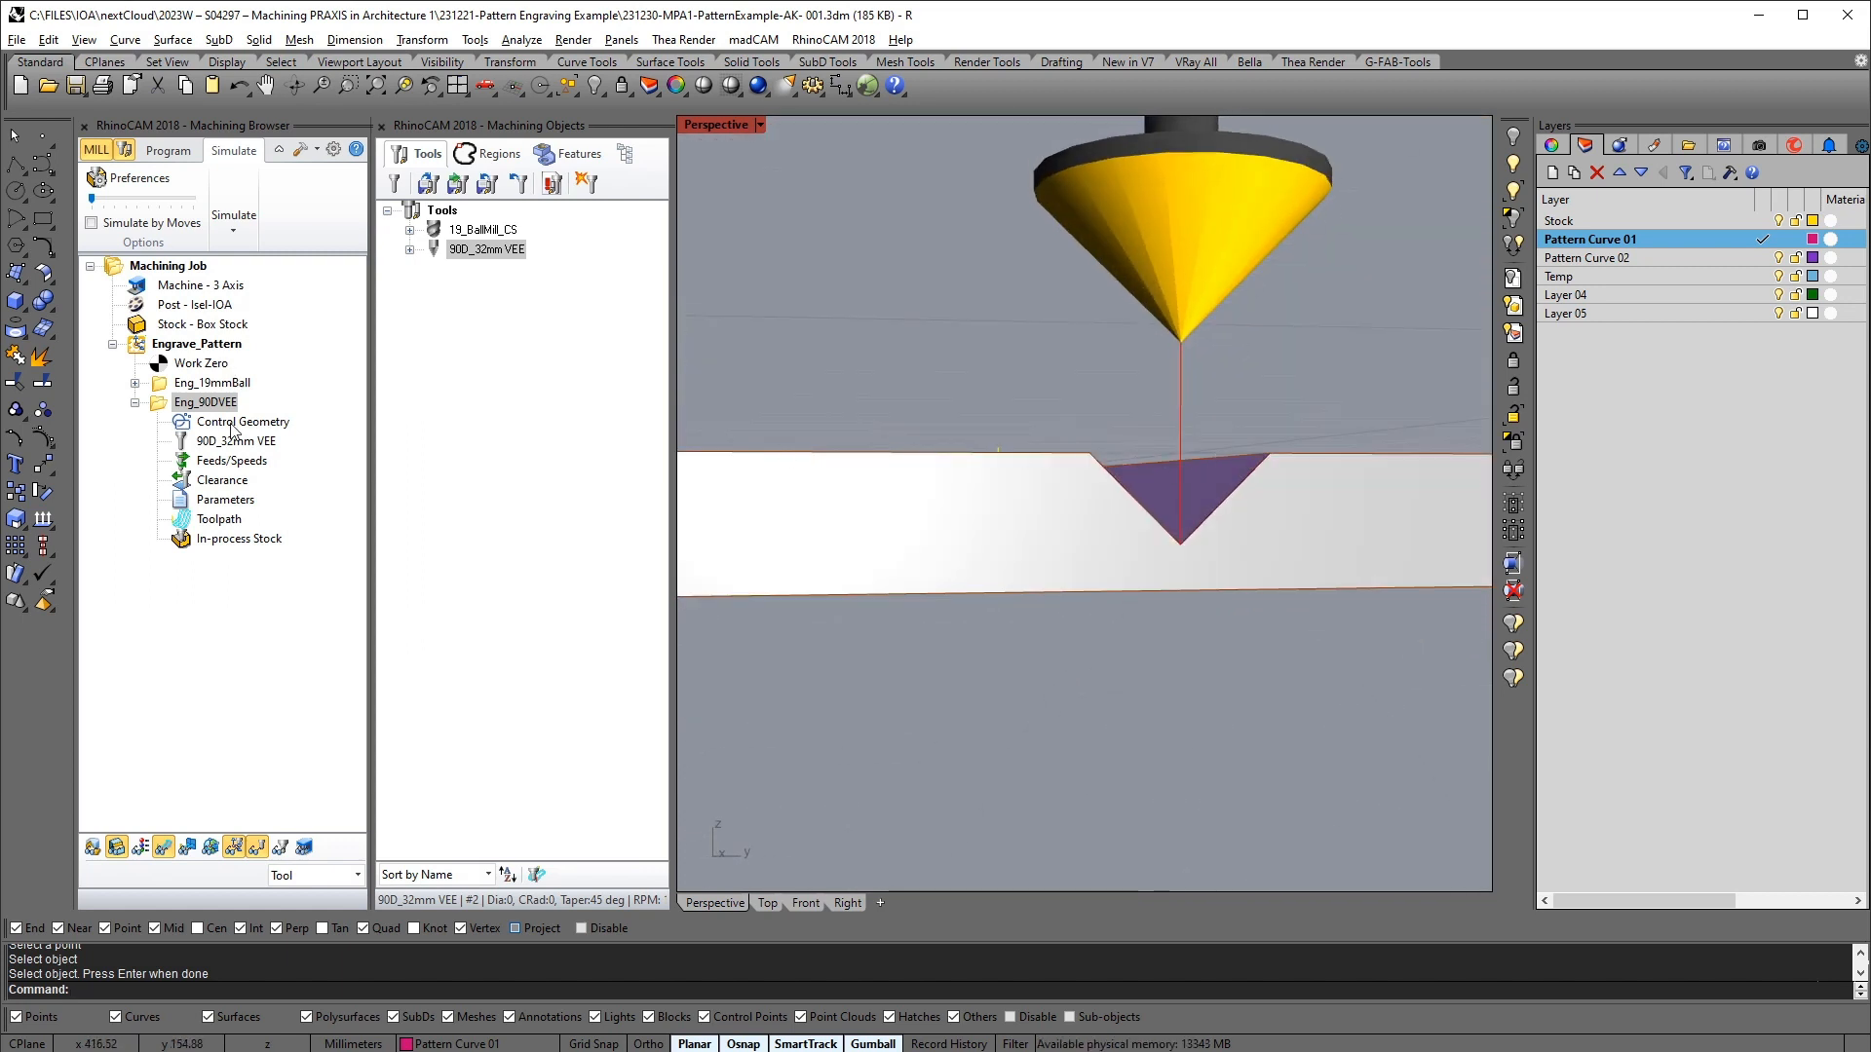
{"action": "right_click_drag", "start_coordinate": [1142, 423], "coordinate": [1238, 233]}
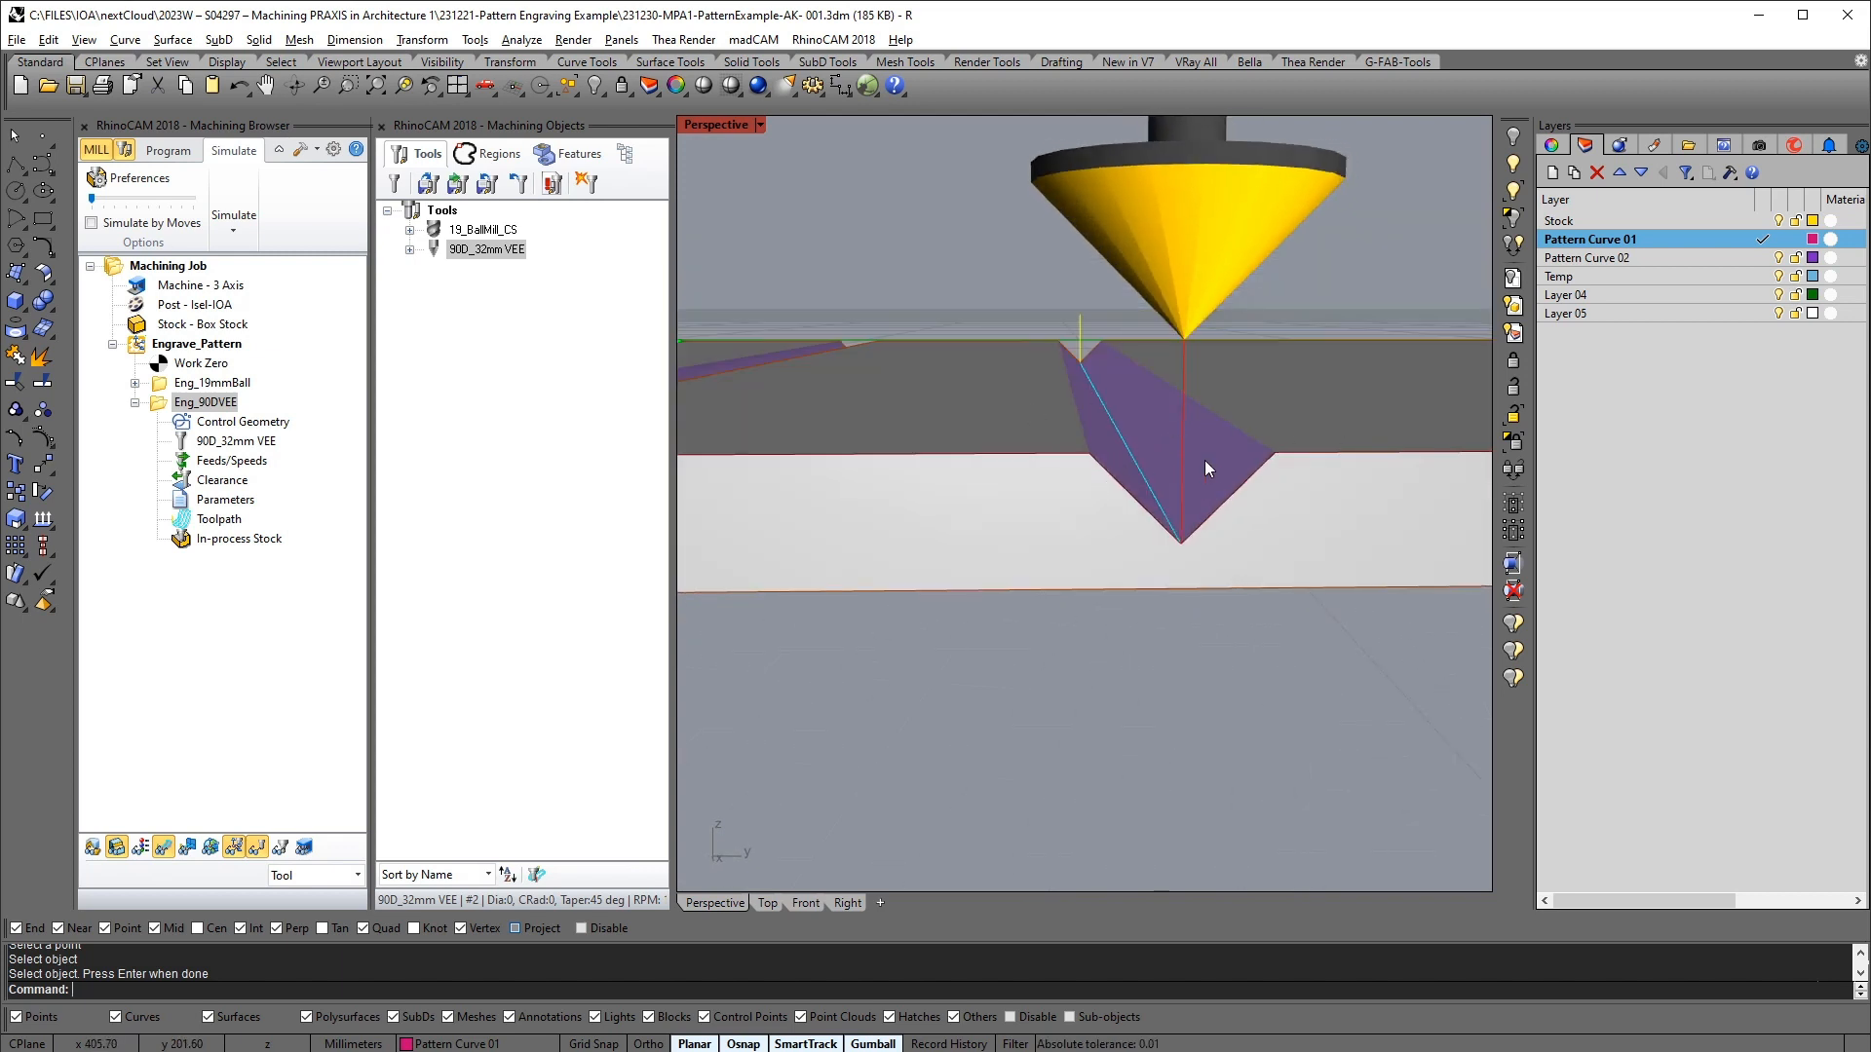
Set Eng_90DVEE's rough depth to 7 mm and finish depth to 3 mm, and regenerate its toolpath
{"action": "double_click", "coordinate": [158, 406]}
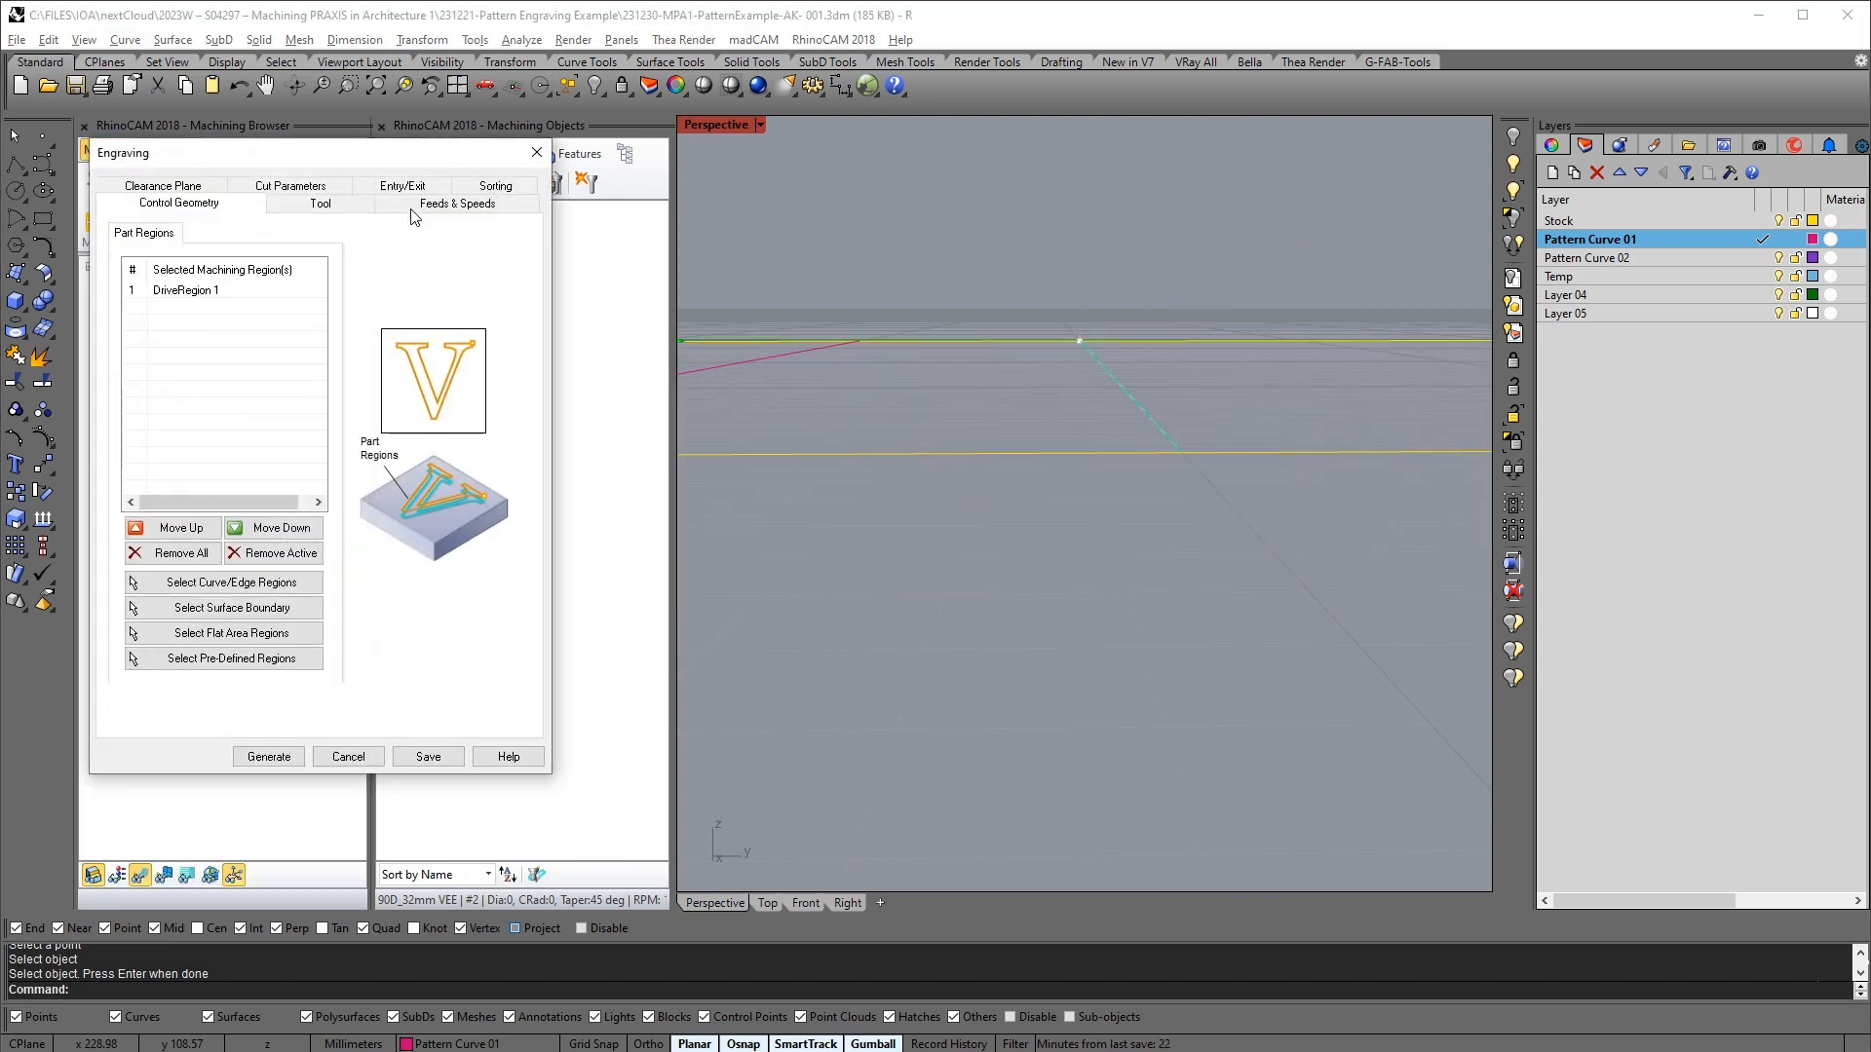
{"action": "left_click", "coordinate": [271, 187]}
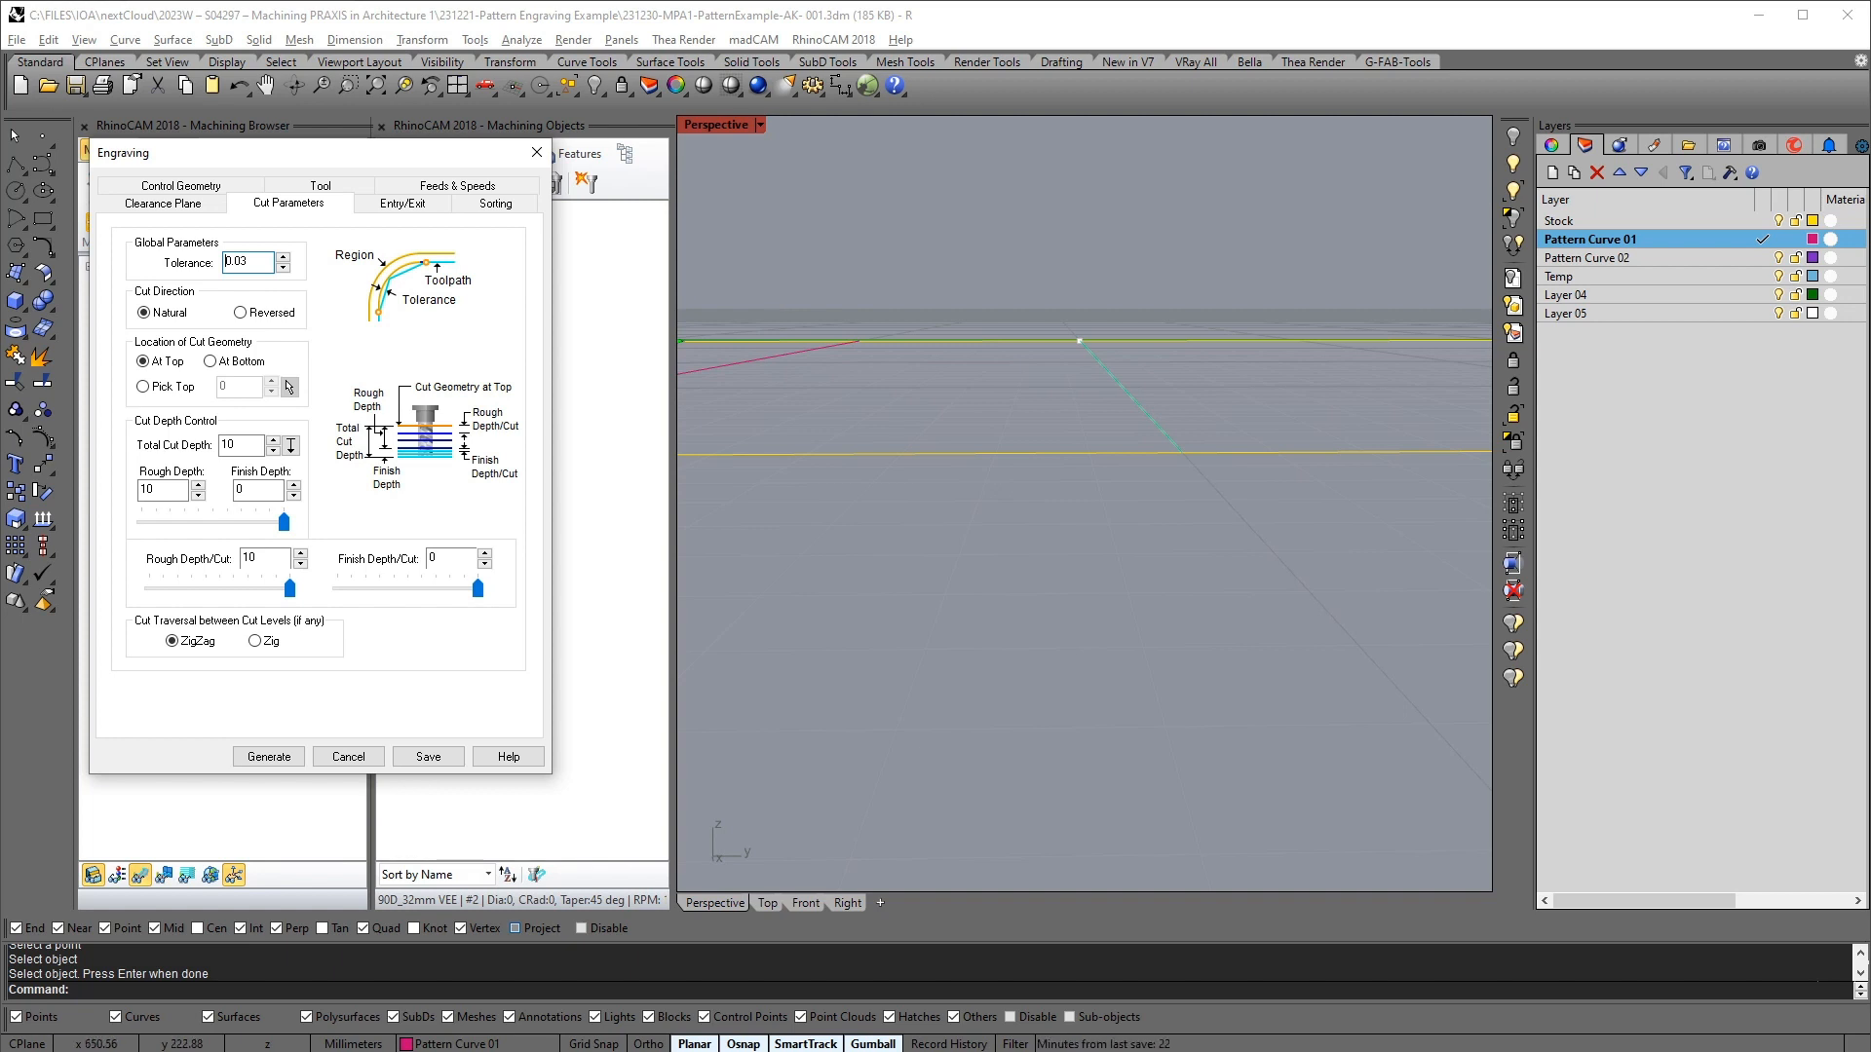
{"action": "left_click", "coordinate": [166, 489]}
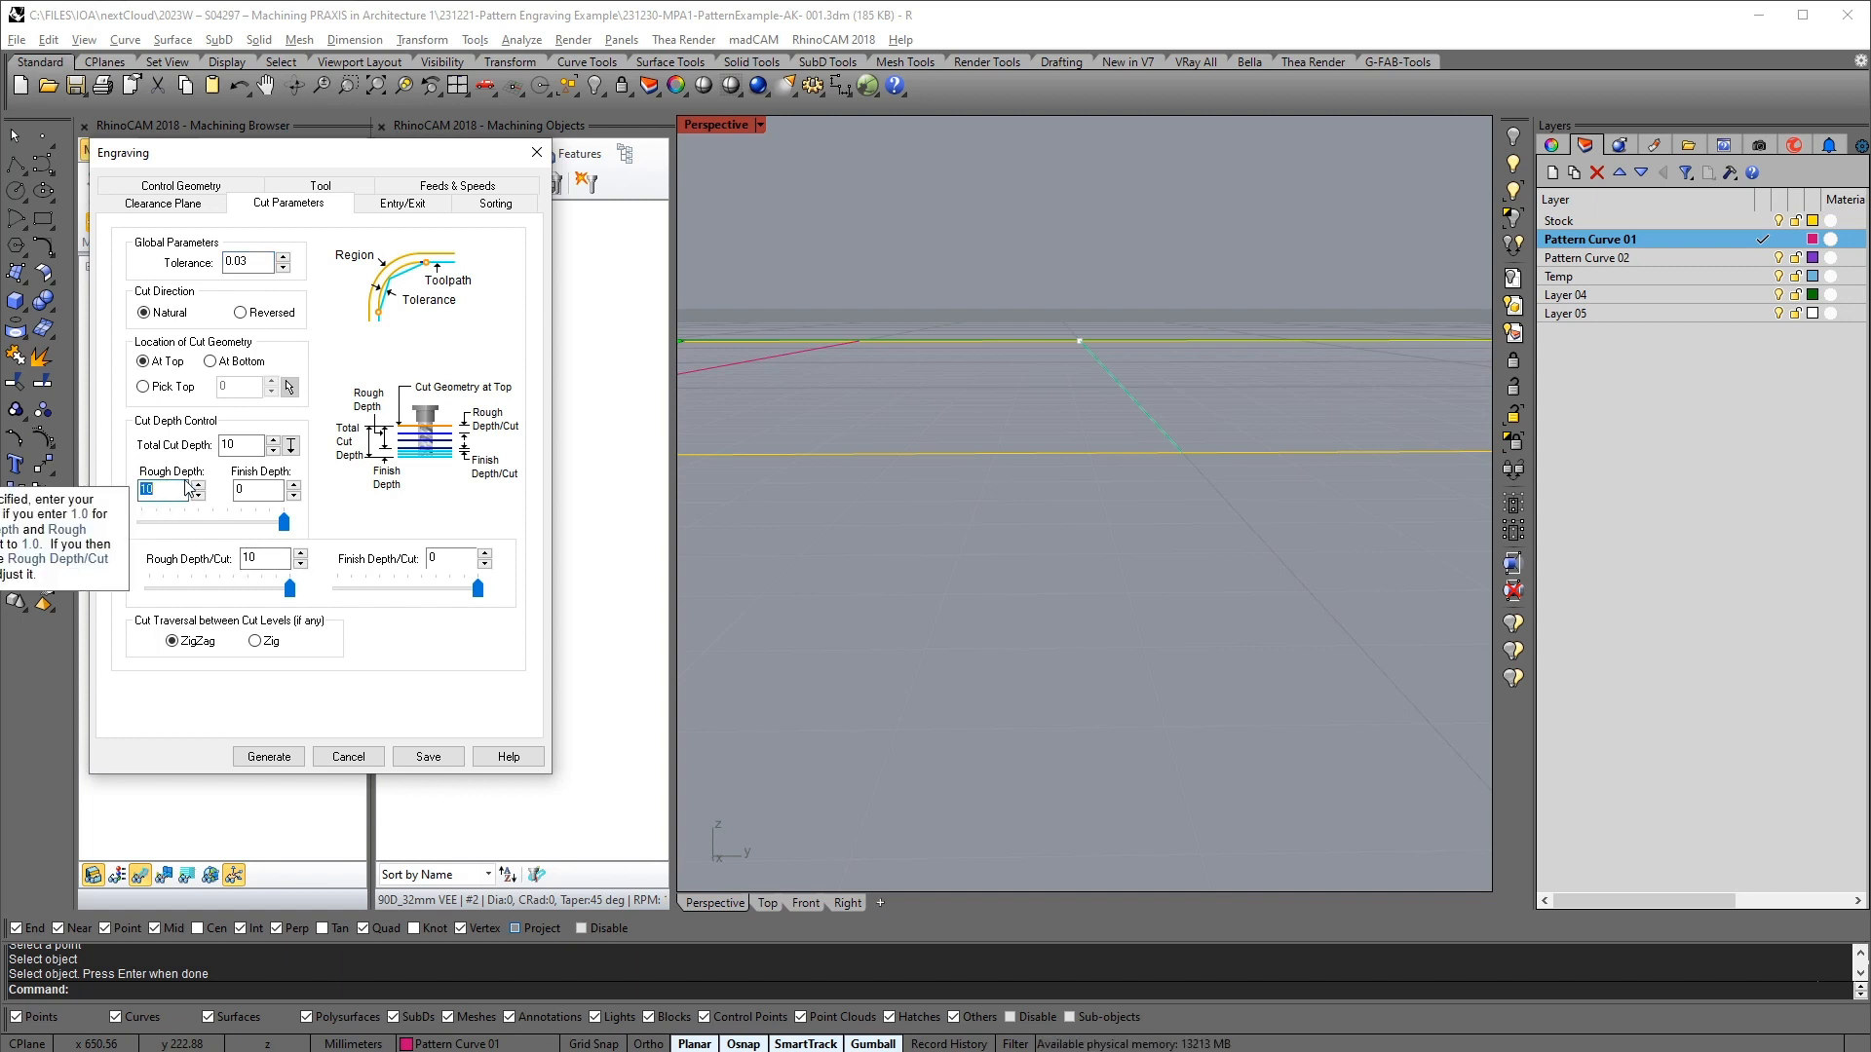
{"action": "key", "text": "Tab"}
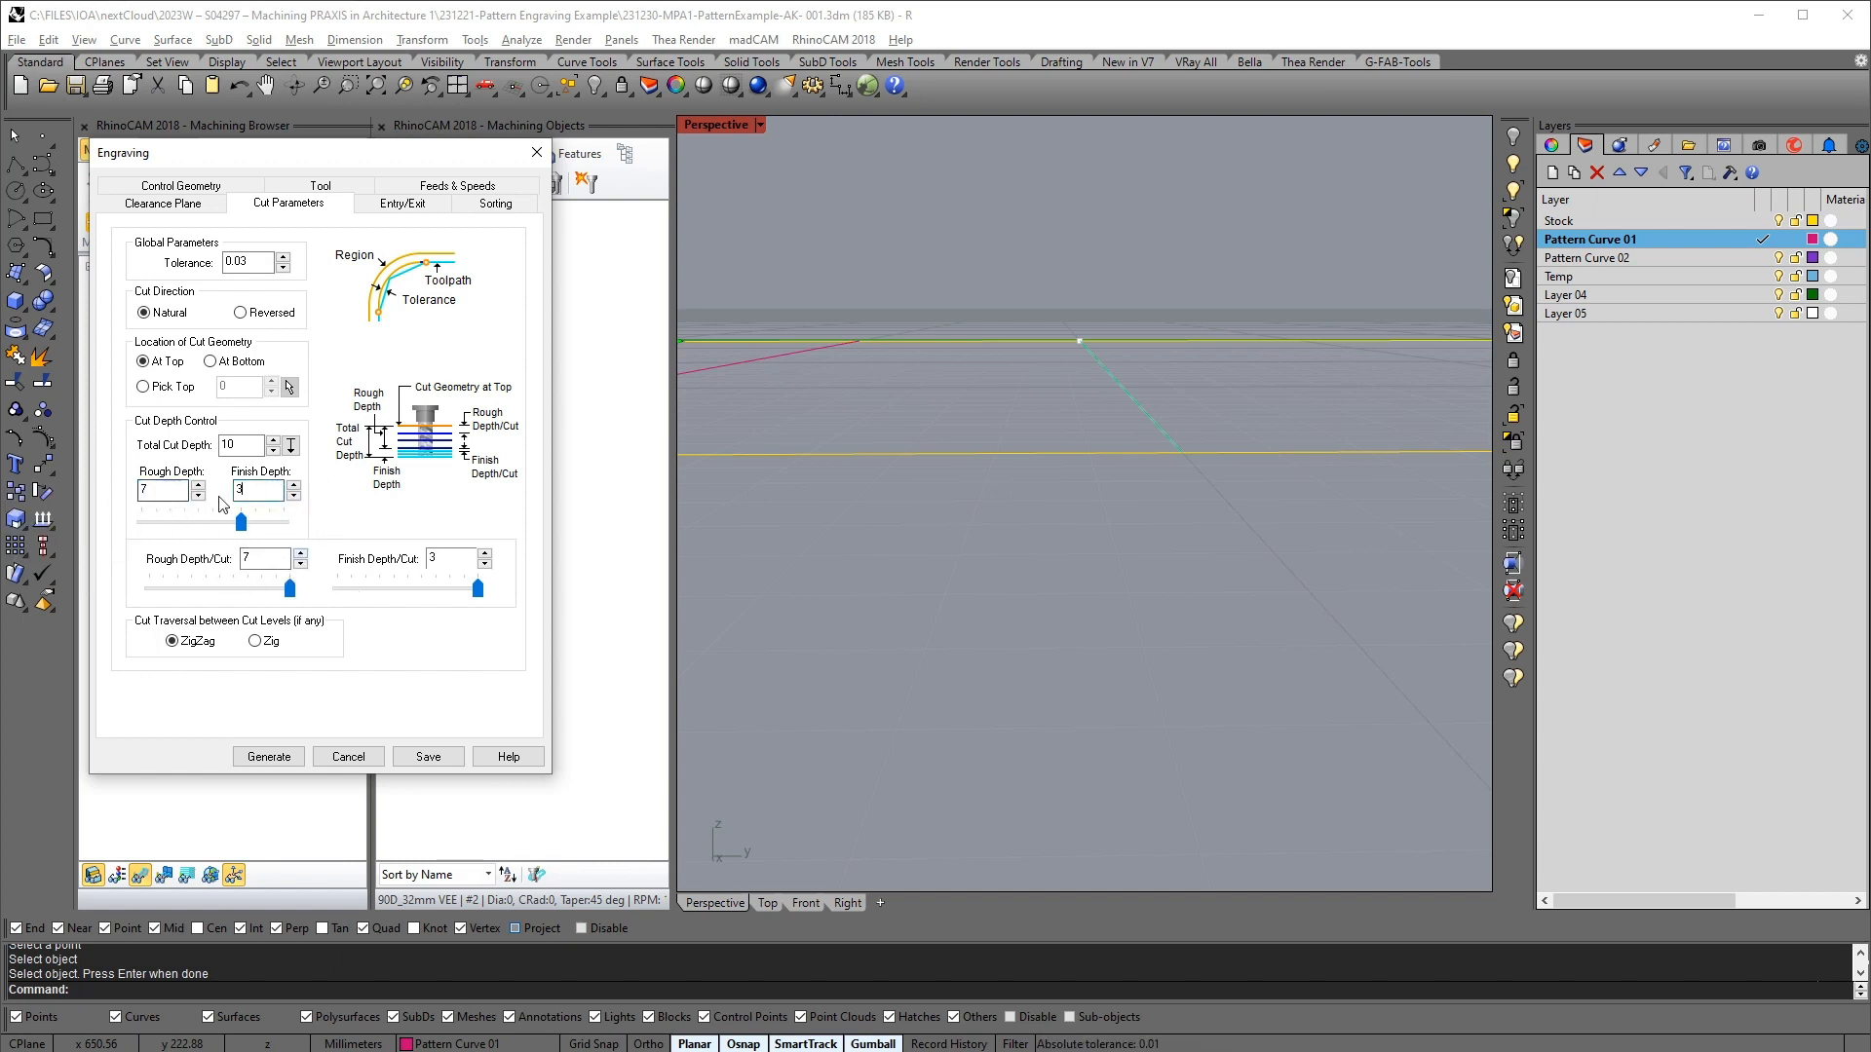
{"action": "left_click", "coordinate": [277, 760]}
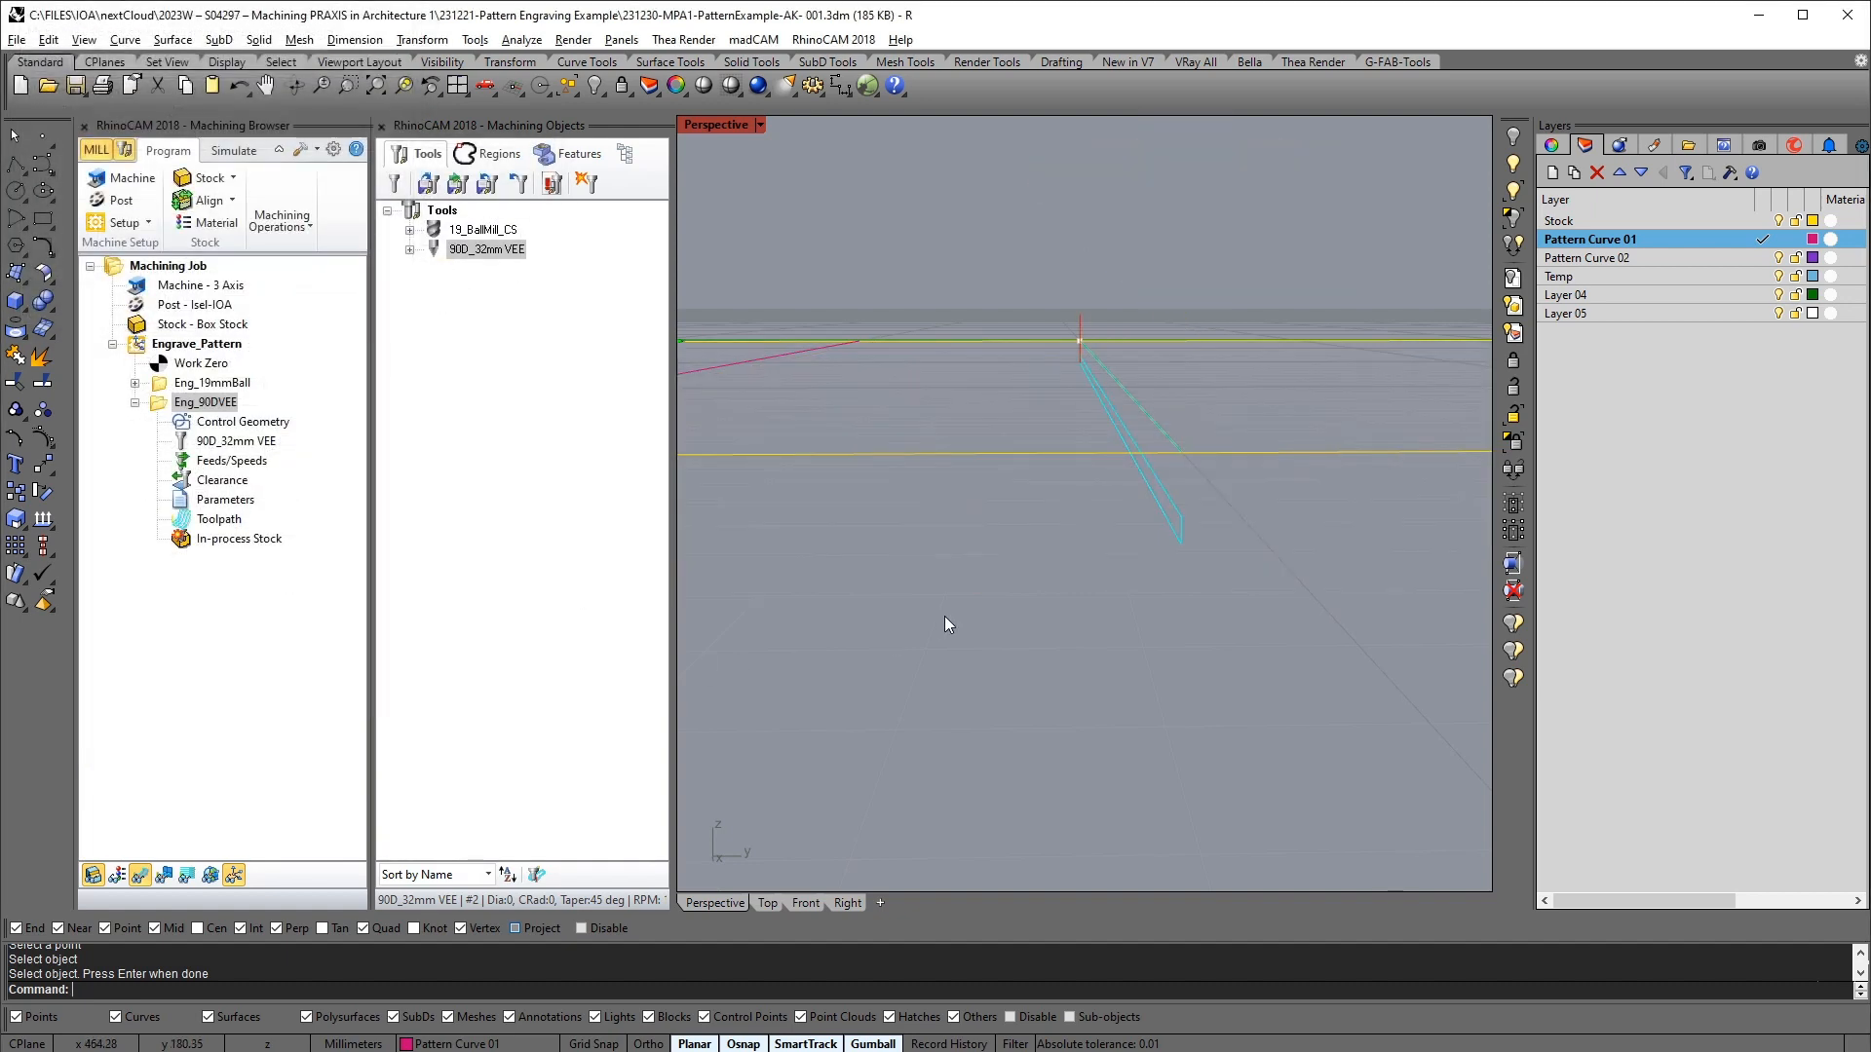
{"action": "right_click_drag", "start_coordinate": [944, 616], "coordinate": [1150, 529]}
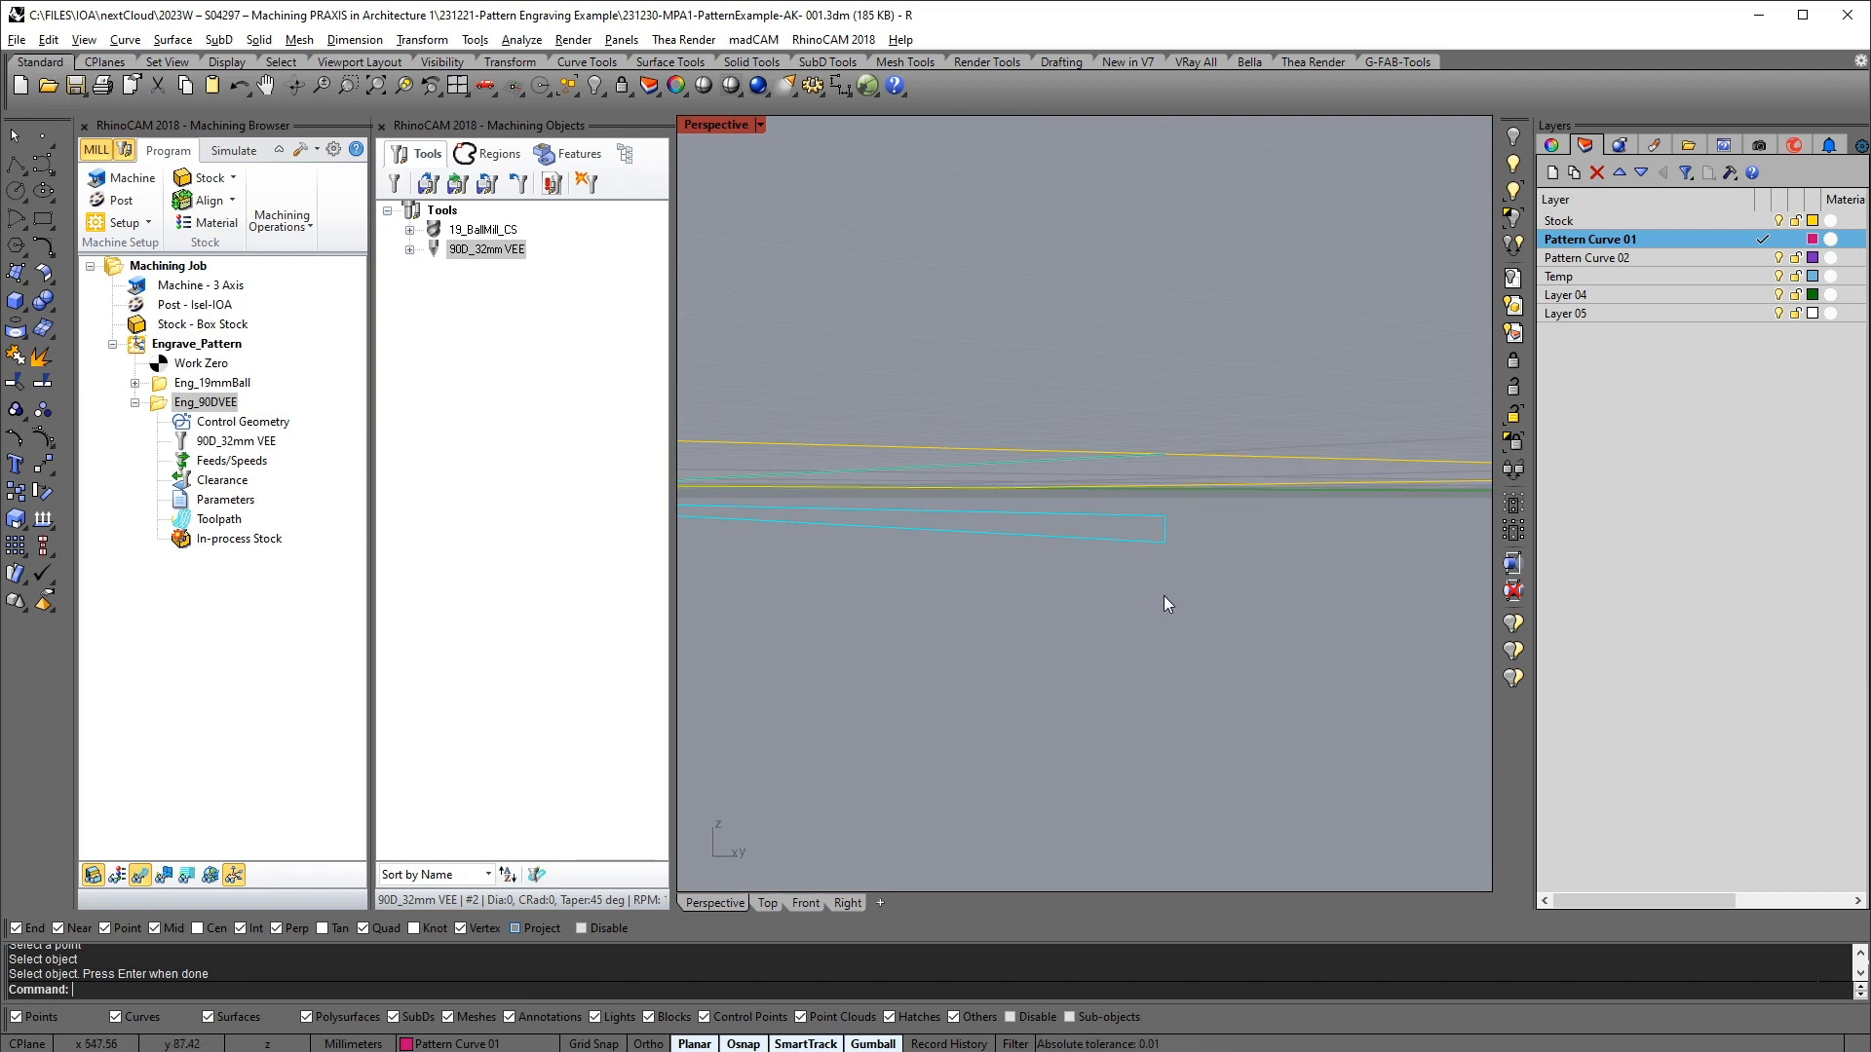
{"action": "right_click_drag", "start_coordinate": [1167, 575], "coordinate": [1091, 659]}
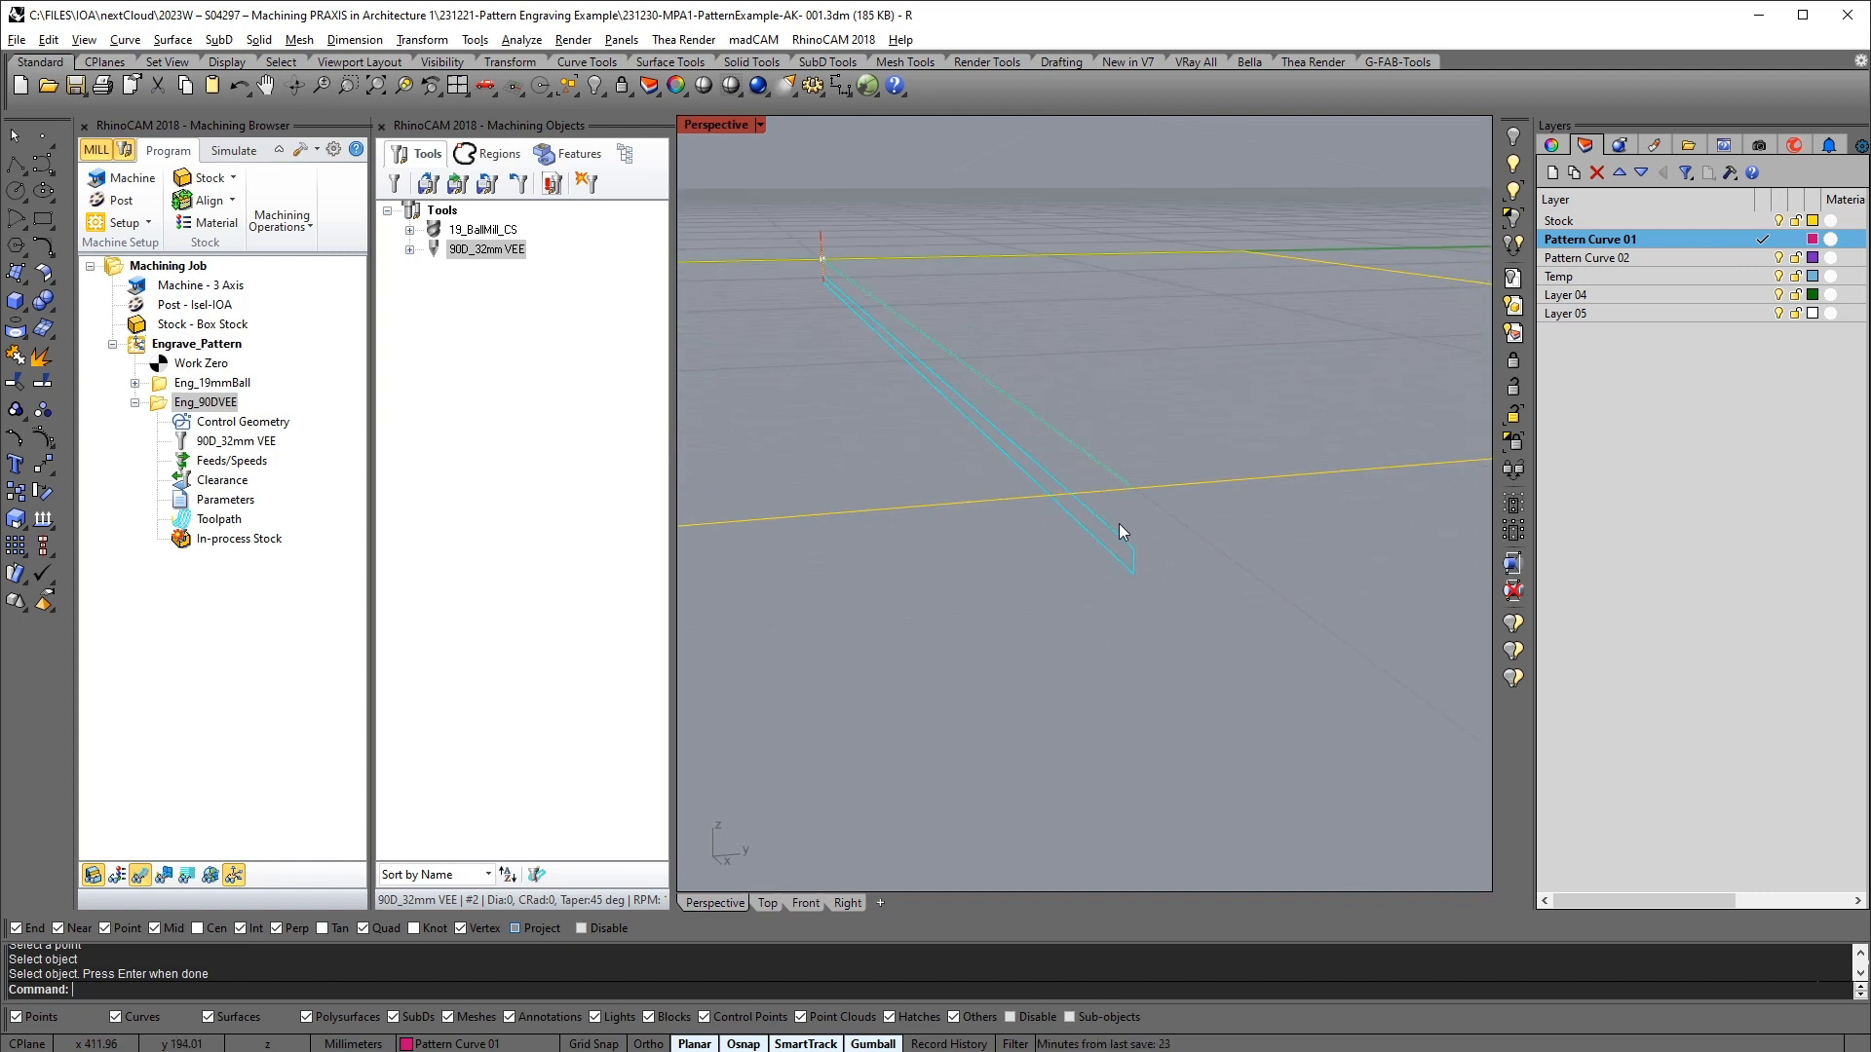
Simulate the Eng_90DVEE operation with its rough and finish passes and inspect the grooves in the stock
{"action": "left_click", "coordinate": [256, 156]}
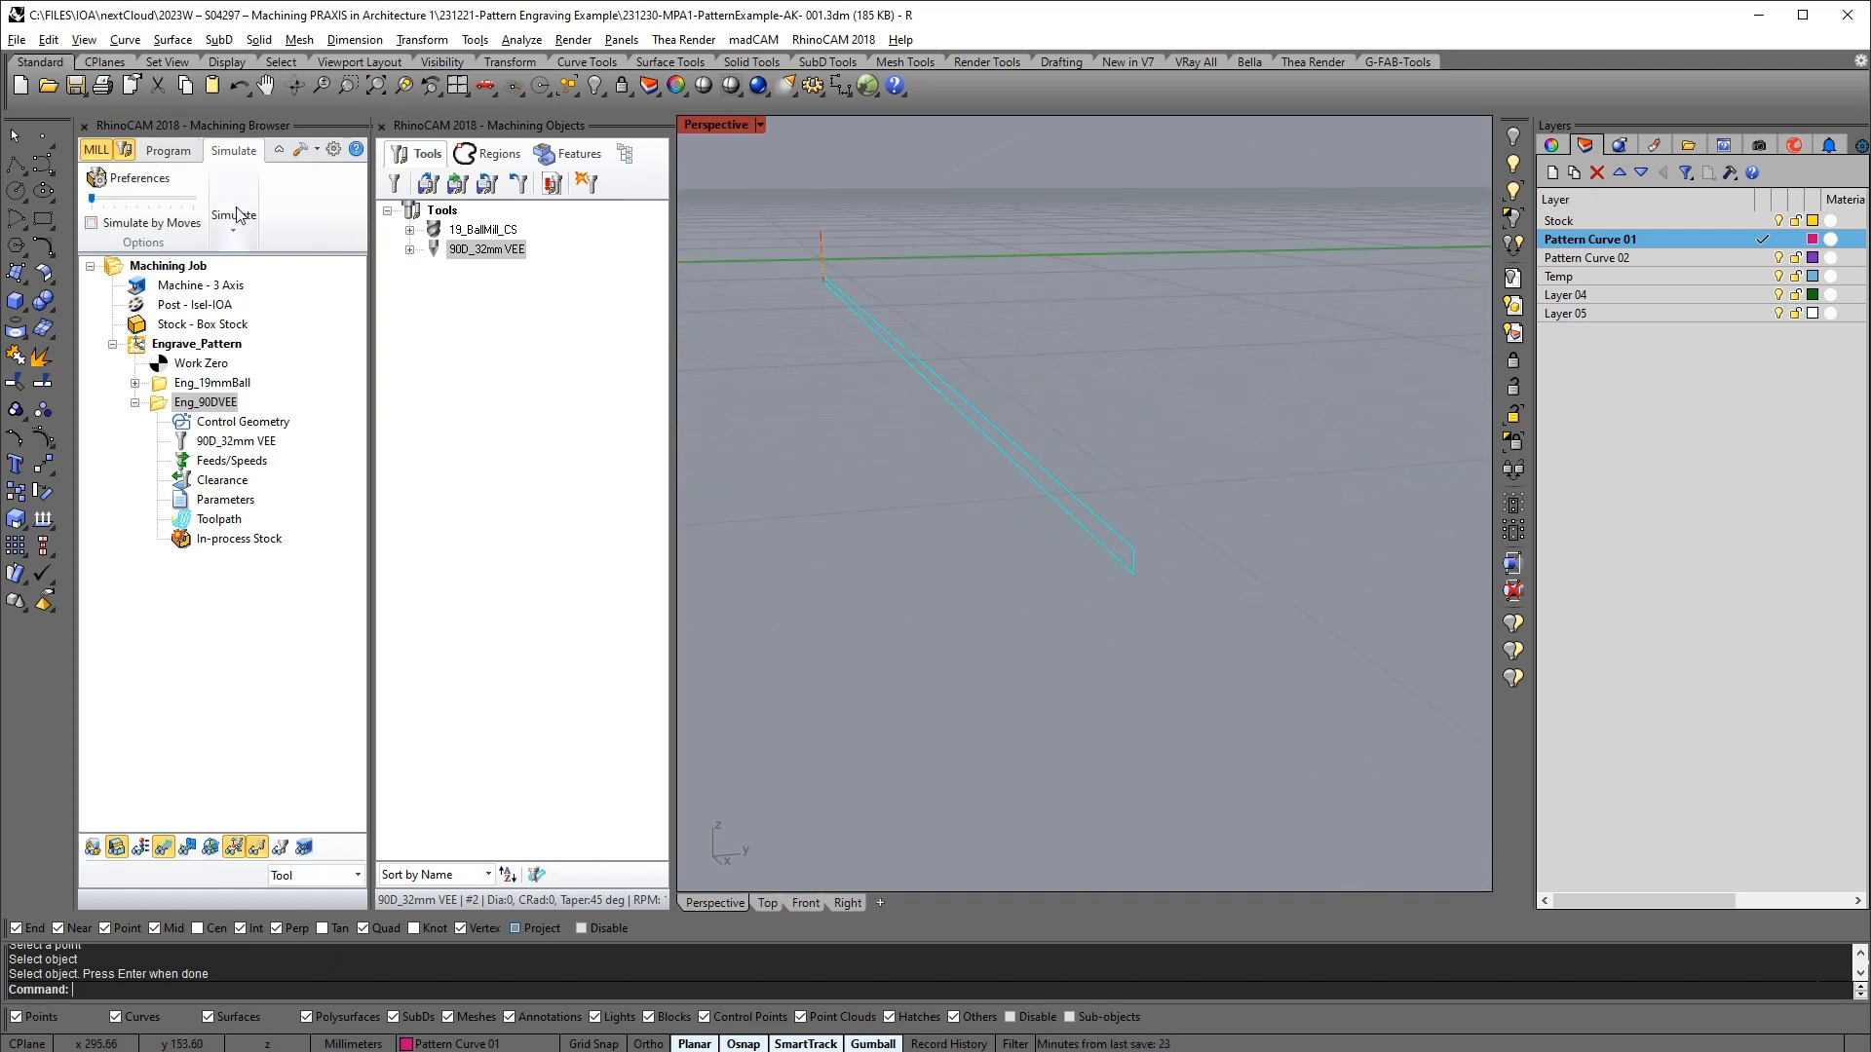
{"action": "left_click", "coordinate": [233, 220]}
{"action": "left_click", "coordinate": [268, 300]}
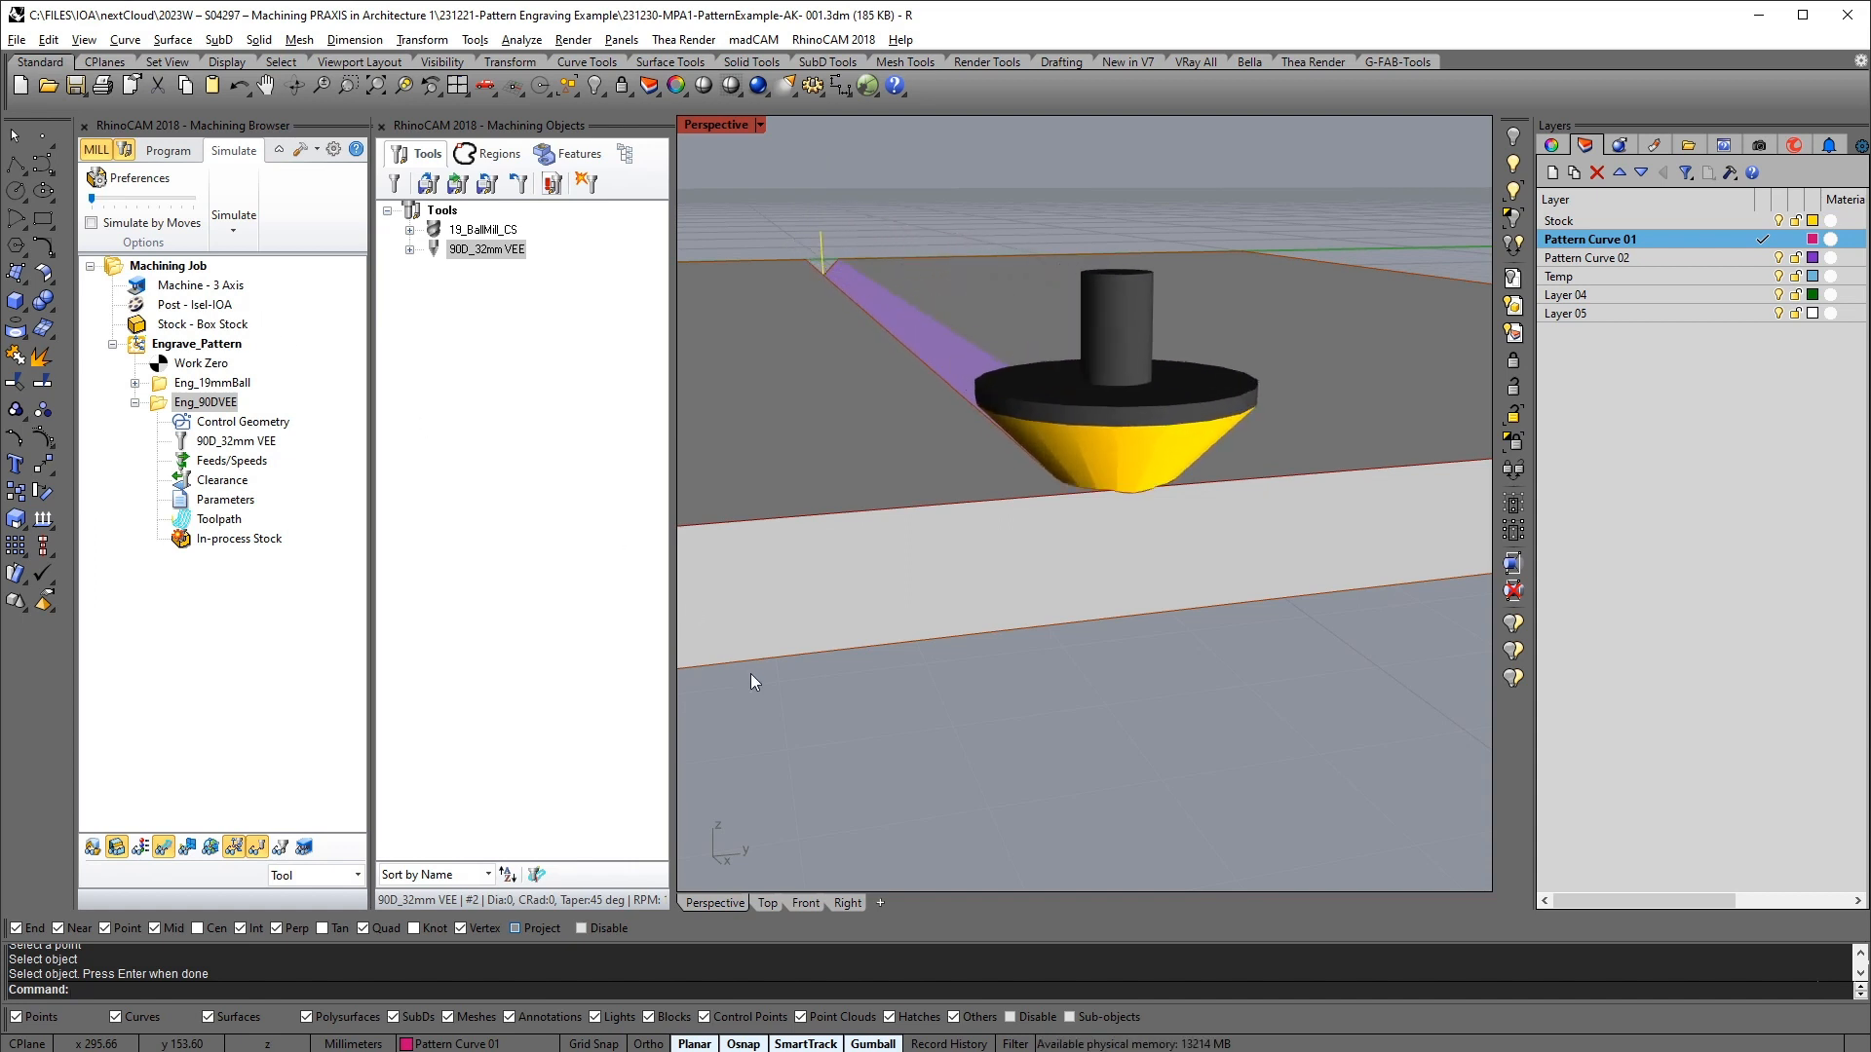
{"action": "right_click_drag", "start_coordinate": [812, 547], "coordinate": [777, 504]}
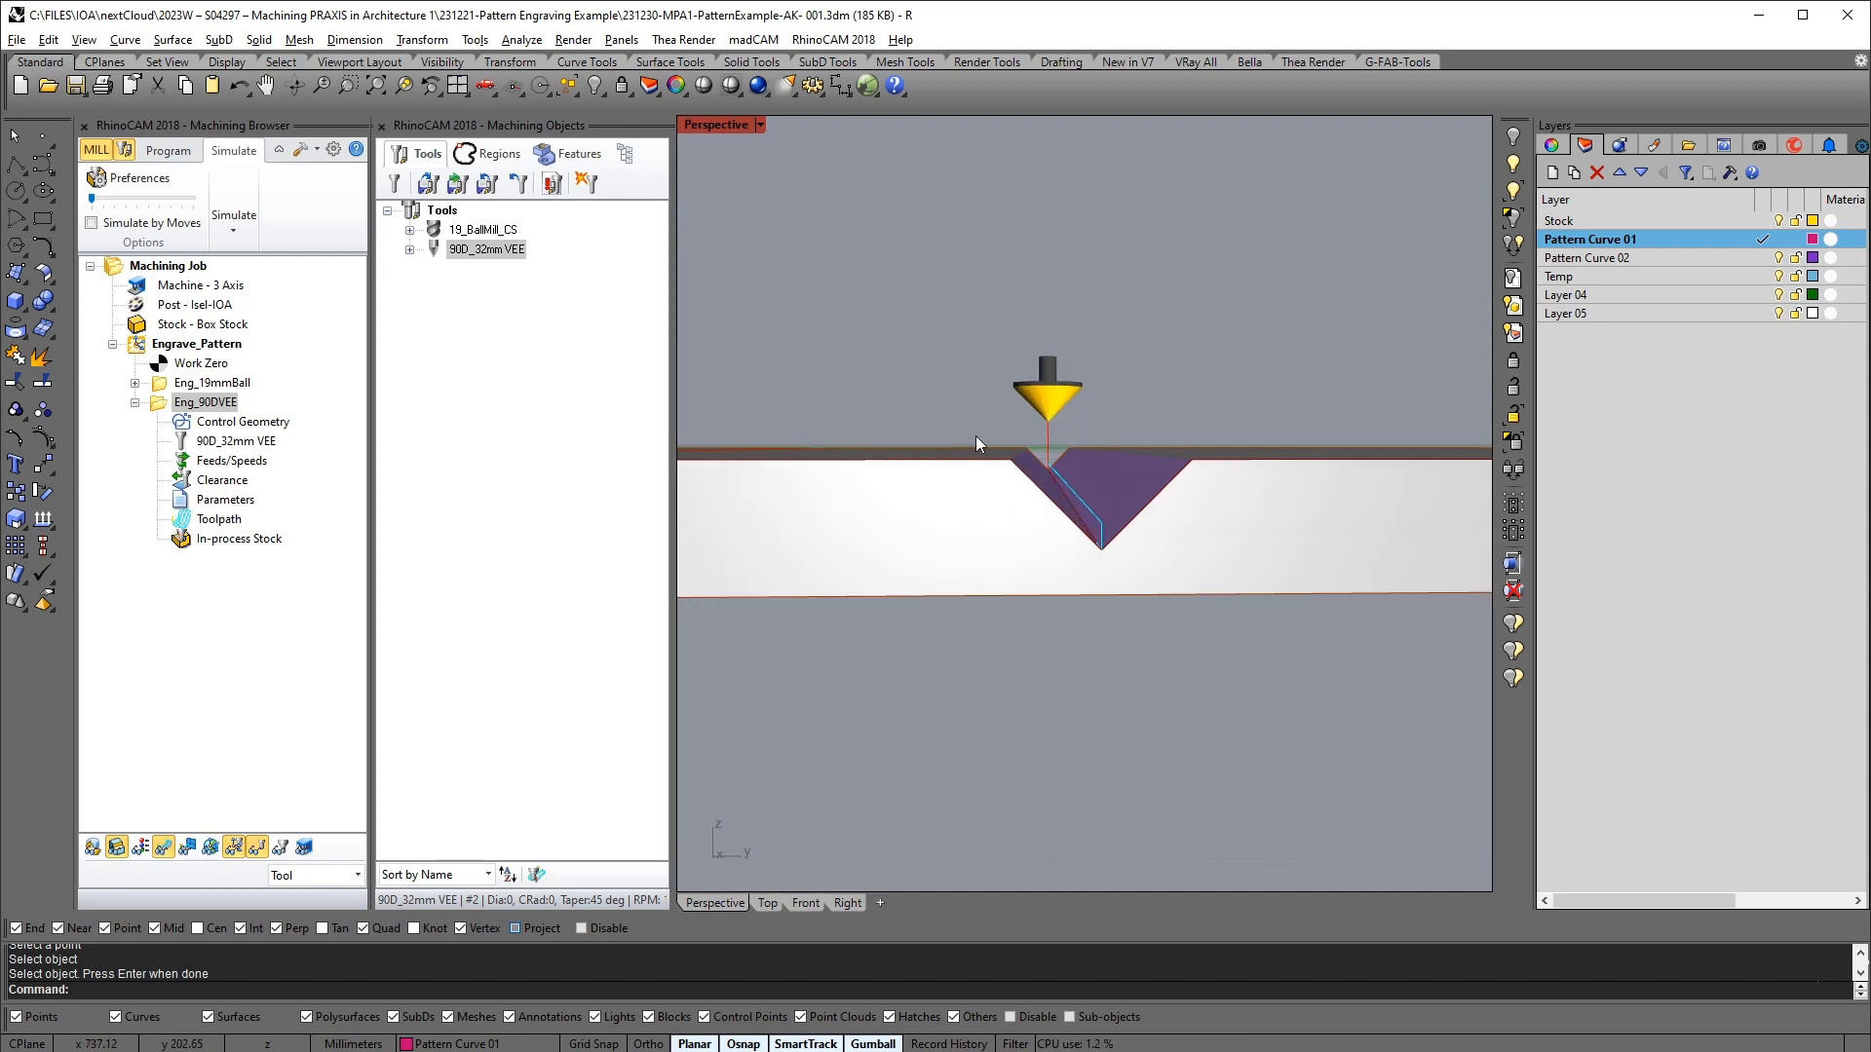
{"action": "right_click_drag", "start_coordinate": [977, 443], "coordinate": [625, 490]}
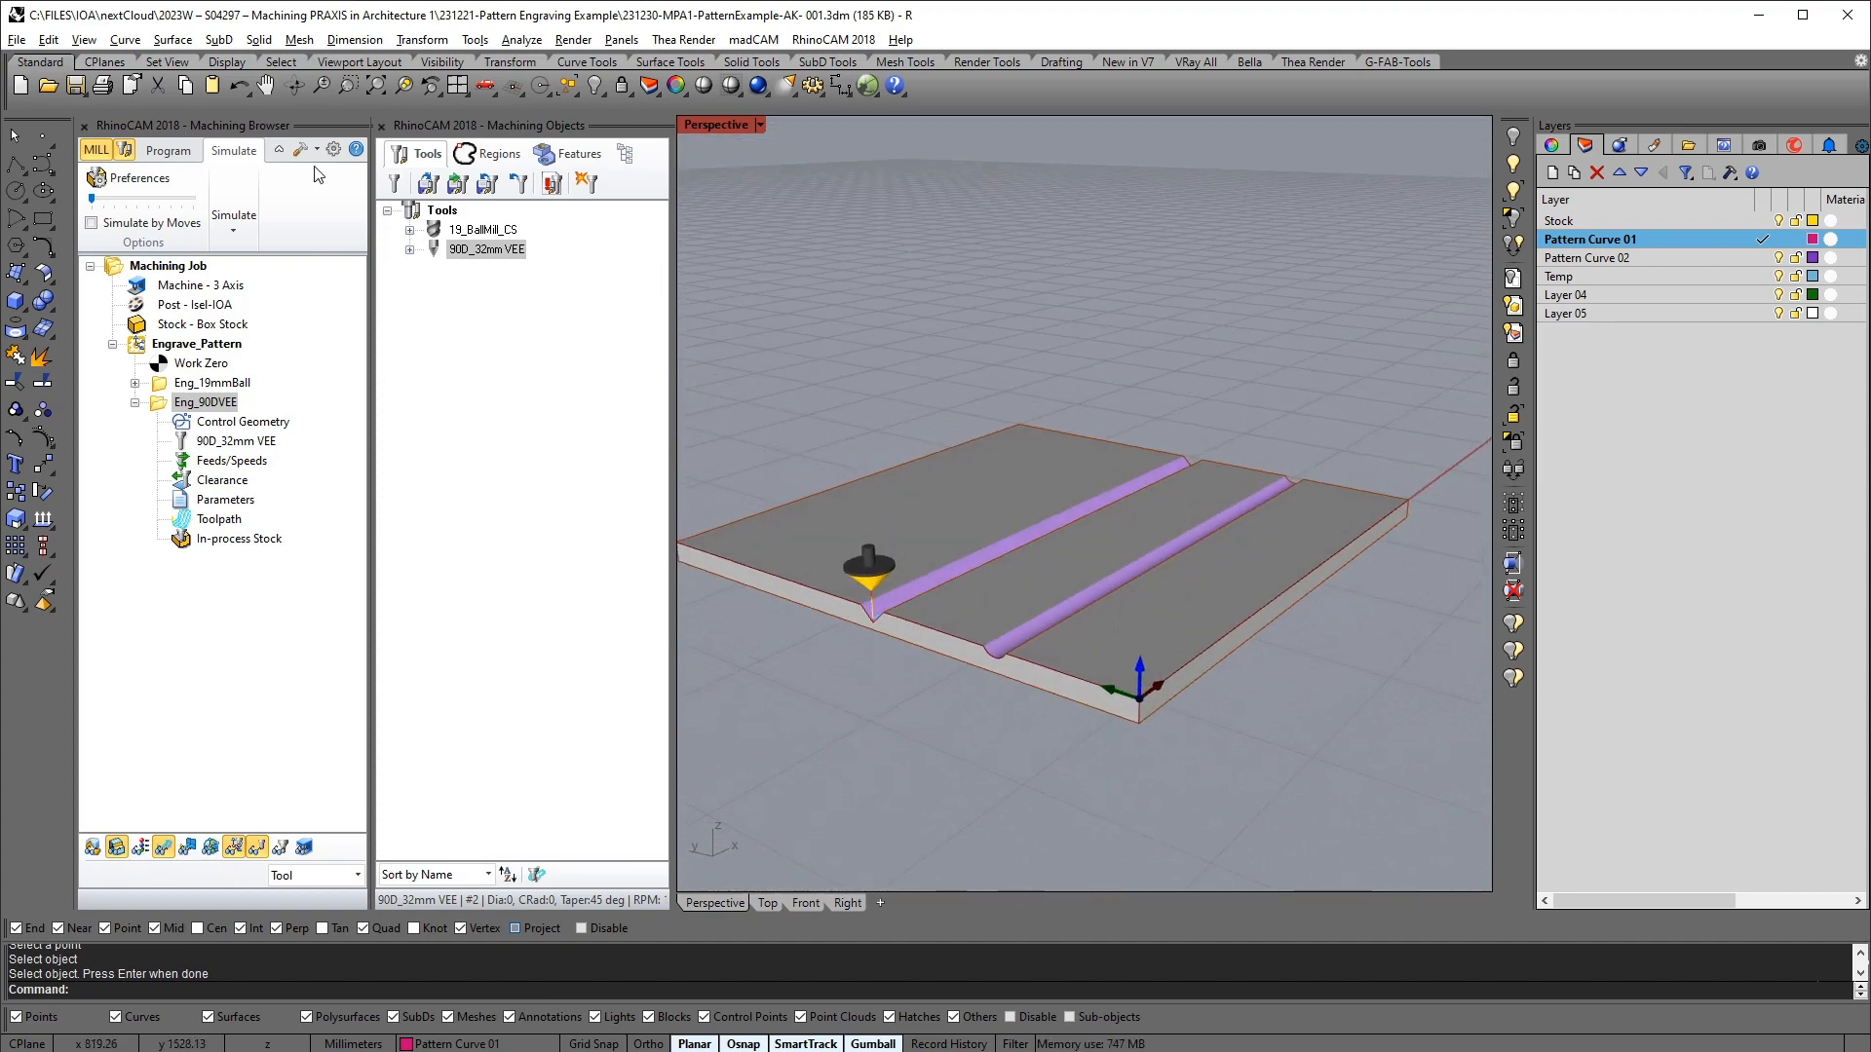
{"action": "left_click", "coordinate": [193, 153]}
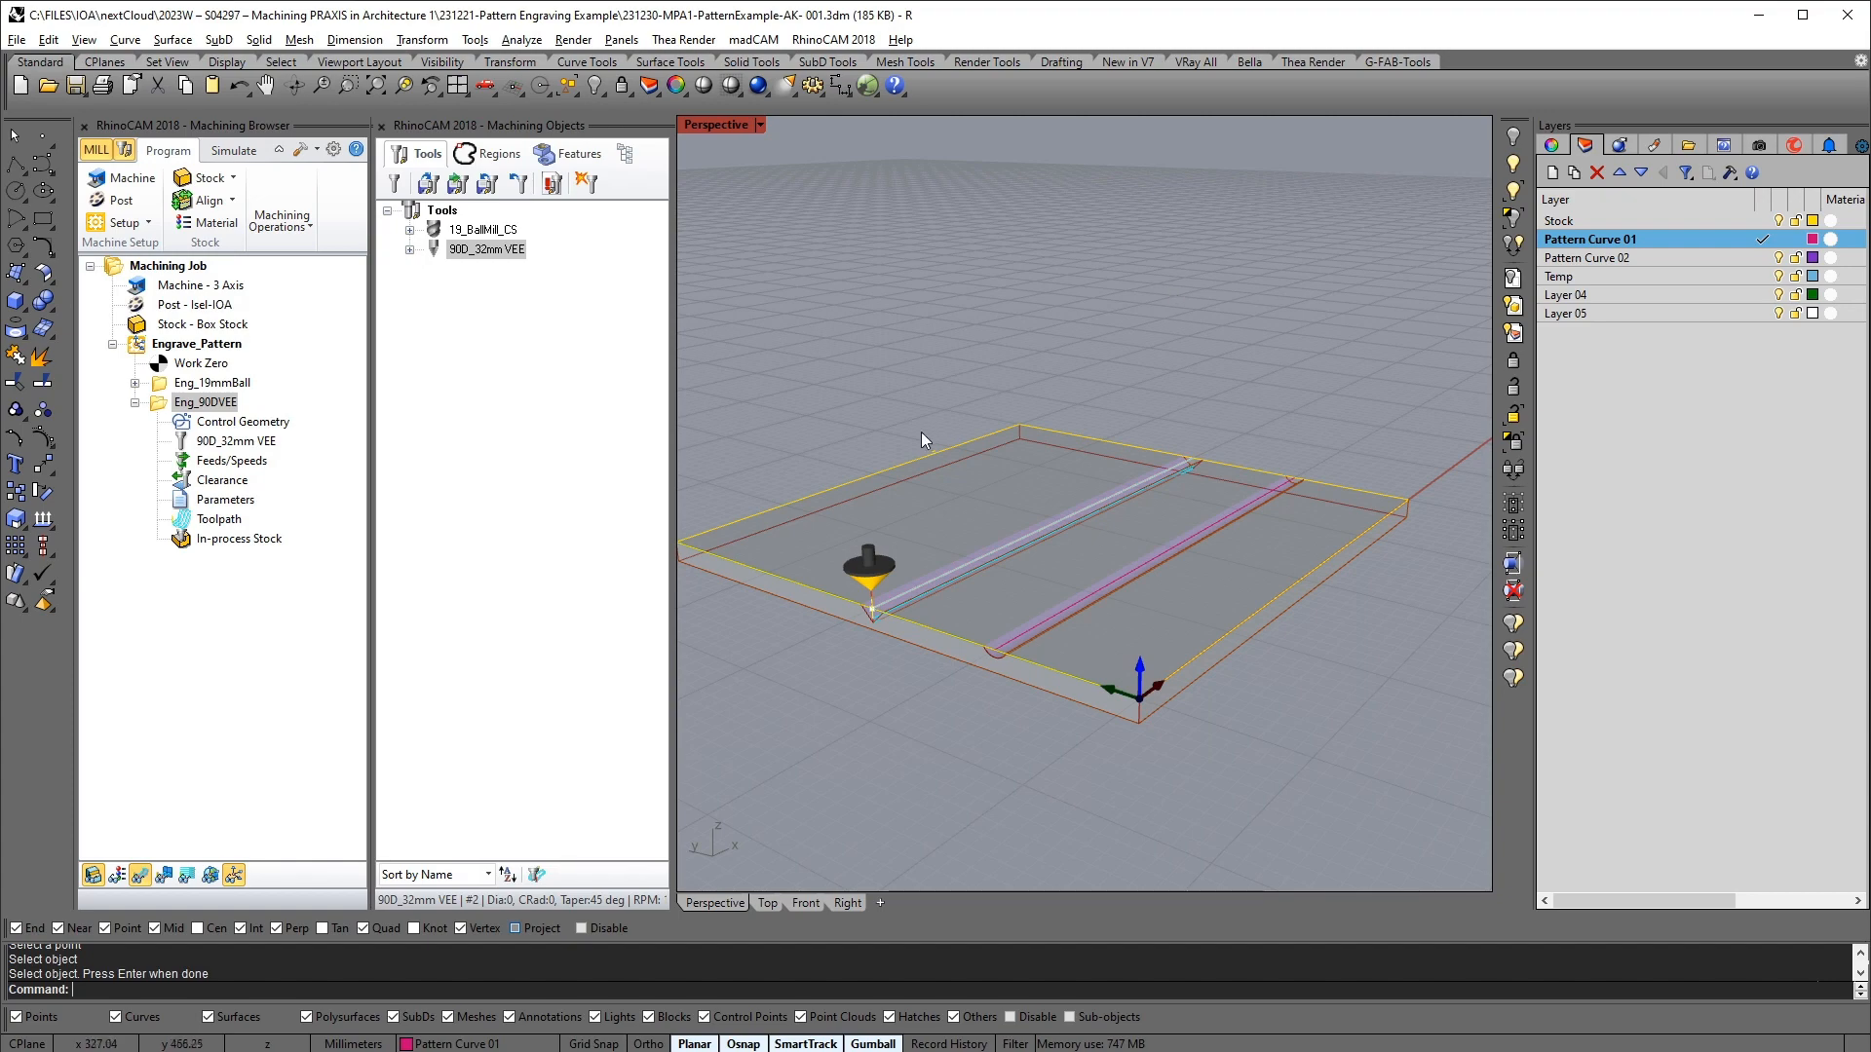
Rebuild both pattern lines with a point count of 3 and degree 2, deleting the input curves
{"action": "left_click", "coordinate": [328, 587]}
{"action": "right_click_drag", "start_coordinate": [1068, 576], "coordinate": [1132, 678]}
{"action": "scroll", "coordinate": [1073, 592], "scroll_direction": "up", "scroll_amount": 4}
{"action": "left_click_drag", "start_coordinate": [1132, 679], "coordinate": [949, 379]}
{"action": "right_click_drag", "start_coordinate": [996, 585], "coordinate": [1043, 592]}
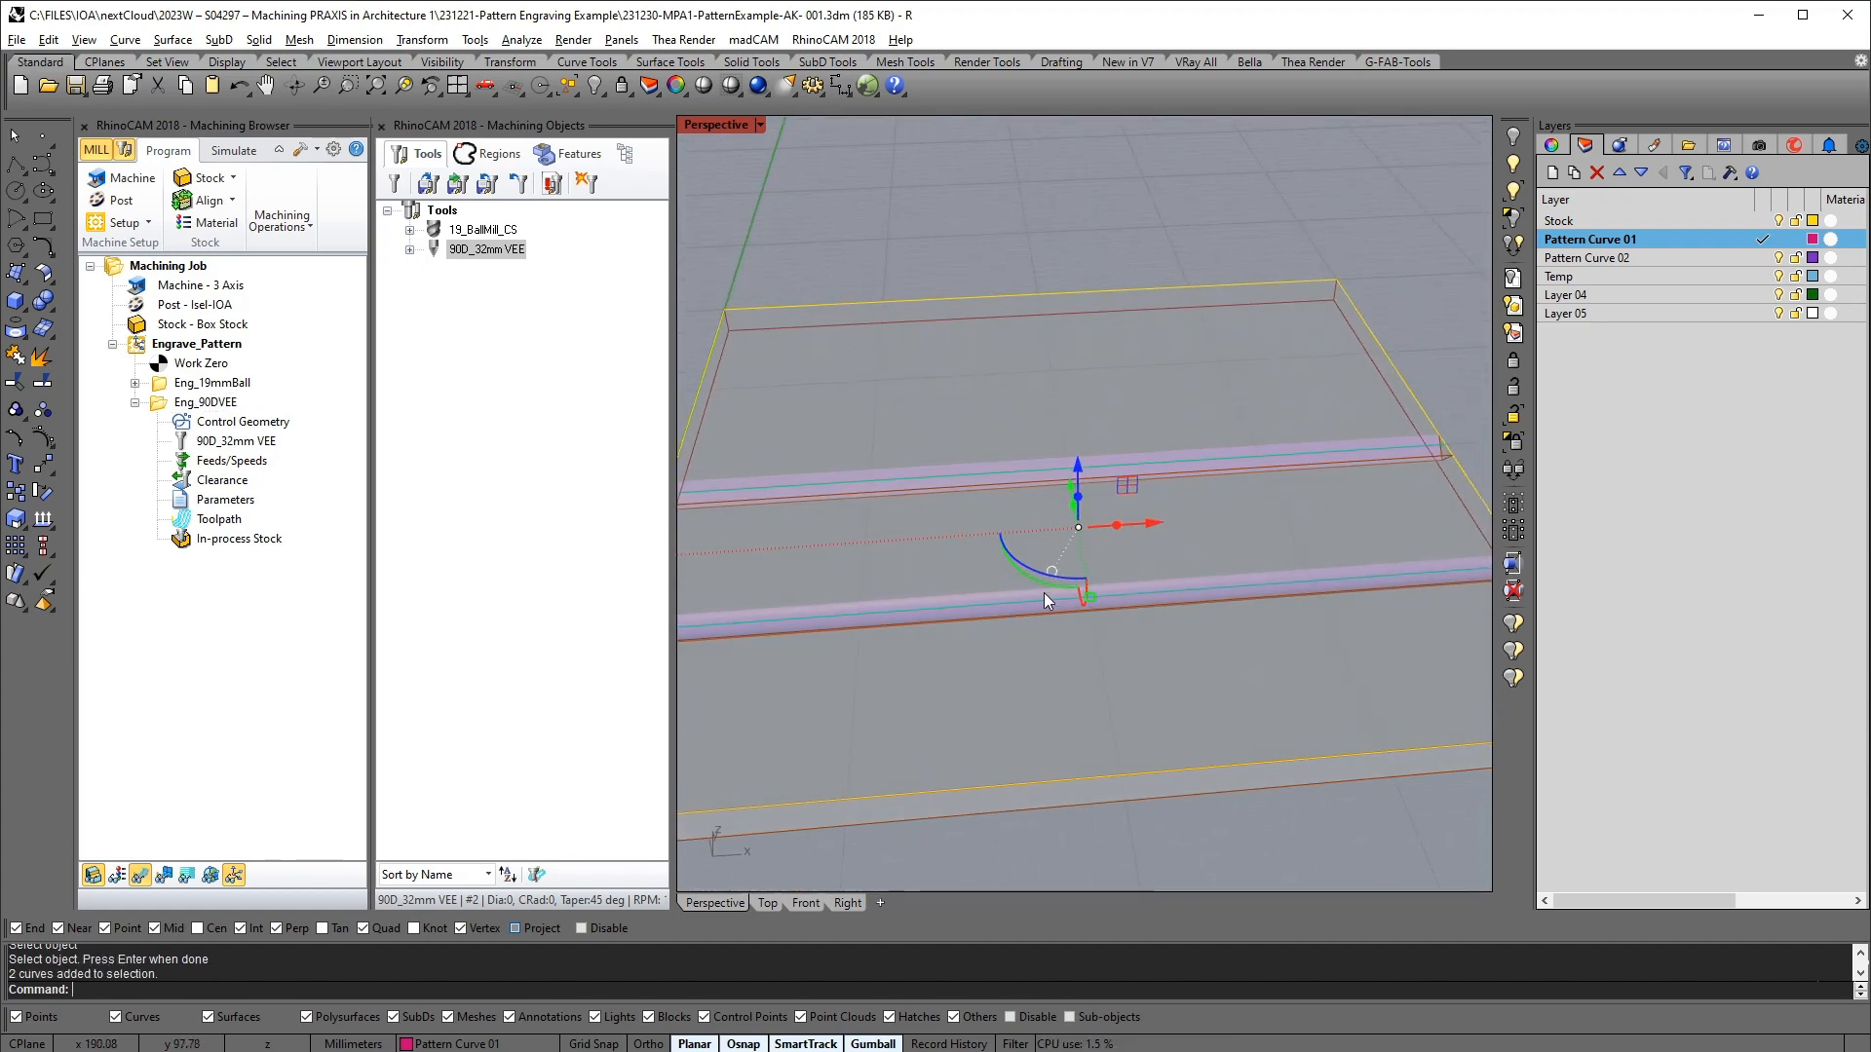
{"action": "key", "text": "F10"}
{"action": "right_click_drag", "start_coordinate": [1173, 560], "coordinate": [1272, 667]}
{"action": "left_click_drag", "start_coordinate": [1169, 647], "coordinate": [910, 381]}
{"action": "right_click_drag", "start_coordinate": [1037, 564], "coordinate": [980, 575]}
{"action": "type", "text": "Rebi"}
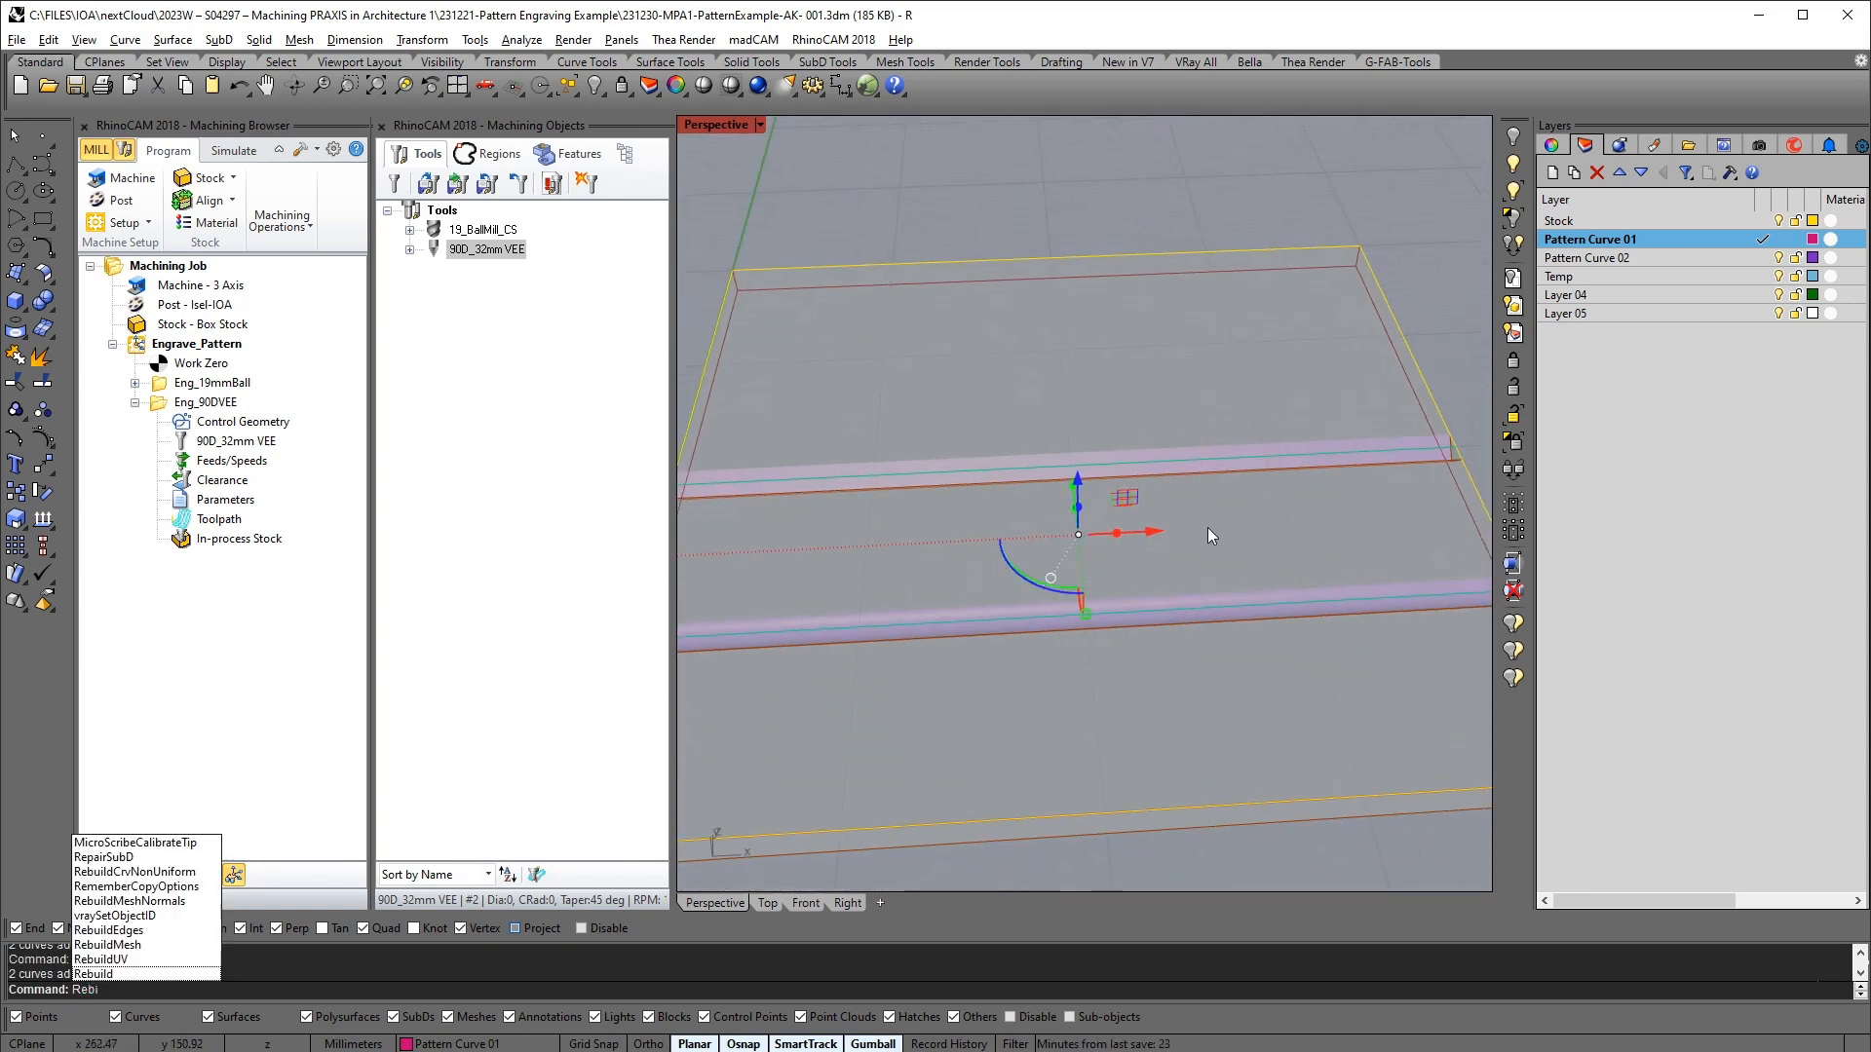
{"action": "key", "text": "BackSpace"}
{"action": "type", "text": "uild"}
{"action": "key", "text": "Return"}
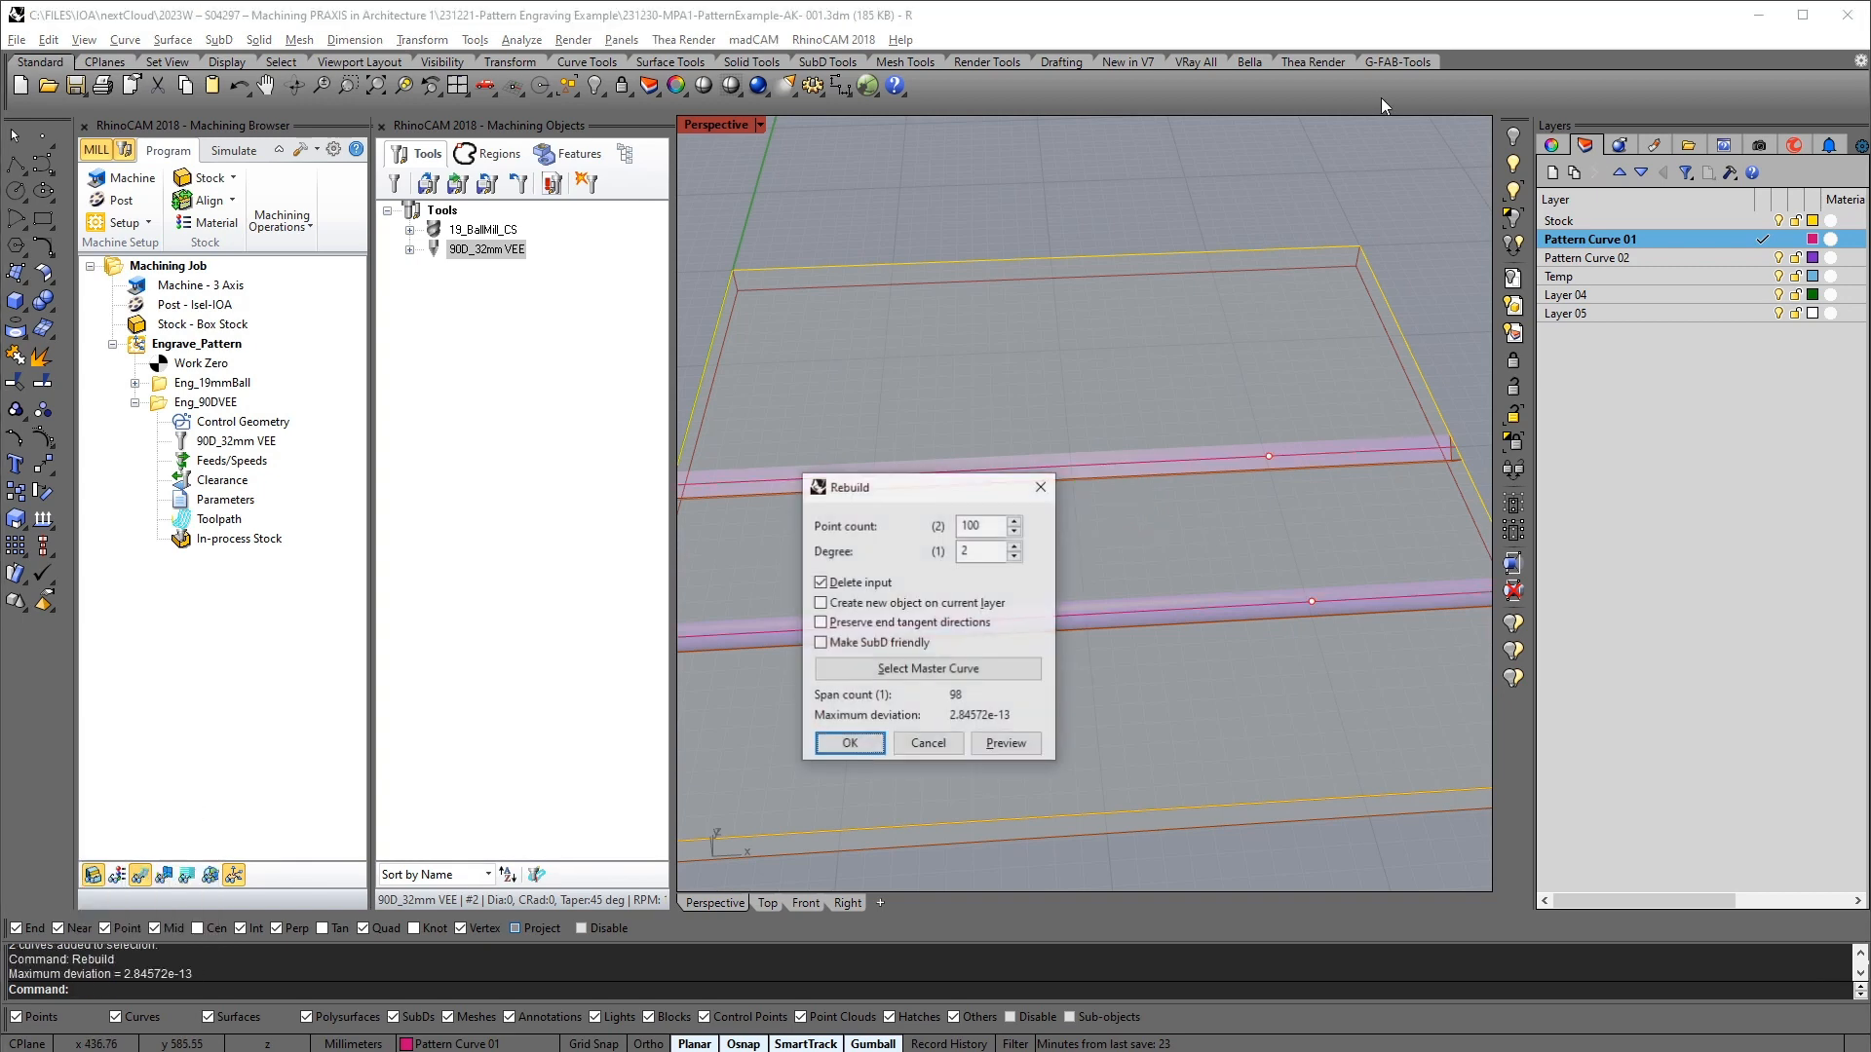
{"action": "left_click", "coordinate": [980, 527]}
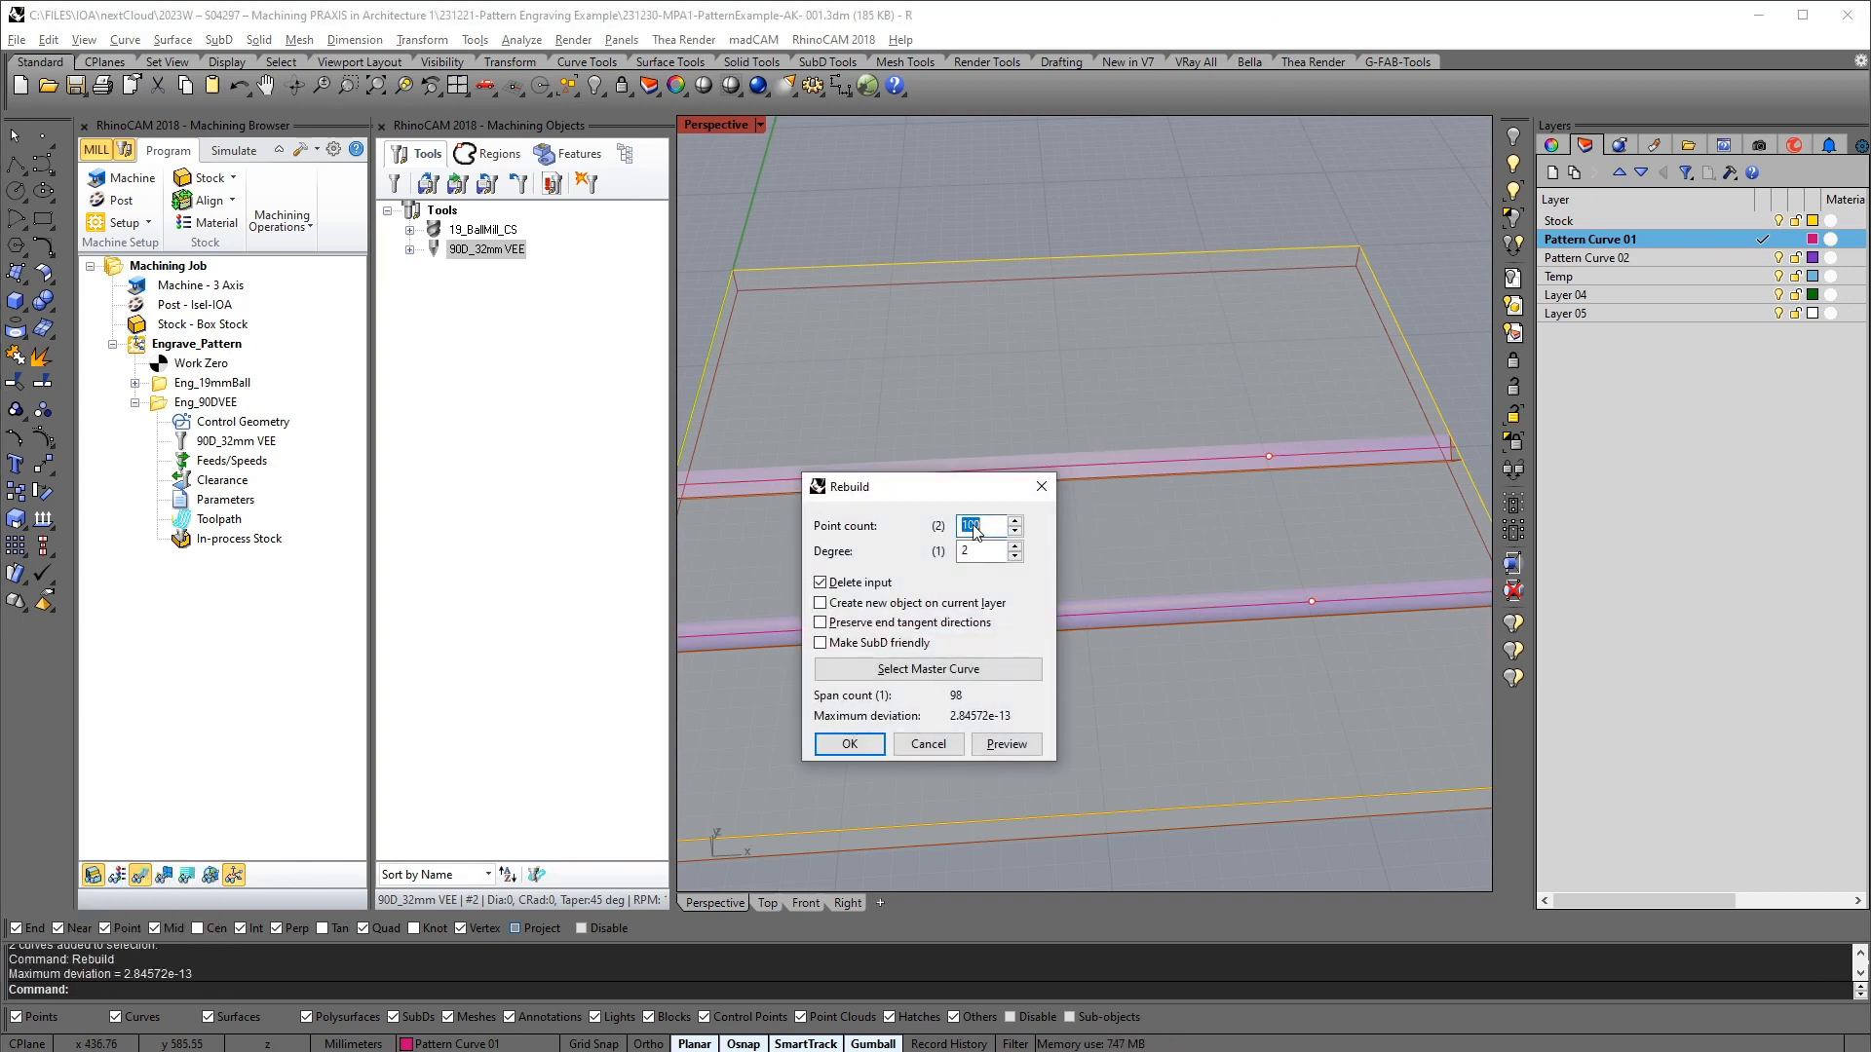
{"action": "type", "text": "3"}
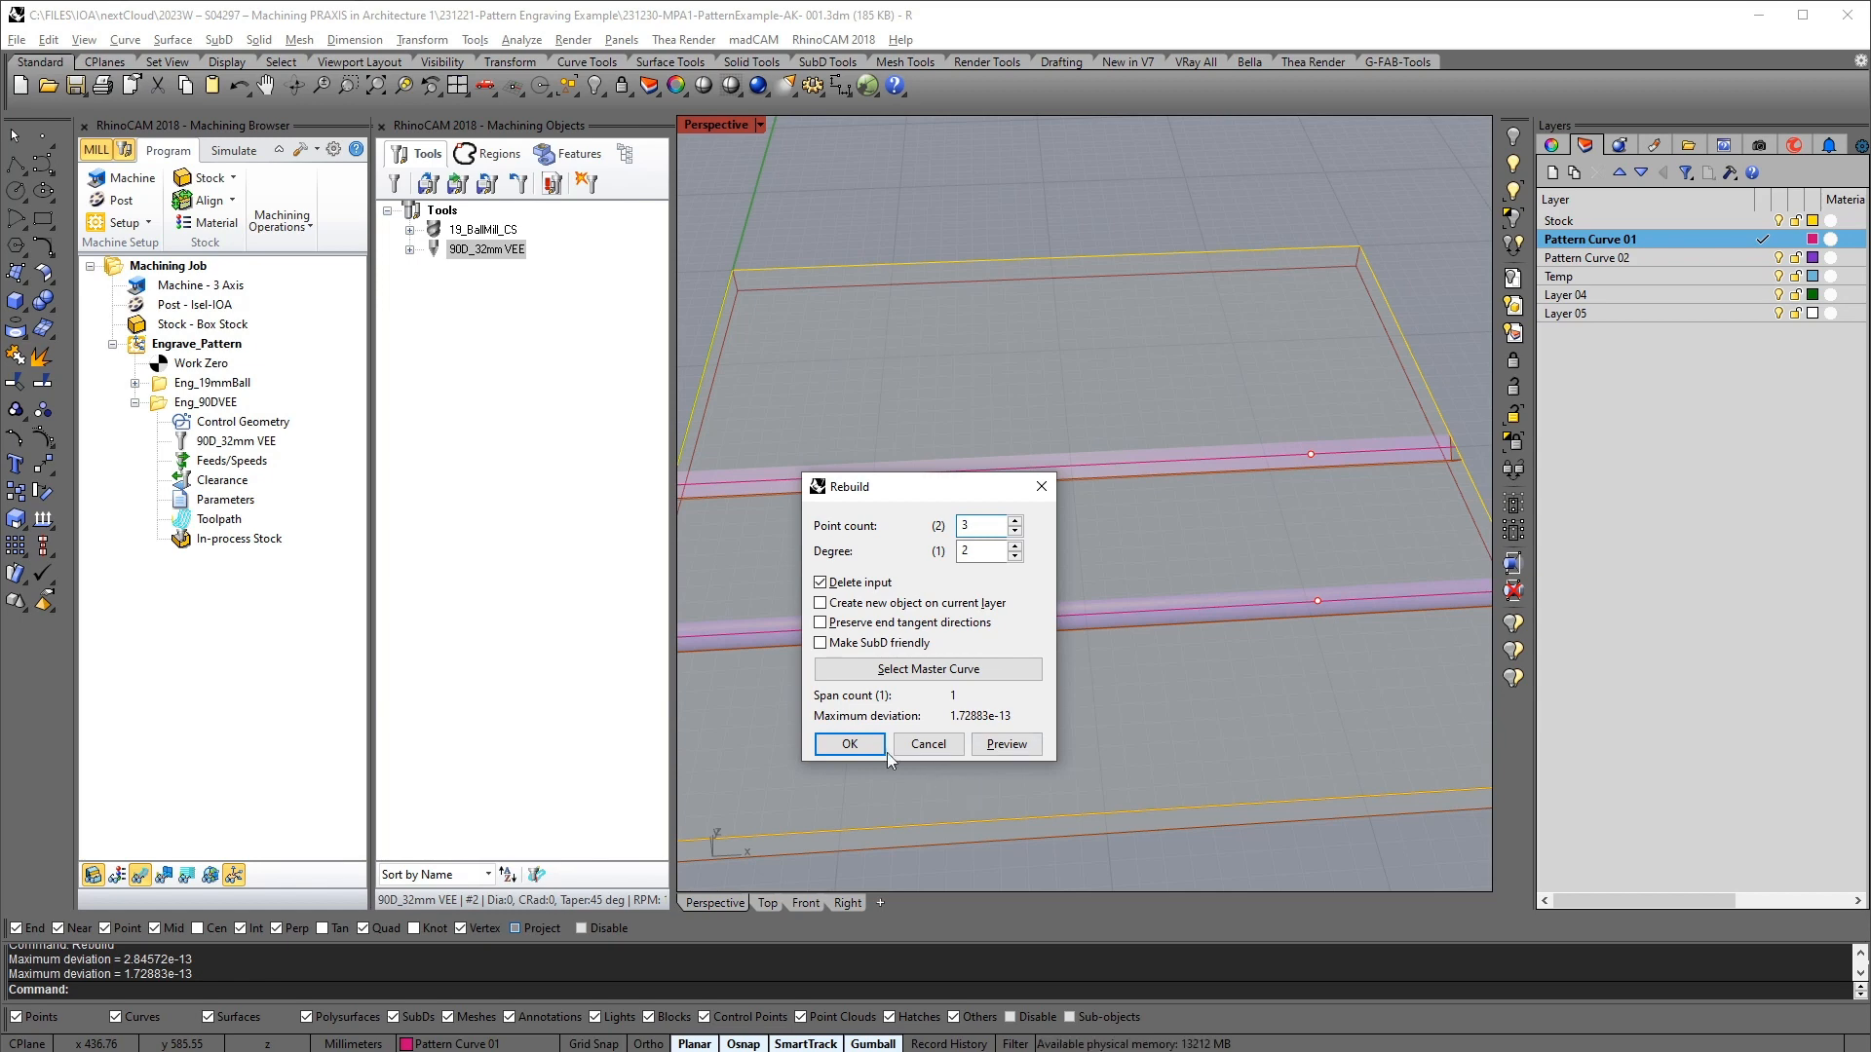
{"action": "left_click", "coordinate": [849, 745]}
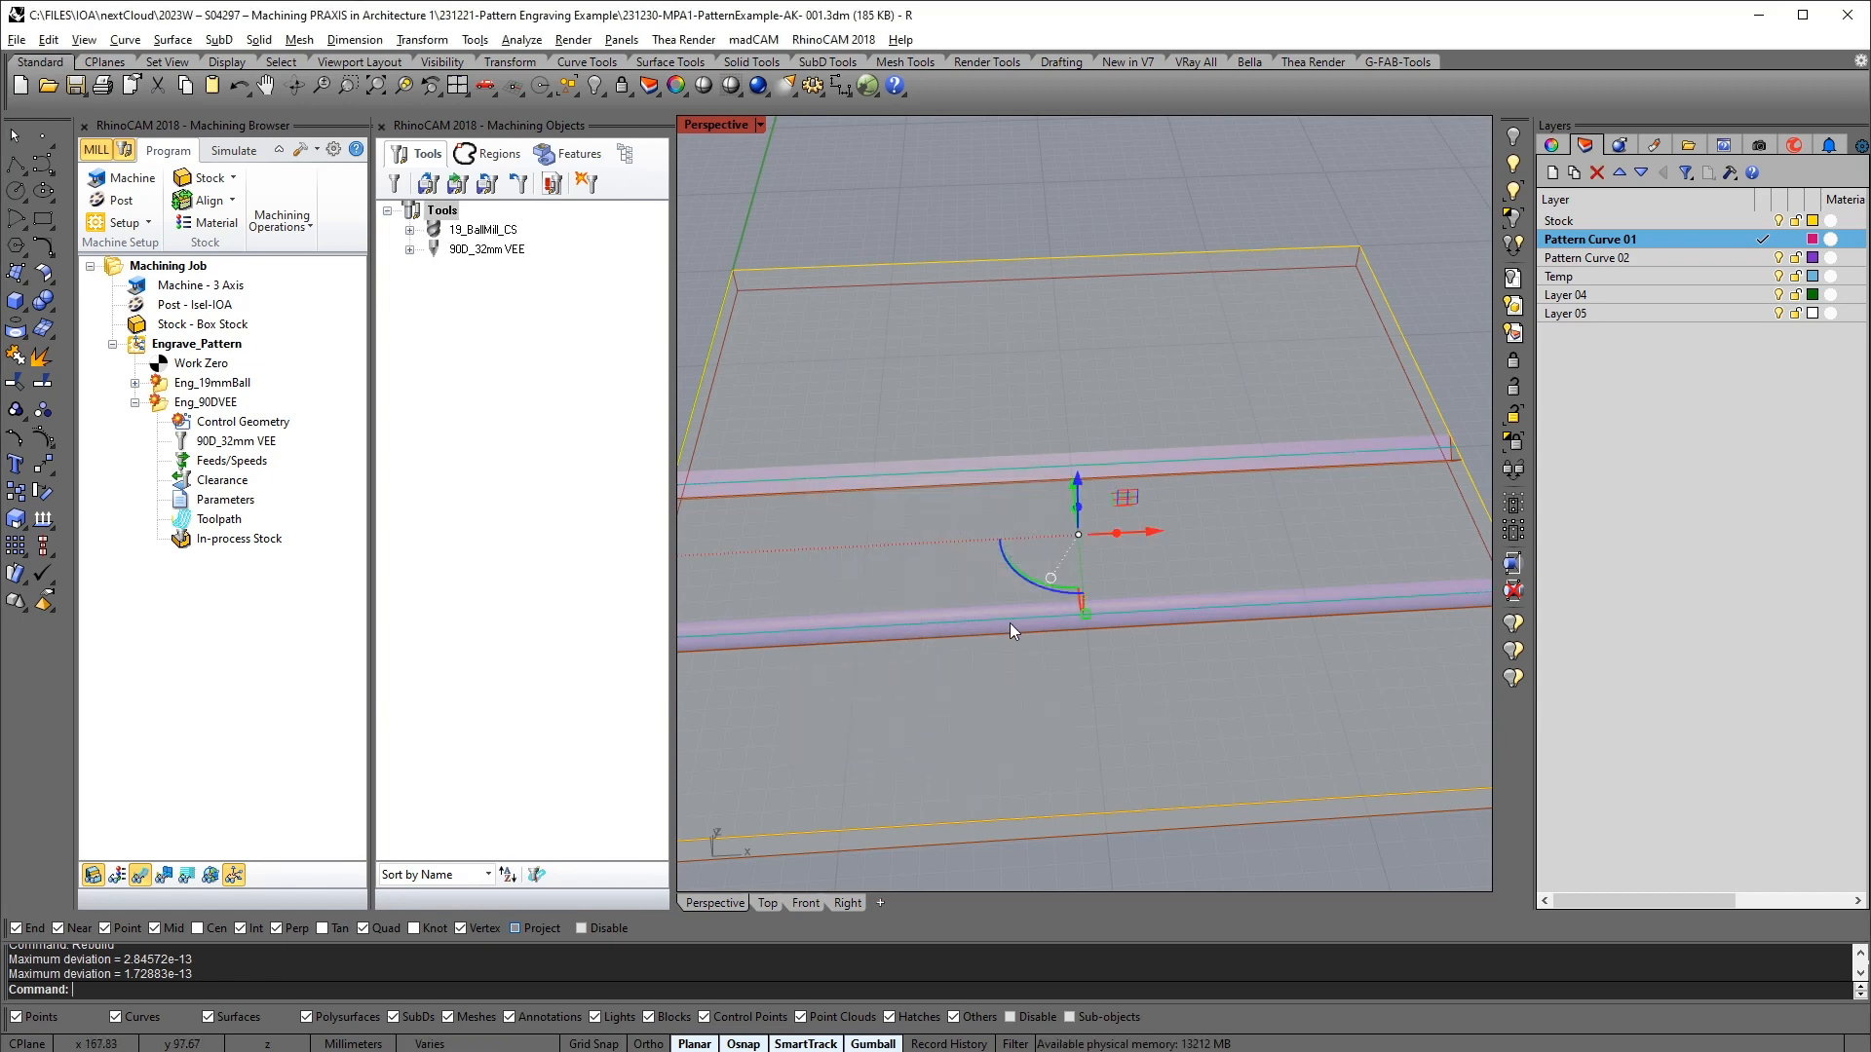
Show the control points of both pattern curves and move their middle points up 5 mm in Z
{"action": "key", "text": "F10"}
{"action": "left_click_drag", "start_coordinate": [944, 701], "coordinate": [1064, 409]}
{"action": "right_click_drag", "start_coordinate": [1128, 541], "coordinate": [1084, 405]}
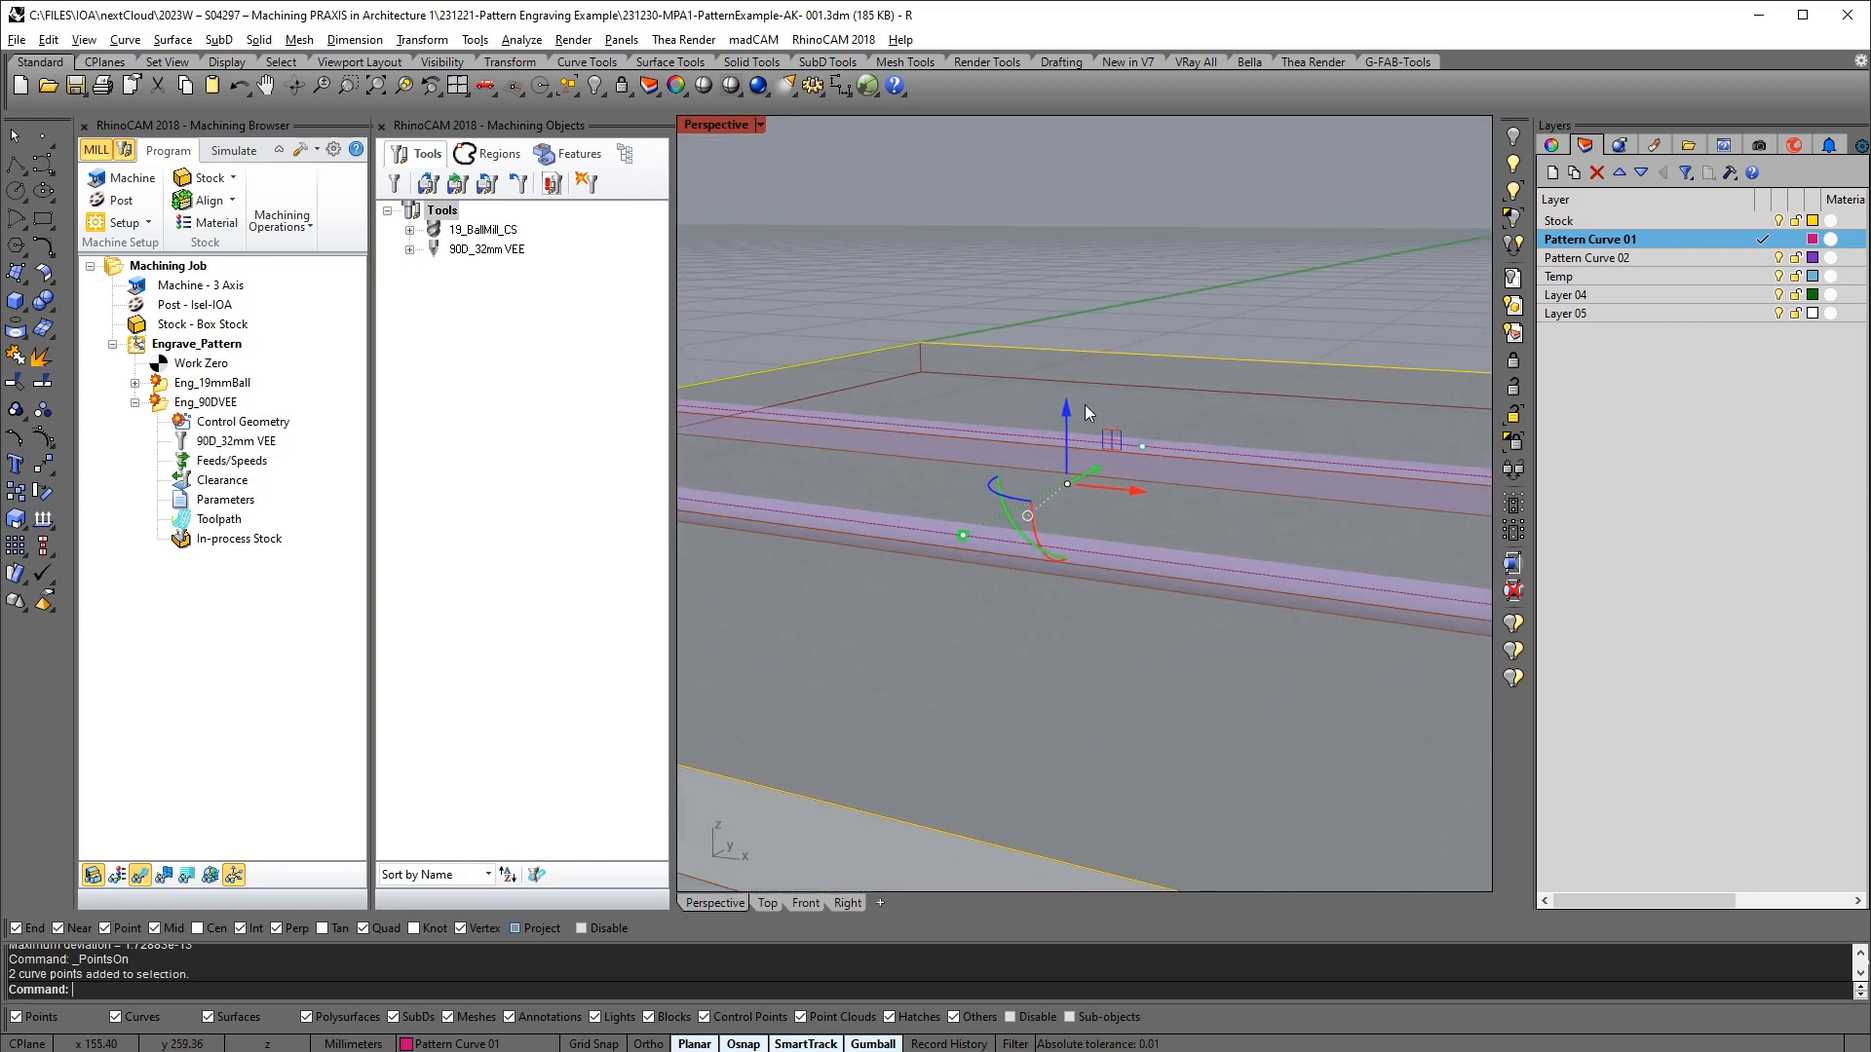
{"action": "left_click", "coordinate": [1068, 405]}
{"action": "type", "text": "5"}
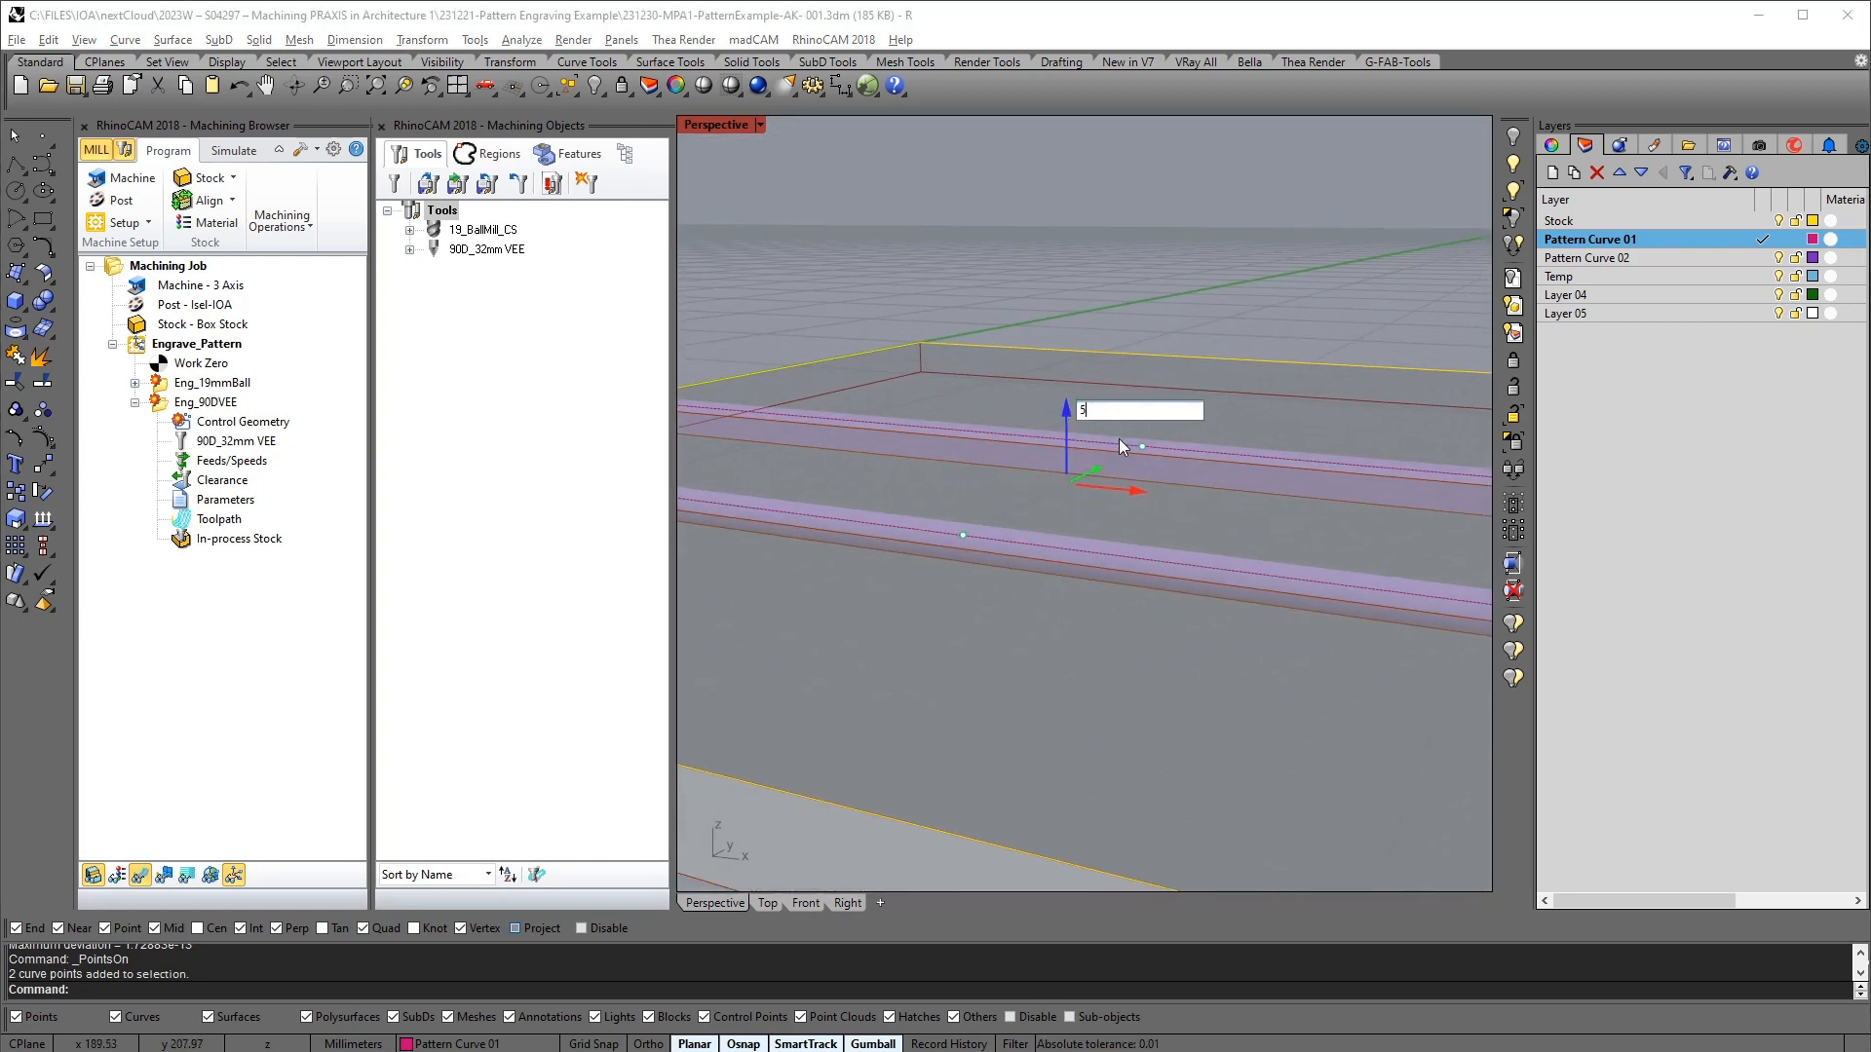
{"action": "key", "text": "Return"}
{"action": "right_click_drag", "start_coordinate": [1214, 653], "coordinate": [862, 845]}
{"action": "key", "text": "Escape"}
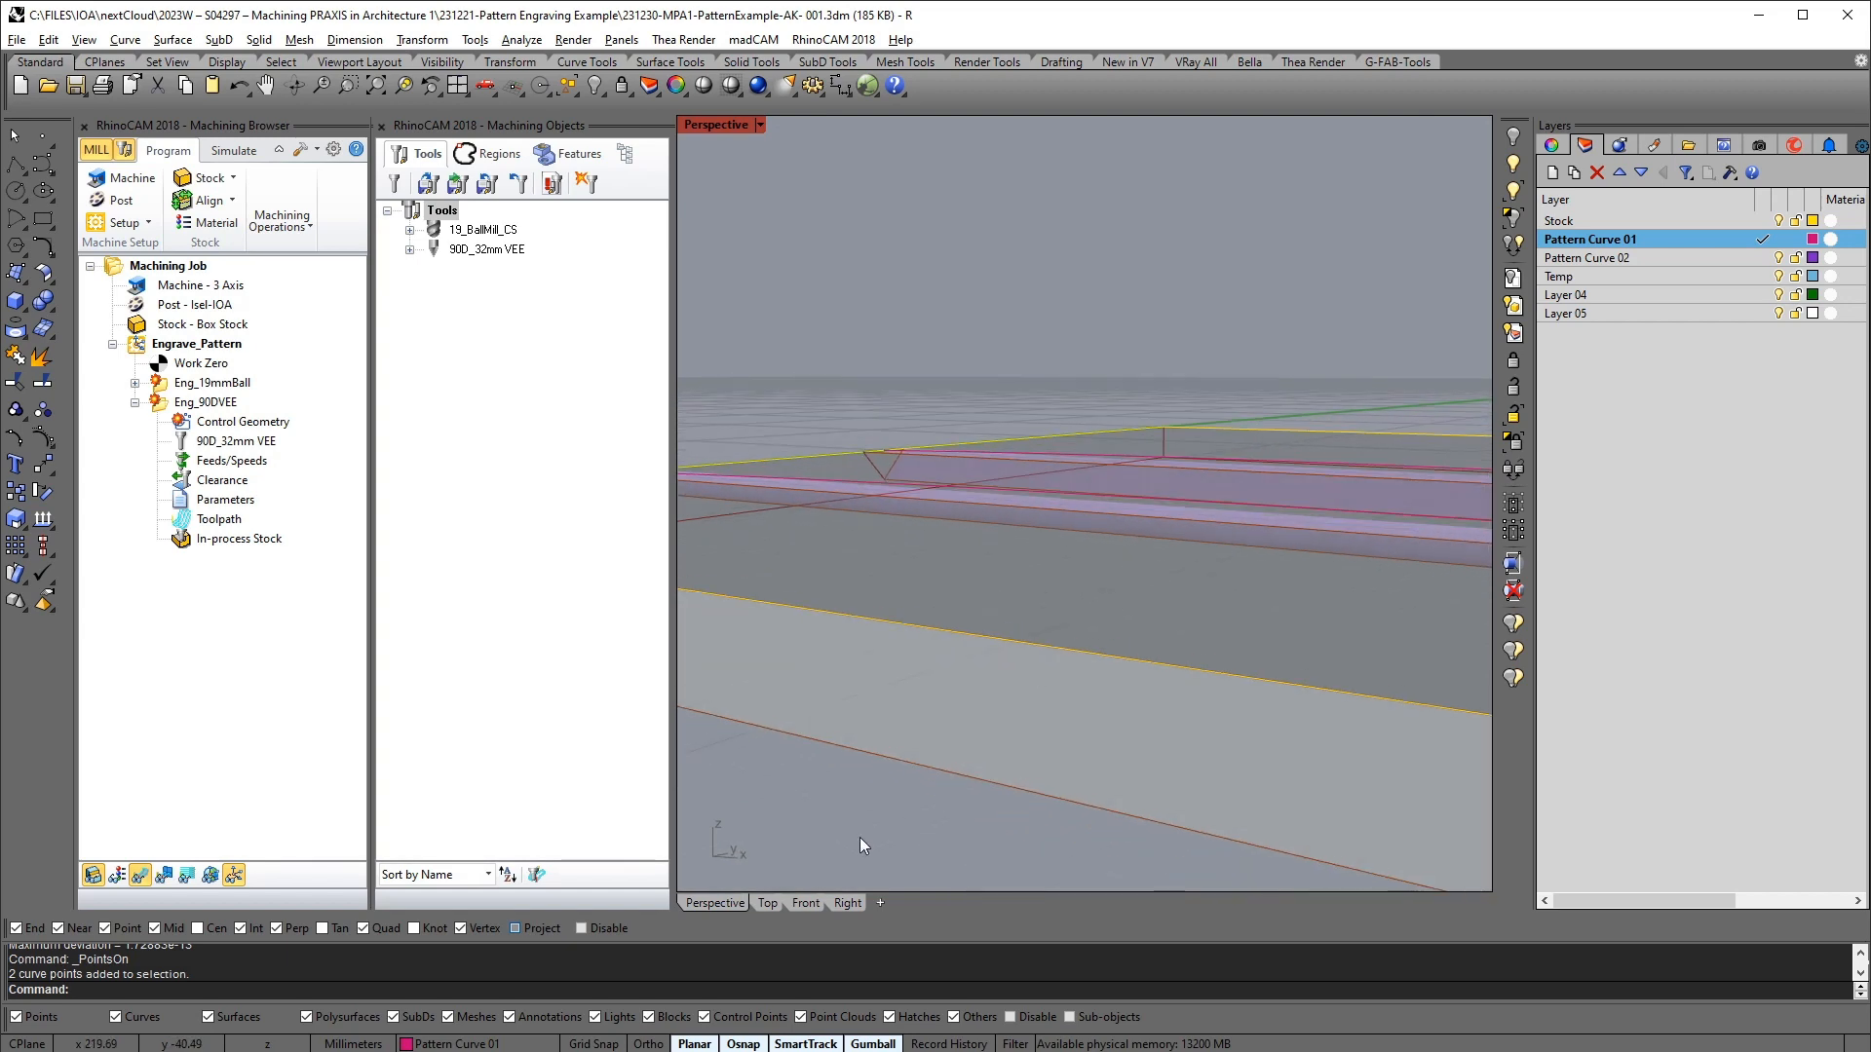
Examine the arched pattern curves against the top of the stock in the Front view
{"action": "left_click", "coordinate": [806, 903]}
{"action": "scroll", "coordinate": [900, 722], "scroll_direction": "down", "scroll_amount": 3}
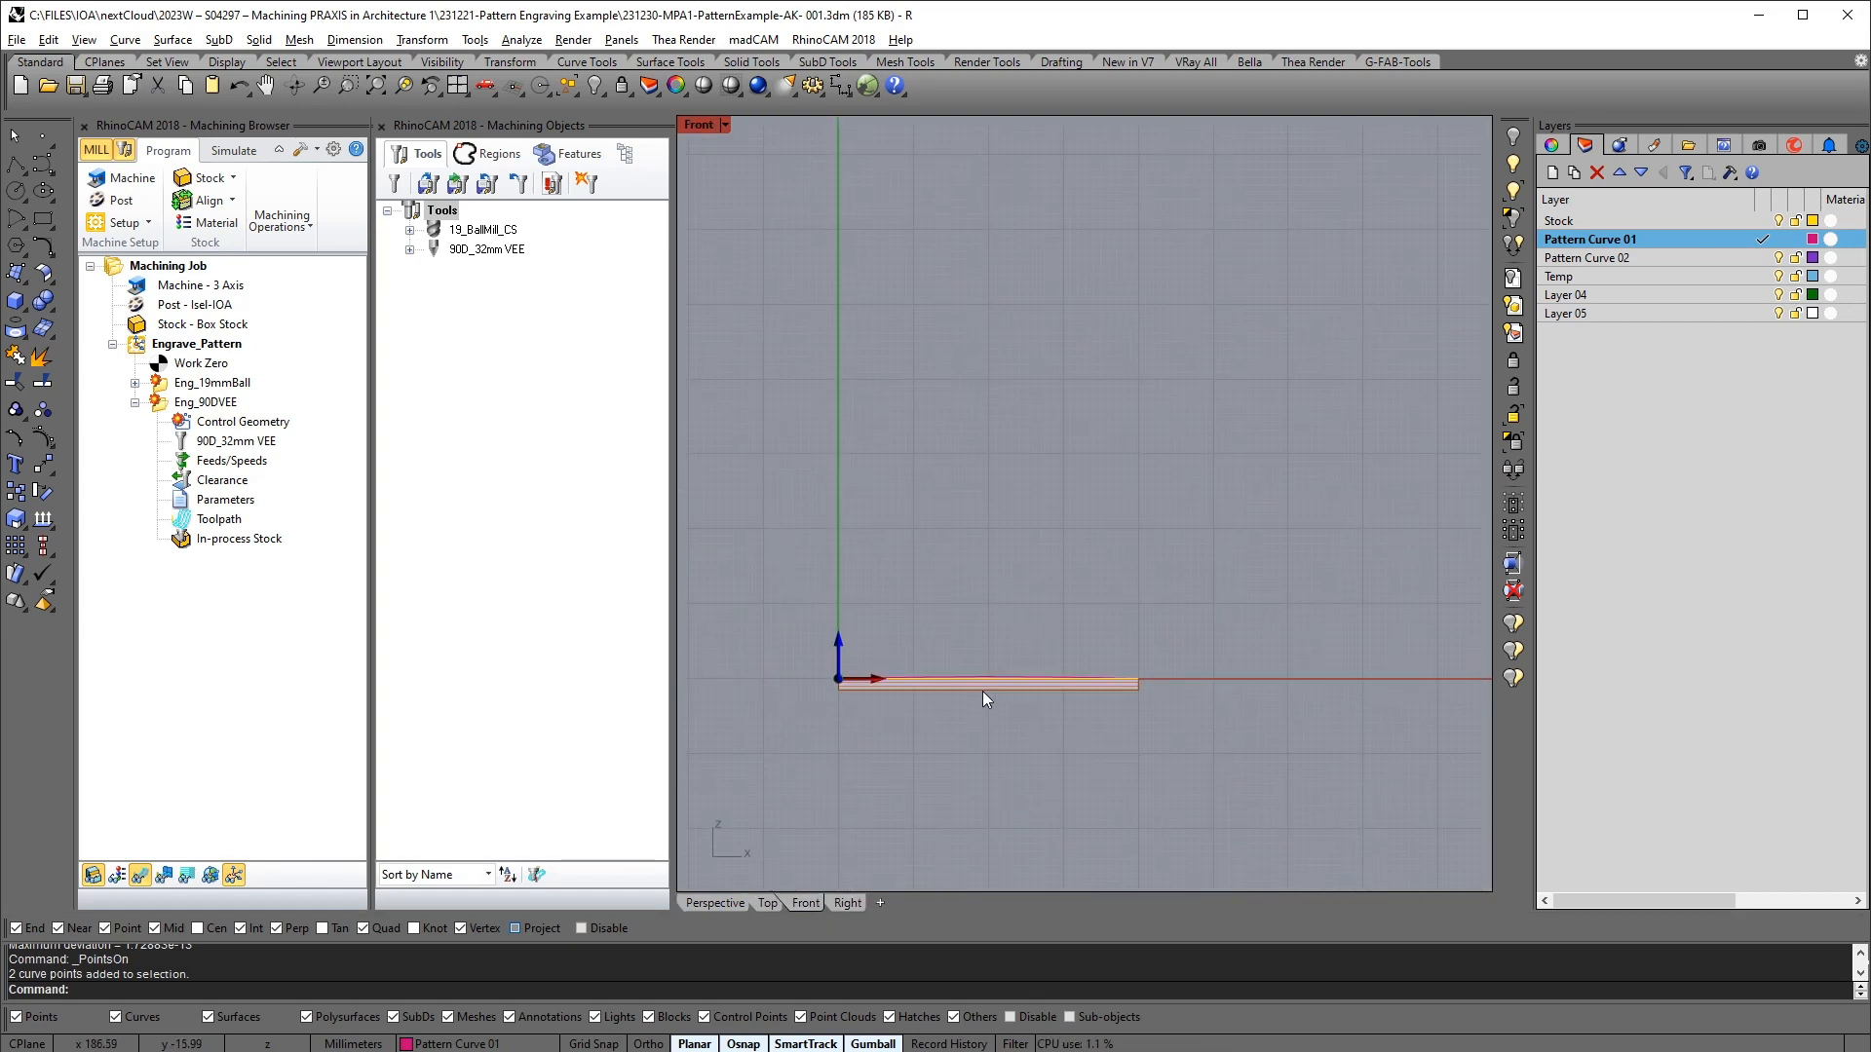
{"action": "scroll", "coordinate": [1050, 694], "scroll_direction": "up", "scroll_amount": 5}
{"action": "scroll", "coordinate": [1050, 694], "scroll_direction": "up", "scroll_amount": 1}
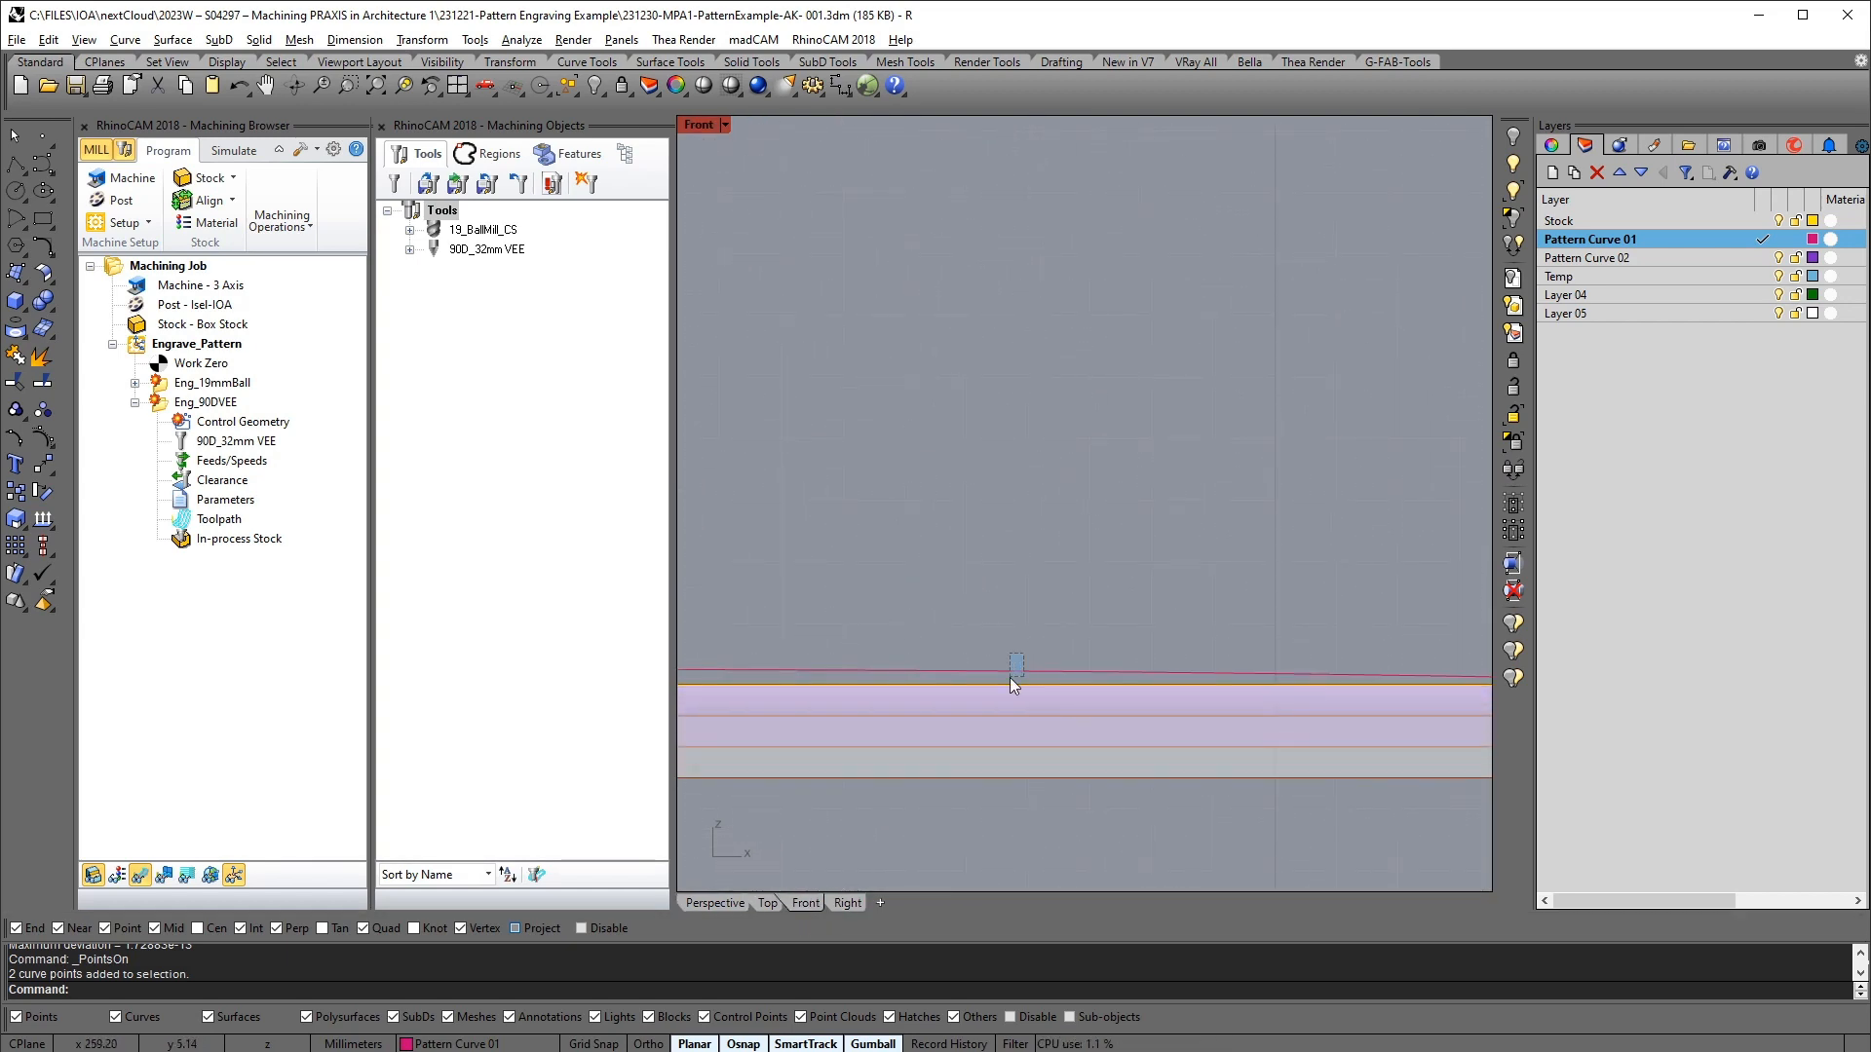
{"action": "left_click_drag", "start_coordinate": [1009, 676], "coordinate": [1008, 679]}
{"action": "left_click", "coordinate": [1091, 511]}
{"action": "scroll", "coordinate": [1090, 527], "scroll_direction": "down", "scroll_amount": 6}
{"action": "right_click_drag", "start_coordinate": [1060, 648], "coordinate": [721, 723]}
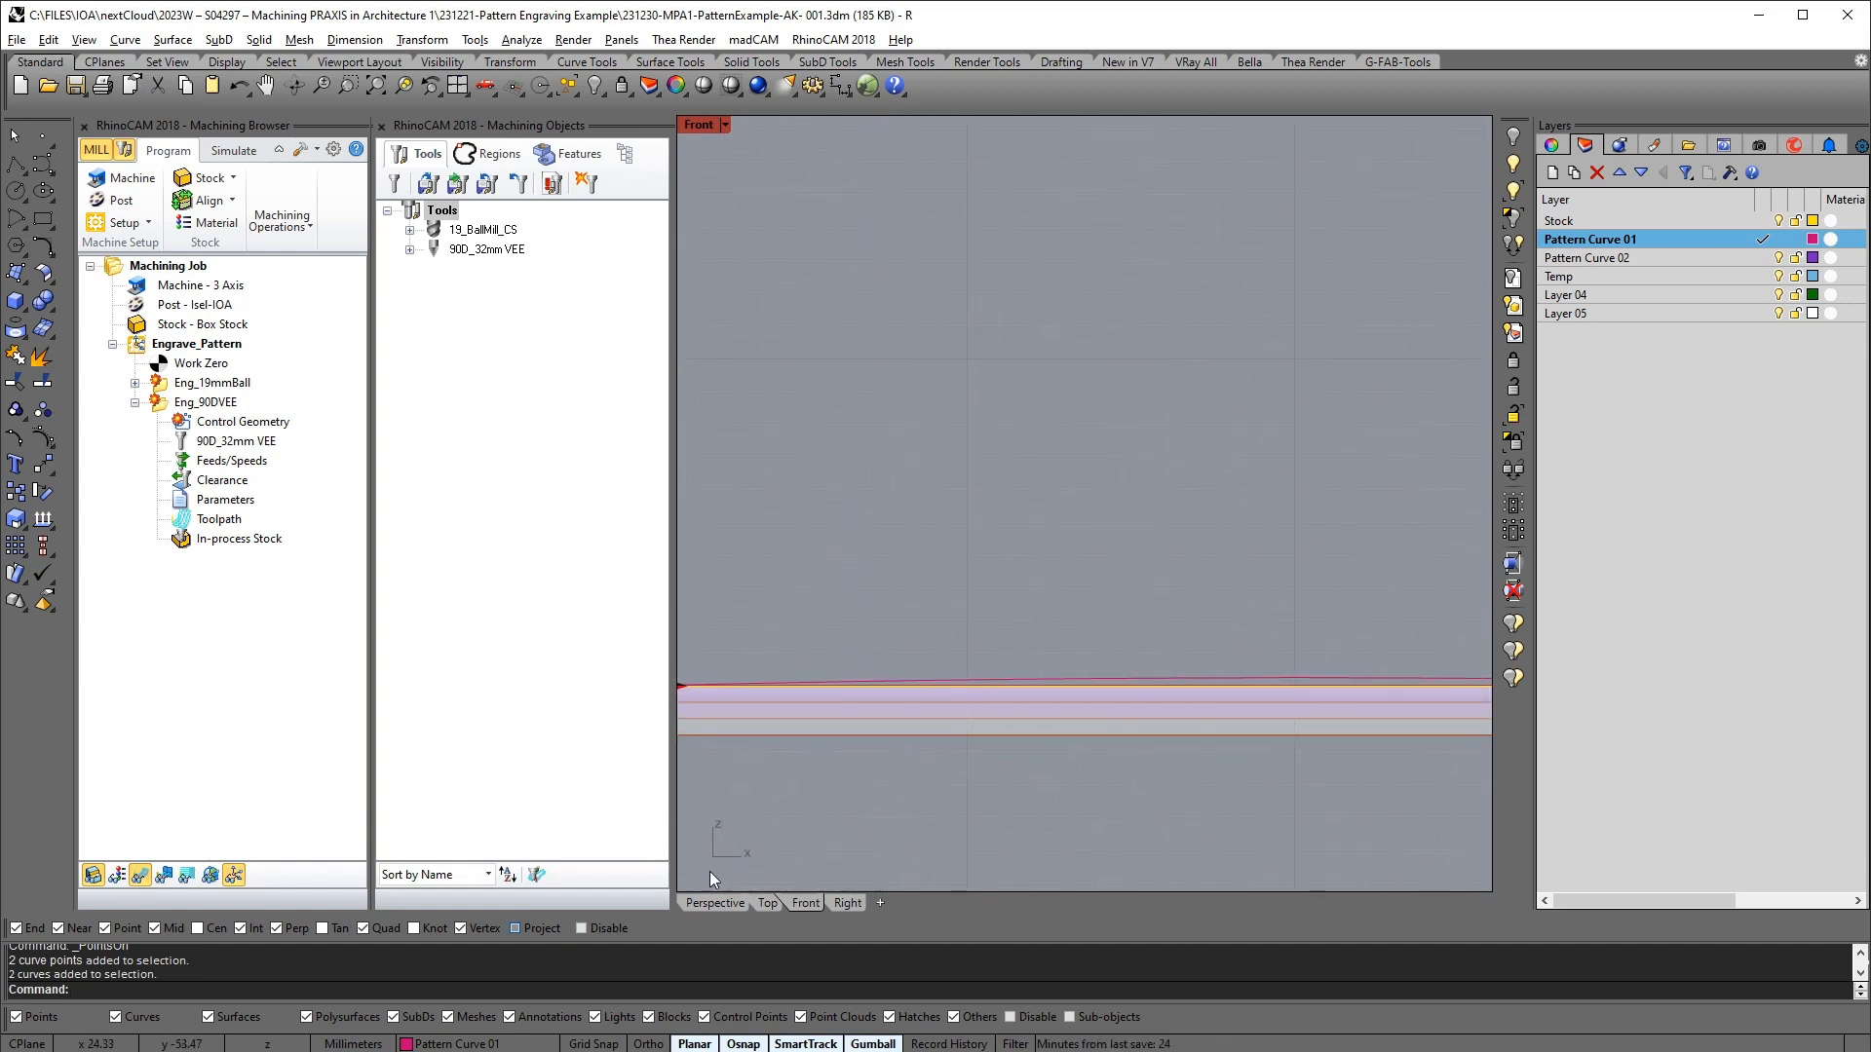
Regenerate the toolpaths of both Eng_19mmBall and Eng_90DVEE from the edited curves in the Perspective view
{"action": "left_click", "coordinate": [714, 902]}
{"action": "scroll", "coordinate": [998, 524], "scroll_direction": "up", "scroll_amount": 4}
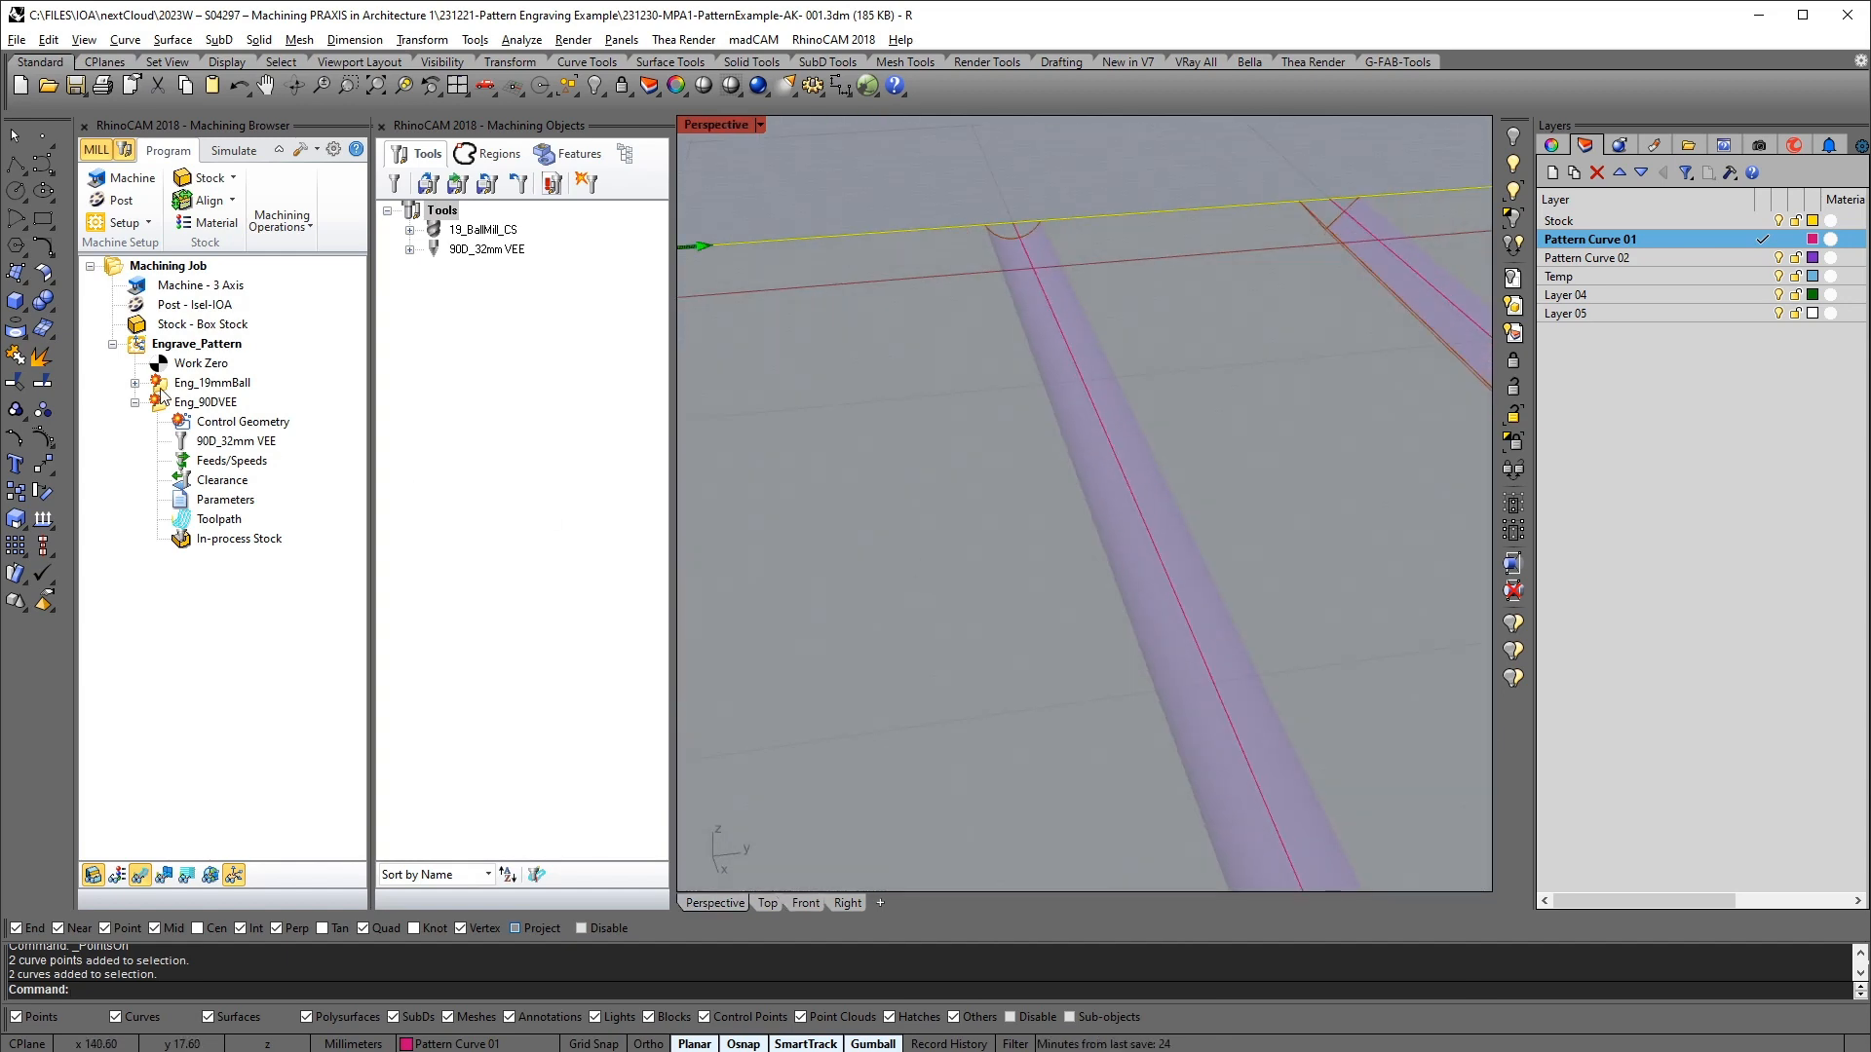
{"action": "left_click", "coordinate": [163, 385]}
{"action": "left_click", "coordinate": [171, 402], "text": "ctrl"}
{"action": "right_click", "coordinate": [170, 404]}
{"action": "left_click", "coordinate": [213, 428]}
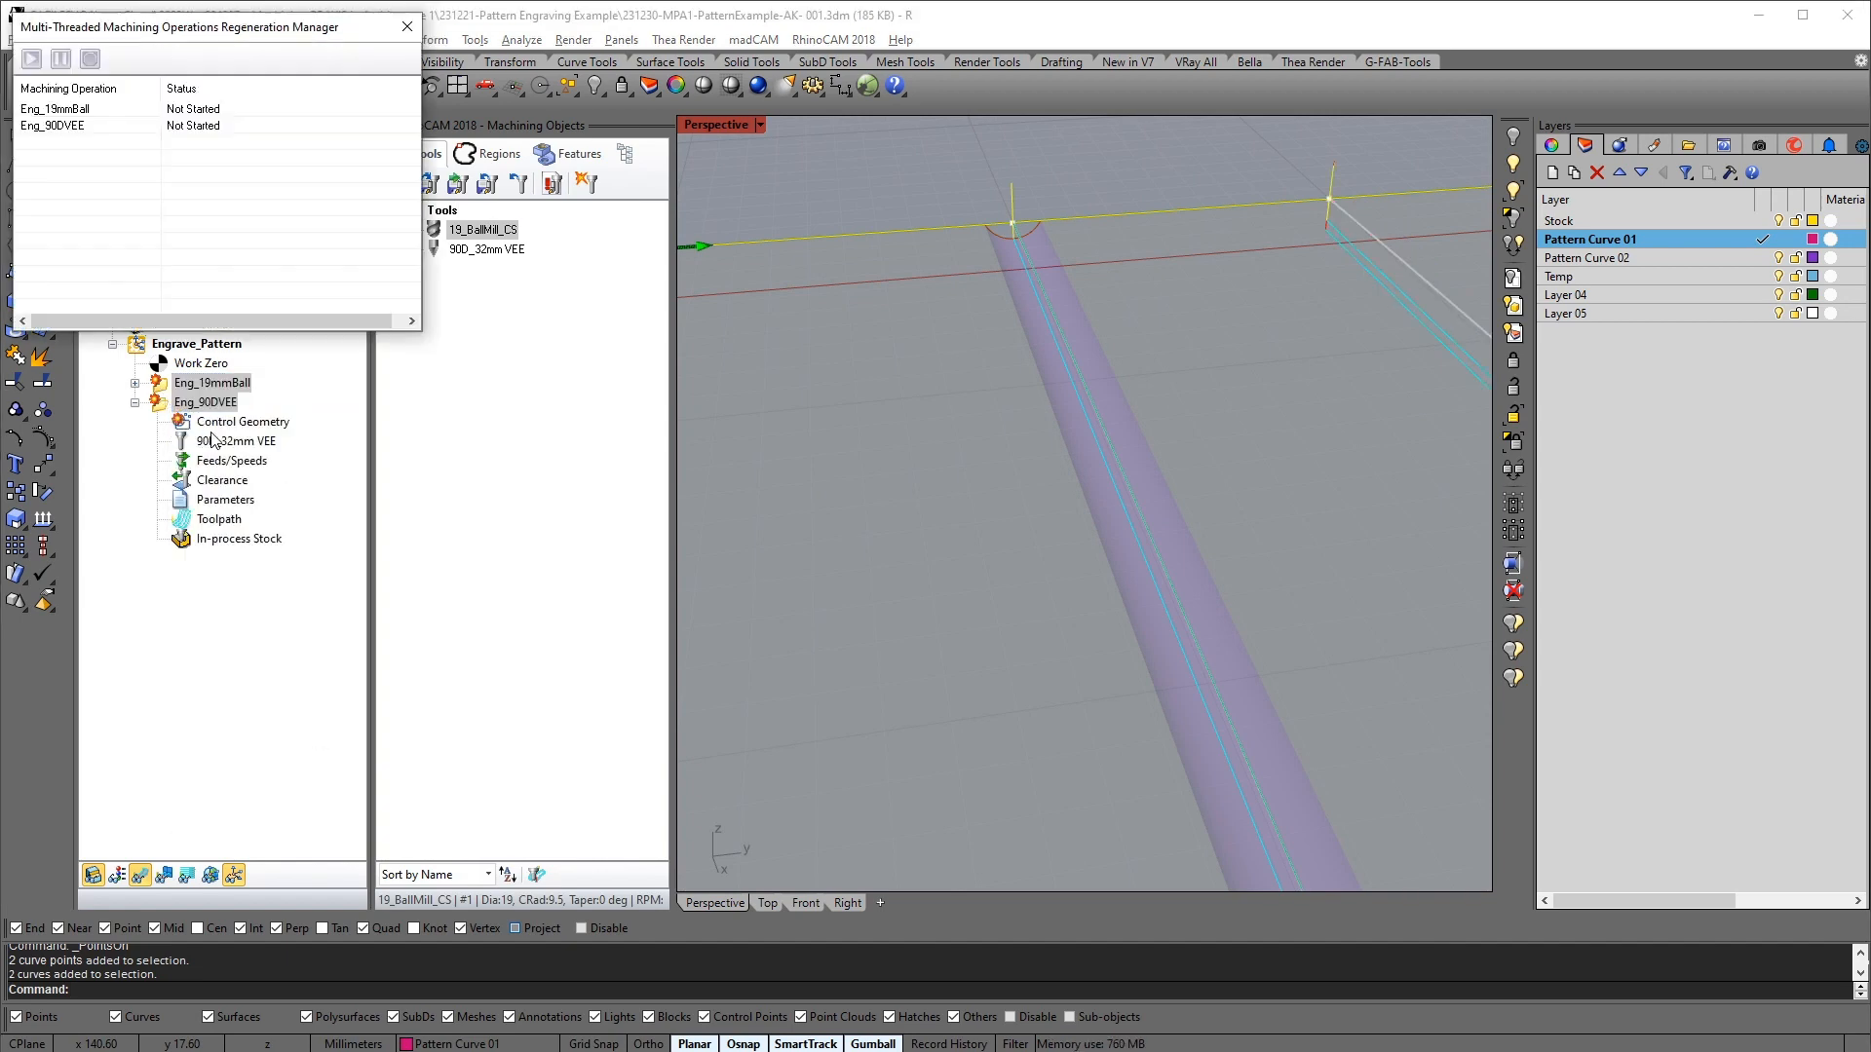
{"action": "scroll", "coordinate": [1088, 611], "scroll_direction": "down", "scroll_amount": 8}
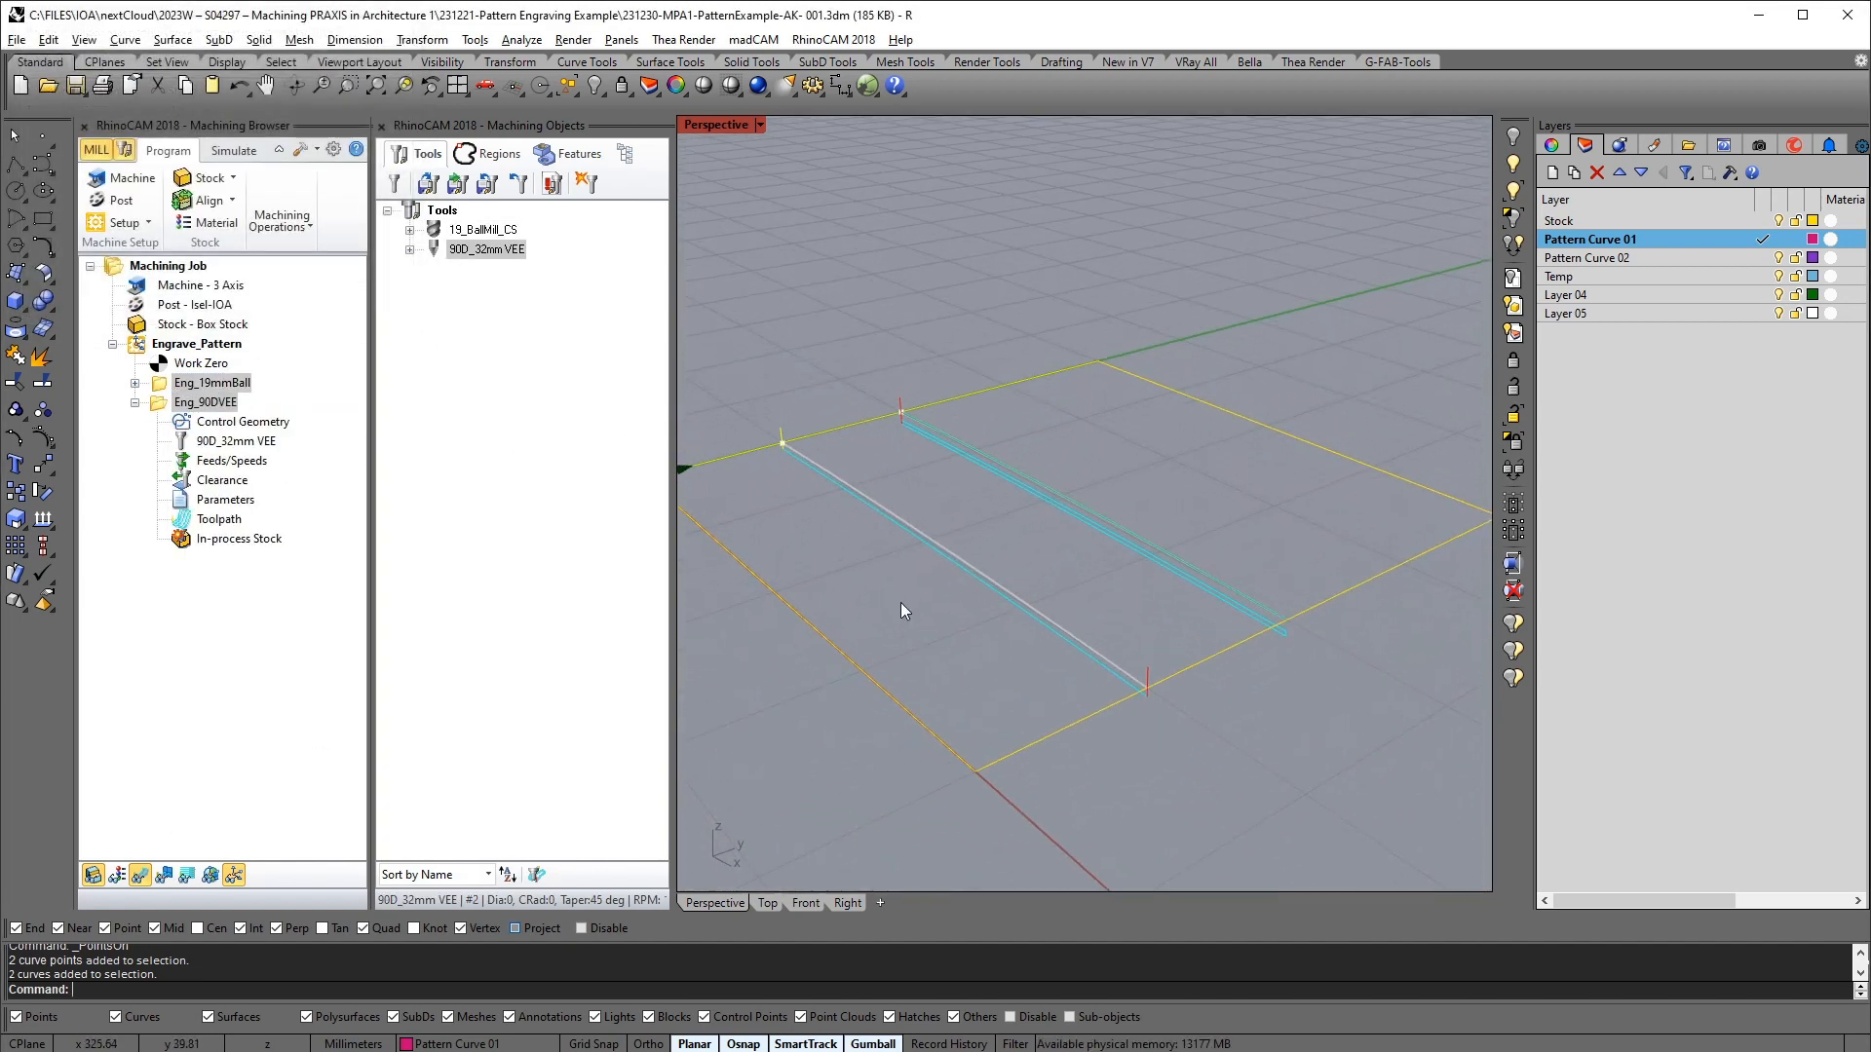
Play the simulation of both regenerated engraving operations and inspect the resulting grooves across the stock
{"action": "left_click", "coordinate": [234, 150]}
{"action": "left_click", "coordinate": [234, 222]}
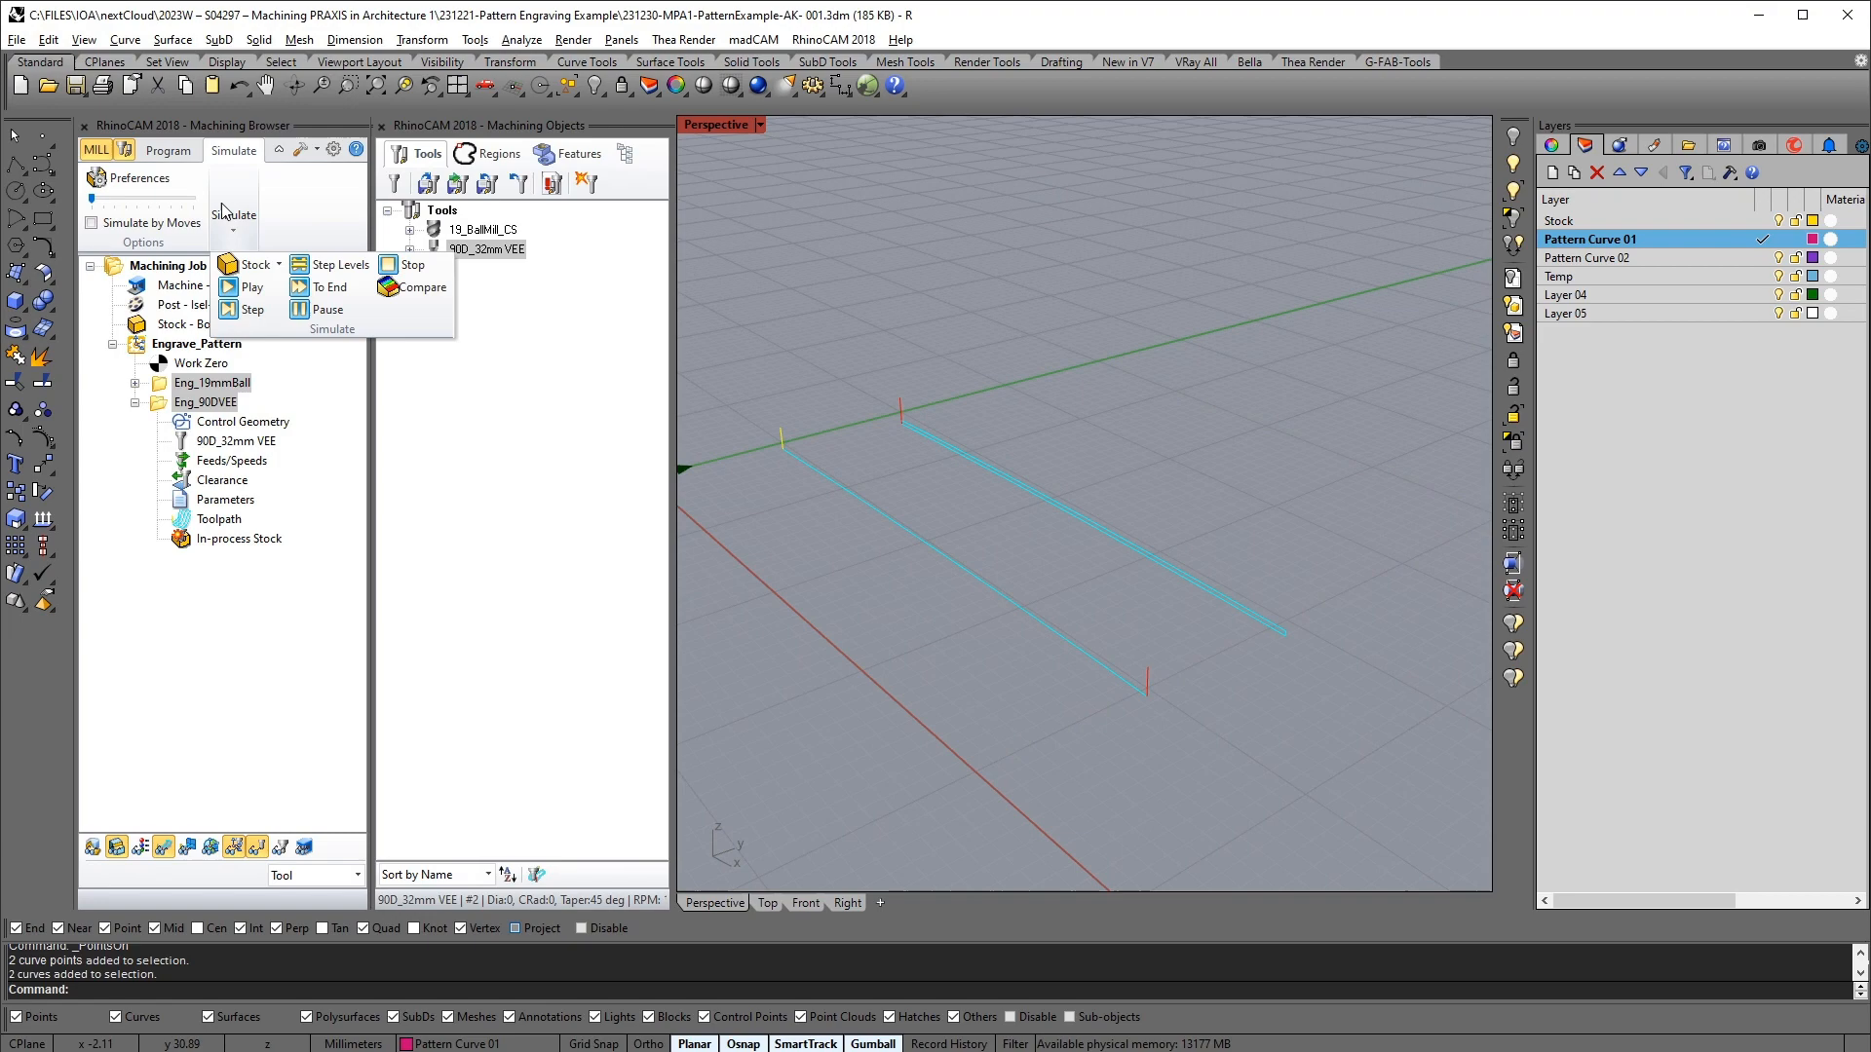
{"action": "left_click", "coordinate": [237, 288]}
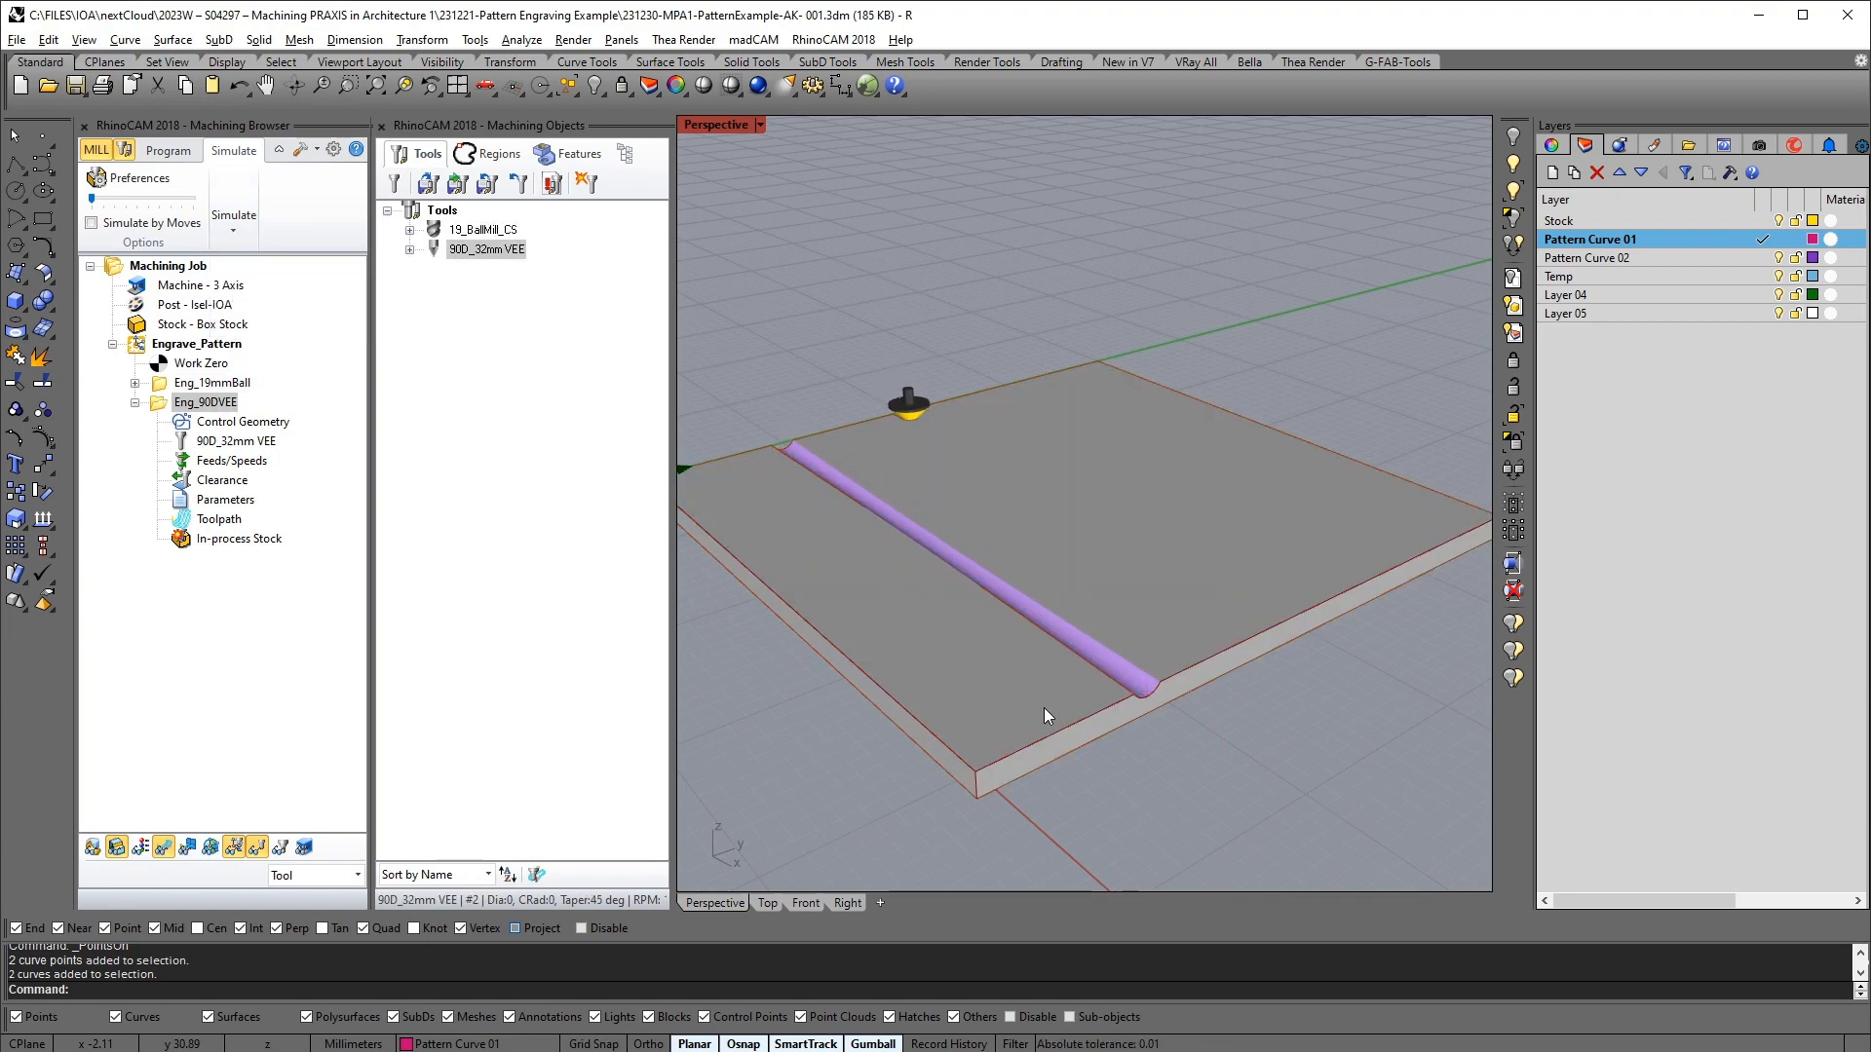
{"action": "right_click_drag", "start_coordinate": [1043, 707], "coordinate": [1259, 721]}
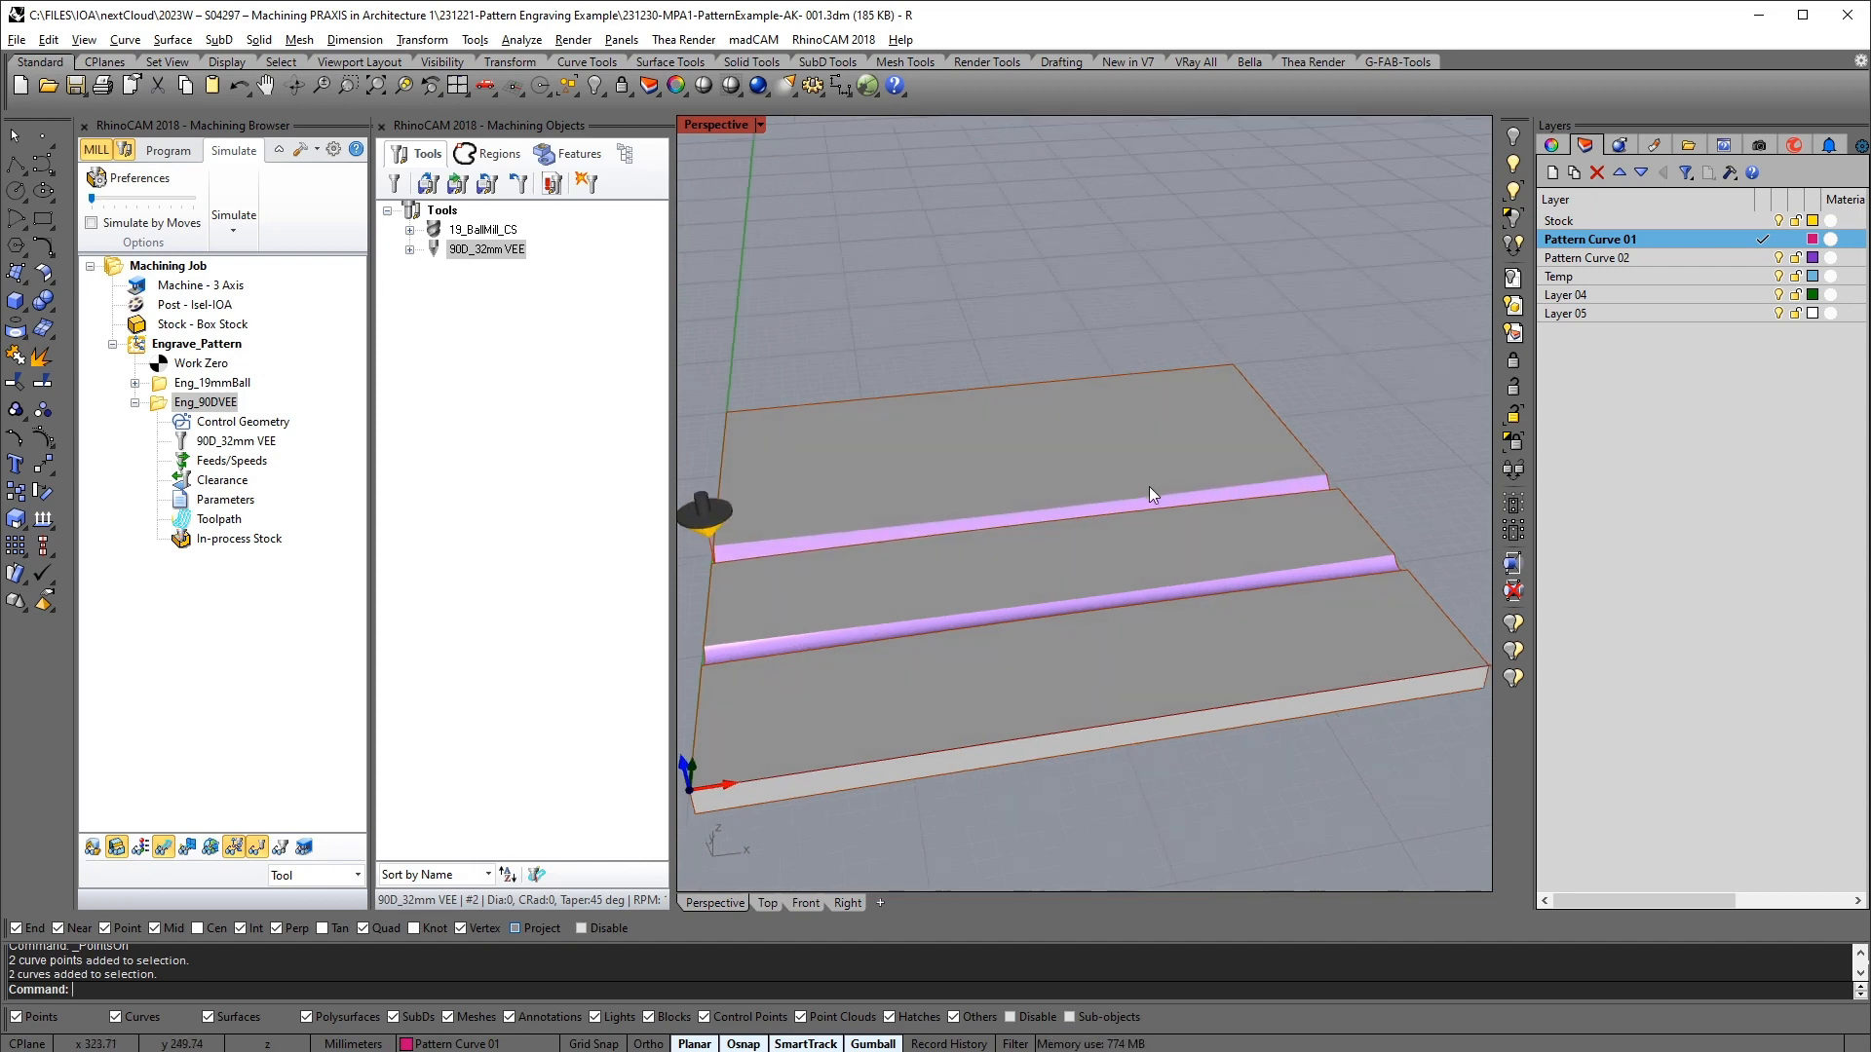
Examine how the width of the two engraved grooves varies across the stock in the Top and Perspective views
{"action": "right_click_drag", "start_coordinate": [1149, 487], "coordinate": [842, 636]}
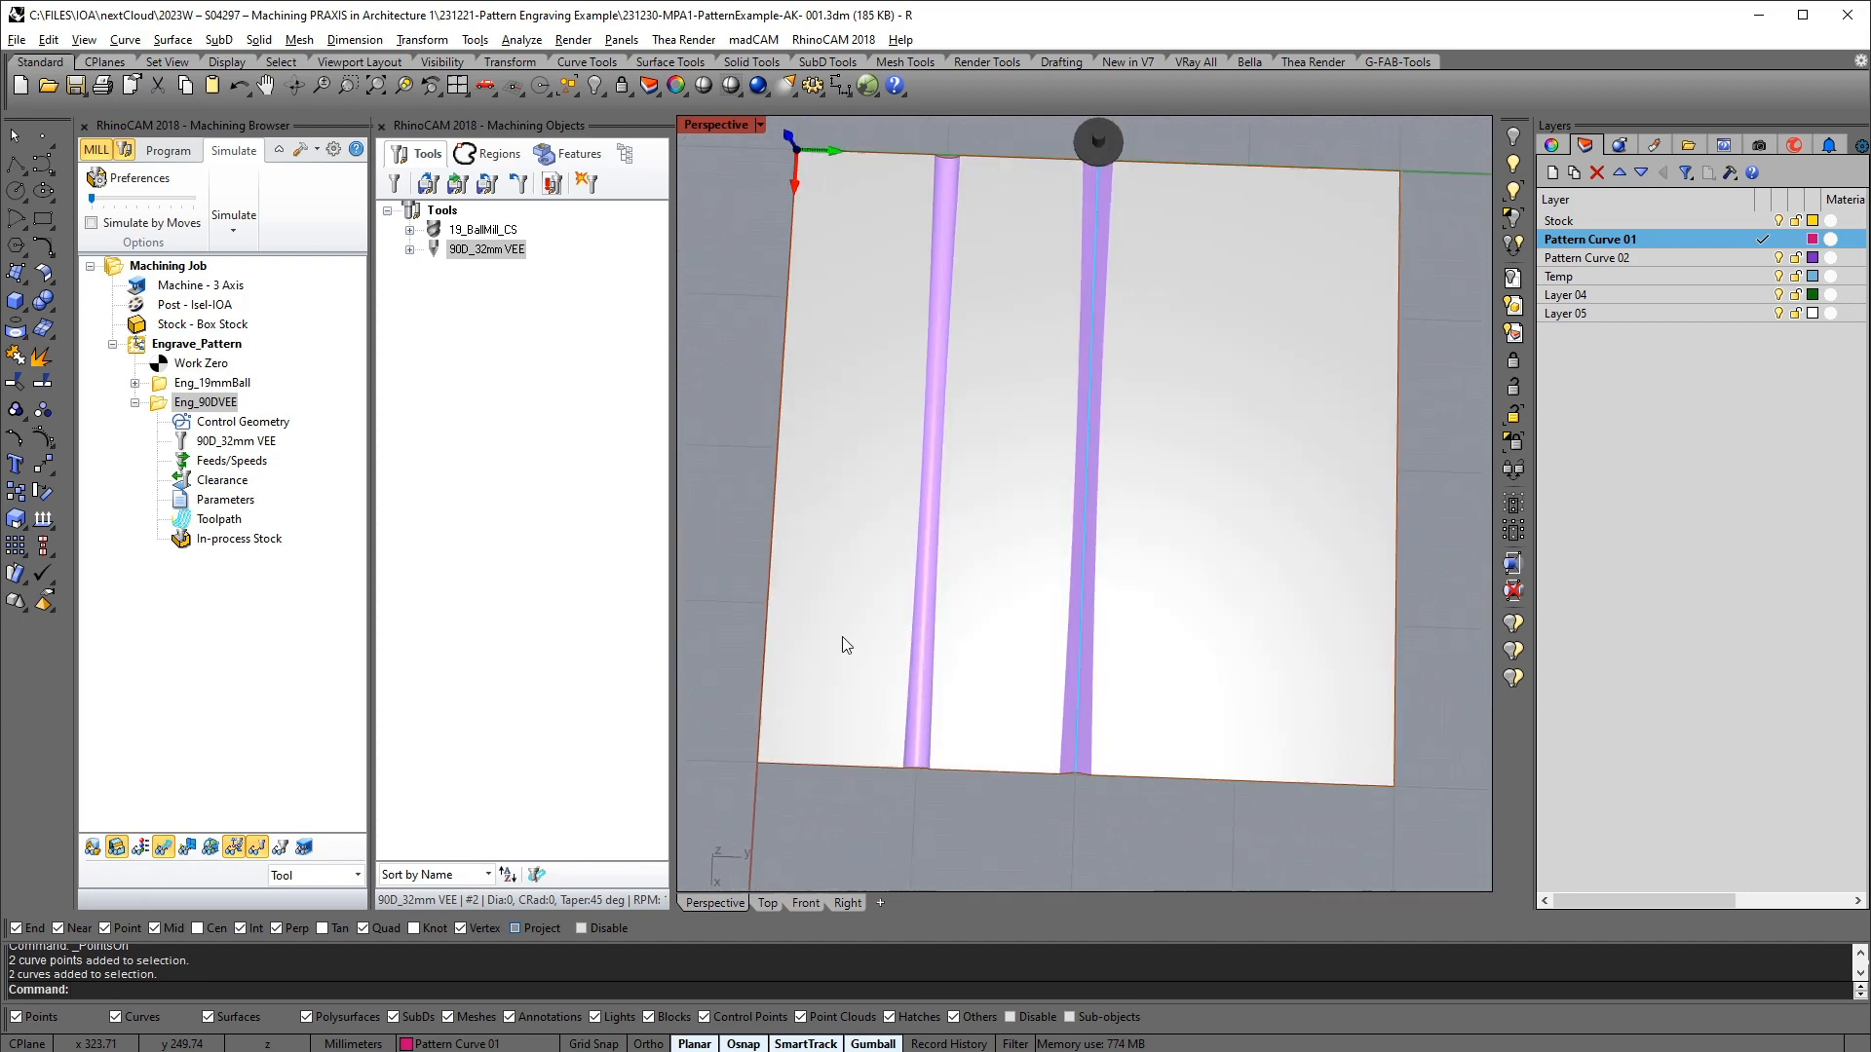
{"action": "left_click", "coordinate": [769, 903]}
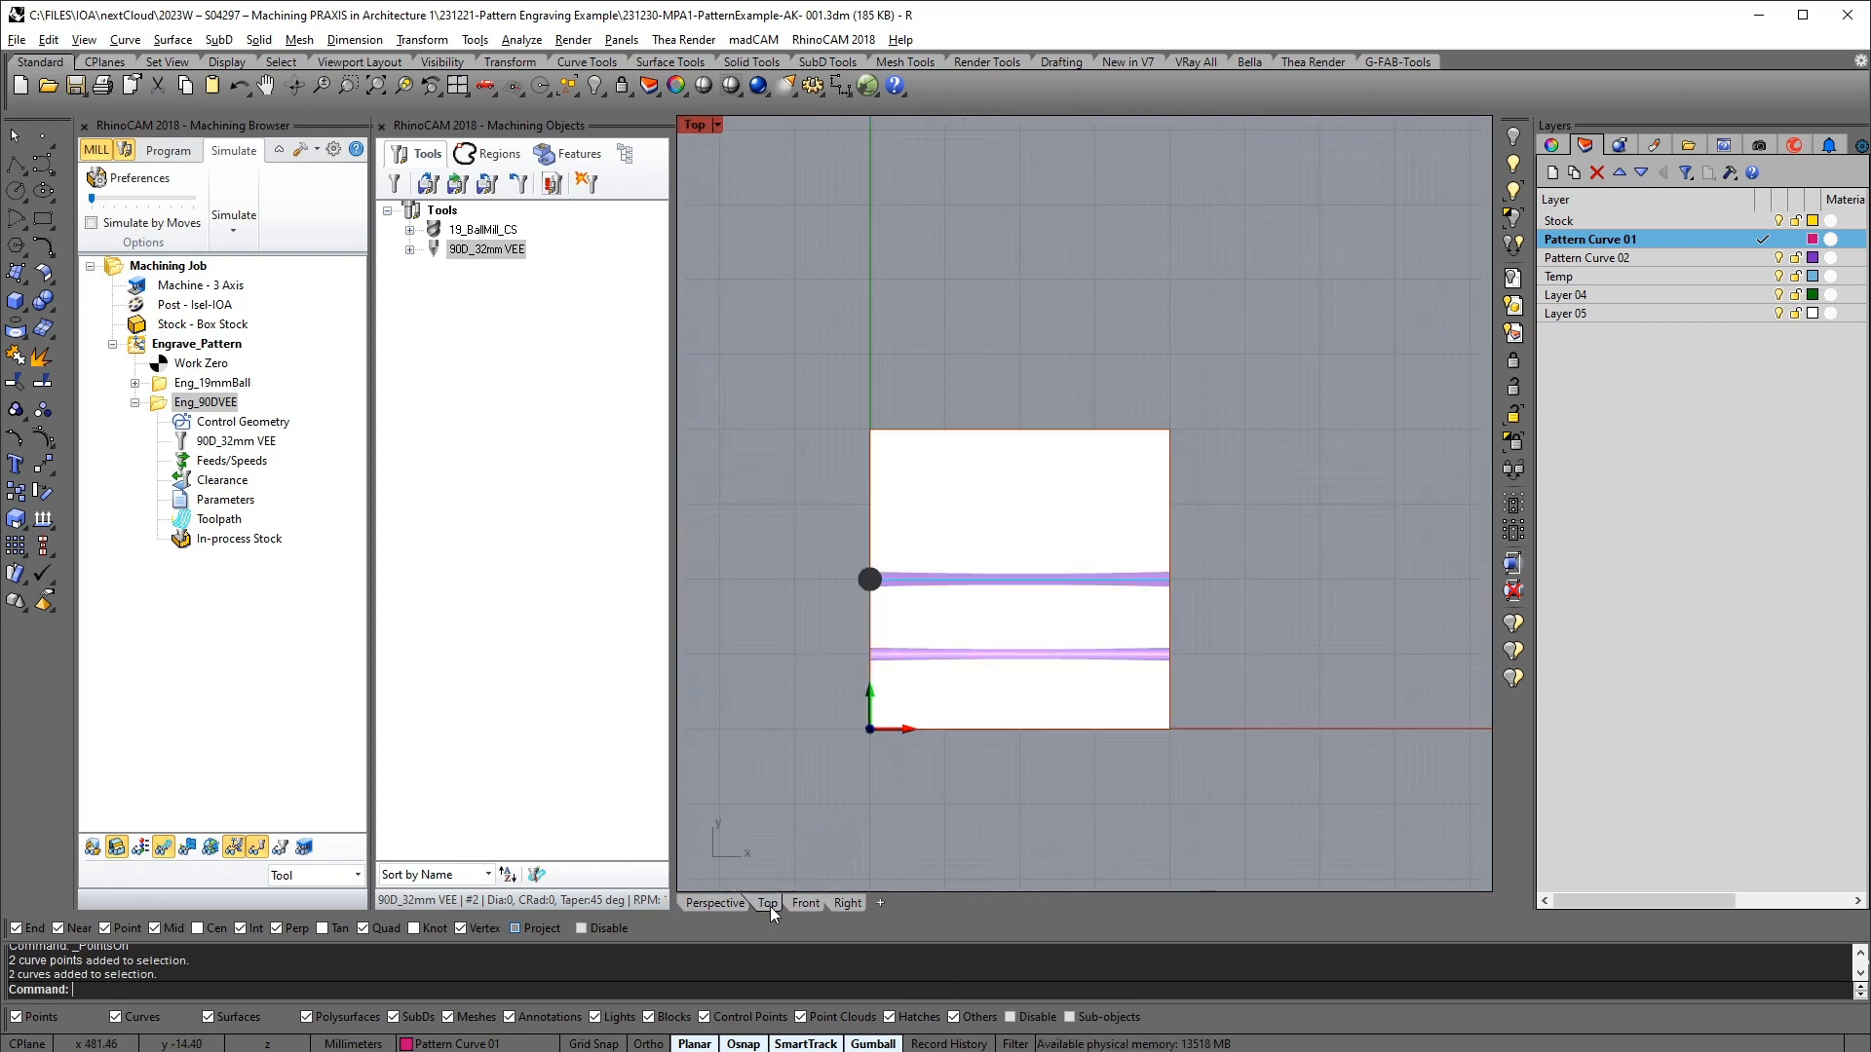
{"action": "scroll", "coordinate": [1150, 648], "scroll_direction": "up", "scroll_amount": 5}
{"action": "scroll", "coordinate": [936, 602], "scroll_direction": "down", "scroll_amount": 3}
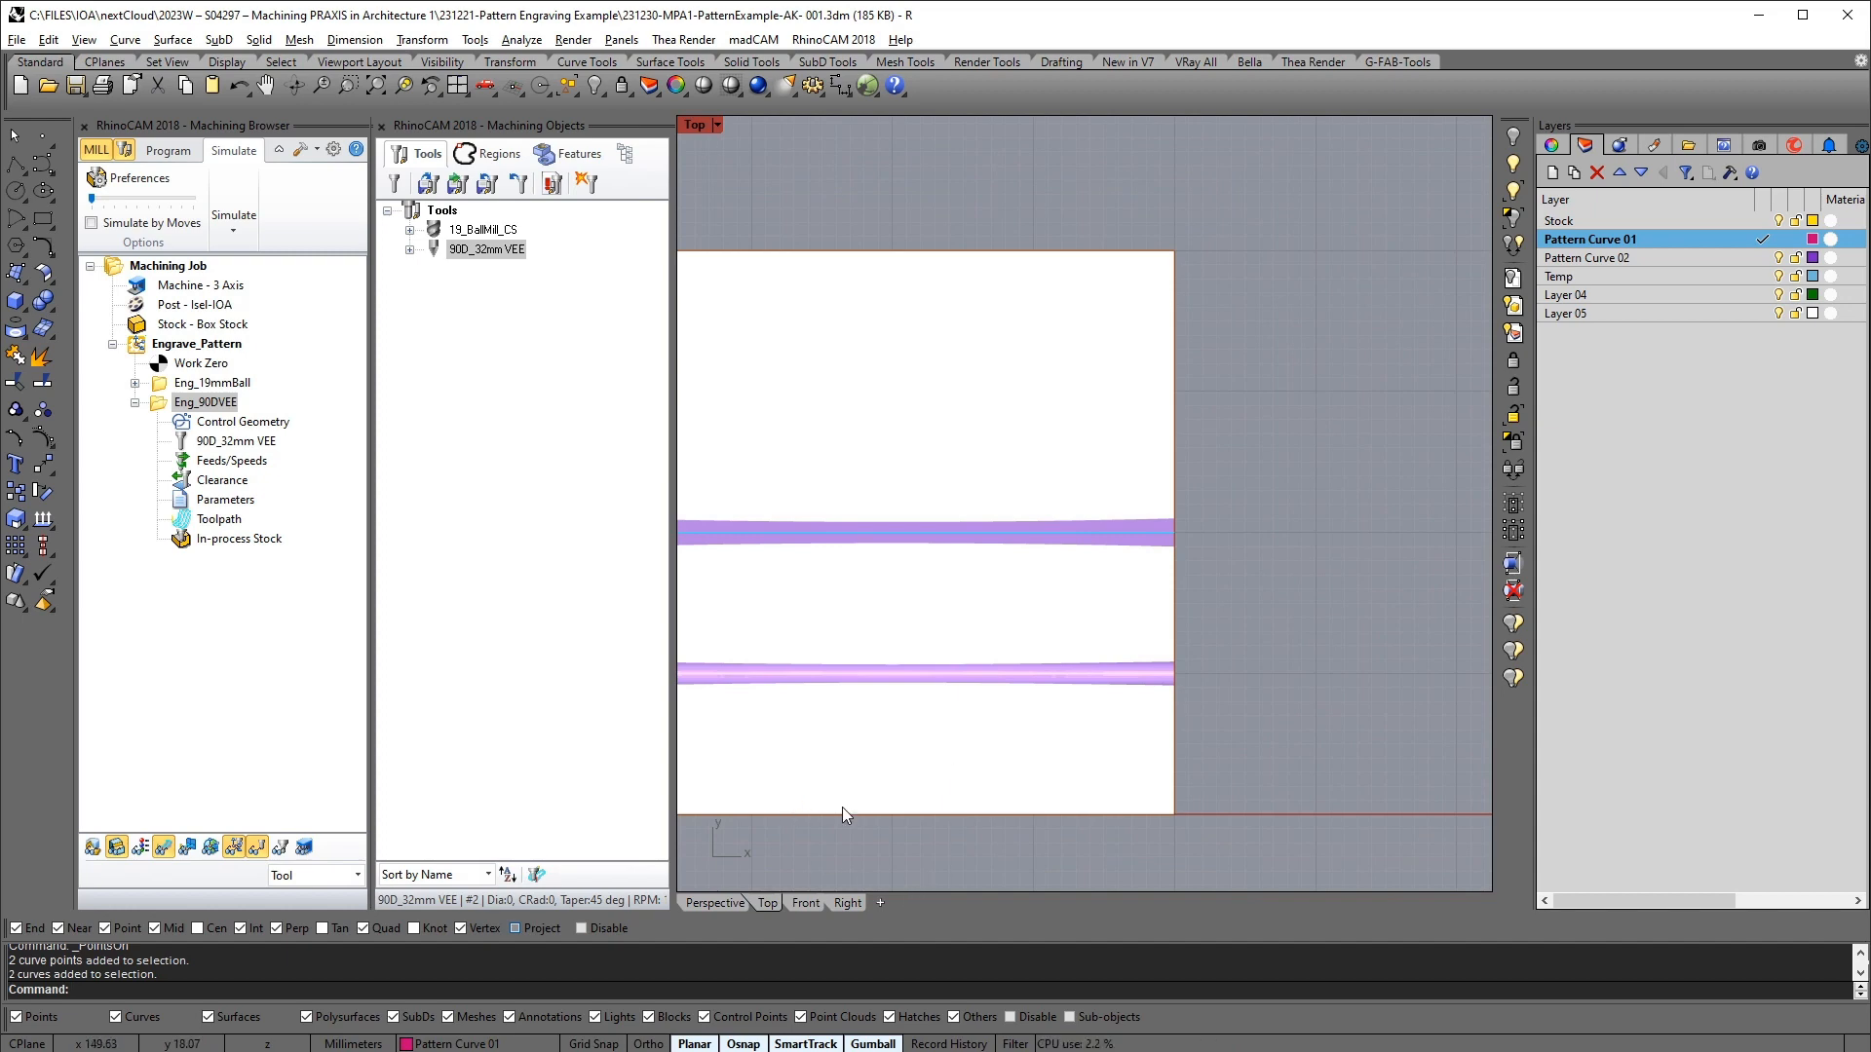
{"action": "left_click", "coordinate": [705, 903]}
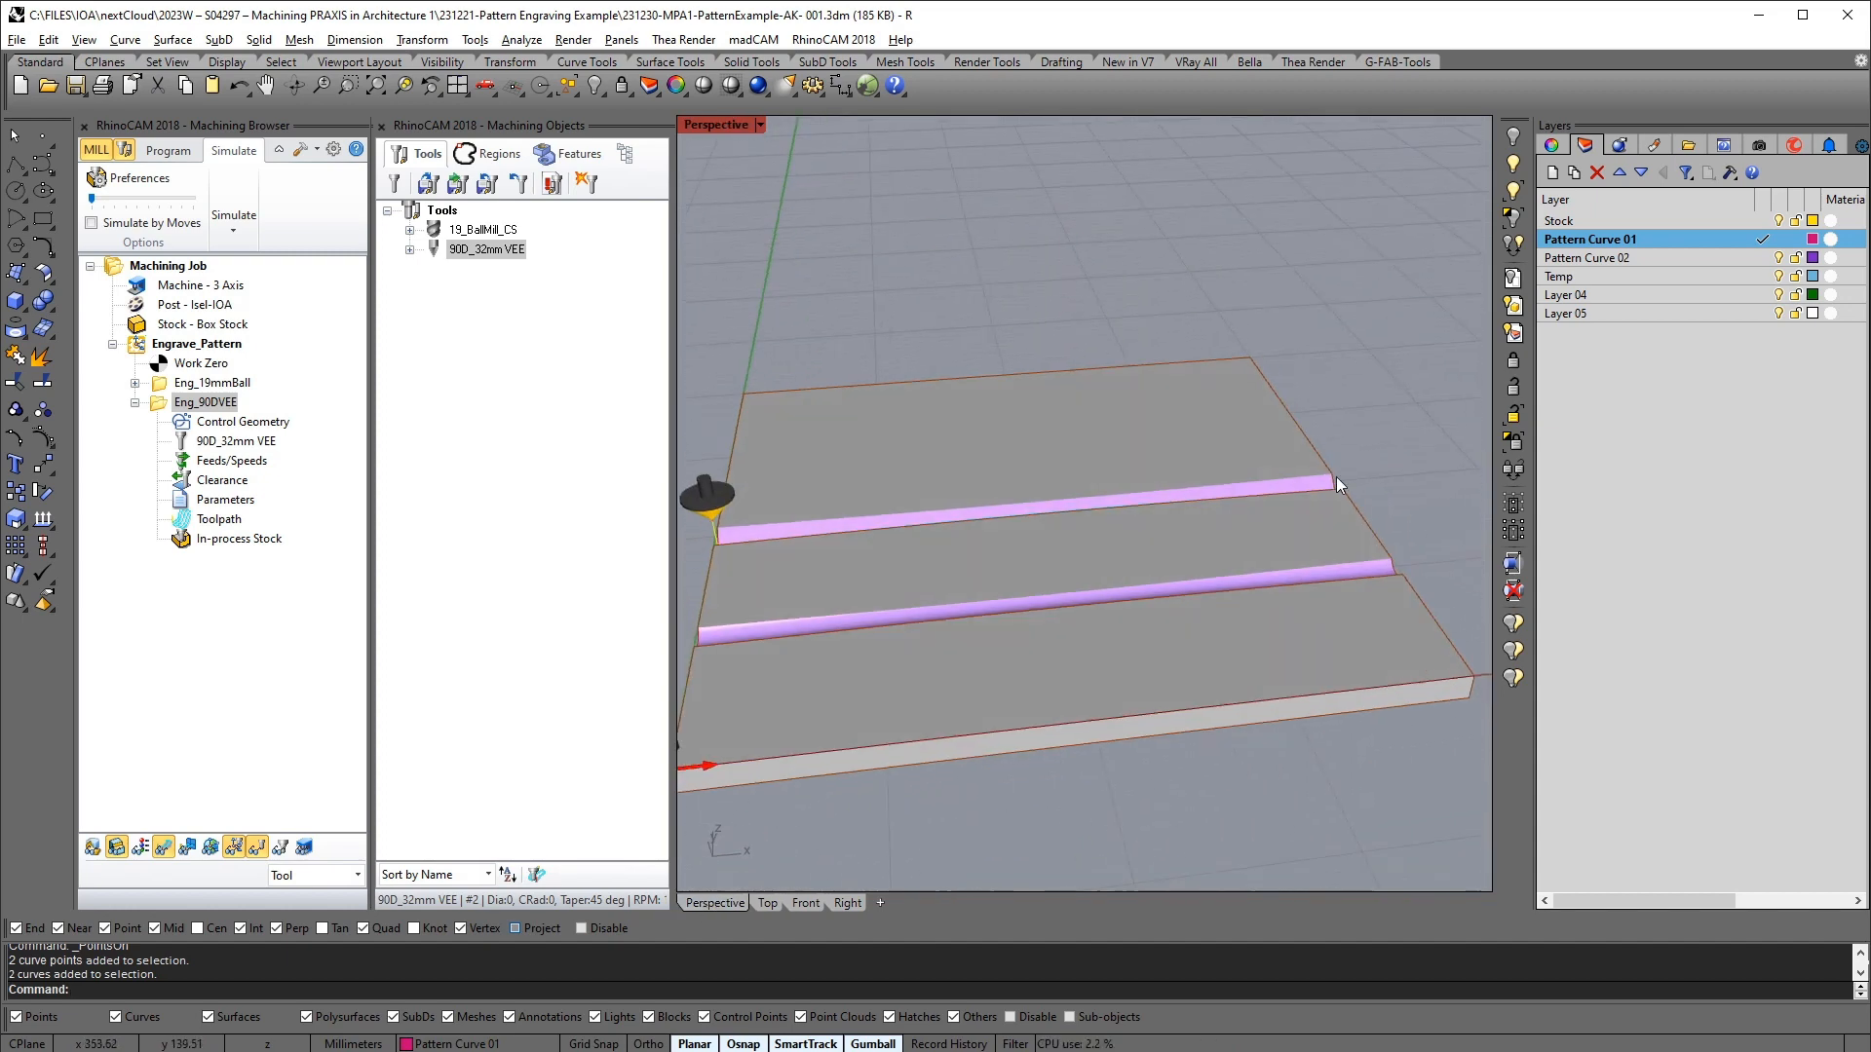
Return the machining job from simulation to programming mode and look closely at the pattern curves in the stock
{"action": "left_click", "coordinate": [165, 150]}
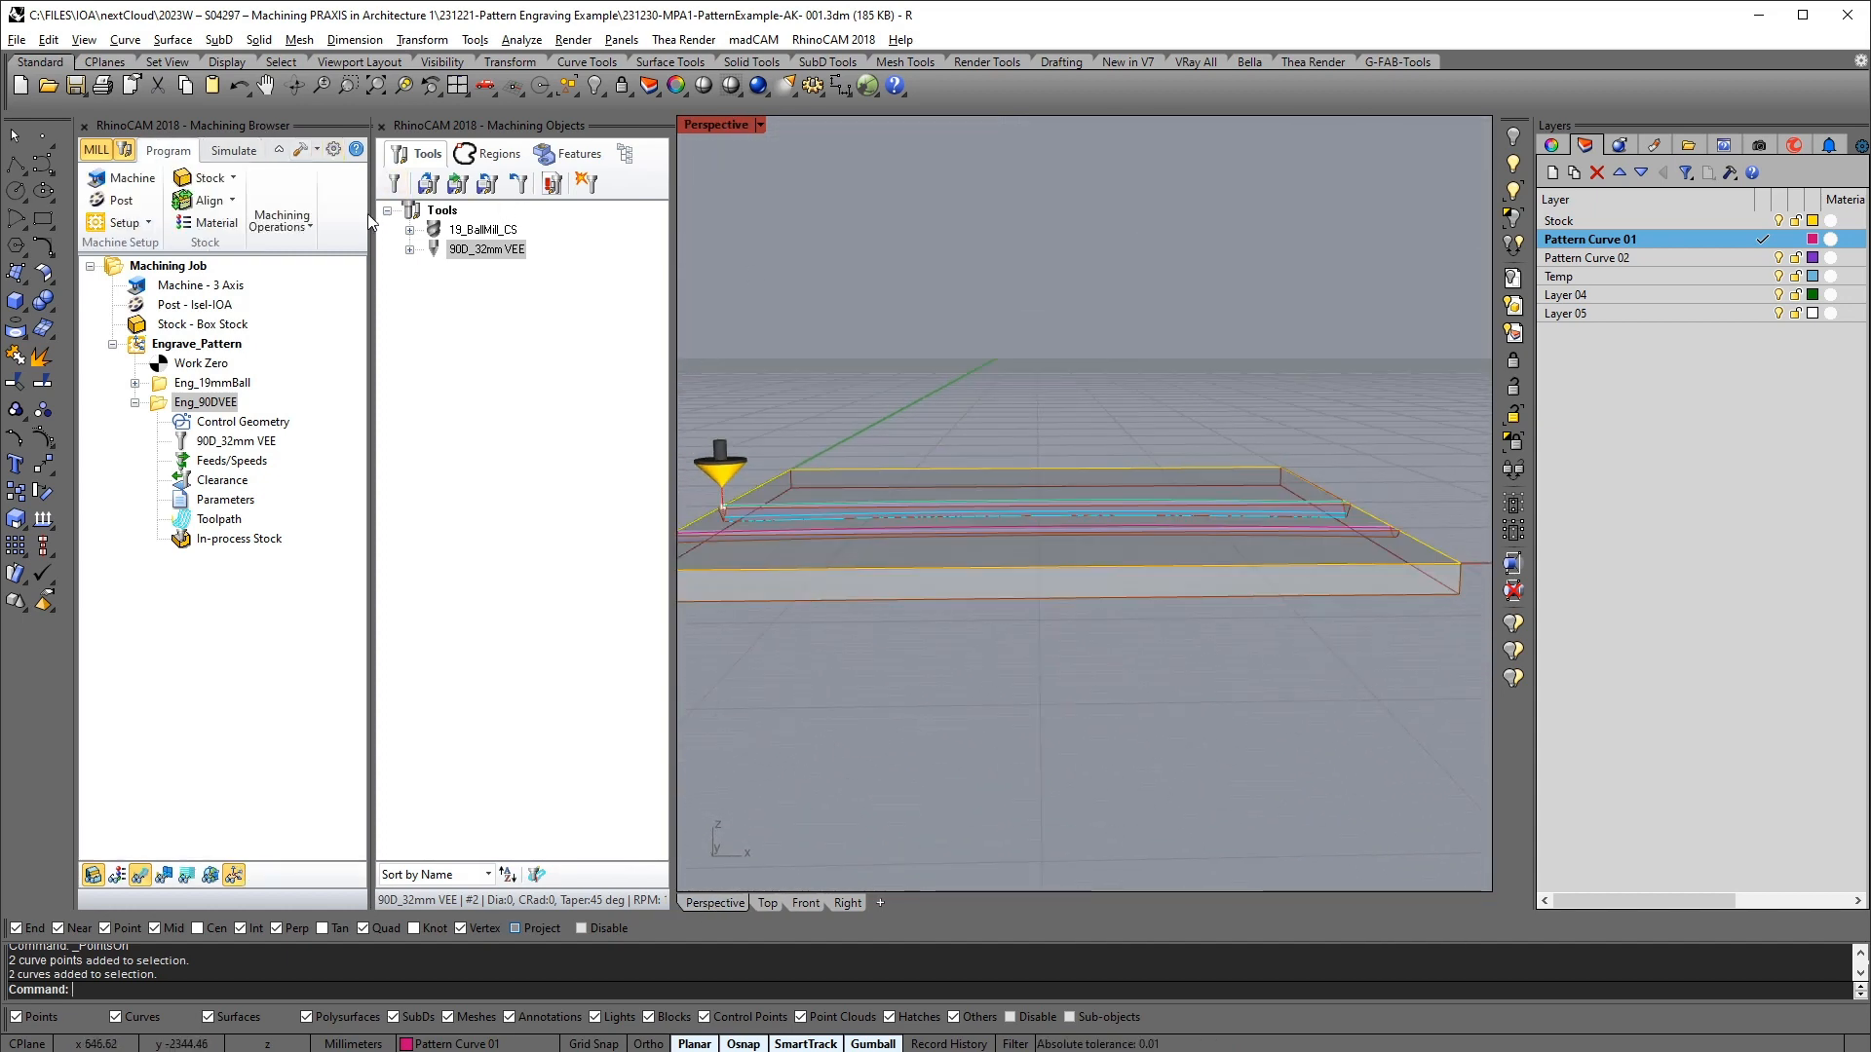
{"action": "mouse_move", "coordinate": [1108, 528]}
{"action": "right_mouse_down"}
{"action": "mouse_move", "coordinate": [1114, 487]}
{"action": "mouse_move", "coordinate": [1182, 552]}
{"action": "mouse_move", "coordinate": [1354, 517]}
{"action": "mouse_move", "coordinate": [1121, 526]}
{"action": "right_mouse_up"}
{"action": "scroll", "coordinate": [1078, 520], "scroll_direction": "up", "scroll_amount": 6}
{"action": "right_click", "coordinate": [1639, 244]}
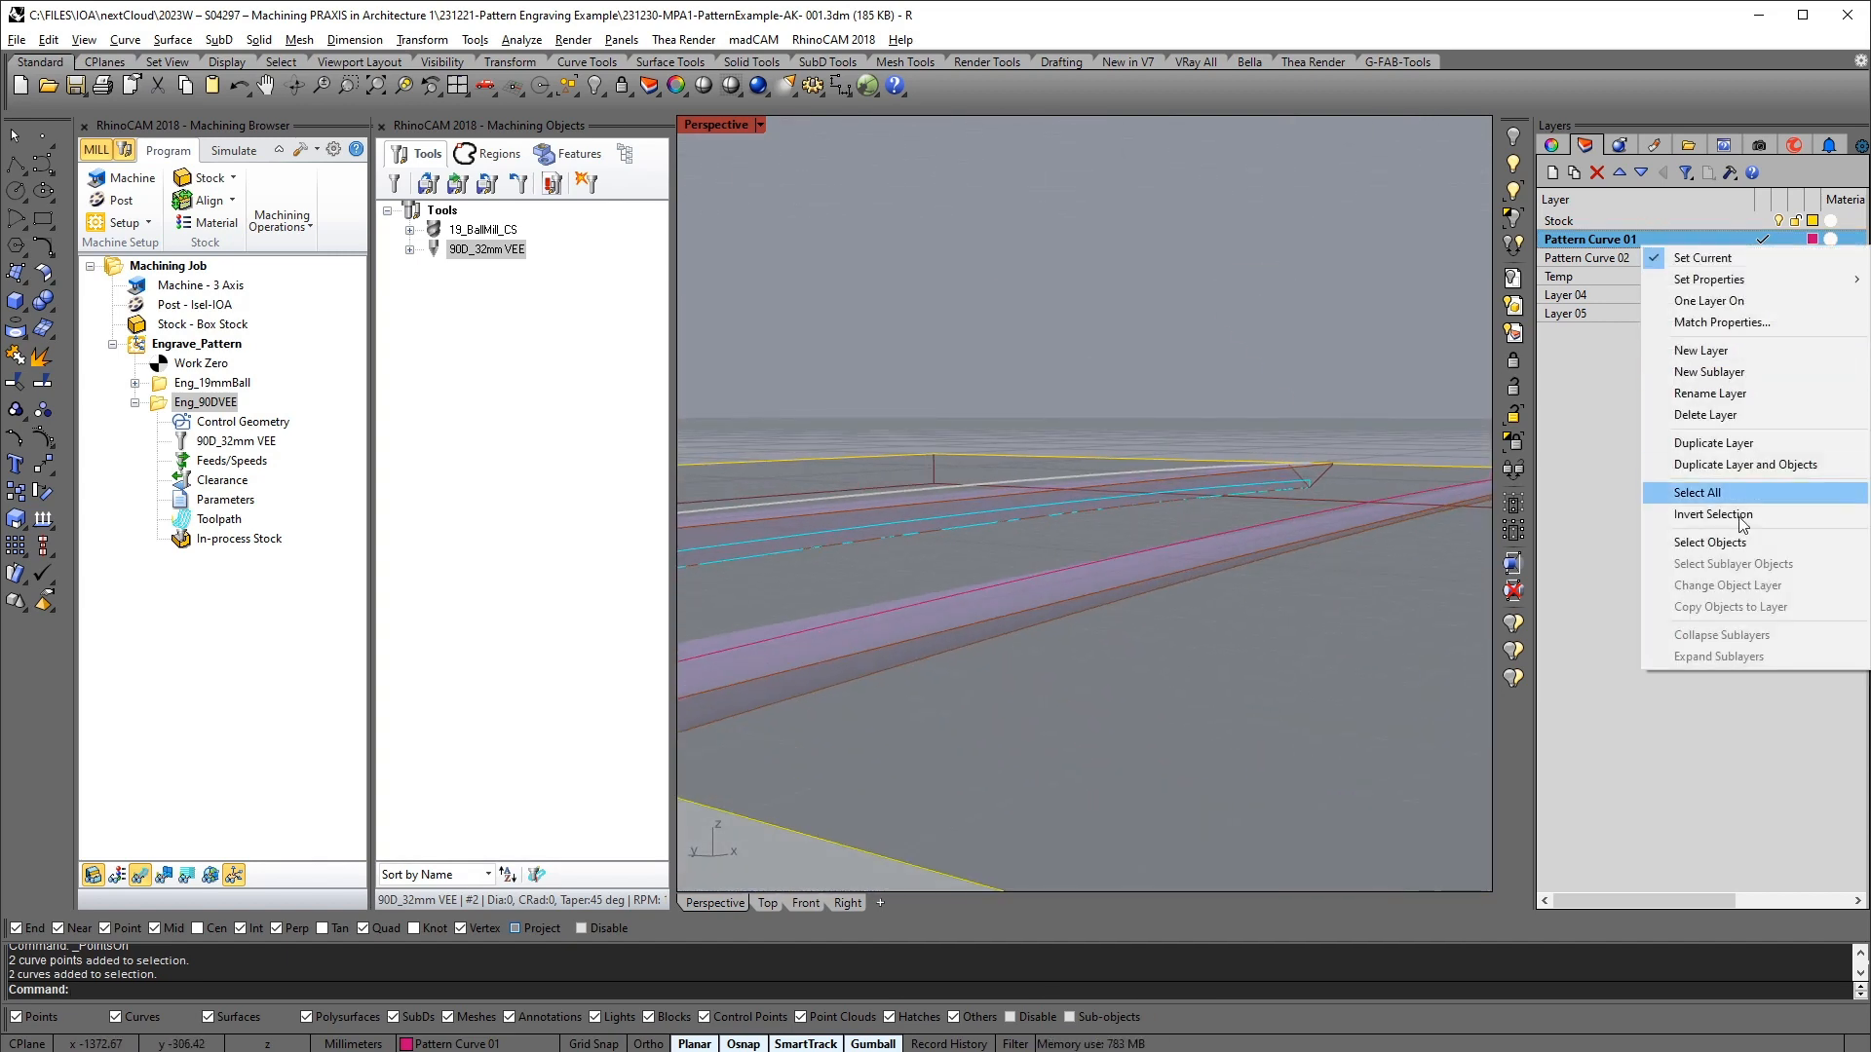
{"action": "left_click", "coordinate": [1717, 490]}
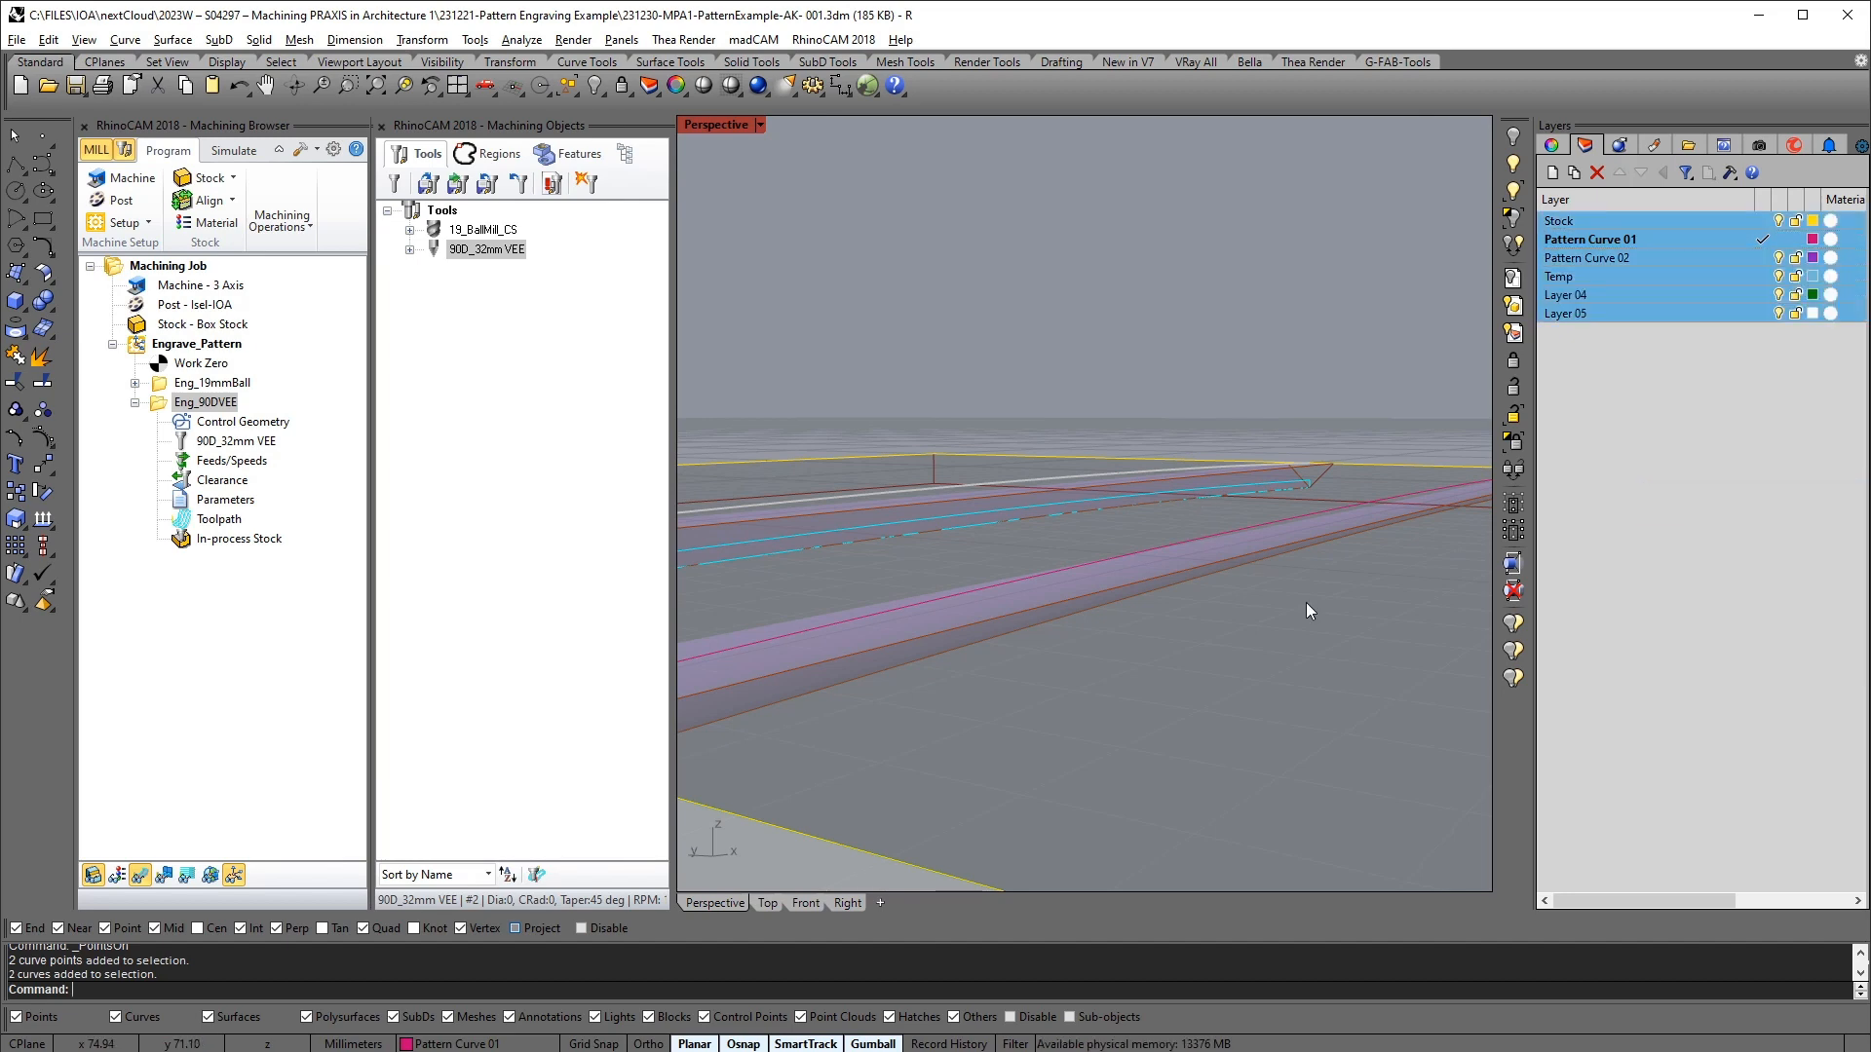
{"action": "right_click_drag", "start_coordinate": [1306, 603], "coordinate": [1381, 325]}
{"action": "left_click", "coordinate": [1692, 331]}
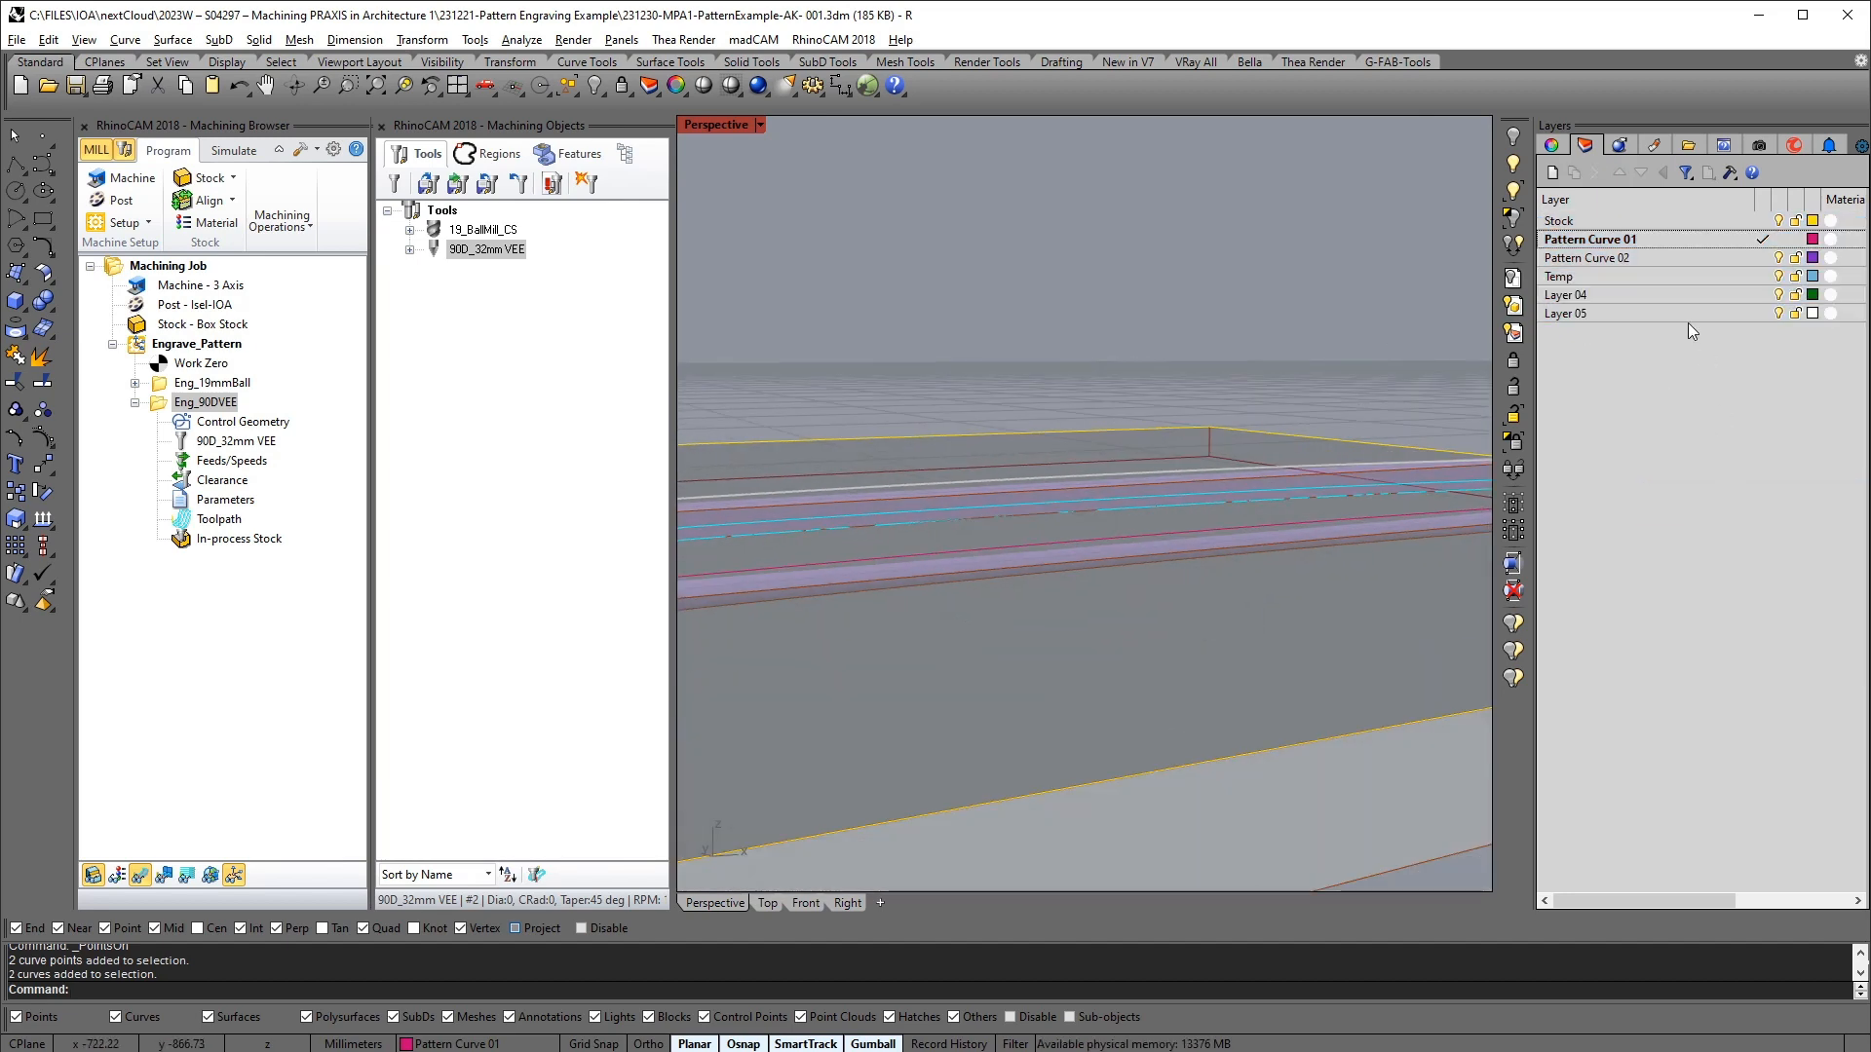
Show the control points of both curves on the Pattern Curve 01 layer and raise their middle points another 5 mm in Z
{"action": "right_click", "coordinate": [1616, 242]}
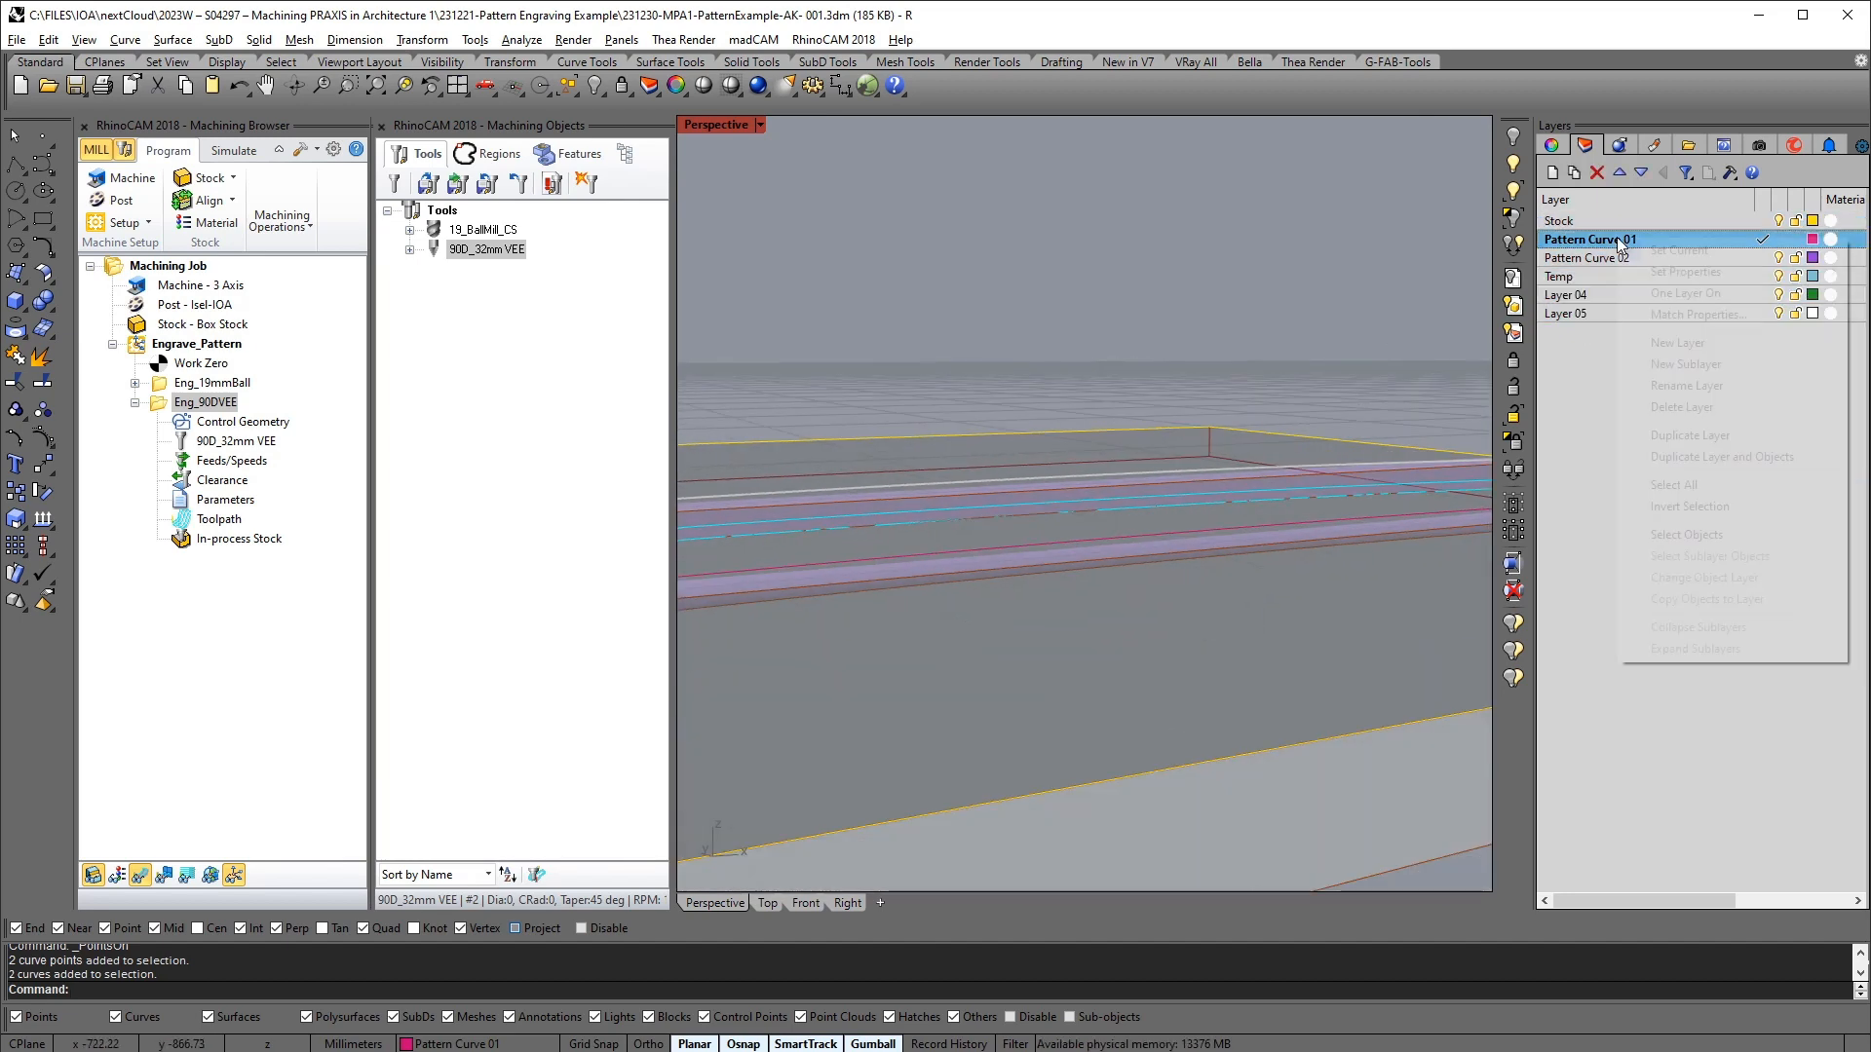
{"action": "left_click", "coordinate": [1712, 536]}
{"action": "right_click_drag", "start_coordinate": [1301, 584], "coordinate": [1159, 585]}
{"action": "key", "text": "F10"}
{"action": "right_click_drag", "start_coordinate": [974, 487], "coordinate": [1011, 434]}
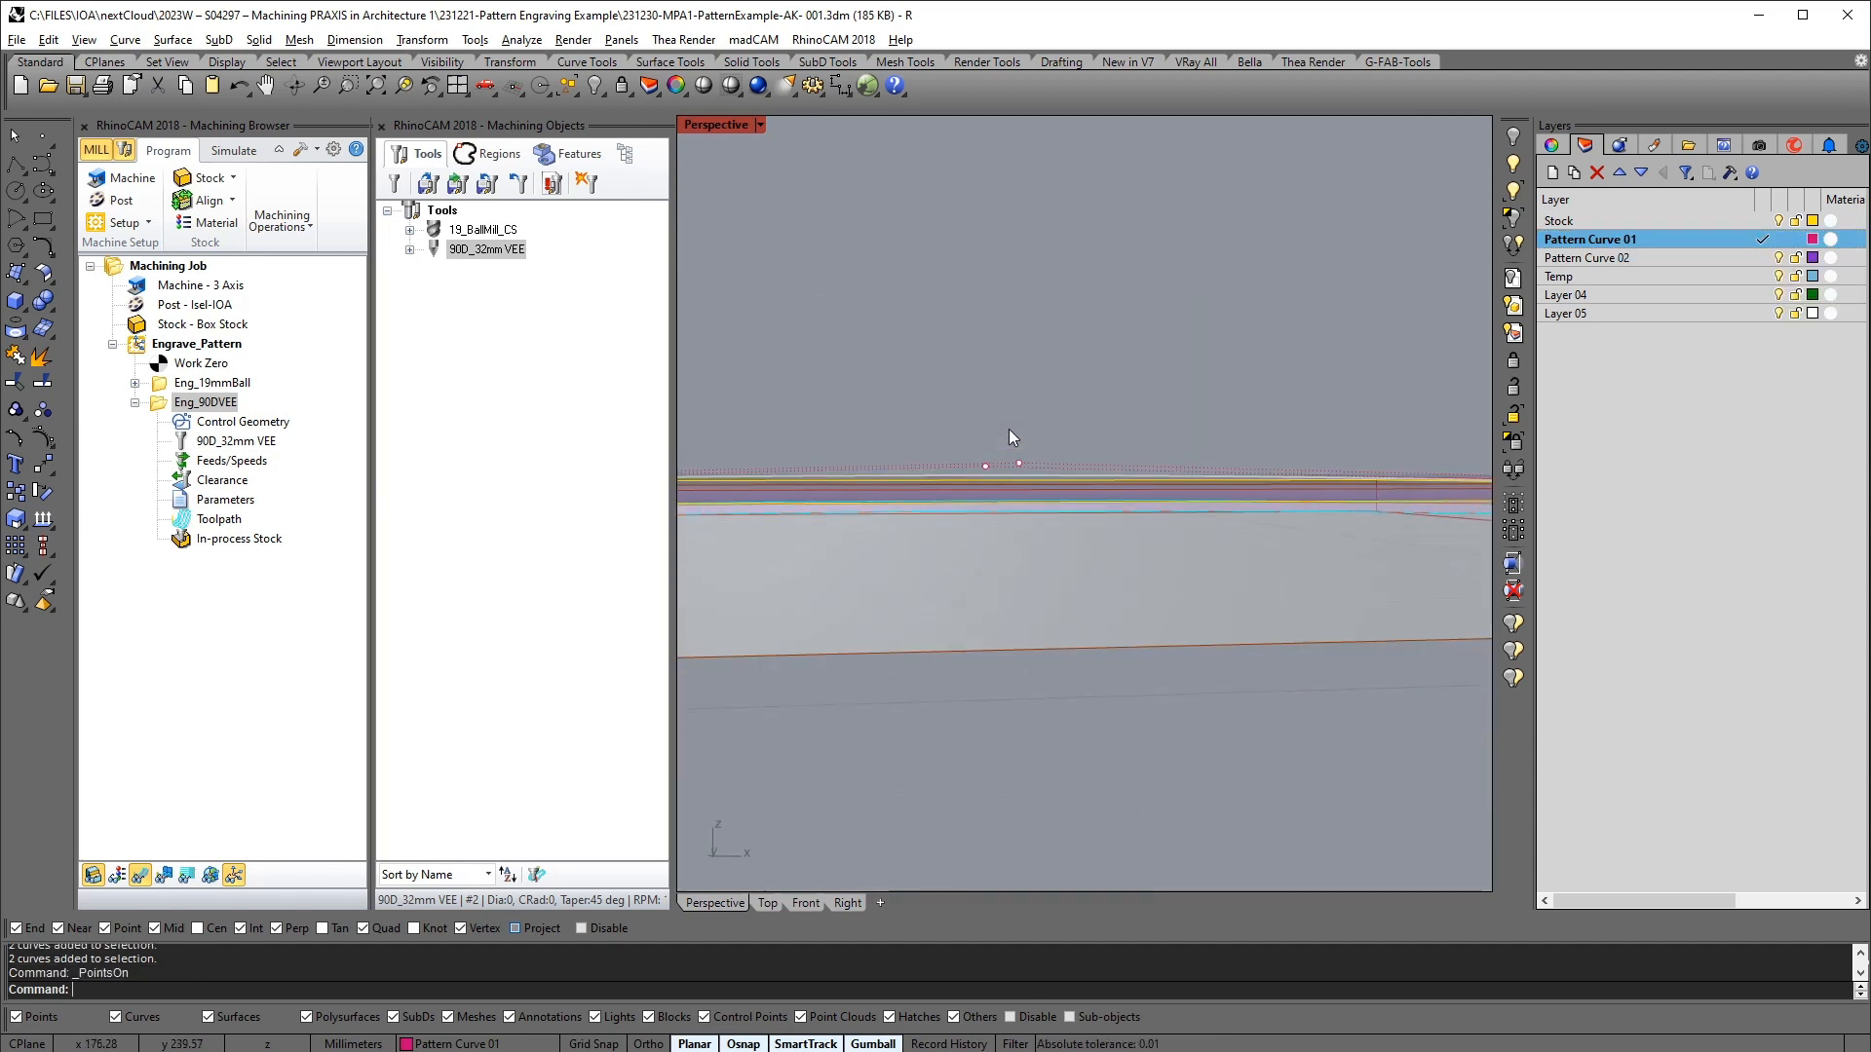
{"action": "left_click_drag", "start_coordinate": [908, 380], "coordinate": [1082, 487]}
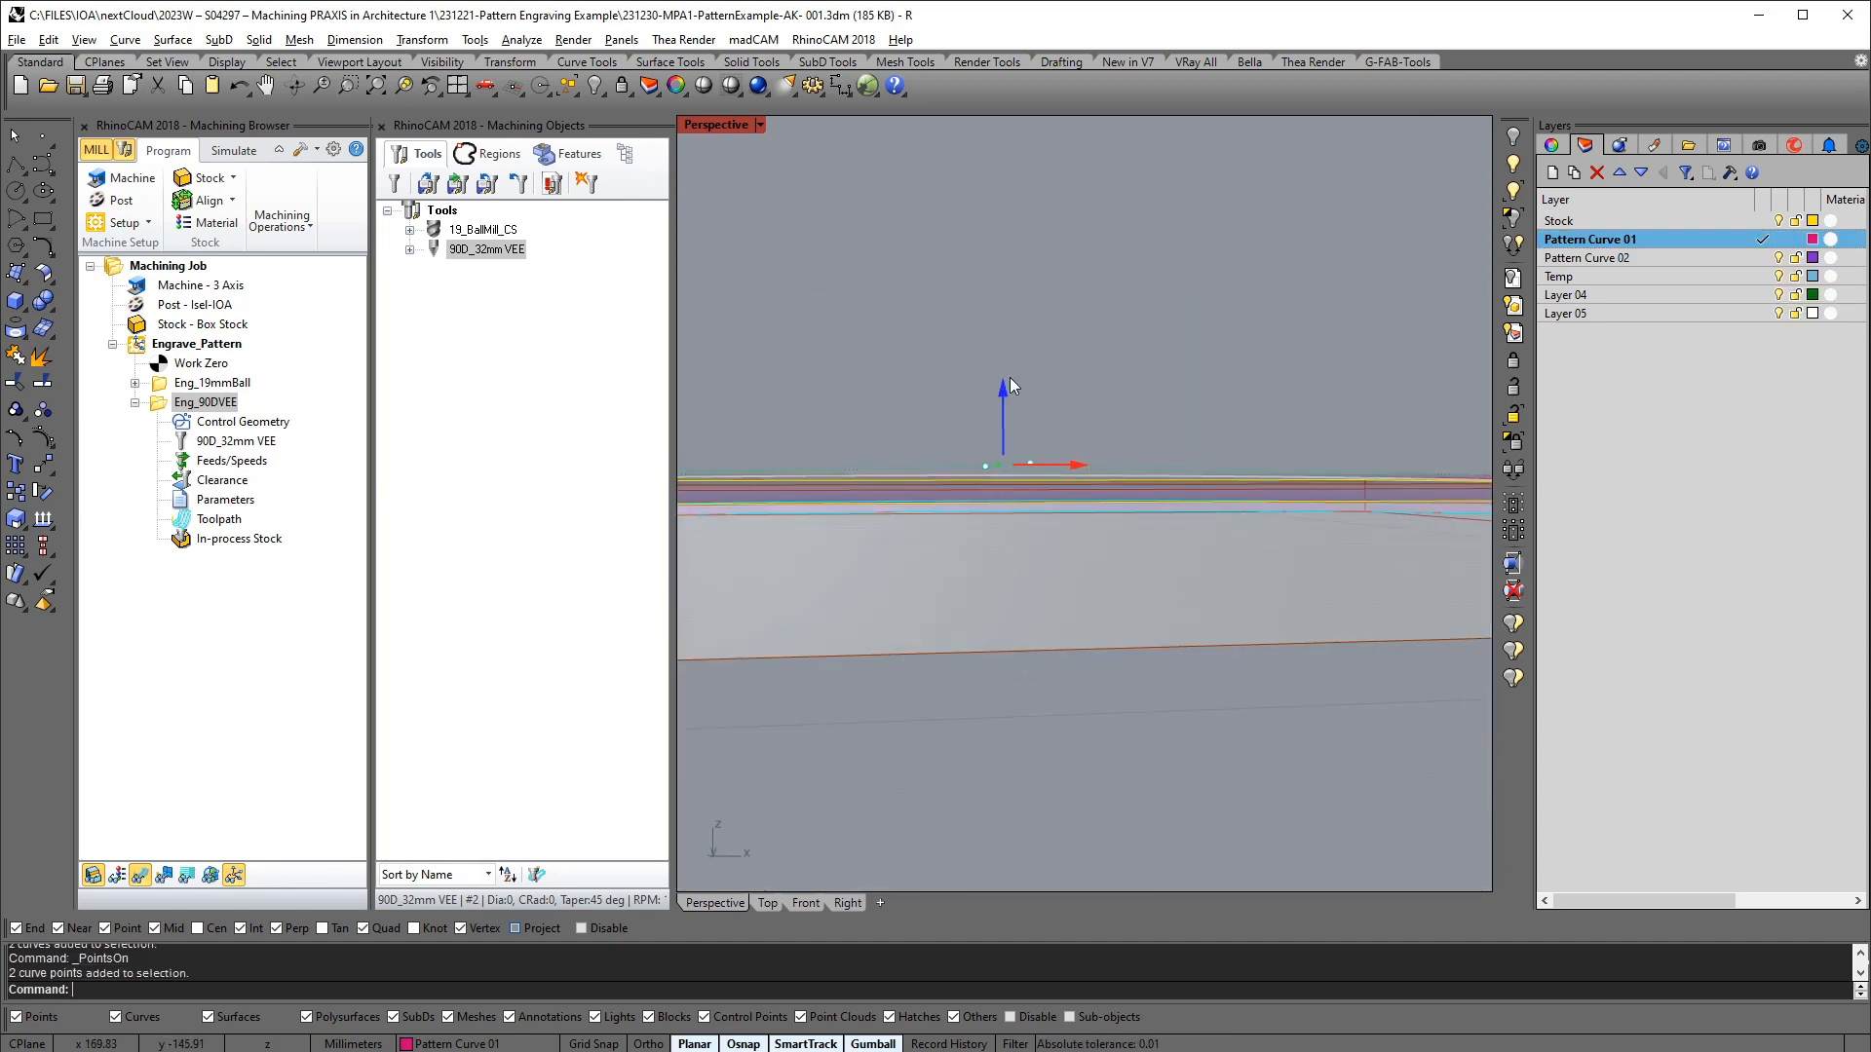
{"action": "left_click", "coordinate": [1006, 386]}
{"action": "type", "text": "5"}
{"action": "key", "text": "Return"}
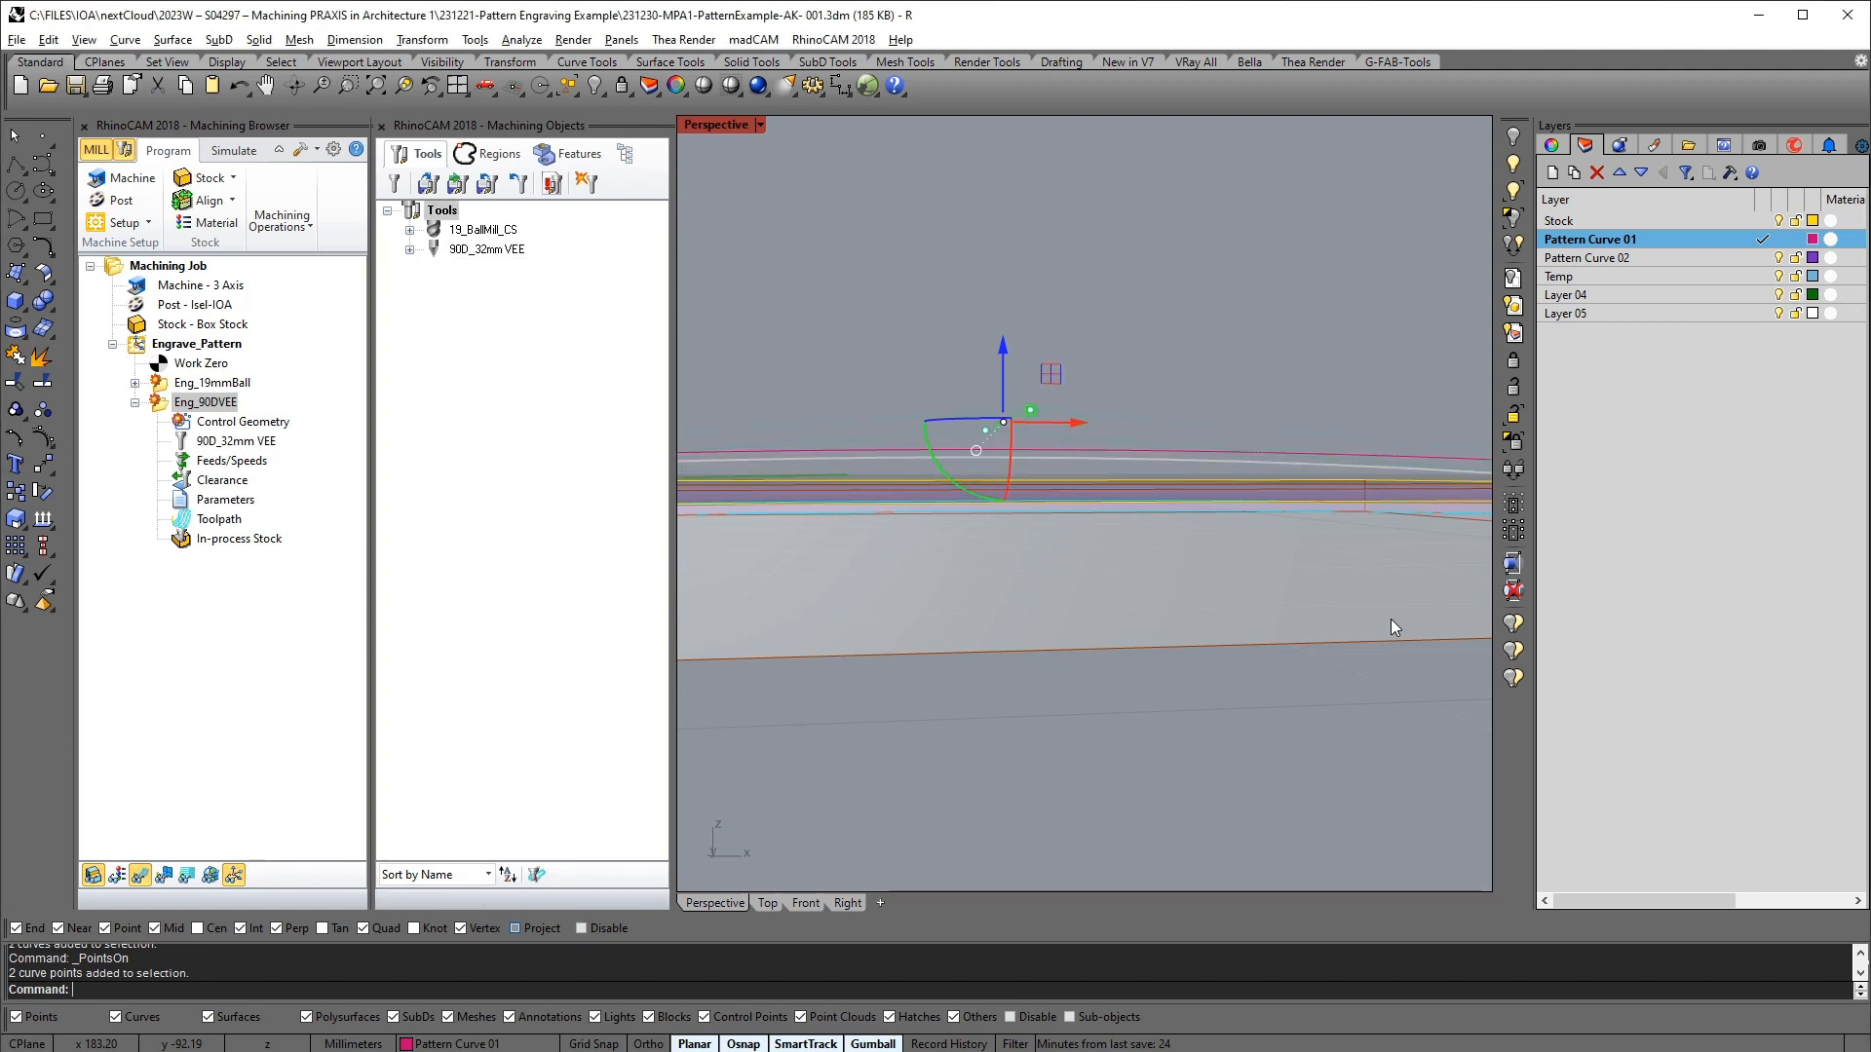
Regenerate the Eng_19mmBall and Eng_90DVEE toolpaths from the raised curves
{"action": "left_click", "coordinate": [177, 385]}
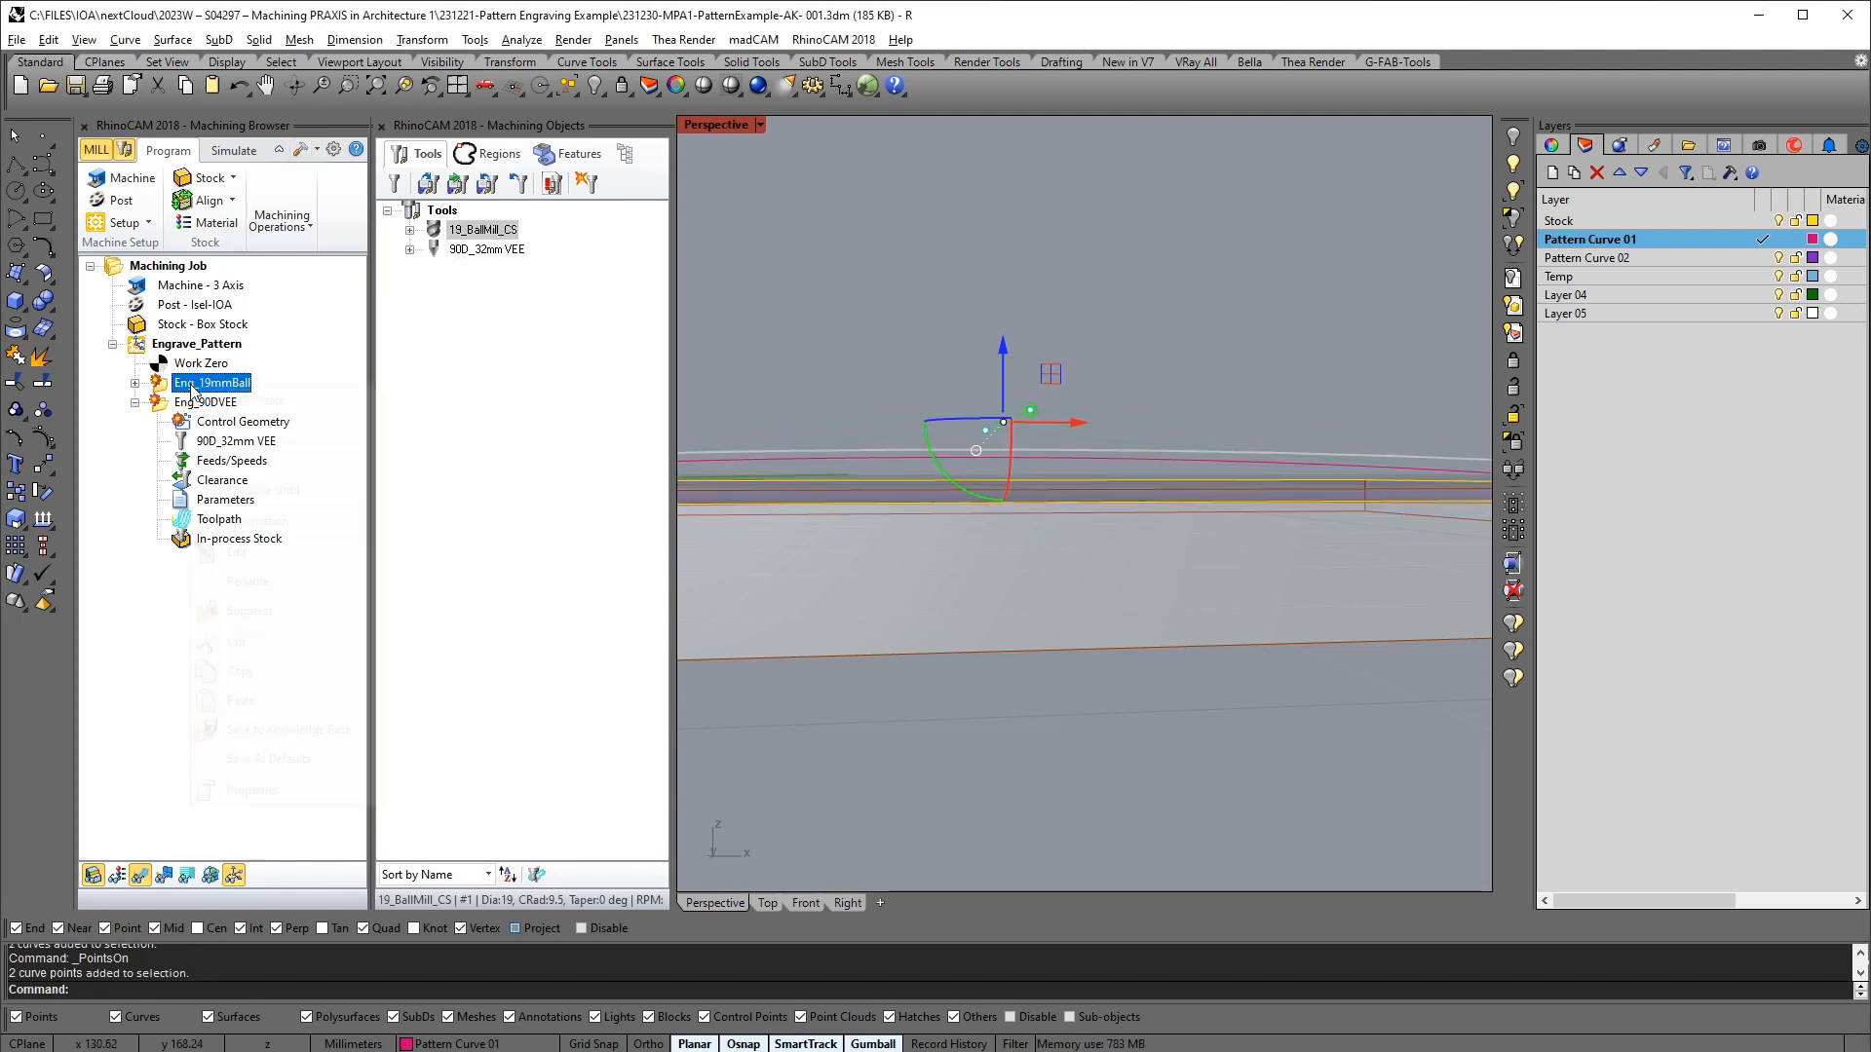
{"action": "right_click", "coordinate": [178, 387]}
{"action": "left_click", "coordinate": [178, 395]}
{"action": "key", "text": "Escape"}
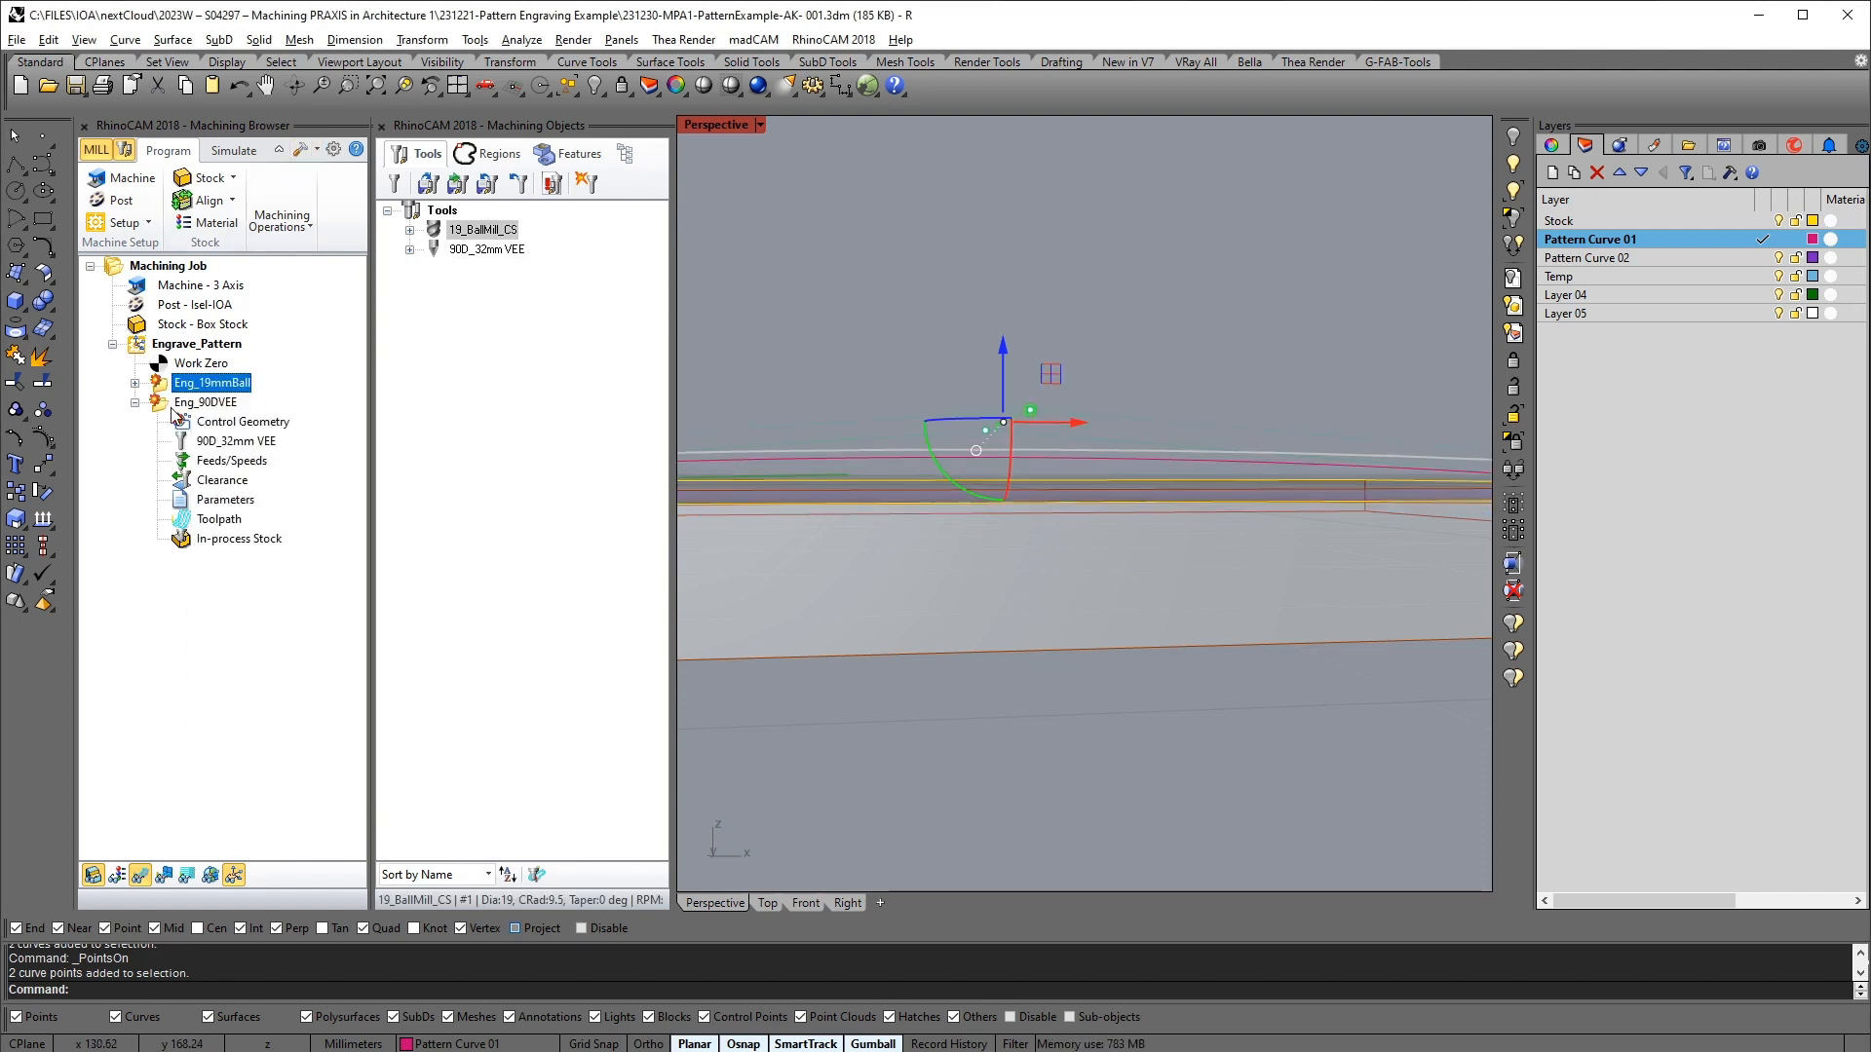
{"action": "left_click", "coordinate": [171, 407], "text": "ctrl"}
{"action": "right_click", "coordinate": [171, 407]}
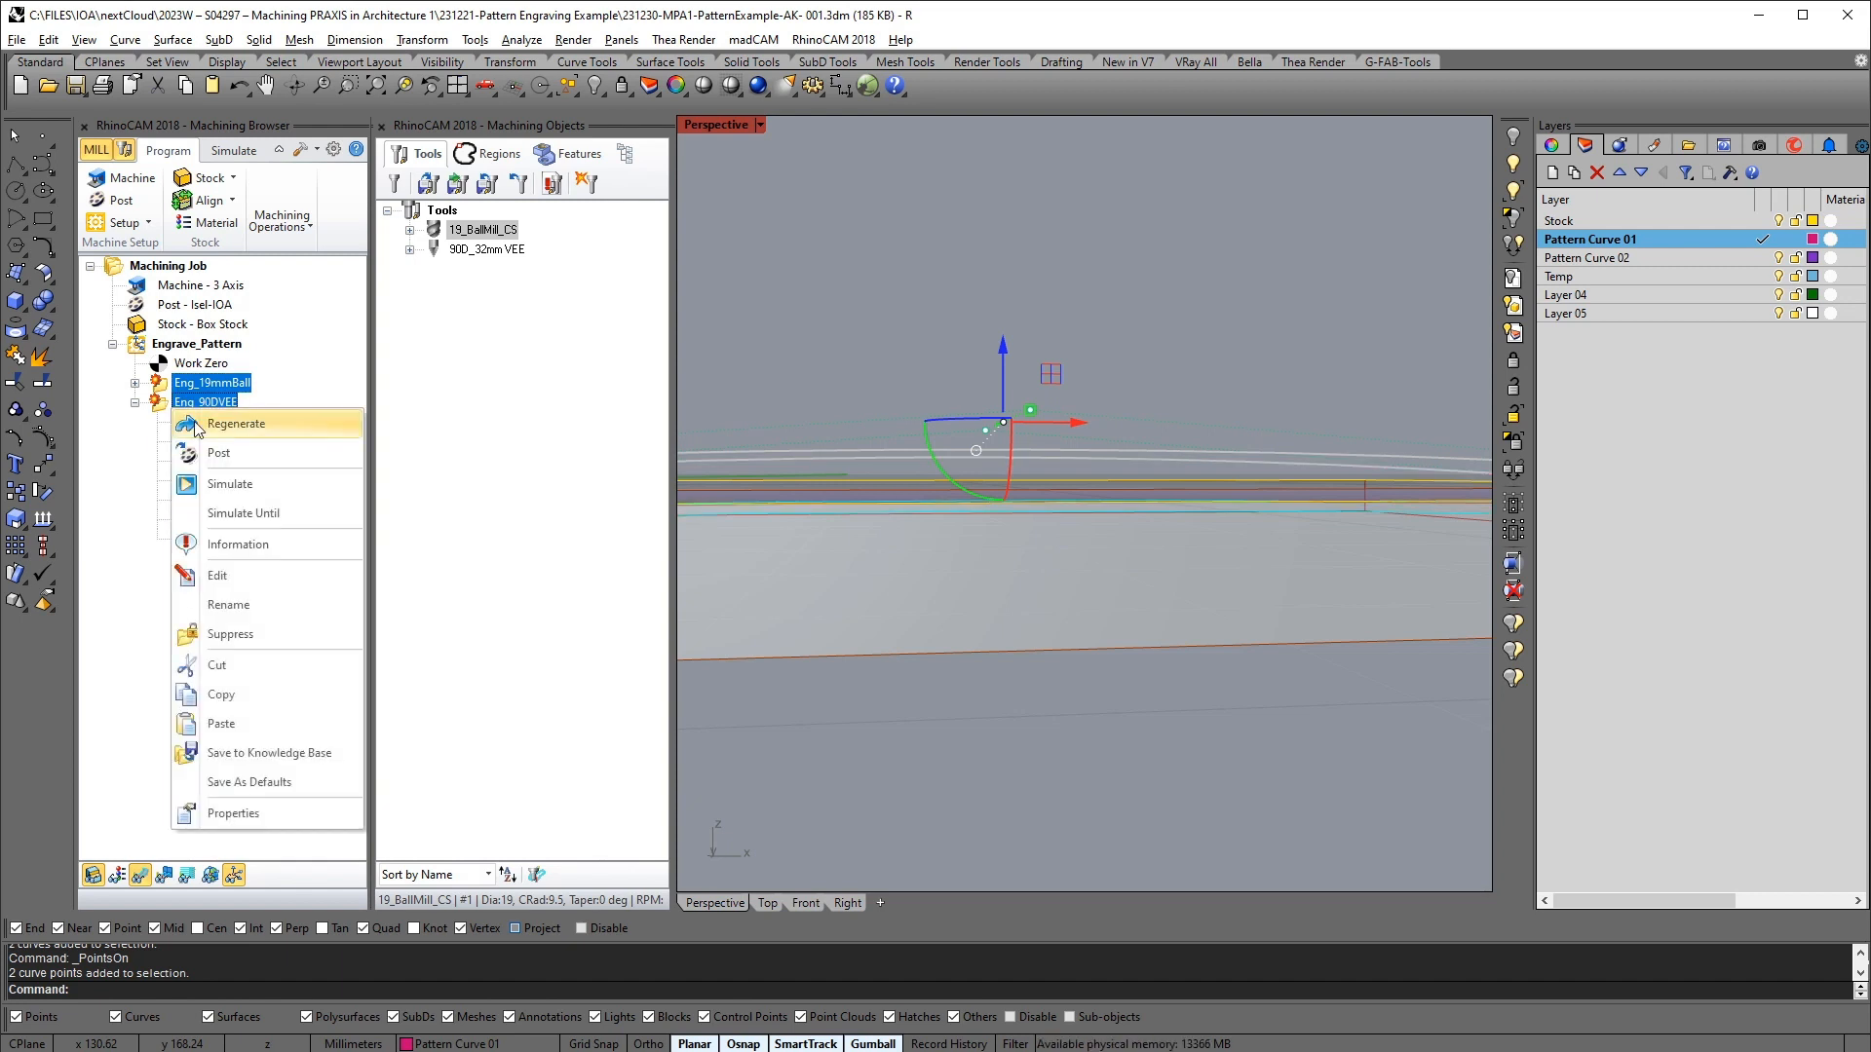
{"action": "left_click", "coordinate": [226, 424]}
Play the material-removal simulation of both engraving operations while watching the cutters follow the raised curves
{"action": "left_click", "coordinate": [248, 146]}
{"action": "left_click", "coordinate": [233, 220]}
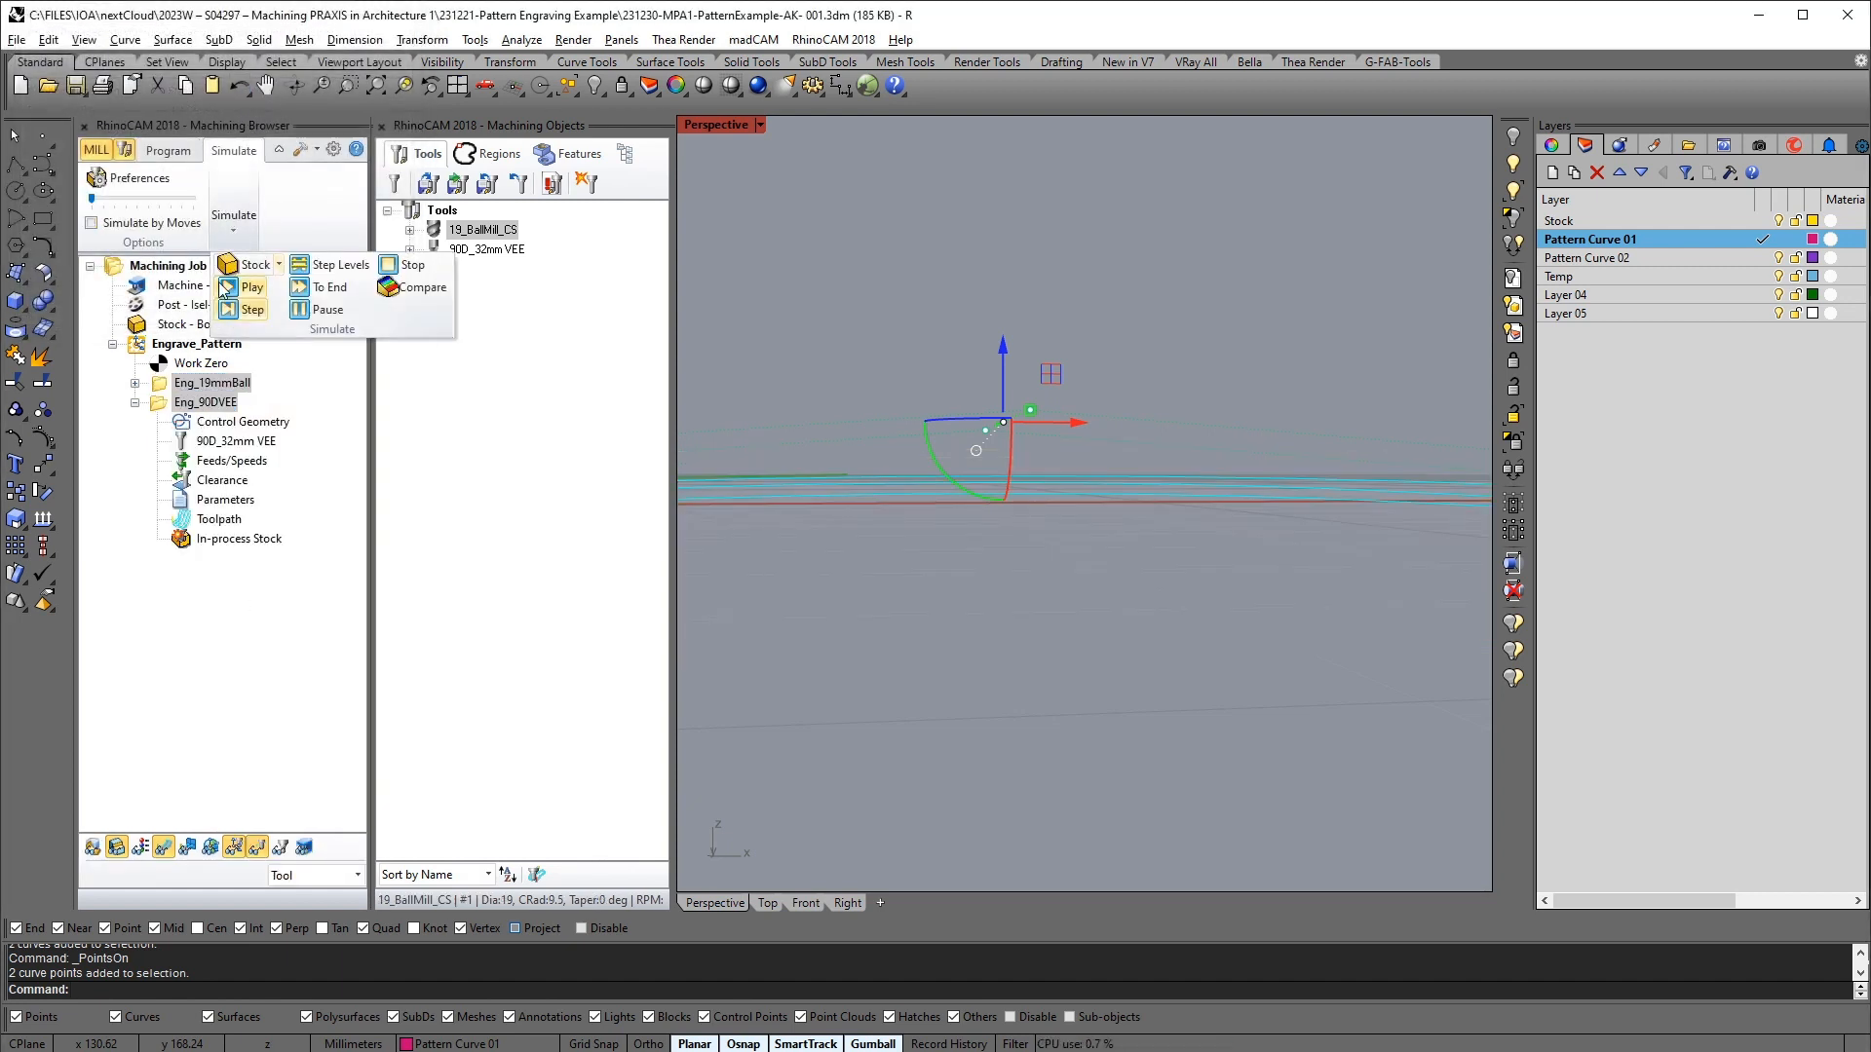
{"action": "left_click", "coordinate": [248, 288]}
{"action": "left_click", "coordinate": [1241, 275]}
{"action": "right_click_drag", "start_coordinate": [1241, 275], "coordinate": [1300, 543]}
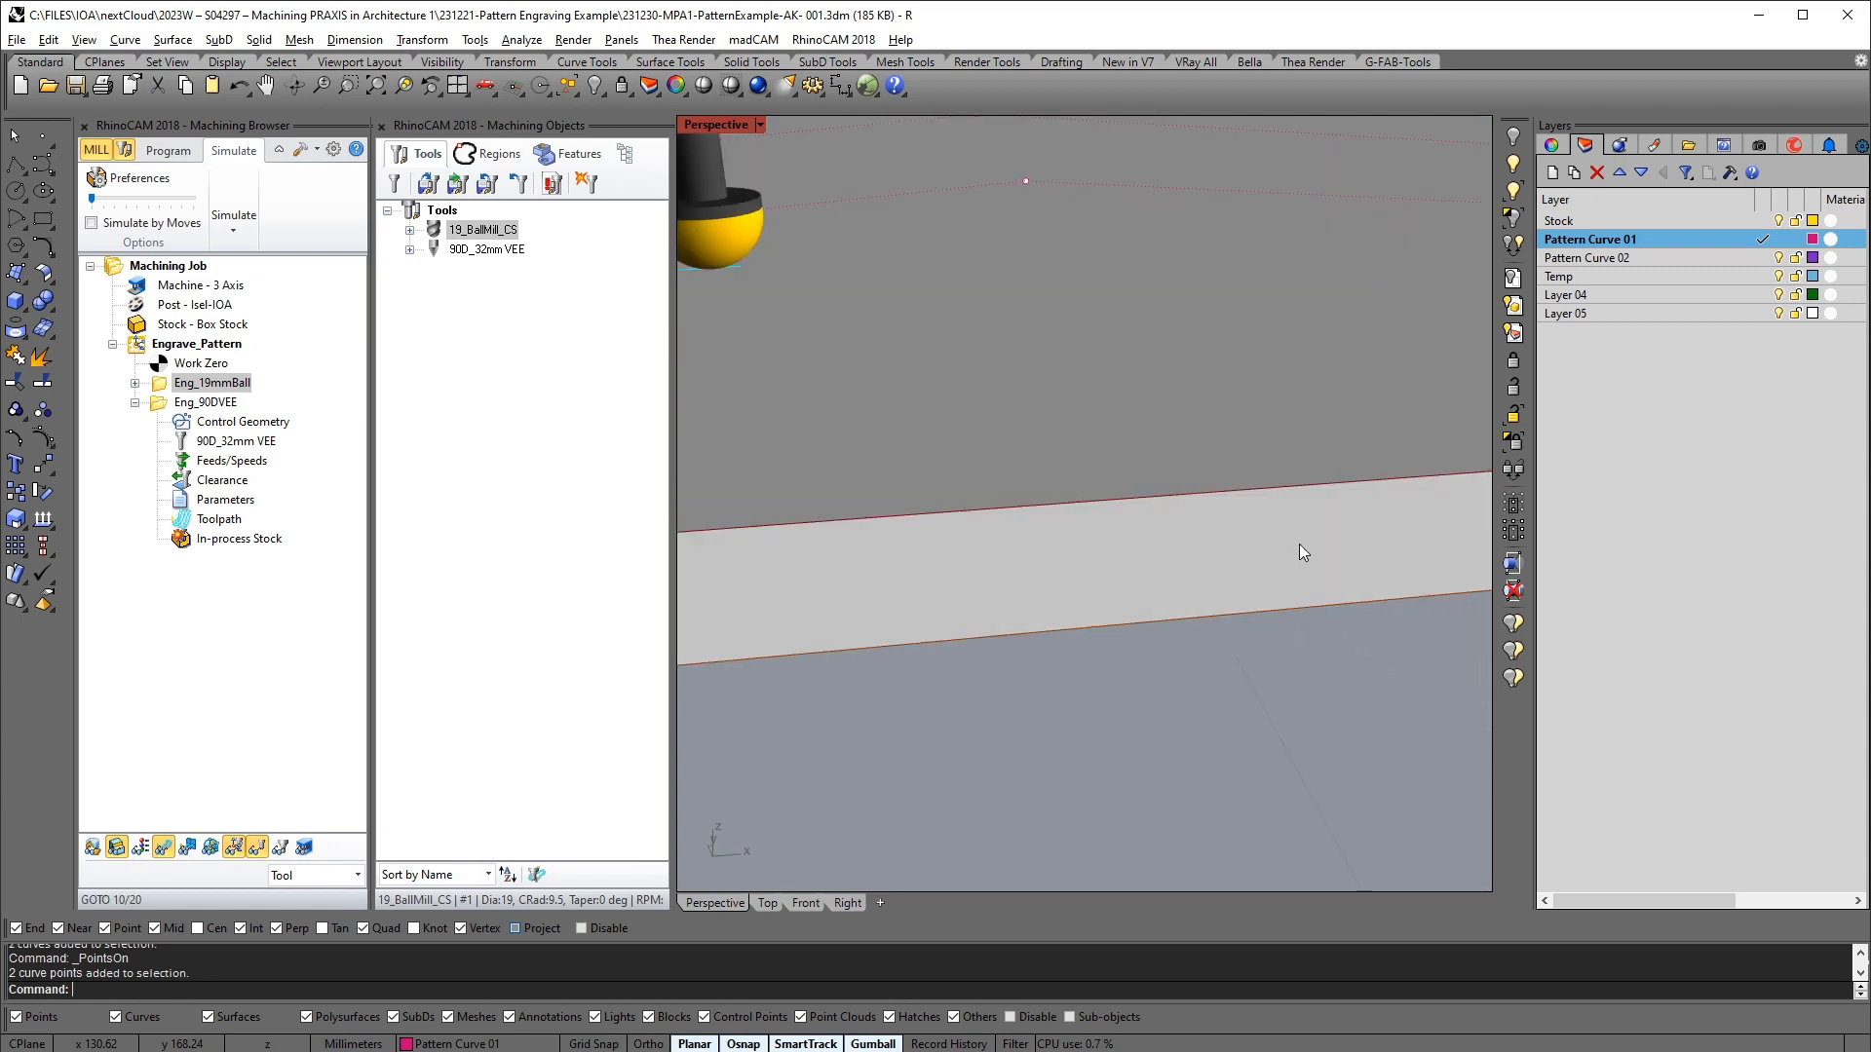
{"action": "scroll", "coordinate": [1300, 548], "scroll_direction": "down", "scroll_amount": 3}
{"action": "right_click_drag", "start_coordinate": [1179, 530], "coordinate": [1335, 575]}
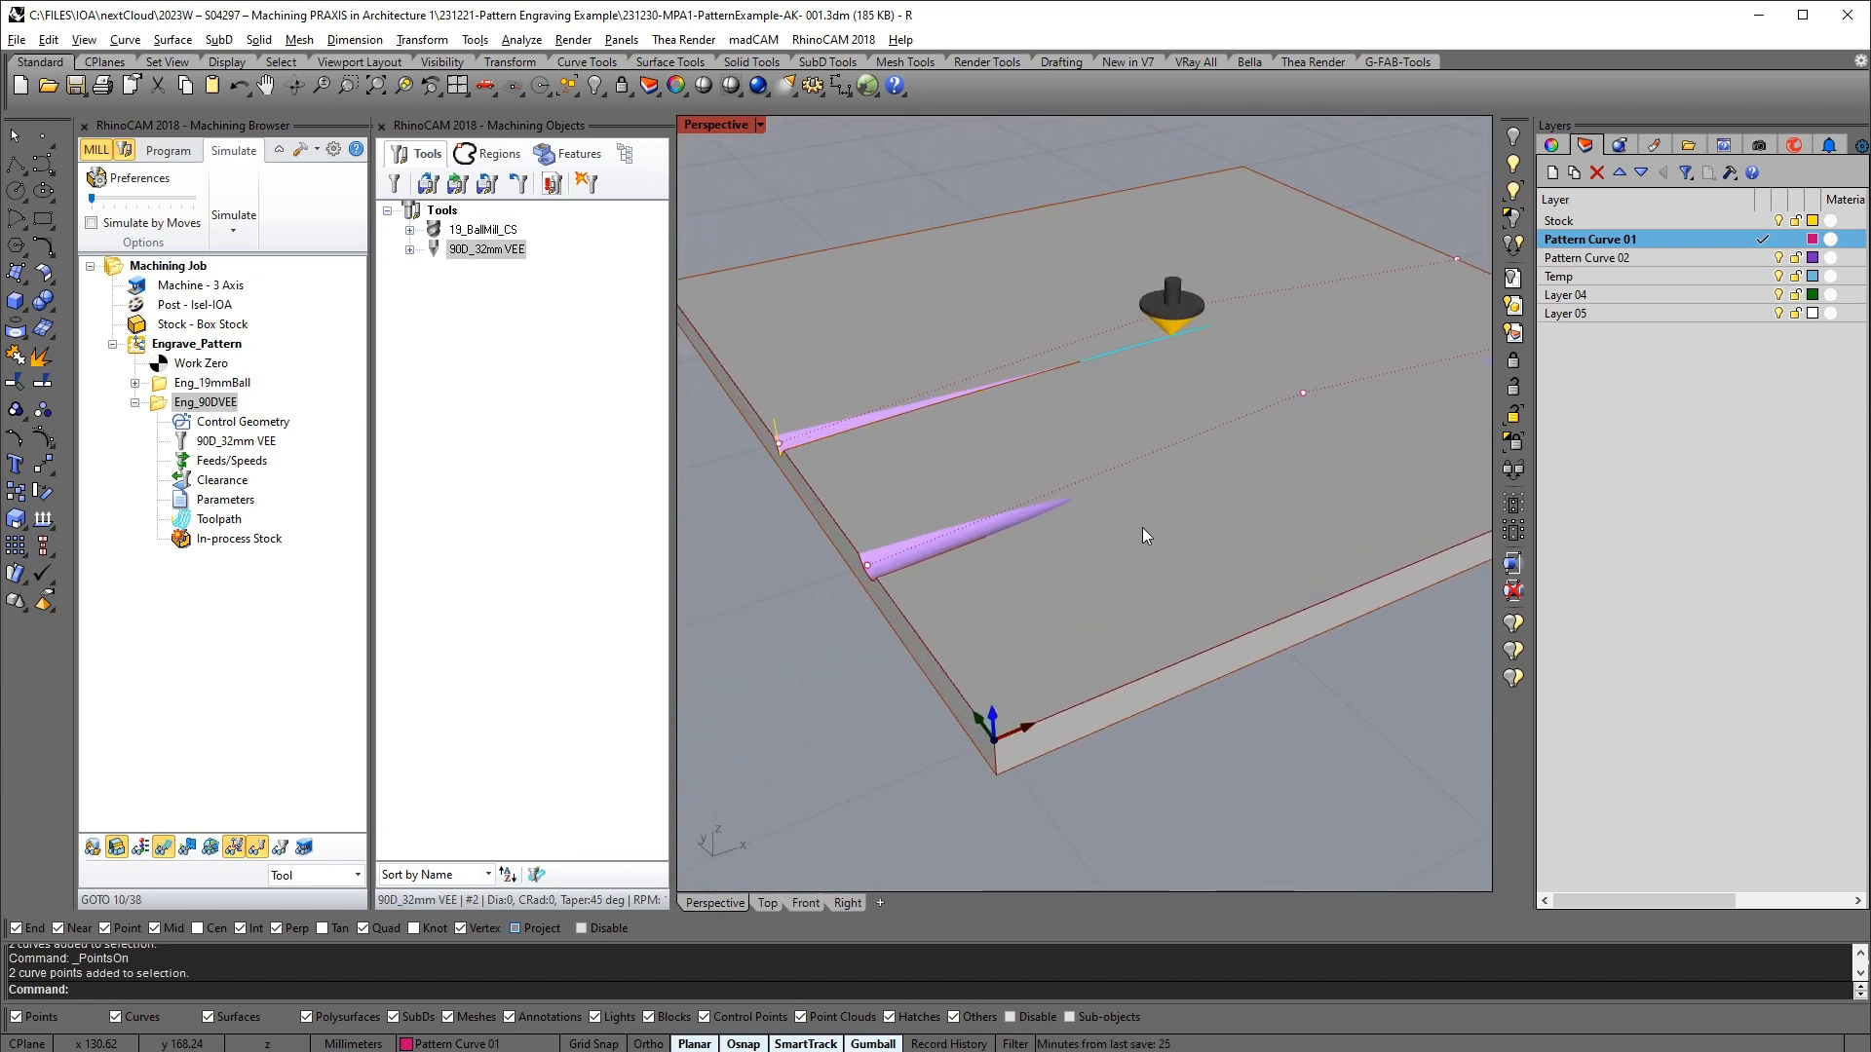
{"action": "right_click_drag", "start_coordinate": [1057, 487], "coordinate": [1126, 520]}
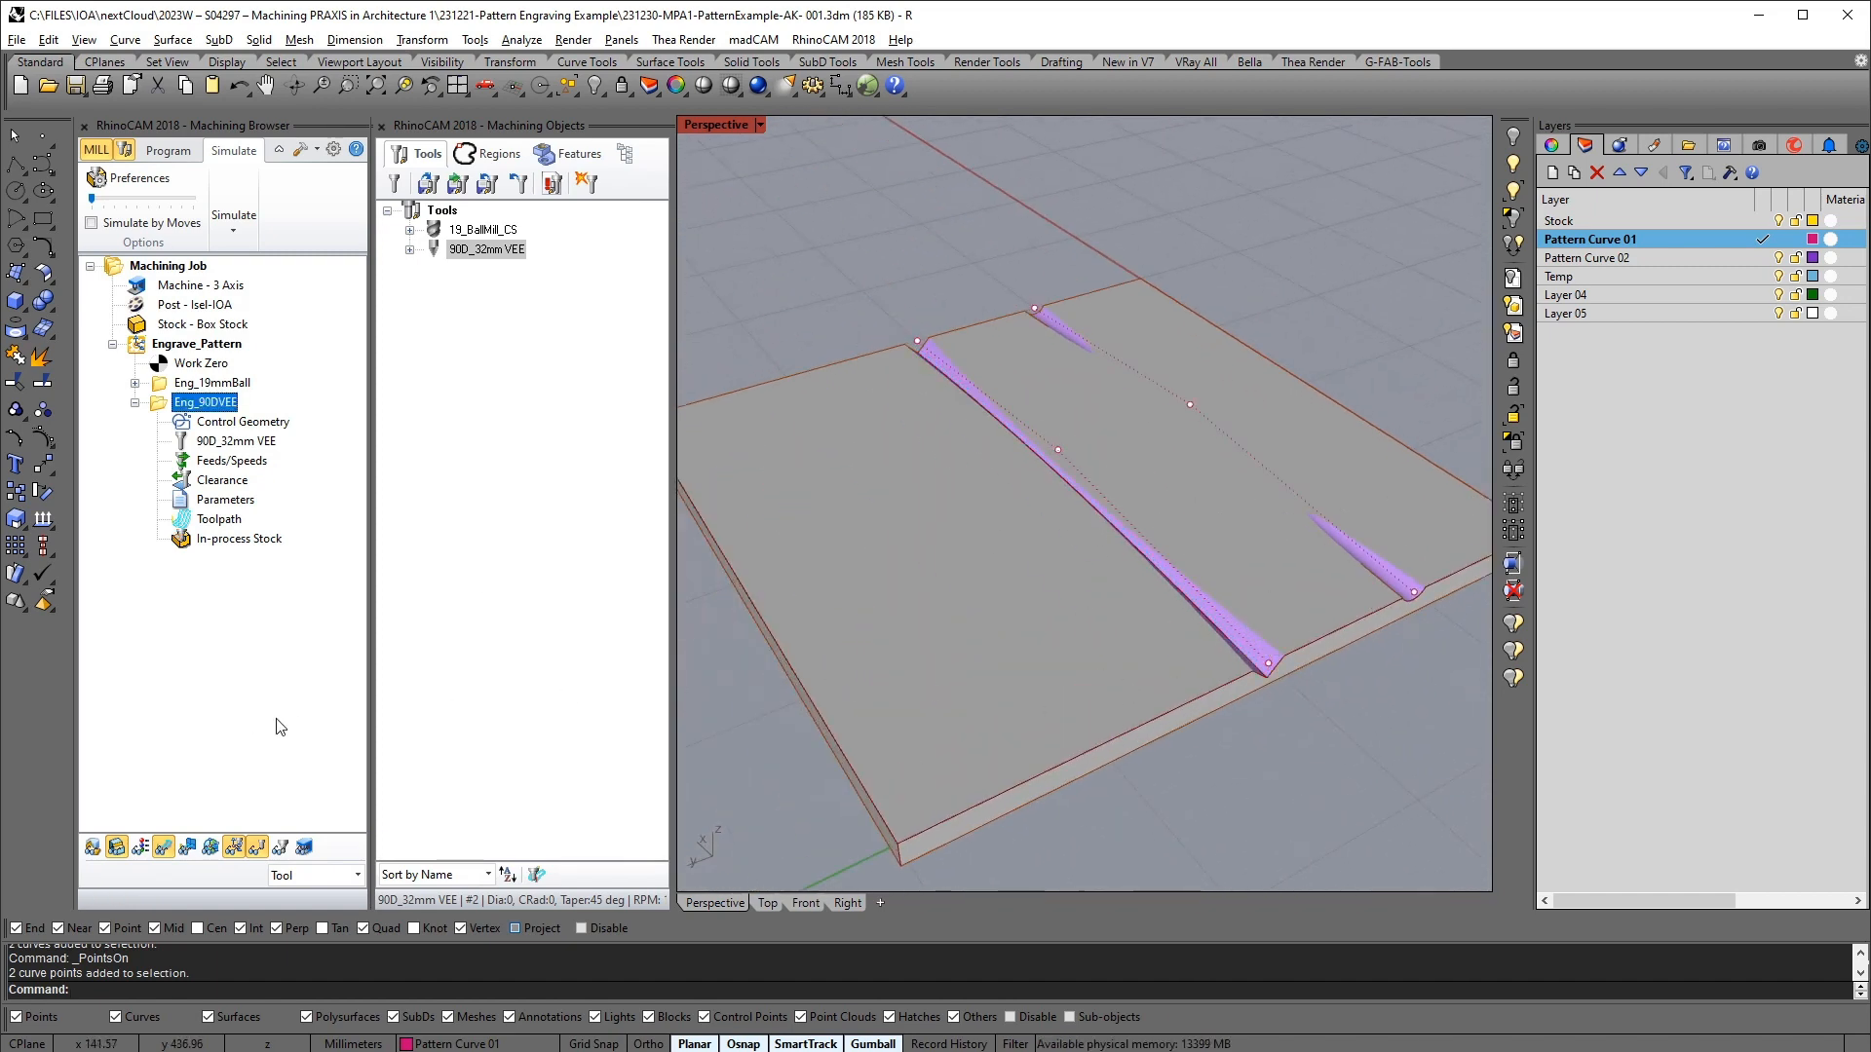
Examine the ends and middle sections of the simulated ball-mill and vee grooves from several angles
{"action": "right_click_drag", "start_coordinate": [1258, 277], "coordinate": [1348, 594]}
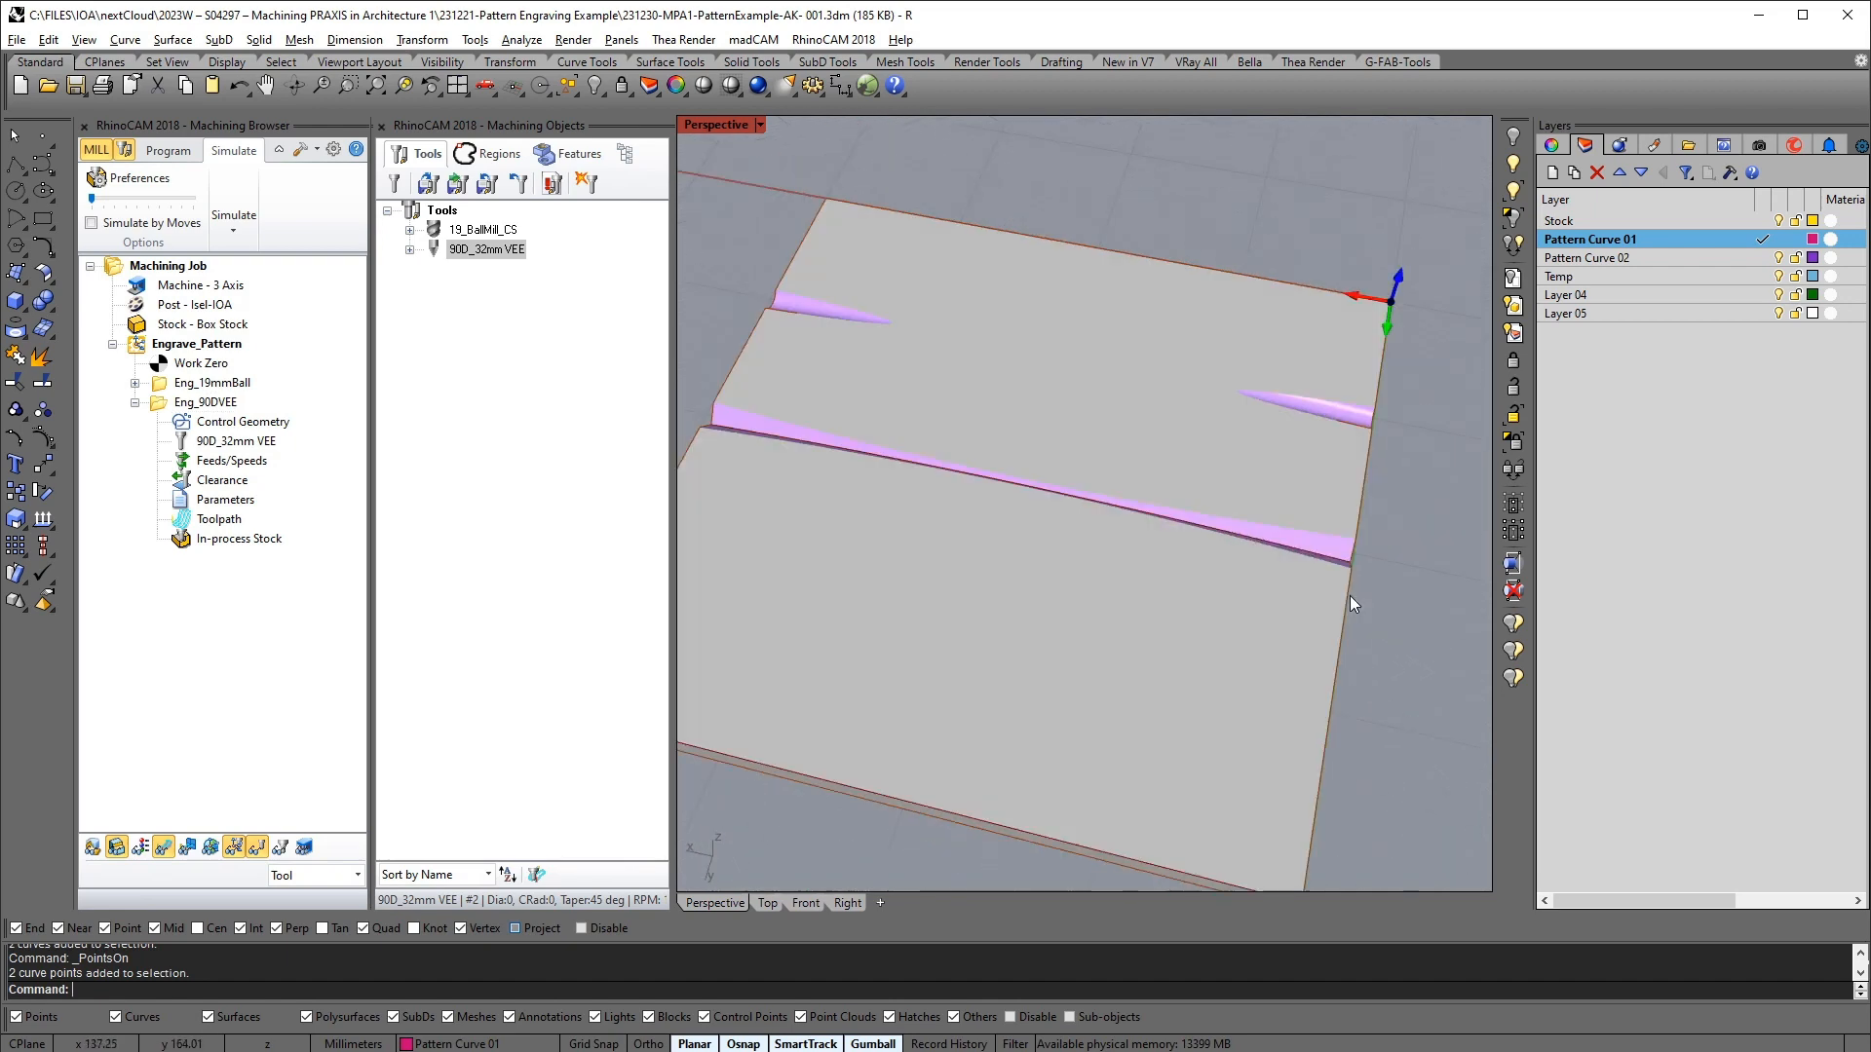
{"action": "scroll", "coordinate": [1119, 541], "scroll_direction": "up", "scroll_amount": 5}
{"action": "right_click_drag", "start_coordinate": [1119, 540], "coordinate": [1067, 610]}
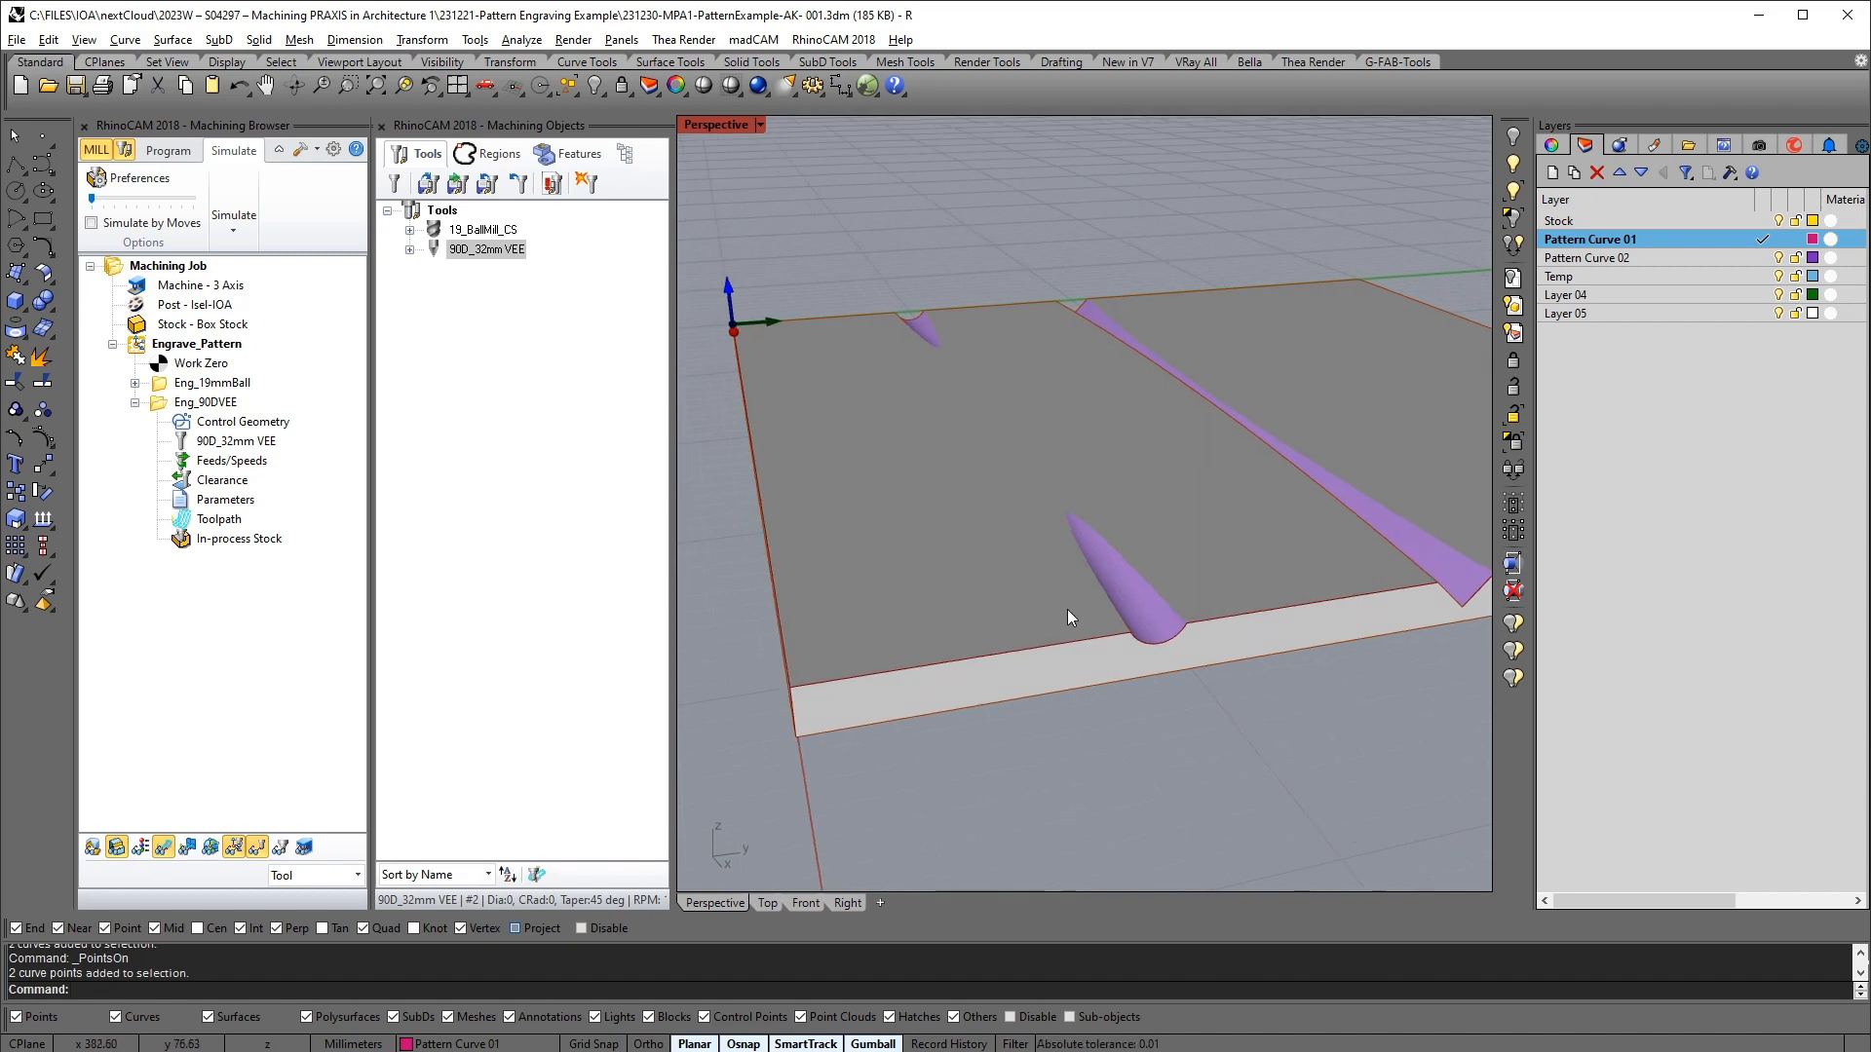
{"action": "right_click_drag", "start_coordinate": [1074, 464], "coordinate": [1009, 657]}
{"action": "scroll", "coordinate": [1120, 542], "scroll_direction": "up", "scroll_amount": 5}
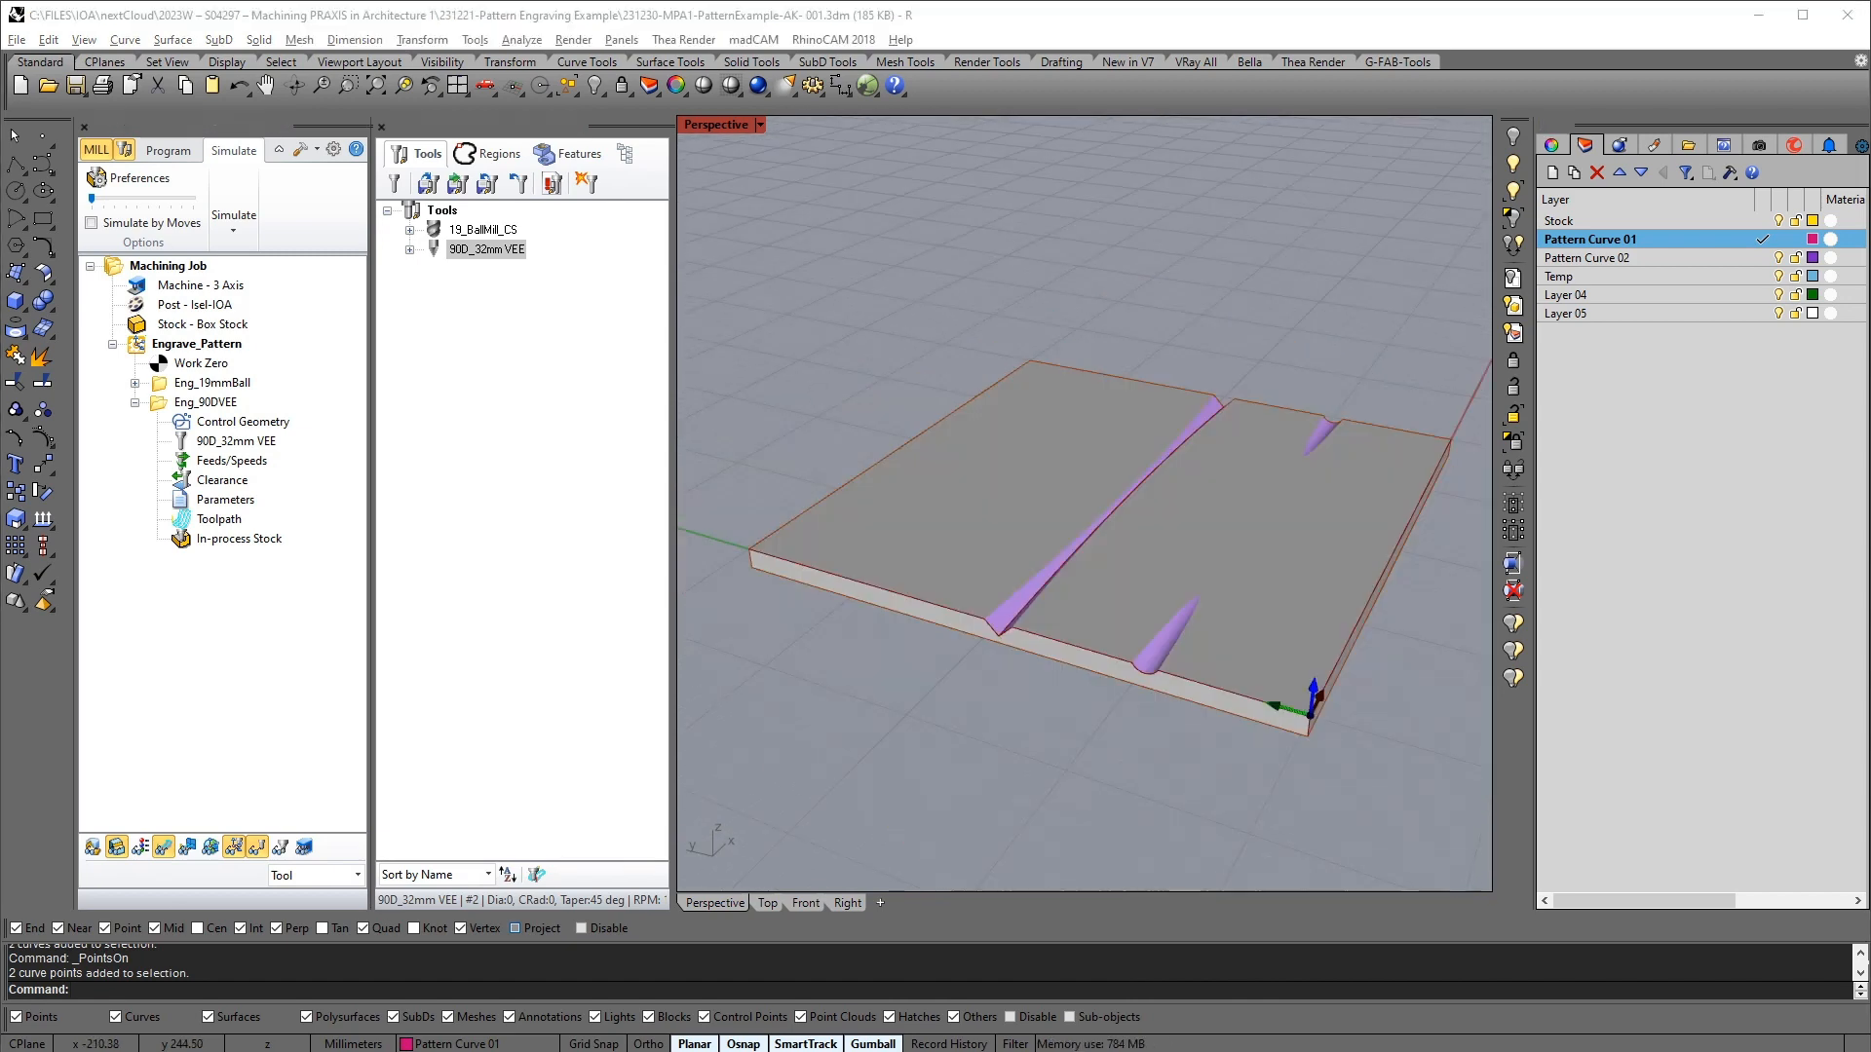
{"action": "right_click_drag", "start_coordinate": [1189, 644], "coordinate": [704, 606]}
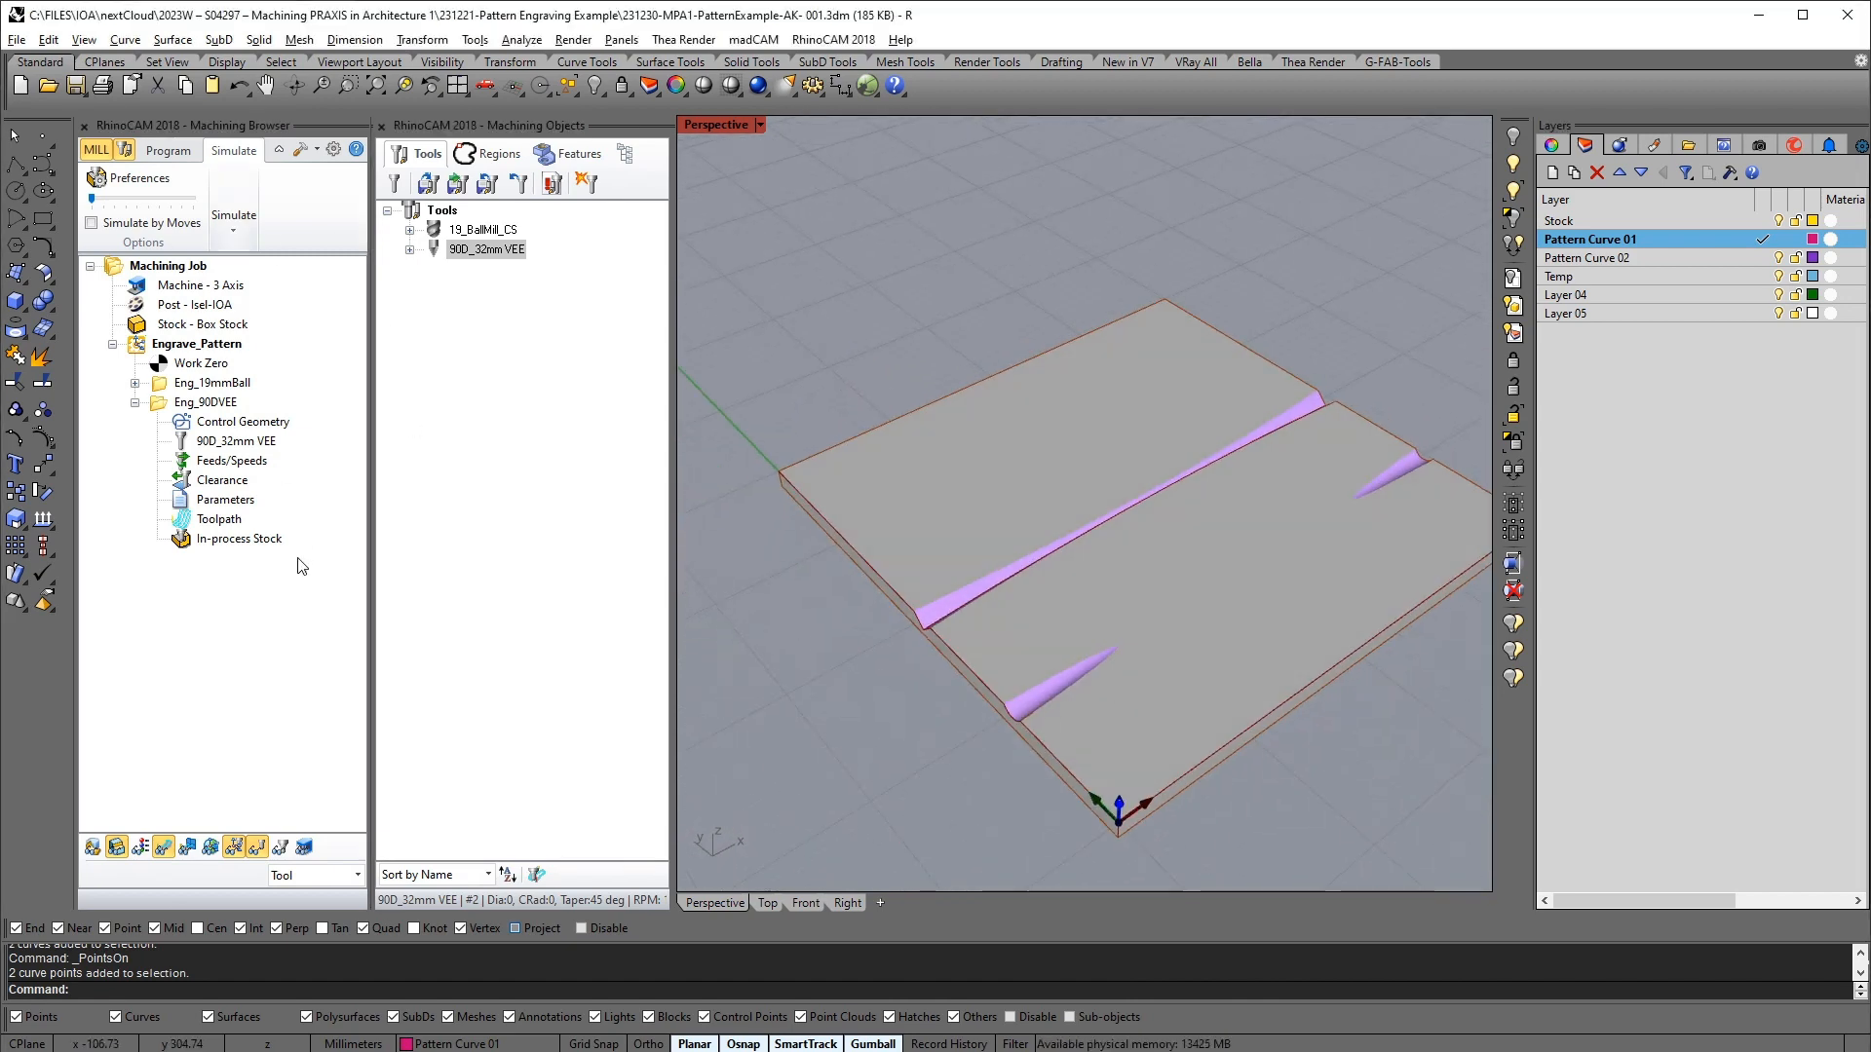
Move Eng_90DVEE ahead of Eng_19mmBall in the Engrave_Pattern setup and check the contents of Eng_19mmBall
{"action": "left_click", "coordinate": [156, 404]}
{"action": "left_click_drag", "start_coordinate": [156, 403], "coordinate": [159, 382]}
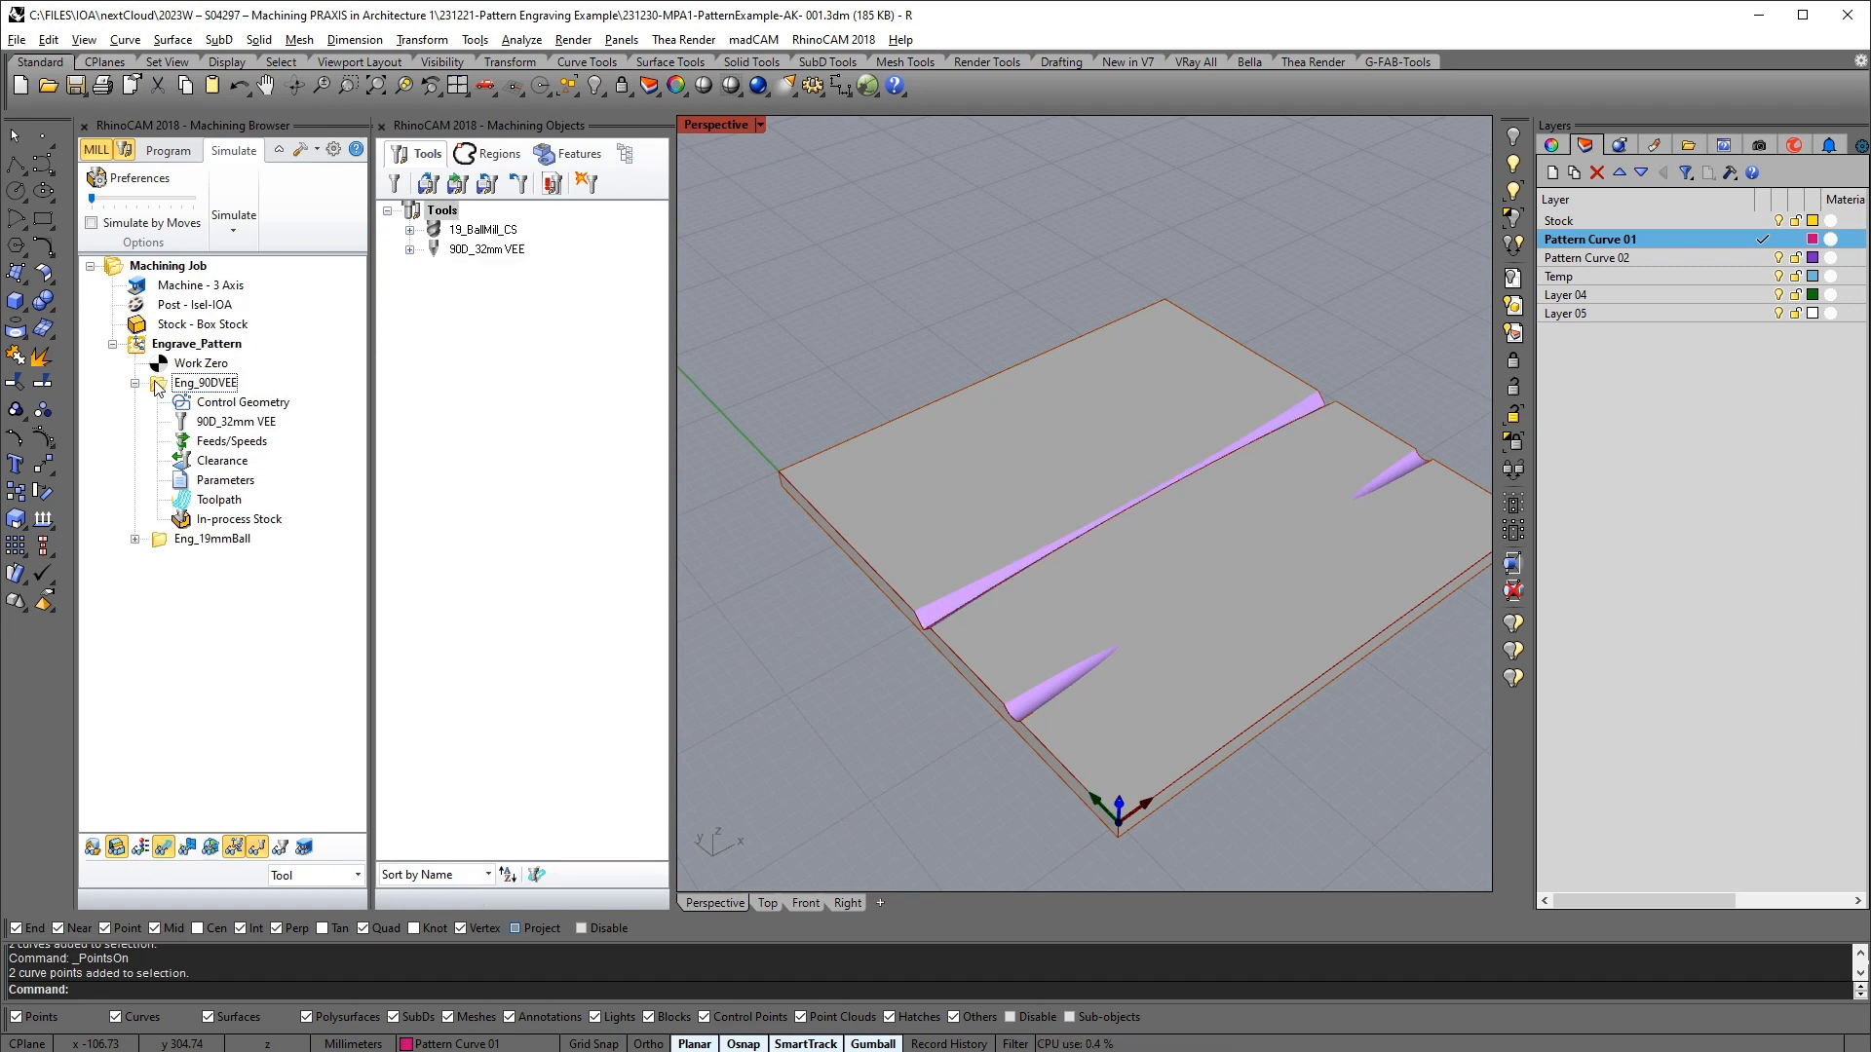
{"action": "left_click", "coordinate": [134, 539]}
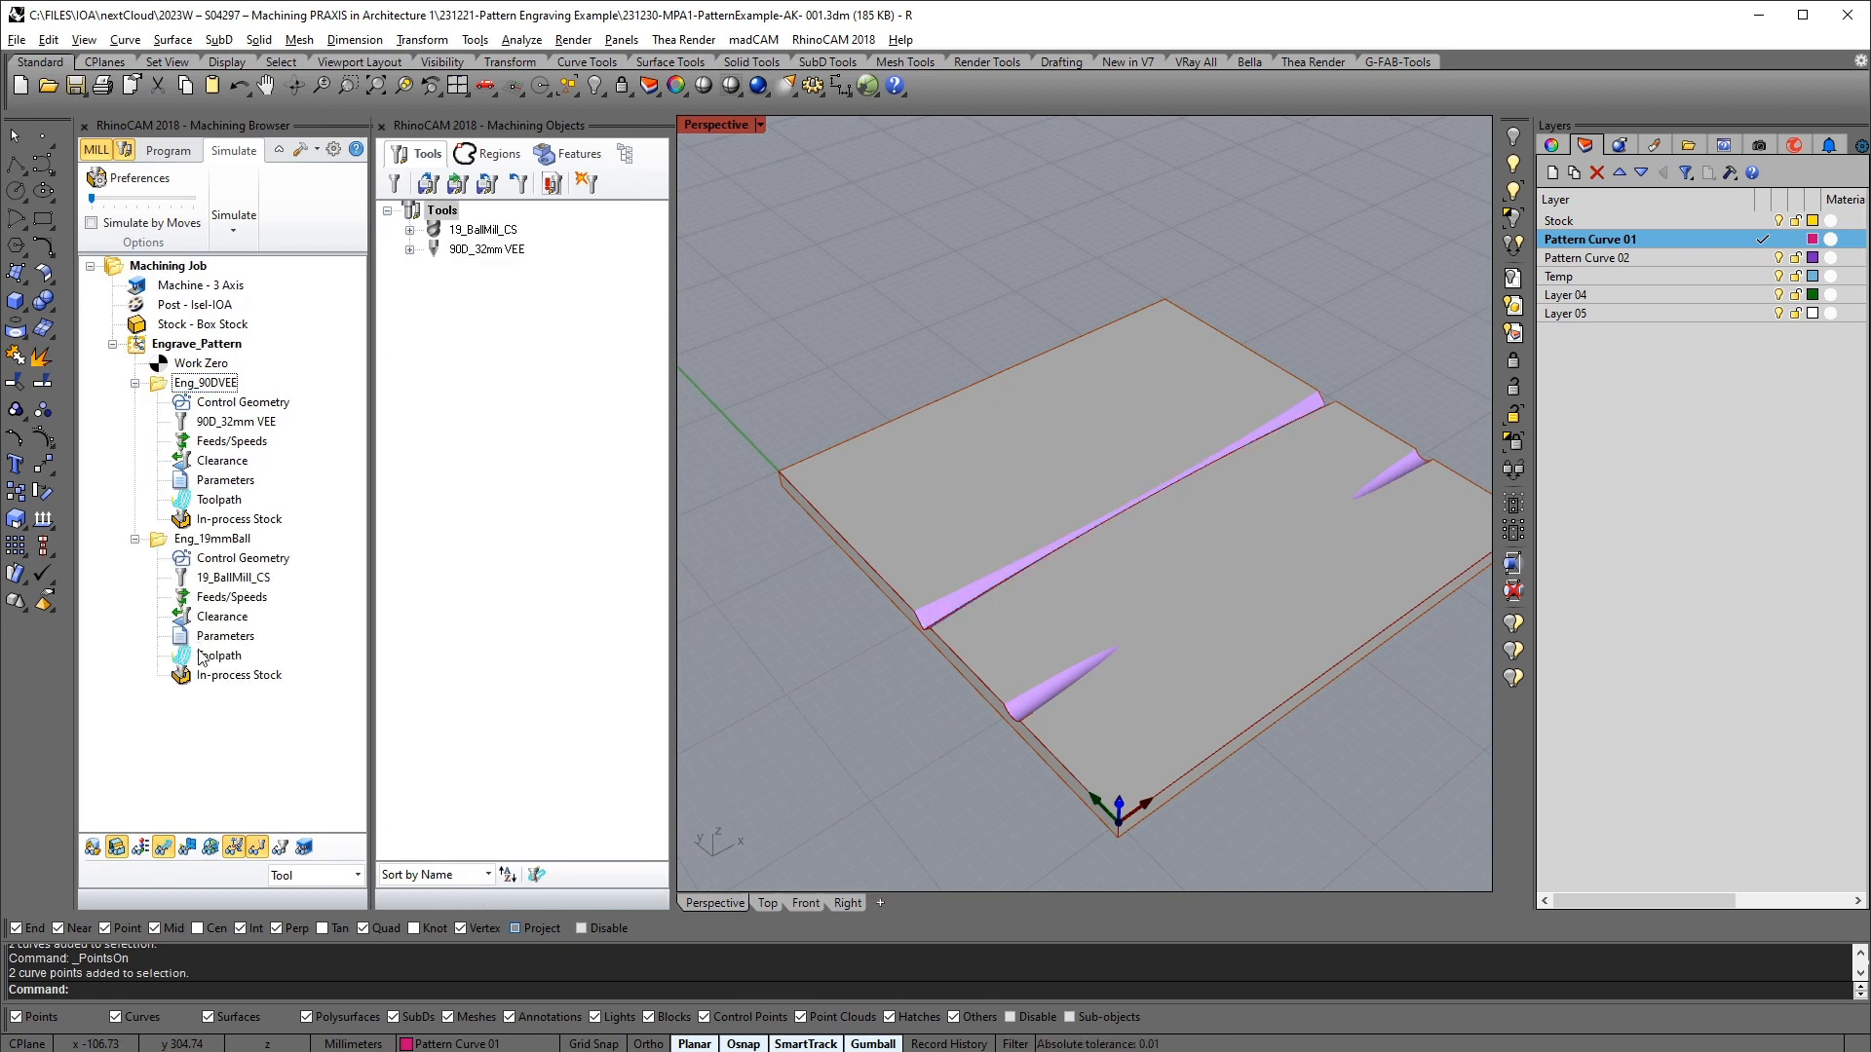
{"action": "left_click", "coordinate": [134, 539]}
Return to programming mode and delete the pattern curve used for the ball-mill groove
{"action": "left_click", "coordinate": [168, 150]}
{"action": "right_click_drag", "start_coordinate": [883, 676], "coordinate": [1170, 707]}
{"action": "left_click", "coordinate": [1155, 636]}
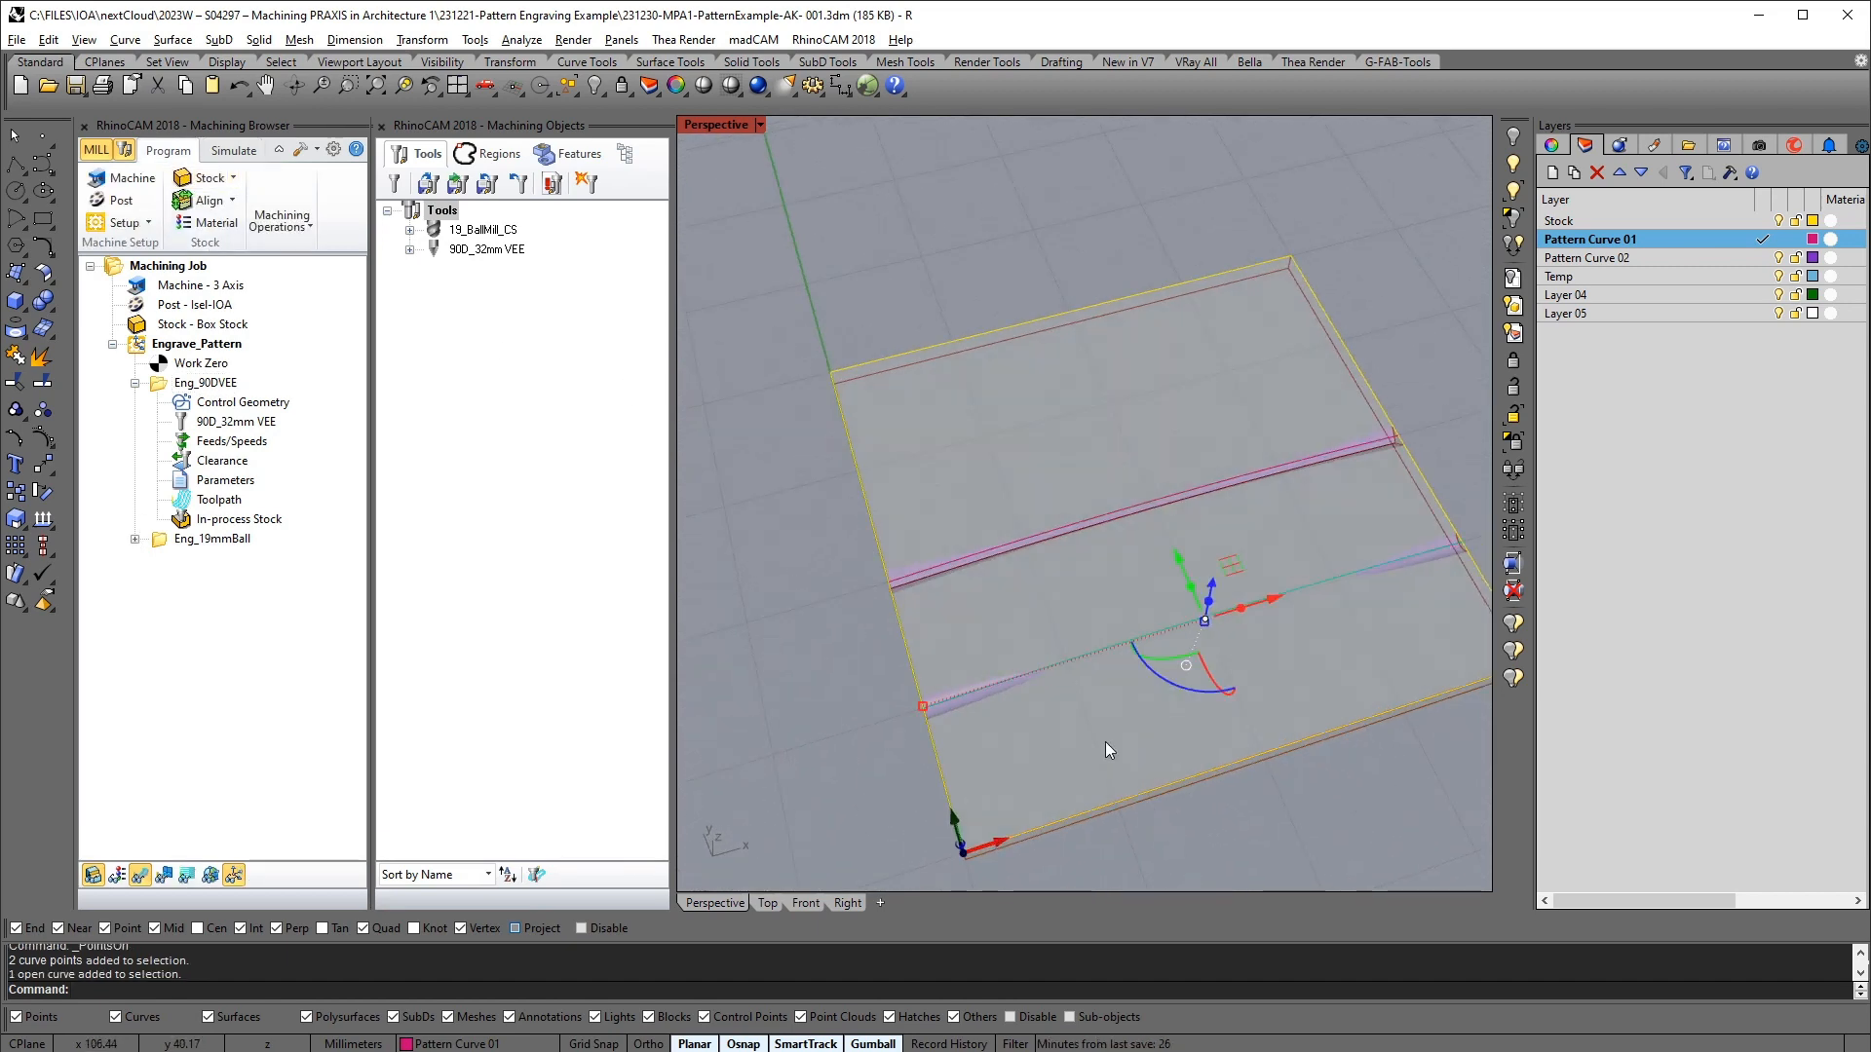
{"action": "key", "text": "Delete"}
Select the remaining pattern curve and hide the machined stock display in the Top view
{"action": "left_click", "coordinate": [1169, 505]}
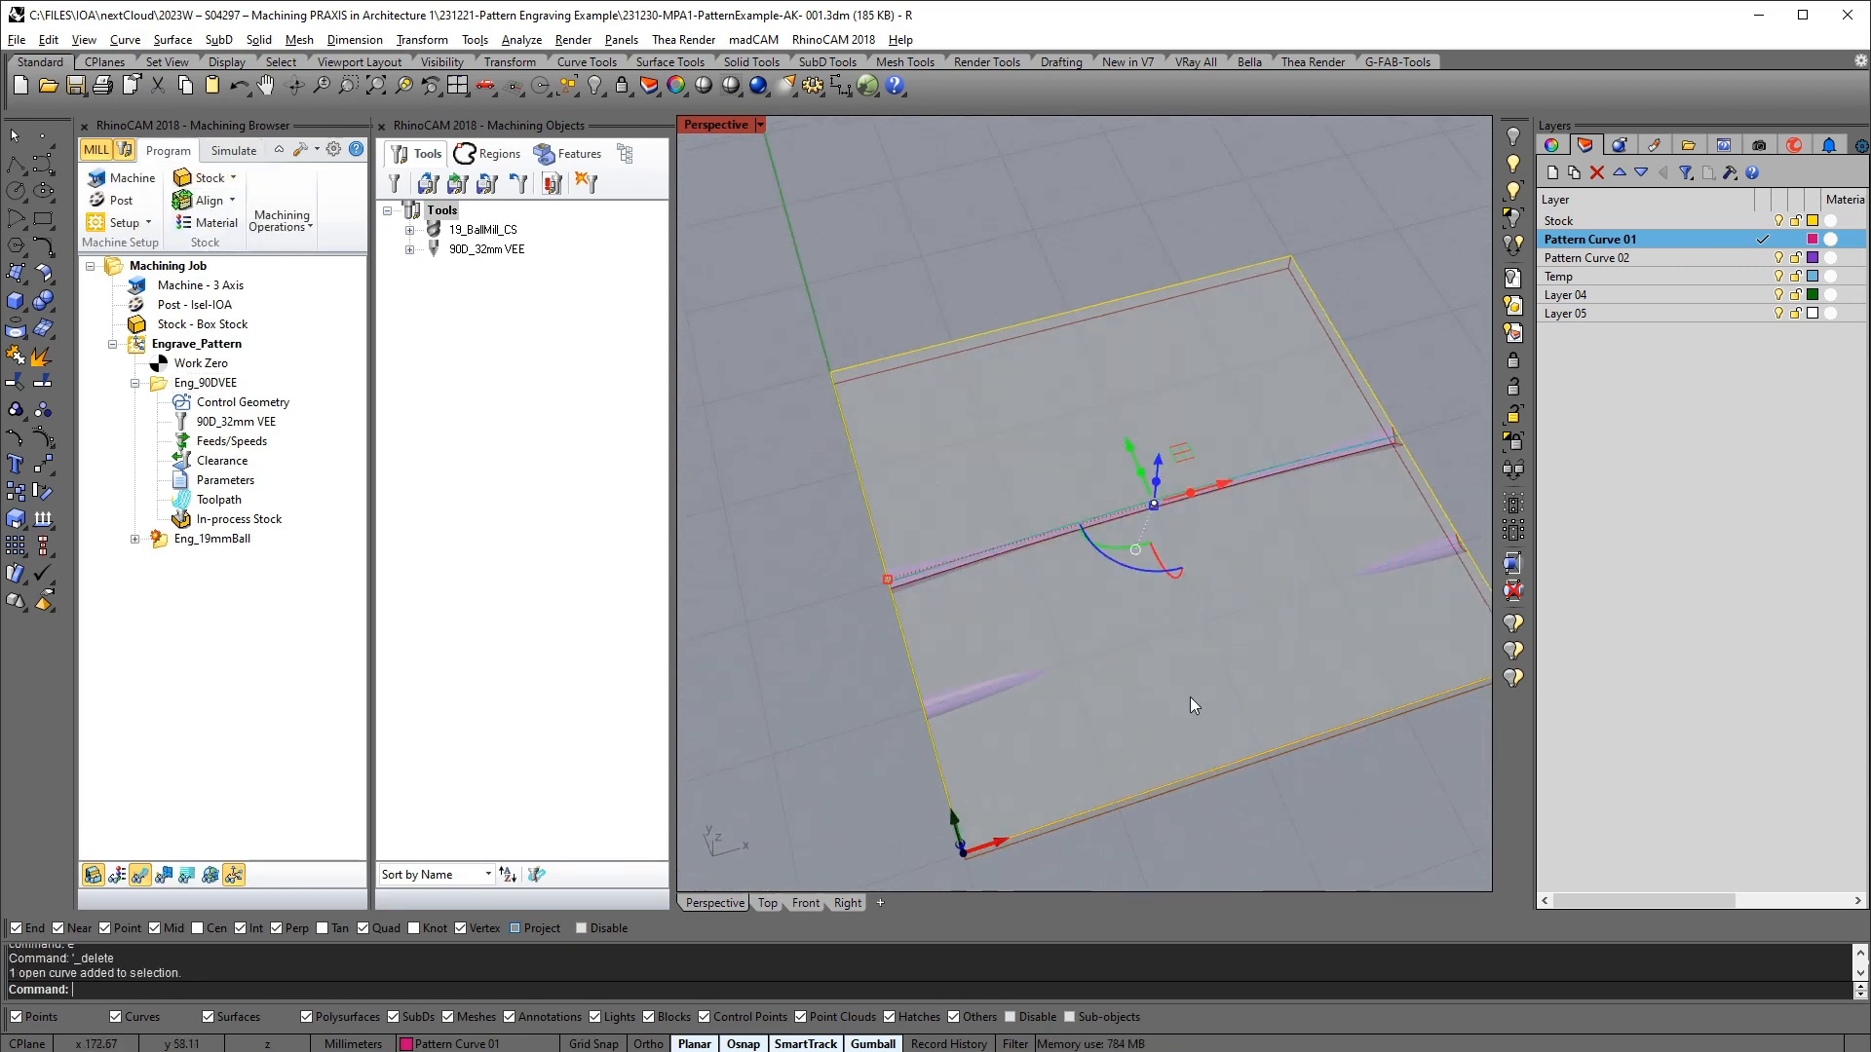
{"action": "left_click", "coordinate": [769, 903]}
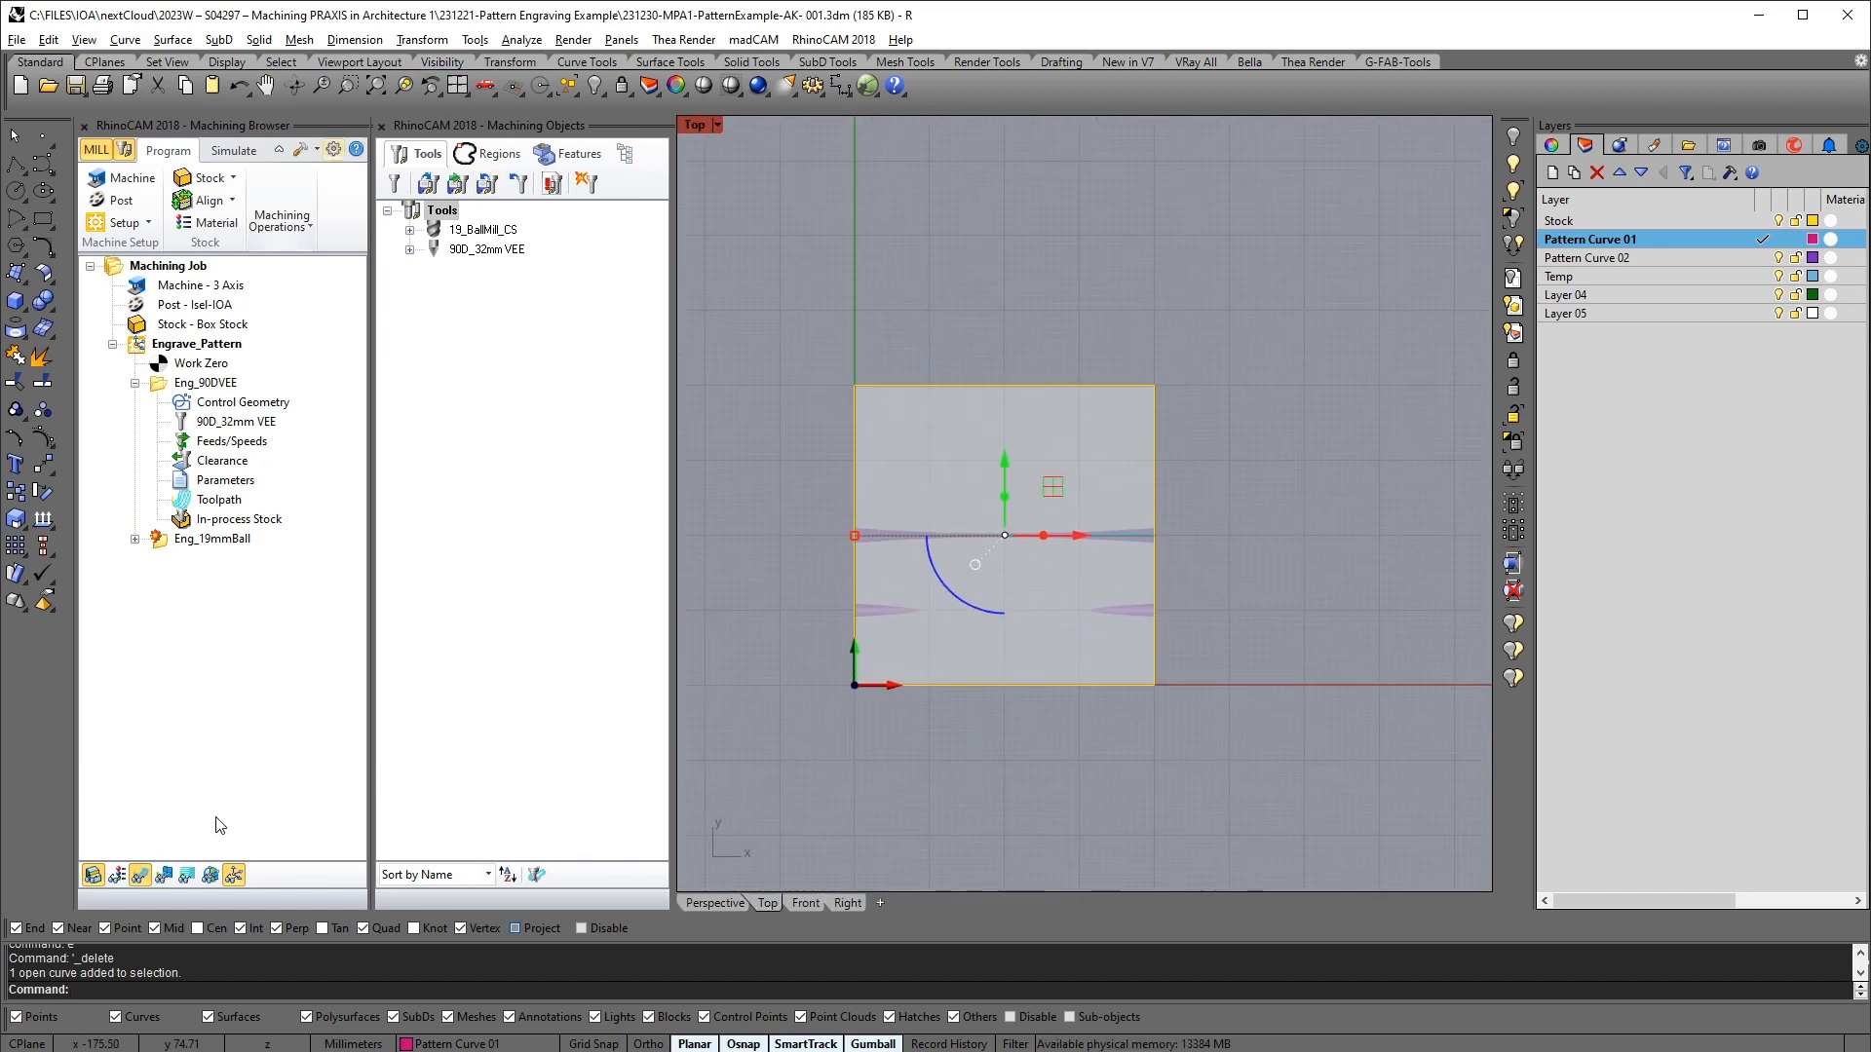
{"action": "left_click", "coordinate": [92, 880]}
{"action": "right_click_drag", "start_coordinate": [1020, 648], "coordinate": [1086, 593]}
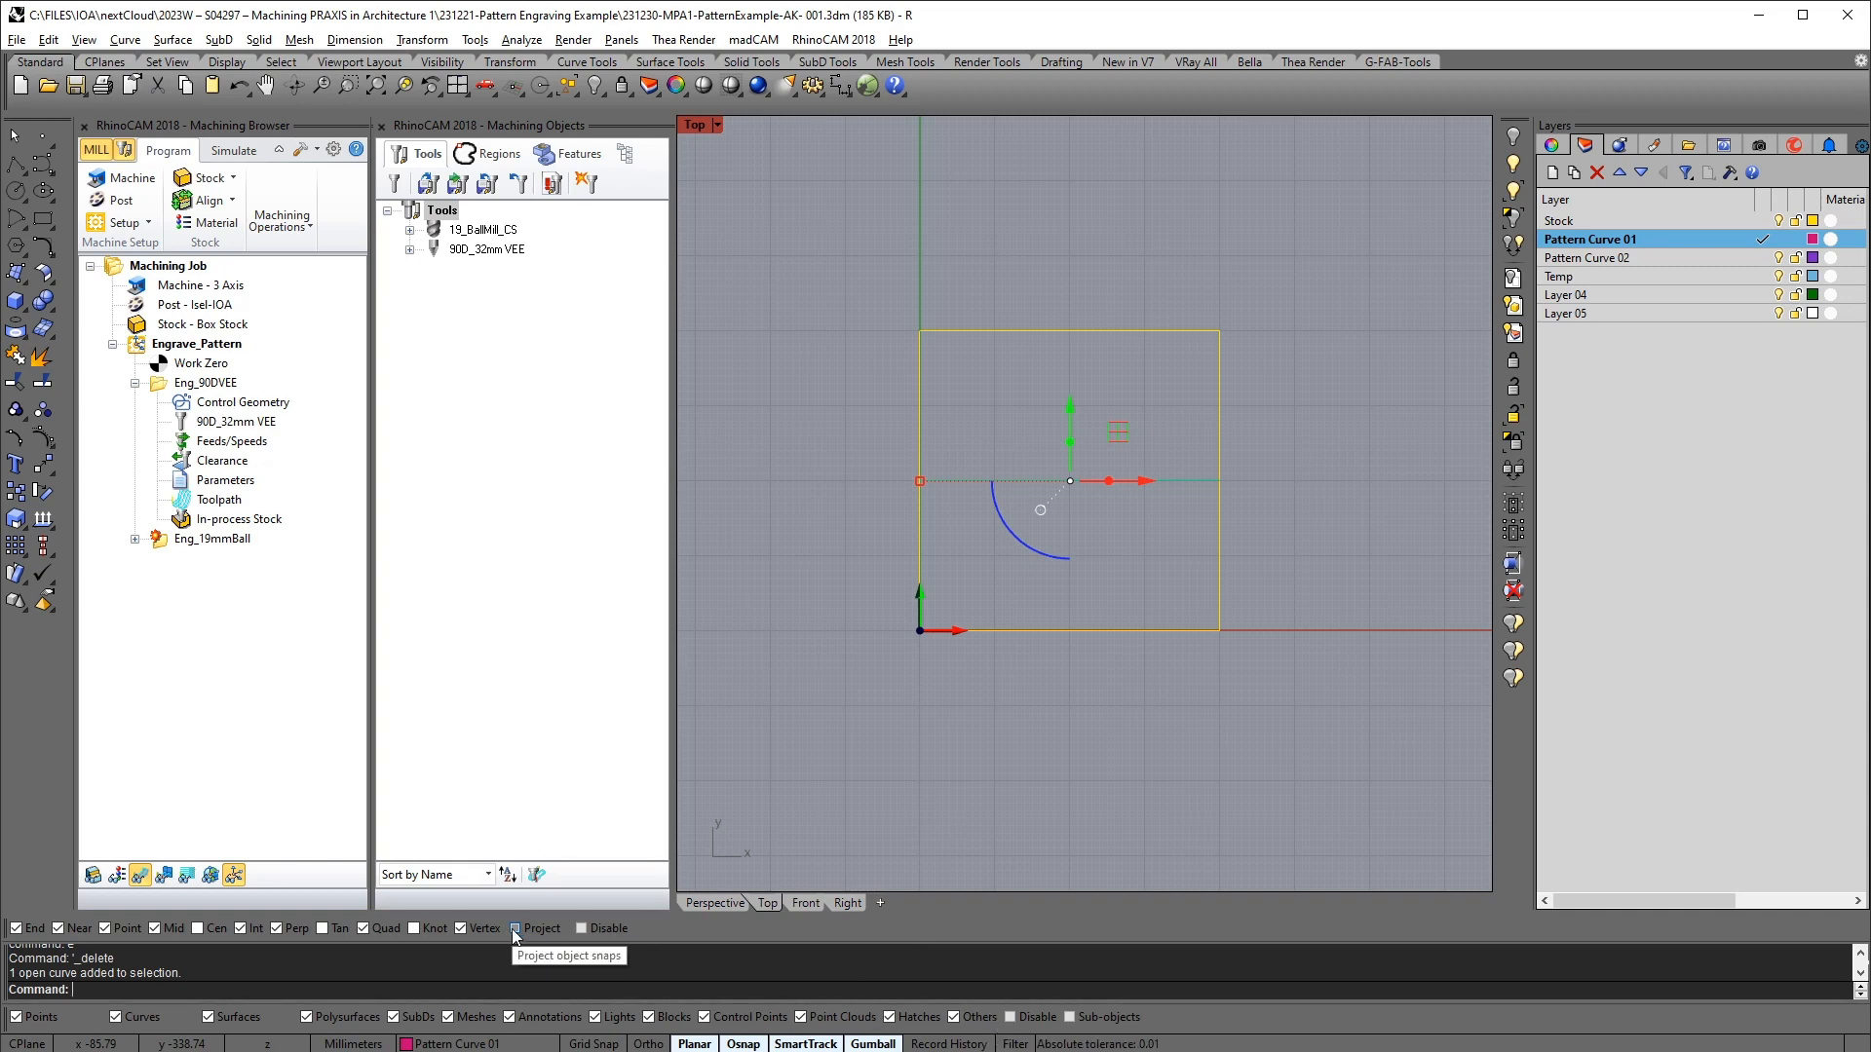
Move the remaining curve from its endpoint on the stock edge to the stock corner at the work zero
{"action": "right_click_drag", "start_coordinate": [1073, 633], "coordinate": [1153, 742]}
{"action": "type", "text": "m"}
{"action": "key", "text": "Return"}
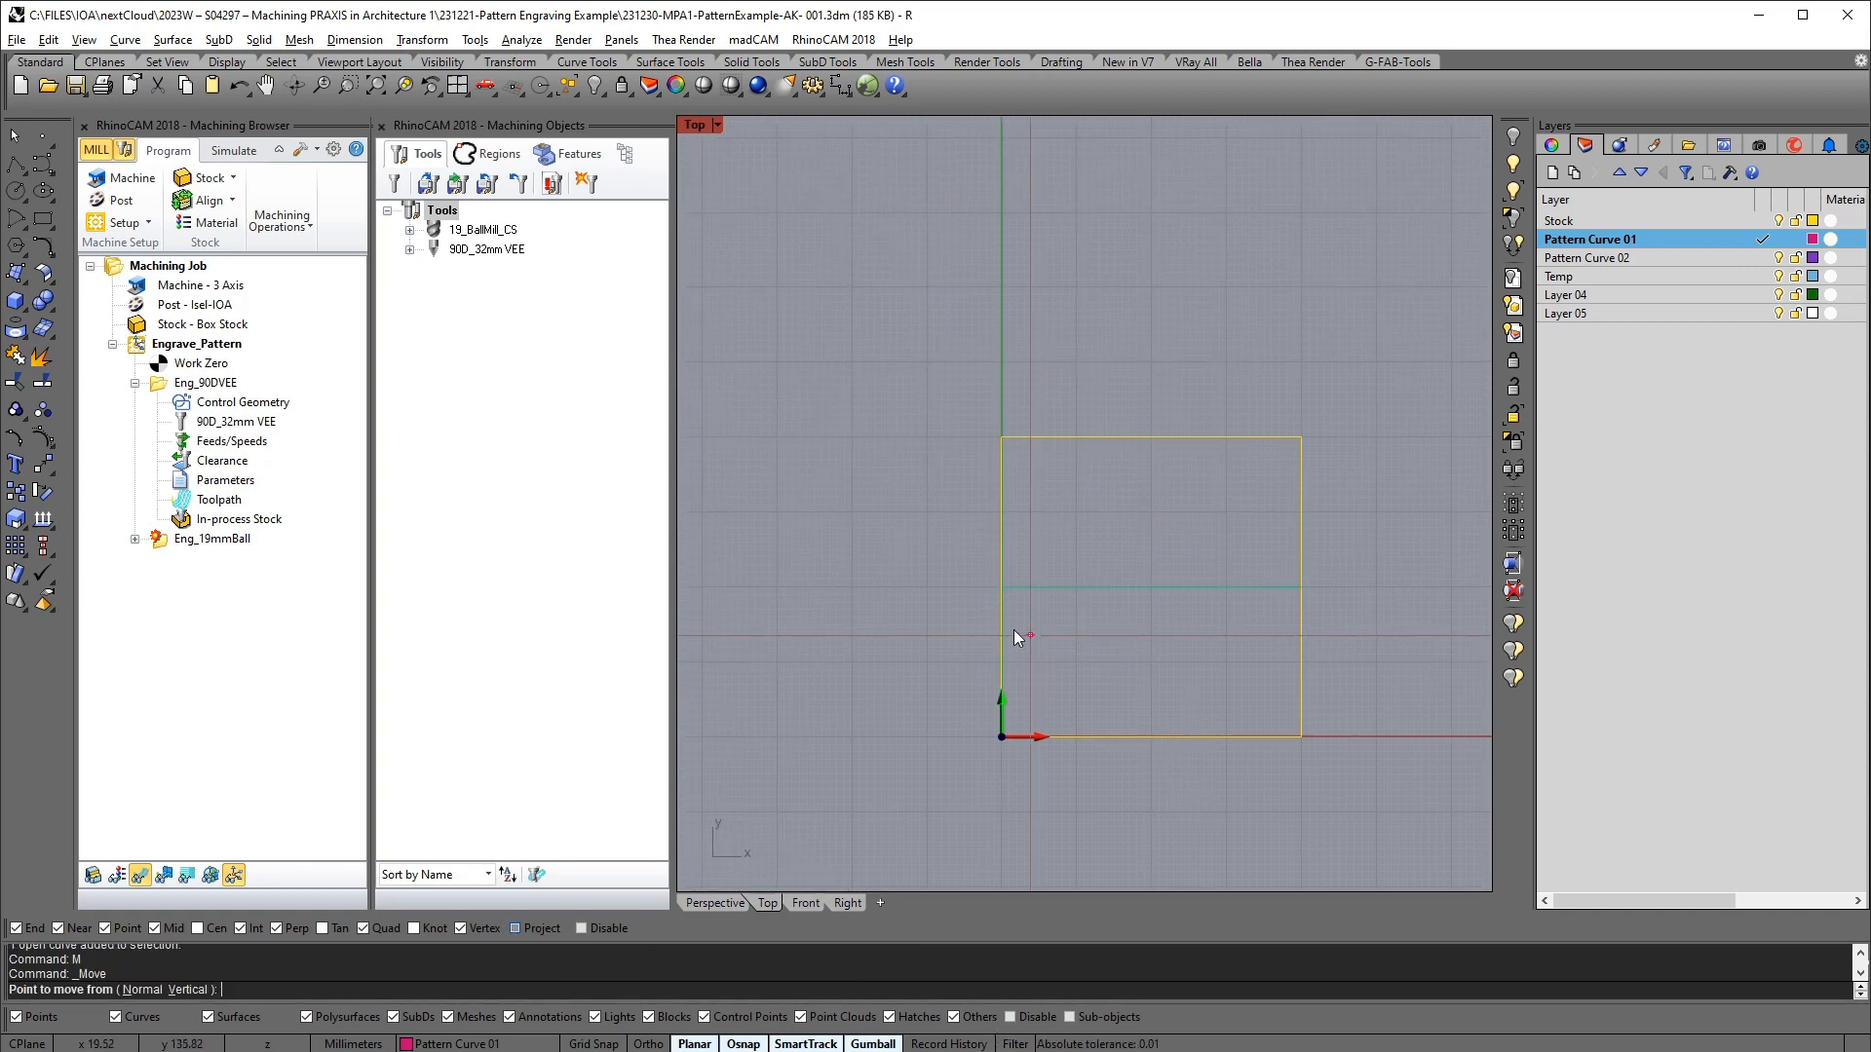
{"action": "scroll", "coordinate": [1013, 627], "scroll_direction": "up", "scroll_amount": 5}
{"action": "left_click", "coordinate": [980, 505]}
{"action": "scroll", "coordinate": [983, 540], "scroll_direction": "down", "scroll_amount": 5}
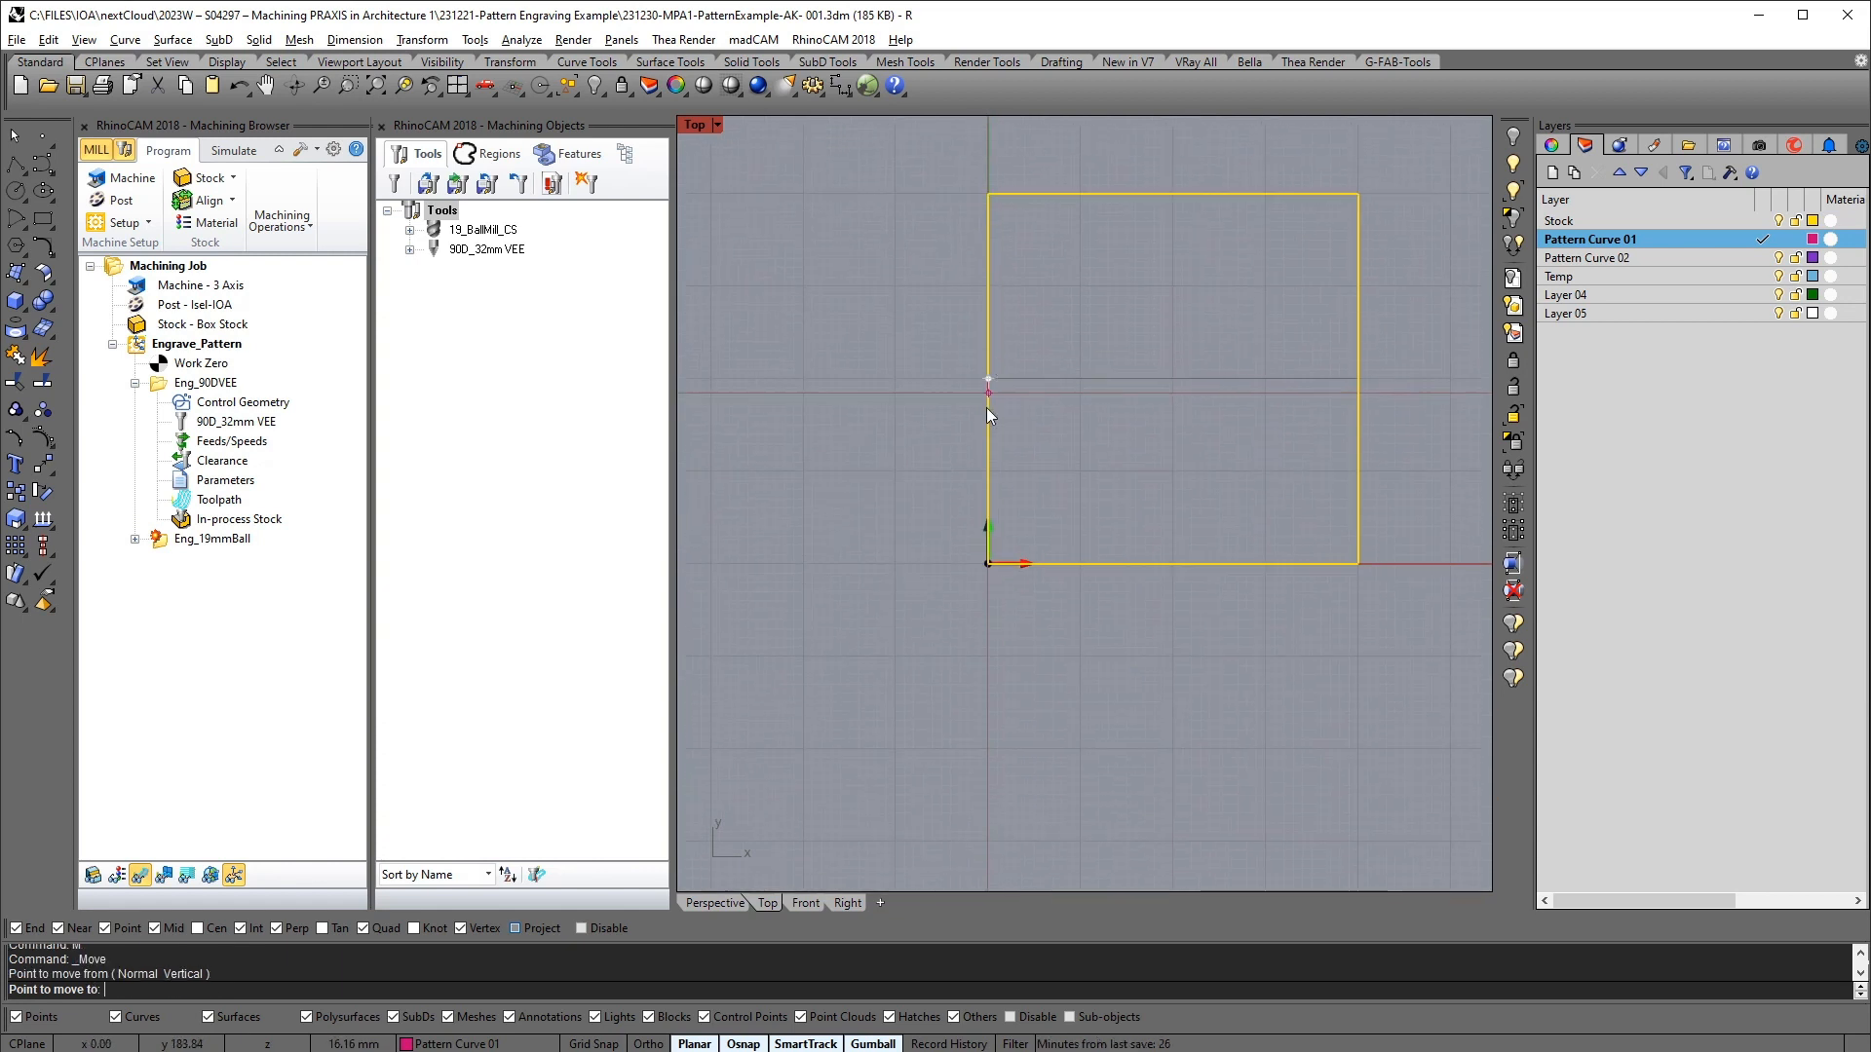
{"action": "left_click", "coordinate": [990, 553]}
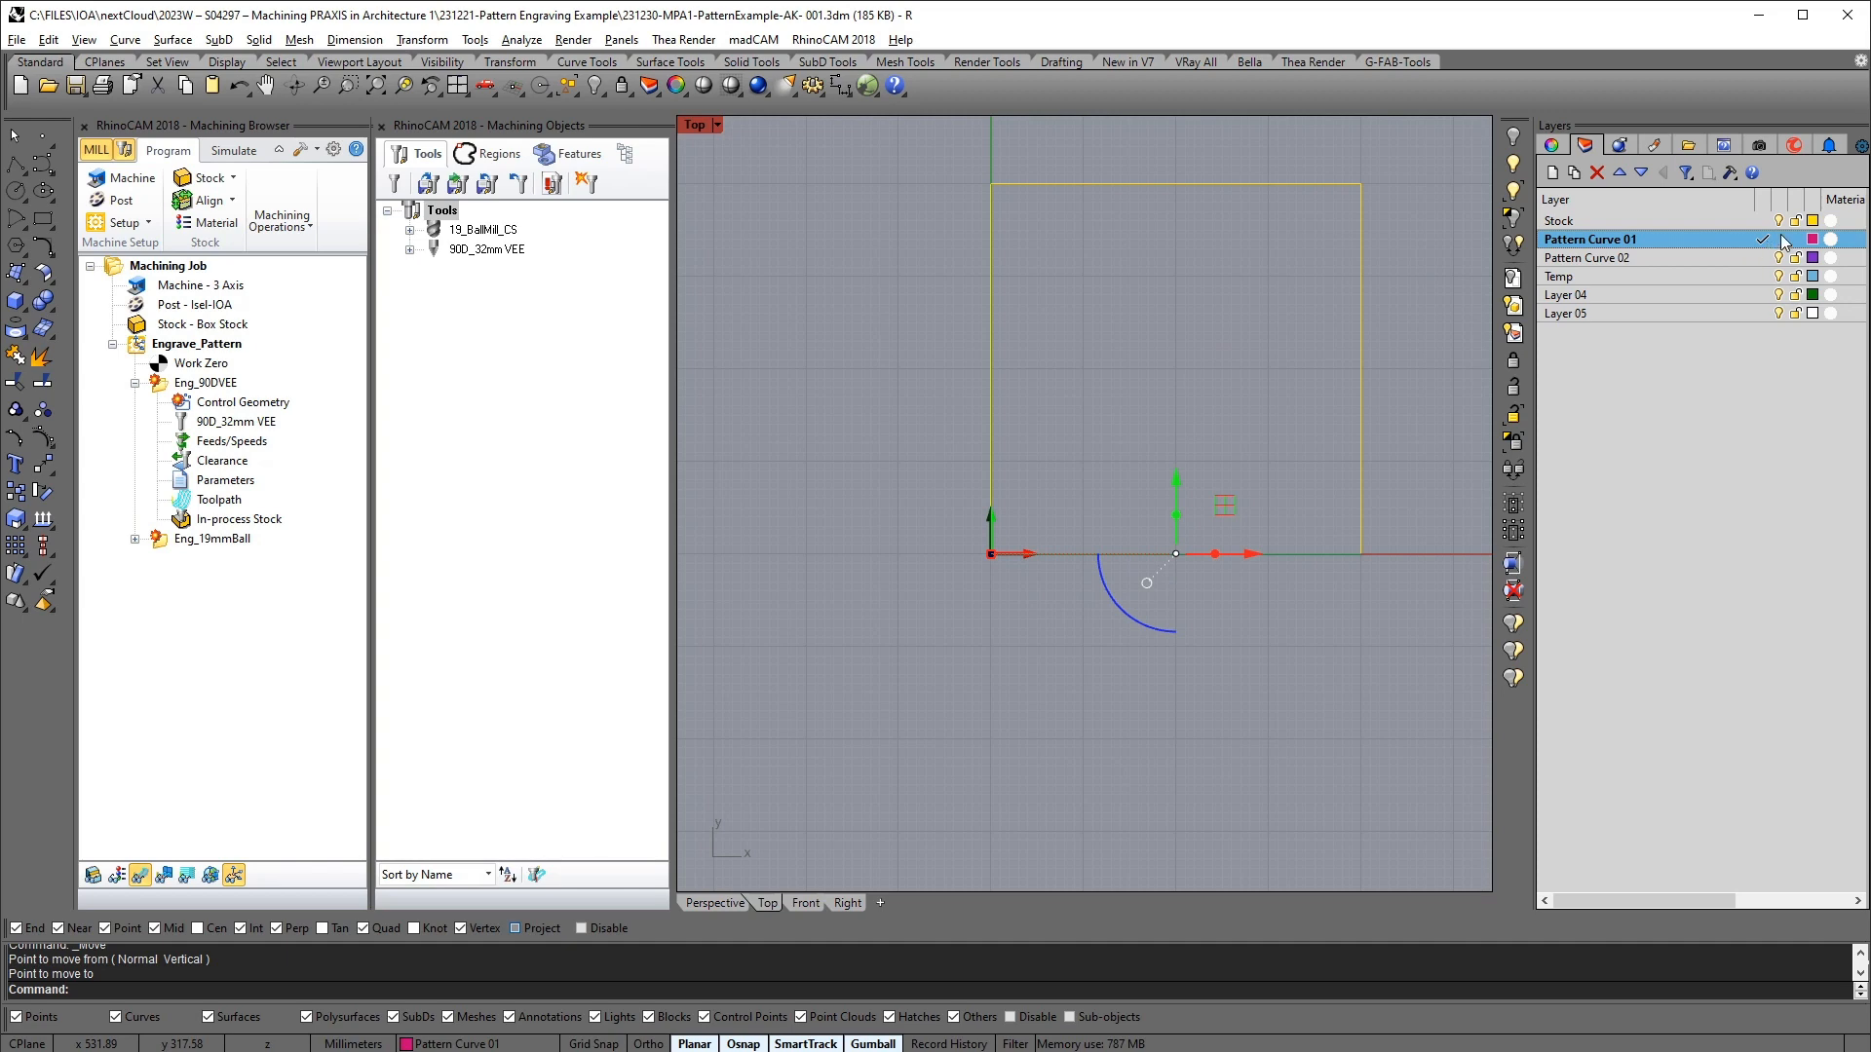
Lock the Stock layer
{"action": "right_click_drag", "start_coordinate": [1235, 371], "coordinate": [1078, 540]}
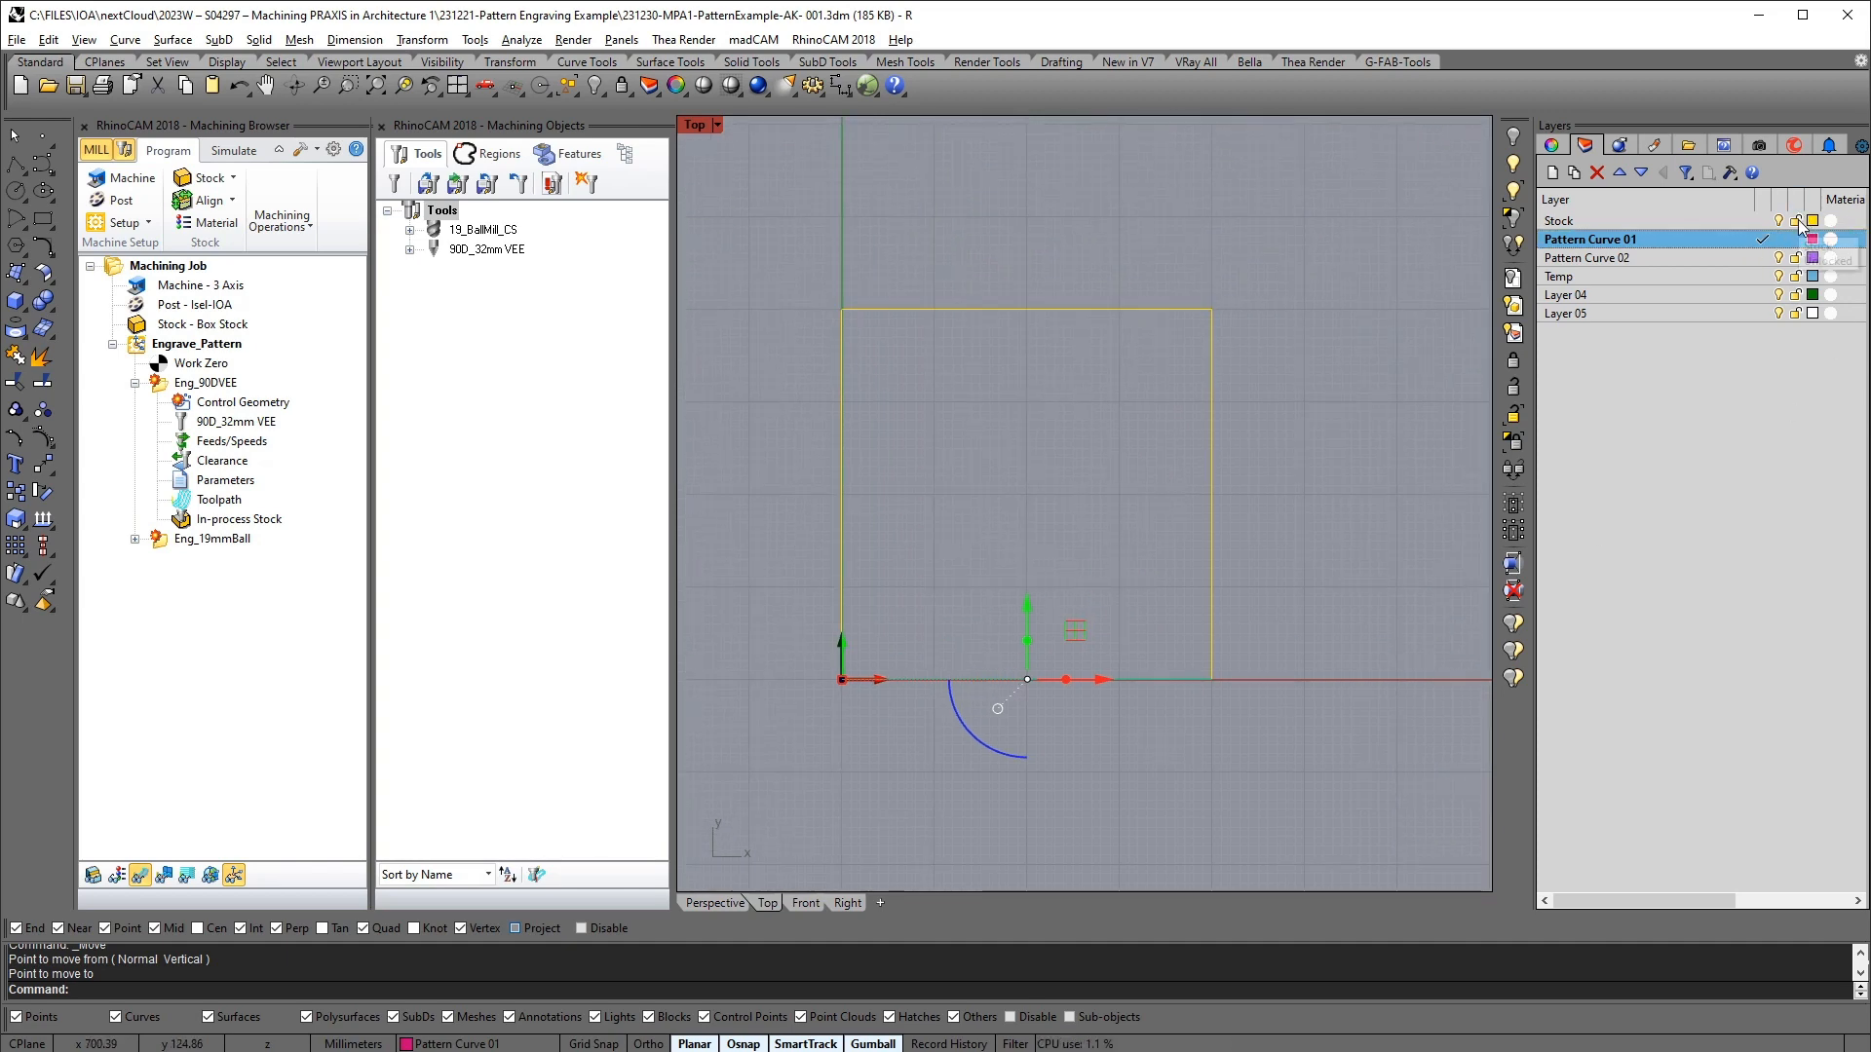
{"action": "right_click_drag", "start_coordinate": [1226, 667], "coordinate": [1284, 608]}
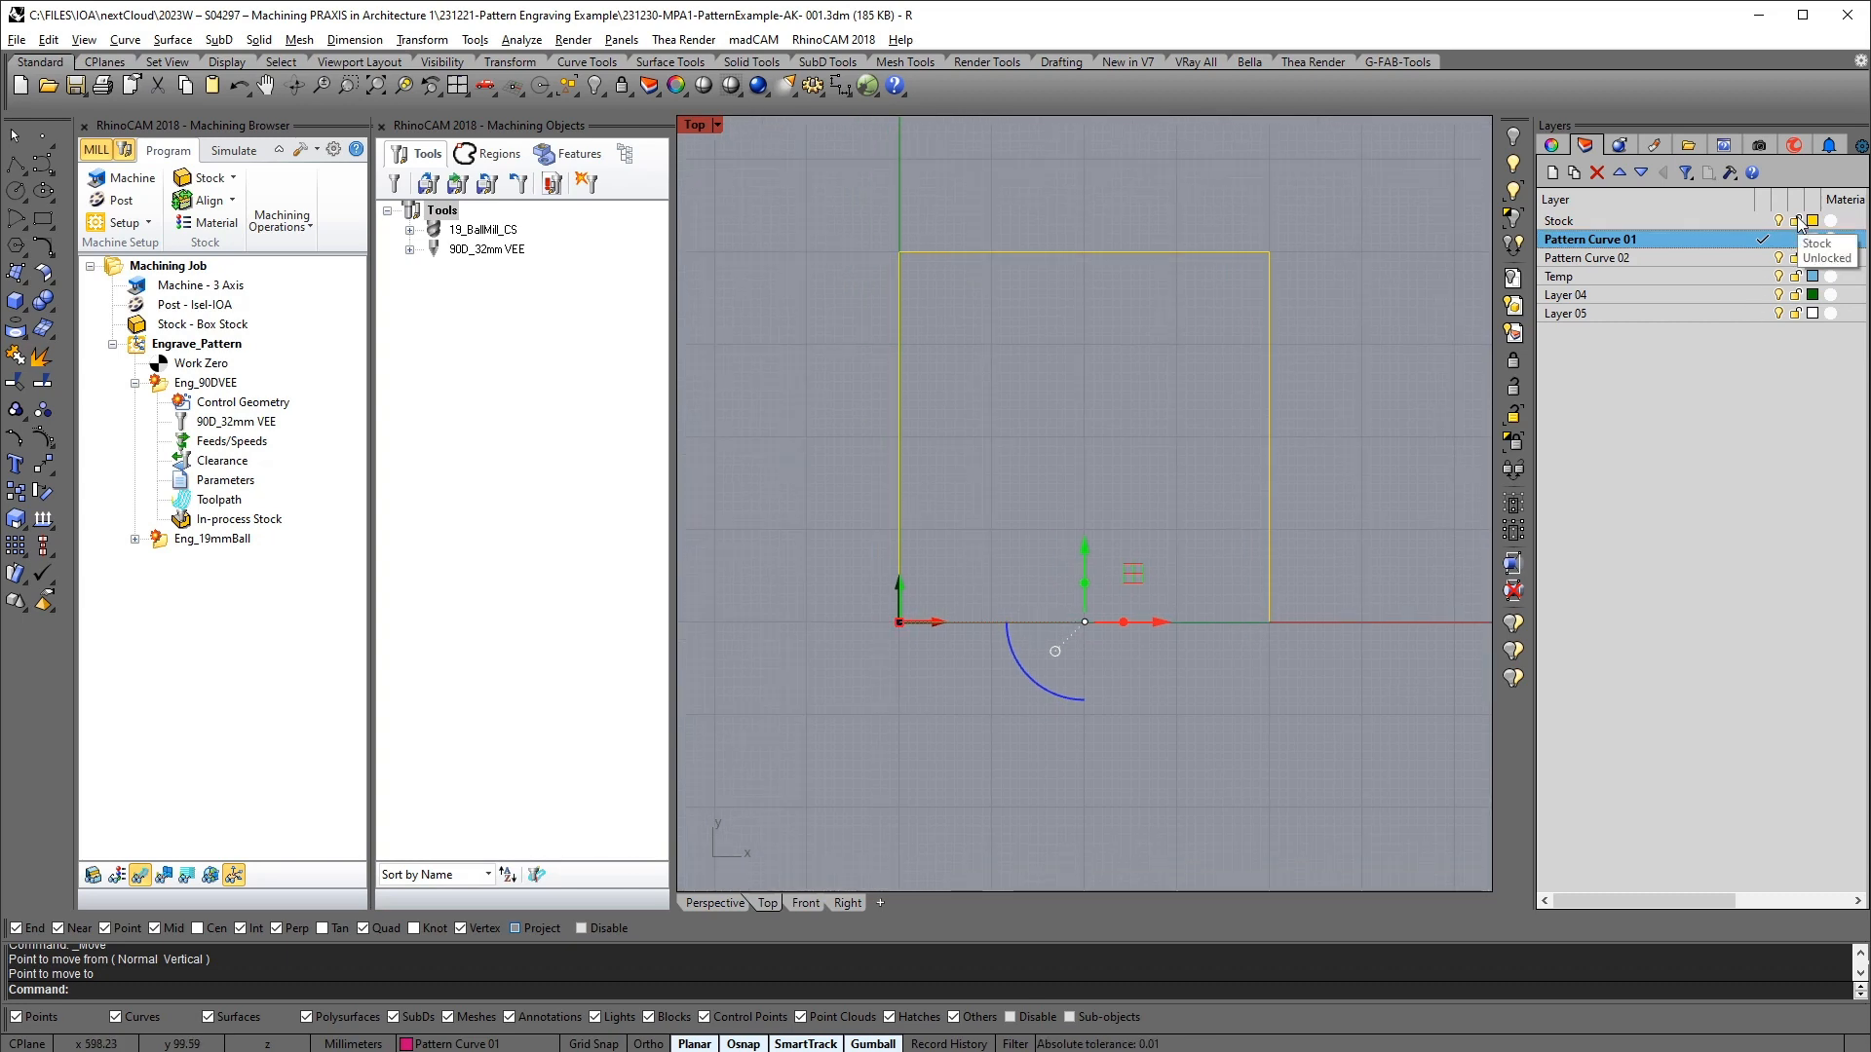
{"action": "left_click", "coordinate": [1795, 222]}
{"action": "right_click_drag", "start_coordinate": [1061, 485], "coordinate": [1023, 581]}
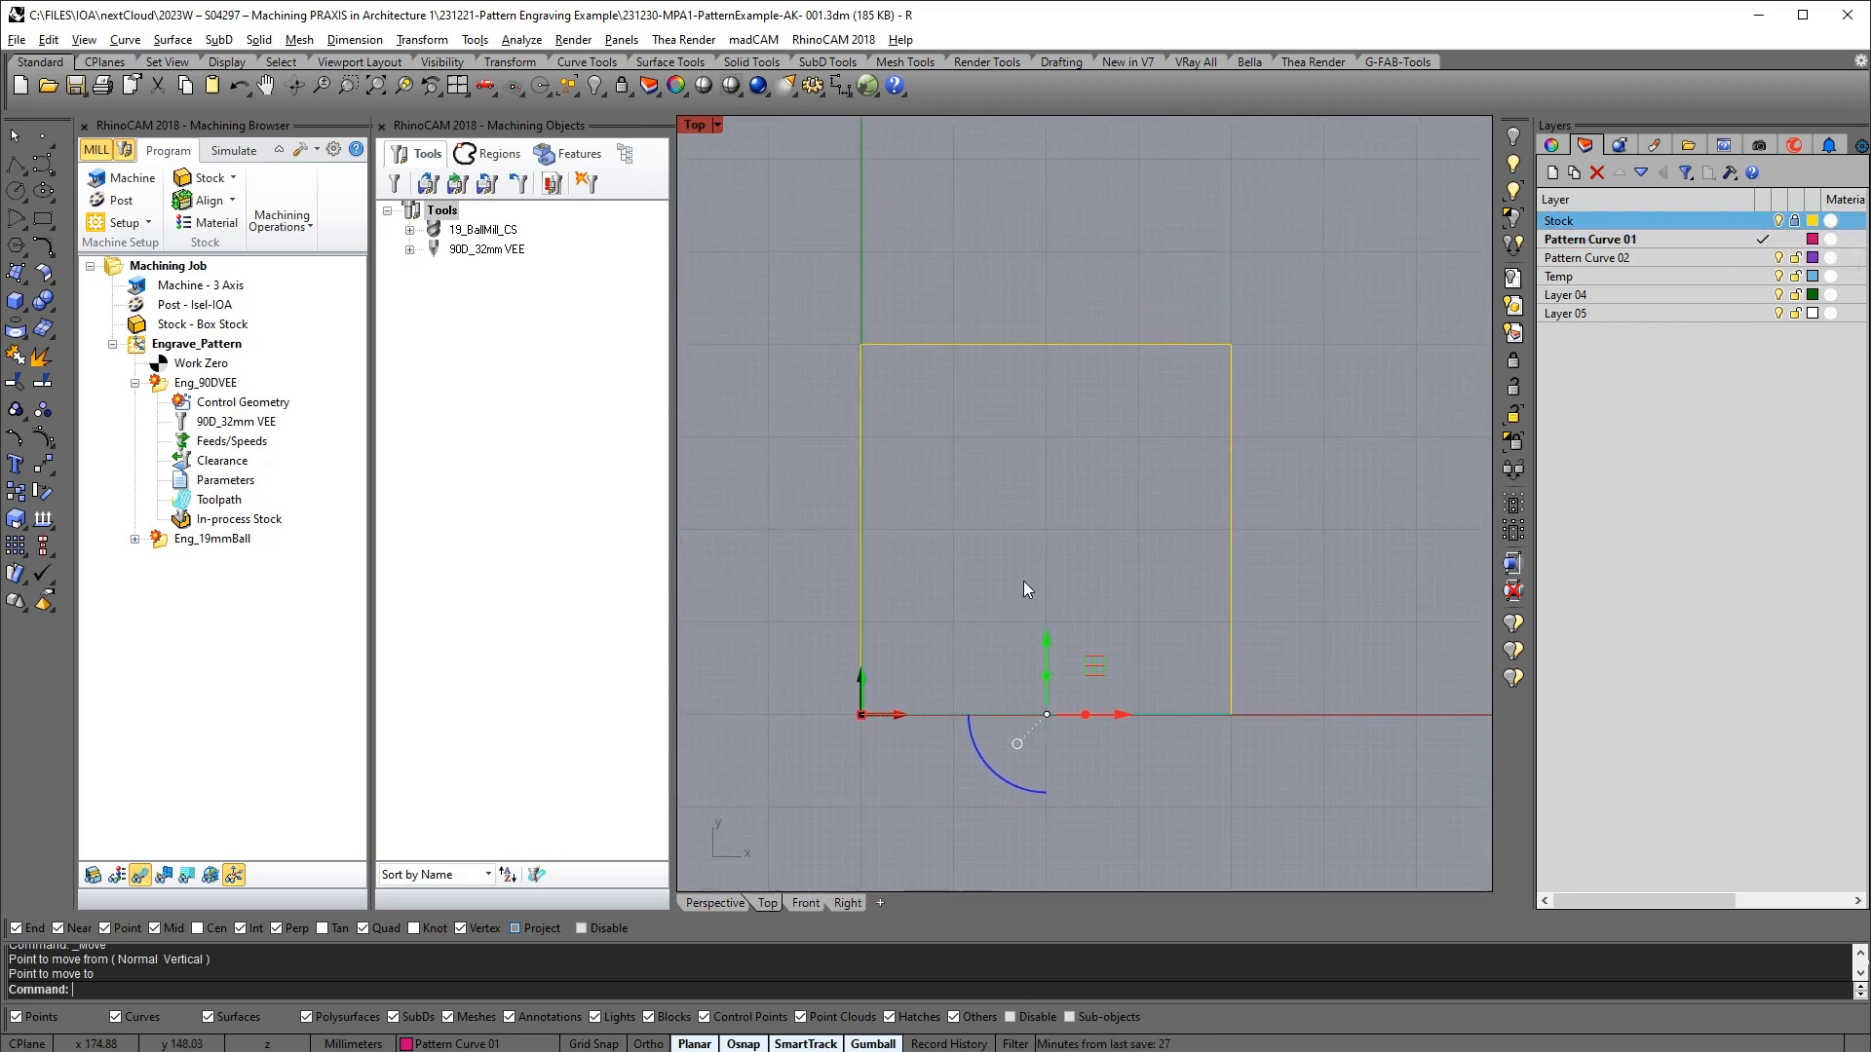
Measure the length of the stock's left edge between its two corners in the Top view
{"action": "right_click_drag", "start_coordinate": [1132, 711], "coordinate": [1211, 612]}
{"action": "scroll", "coordinate": [955, 595], "scroll_direction": "up", "scroll_amount": 2}
{"action": "scroll", "coordinate": [1111, 579], "scroll_direction": "down", "scroll_amount": 4}
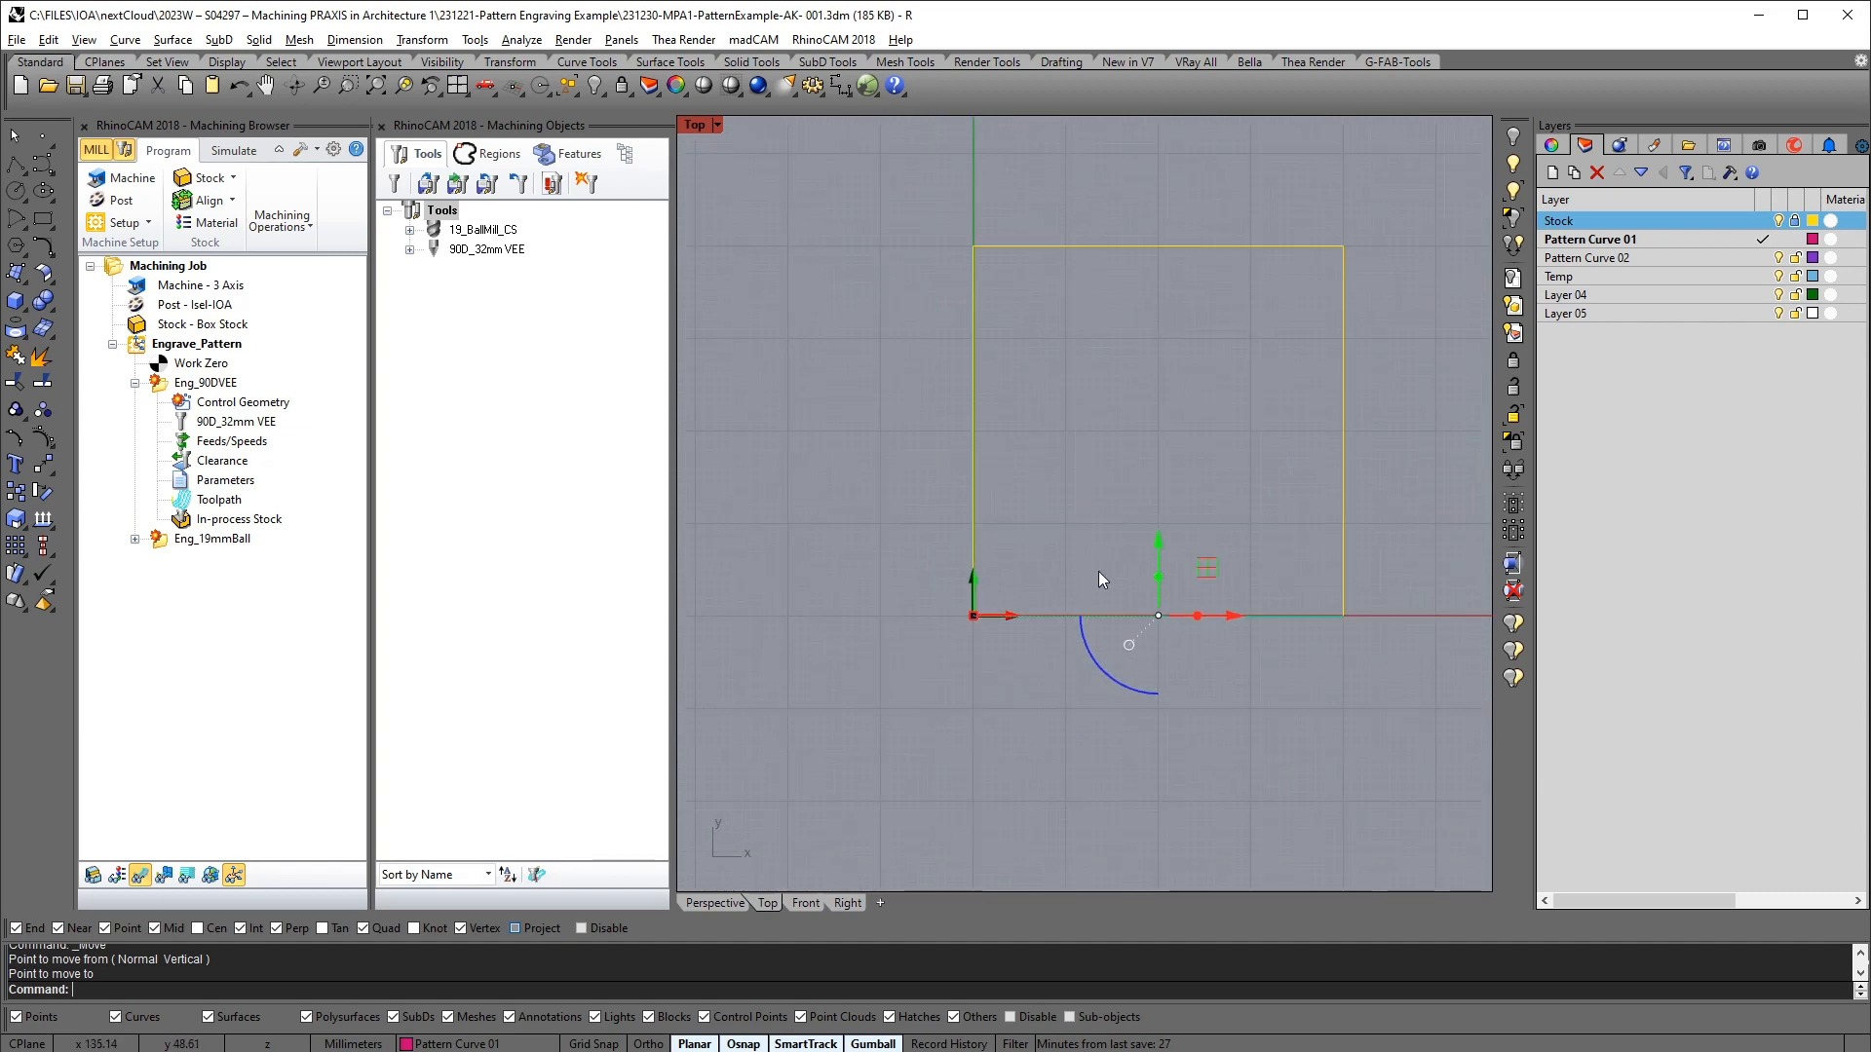
{"action": "right_click_drag", "start_coordinate": [1098, 577], "coordinate": [1061, 678]}
{"action": "type", "text": "dd"}
{"action": "key", "text": "Return"}
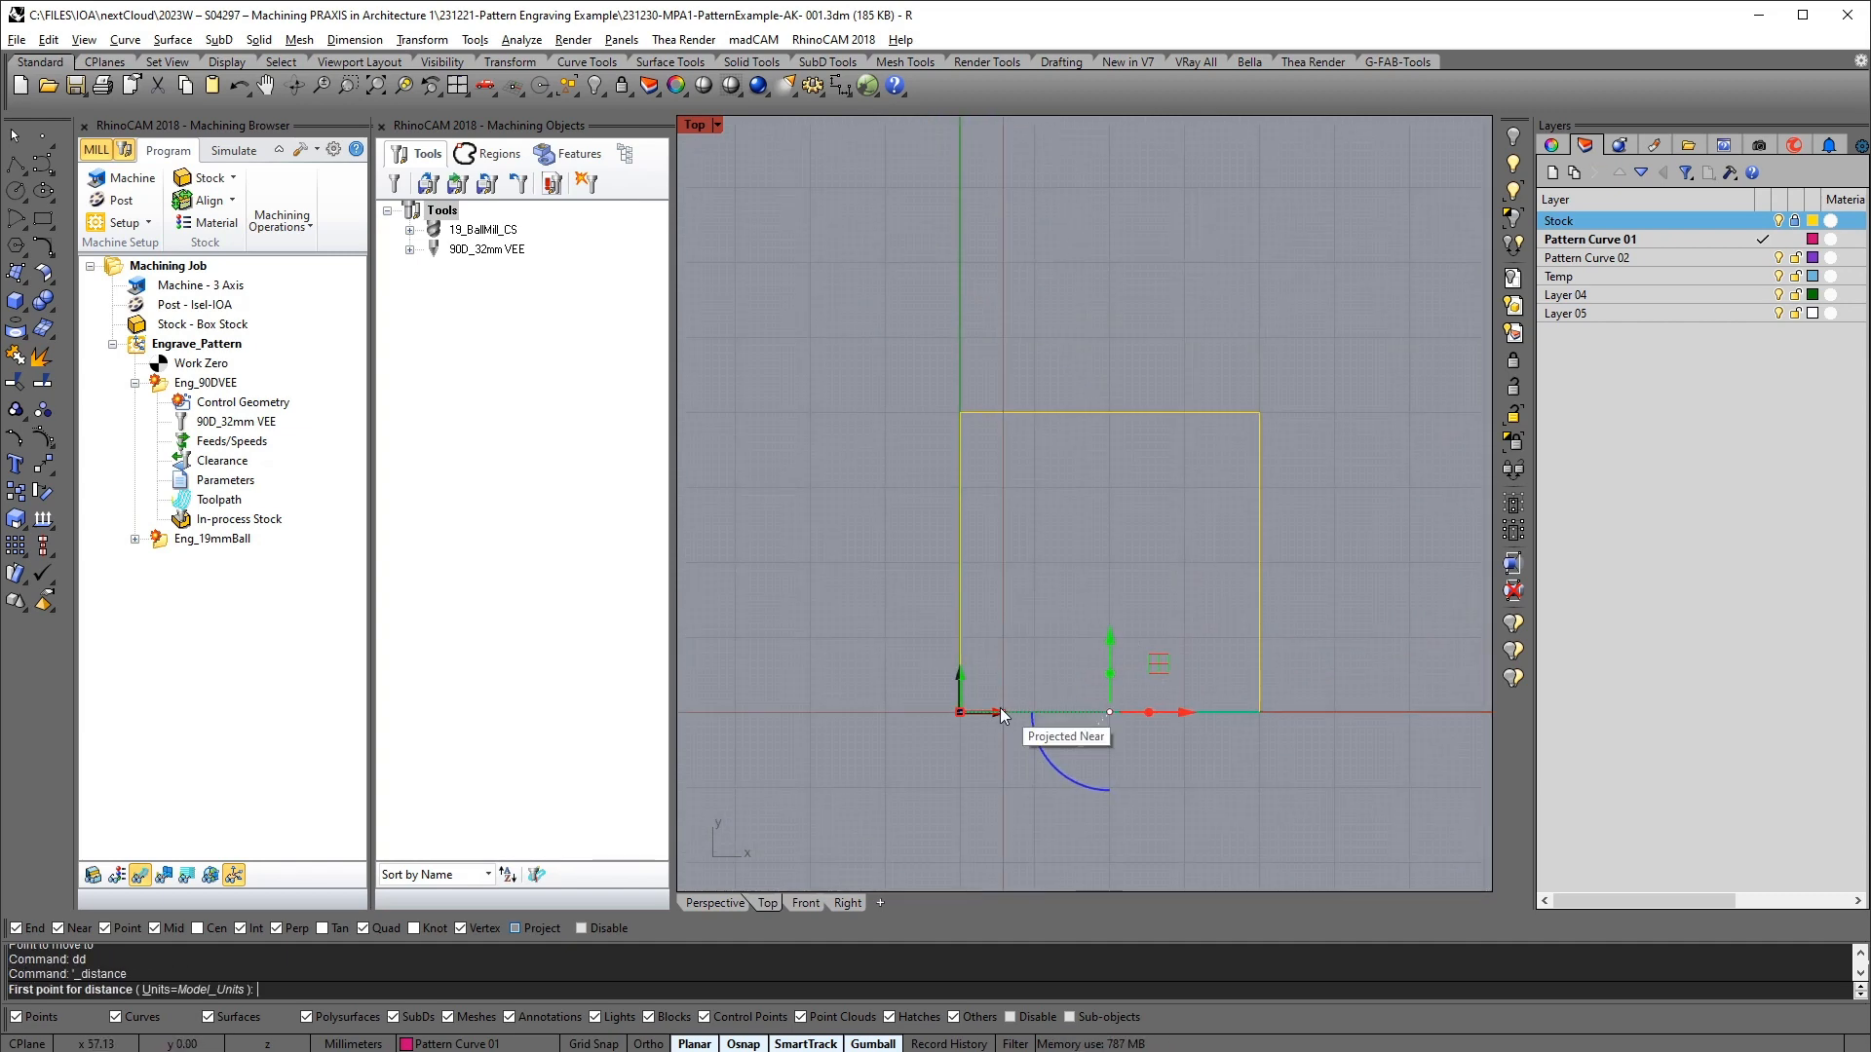
{"action": "left_click", "coordinate": [965, 712]}
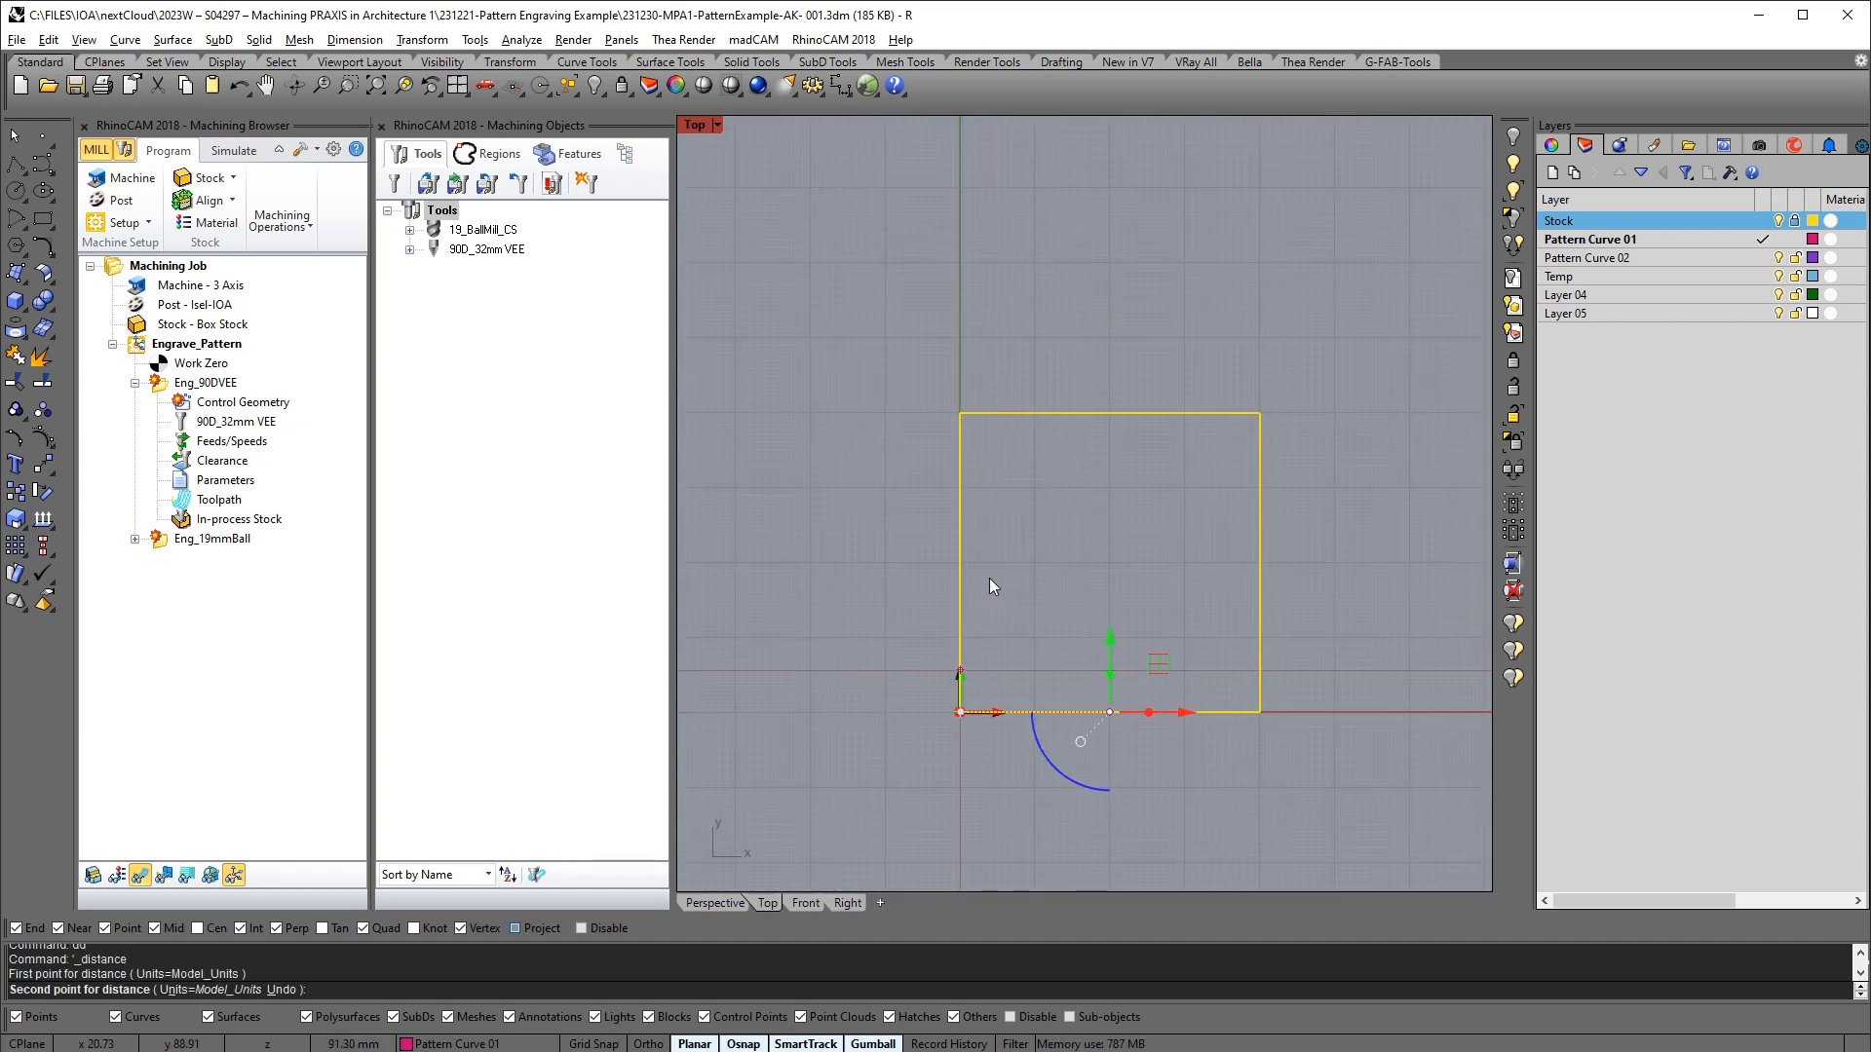
{"action": "left_click", "coordinate": [972, 400]}
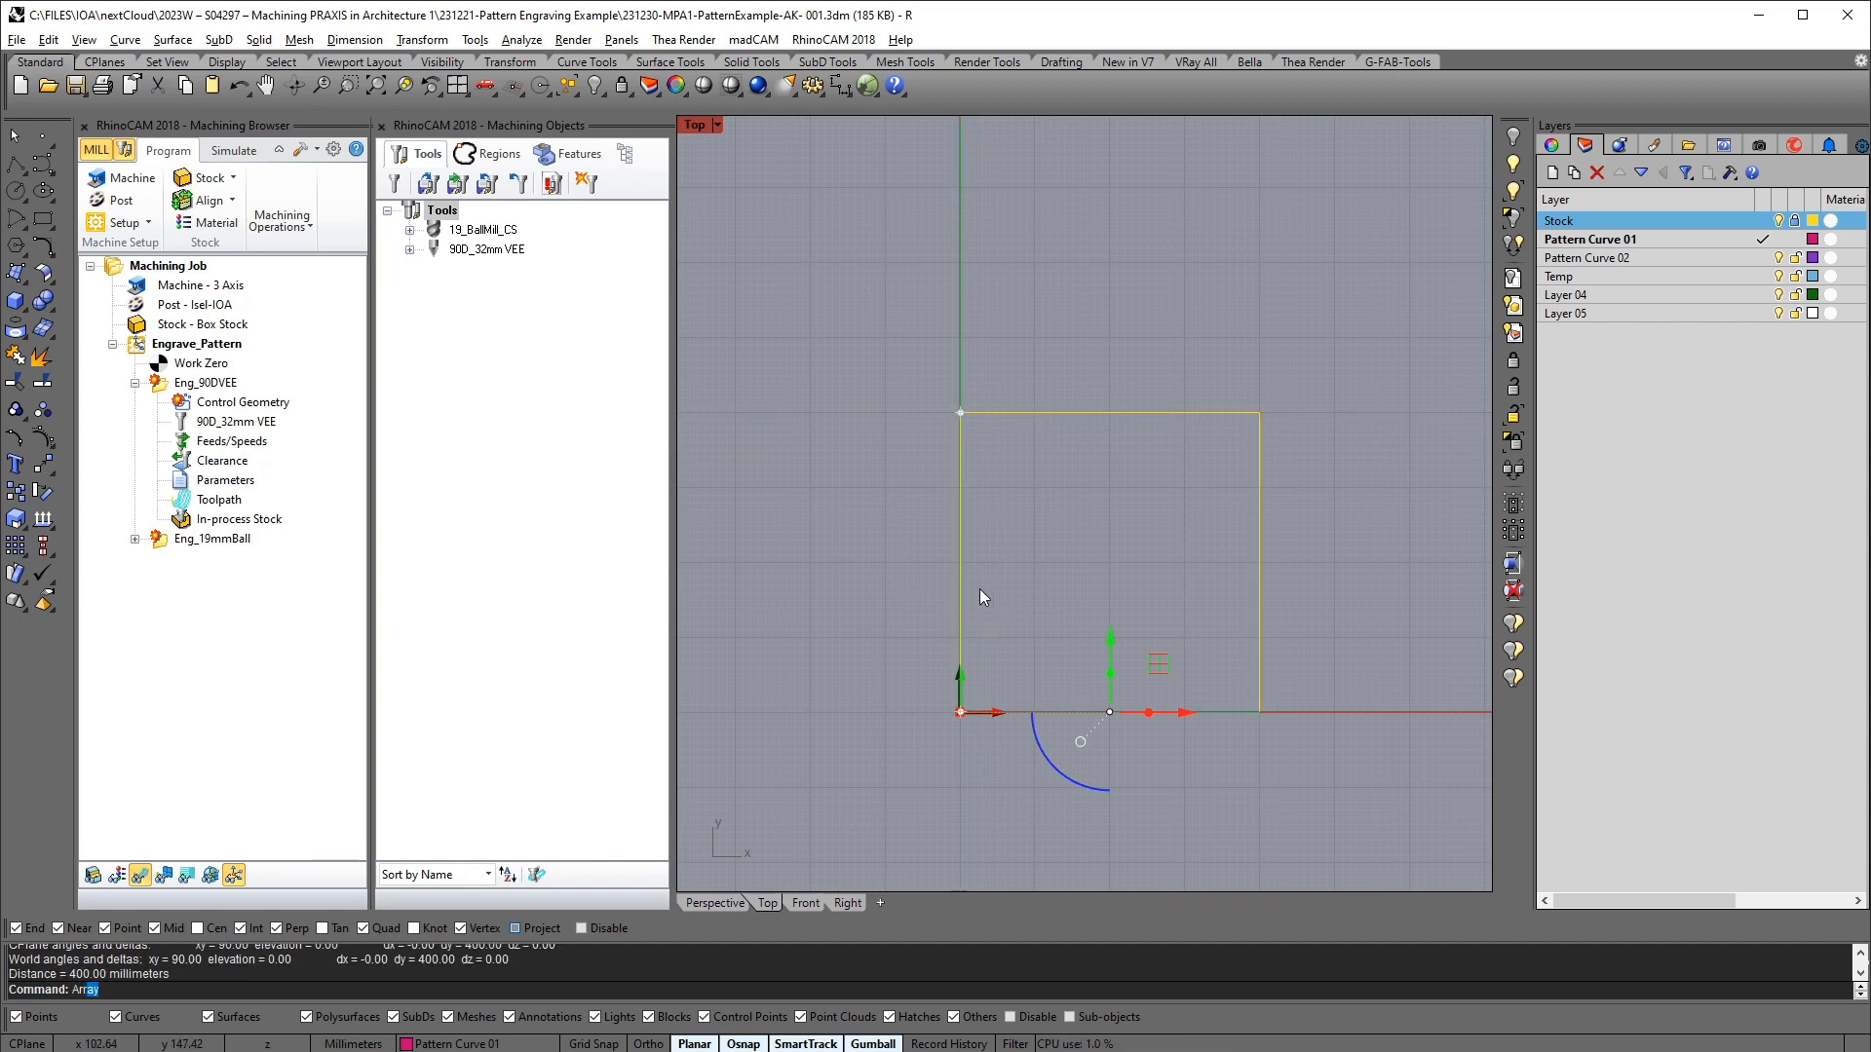
Array the selected pattern curve with 1 copy in X, 10 in Y and 1 in Z, spaced 40 mm in Y
{"action": "key", "text": "Return"}
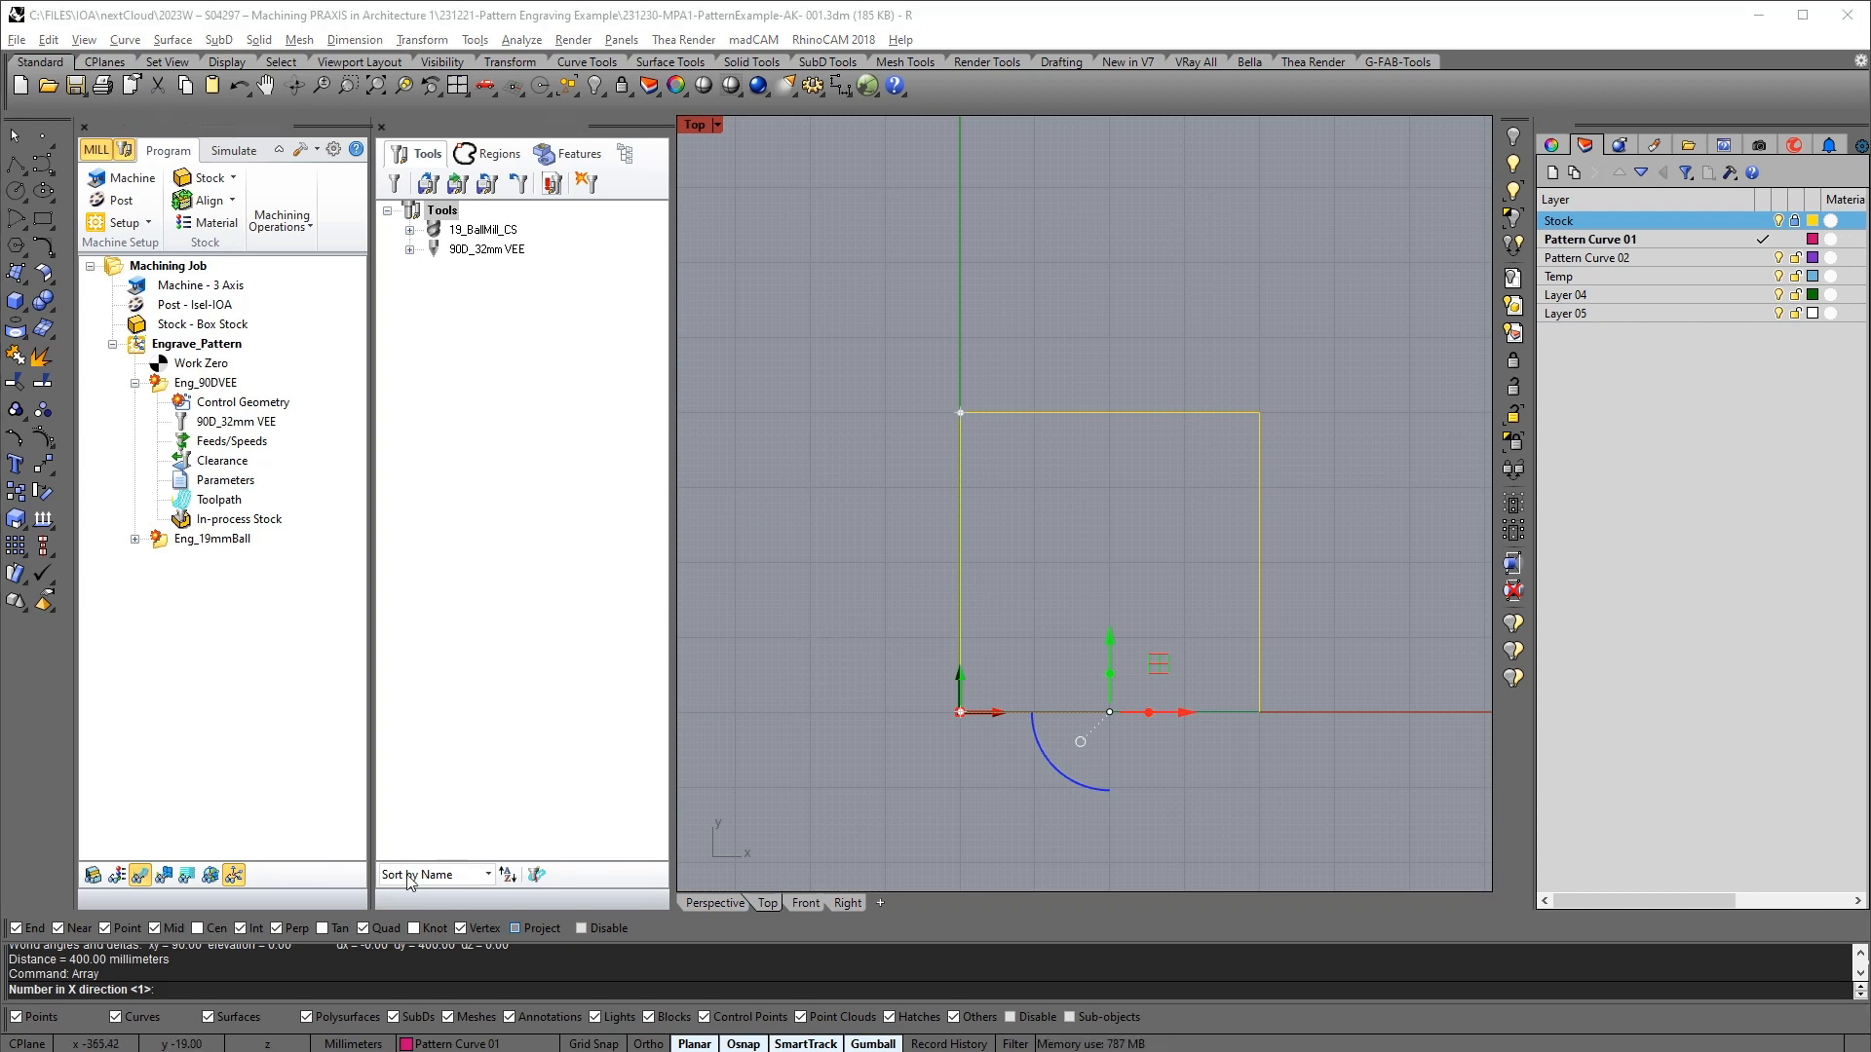
{"action": "left_click", "coordinate": [770, 666]}
{"action": "left_click", "coordinate": [867, 731]}
{"action": "key", "text": "Return"}
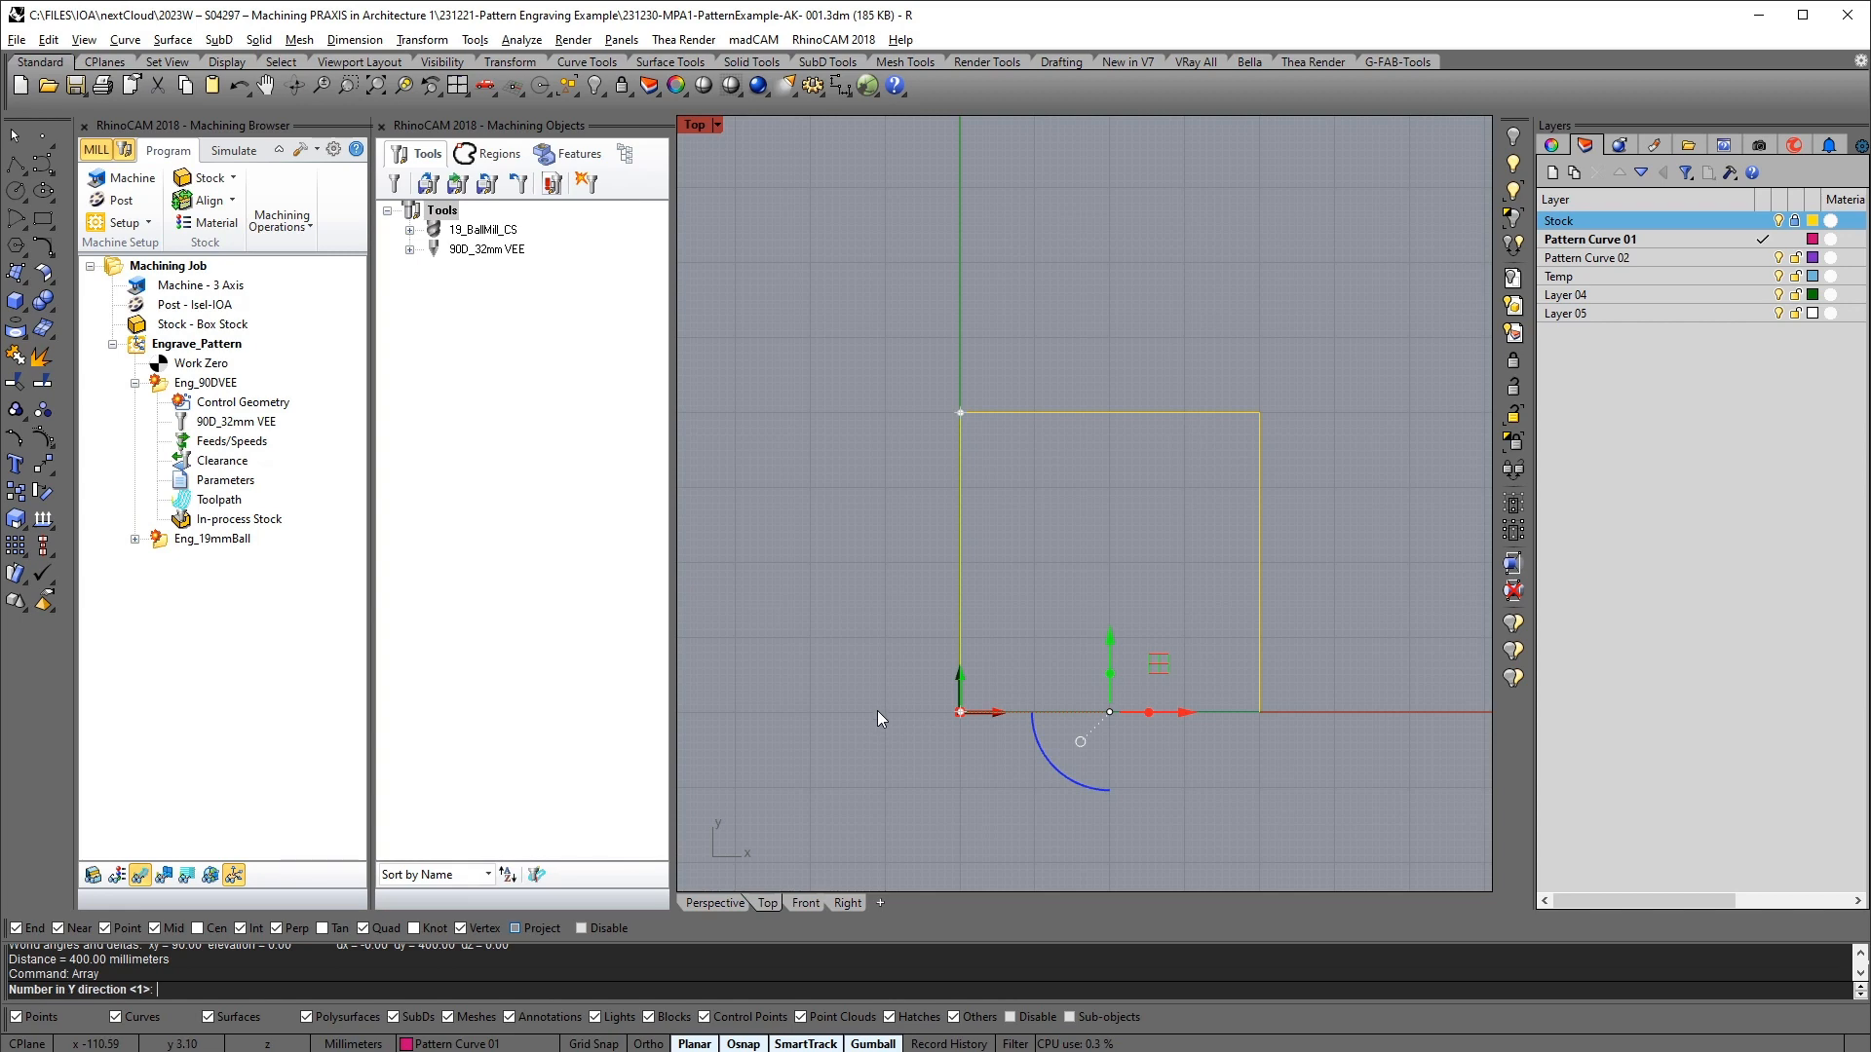
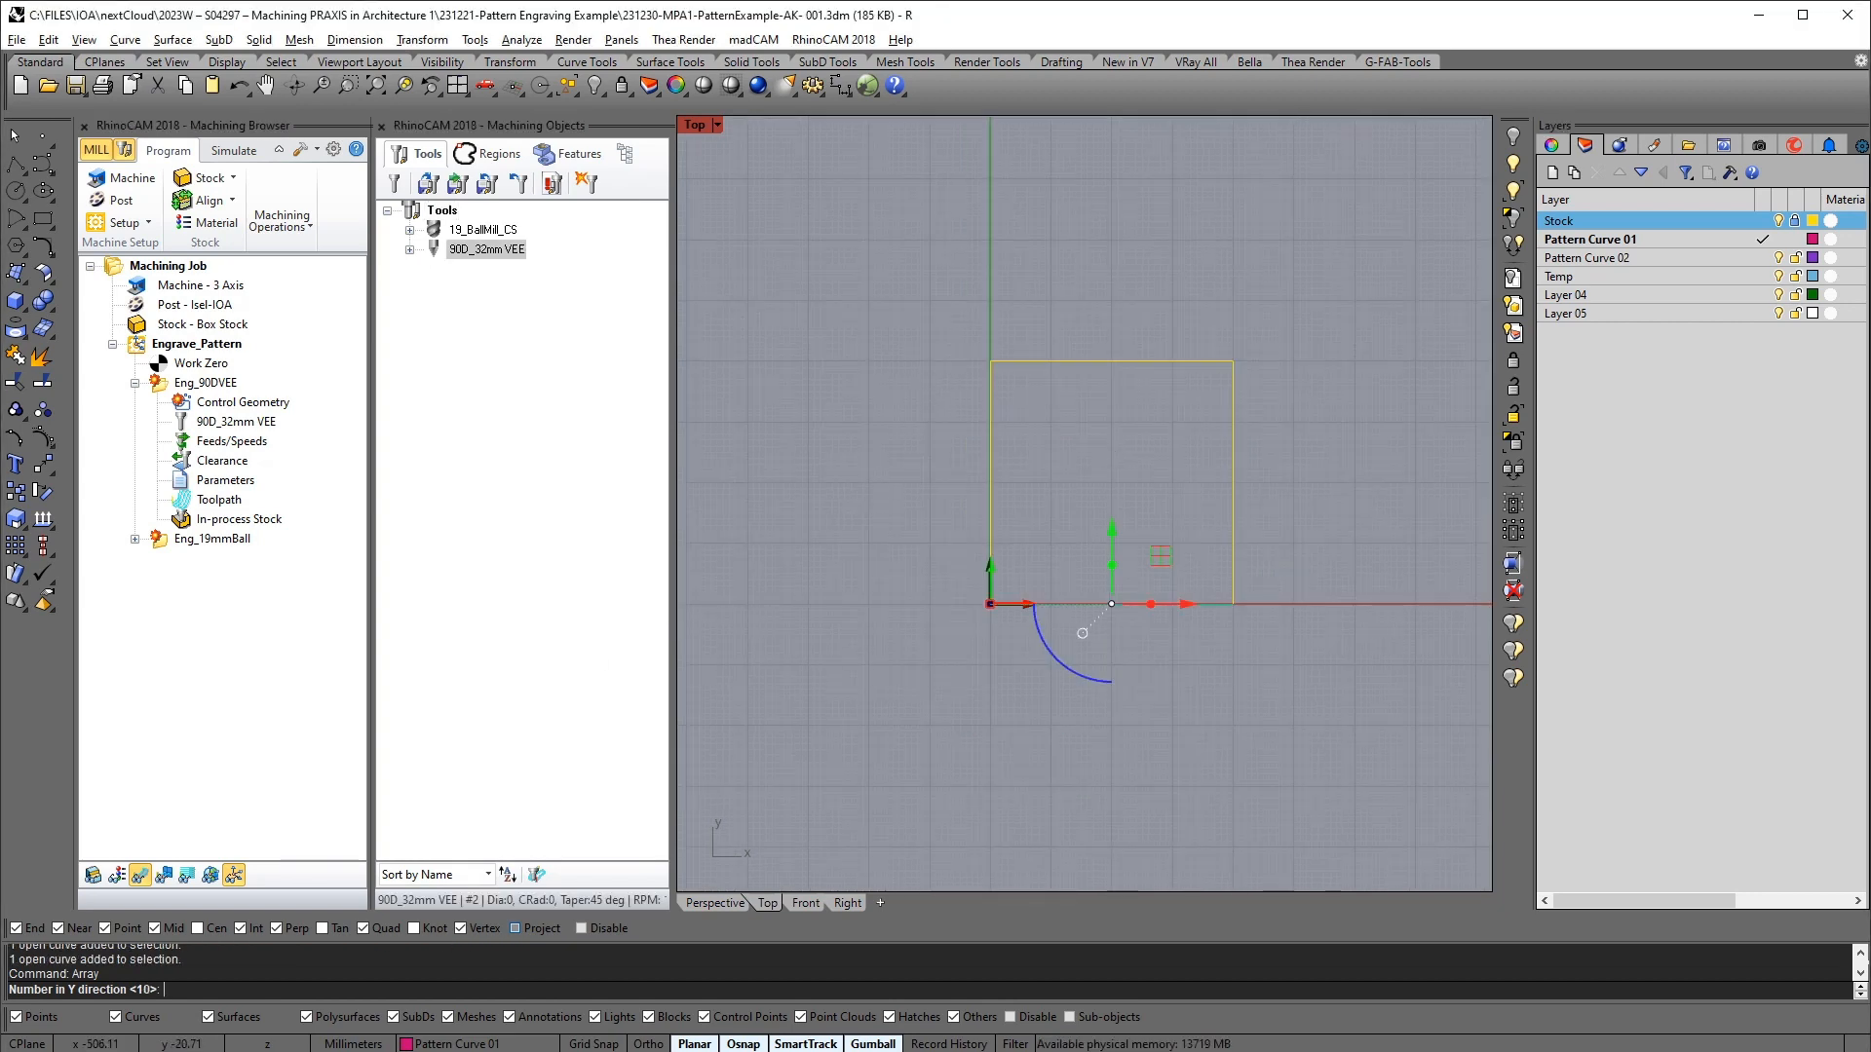
{"action": "left_click", "coordinate": [904, 10]}
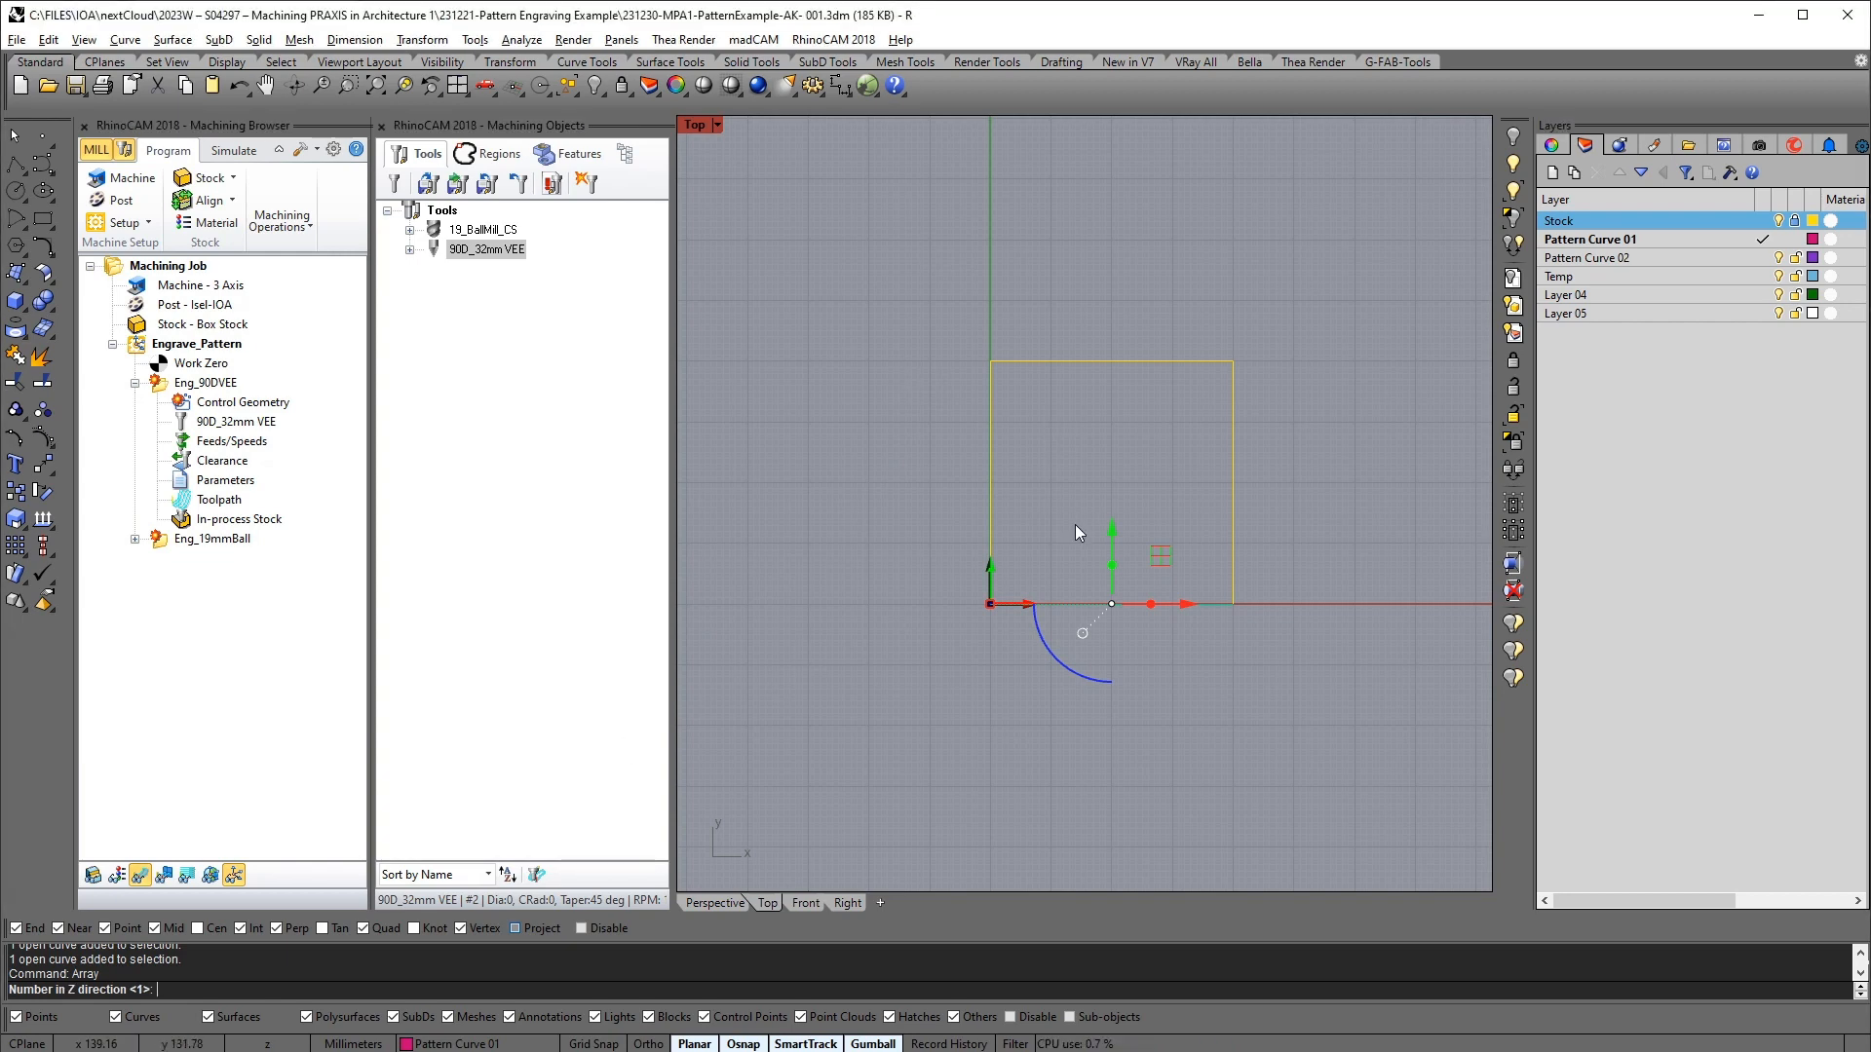
{"action": "key", "text": "Return"}
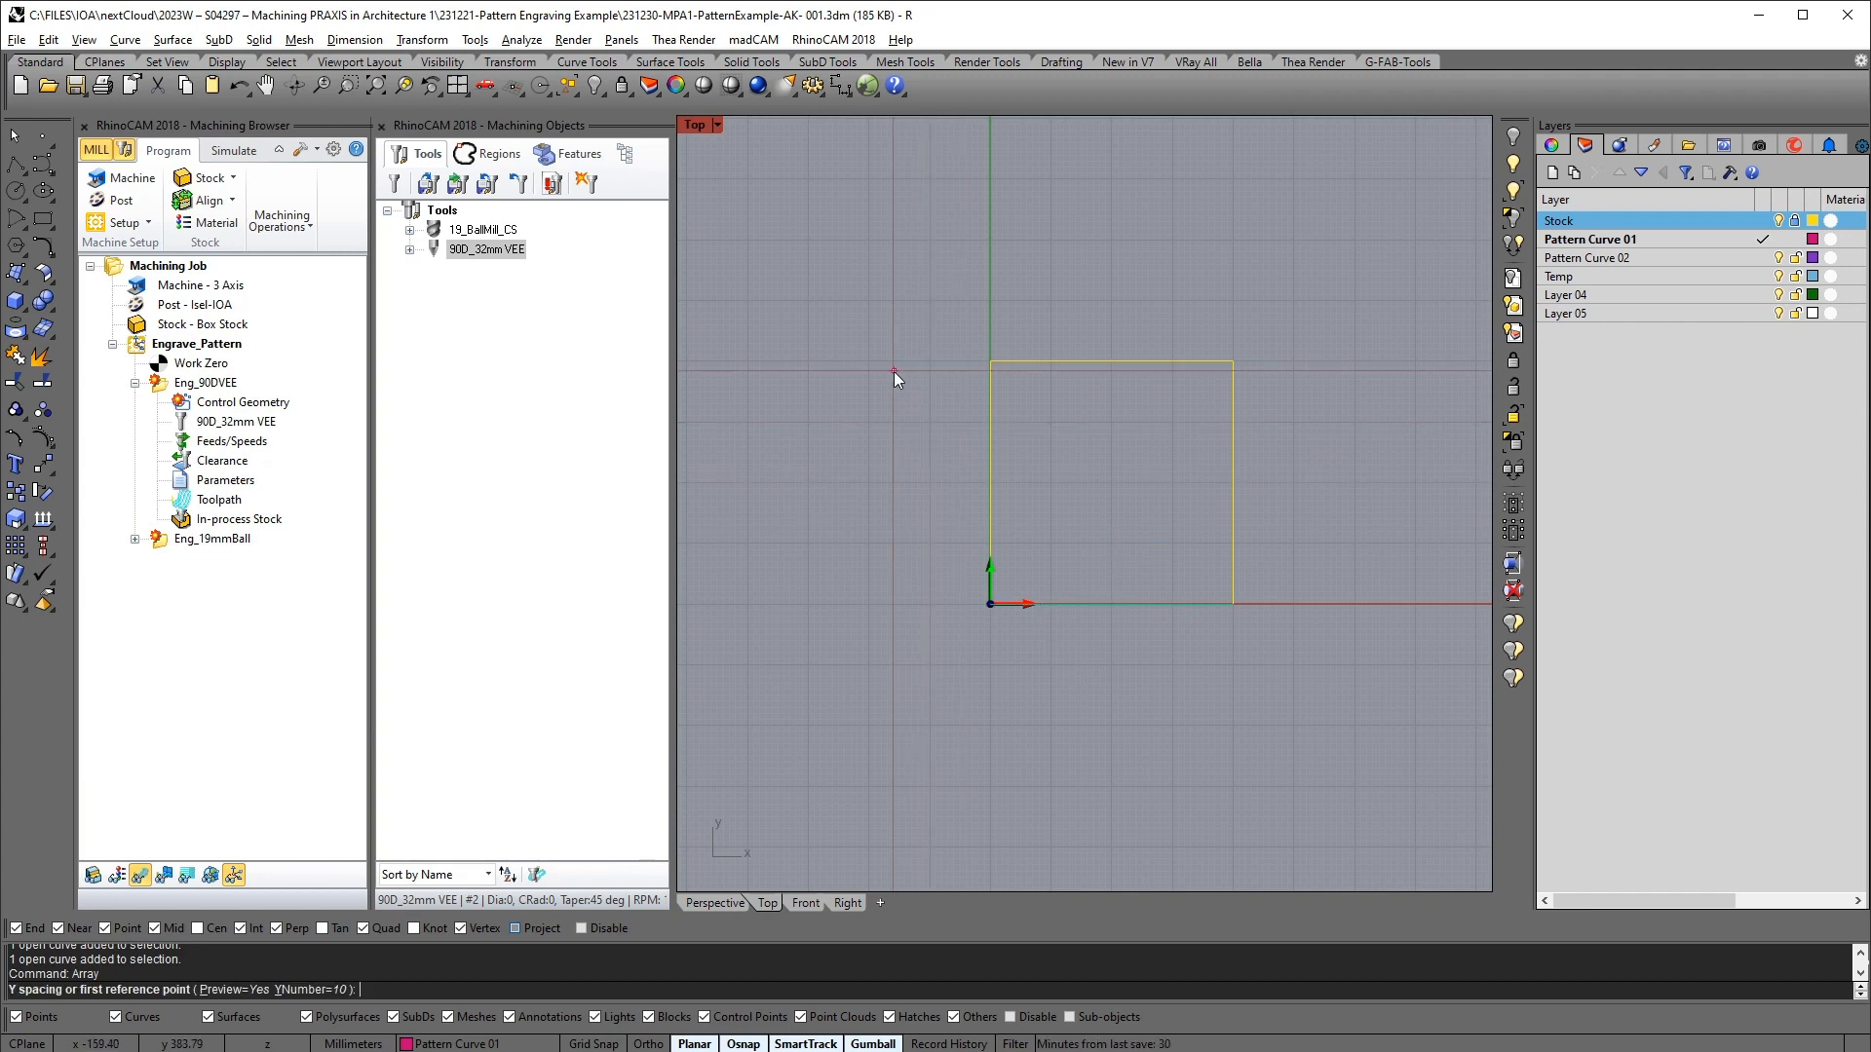
{"action": "key", "text": "Return"}
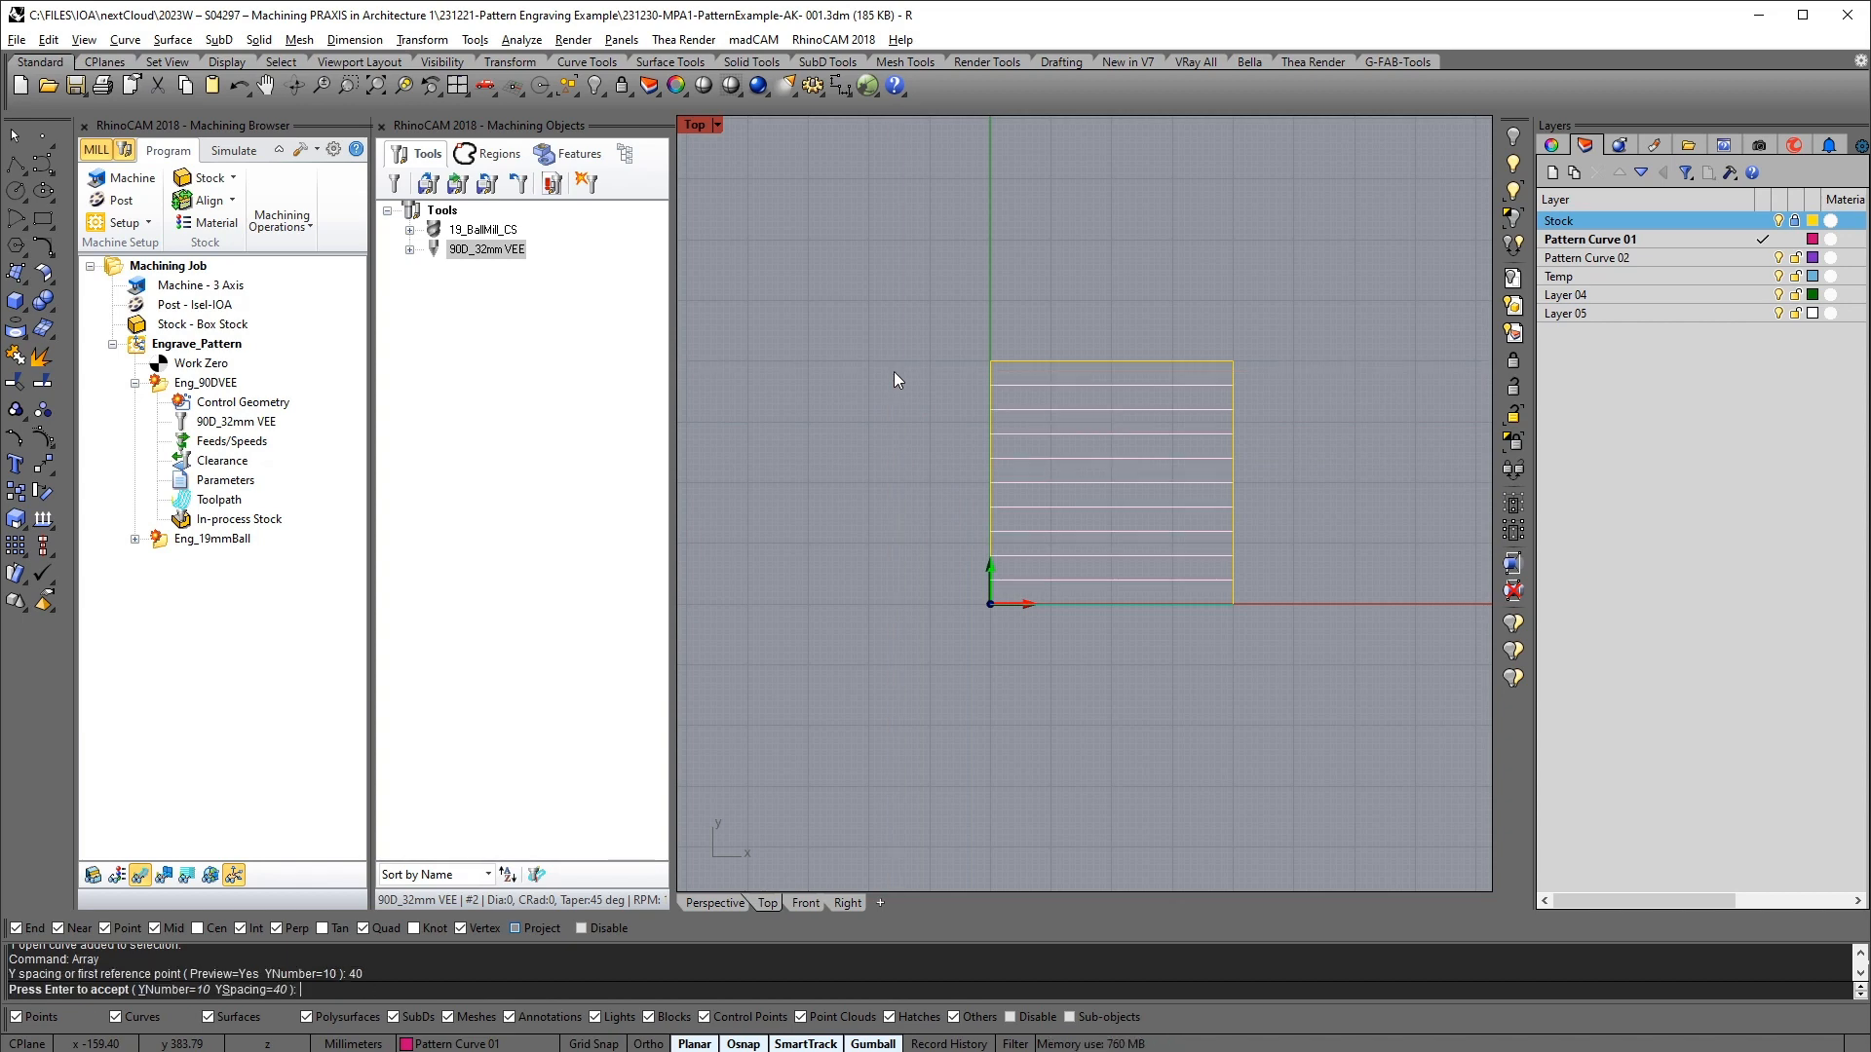
{"action": "key", "text": "Return"}
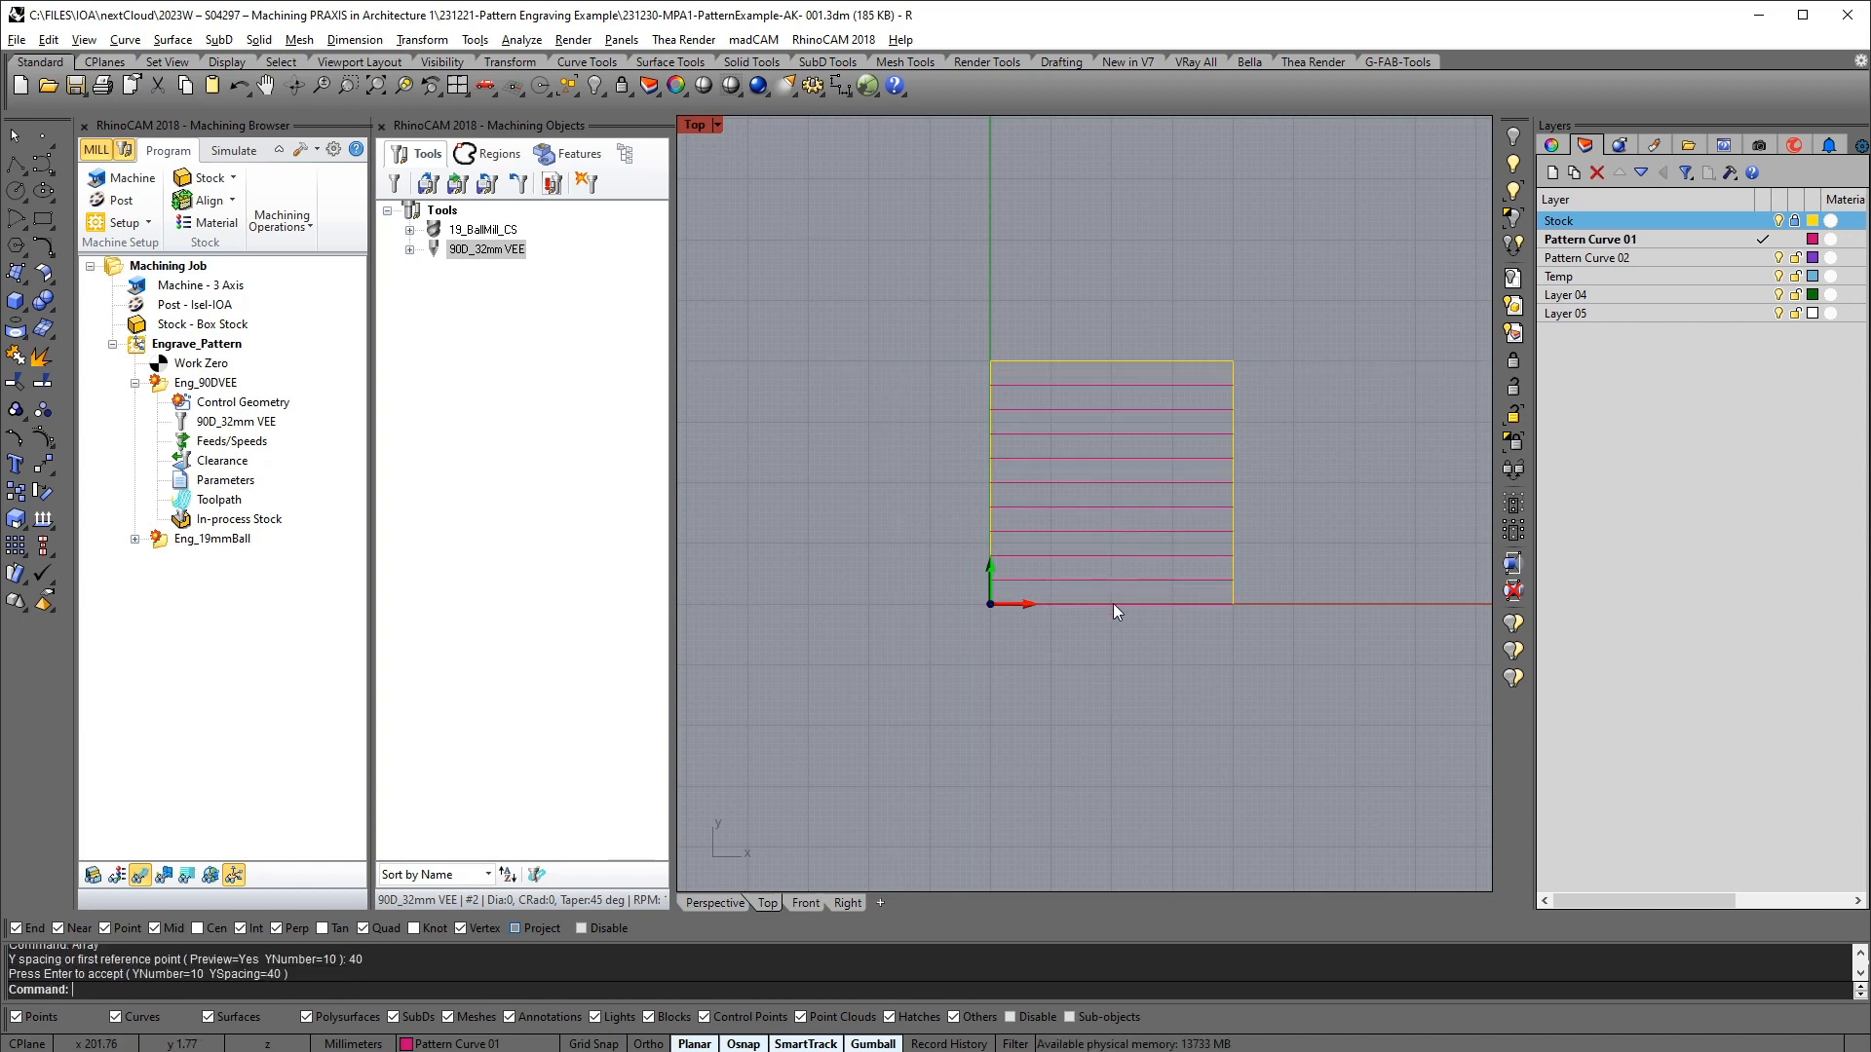
Copy the uppermost arrayed curve up by one curve spacing so it lies on the stock's upper edge
{"action": "left_click", "coordinate": [1112, 604]}
{"action": "key", "text": "Escape"}
{"action": "scroll", "coordinate": [1025, 353], "scroll_direction": "up", "scroll_amount": 2}
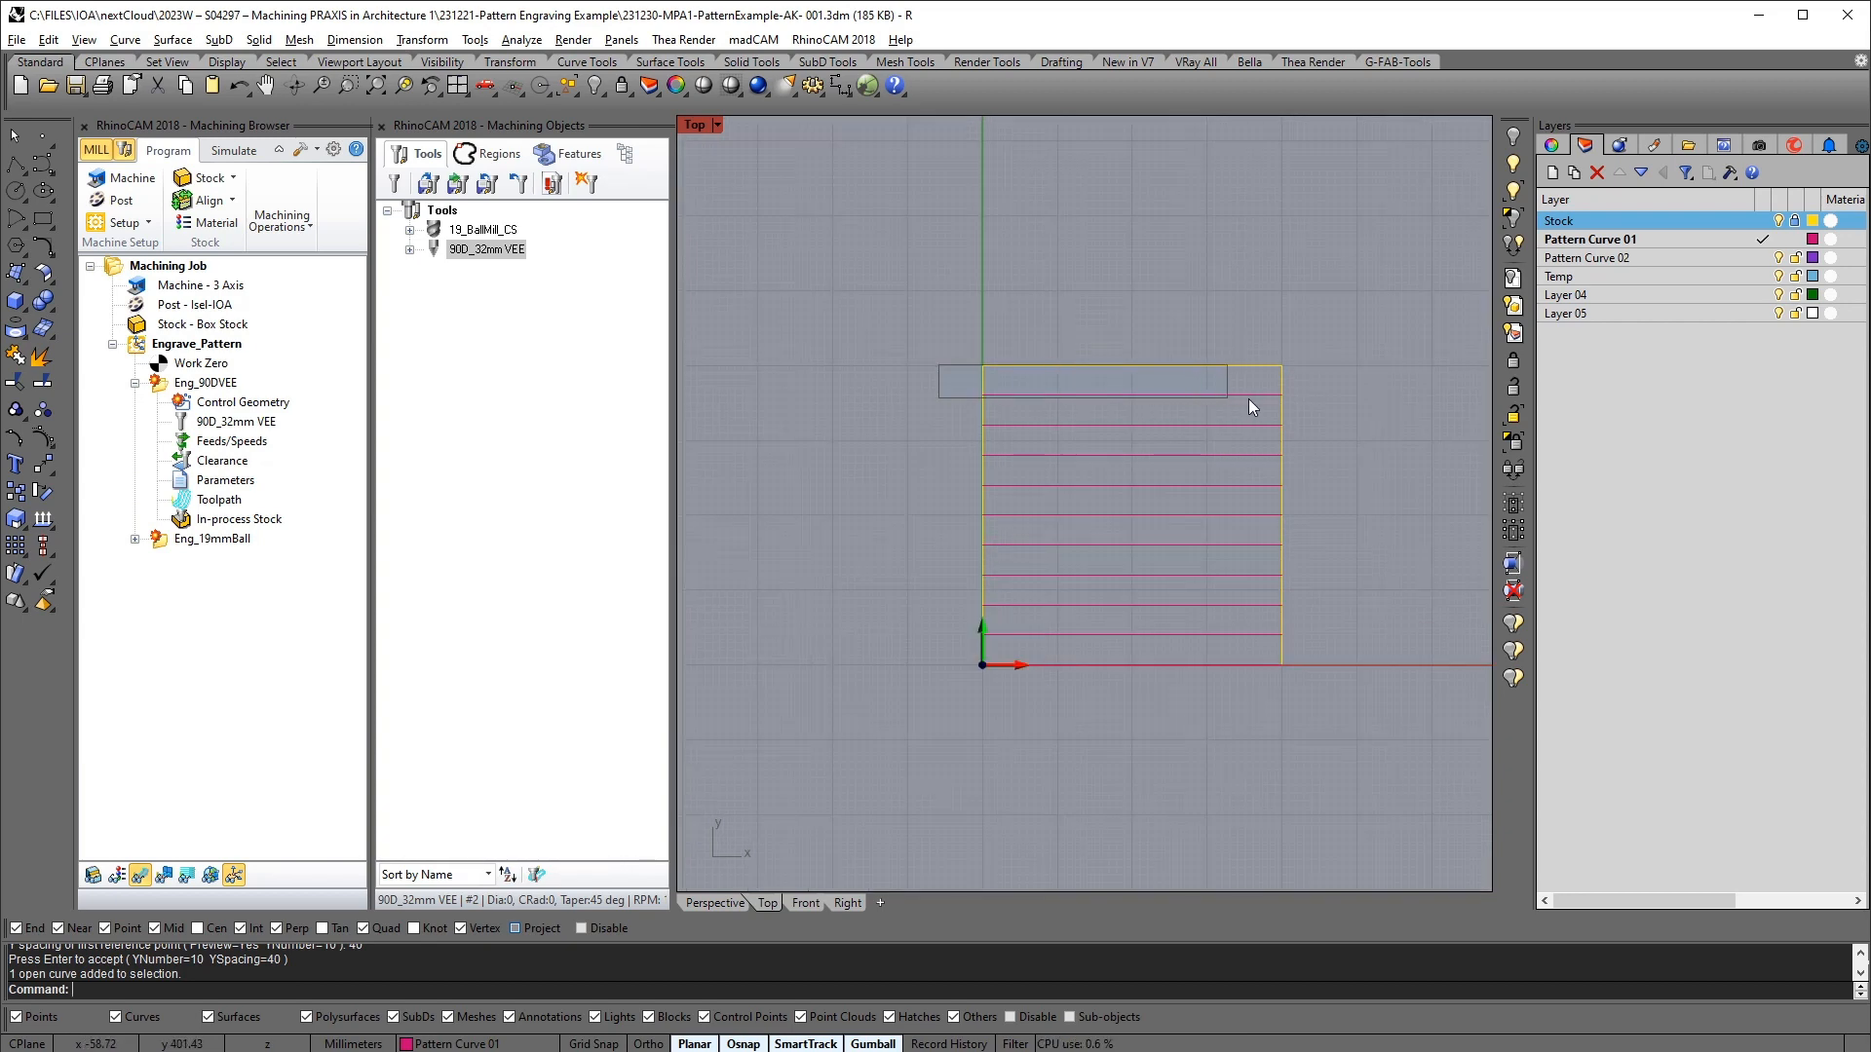
{"action": "left_click_drag", "start_coordinate": [1251, 407], "coordinate": [1286, 423]}
{"action": "scroll", "coordinate": [1033, 394], "scroll_direction": "up", "scroll_amount": 3}
{"action": "type", "text": "cc"}
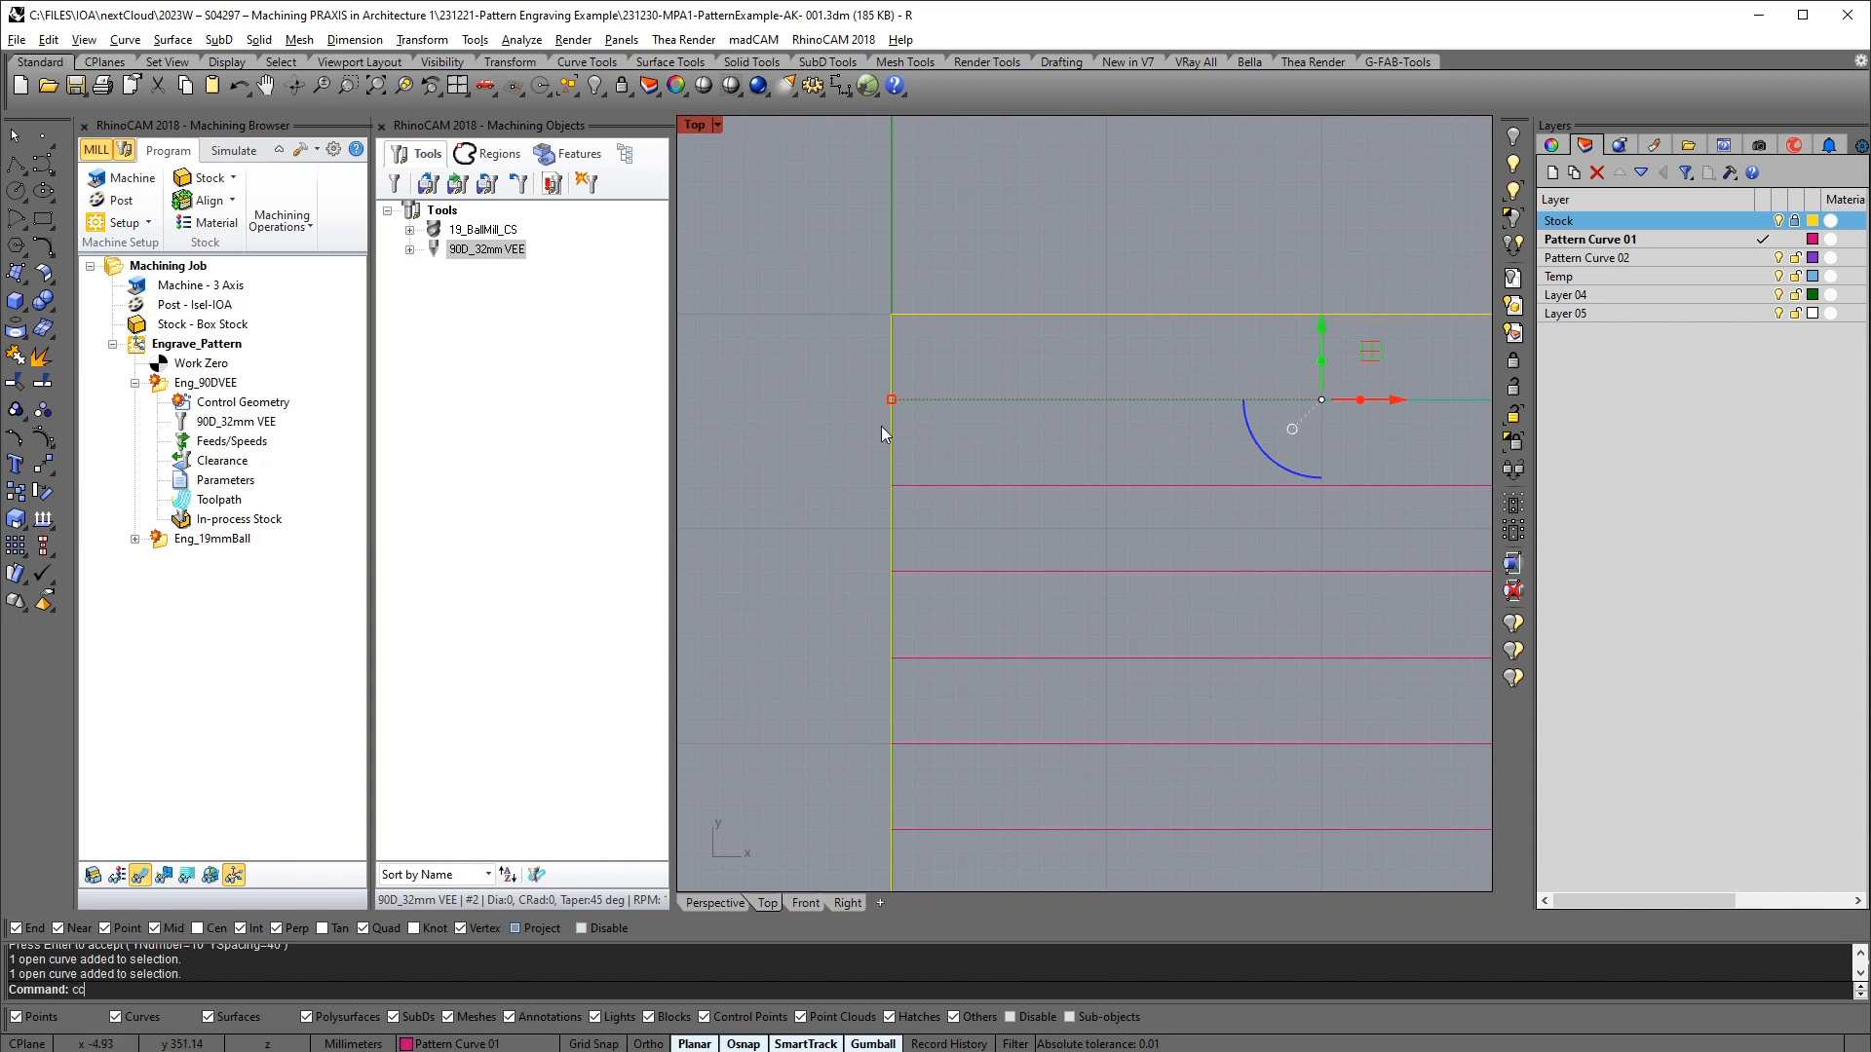
{"action": "key", "text": "Return"}
{"action": "left_click", "coordinate": [880, 482]}
{"action": "left_click", "coordinate": [886, 409]}
{"action": "key", "text": "Return"}
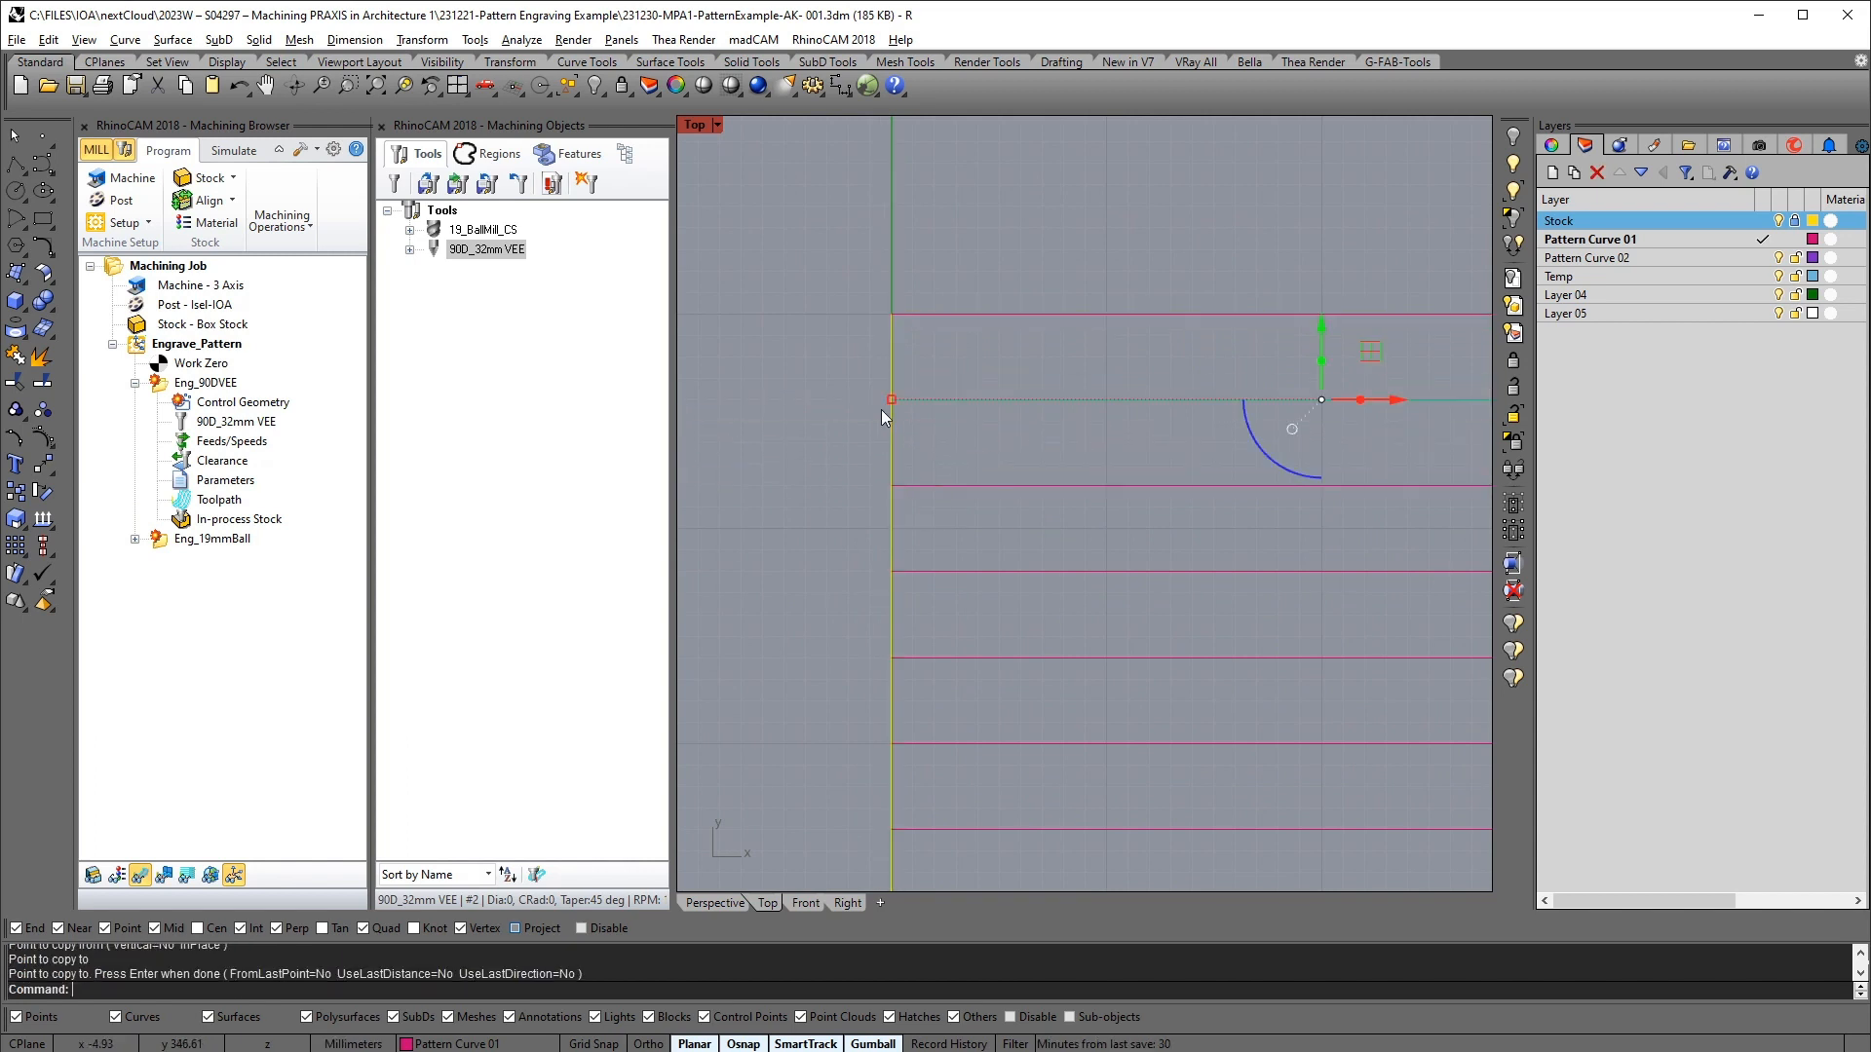
Assign all the arrayed pattern curves as machining regions of the Eng_90DVEE engraving operation
{"action": "scroll", "coordinate": [877, 404], "scroll_direction": "down", "scroll_amount": 4}
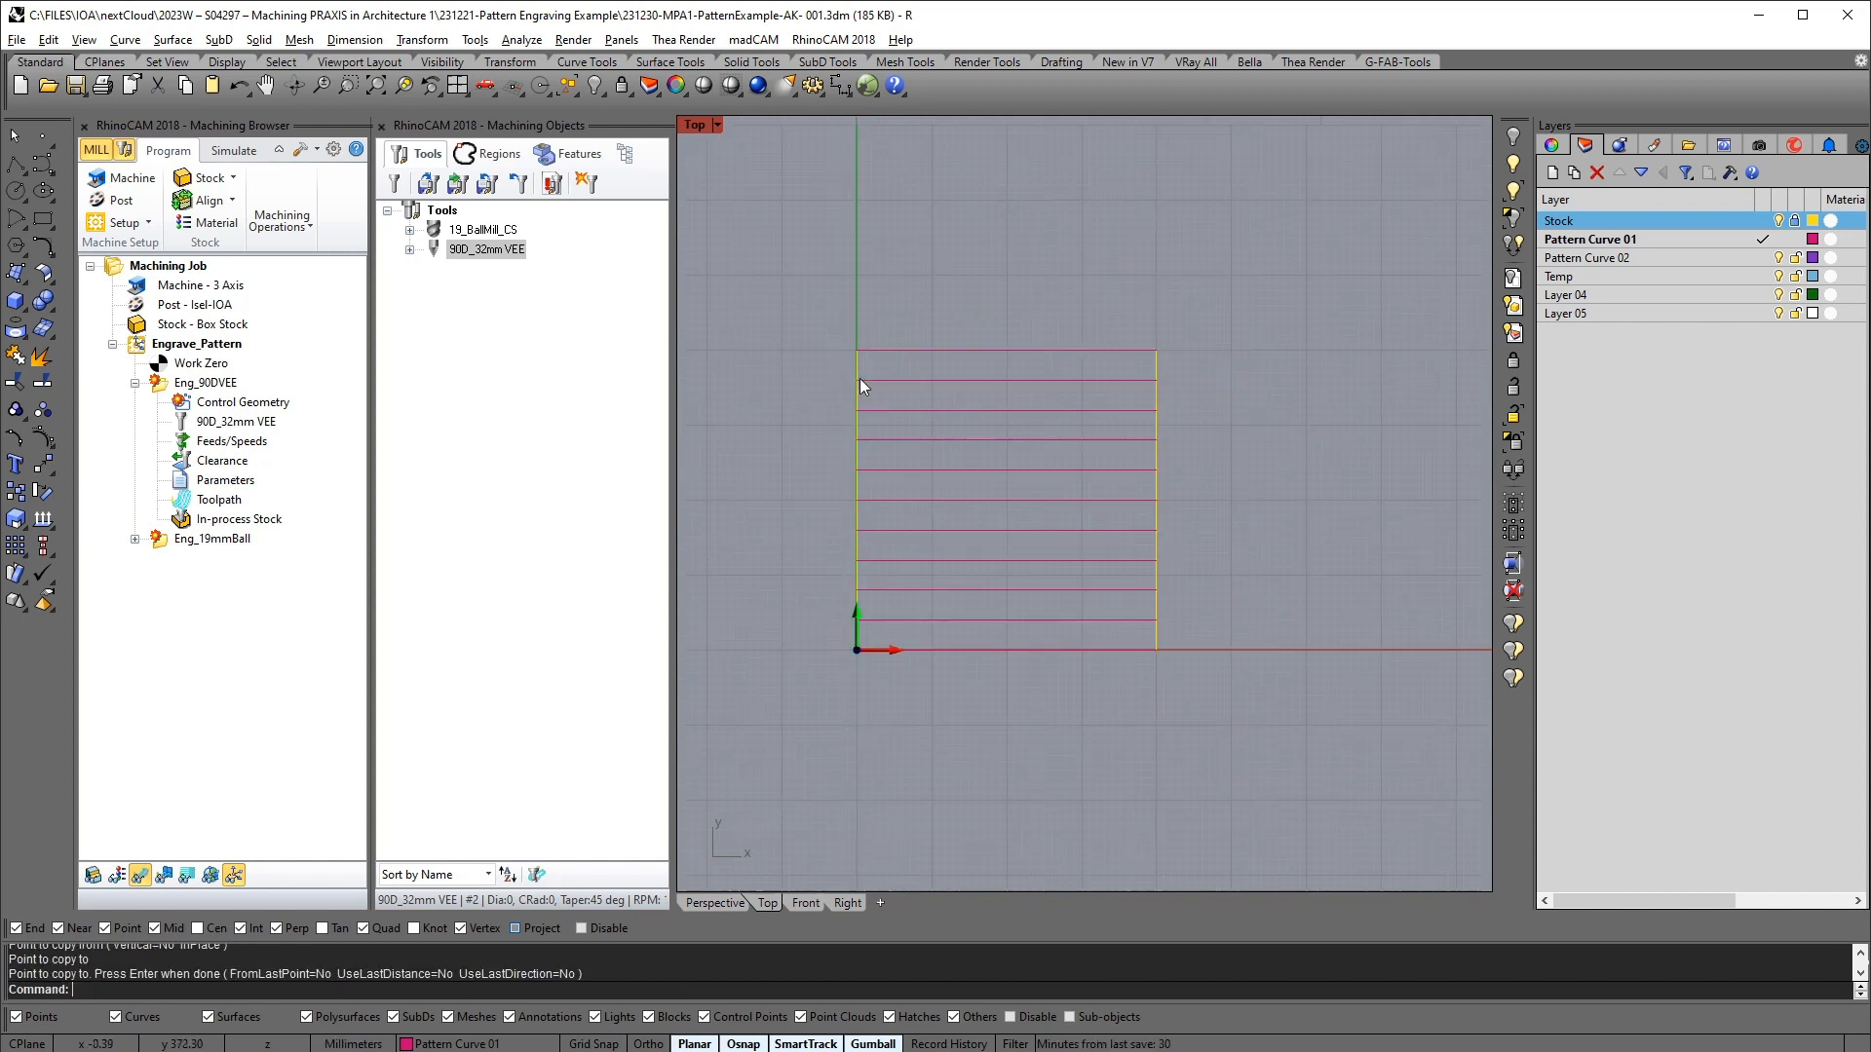
{"action": "double_click", "coordinate": [172, 386]}
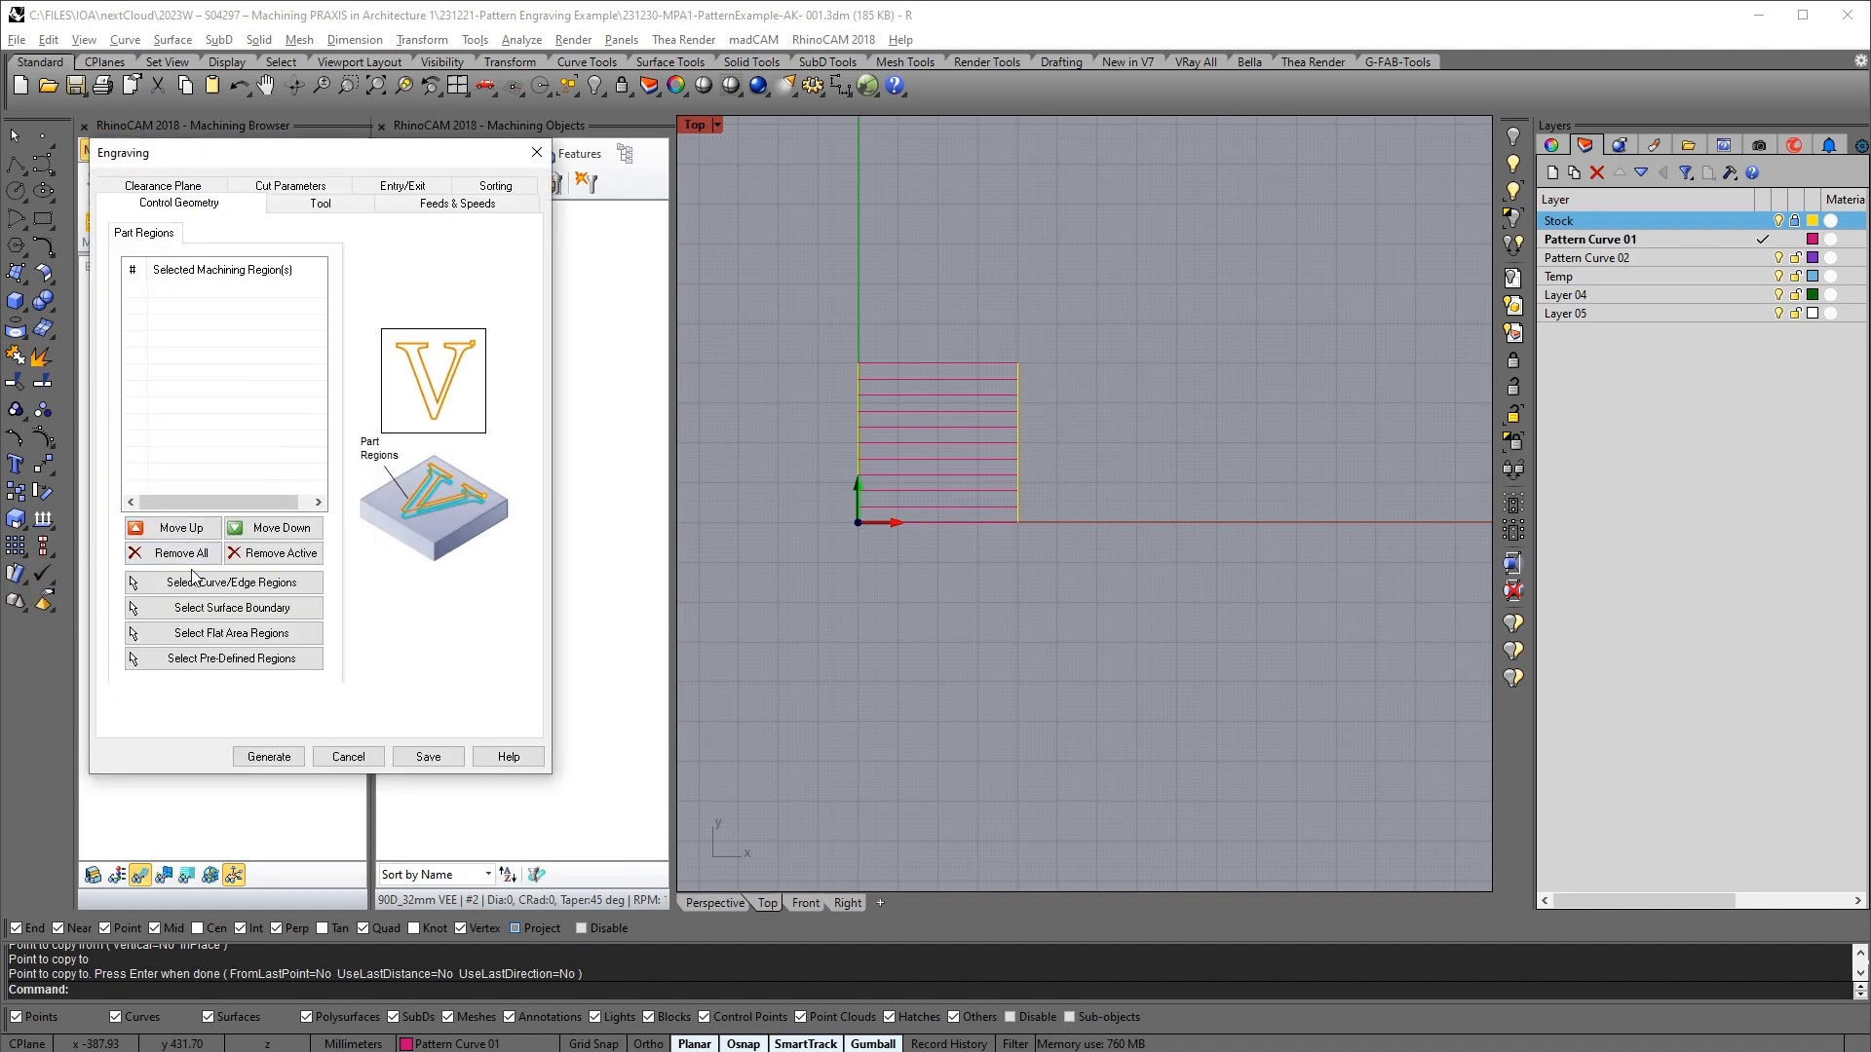
{"action": "left_click", "coordinate": [195, 579]}
{"action": "key", "text": "ctrl+a"}
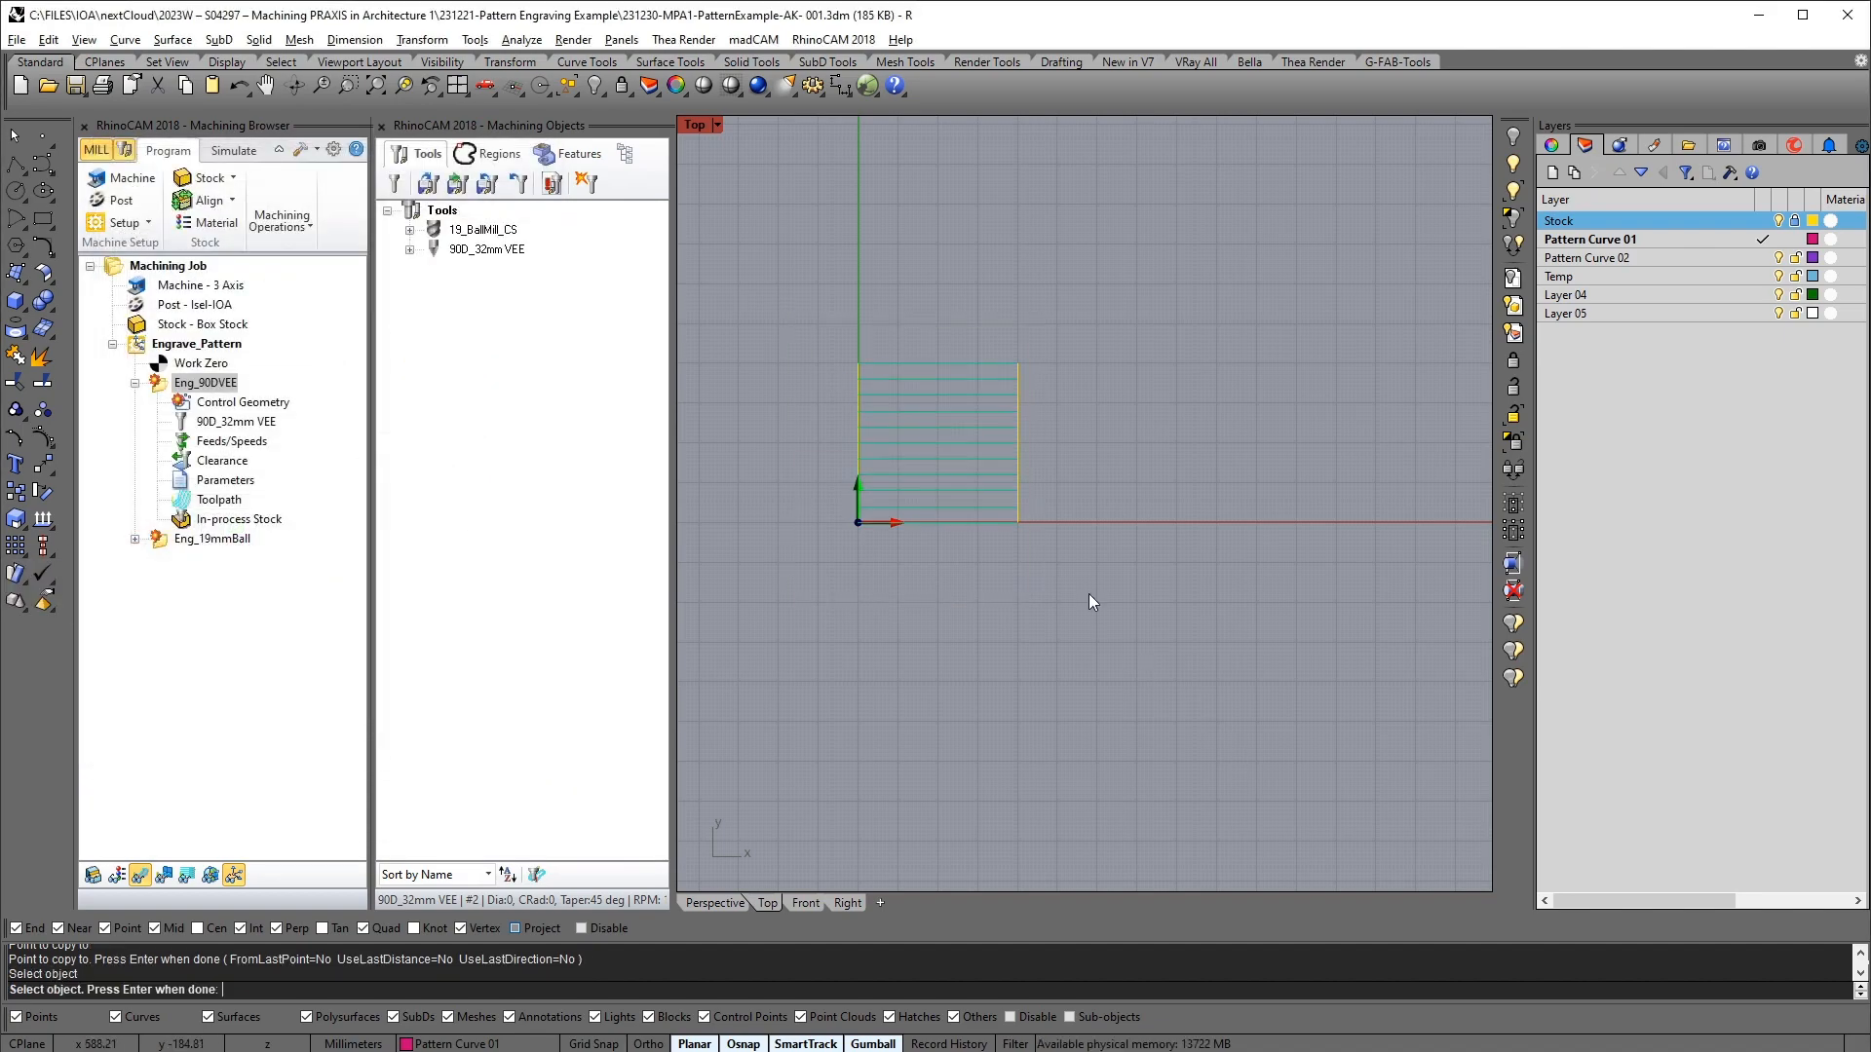
{"action": "right_click", "coordinate": [1090, 596]}
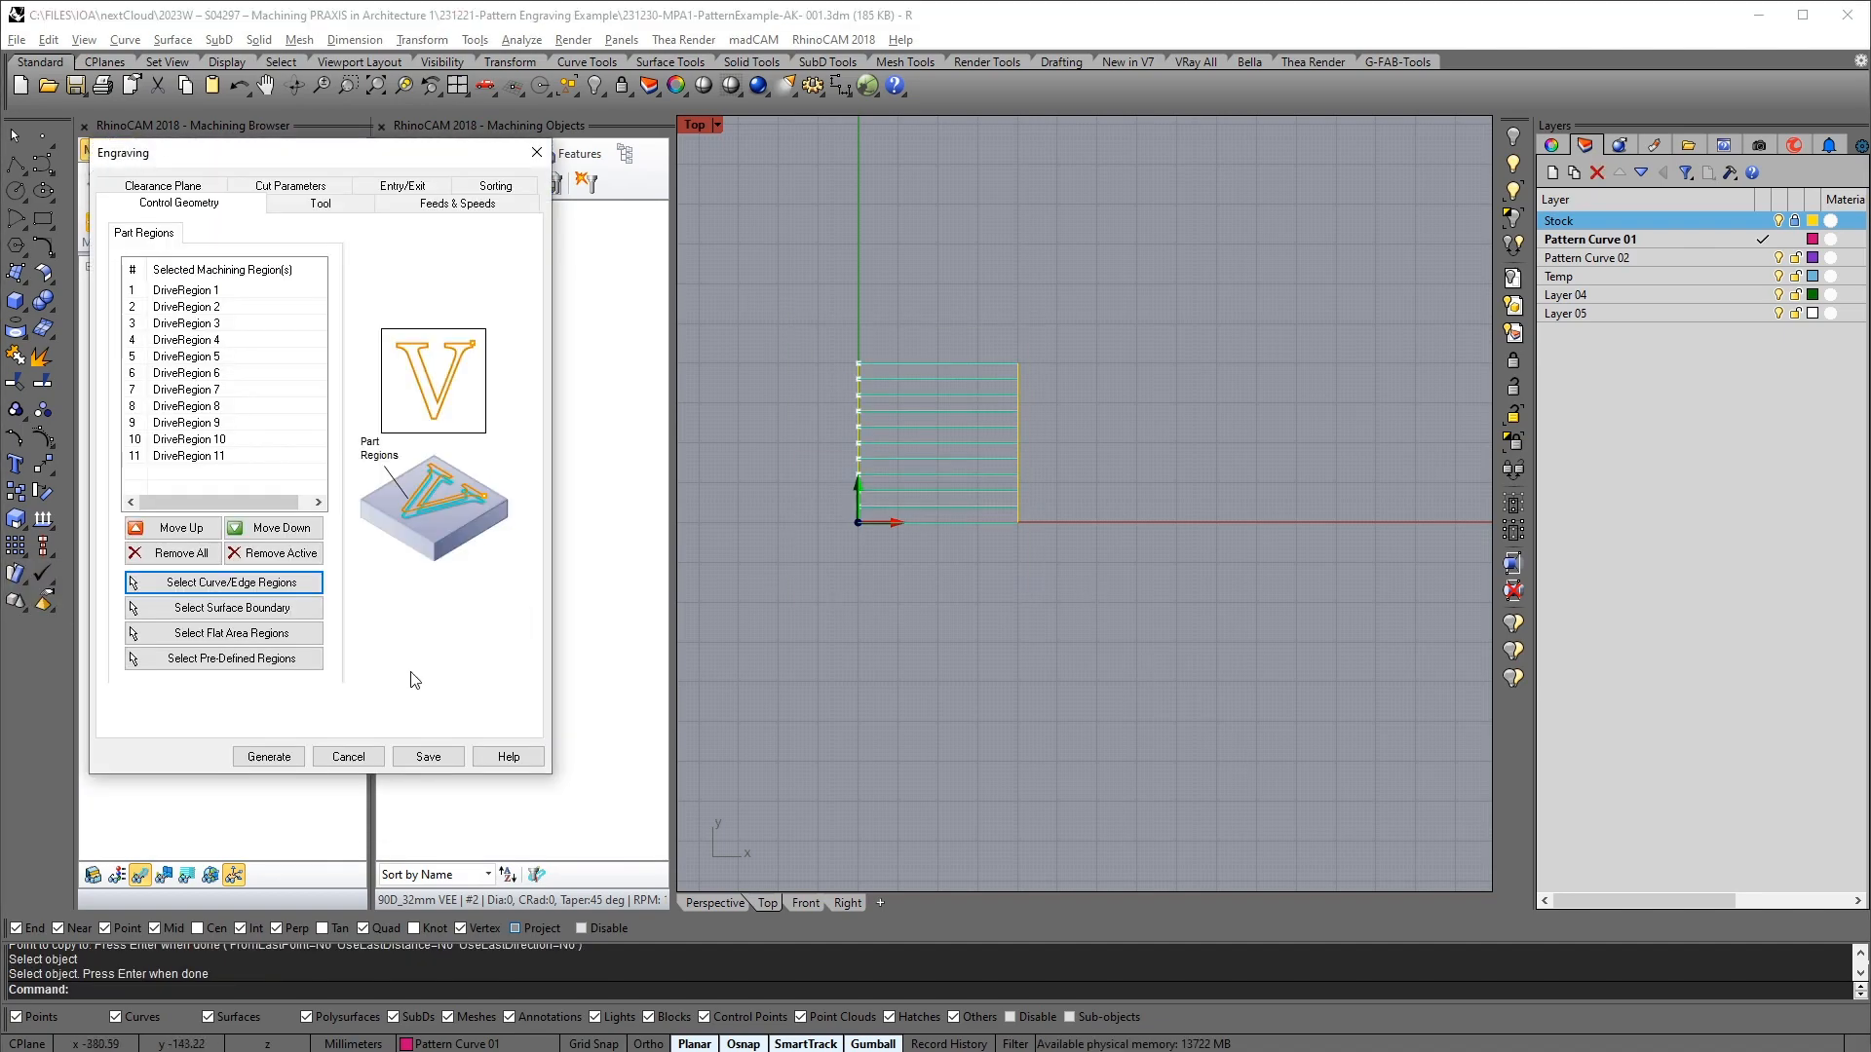
Set the engraving to Minimum Distance Sort with a Lower Left start point and generate the toolpath
{"action": "left_click", "coordinate": [492, 189]}
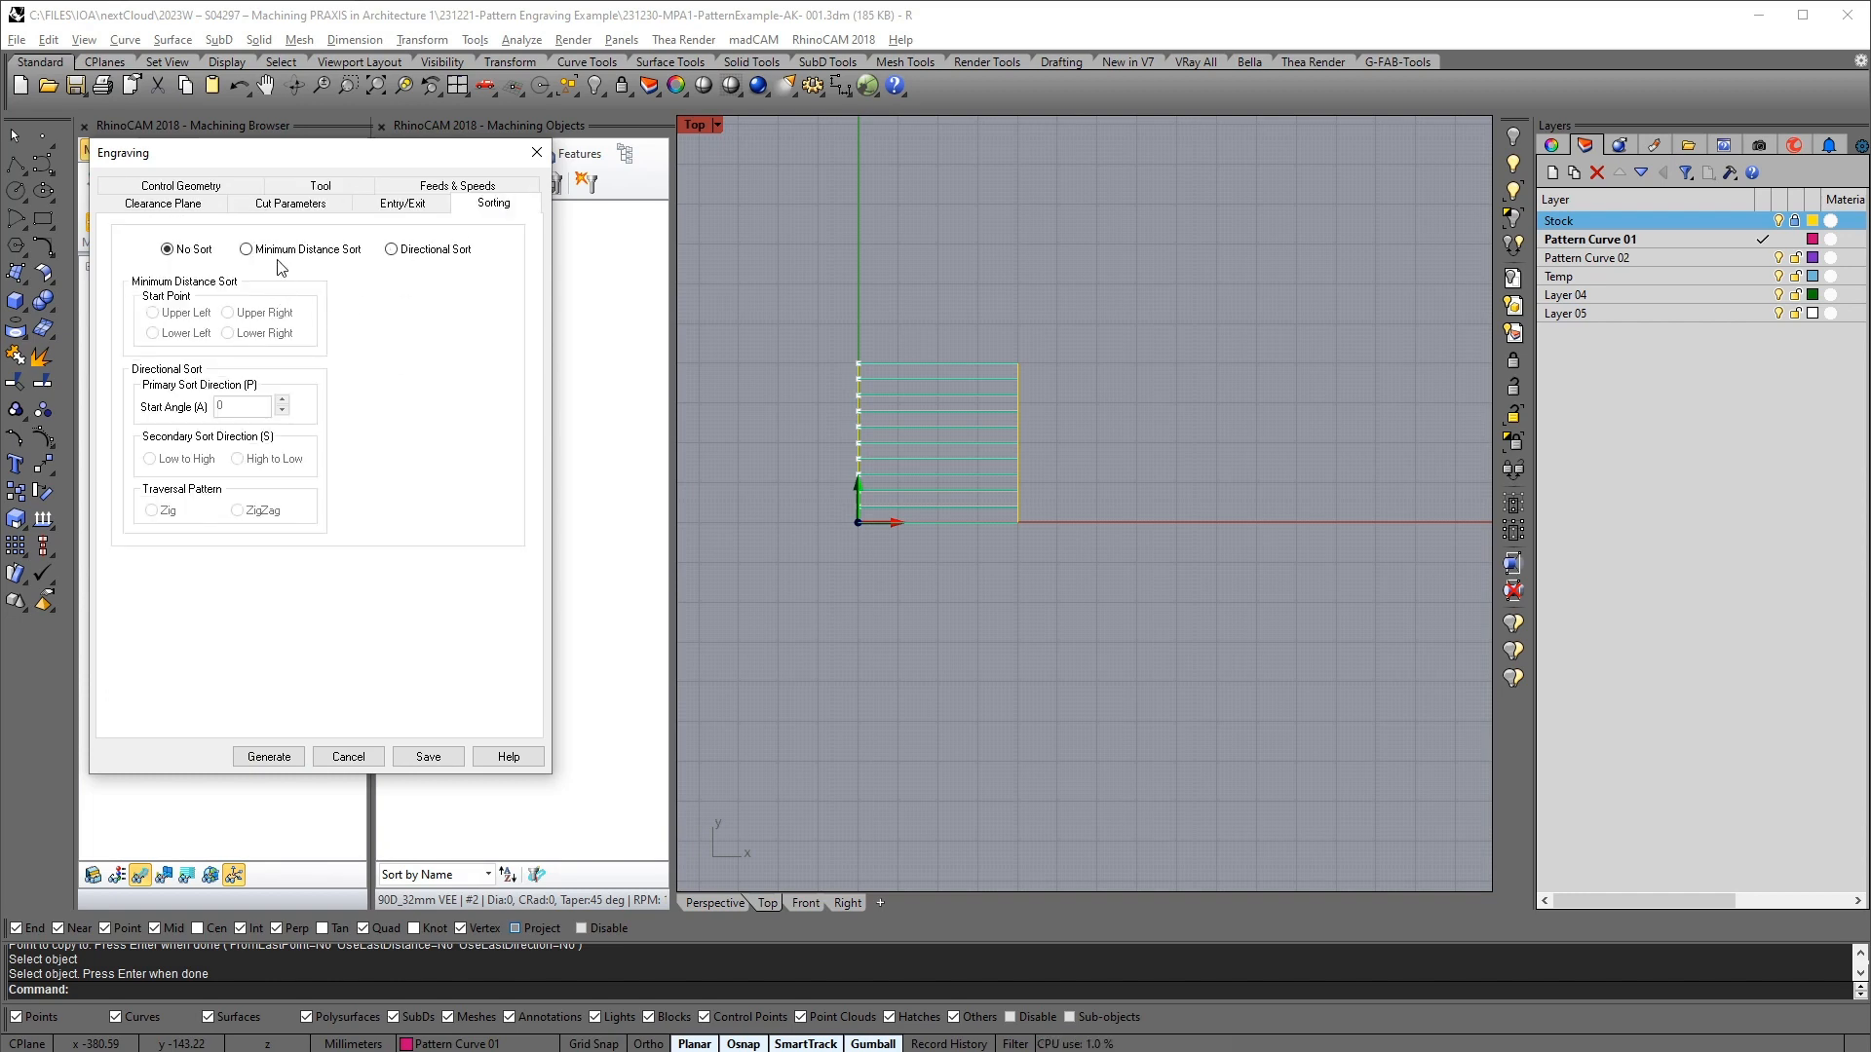
{"action": "left_click", "coordinate": [246, 250]}
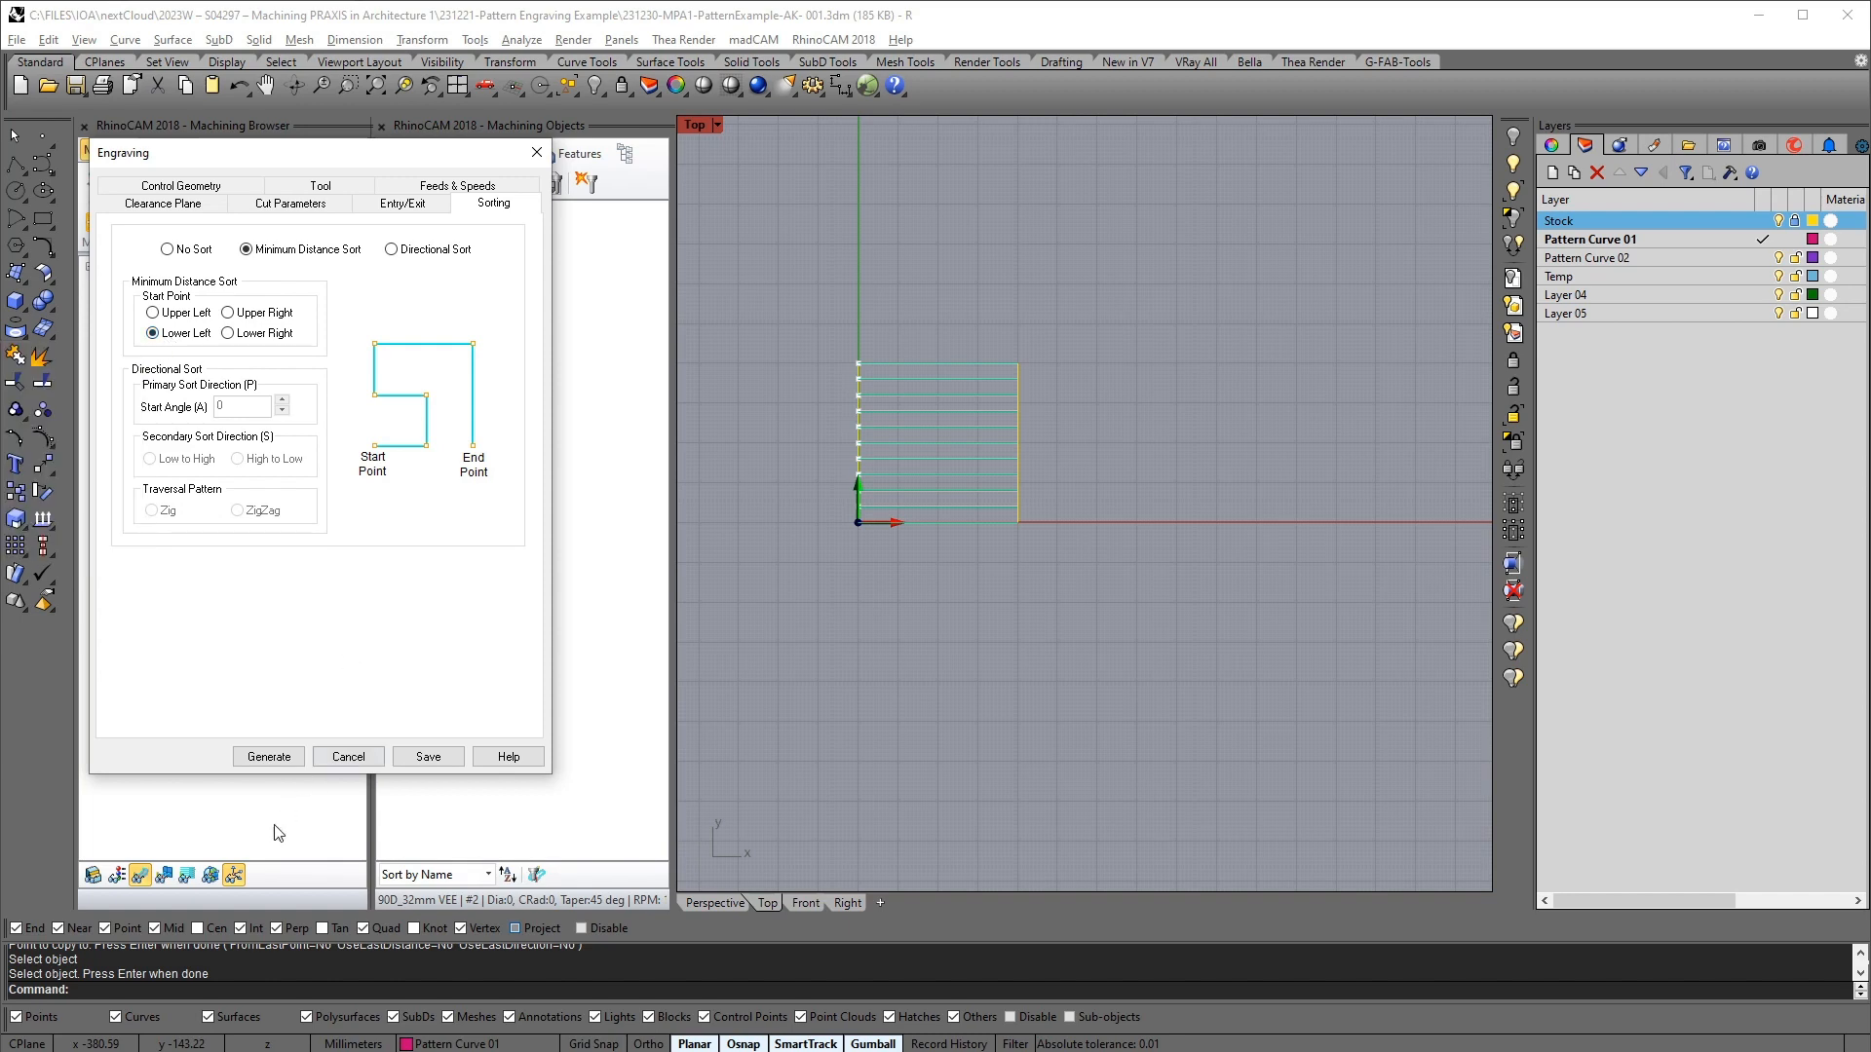
{"action": "left_click", "coordinate": [284, 761]}
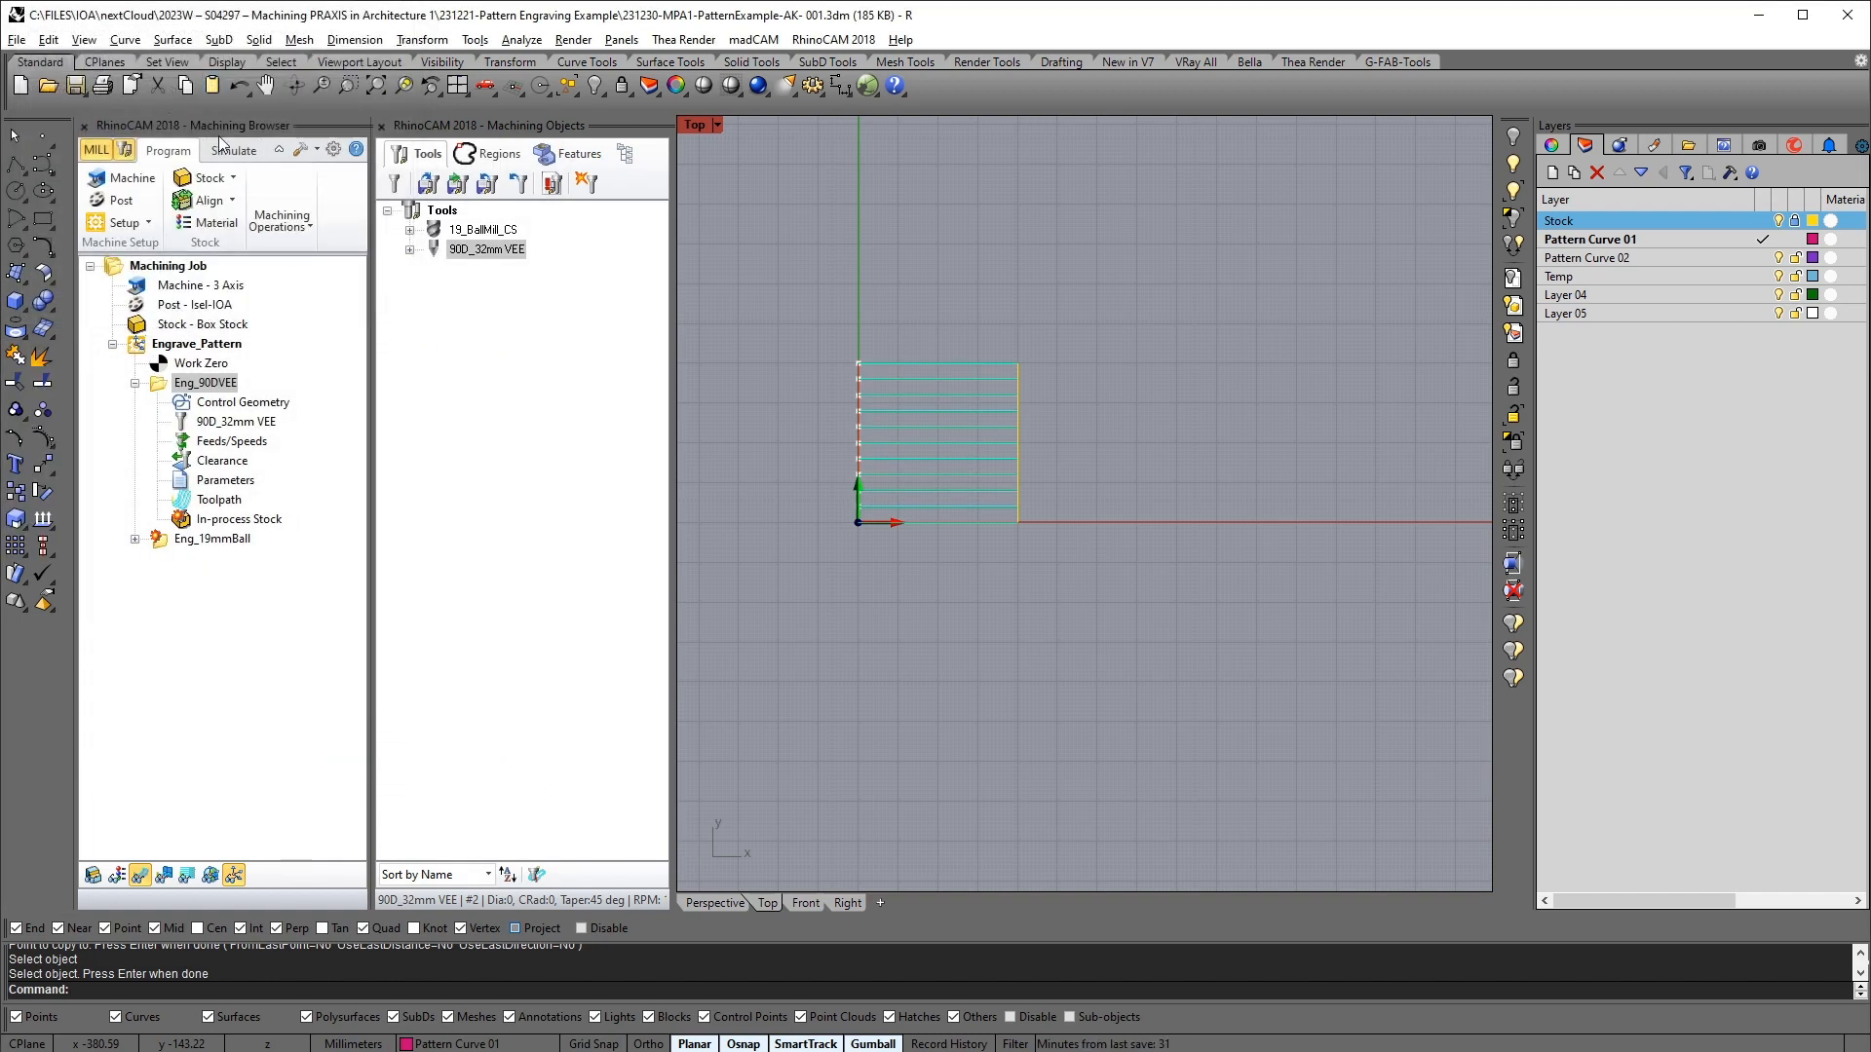
Play the cut-material simulation of the Eng_90DVEE operation with Simulate by Moves enabled
{"action": "left_click", "coordinate": [233, 222]}
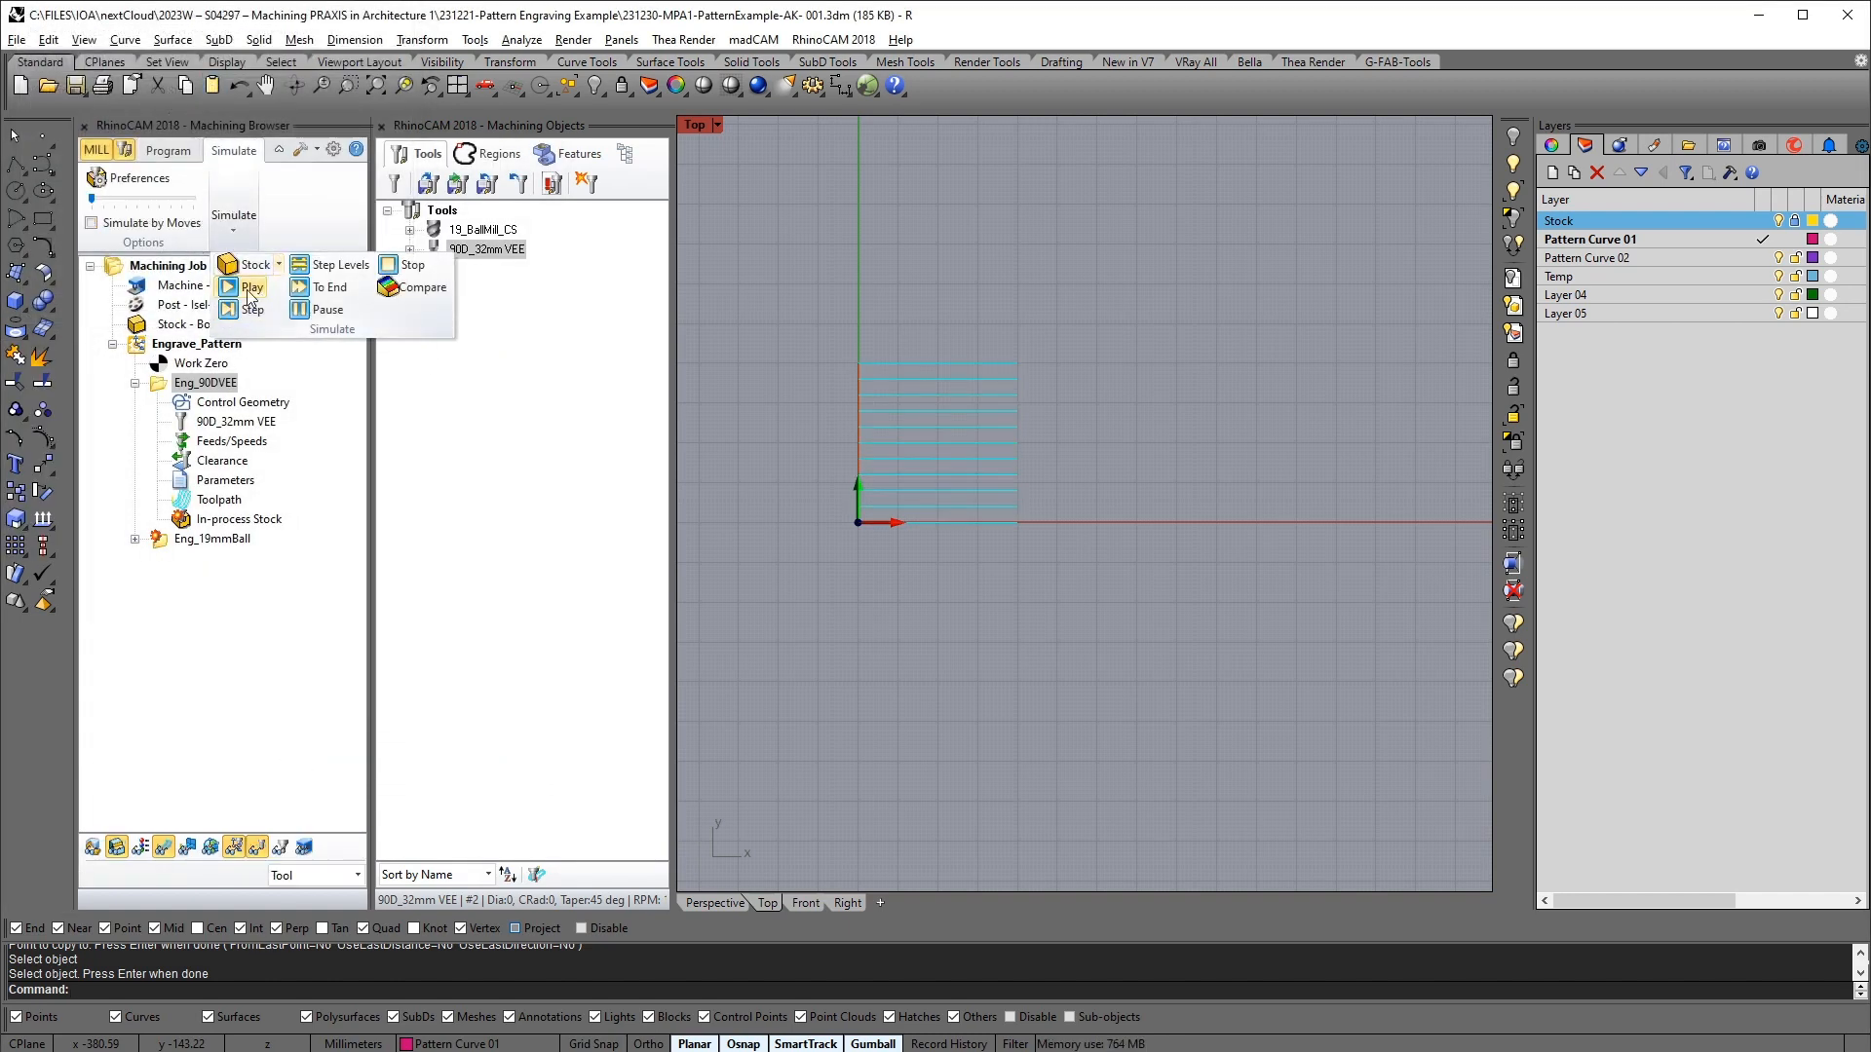
{"action": "left_click", "coordinate": [244, 292]}
{"action": "left_click", "coordinate": [115, 220]}
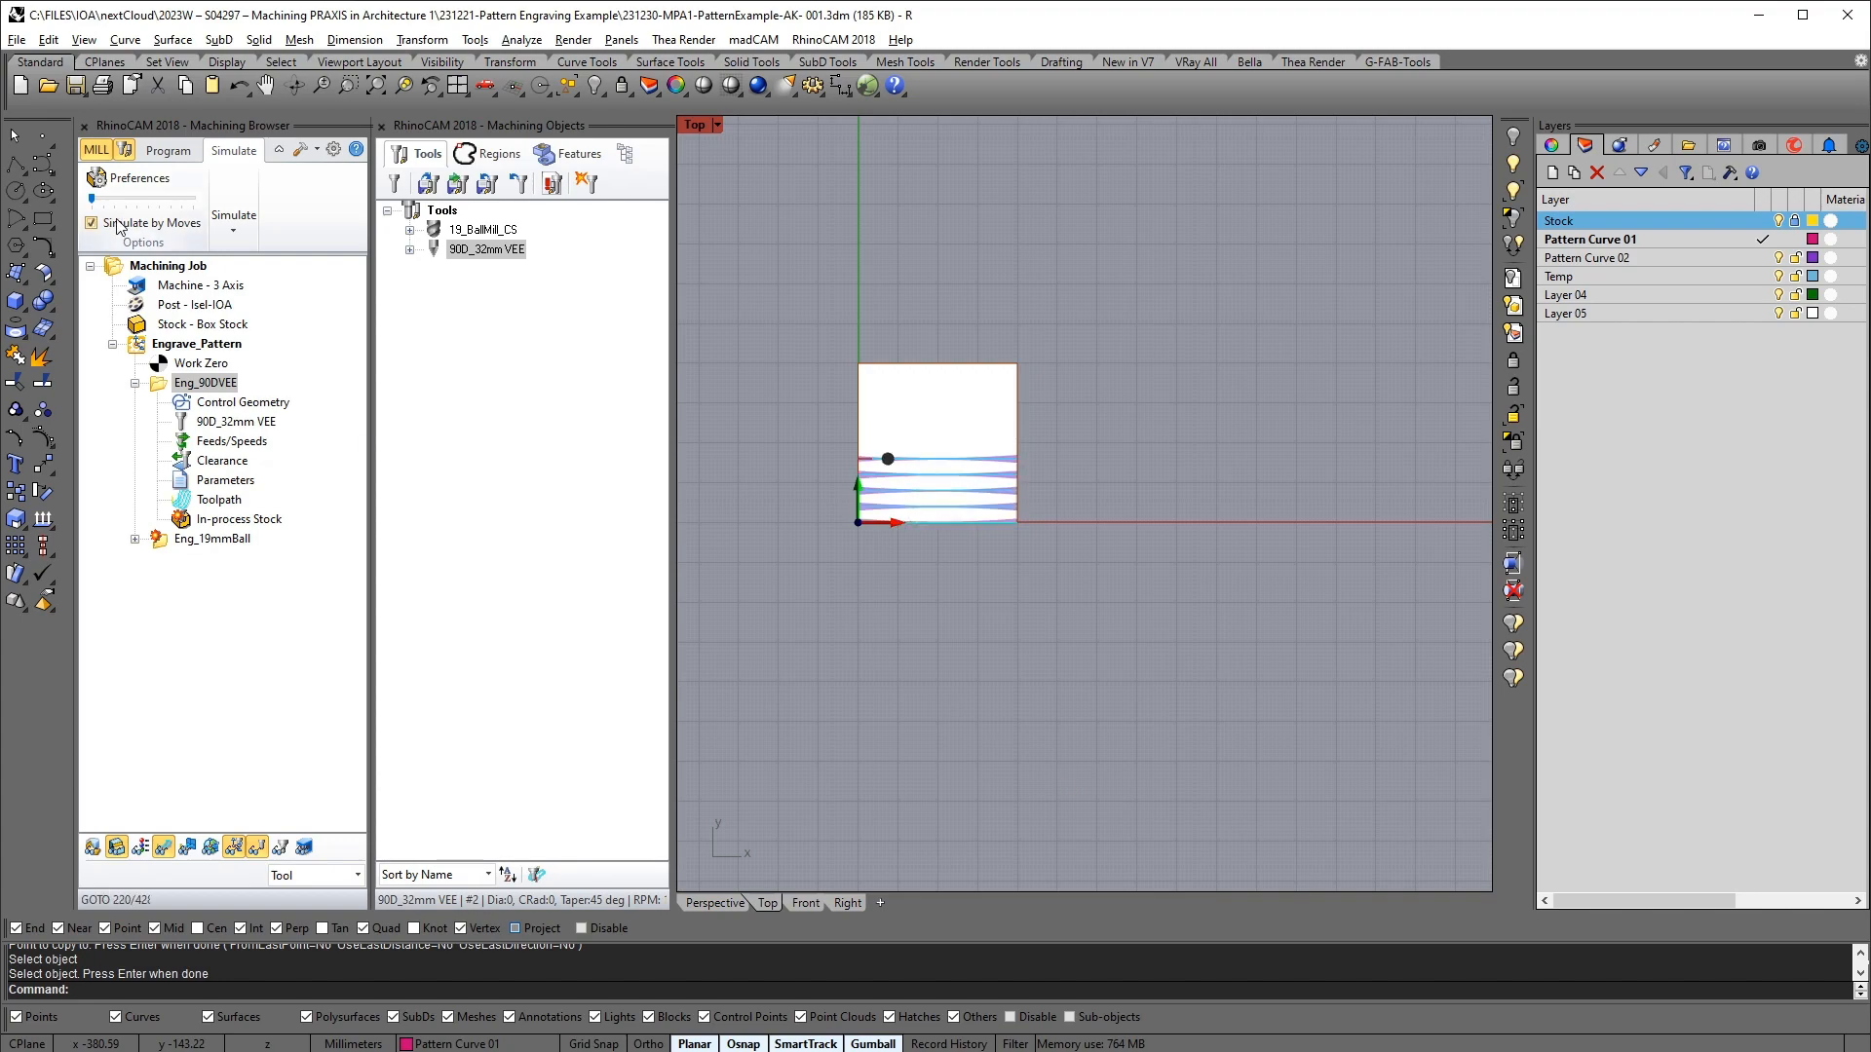
Hide the toolpath and examine the parallel vee grooves on the simulated stock in the Perspective view
{"action": "left_click", "coordinate": [714, 903]}
{"action": "right_click_drag", "start_coordinate": [727, 550], "coordinate": [758, 522]}
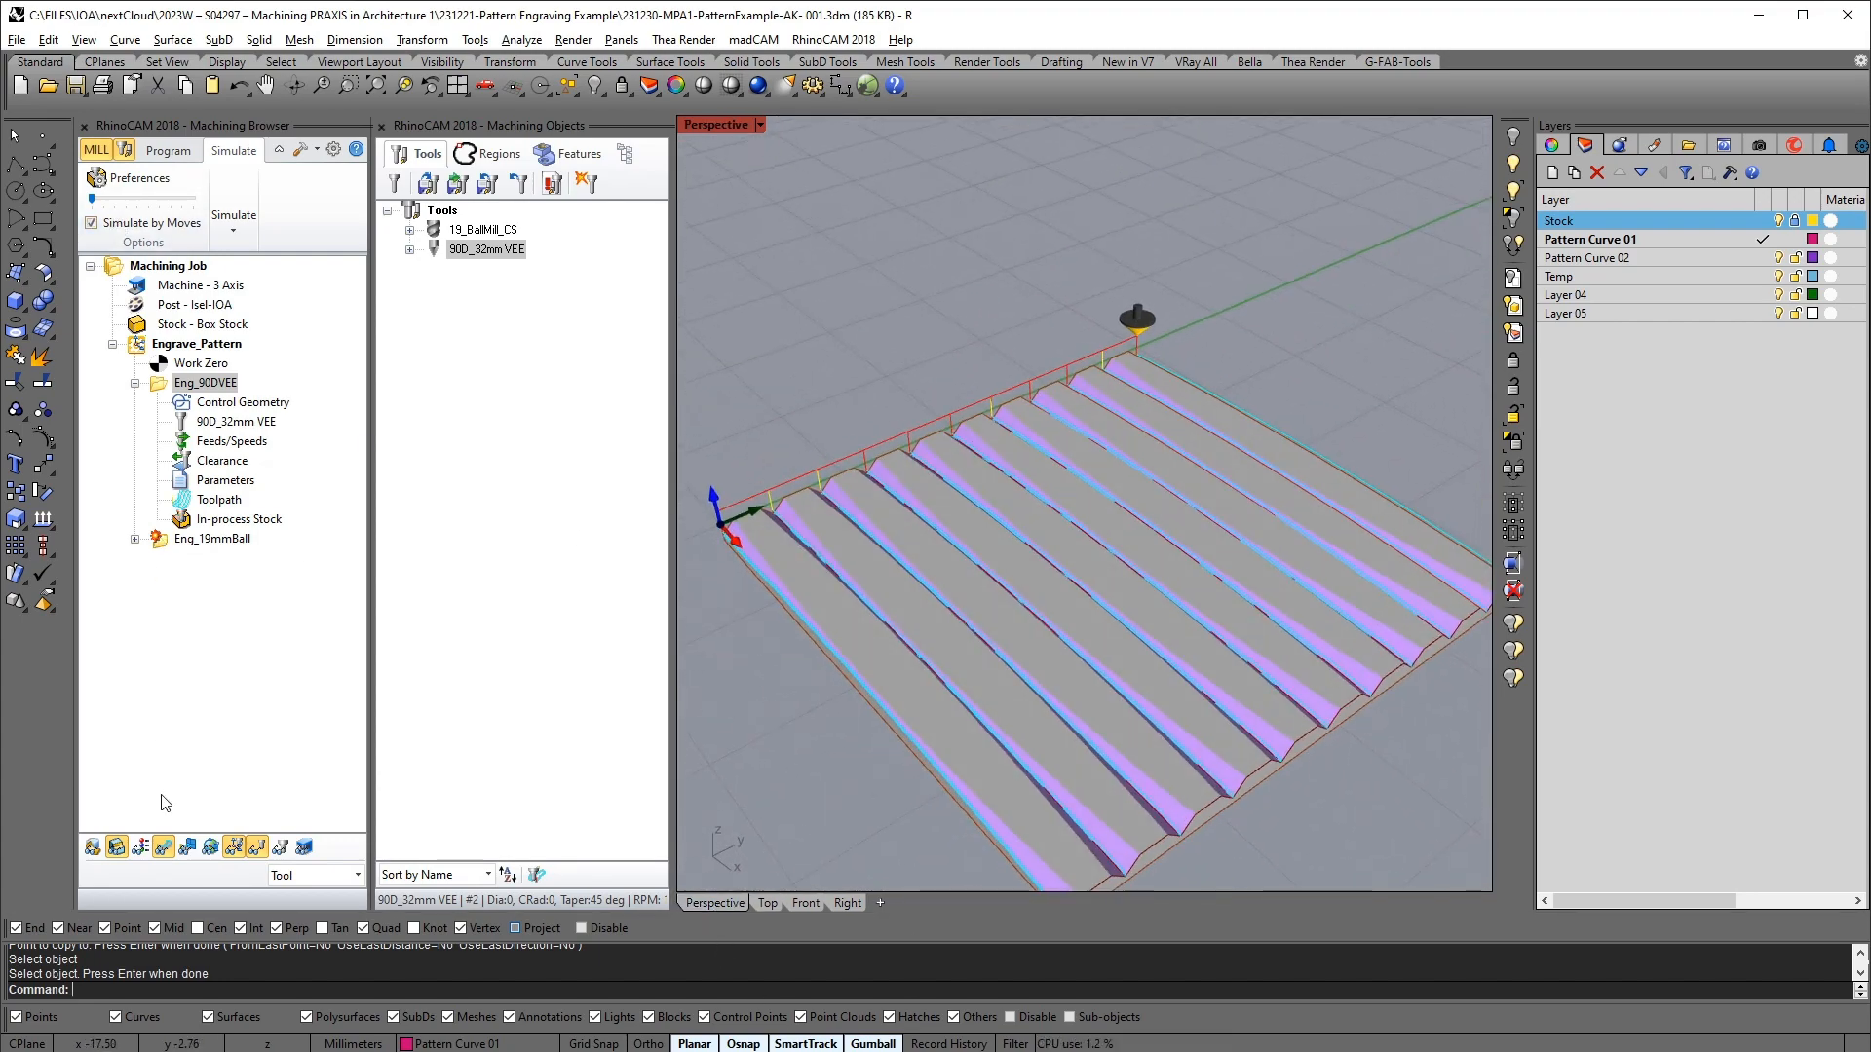
{"action": "left_click", "coordinate": [161, 850]}
{"action": "scroll", "coordinate": [1246, 471], "scroll_direction": "down", "scroll_amount": 4}
{"action": "right_click_drag", "start_coordinate": [1150, 470], "coordinate": [1166, 376]}
{"action": "scroll", "coordinate": [1013, 313], "scroll_direction": "up", "scroll_amount": 5}
{"action": "right_click_drag", "start_coordinate": [1033, 297], "coordinate": [1228, 507]}
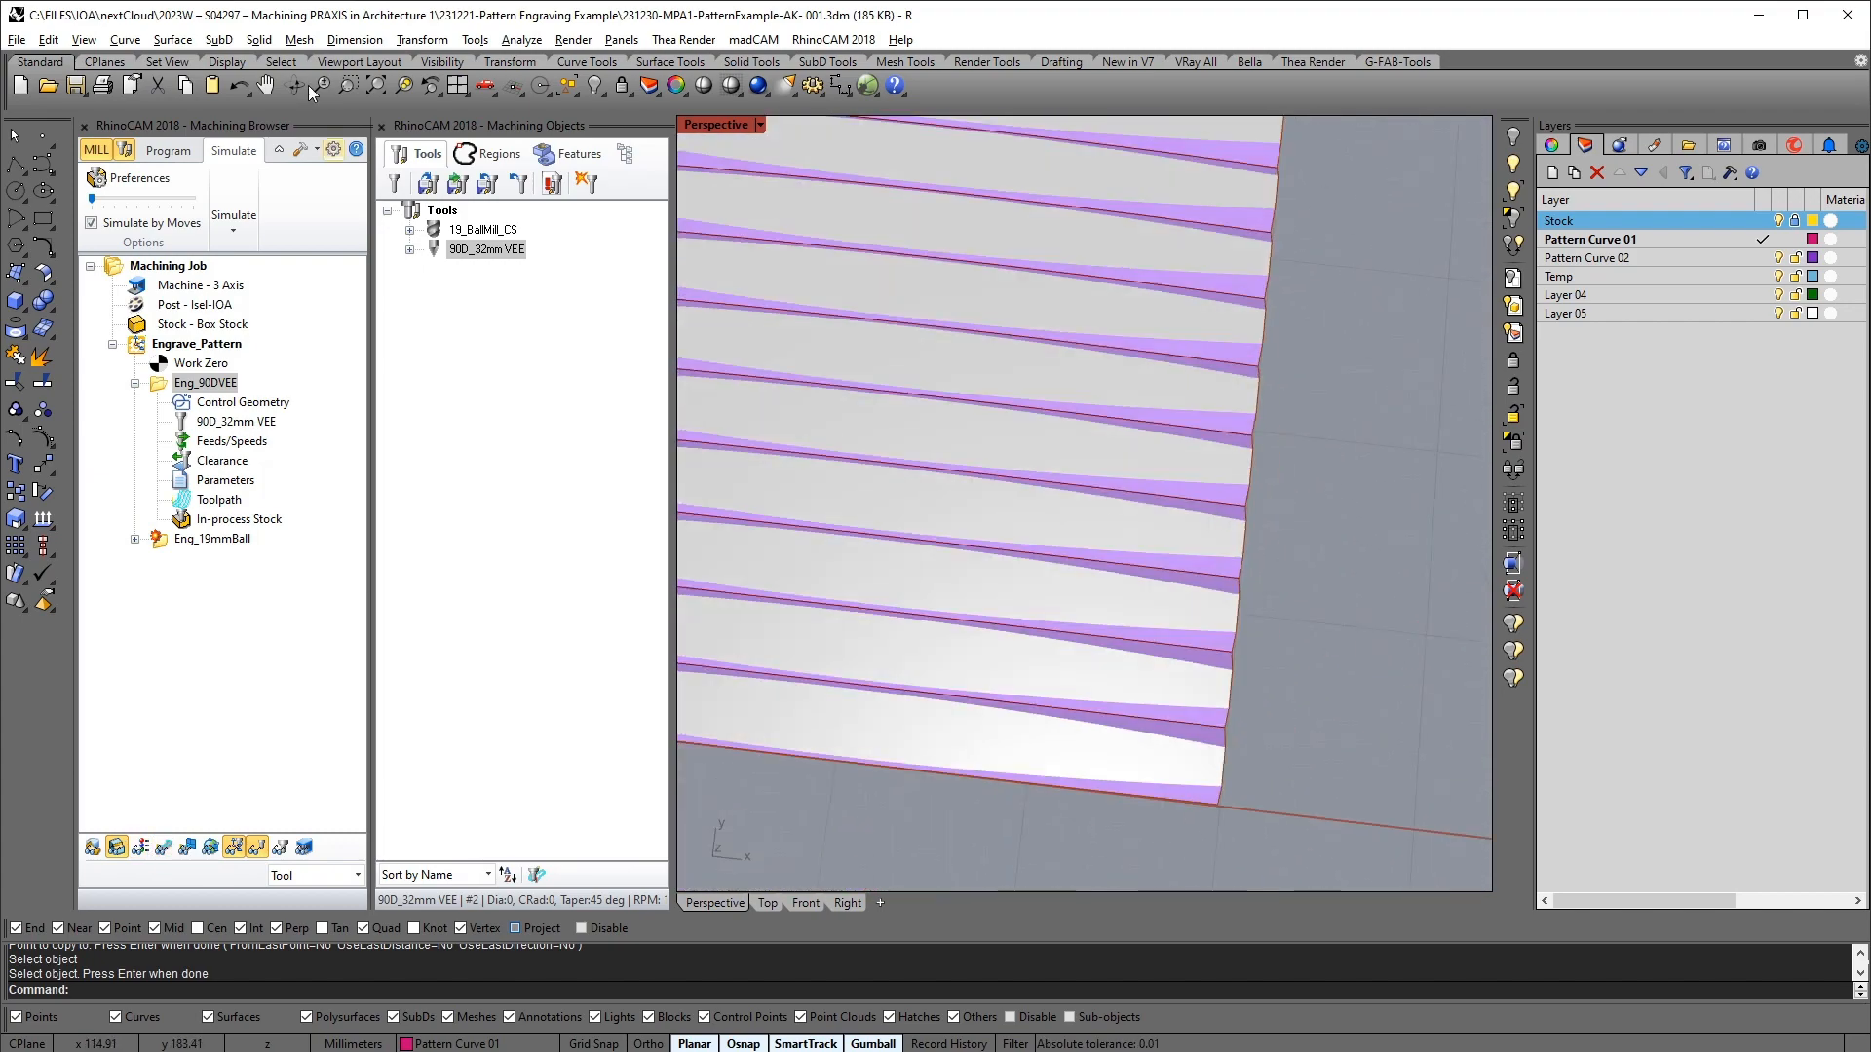
Return to programming mode and make a copy of all the pattern curves rotated 90 degrees about their centre
{"action": "left_click", "coordinate": [174, 152]}
{"action": "scroll", "coordinate": [1026, 465], "scroll_direction": "down", "scroll_amount": 9}
{"action": "right_click_drag", "start_coordinate": [765, 419], "coordinate": [1013, 487], "text": "shift"}
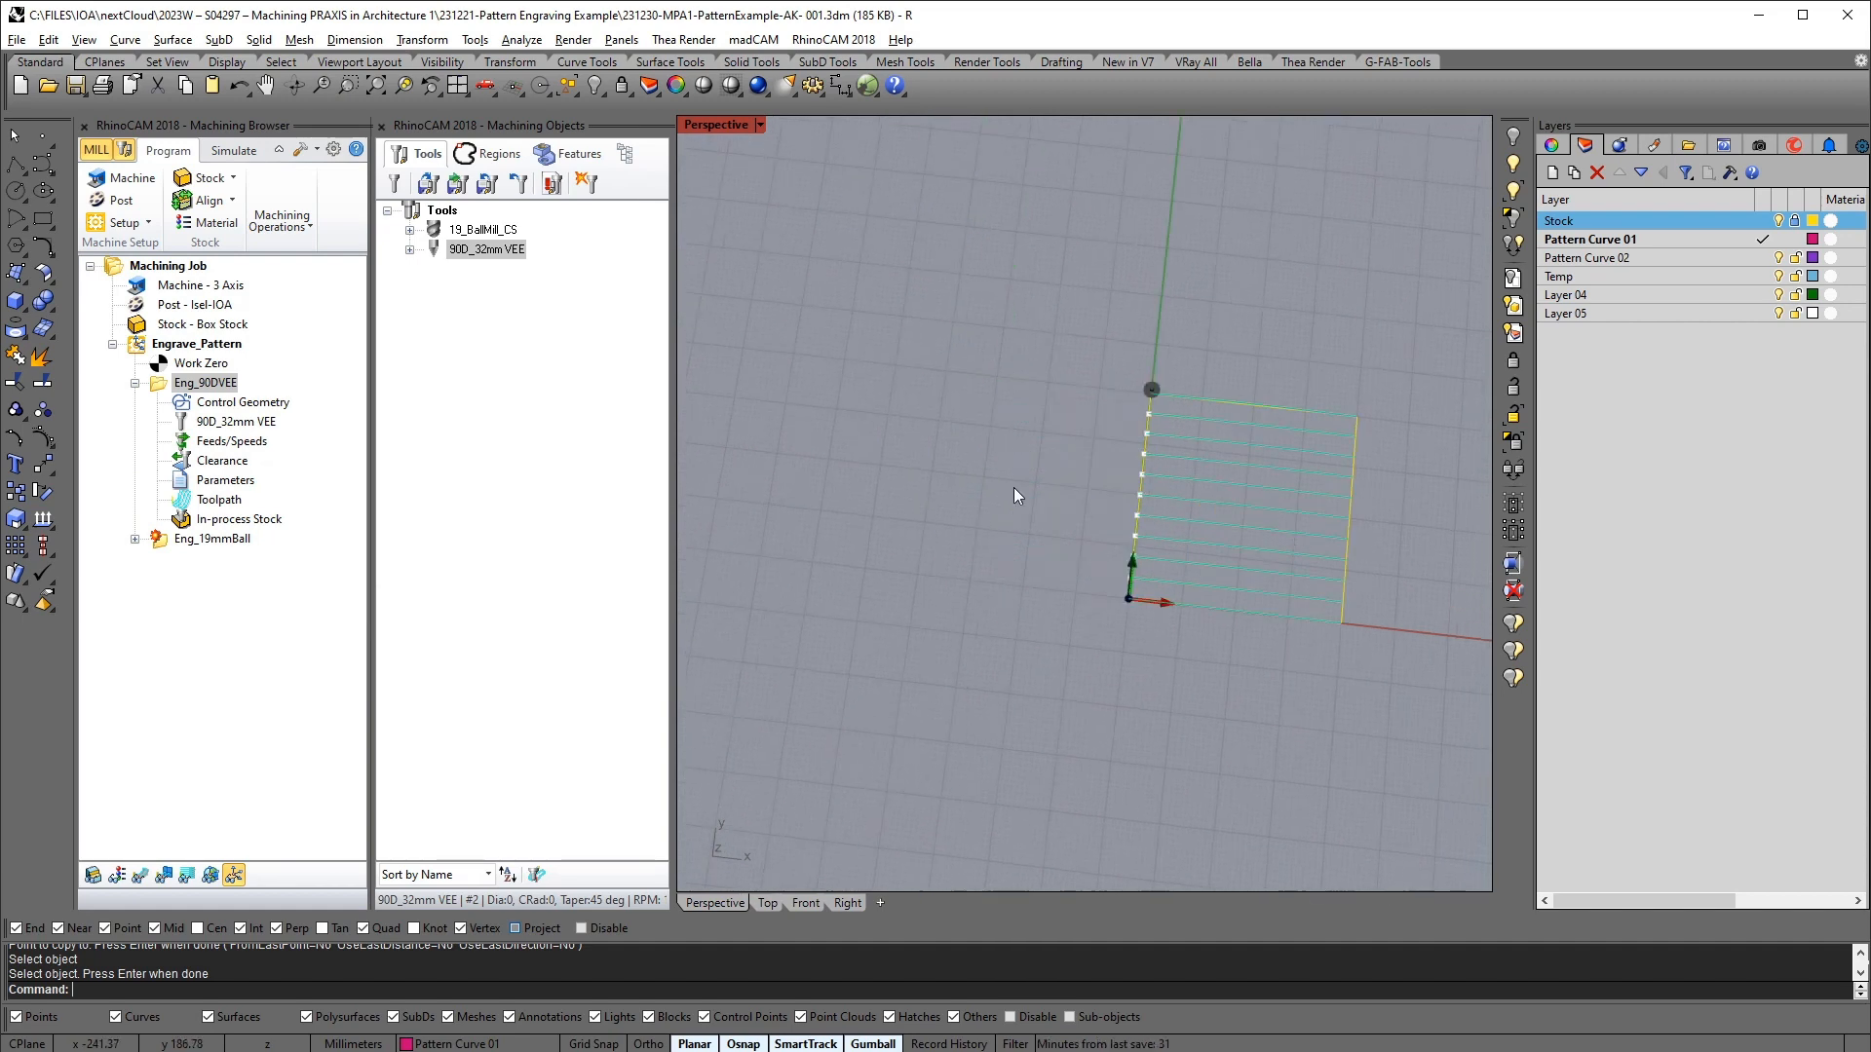
{"action": "left_click_drag", "start_coordinate": [951, 336], "coordinate": [1559, 795]}
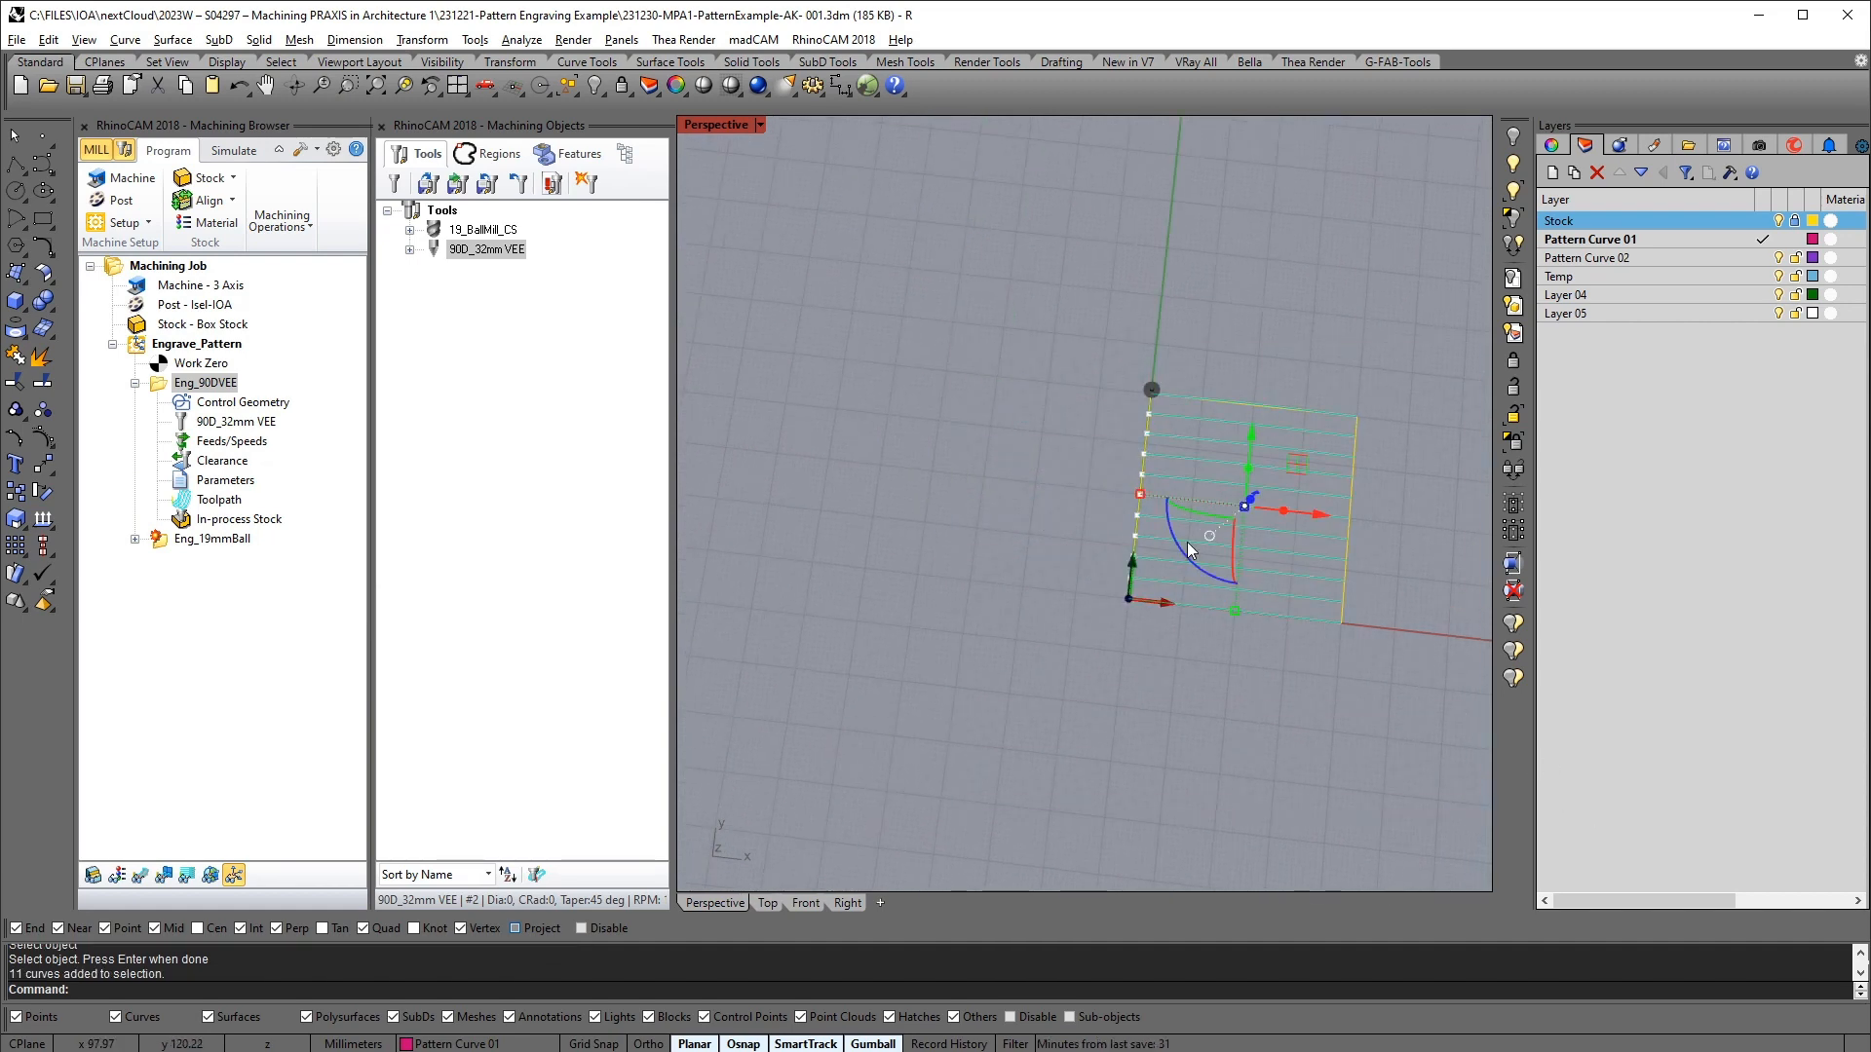
{"action": "left_click_drag", "start_coordinate": [1182, 544], "coordinate": [1273, 566]}
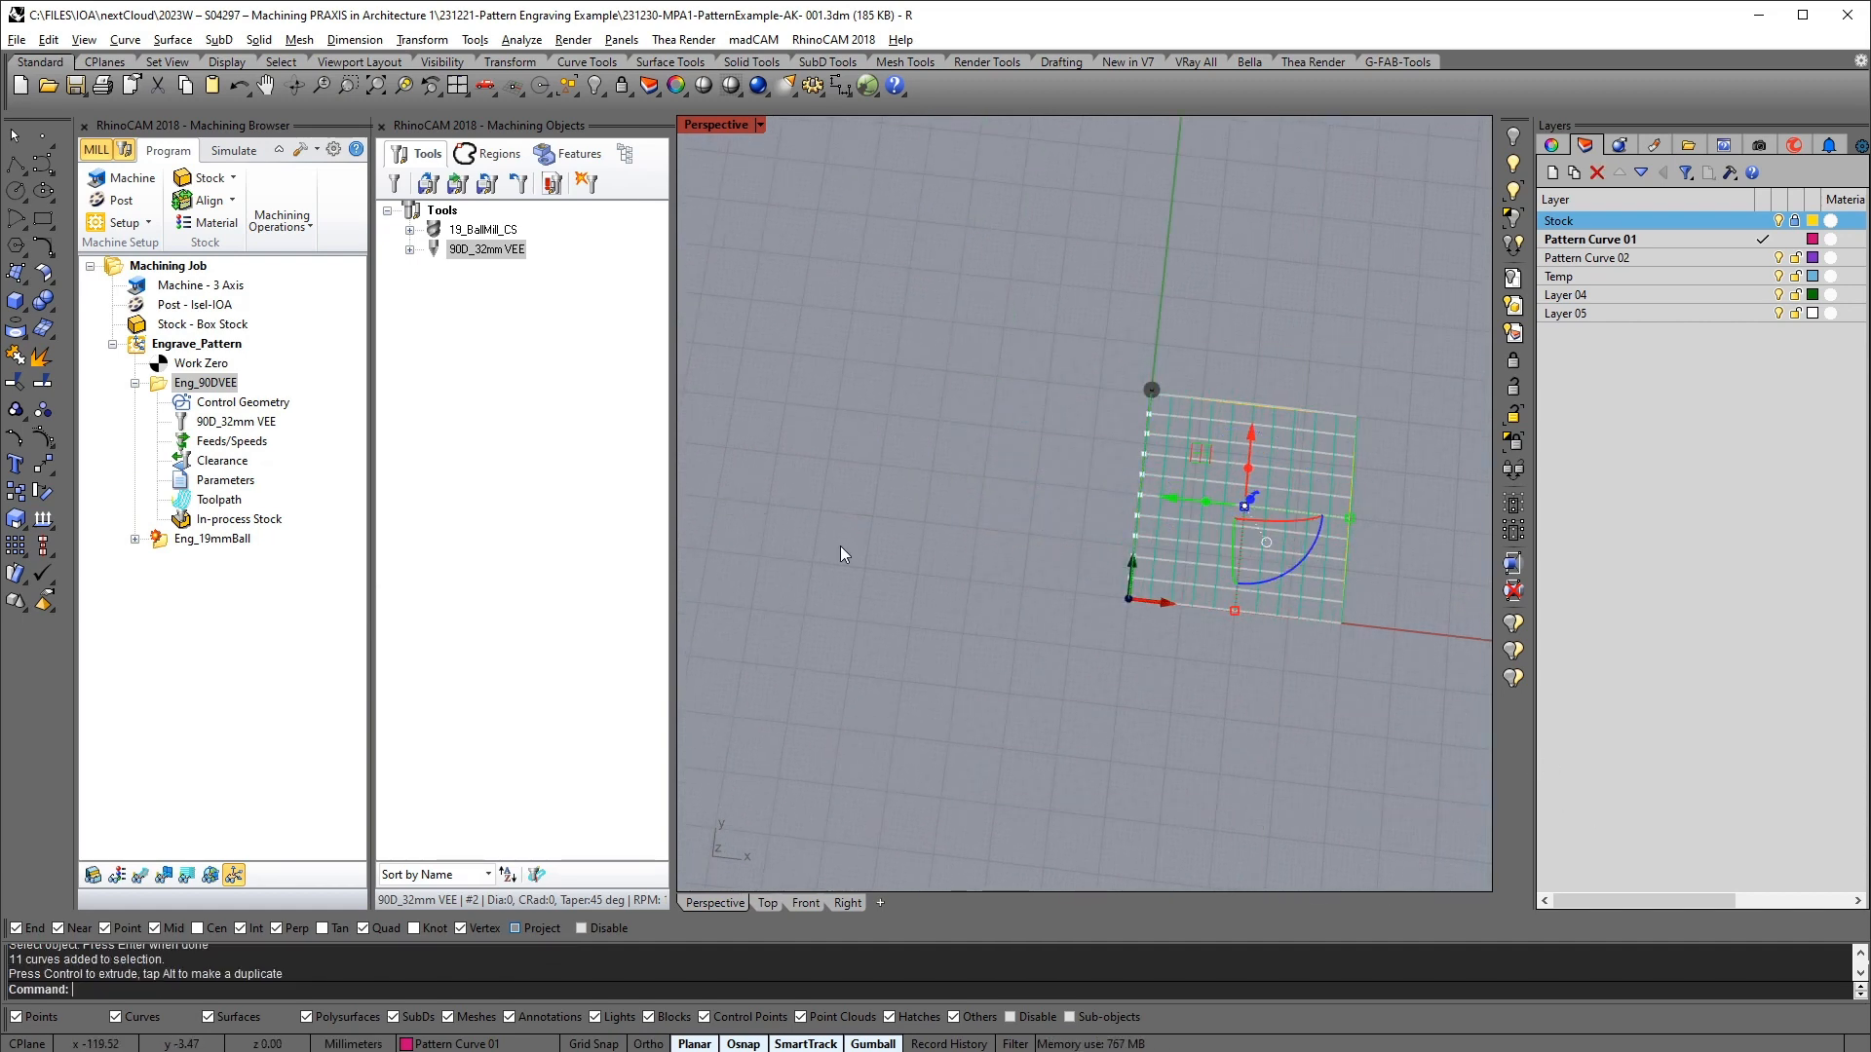
{"action": "left_click", "coordinate": [912, 502]}
Assign the whole grid of crossing curves as regions of the Eng_90DVEE operation and regenerate its toolpath
{"action": "scroll", "coordinate": [906, 482], "scroll_direction": "down", "scroll_amount": 2}
{"action": "right_click_drag", "start_coordinate": [844, 462], "coordinate": [798, 504], "text": "shift"}
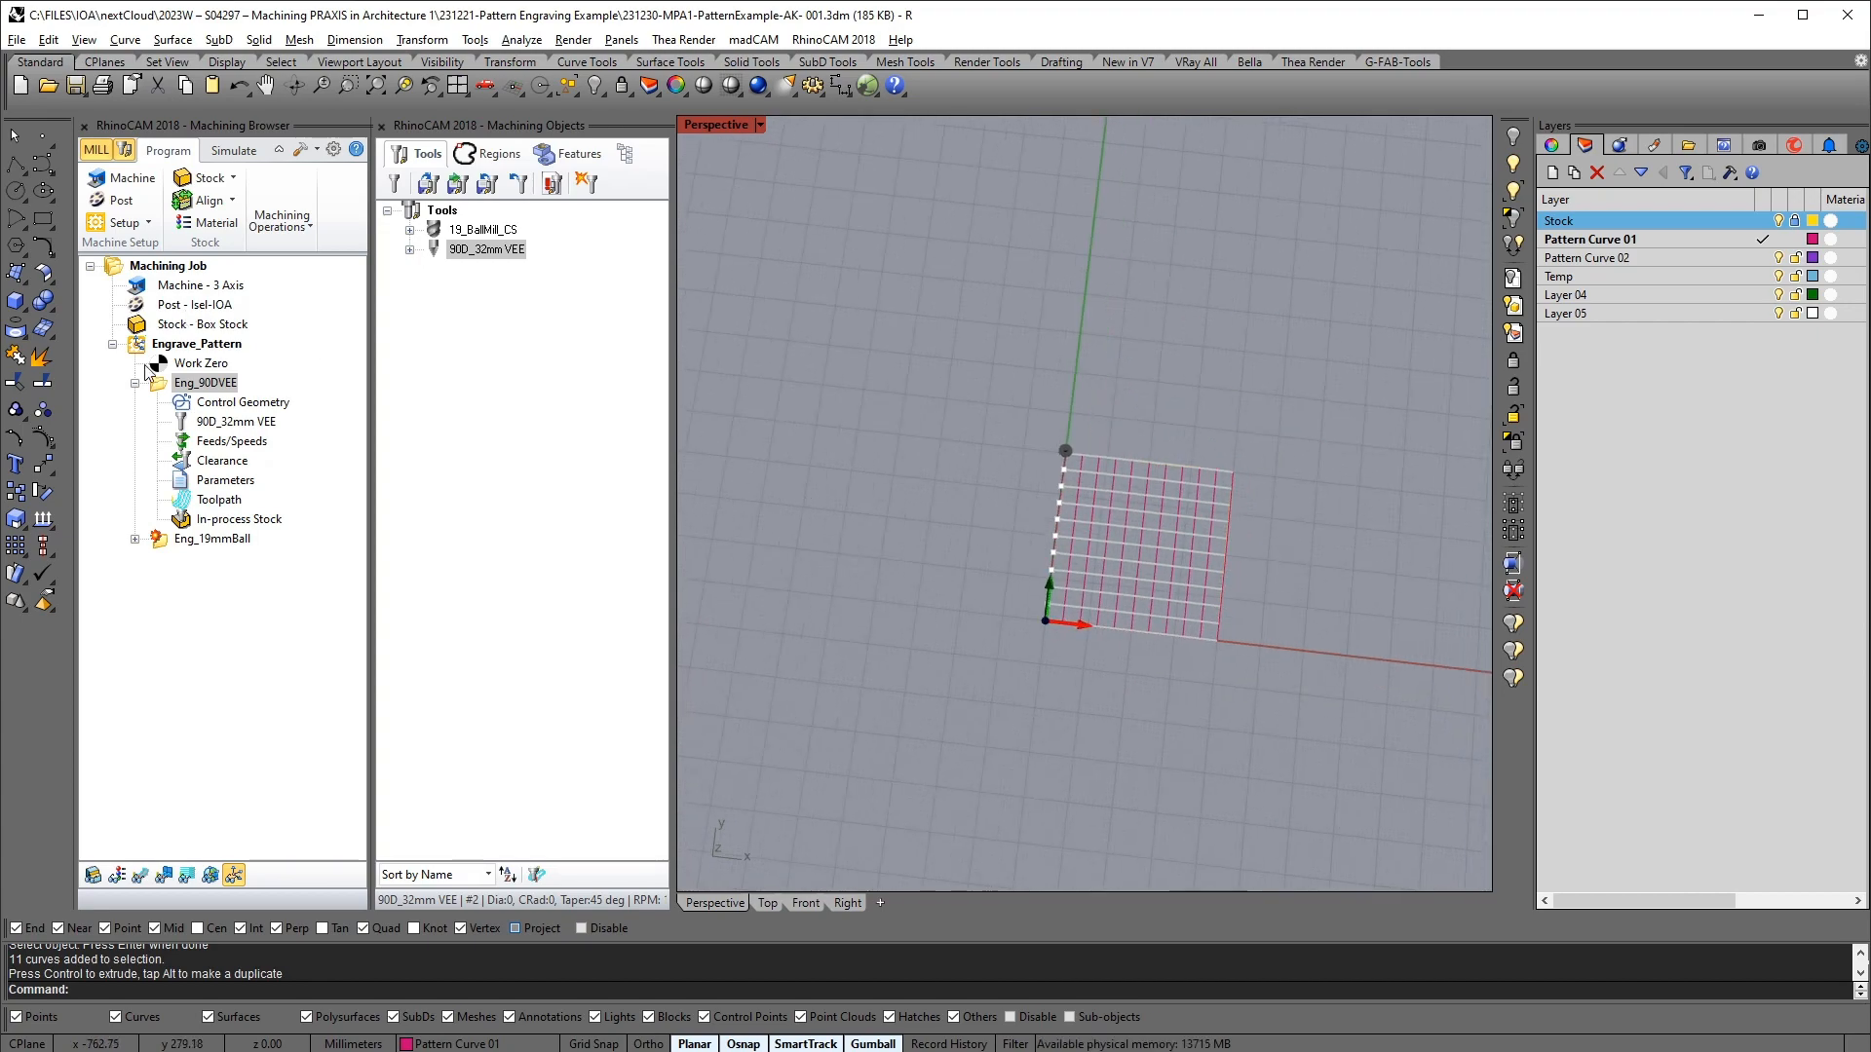
{"action": "double_click", "coordinate": [172, 388]}
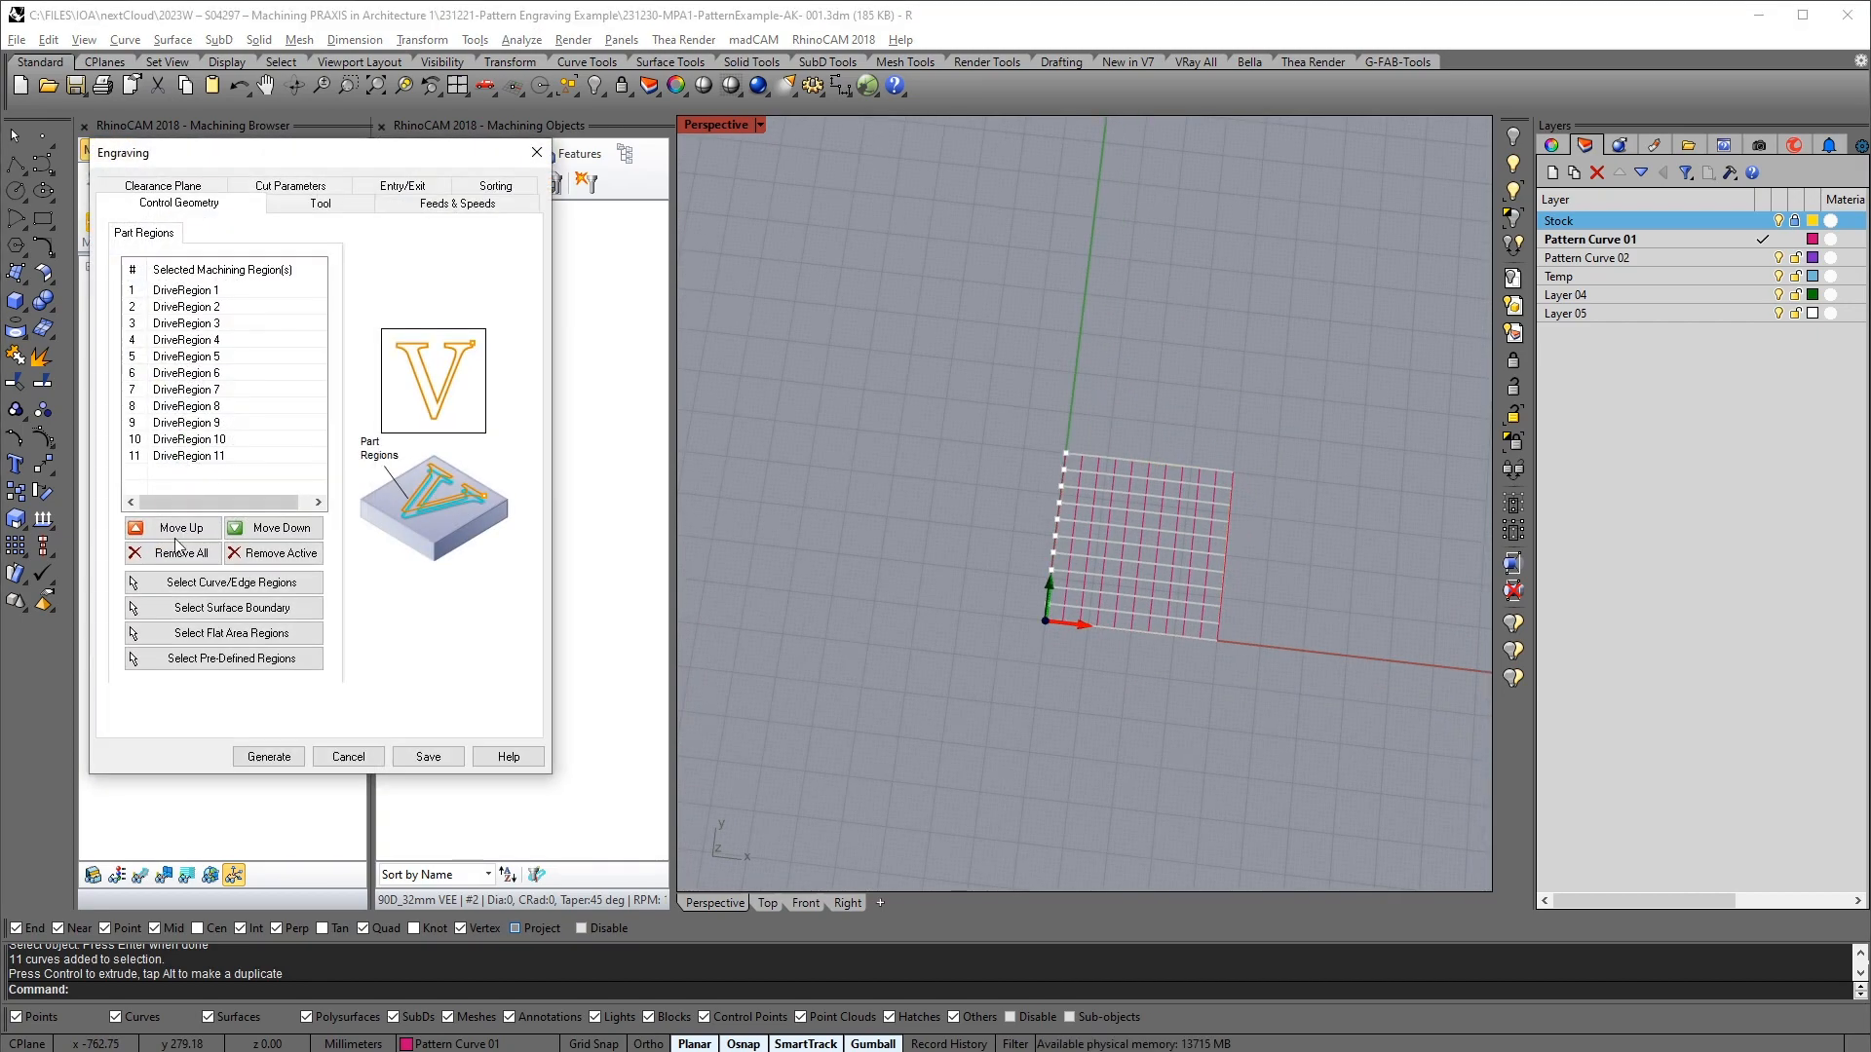
{"action": "left_click", "coordinate": [178, 583]}
{"action": "left_click_drag", "start_coordinate": [1051, 442], "coordinate": [1382, 805]}
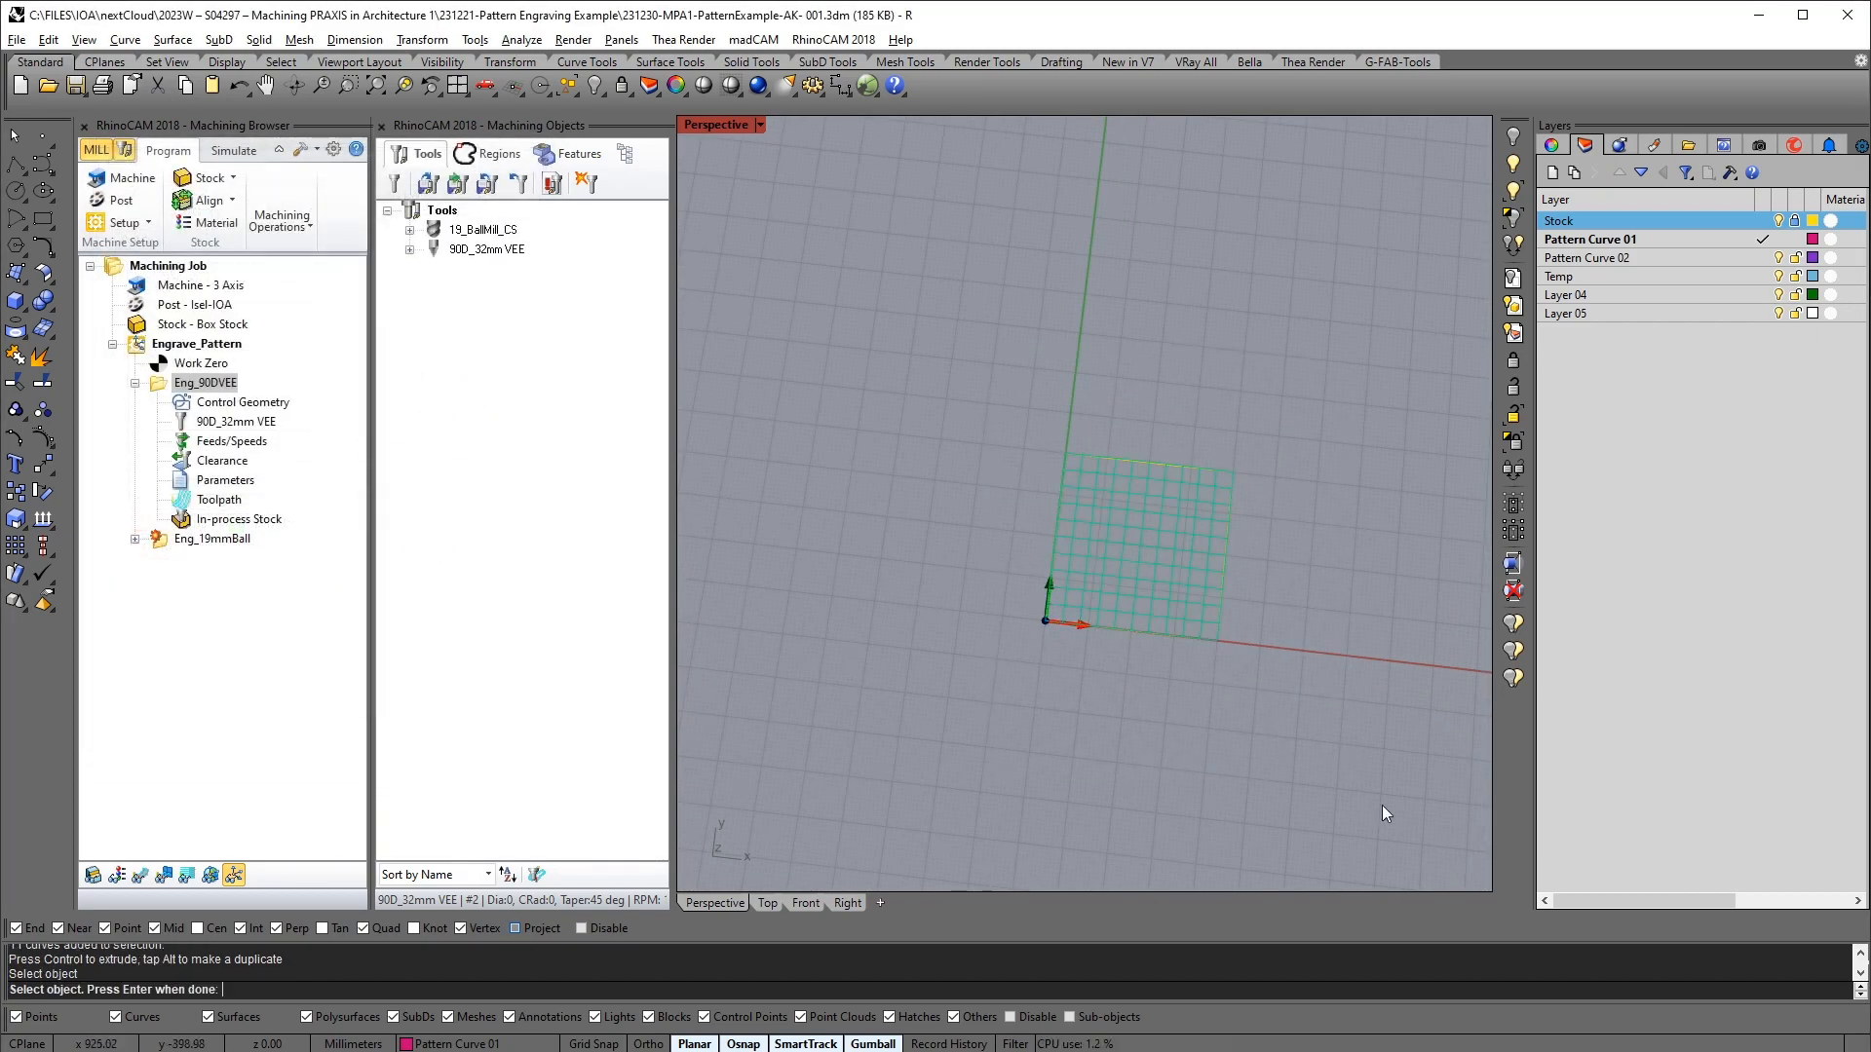
{"action": "key", "text": "Return"}
{"action": "left_click", "coordinate": [263, 757]}
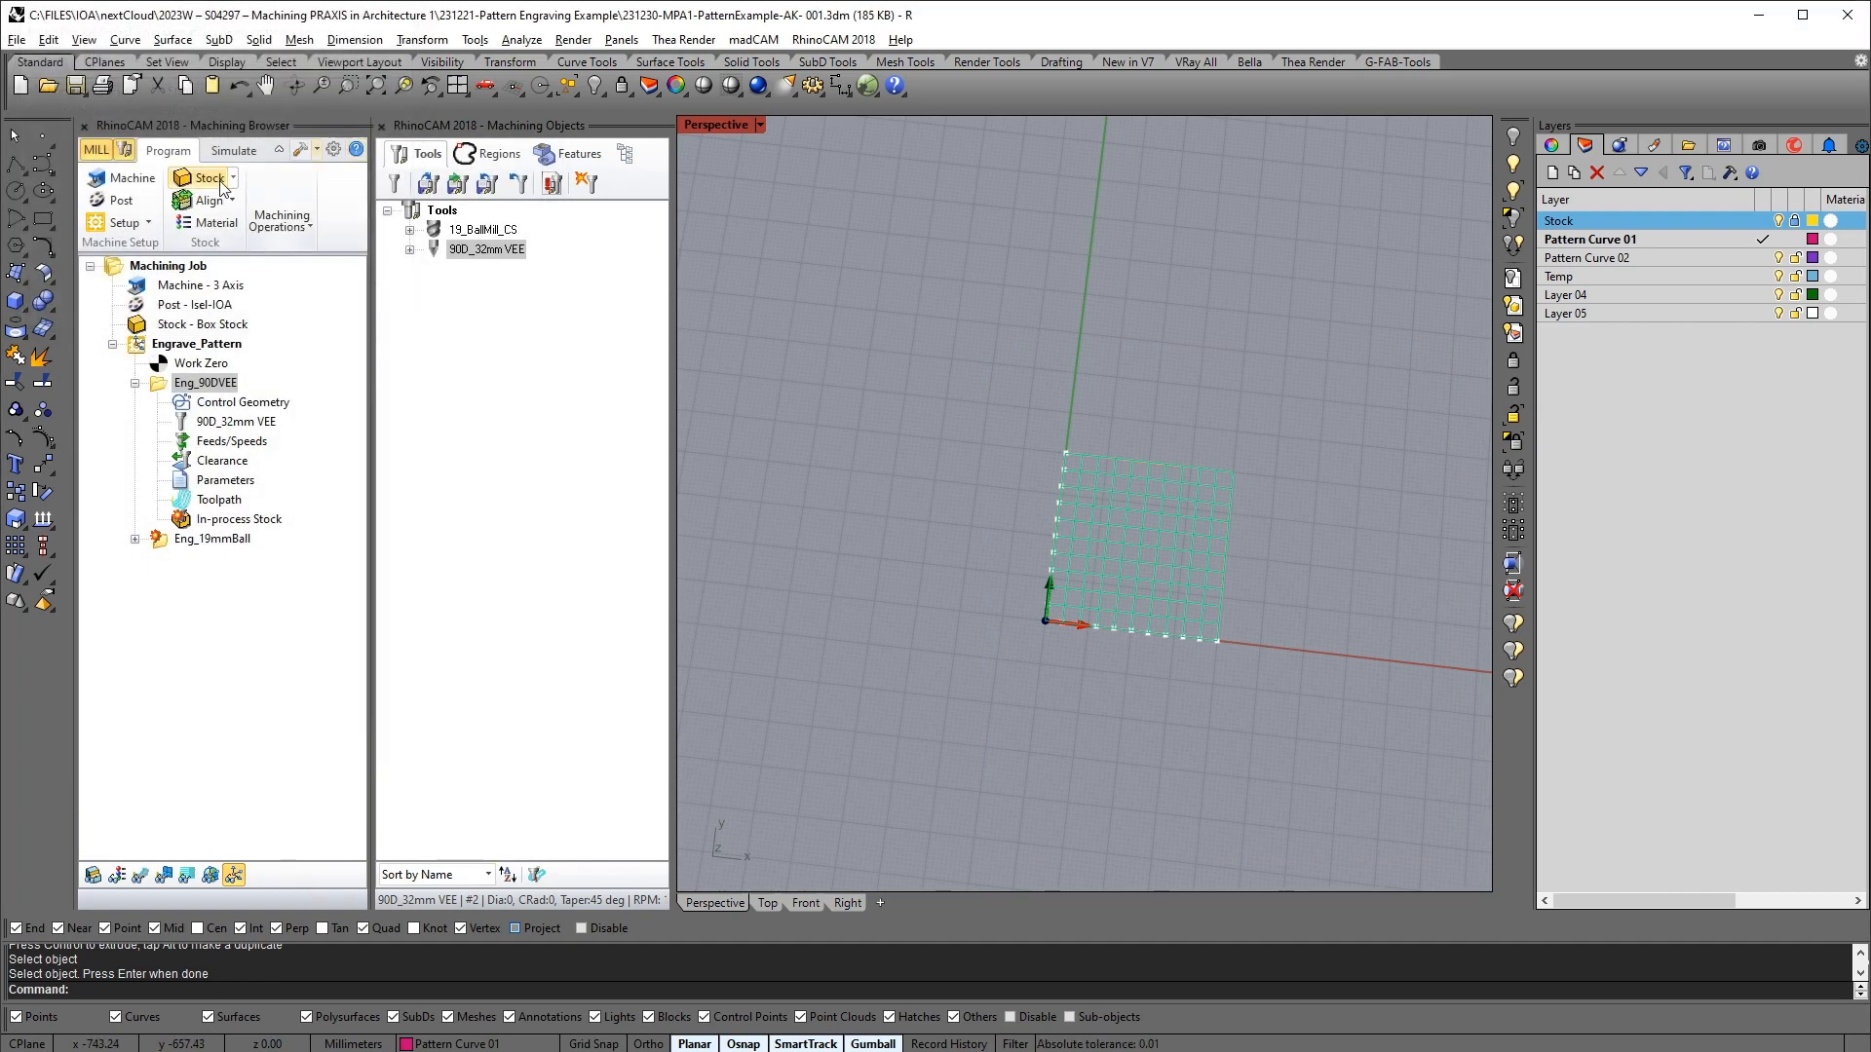
Simulate the regenerated Eng_90DVEE operation and examine the crossing vee grooves on the stock from several angles
{"action": "left_click", "coordinate": [234, 151]}
{"action": "left_click", "coordinate": [233, 216]}
{"action": "left_click", "coordinate": [255, 301]}
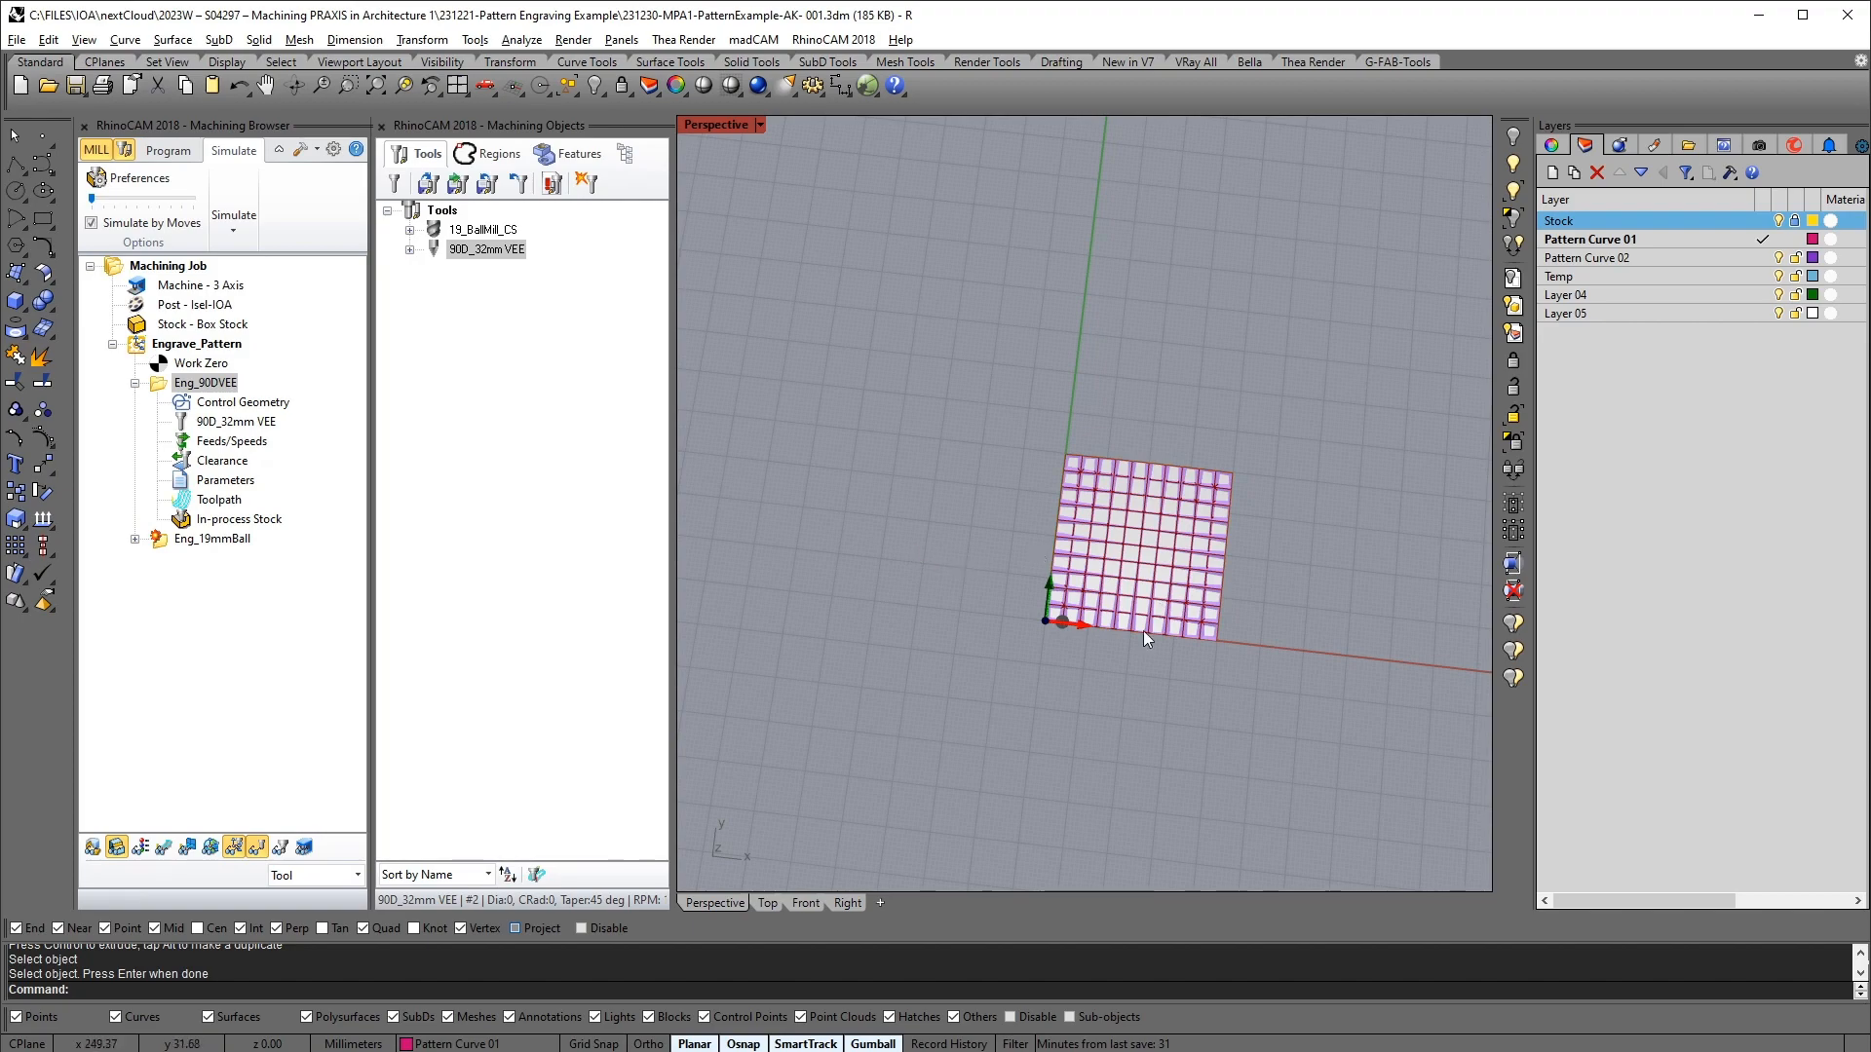
{"action": "scroll", "coordinate": [1143, 630], "scroll_direction": "up", "scroll_amount": 5}
{"action": "right_click_drag", "start_coordinate": [1132, 610], "coordinate": [1163, 474]}
{"action": "scroll", "coordinate": [1062, 517], "scroll_direction": "up", "scroll_amount": 6}
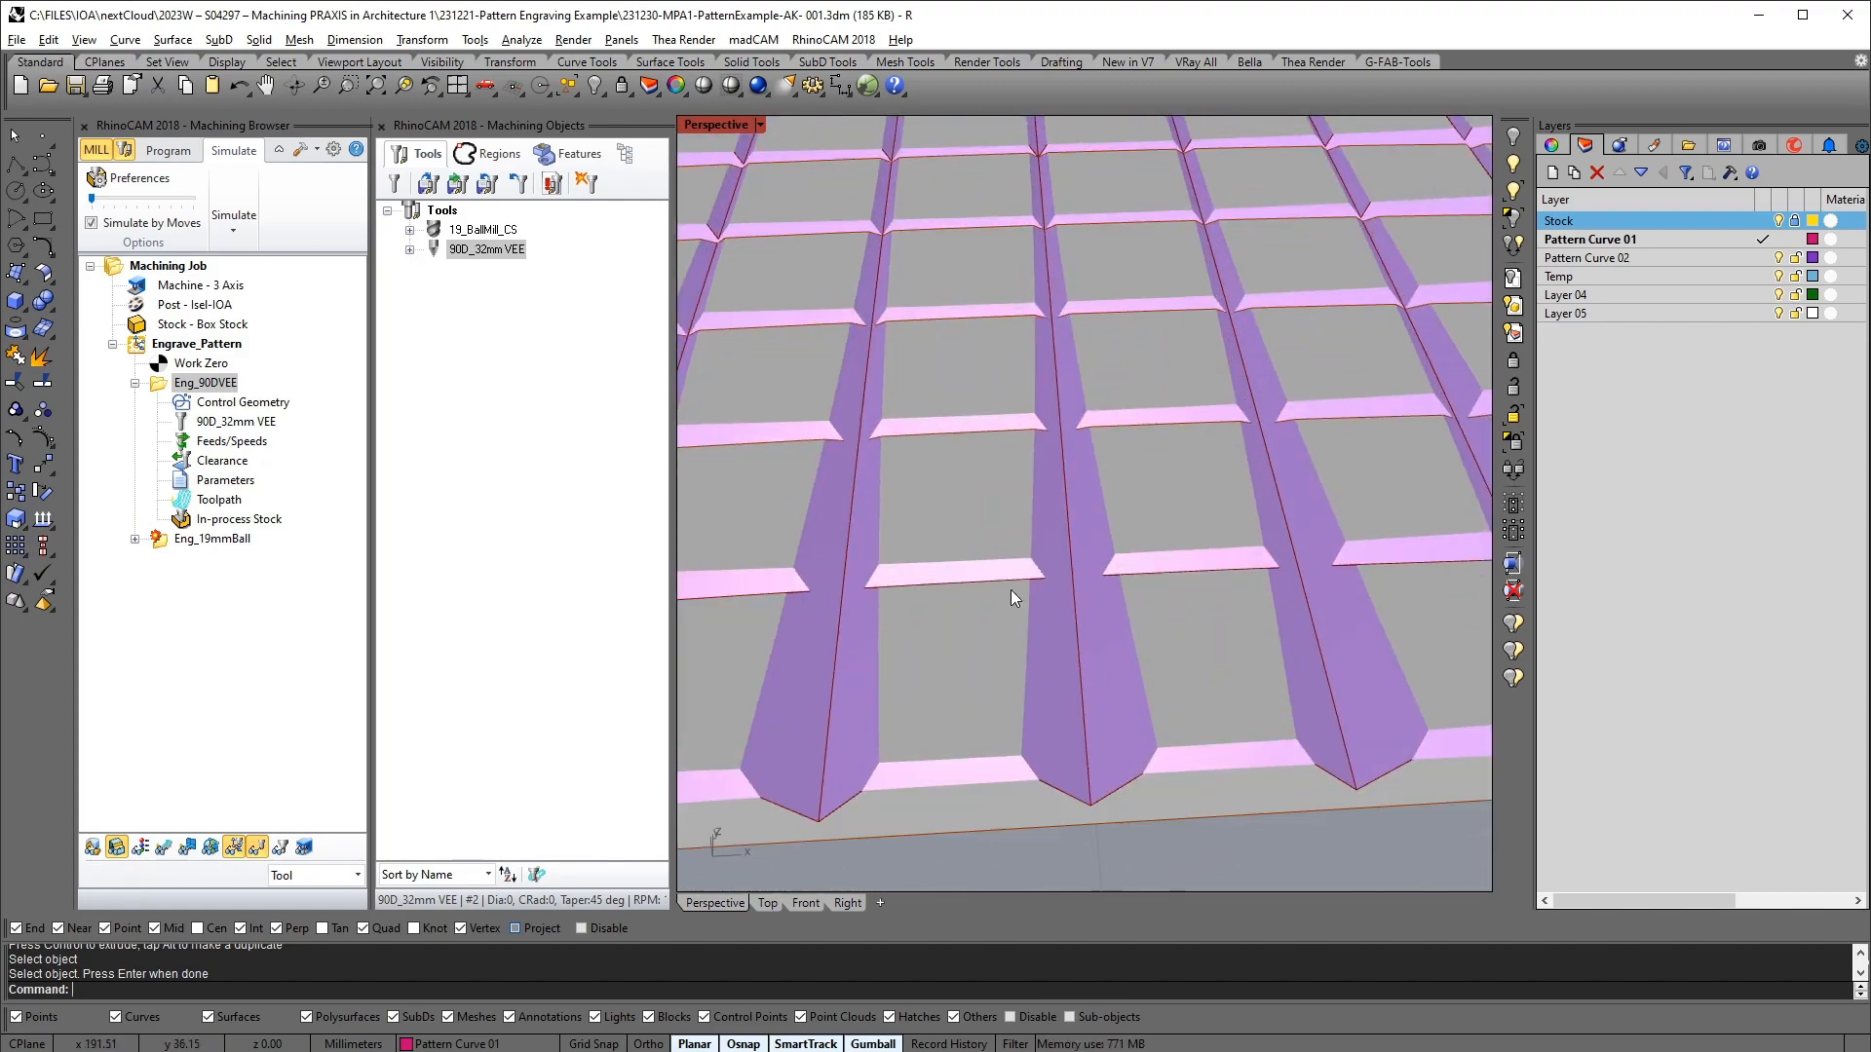
{"action": "right_click_drag", "start_coordinate": [1009, 588], "coordinate": [1208, 819]}
{"action": "scroll", "coordinate": [1327, 727], "scroll_direction": "down", "scroll_amount": 4}
{"action": "scroll", "coordinate": [1327, 727], "scroll_direction": "down", "scroll_amount": 3}
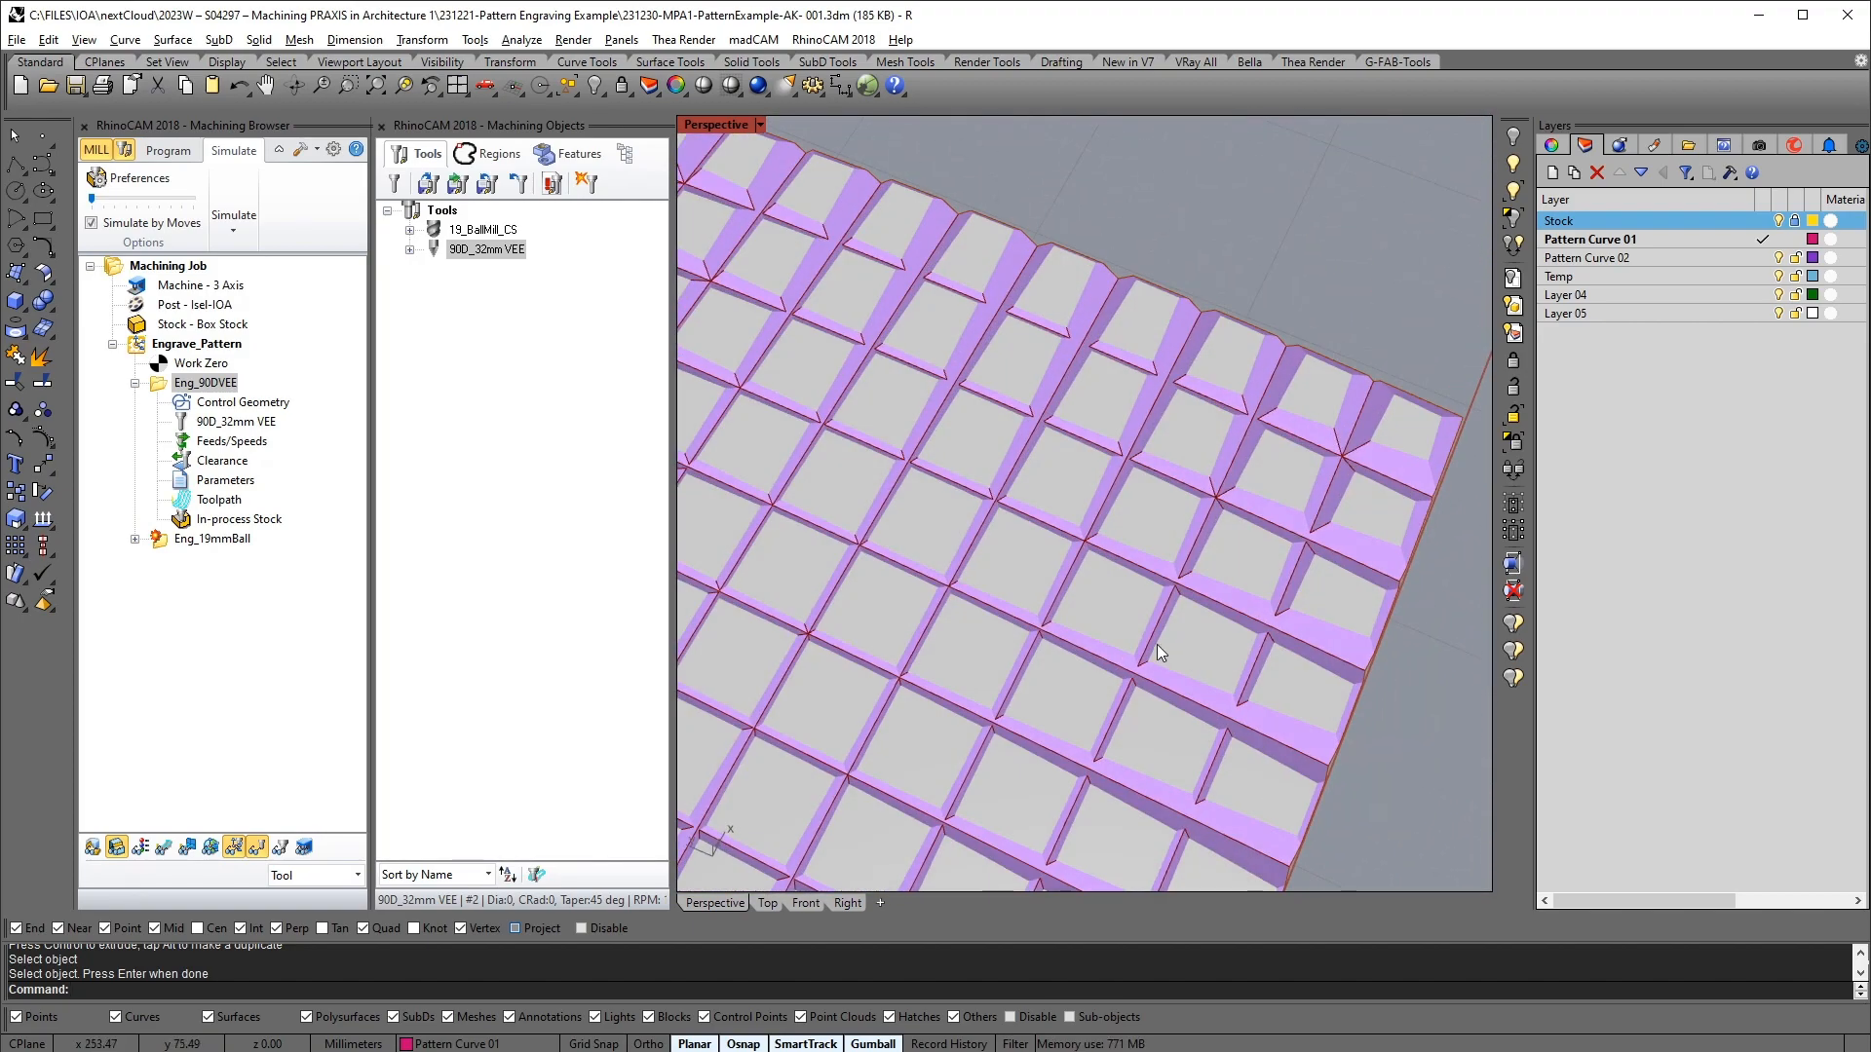
Return to programming mode and undo the rotated copy of the pattern curves, keeping only the parallel set
{"action": "scroll", "coordinate": [1120, 565], "scroll_direction": "down", "scroll_amount": 5}
{"action": "right_click_drag", "start_coordinate": [1097, 517], "coordinate": [1076, 446]}
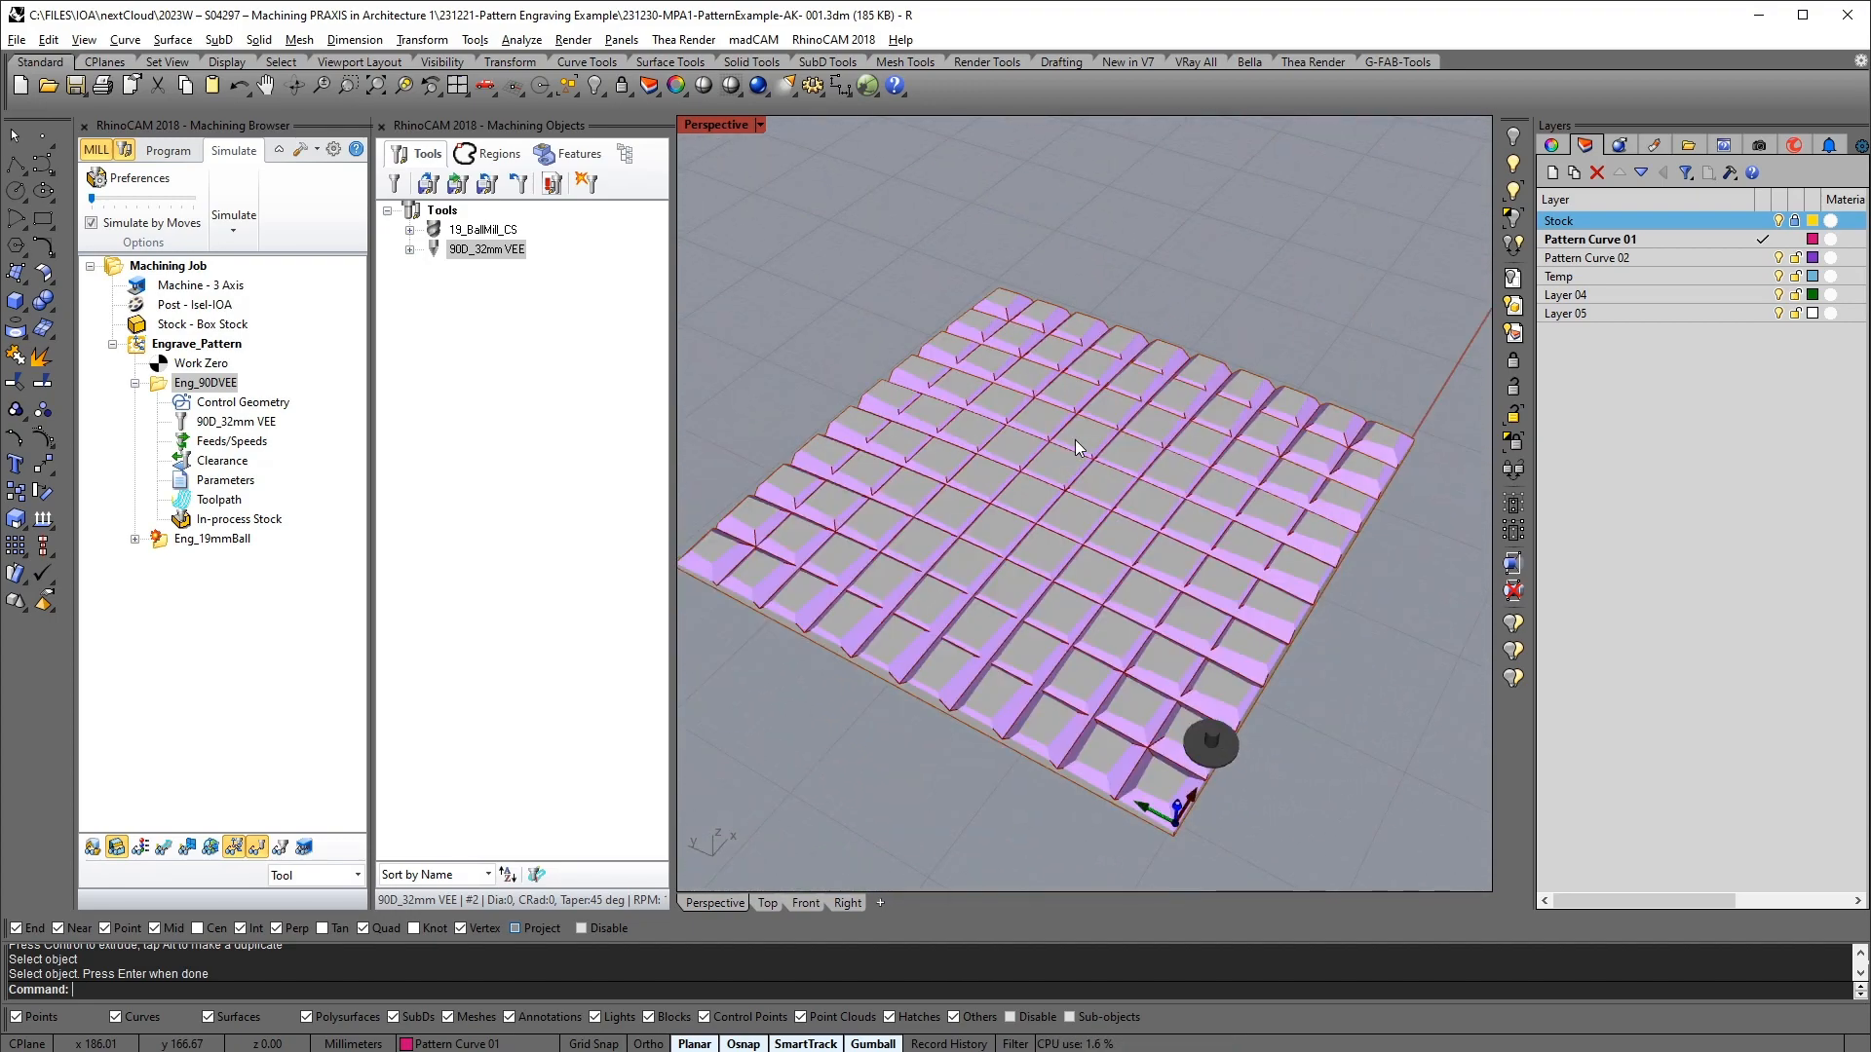
{"action": "left_click", "coordinate": [167, 151]}
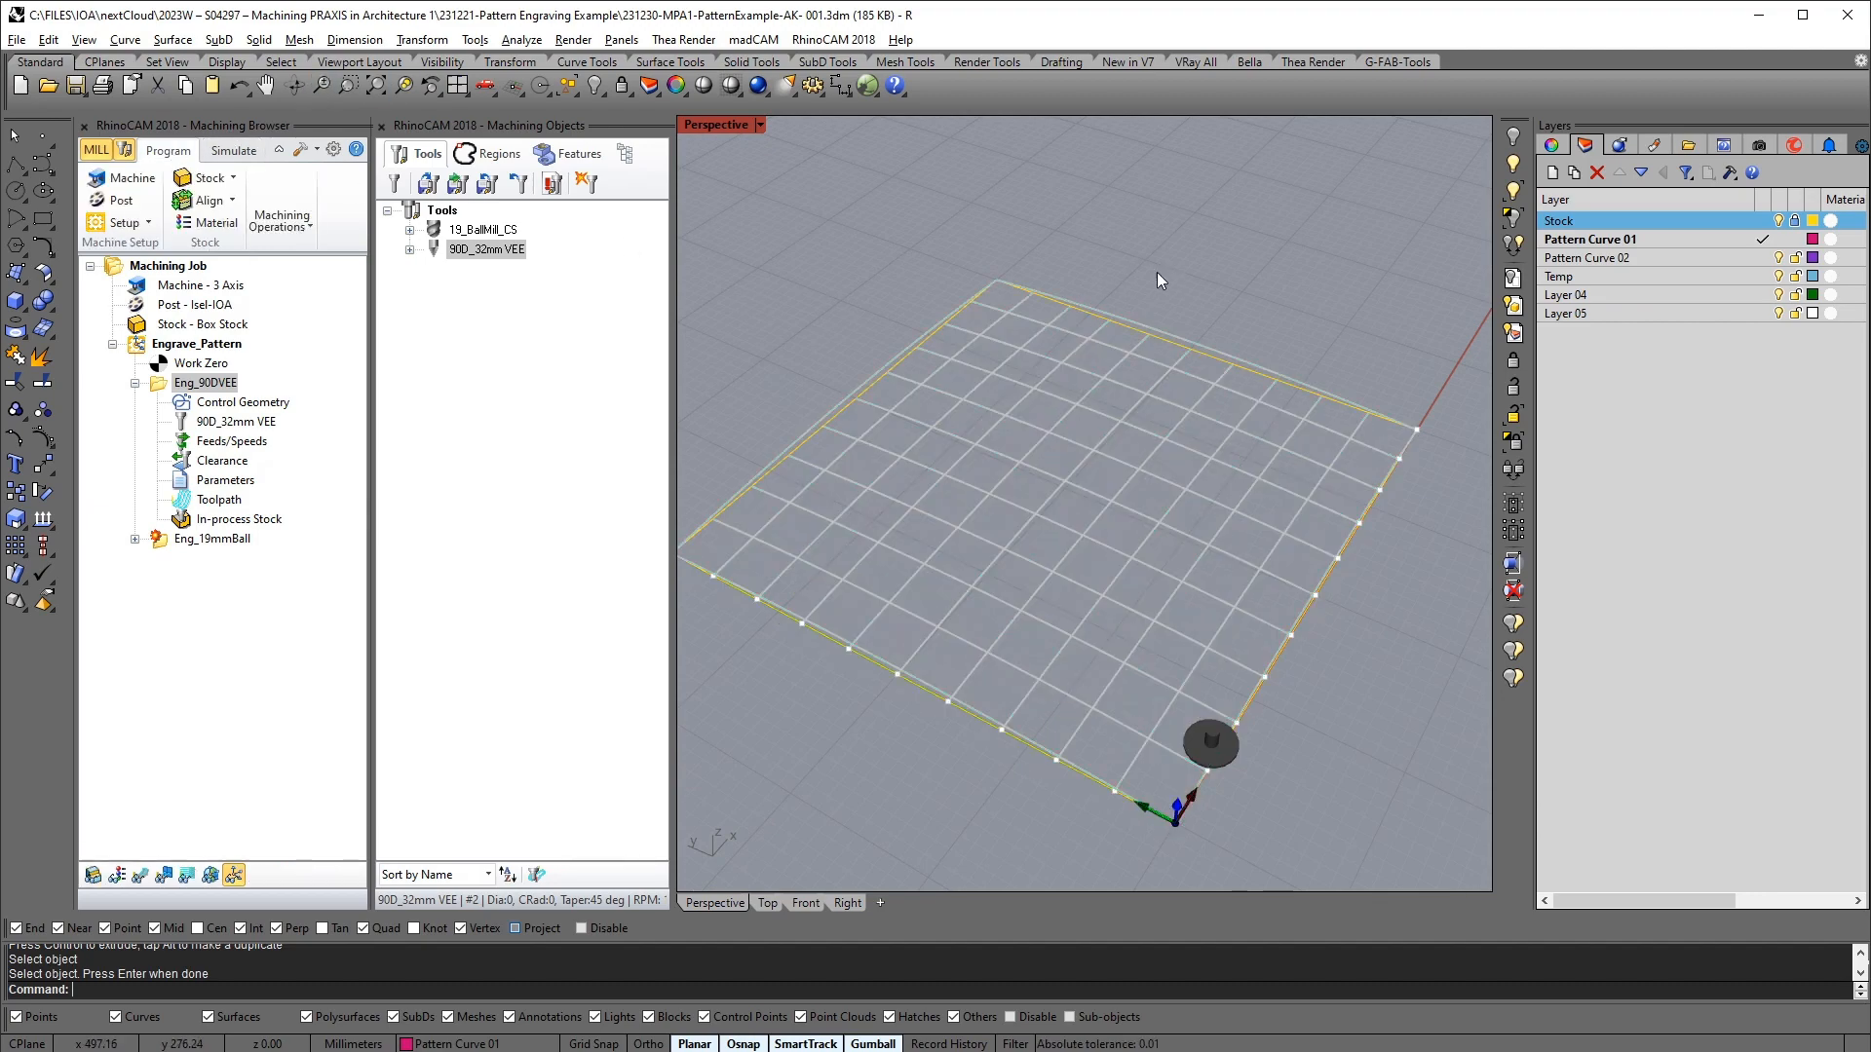
{"action": "right_click_drag", "start_coordinate": [1161, 284], "coordinate": [1235, 772]}
{"action": "left_click", "coordinate": [349, 650]}
{"action": "scroll", "coordinate": [1078, 682], "scroll_direction": "down", "scroll_amount": 4}
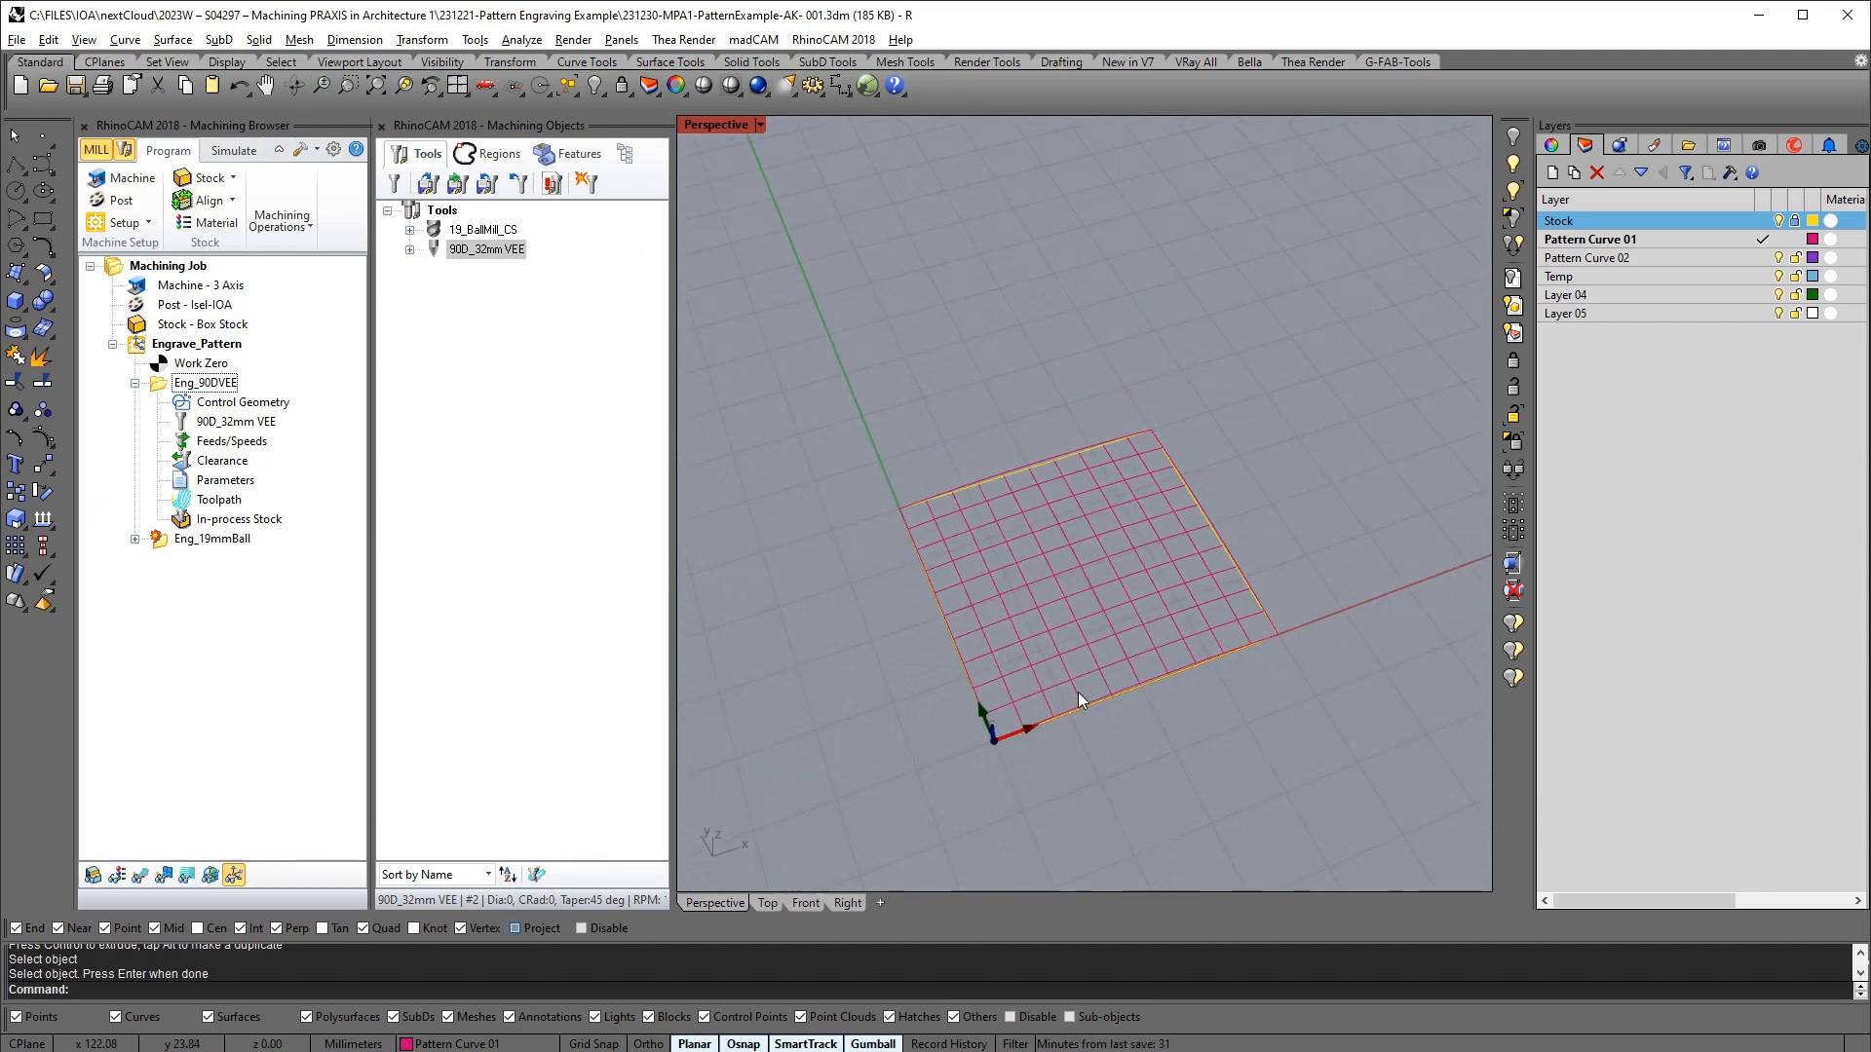
{"action": "right_click_drag", "start_coordinate": [1126, 737], "coordinate": [1020, 751]}
{"action": "key", "text": "ctrl+z"}
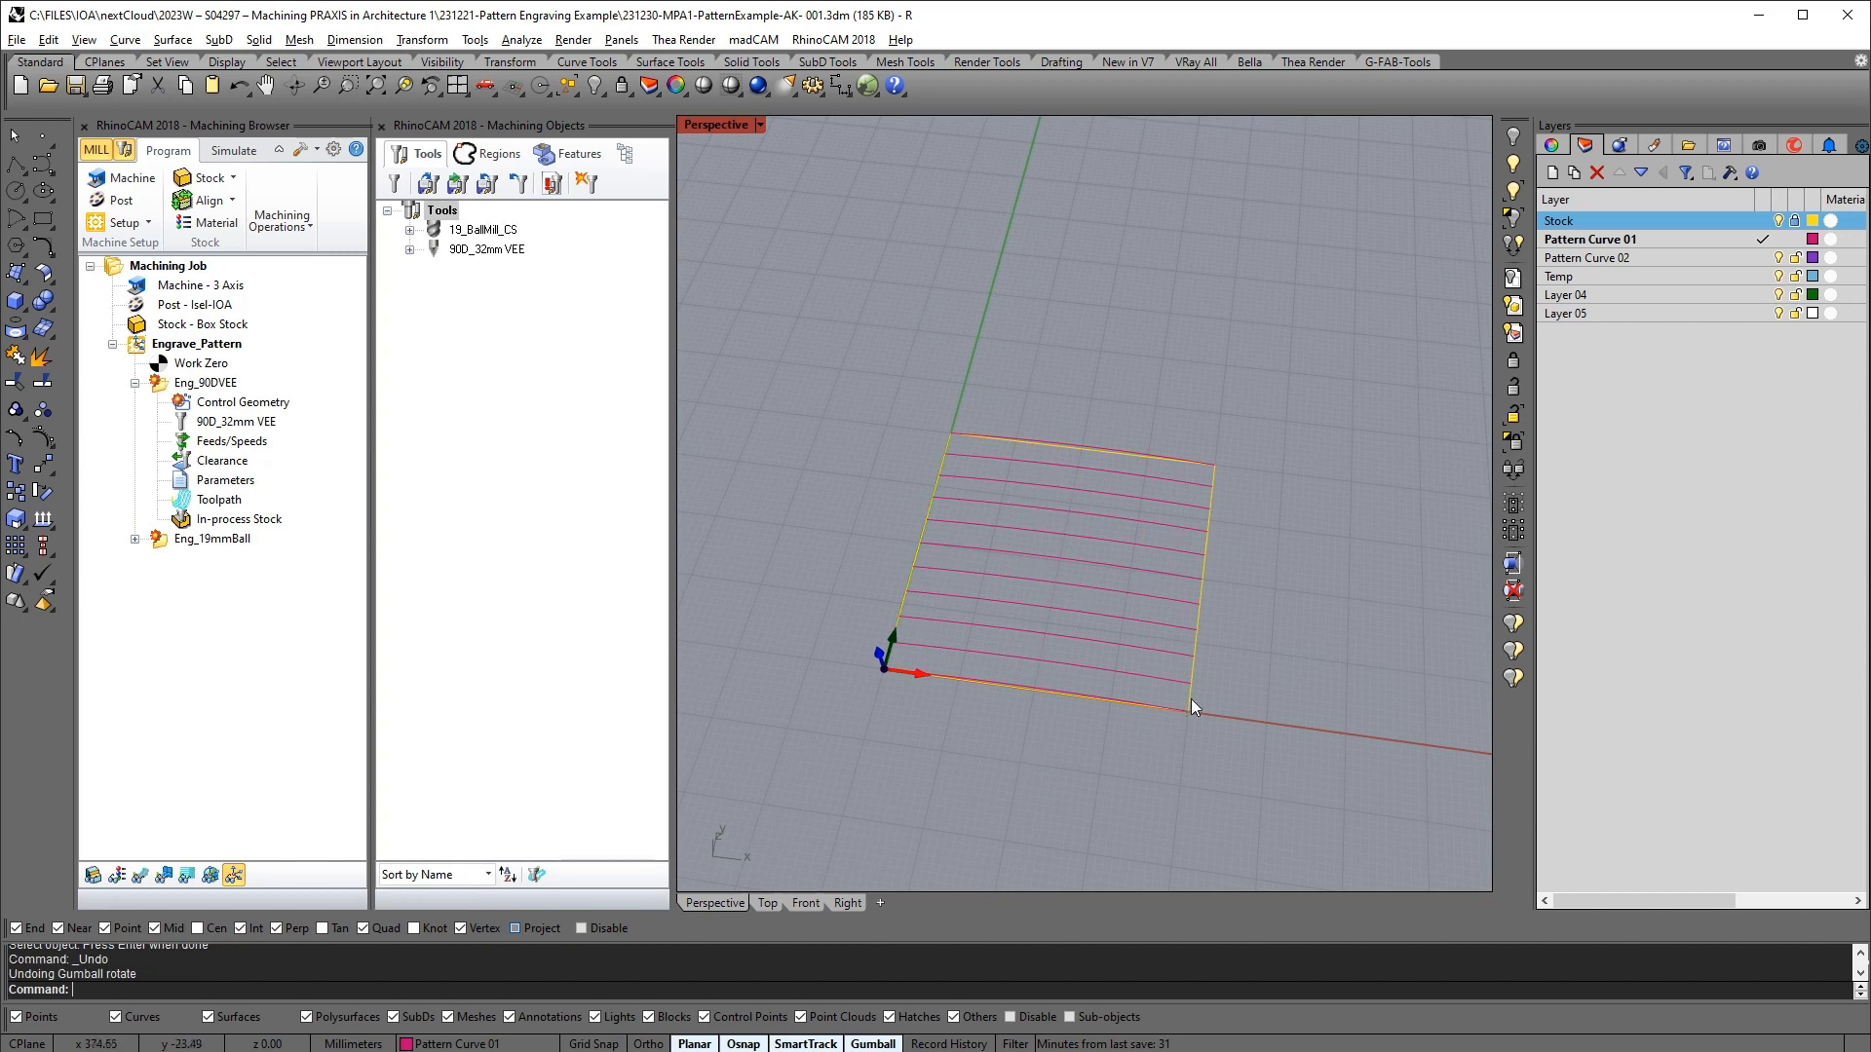
Group the parallel pattern curves and copy the group in place
{"action": "right_click_drag", "start_coordinate": [1191, 698], "coordinate": [959, 540]}
{"action": "left_click", "coordinate": [990, 579]}
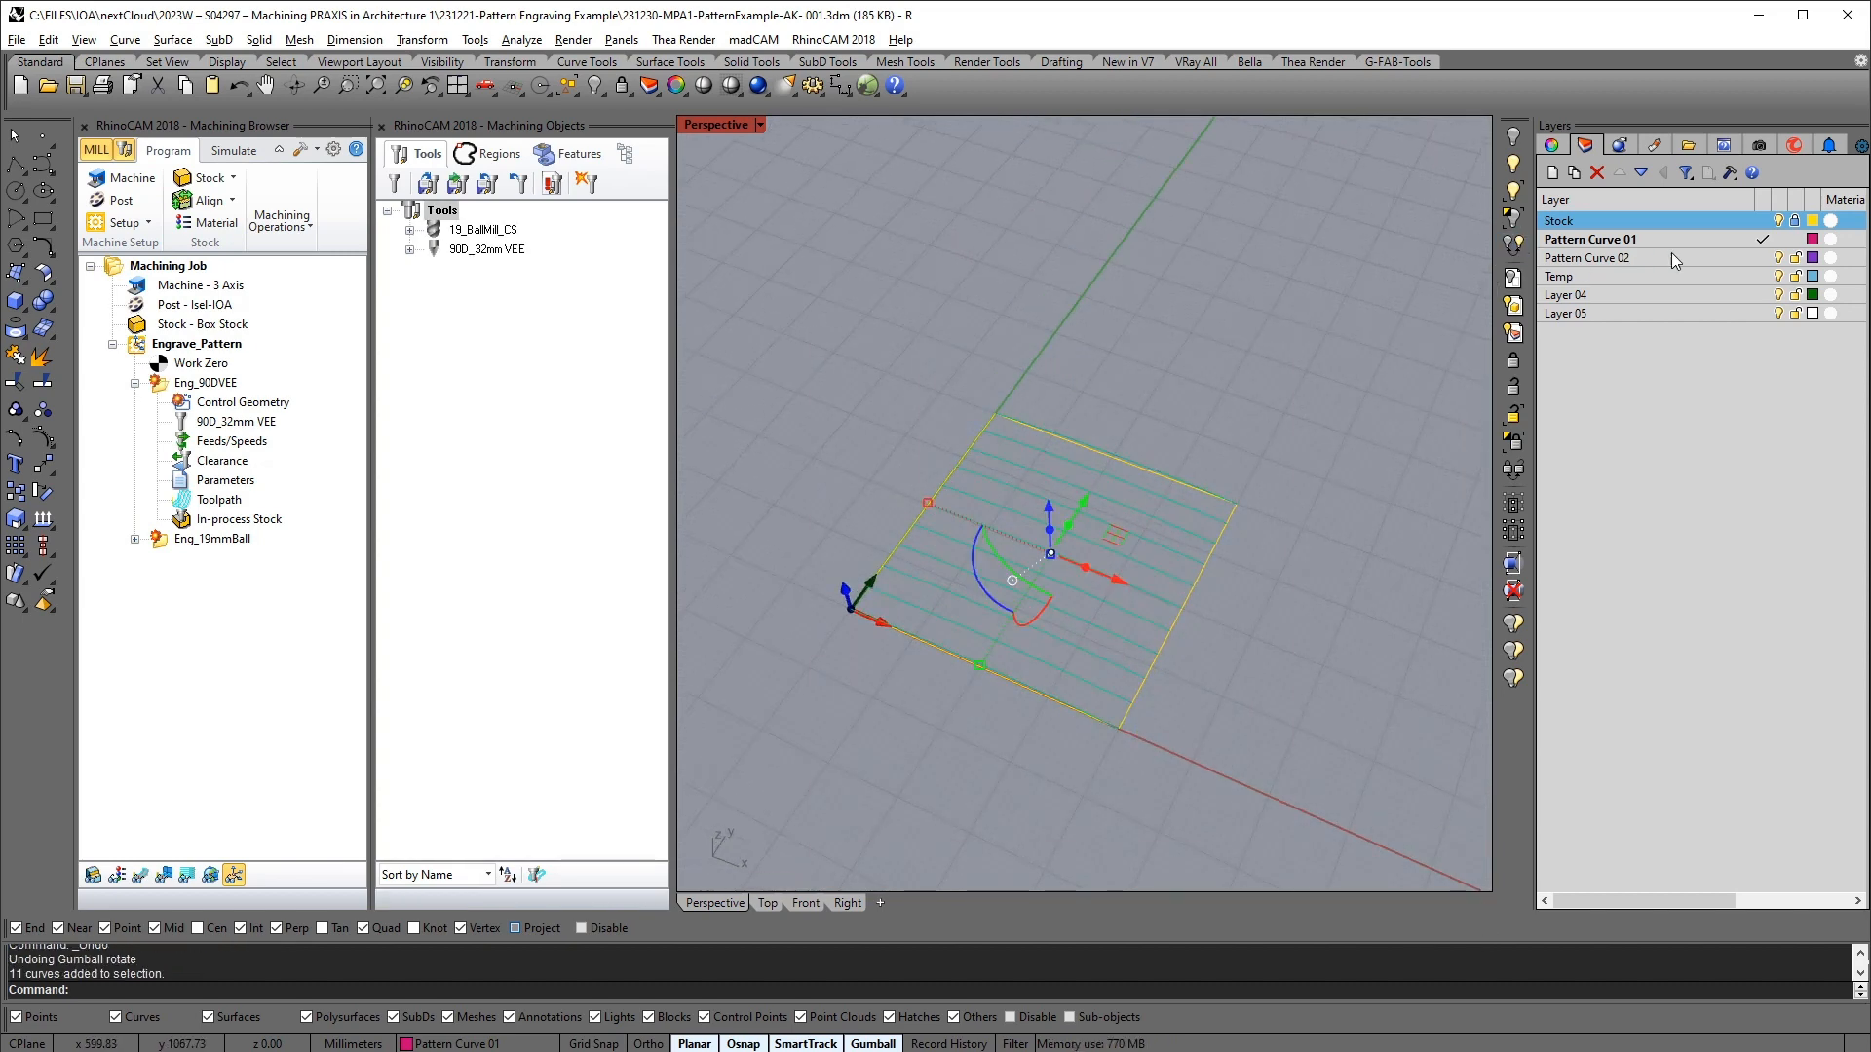
{"action": "key", "text": "ctrl+g"}
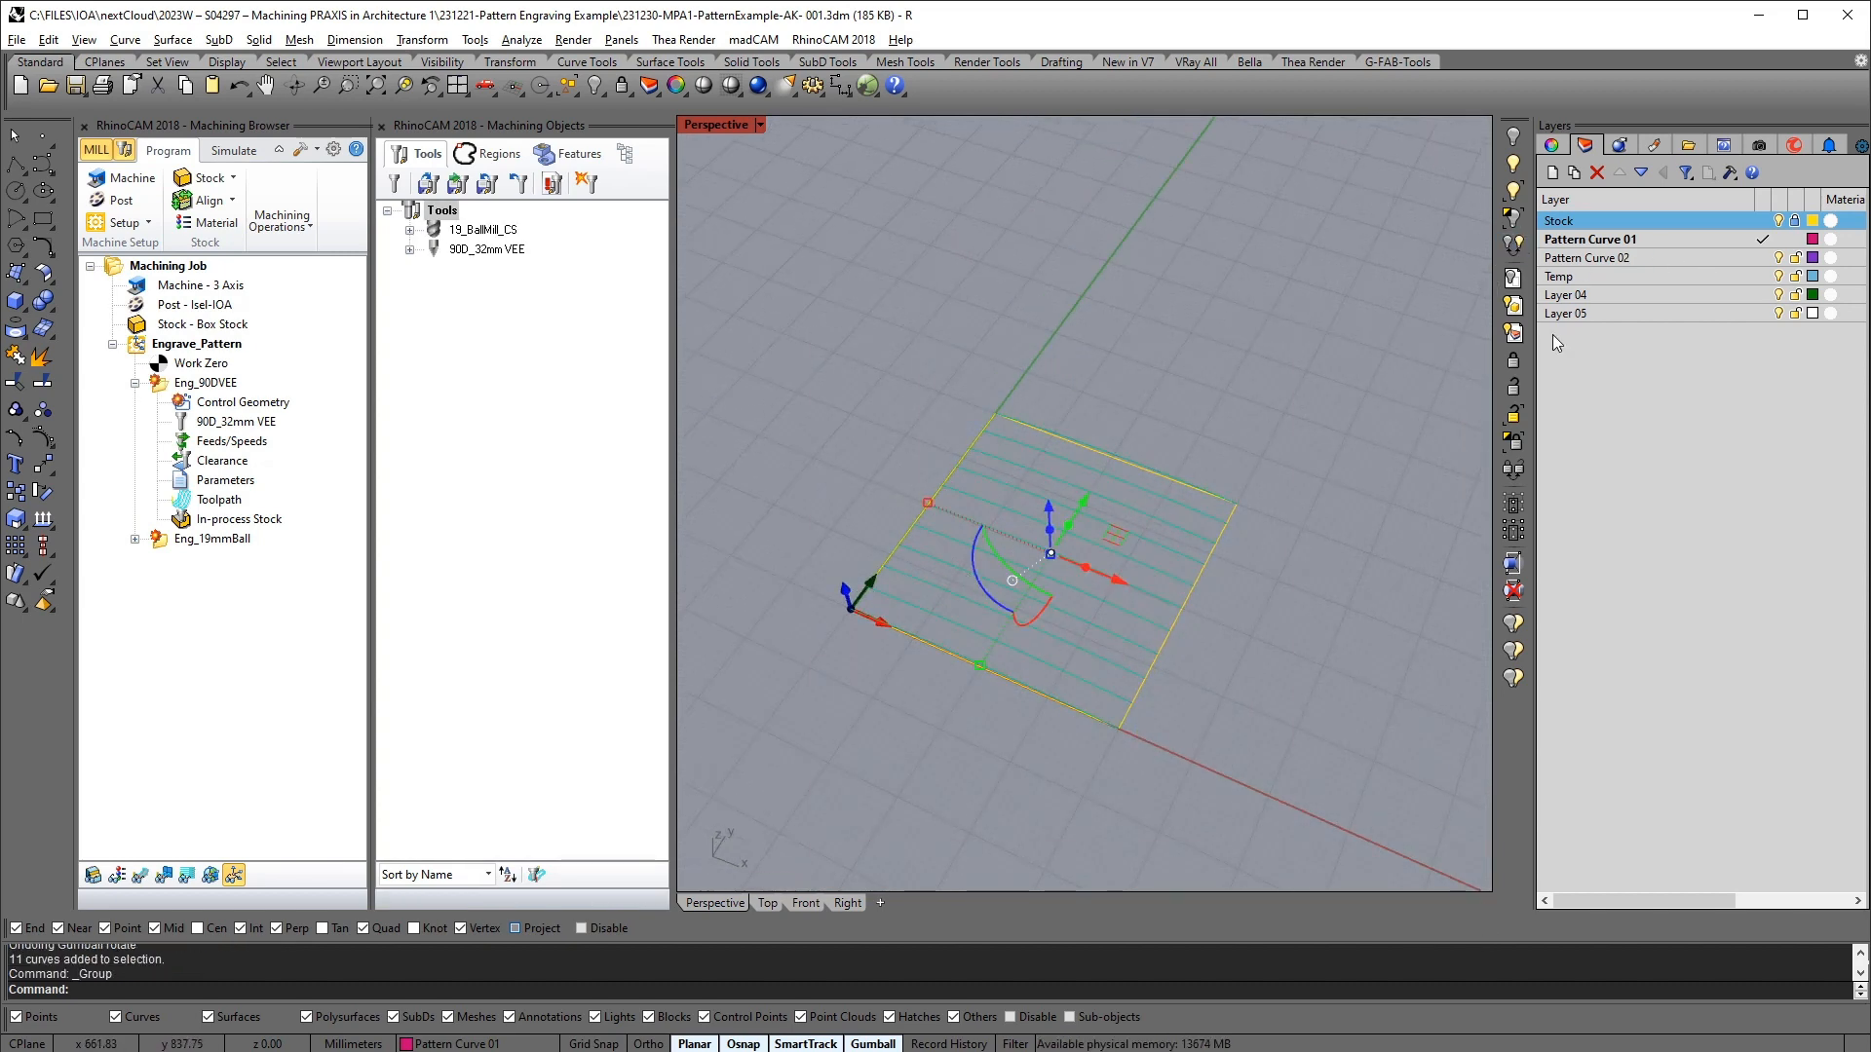
{"action": "type", "text": "cc"}
{"action": "key", "text": "Return"}
{"action": "type", "text": "i"}
{"action": "key", "text": "Return"}
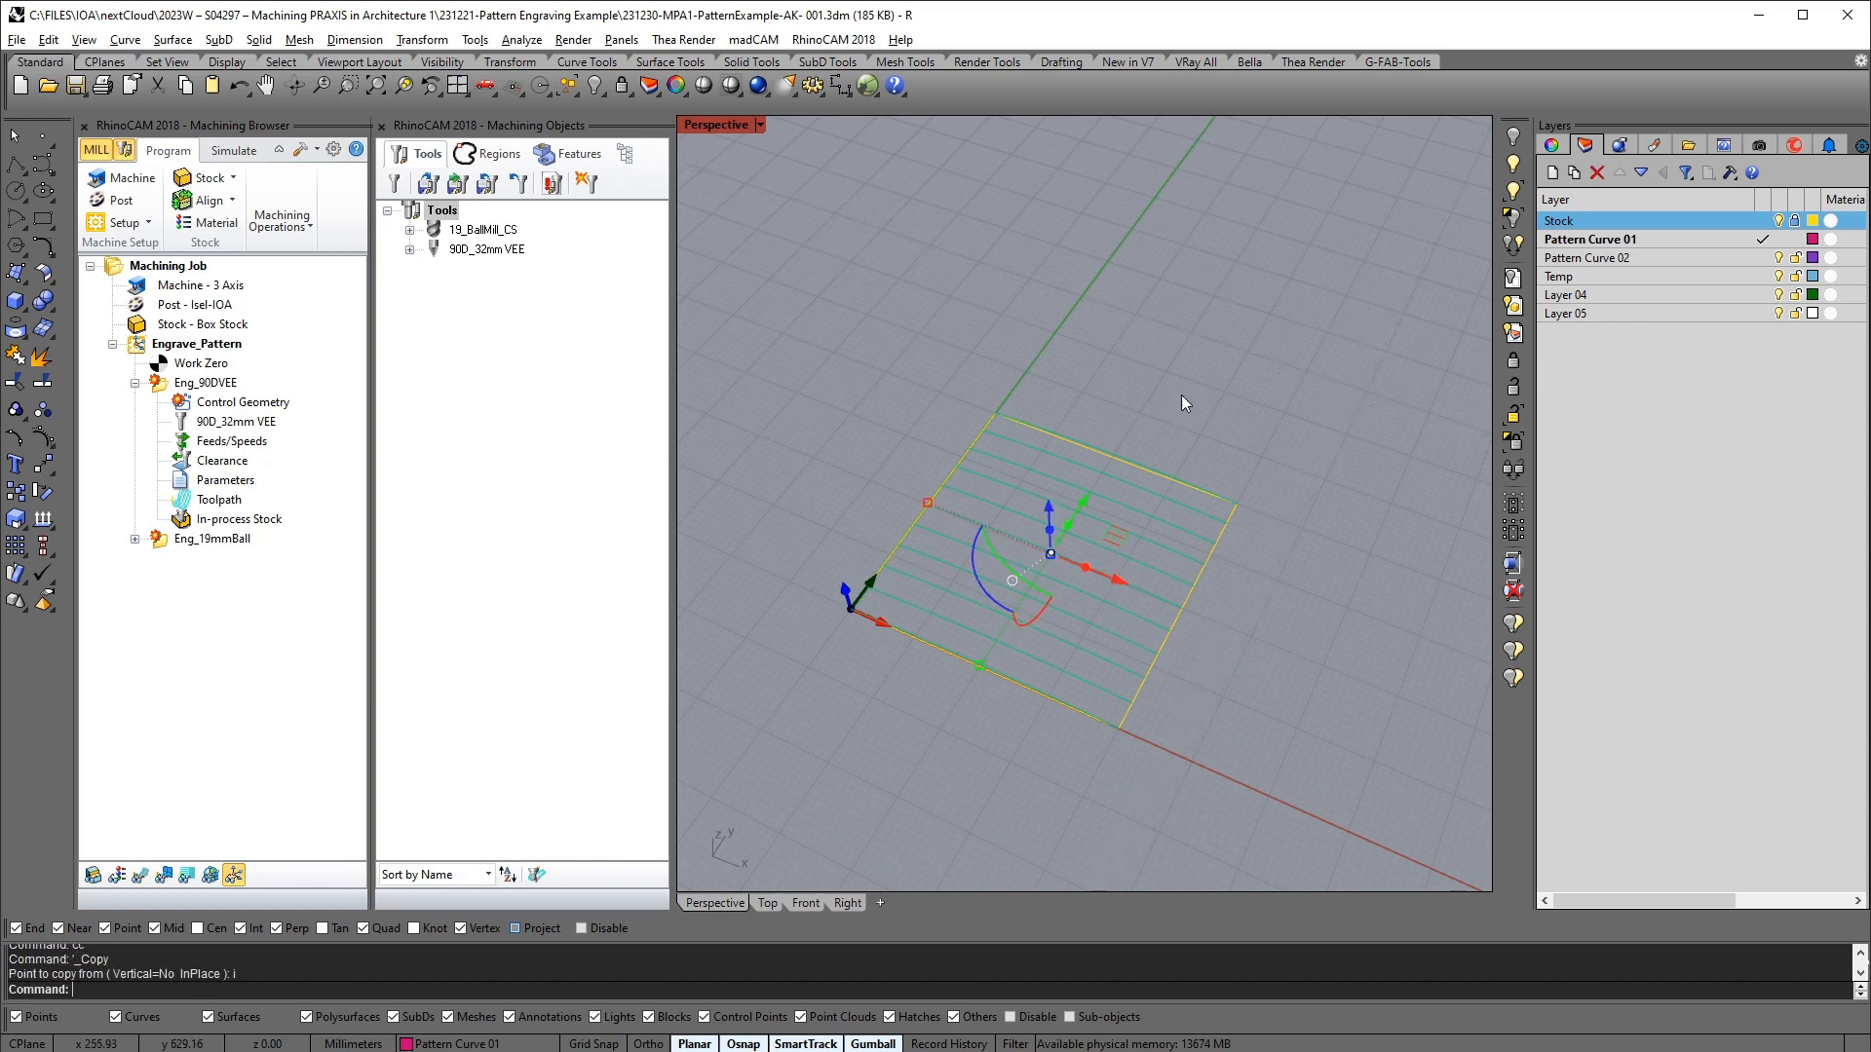
Make Pattern Curve 02 the current layer and rotate one of the coincident curve groups to cross the other at right angles
{"action": "left_click", "coordinate": [1762, 259]}
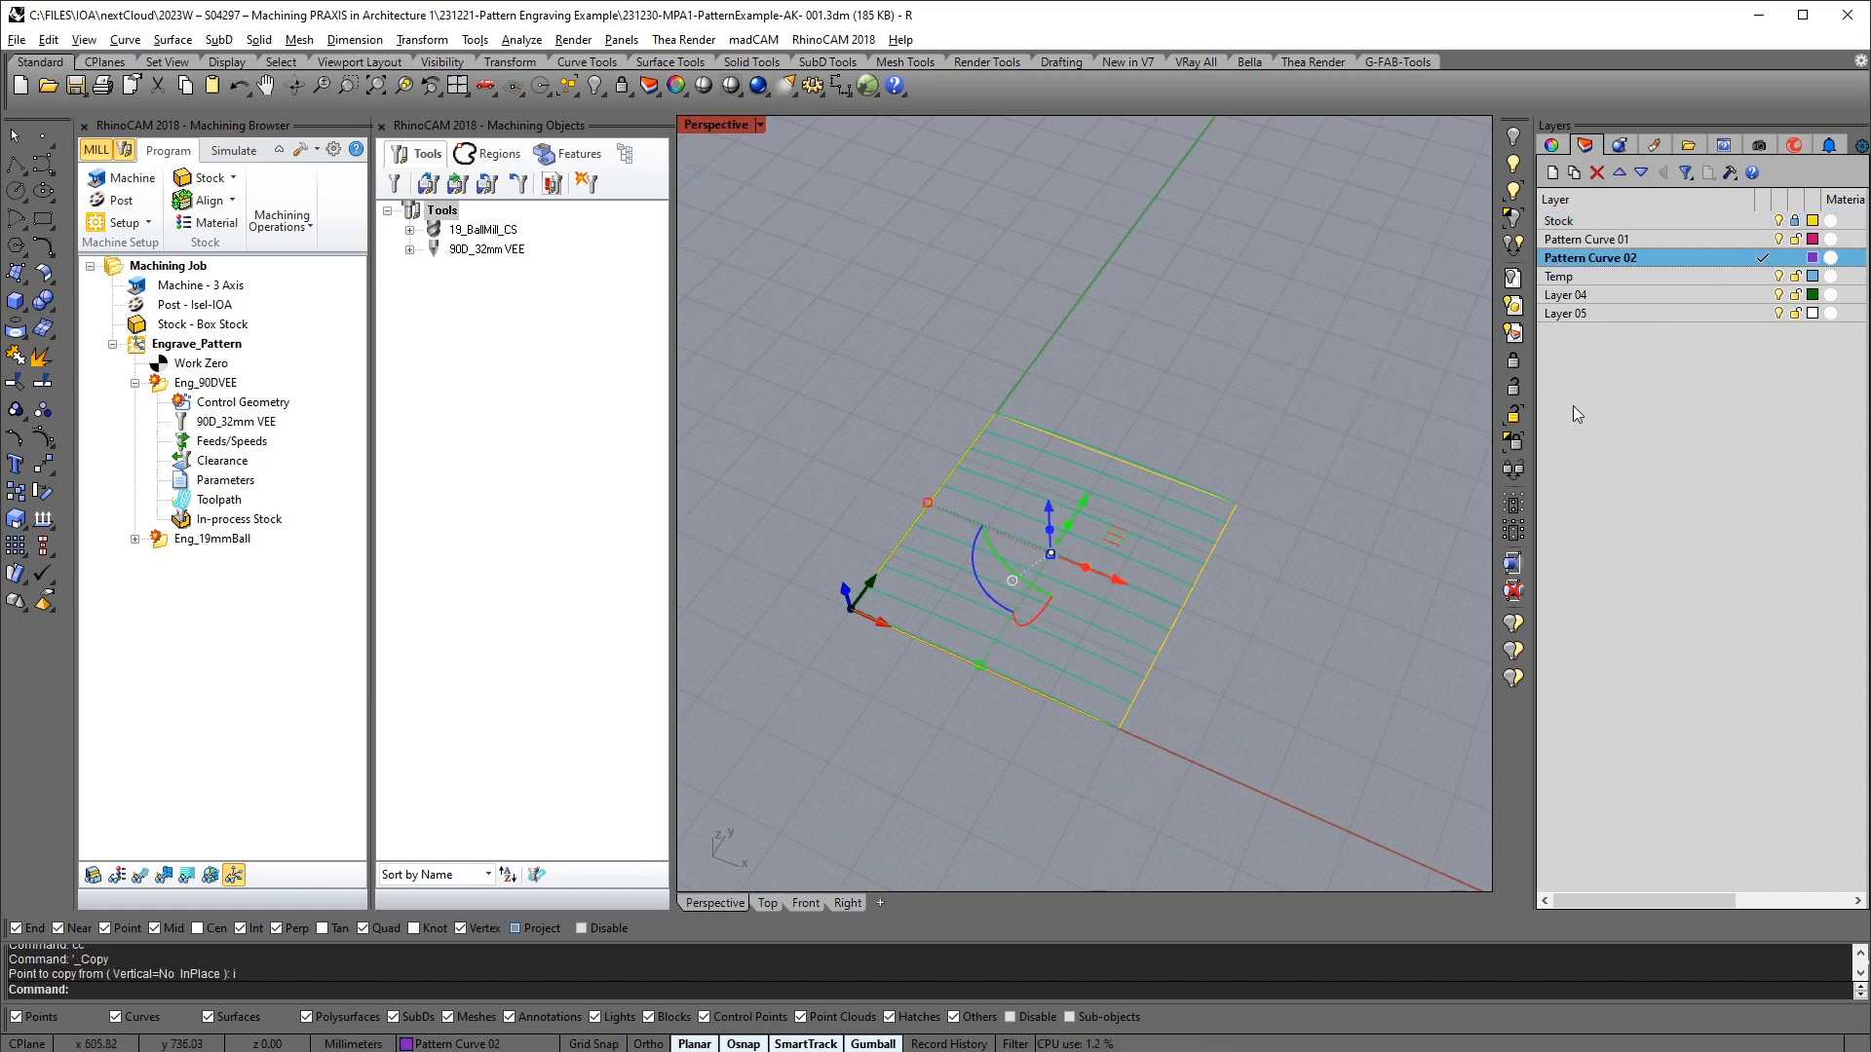
{"action": "type", "text": "qas"}
{"action": "key", "text": "Return"}
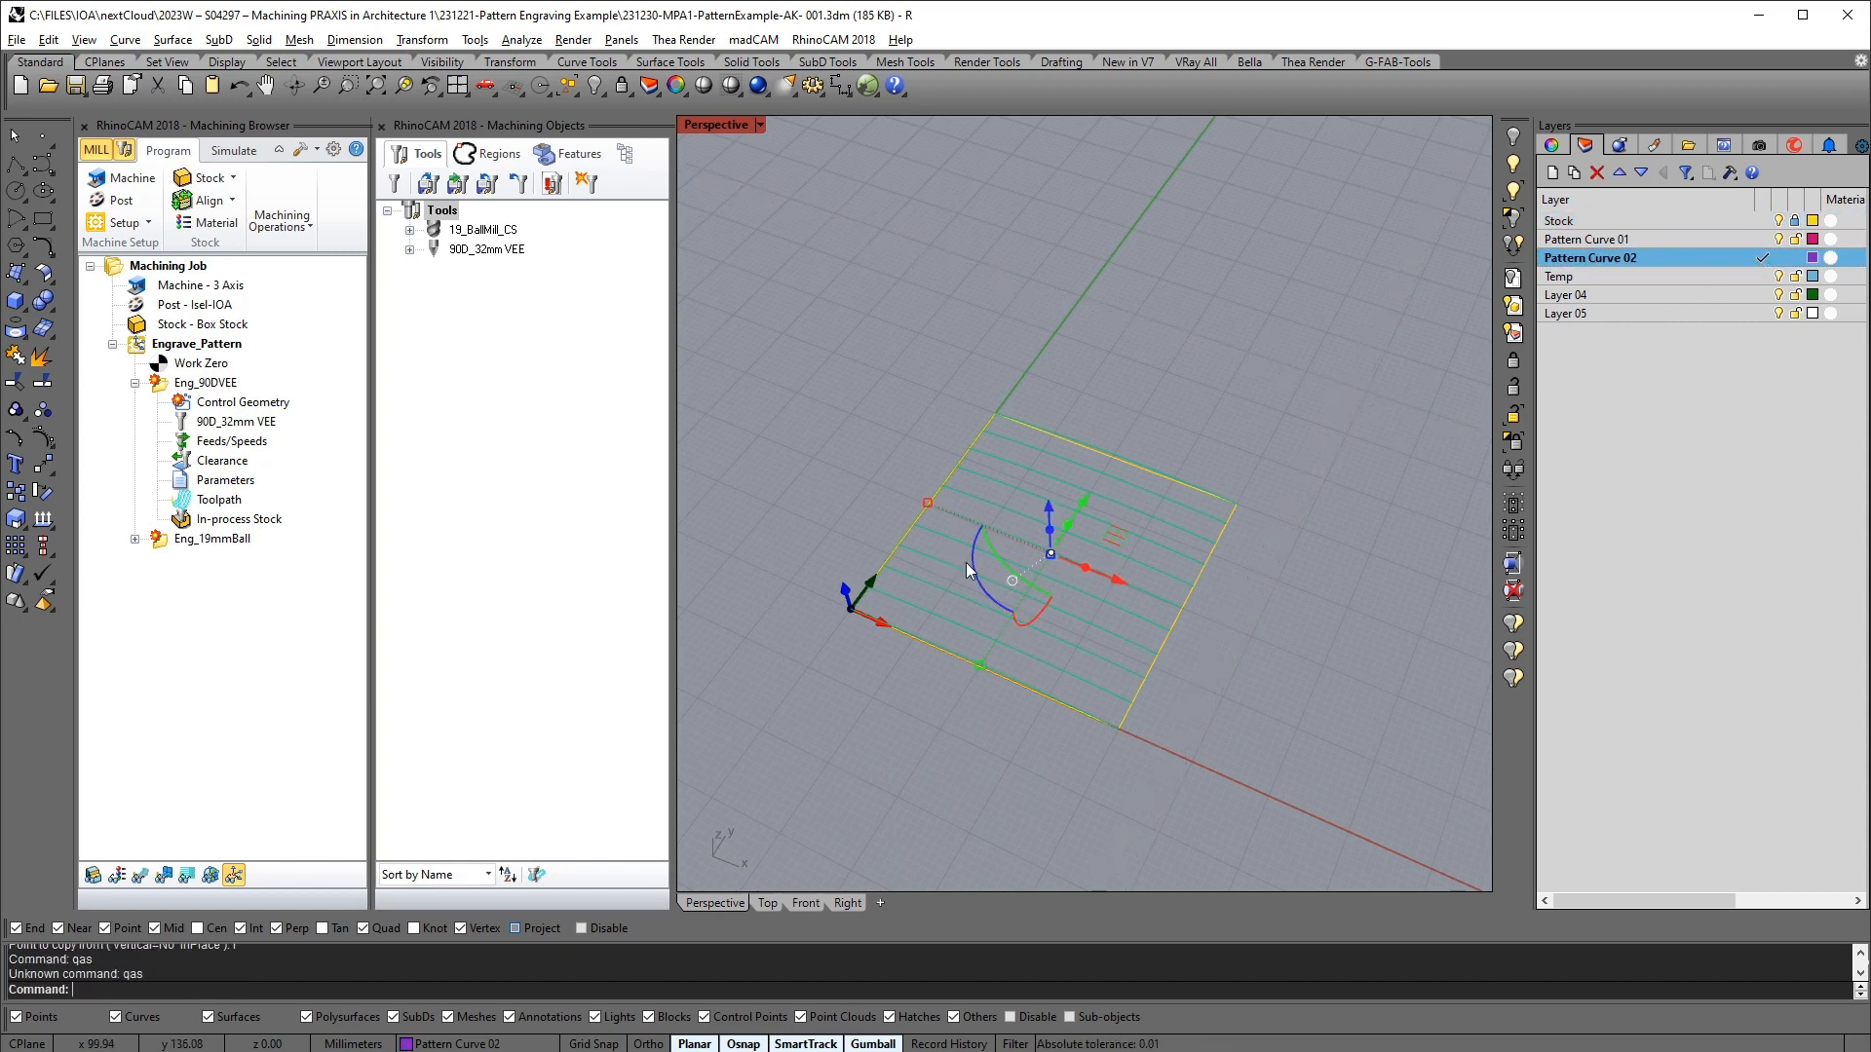
{"action": "left_click_drag", "start_coordinate": [974, 569], "coordinate": [1058, 515]}
{"action": "scroll", "coordinate": [968, 569], "scroll_direction": "up", "scroll_amount": 5}
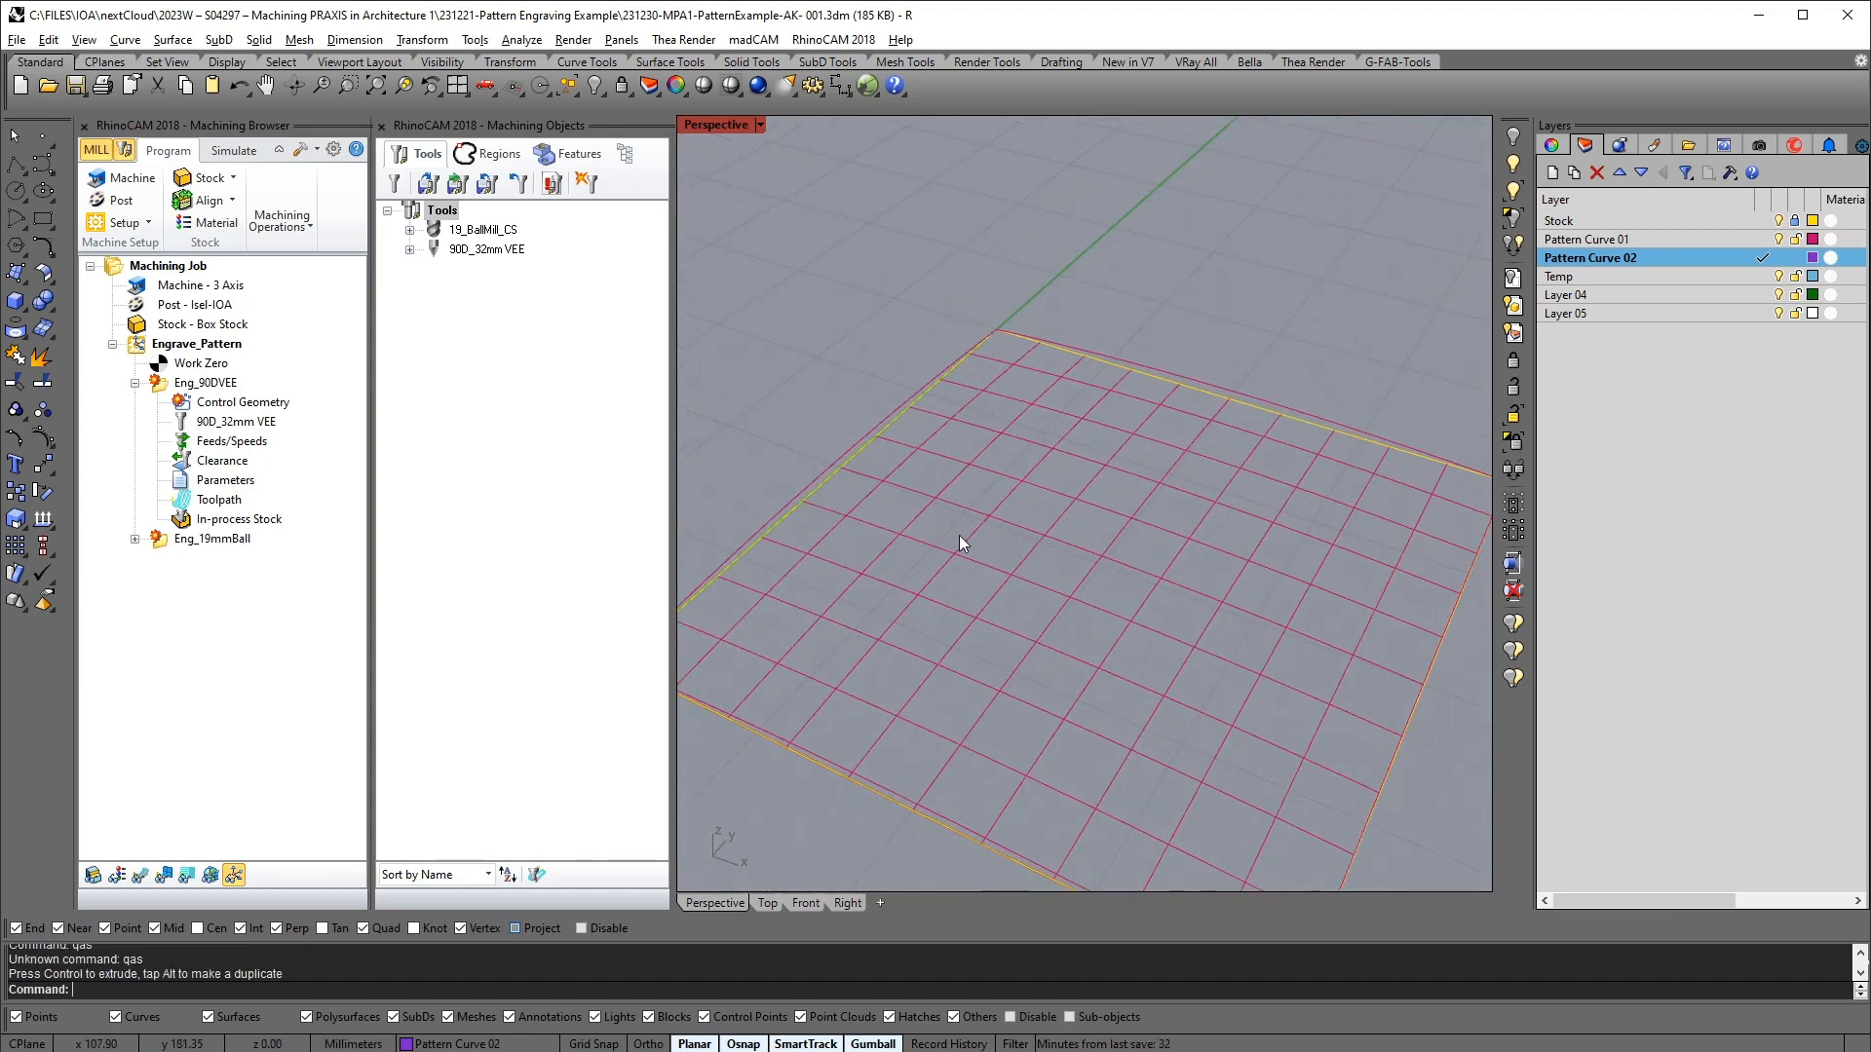
Move the rotated group of crossing curves onto the current layer, Pattern Curve 02
{"action": "left_click", "coordinate": [976, 532]}
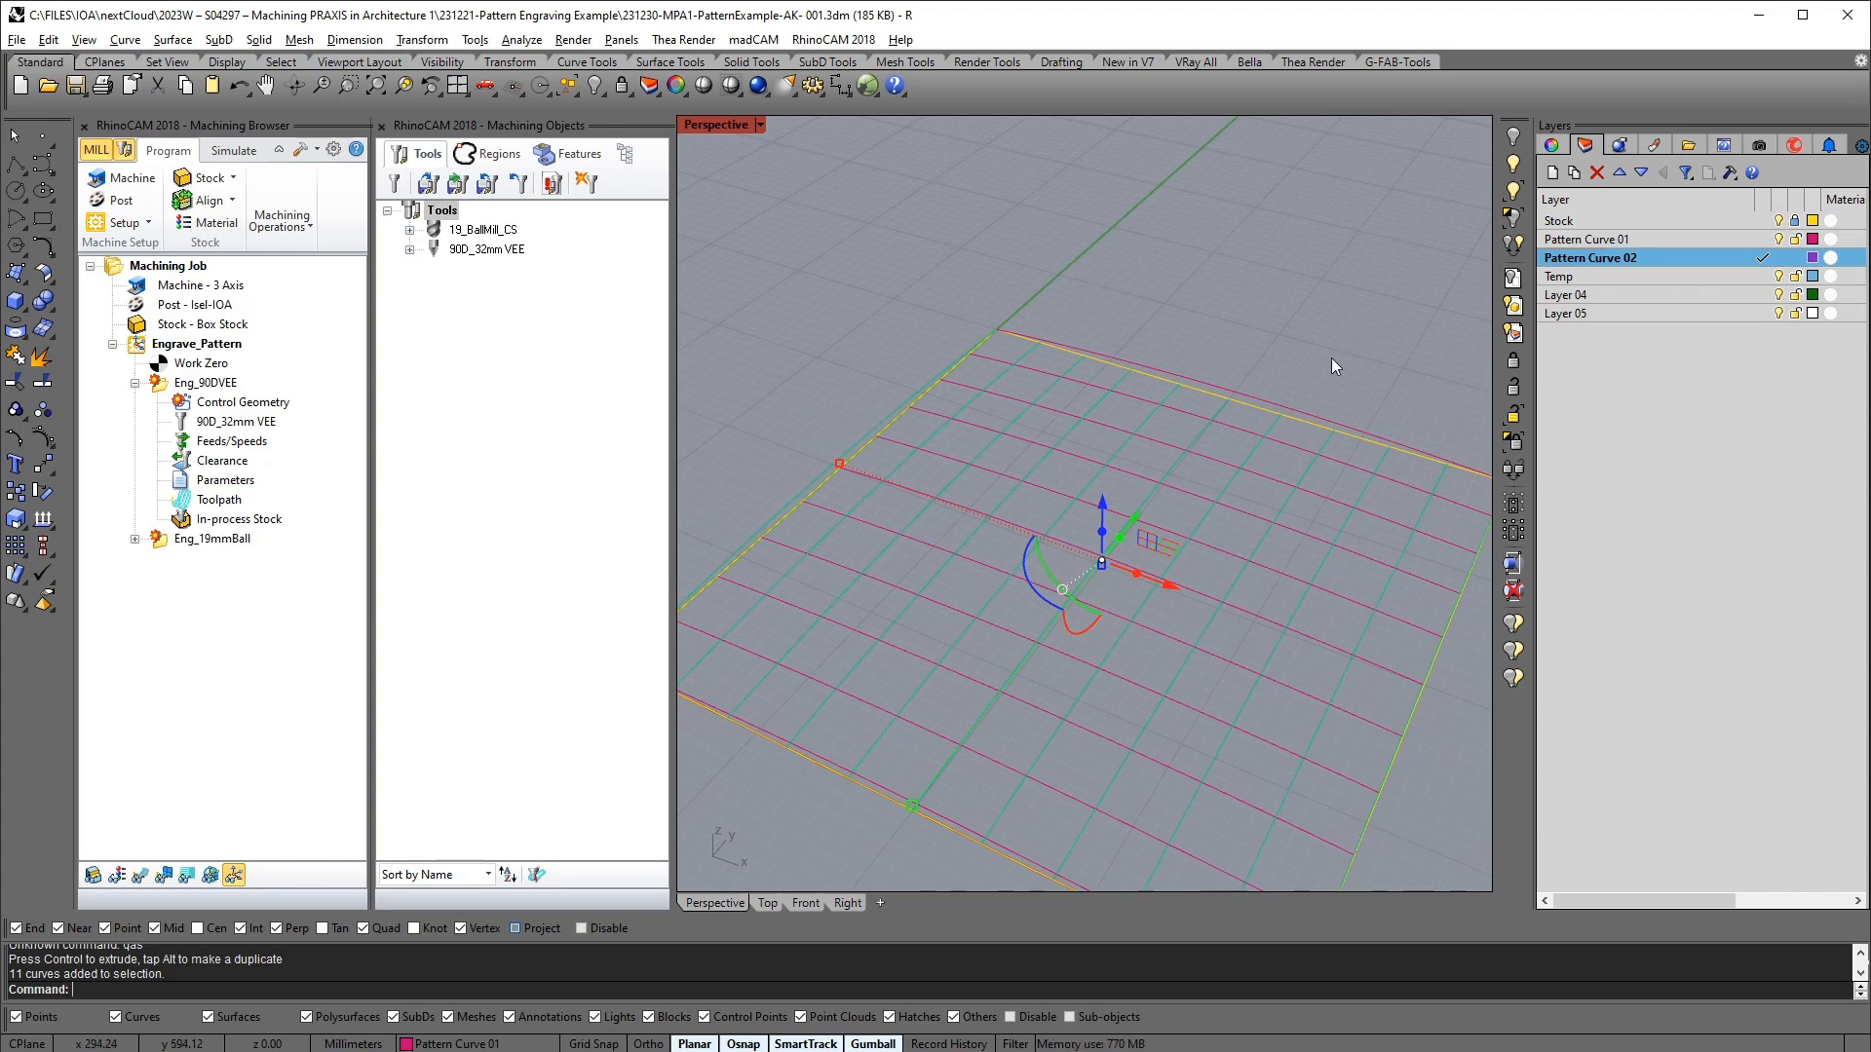
{"action": "left_click", "coordinate": [1091, 489]}
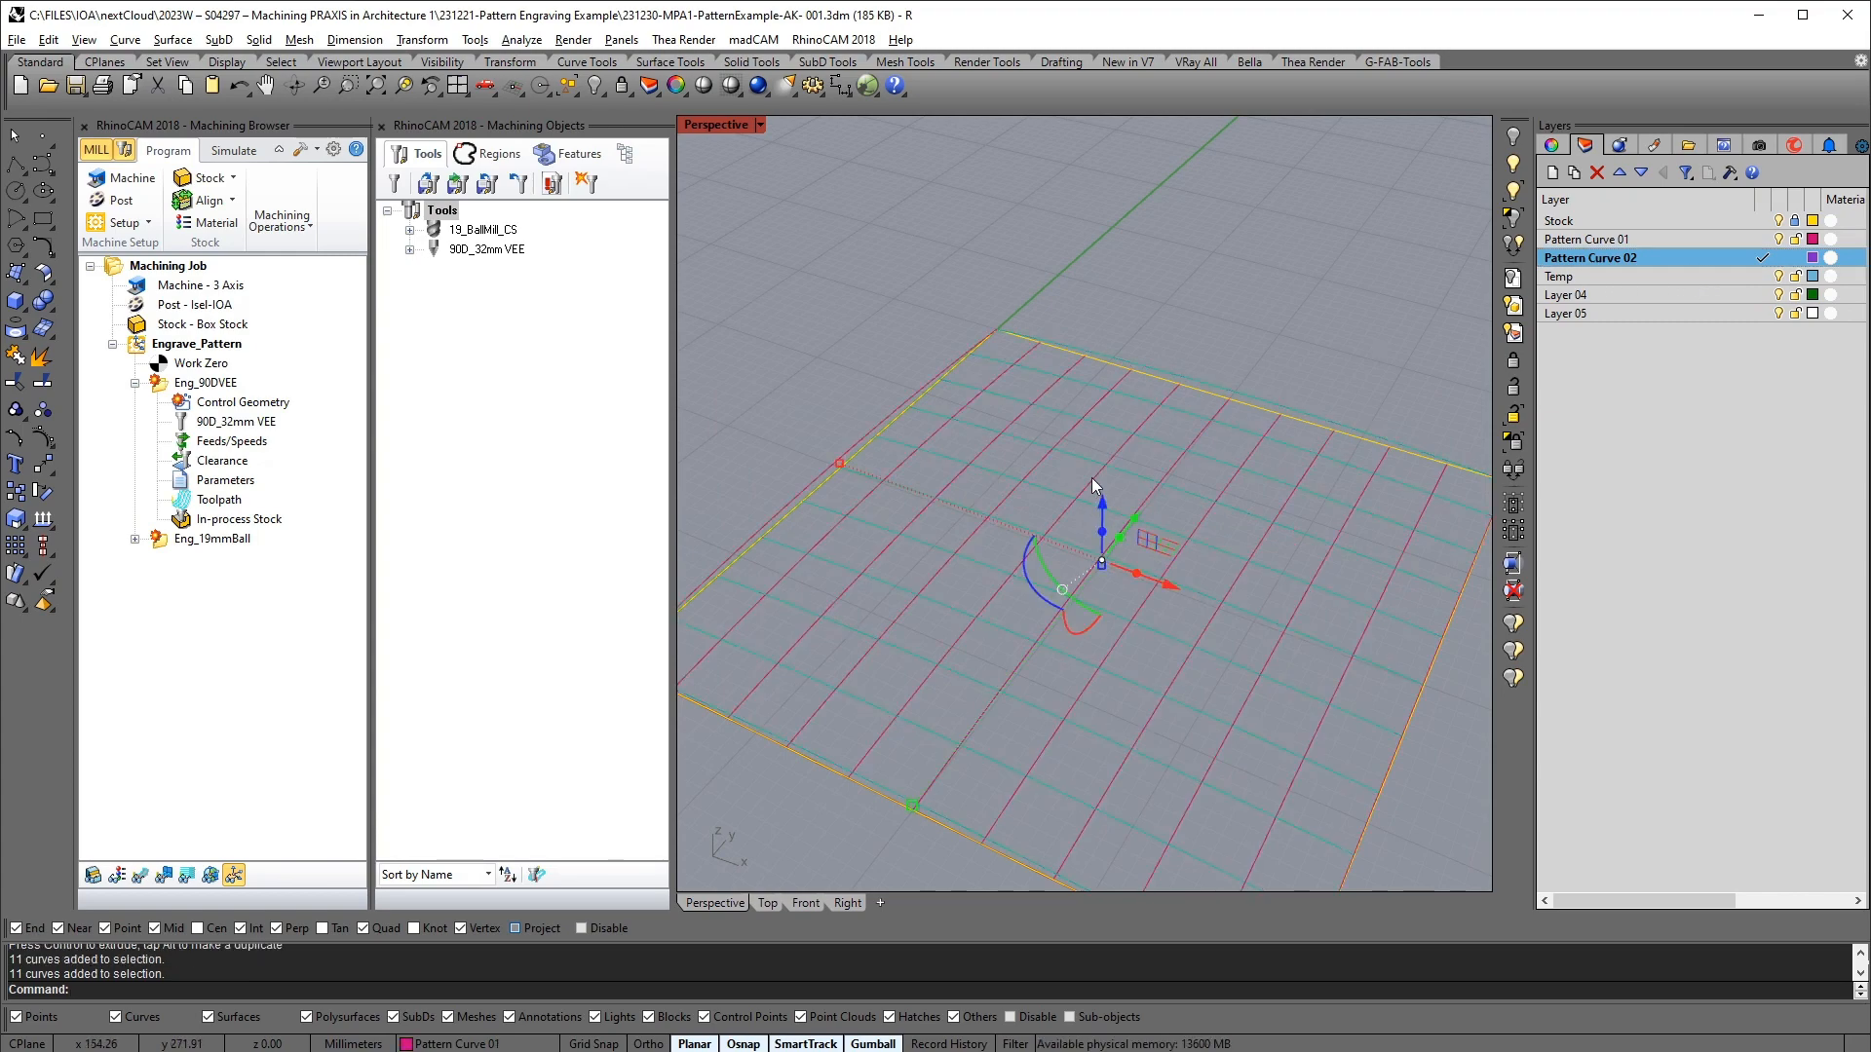
{"action": "left_click", "coordinate": [1095, 481]}
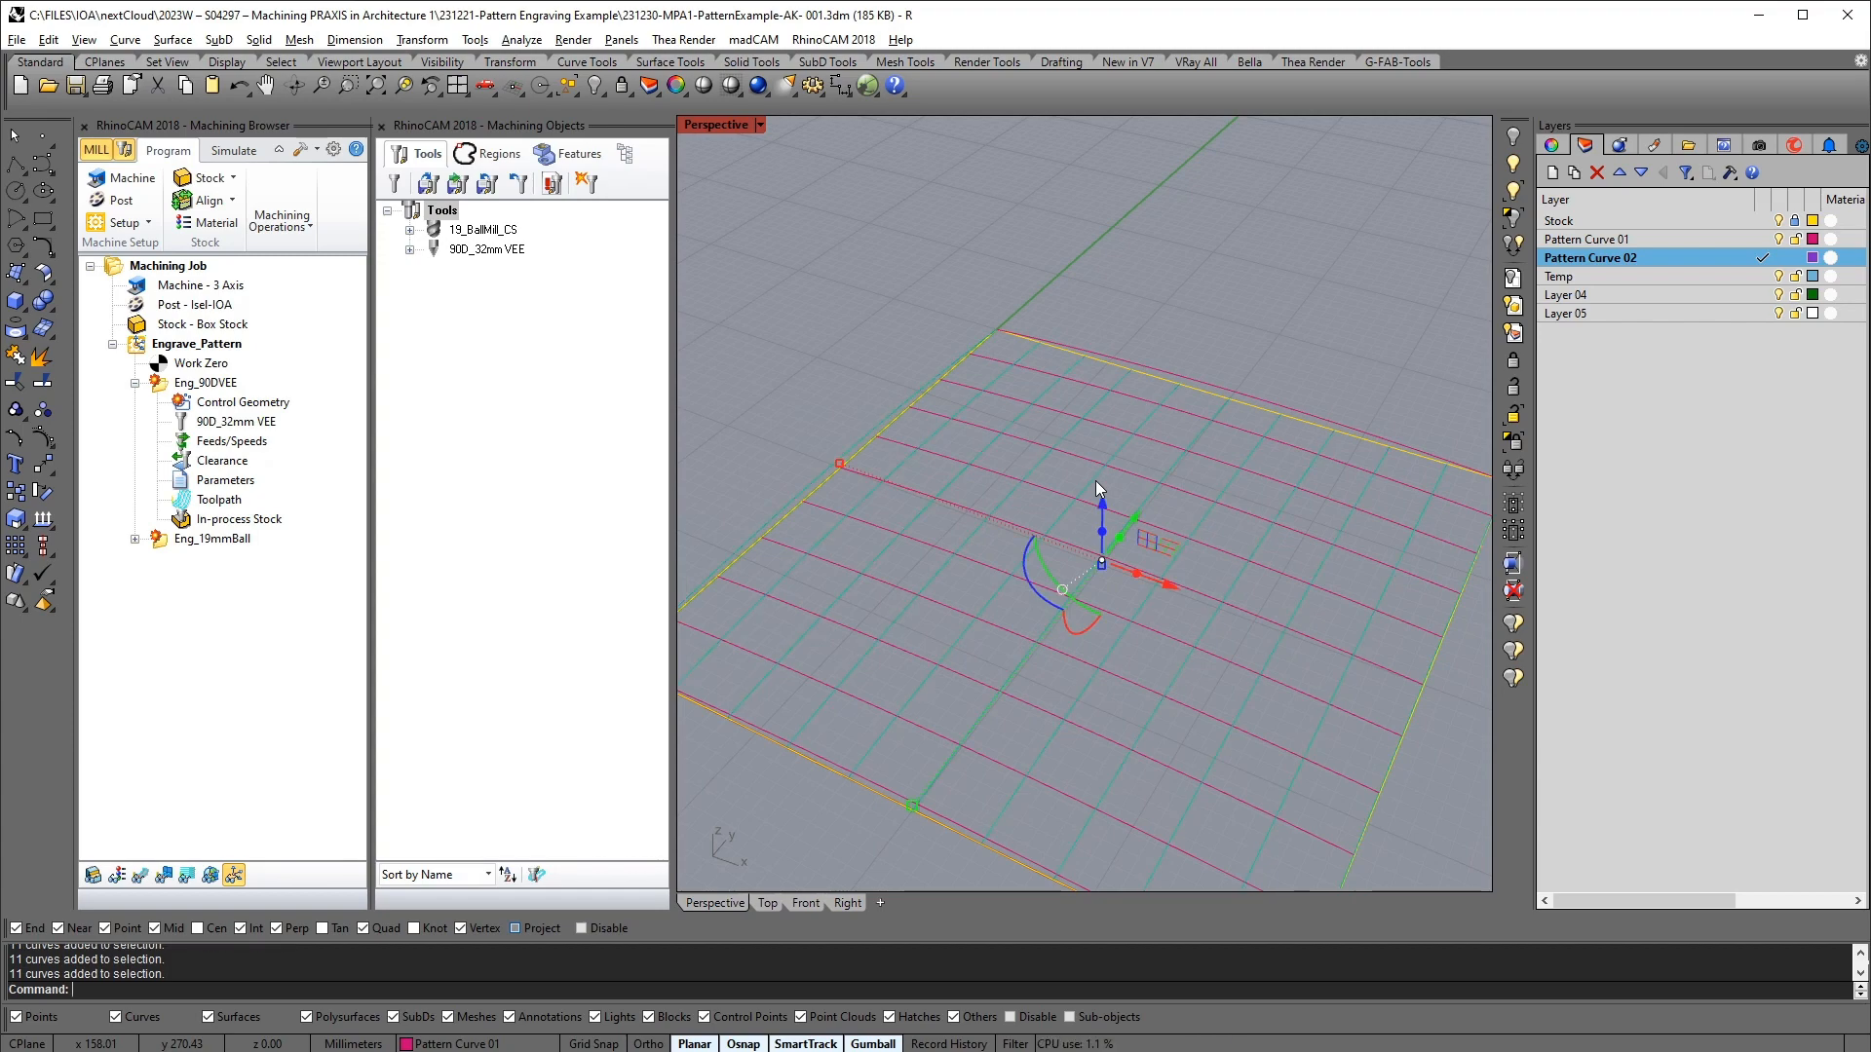
{"action": "type", "text": "qa"}
{"action": "key", "text": "Return"}
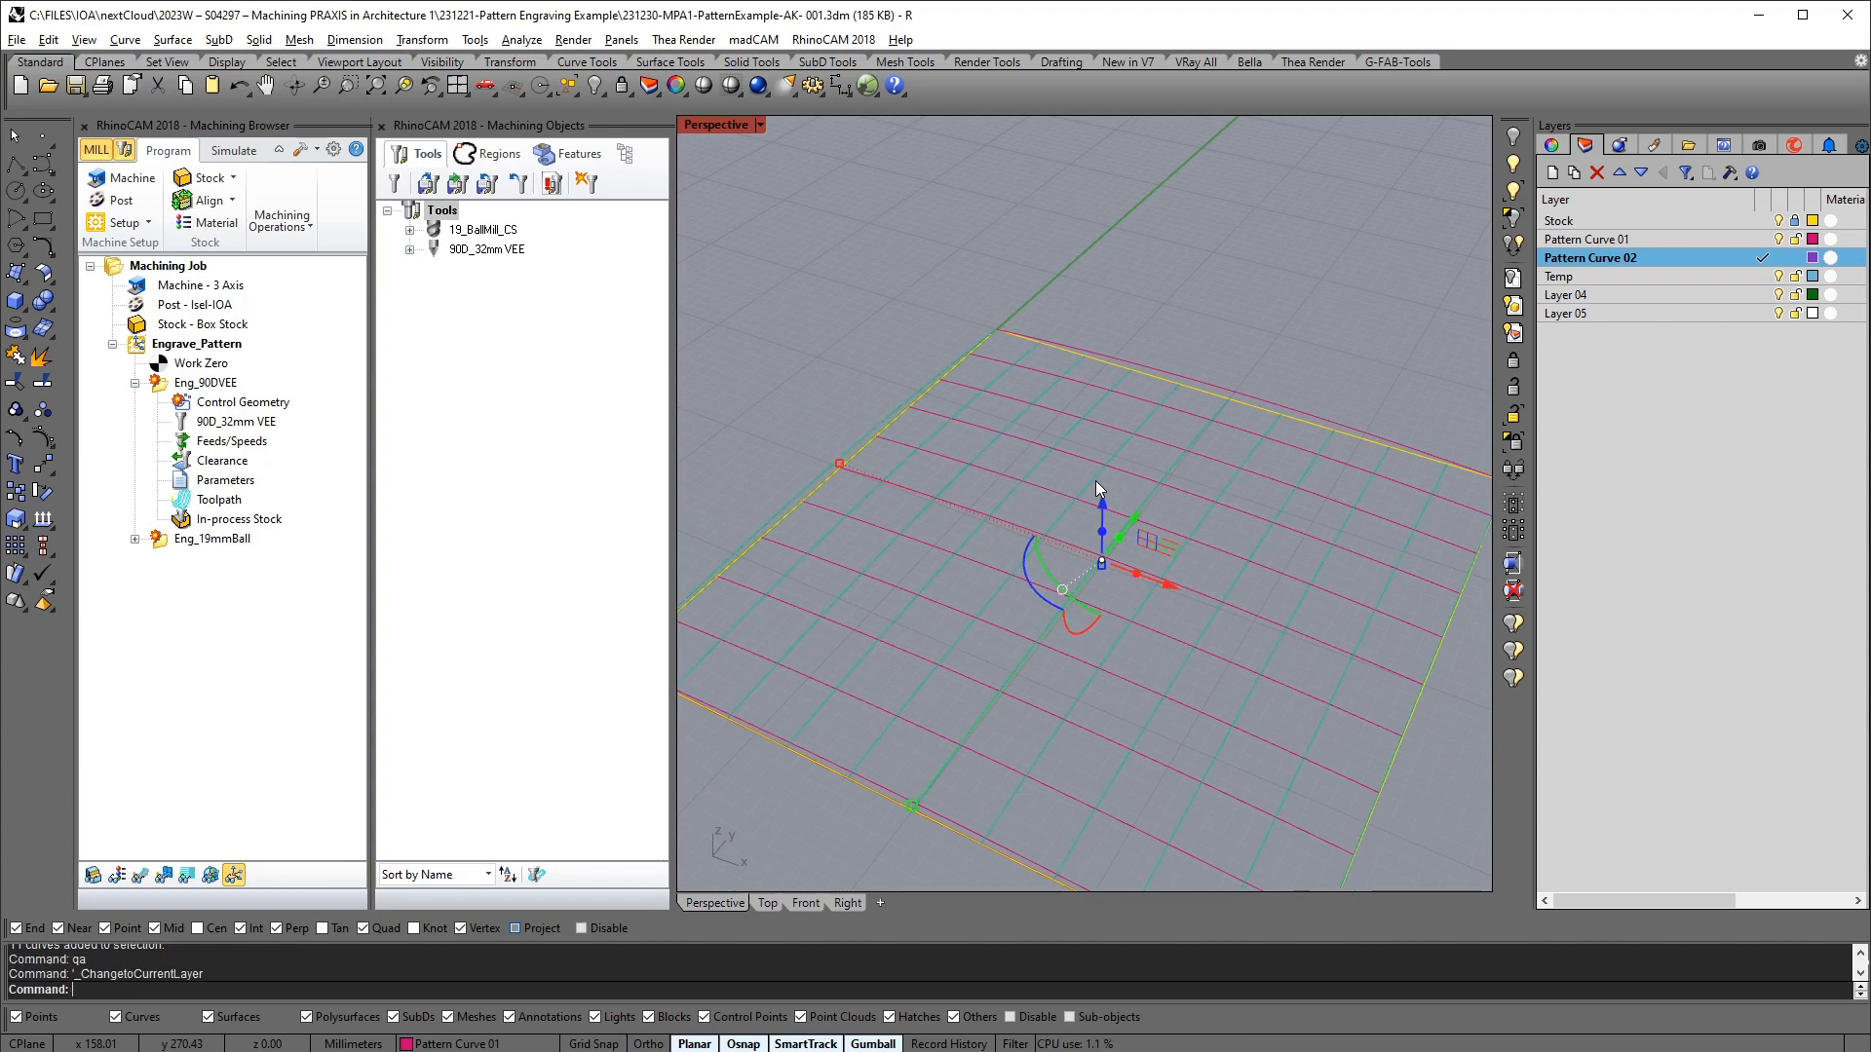
Mirror the Pattern Curve 02 group downward in the Front view across a horizontal line through the origin
{"action": "right_click_drag", "start_coordinate": [1128, 563], "coordinate": [926, 839]}
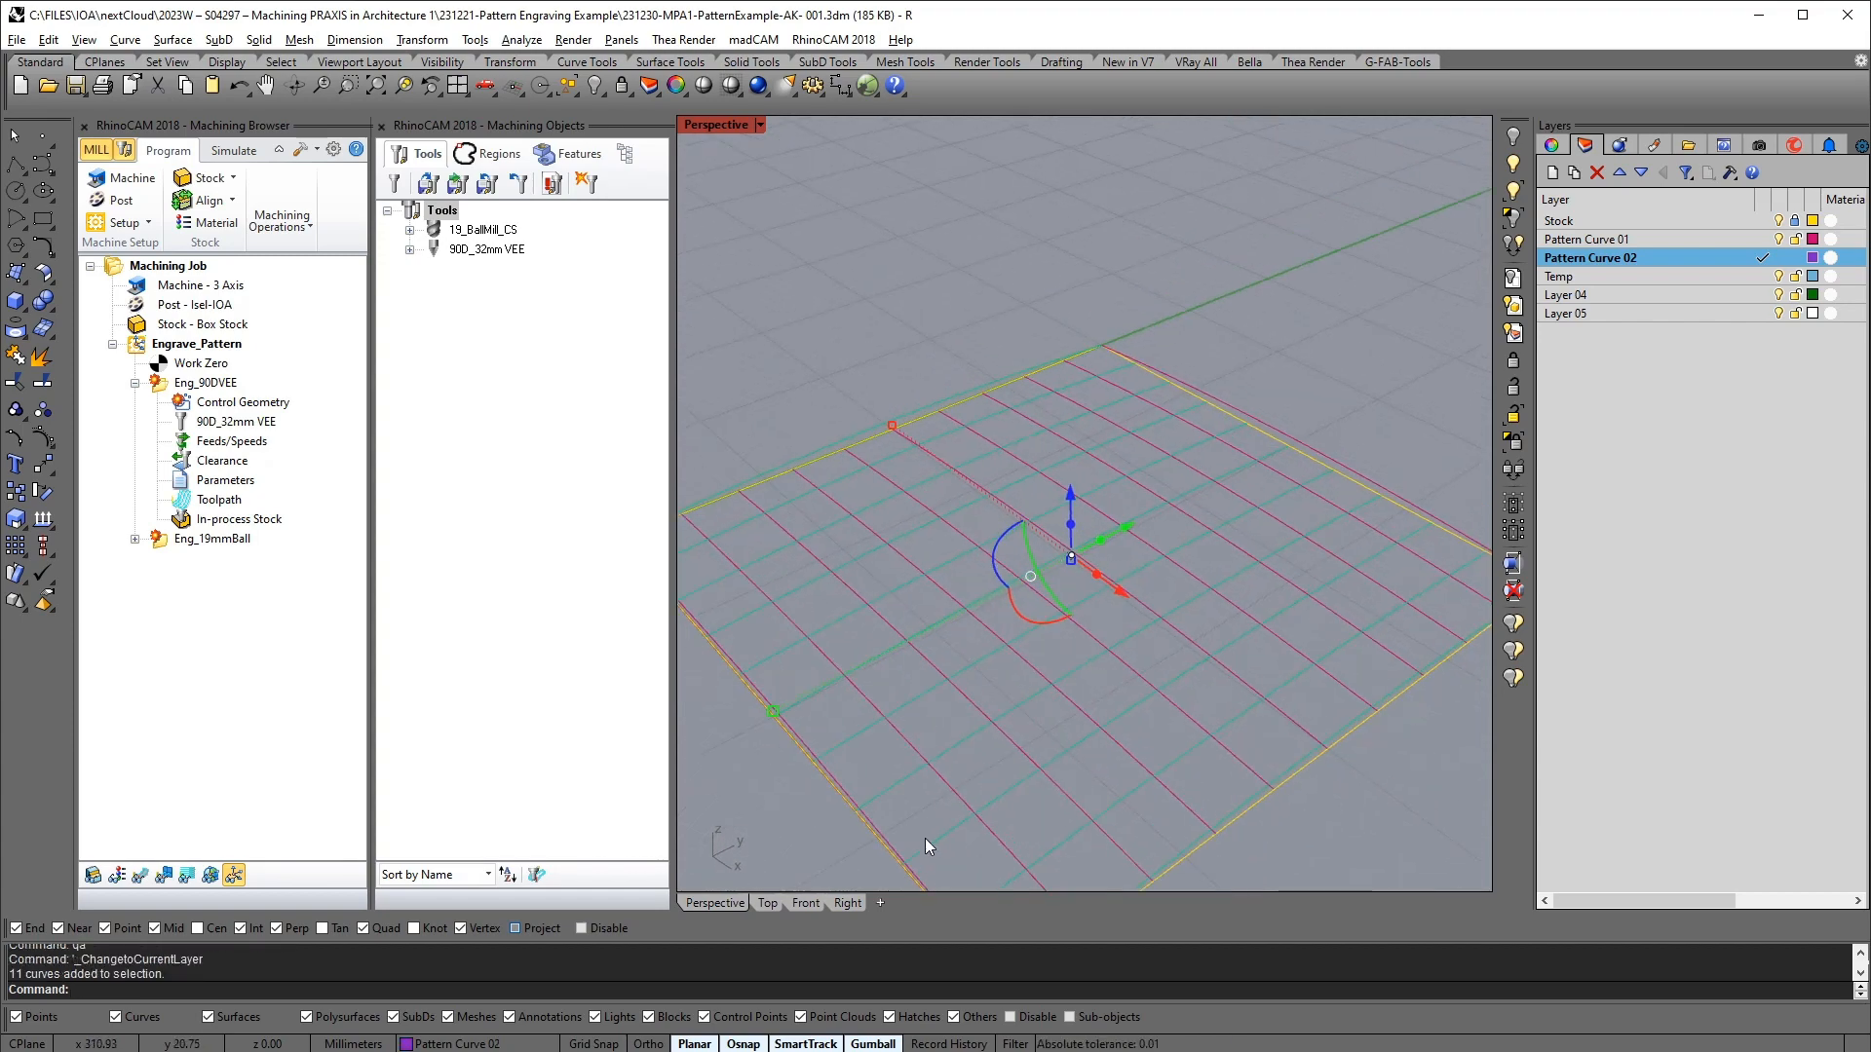
{"action": "left_click", "coordinate": [815, 903]}
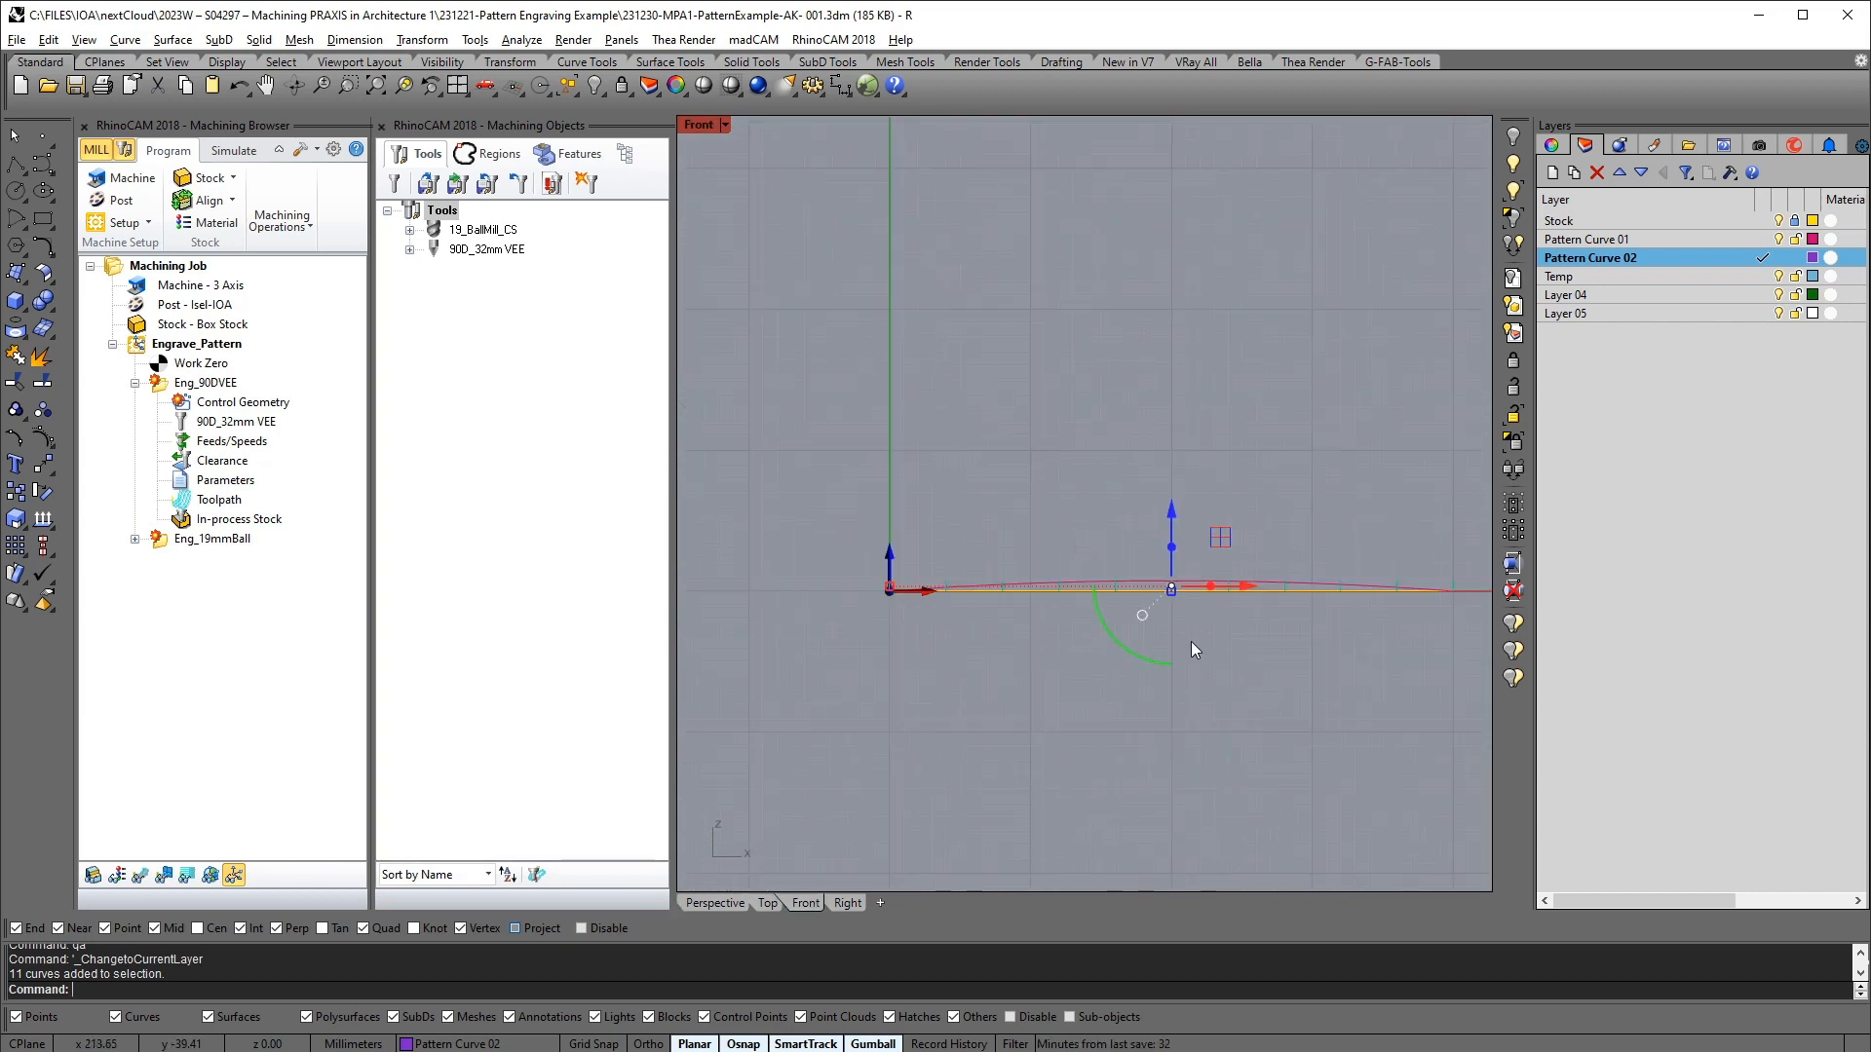
{"action": "scroll", "coordinate": [1184, 619], "scroll_direction": "up", "scroll_amount": 3}
{"action": "left_click_drag", "start_coordinate": [1146, 526], "coordinate": [1155, 473]}
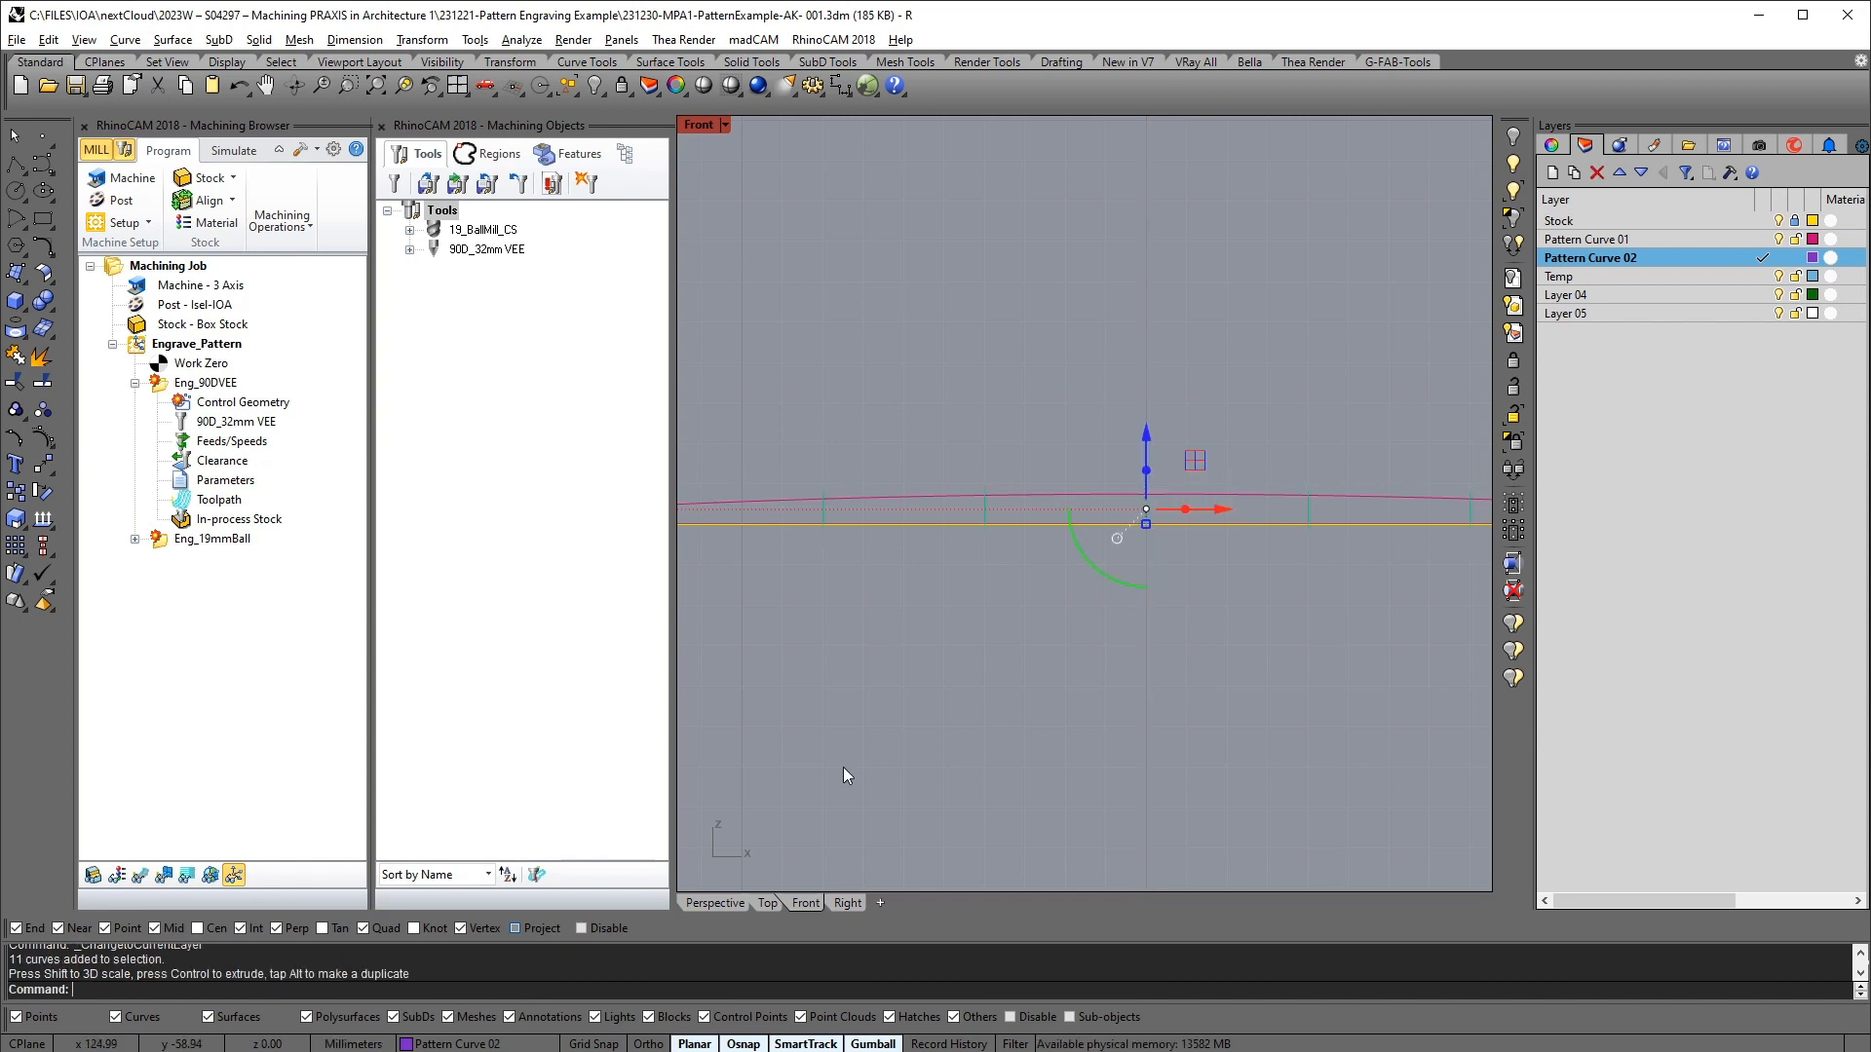
{"action": "scroll", "coordinate": [844, 768], "scroll_direction": "down", "scroll_amount": 6}
{"action": "right_click_drag", "start_coordinate": [791, 701], "coordinate": [1179, 725]}
{"action": "scroll", "coordinate": [1064, 686], "scroll_direction": "down", "scroll_amount": 4}
{"action": "scroll", "coordinate": [1064, 685], "scroll_direction": "up", "scroll_amount": 4}
{"action": "type", "text": "mi"}
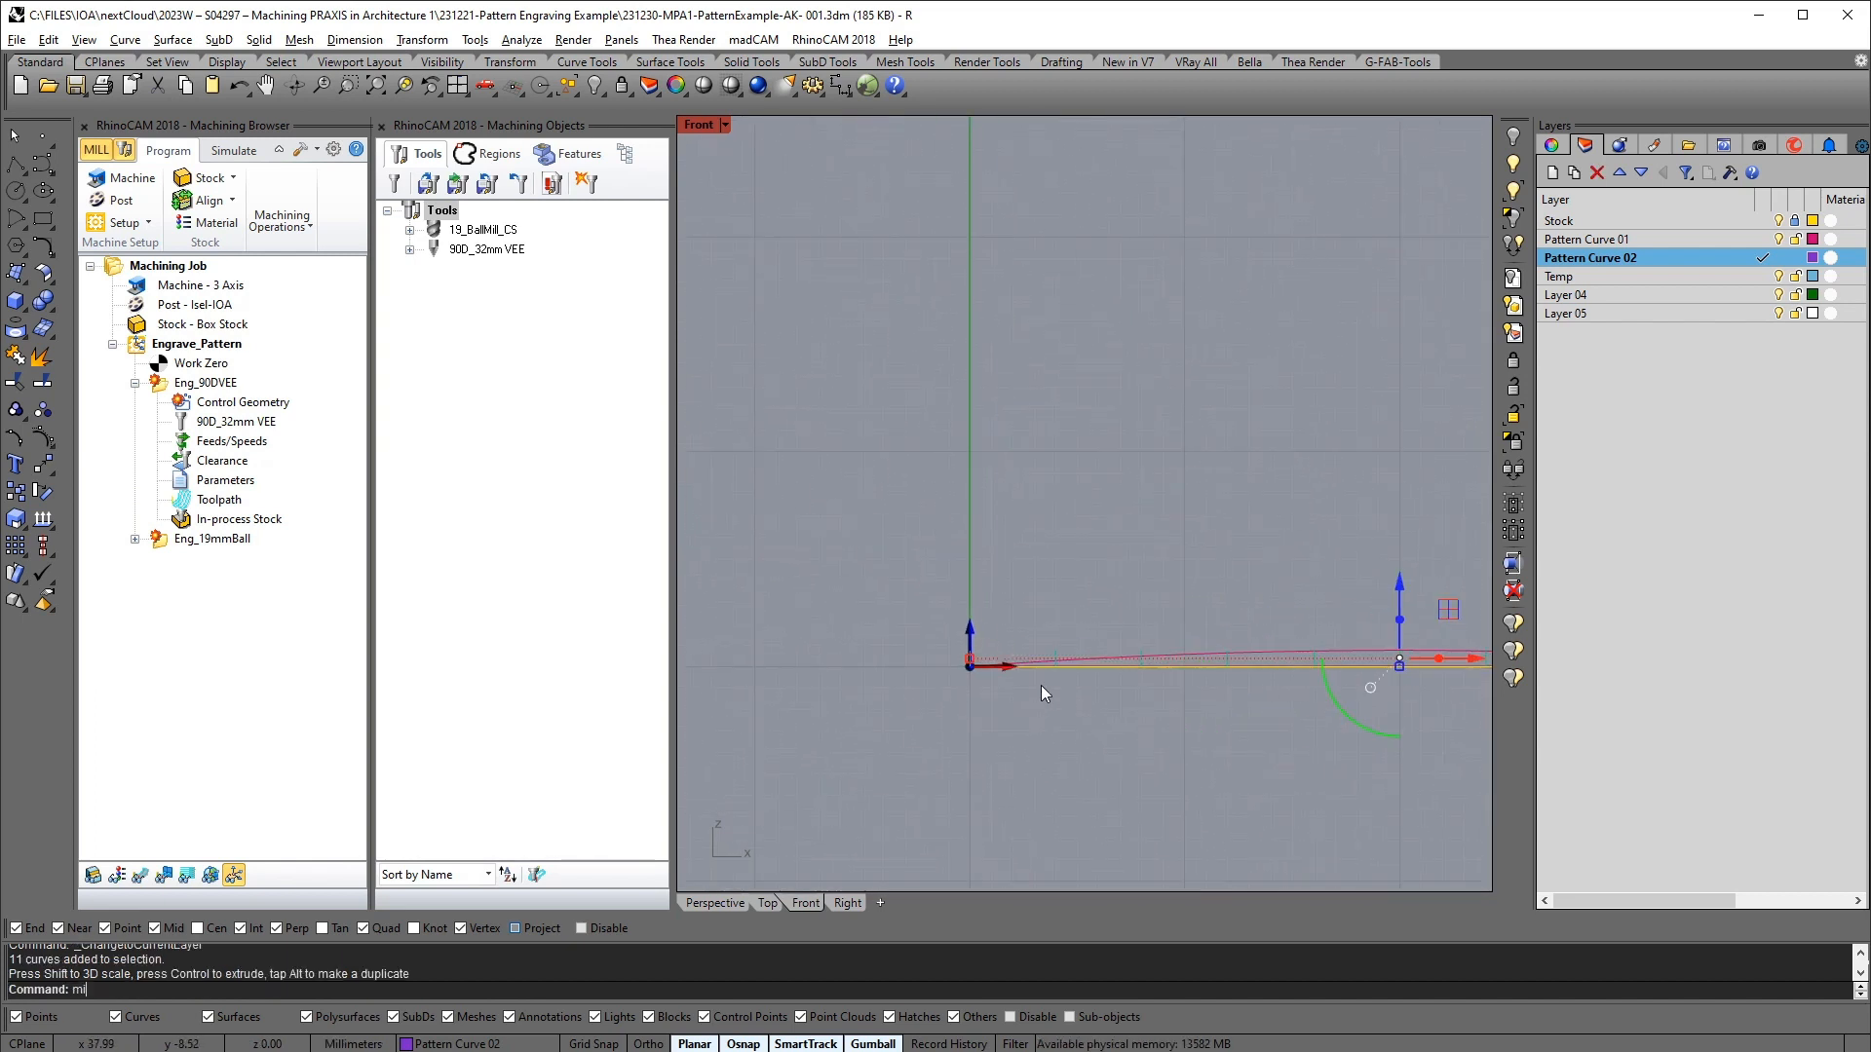
{"action": "key", "text": "Return"}
{"action": "scroll", "coordinate": [970, 686], "scroll_direction": "up", "scroll_amount": 6}
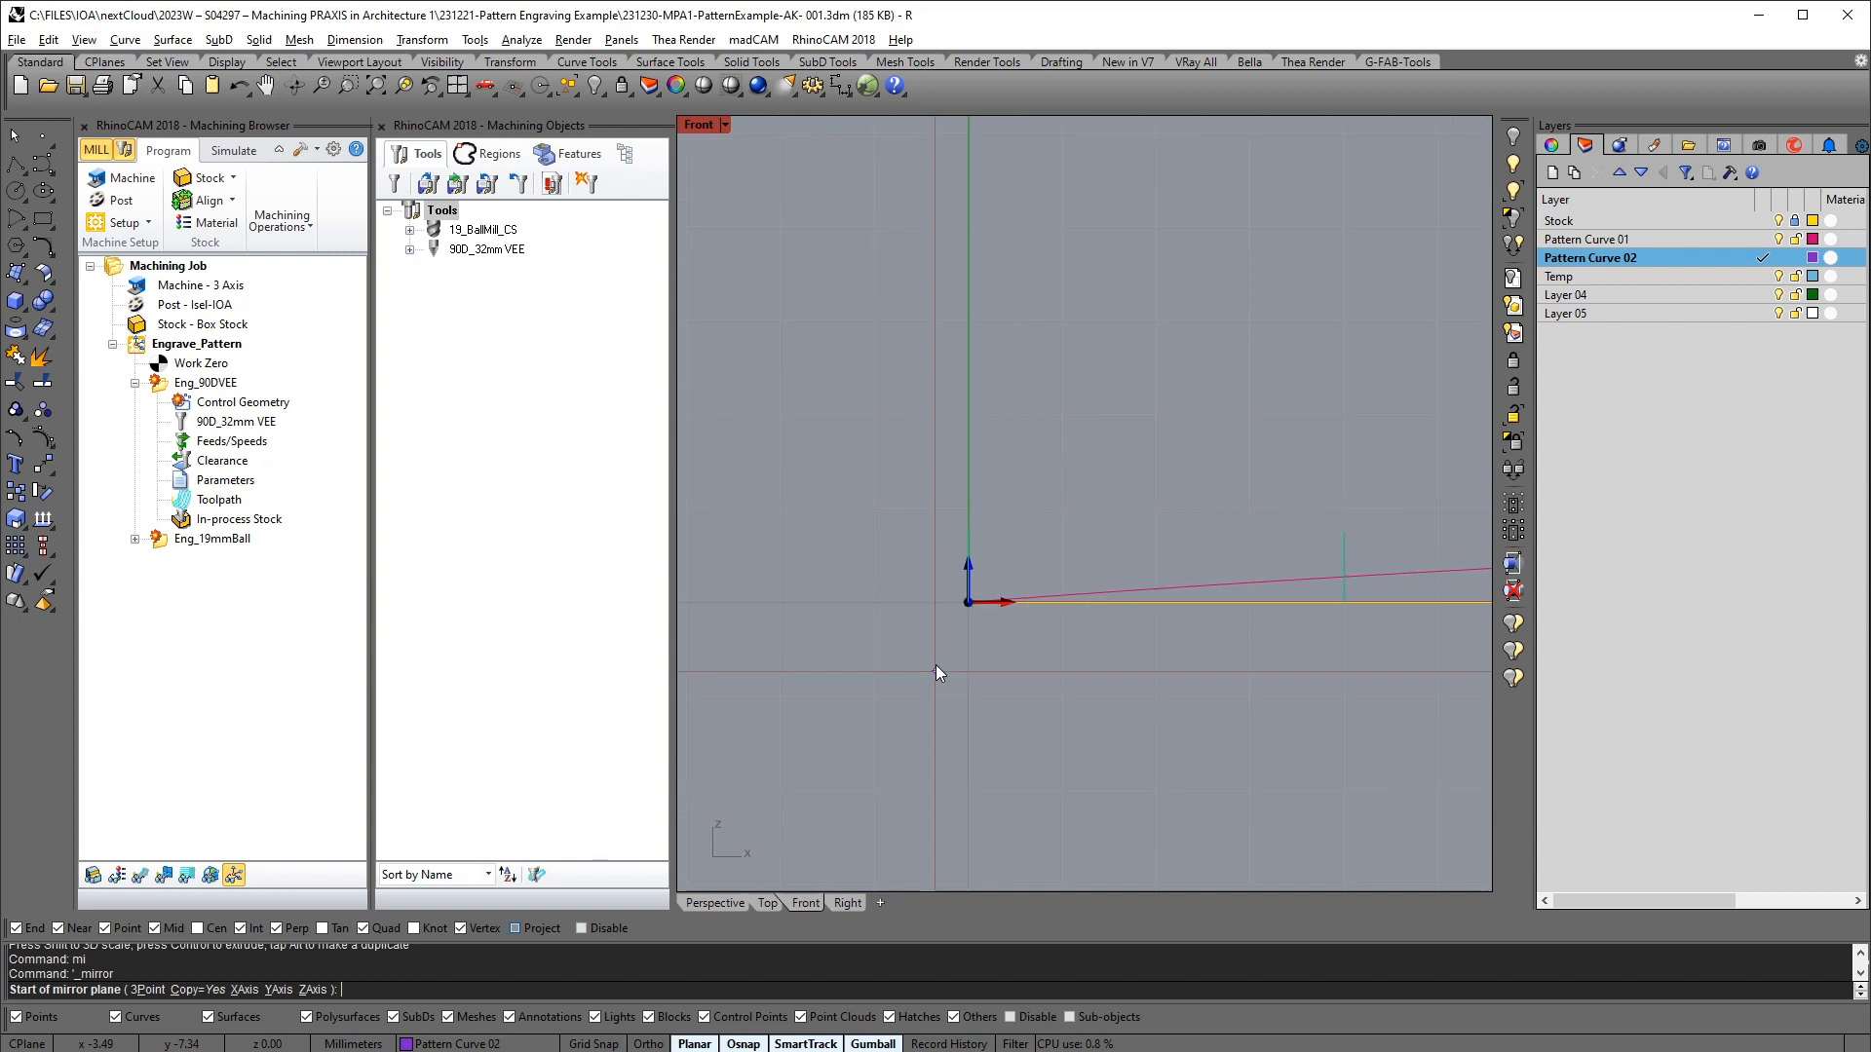
{"action": "left_click", "coordinate": [960, 611]}
{"action": "left_click", "coordinate": [778, 599]}
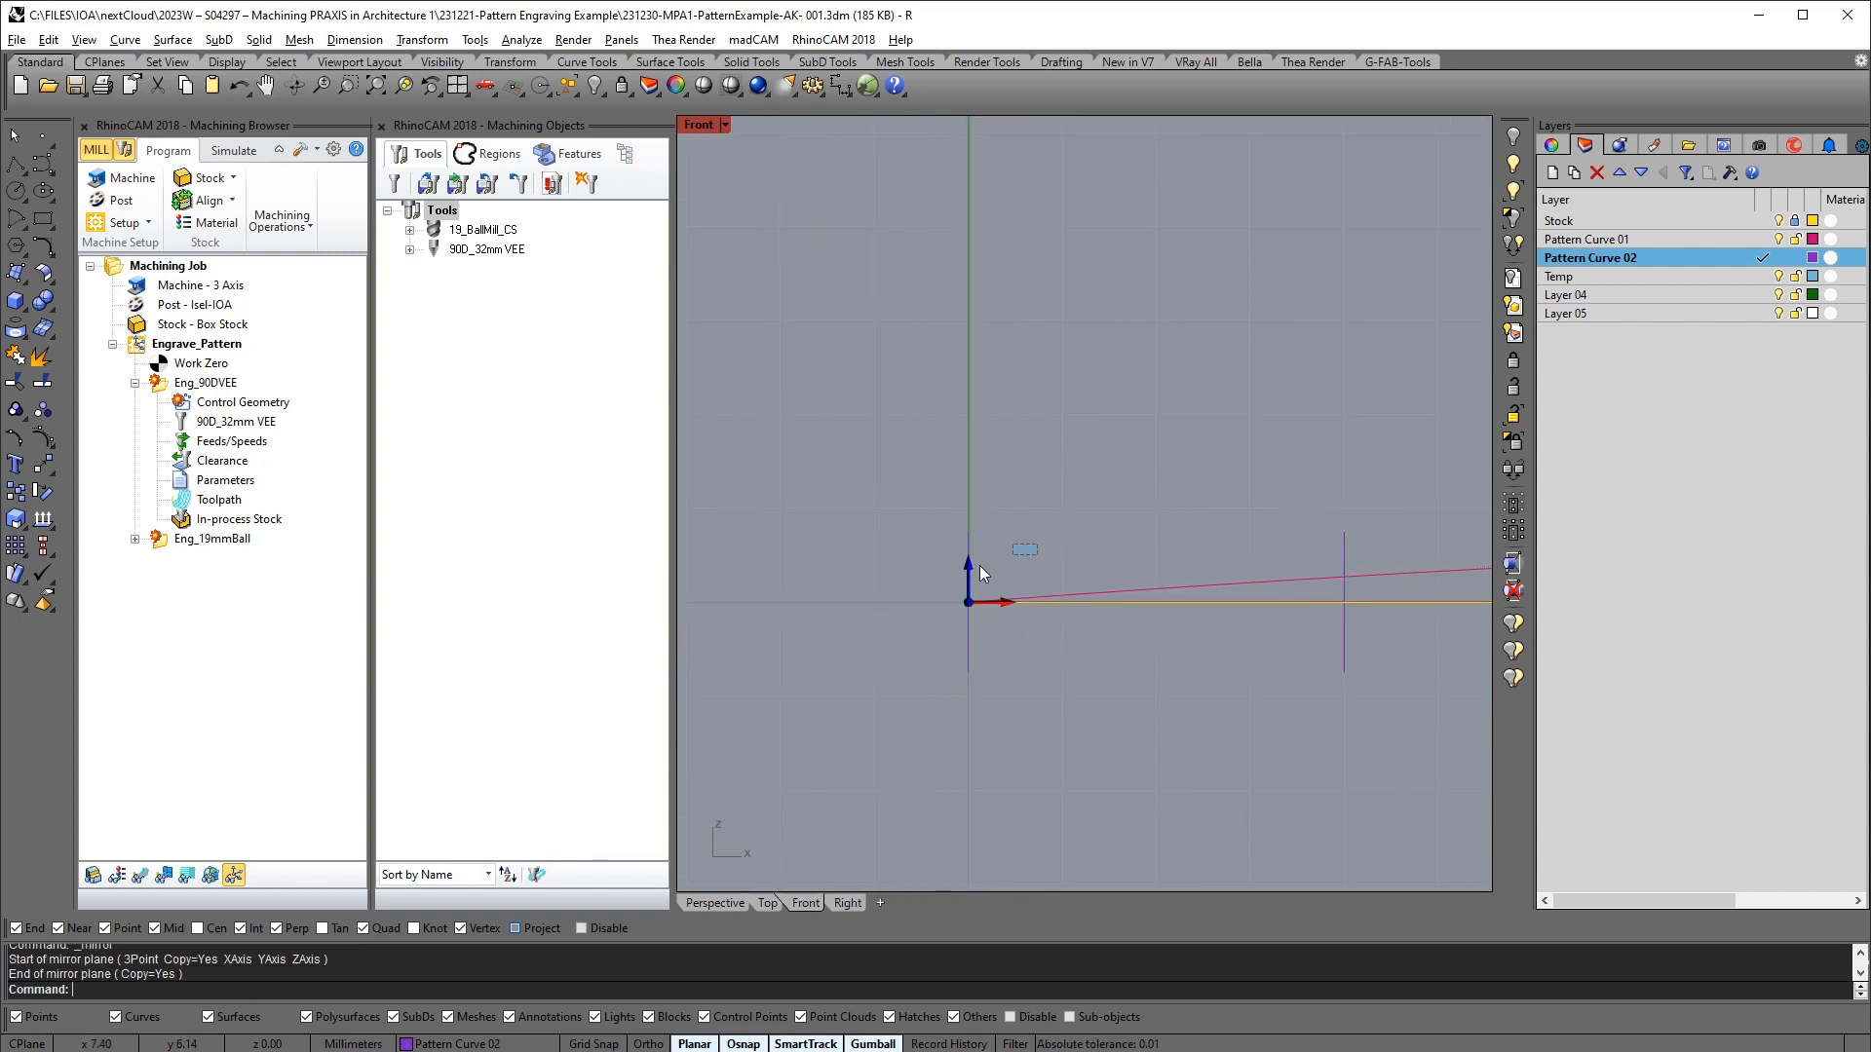
Delete the unmirrored upper group of crossing curves and return to the Perspective view
{"action": "left_click_drag", "start_coordinate": [979, 565], "coordinate": [945, 559]}
{"action": "type", "text": "e"}
{"action": "key", "text": "Return"}
{"action": "left_click", "coordinate": [717, 903]}
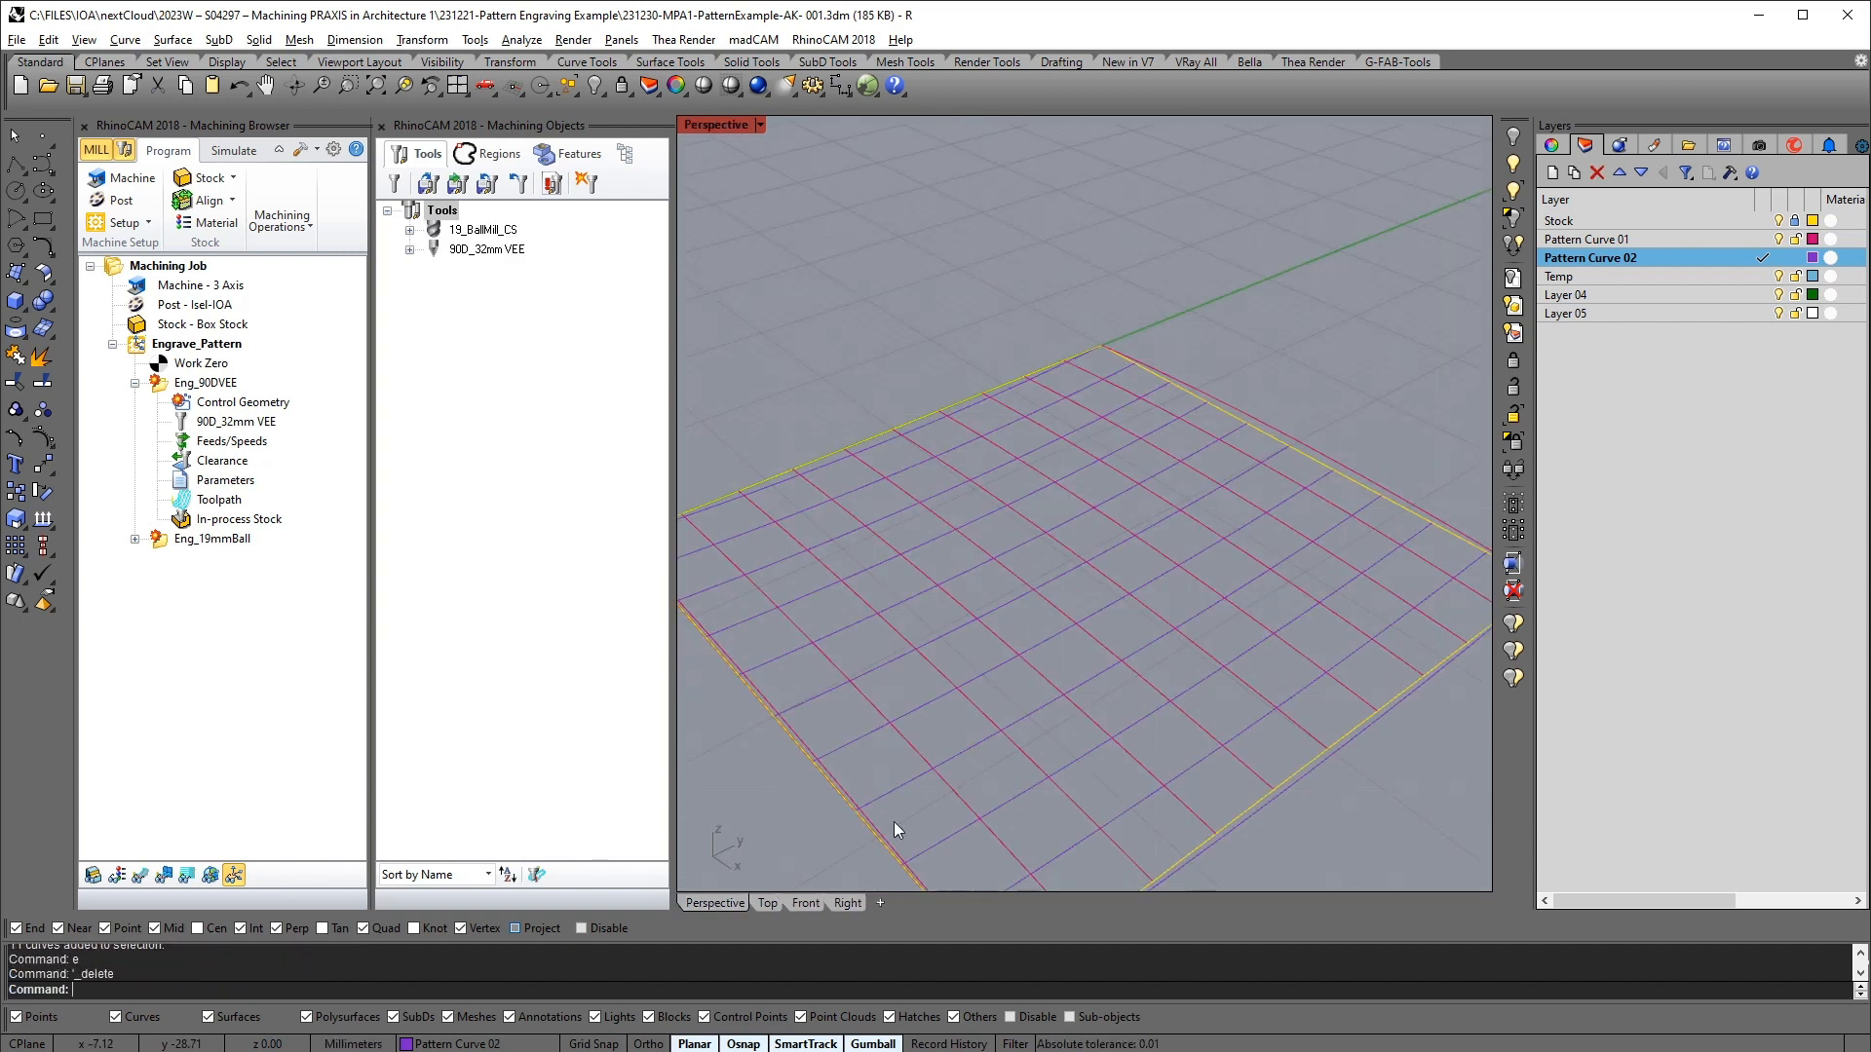
{"action": "right_click_drag", "start_coordinate": [892, 821], "coordinate": [1082, 517]}
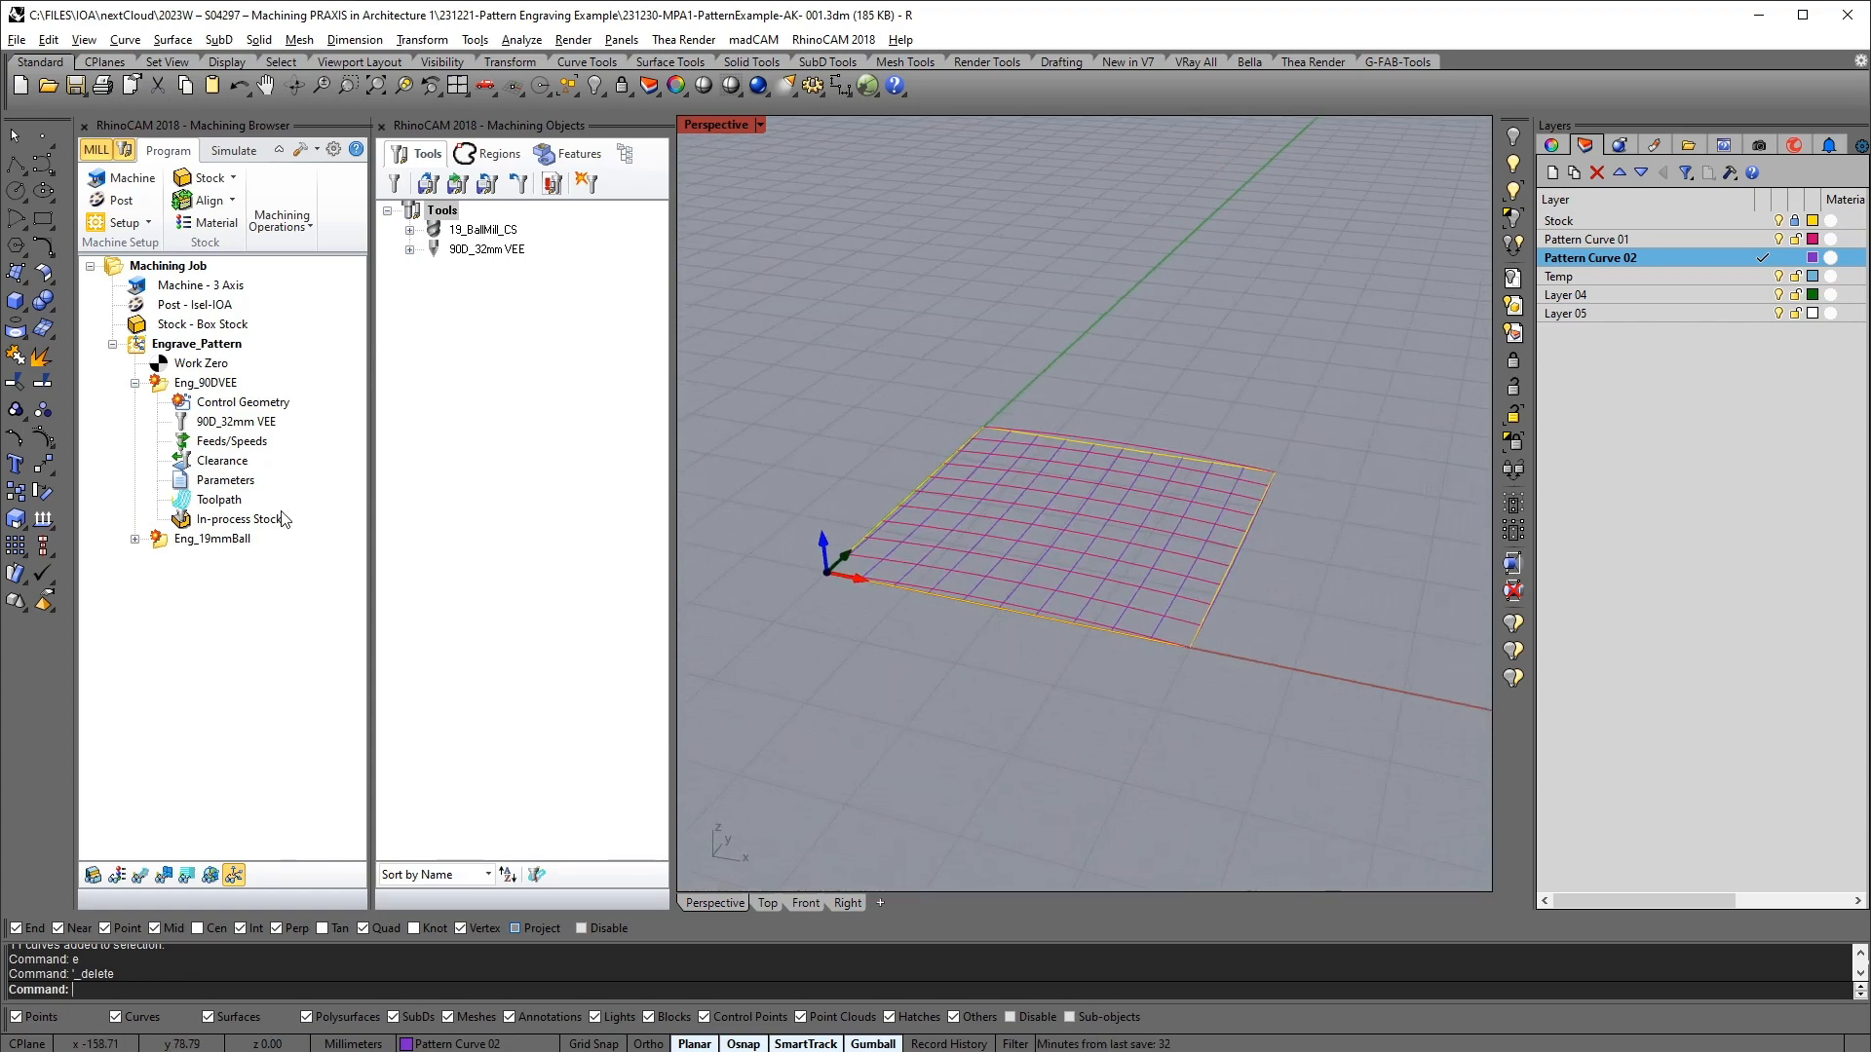
Replace the regions of the Eng_90DVEE operation with all curves of both pattern layers and regenerate its toolpath
{"action": "left_click", "coordinate": [203, 383]}
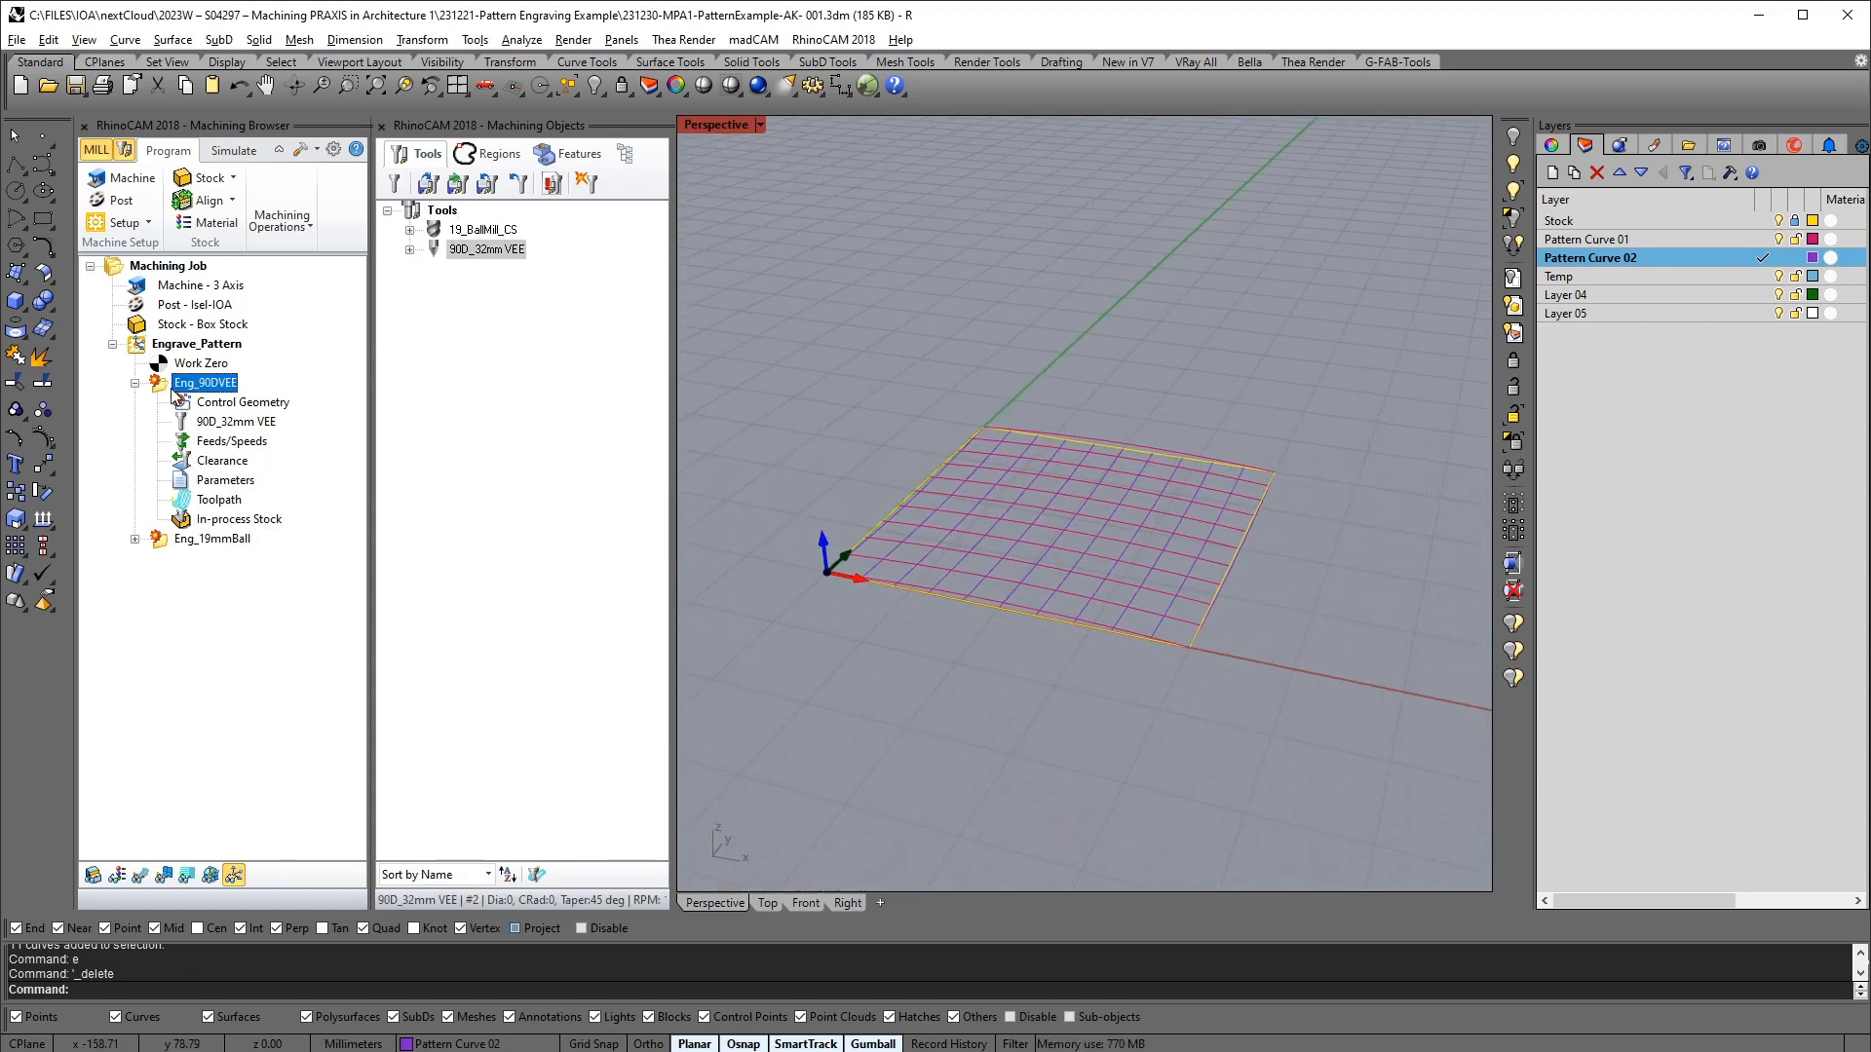
{"action": "double_click", "coordinate": [164, 392]}
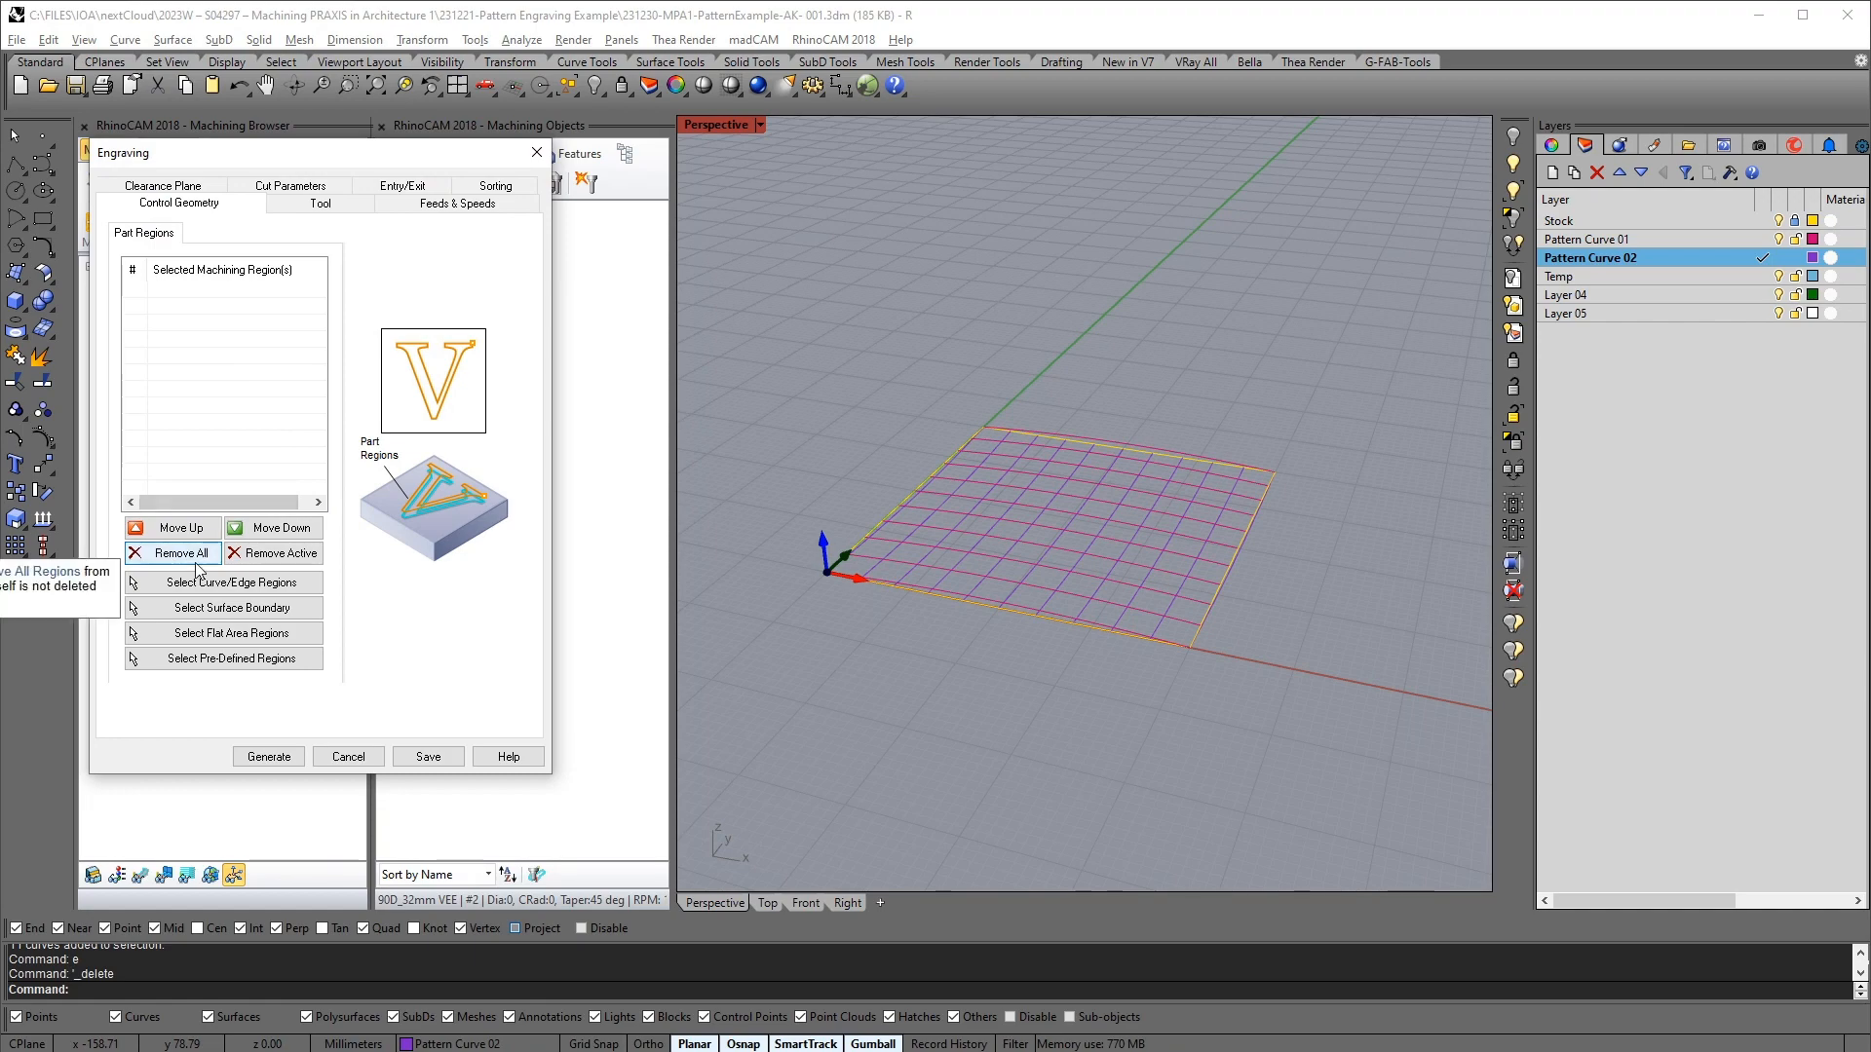
{"action": "left_click_drag", "start_coordinate": [738, 332], "coordinate": [1430, 852]}
{"action": "right_click", "coordinate": [1429, 851]}
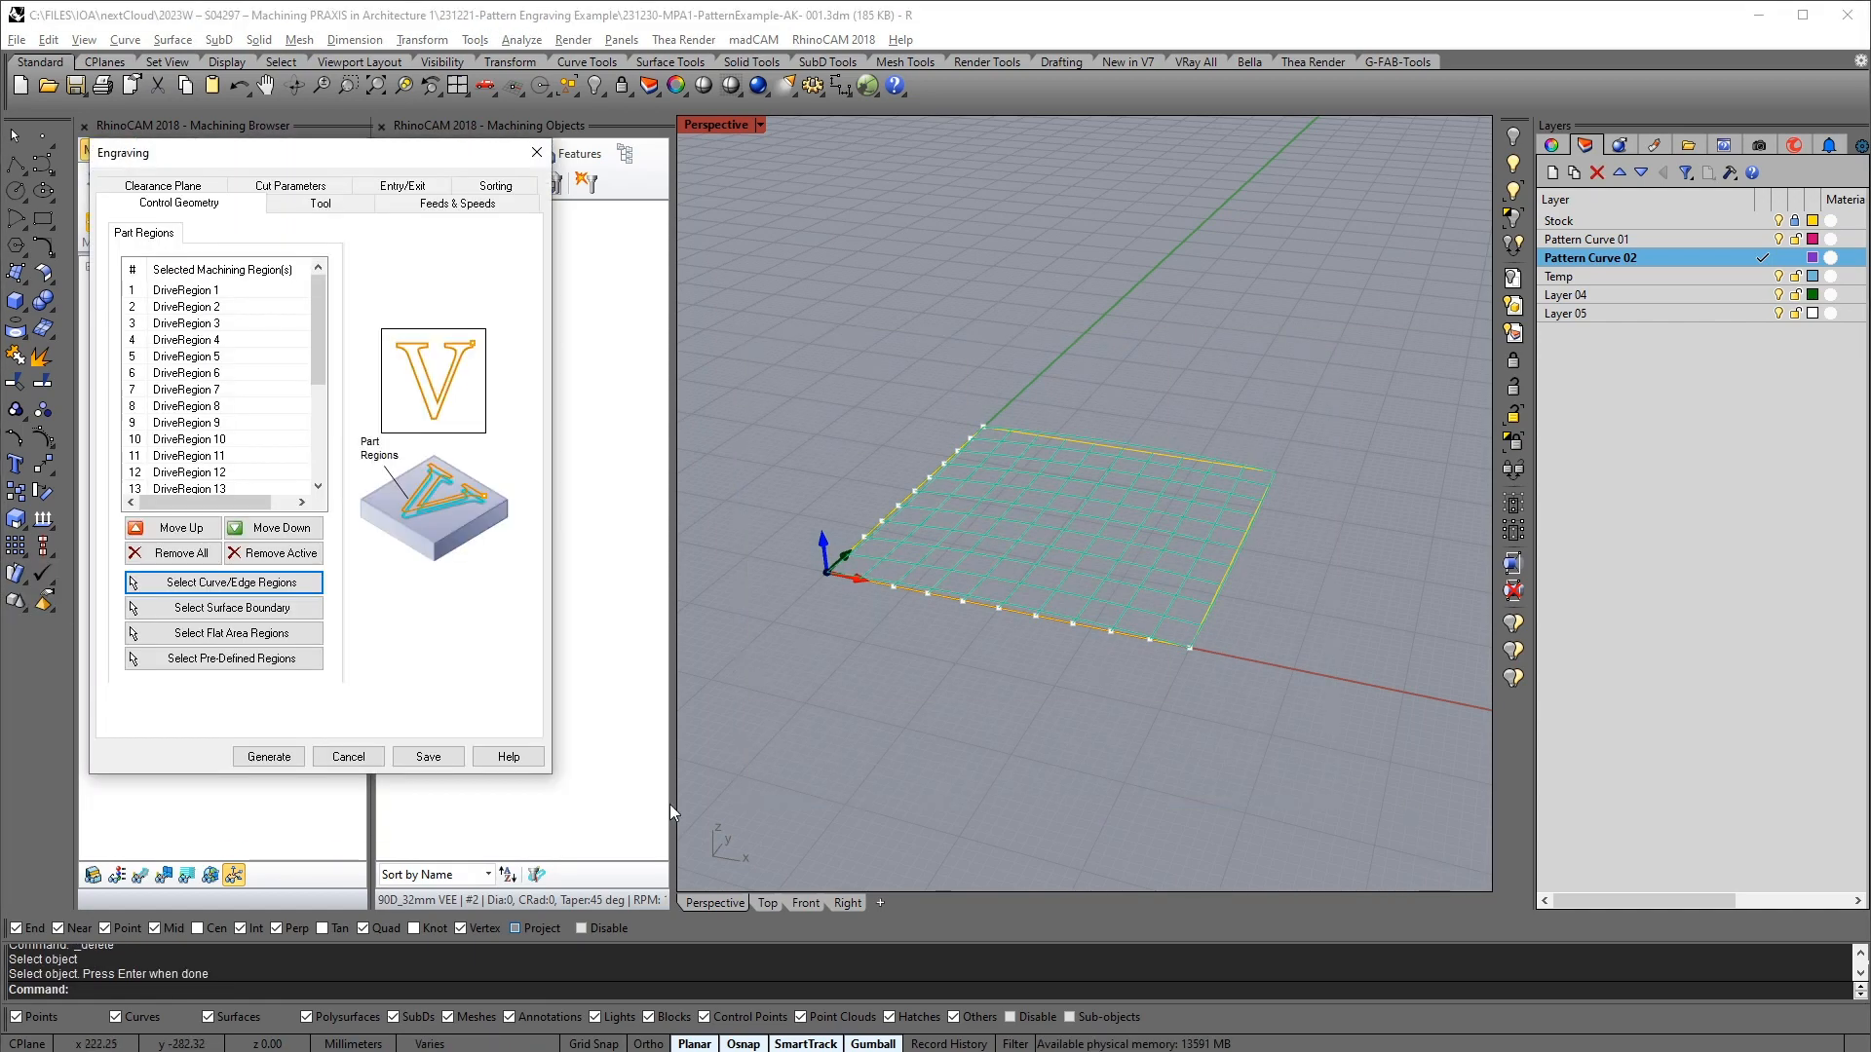
{"action": "left_click", "coordinate": [292, 756]}
Simulate the Eng_90DVEE operation and examine the opposing groove depths on the stock from a low angle
{"action": "left_click", "coordinate": [234, 151]}
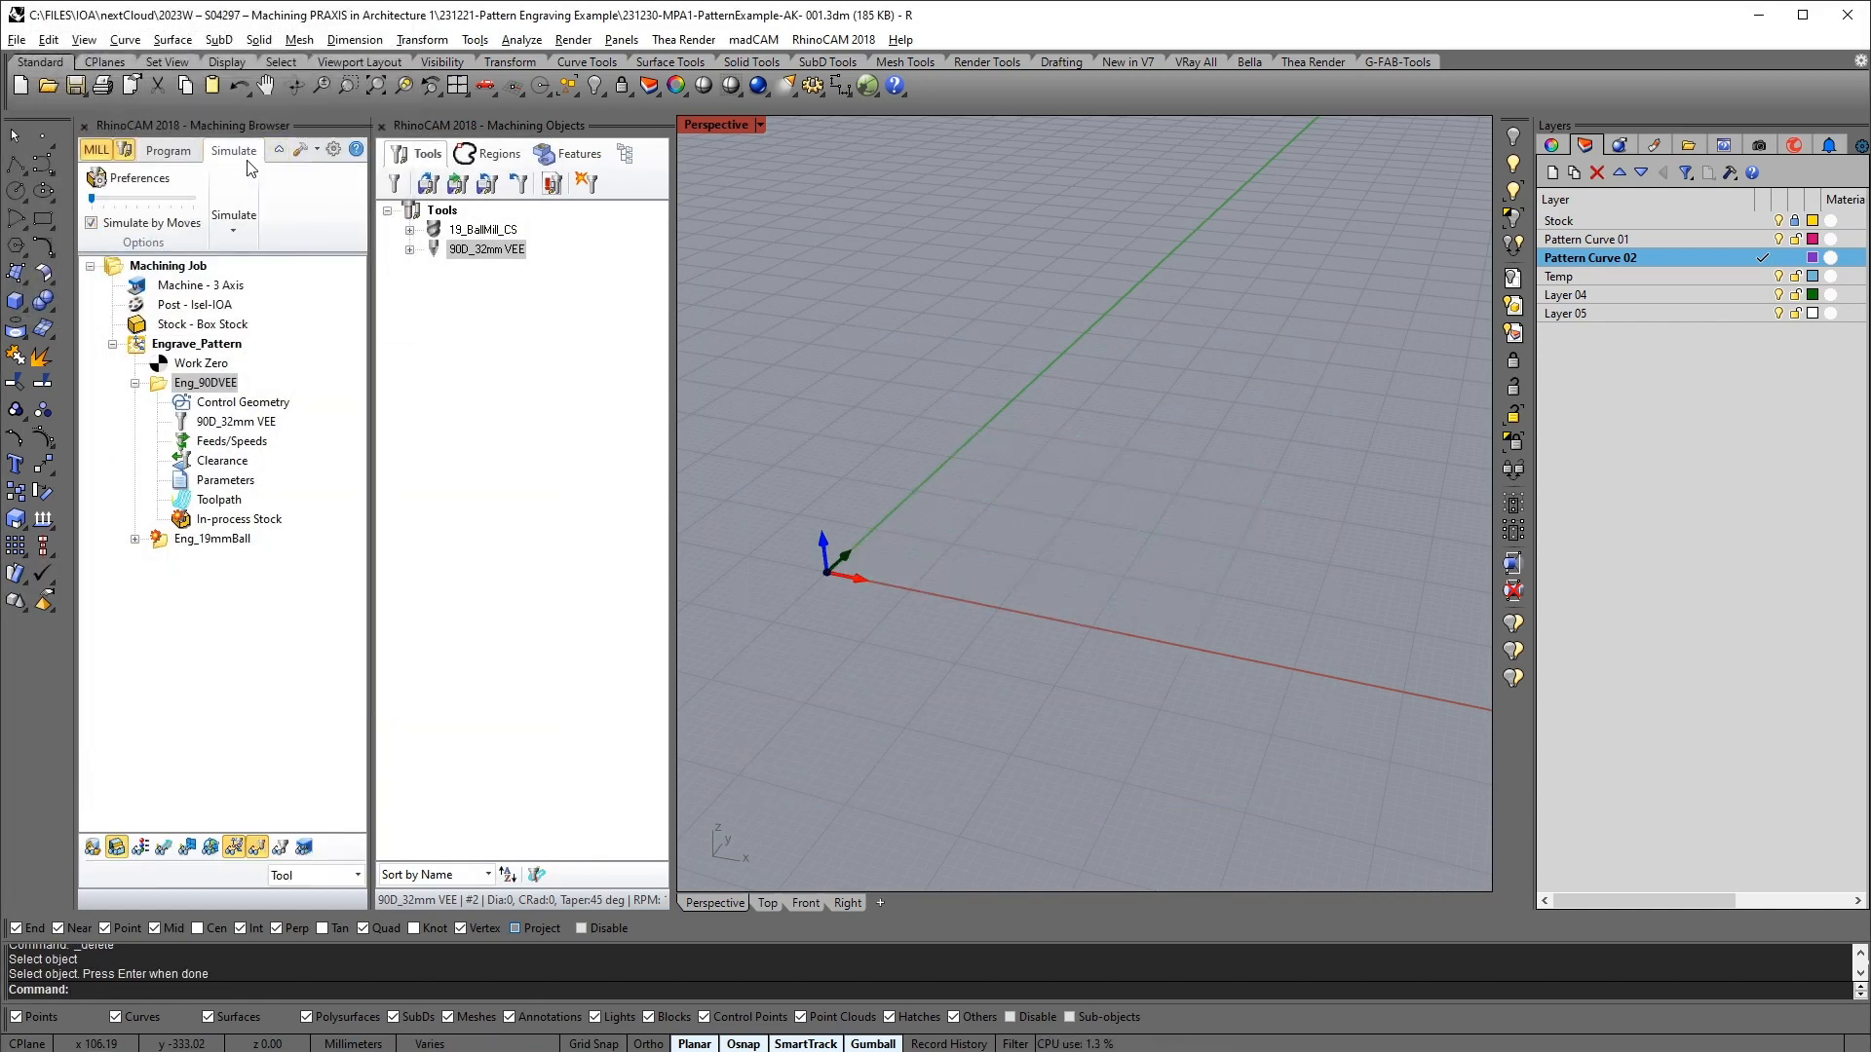
{"action": "left_click", "coordinate": [221, 220]}
{"action": "left_click", "coordinate": [246, 286]}
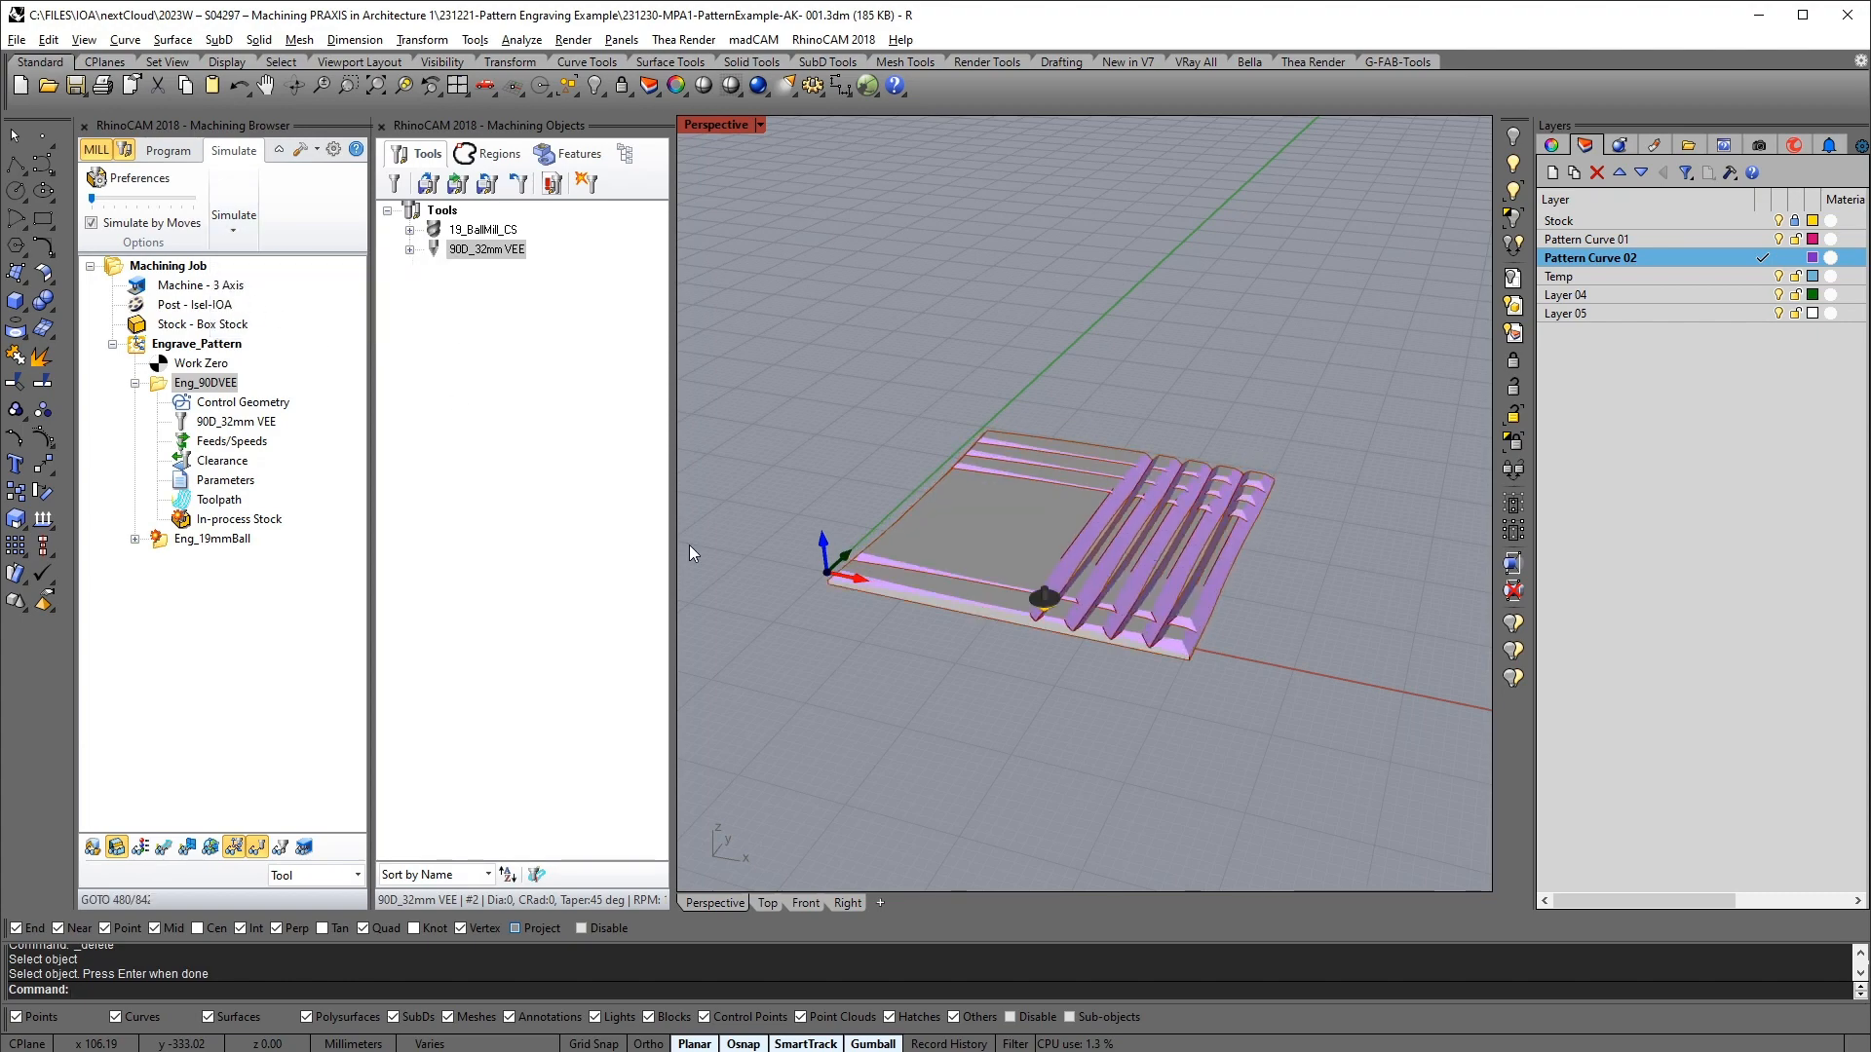
{"action": "right_click_drag", "start_coordinate": [1266, 594], "coordinate": [938, 392]}
{"action": "scroll", "coordinate": [1167, 668], "scroll_direction": "up", "scroll_amount": 6}
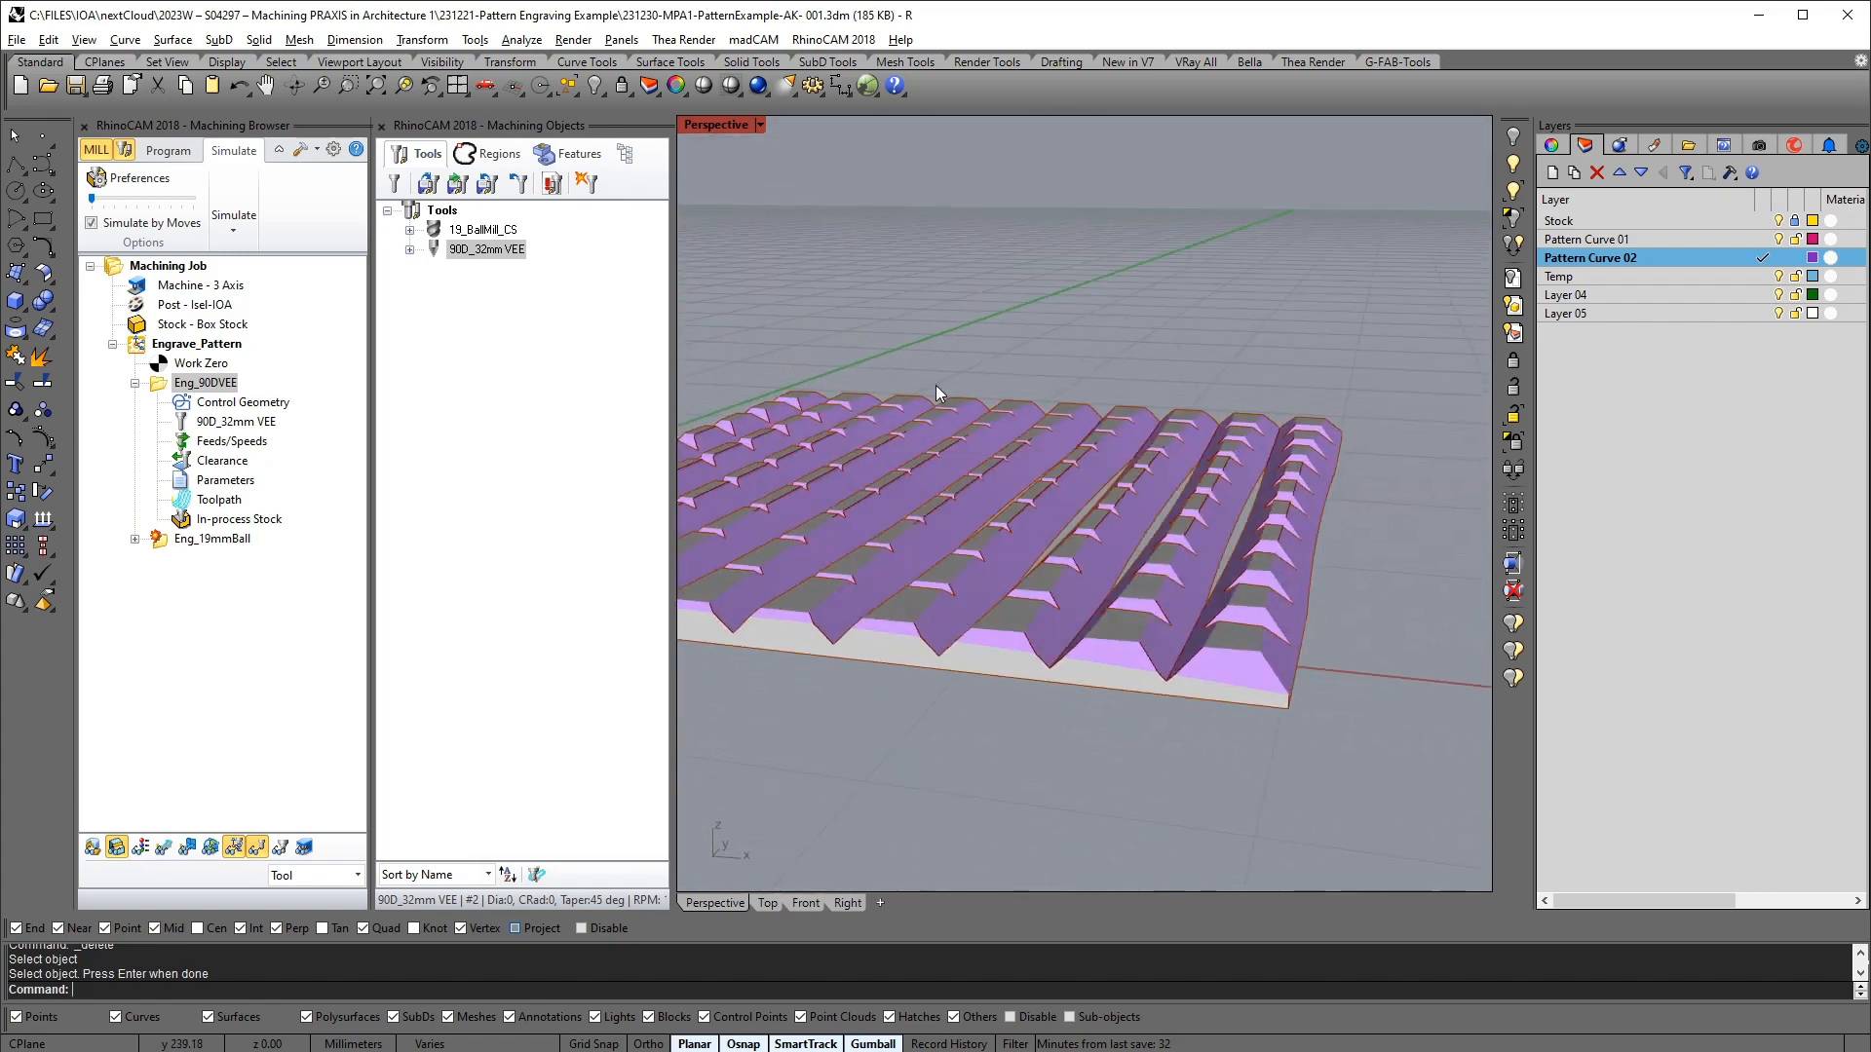
Return to programming mode, and display the simulated stock together with the selected Pattern Curve 02 group
{"action": "left_click", "coordinate": [193, 152]}
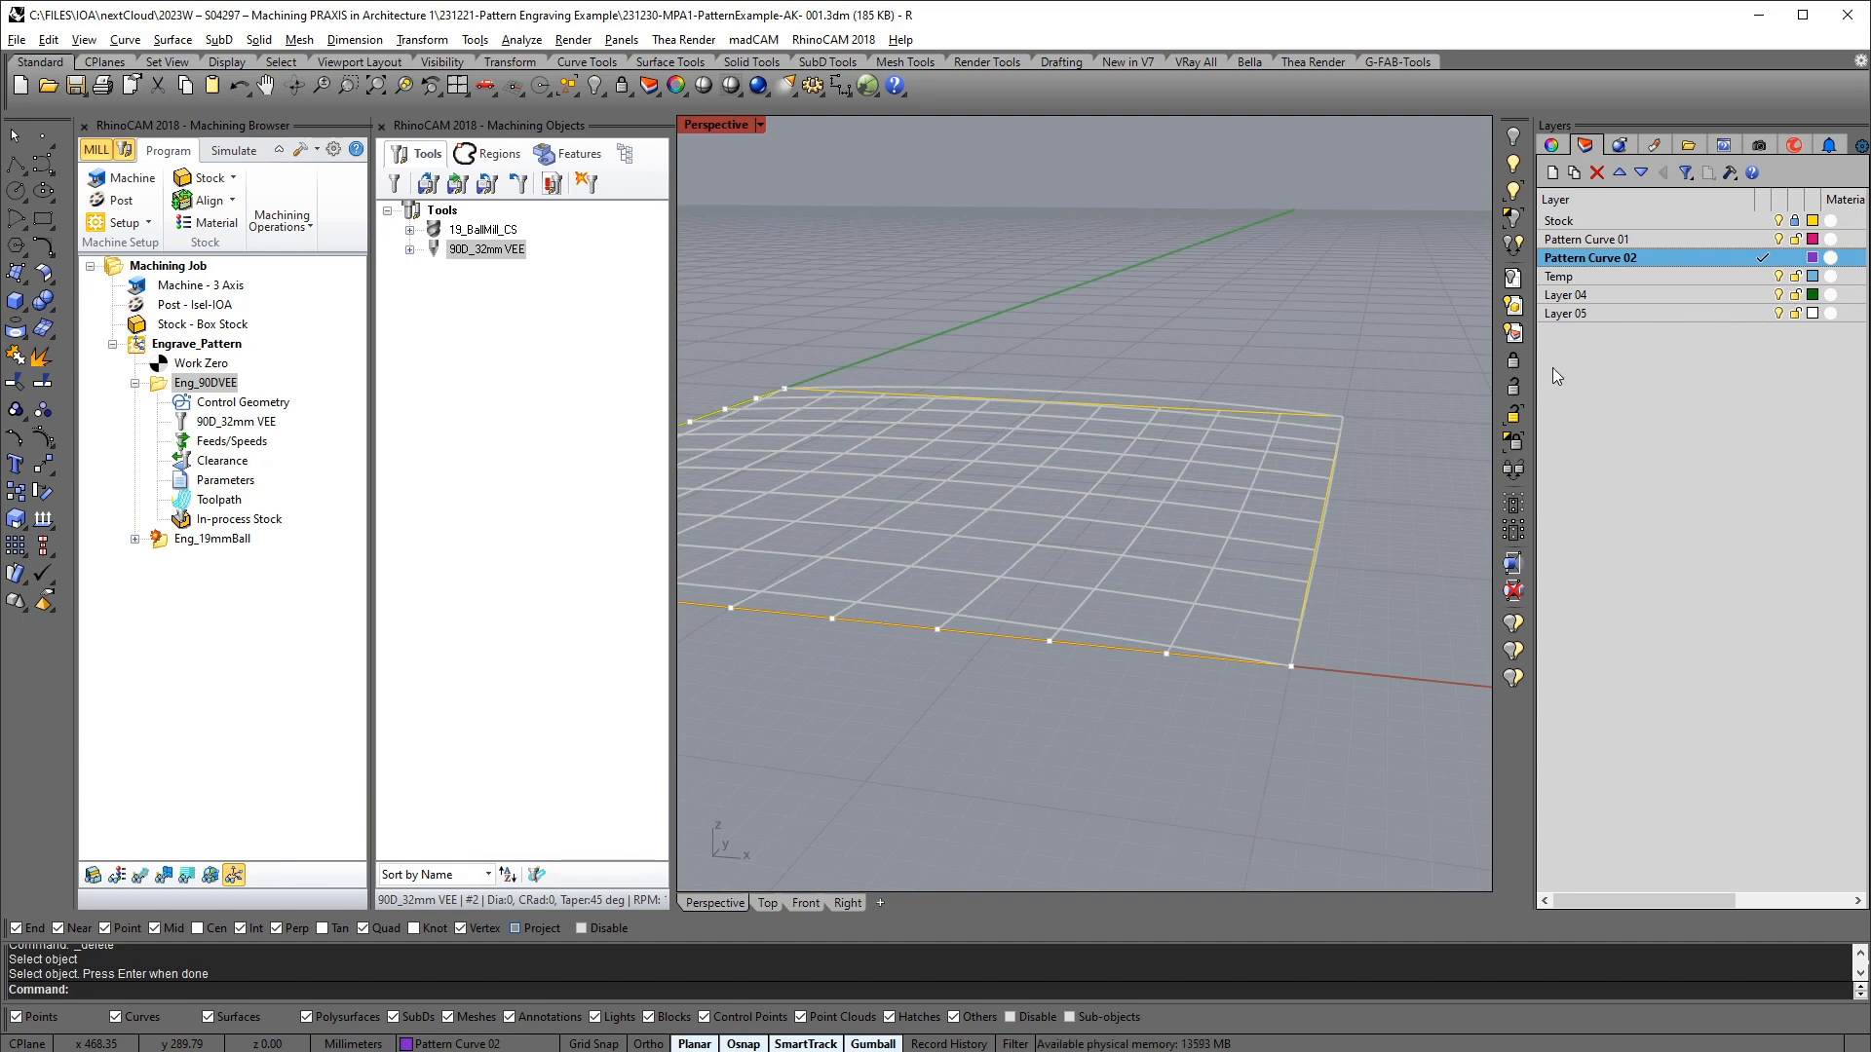
{"action": "left_click", "coordinate": [183, 638]}
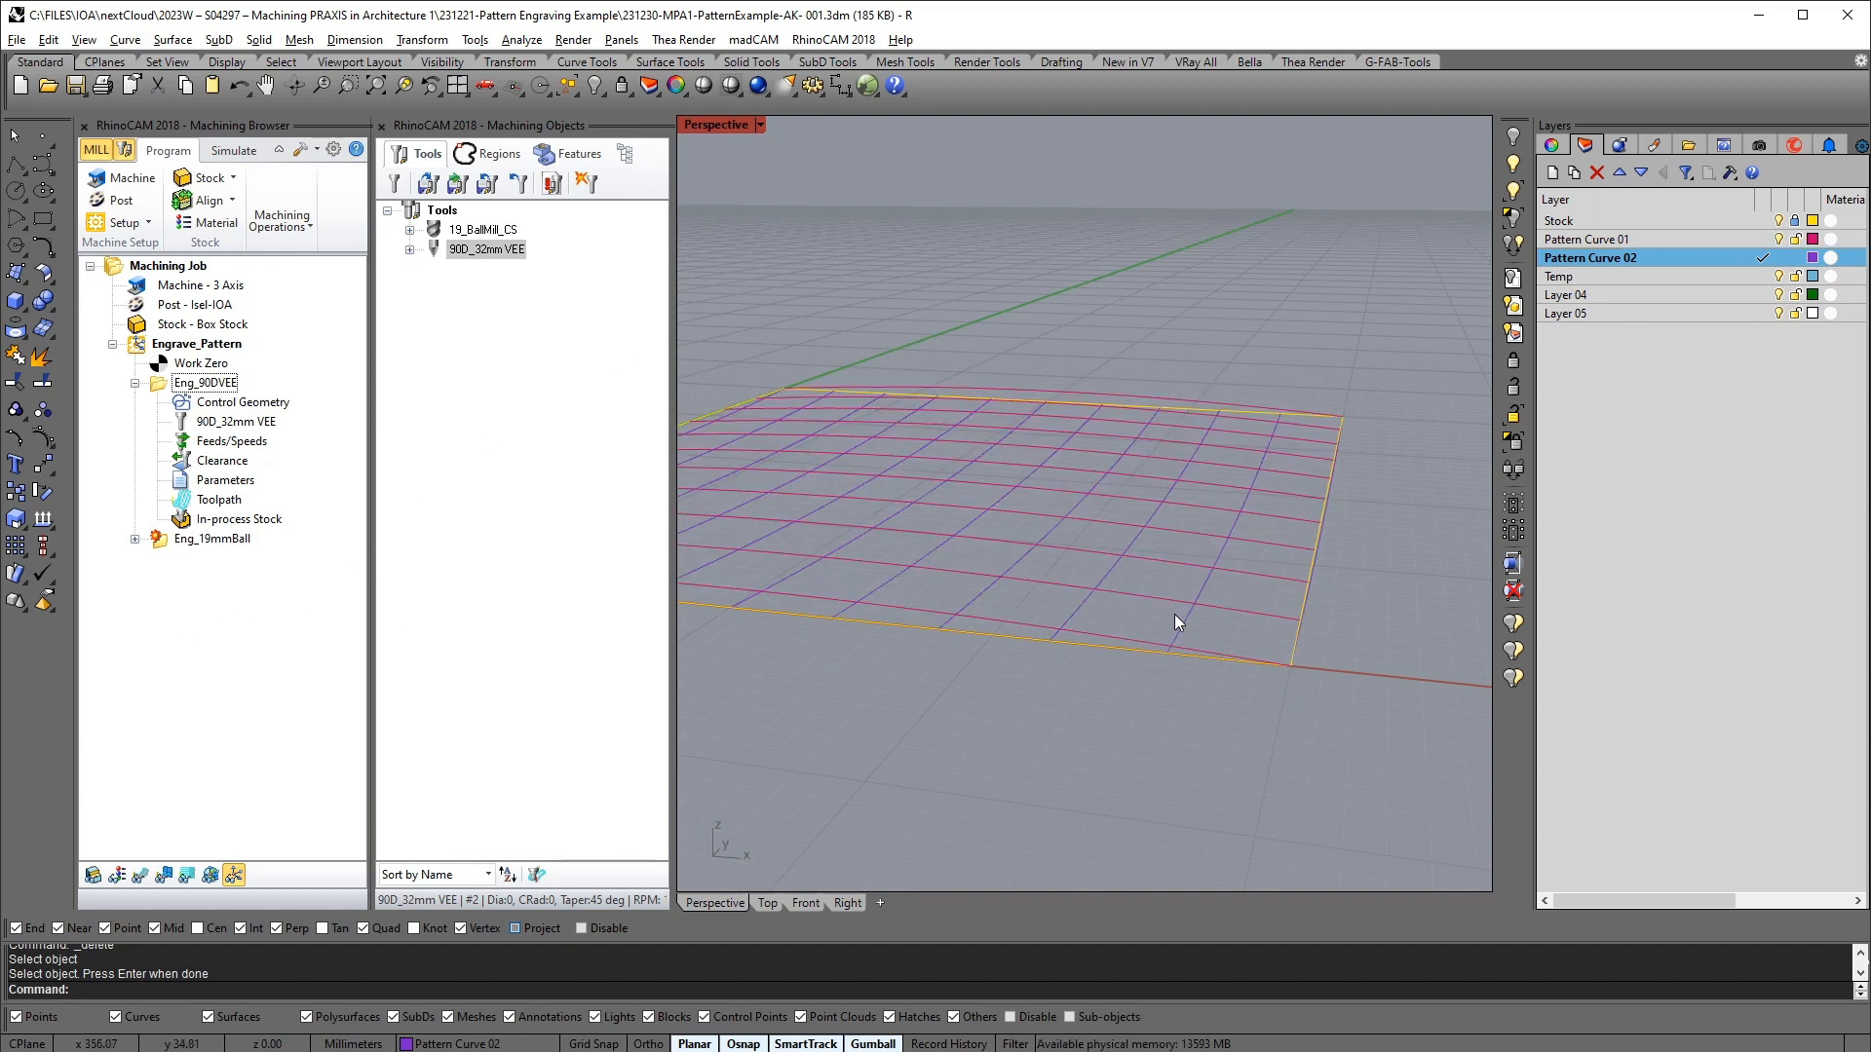
{"action": "left_click", "coordinate": [1177, 620]}
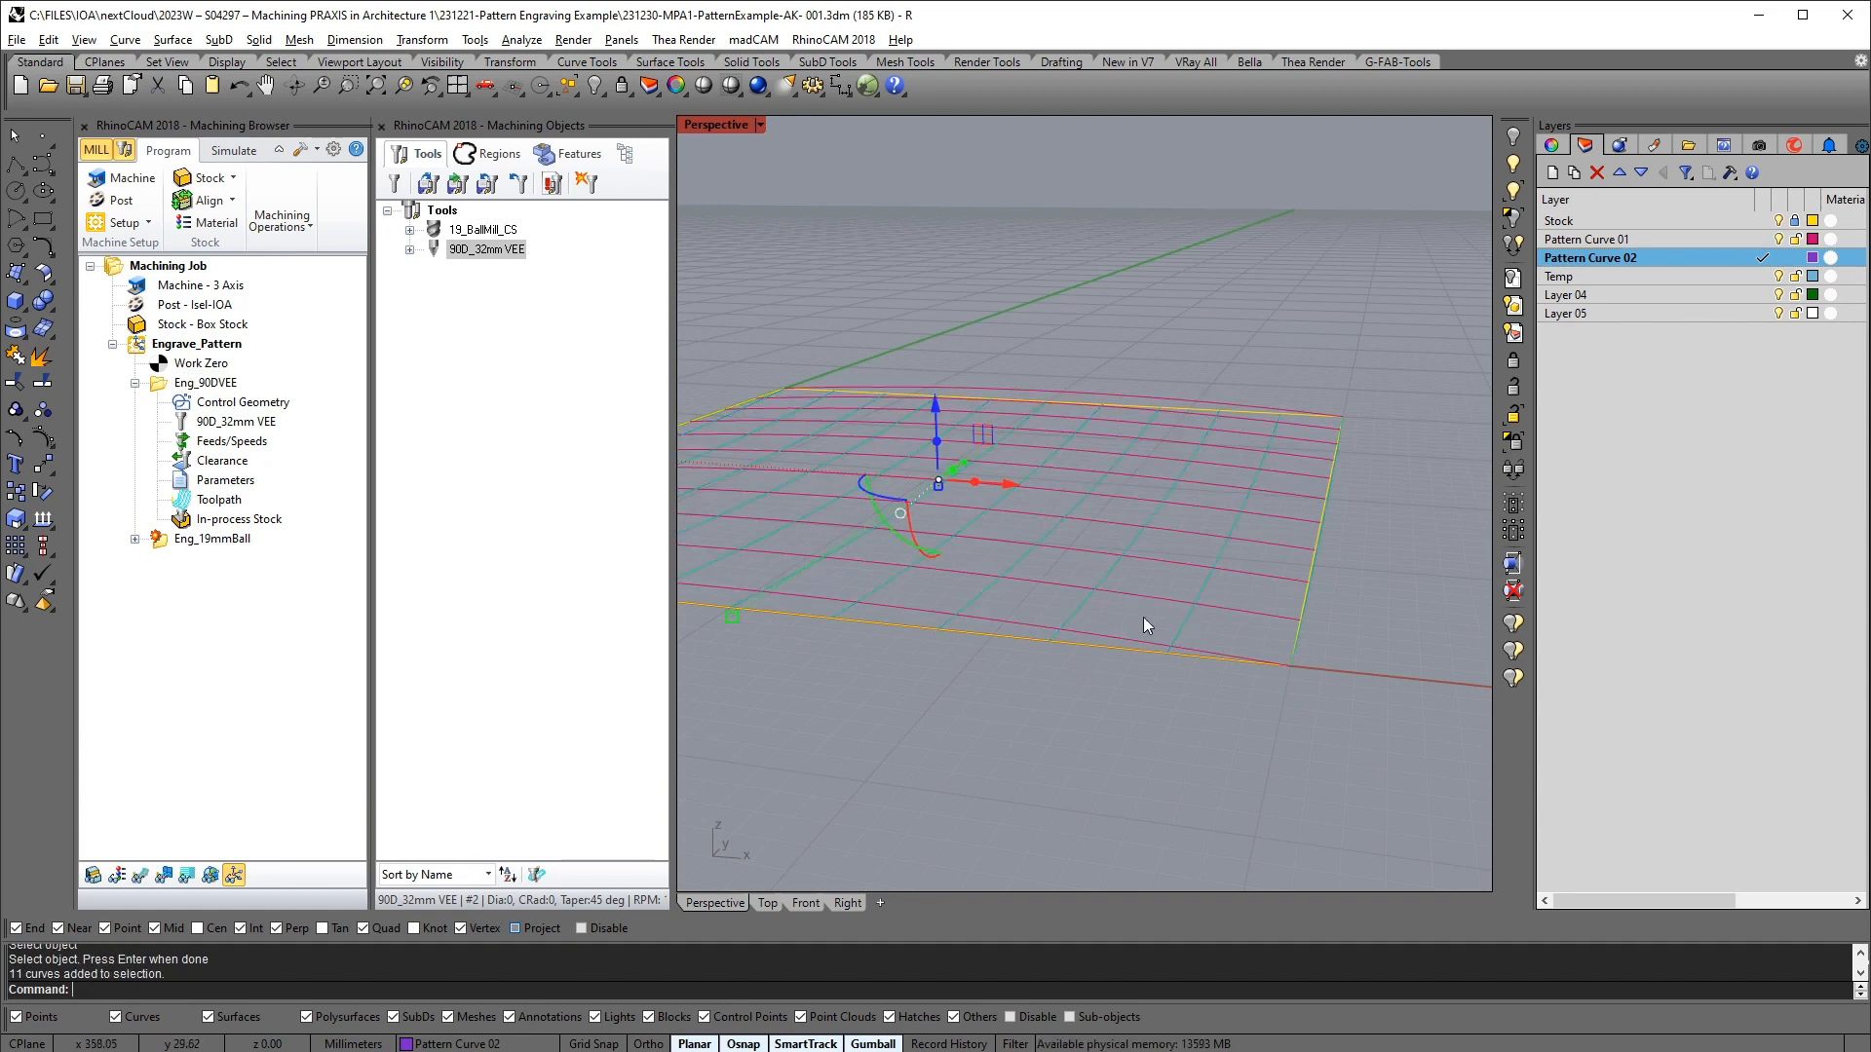
{"action": "left_click", "coordinate": [97, 879]}
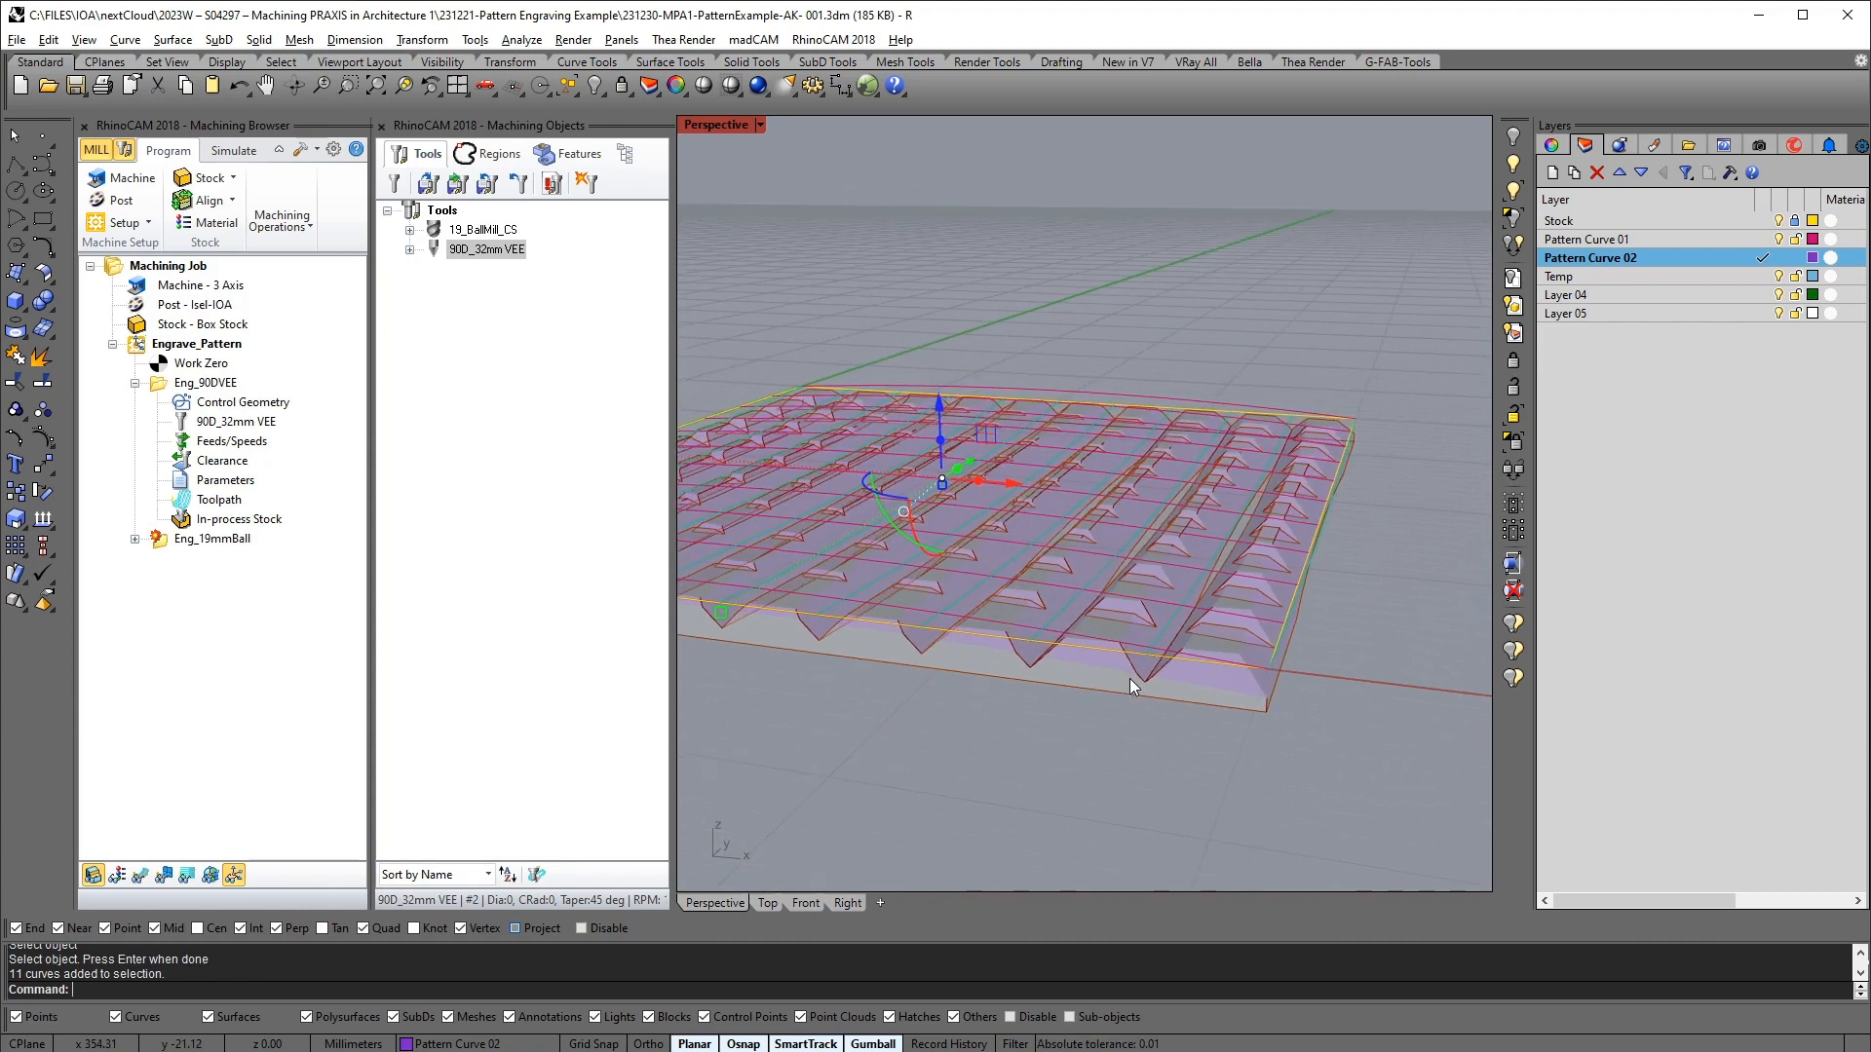
Raise the selected Pattern Curve 02 group slightly along the vertical axis, plus a further 5 mm
{"action": "scroll", "coordinate": [1149, 684], "scroll_direction": "down", "scroll_amount": 4}
{"action": "right_click_drag", "start_coordinate": [1122, 692], "coordinate": [1078, 658]}
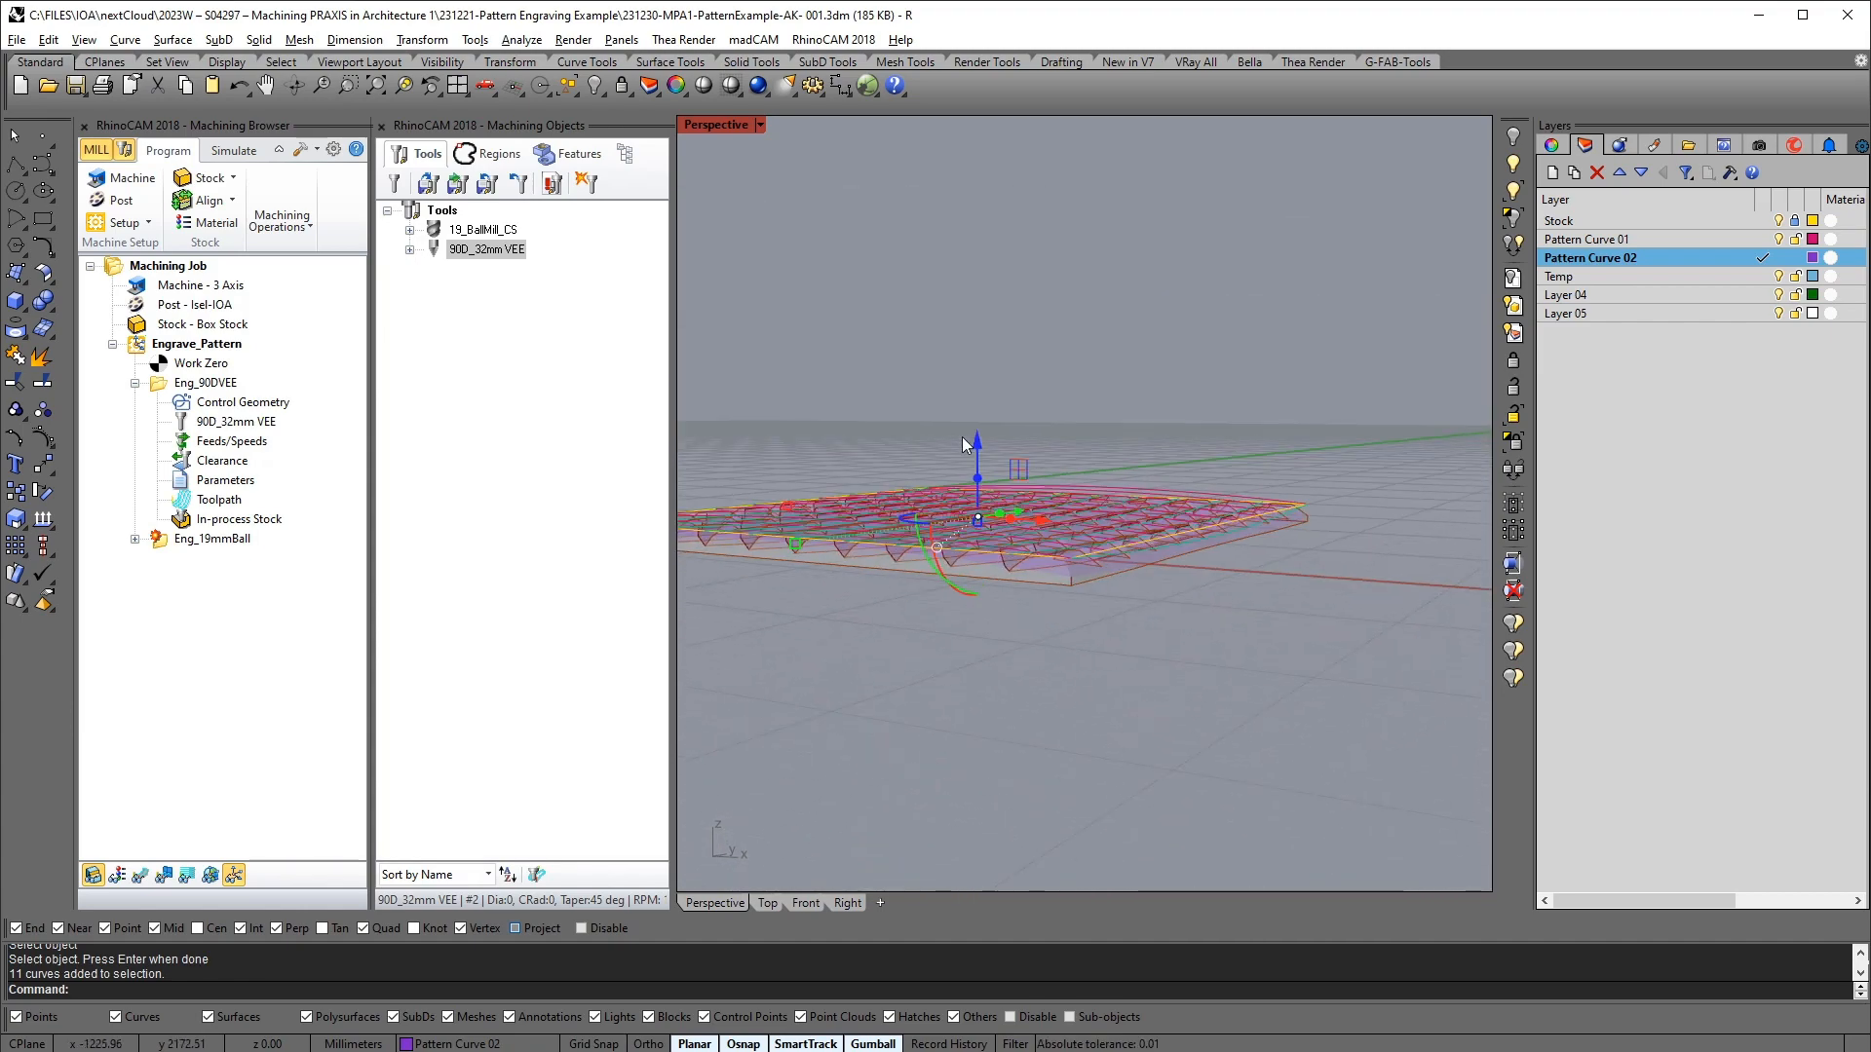
{"action": "left_click_drag", "start_coordinate": [979, 441], "coordinate": [978, 425]}
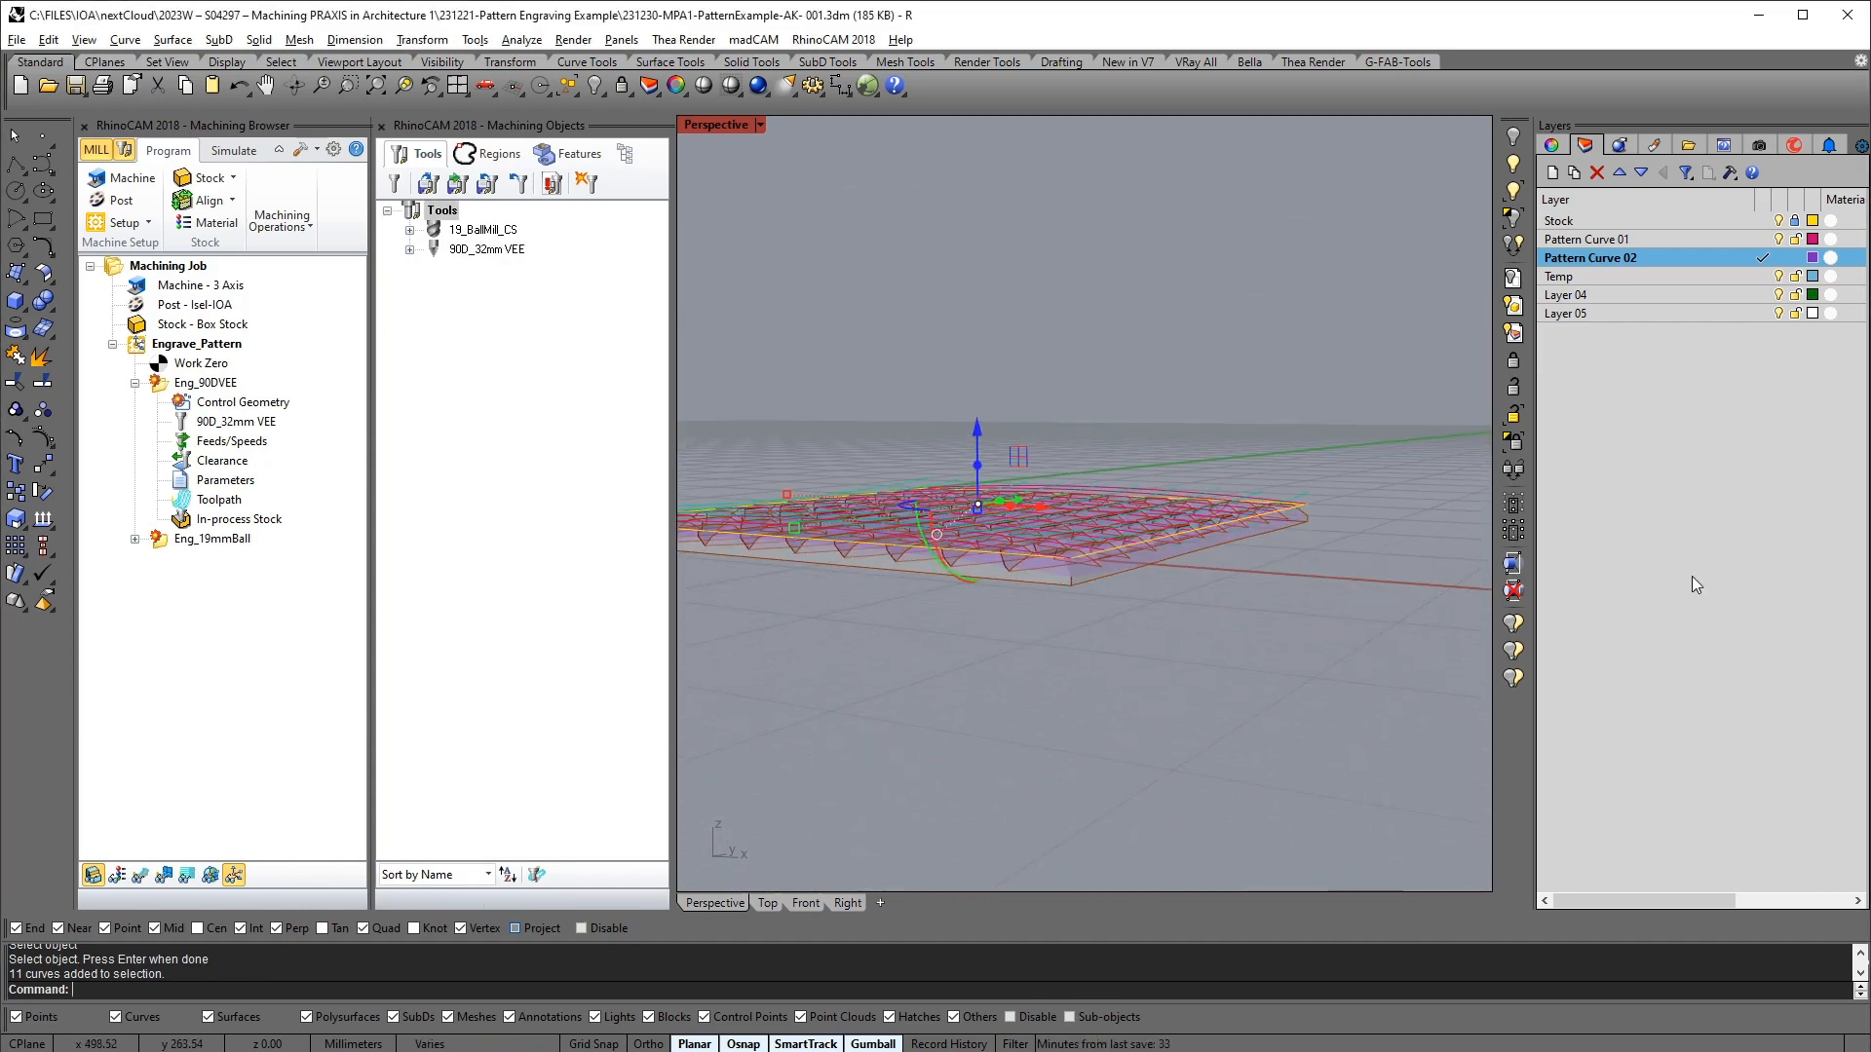
{"action": "type", "text": "5"}
{"action": "key", "text": "Return"}
{"action": "left_click", "coordinate": [974, 426]}
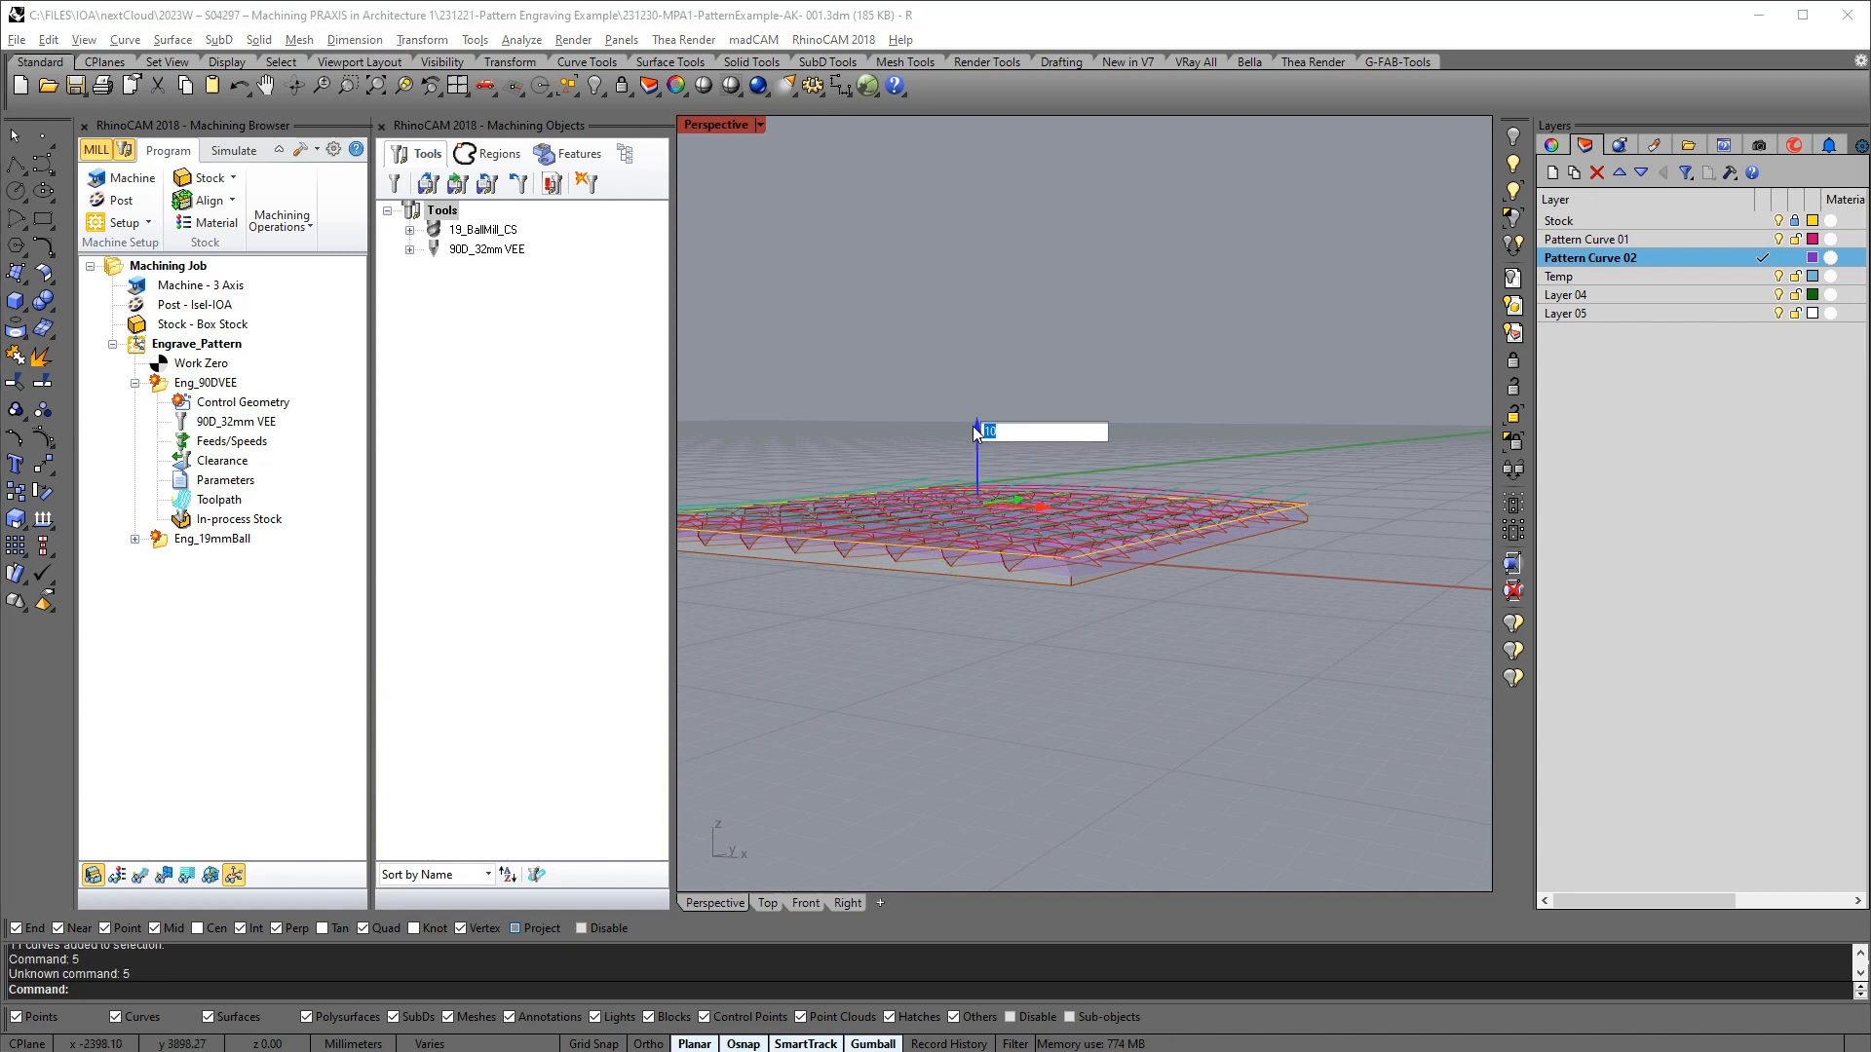
{"action": "type", "text": "5"}
{"action": "key", "text": "Return"}
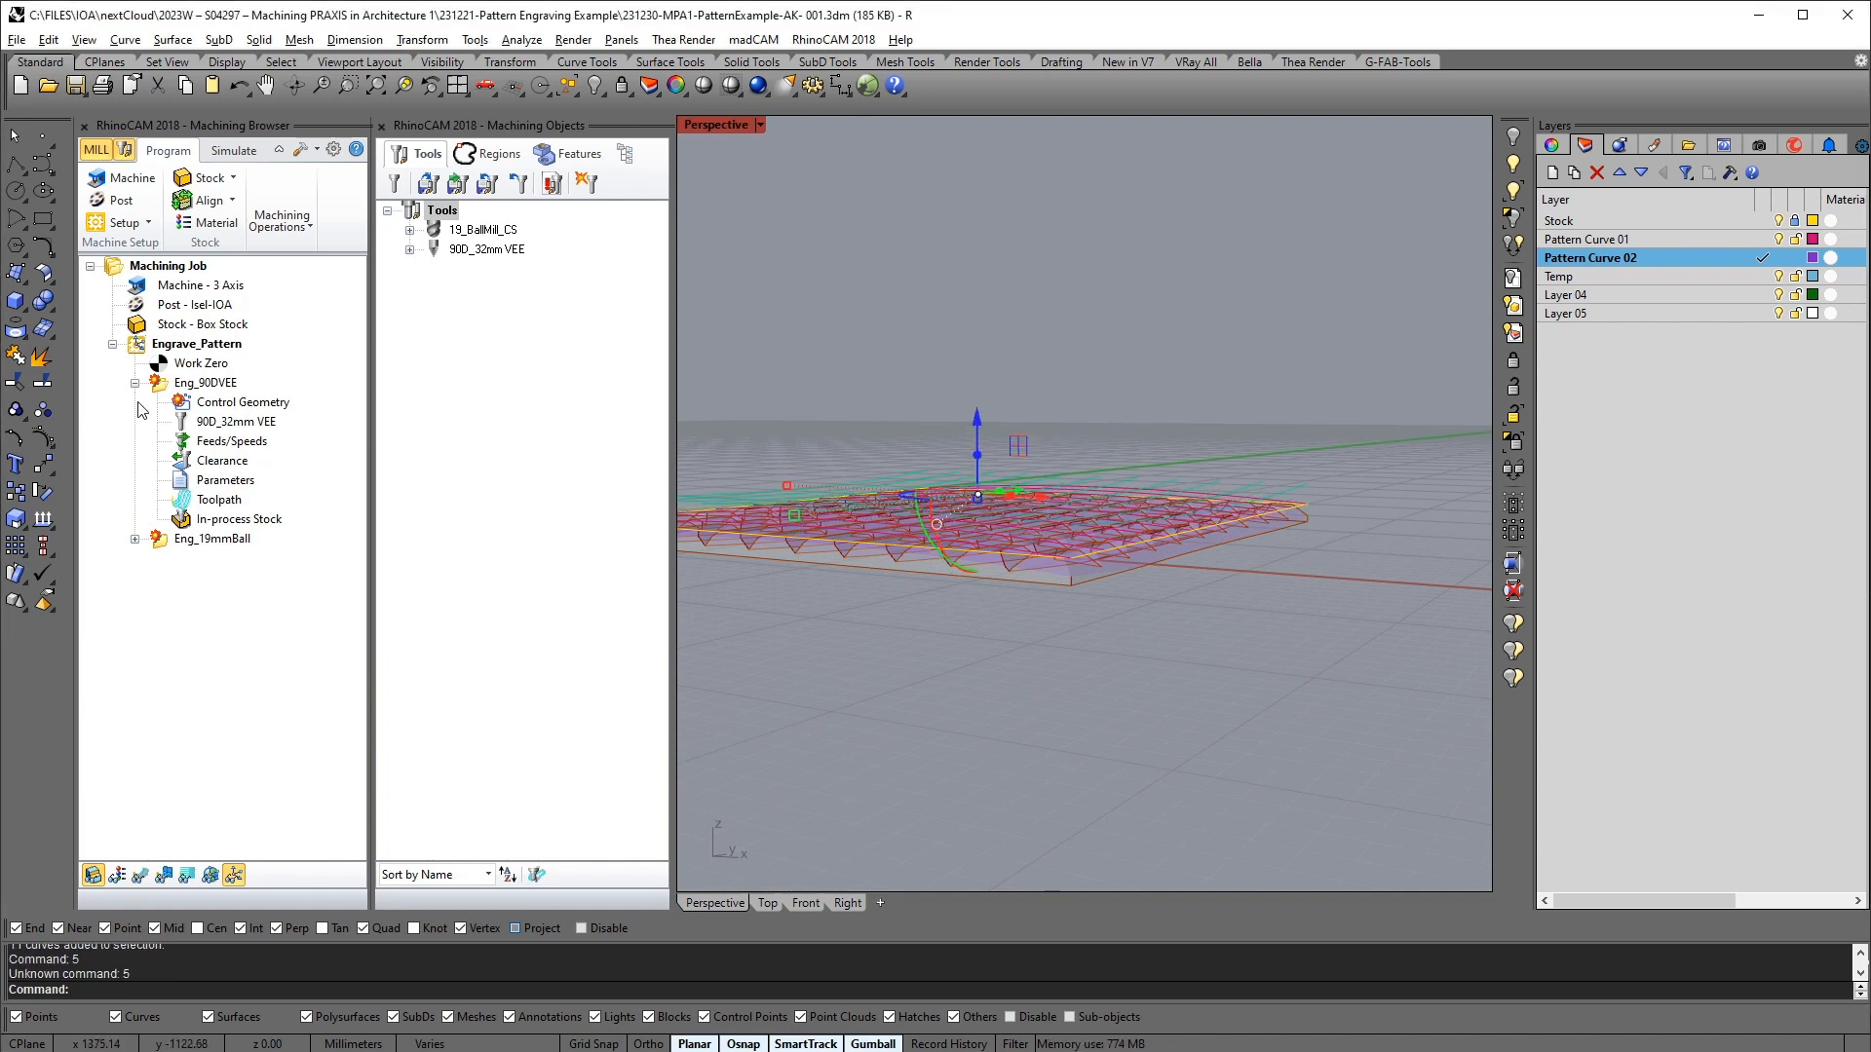
Regenerate the toolpath of the Eng_90DVEE operation for the raised curves and clear the curve selection
{"action": "left_click", "coordinate": [186, 391]}
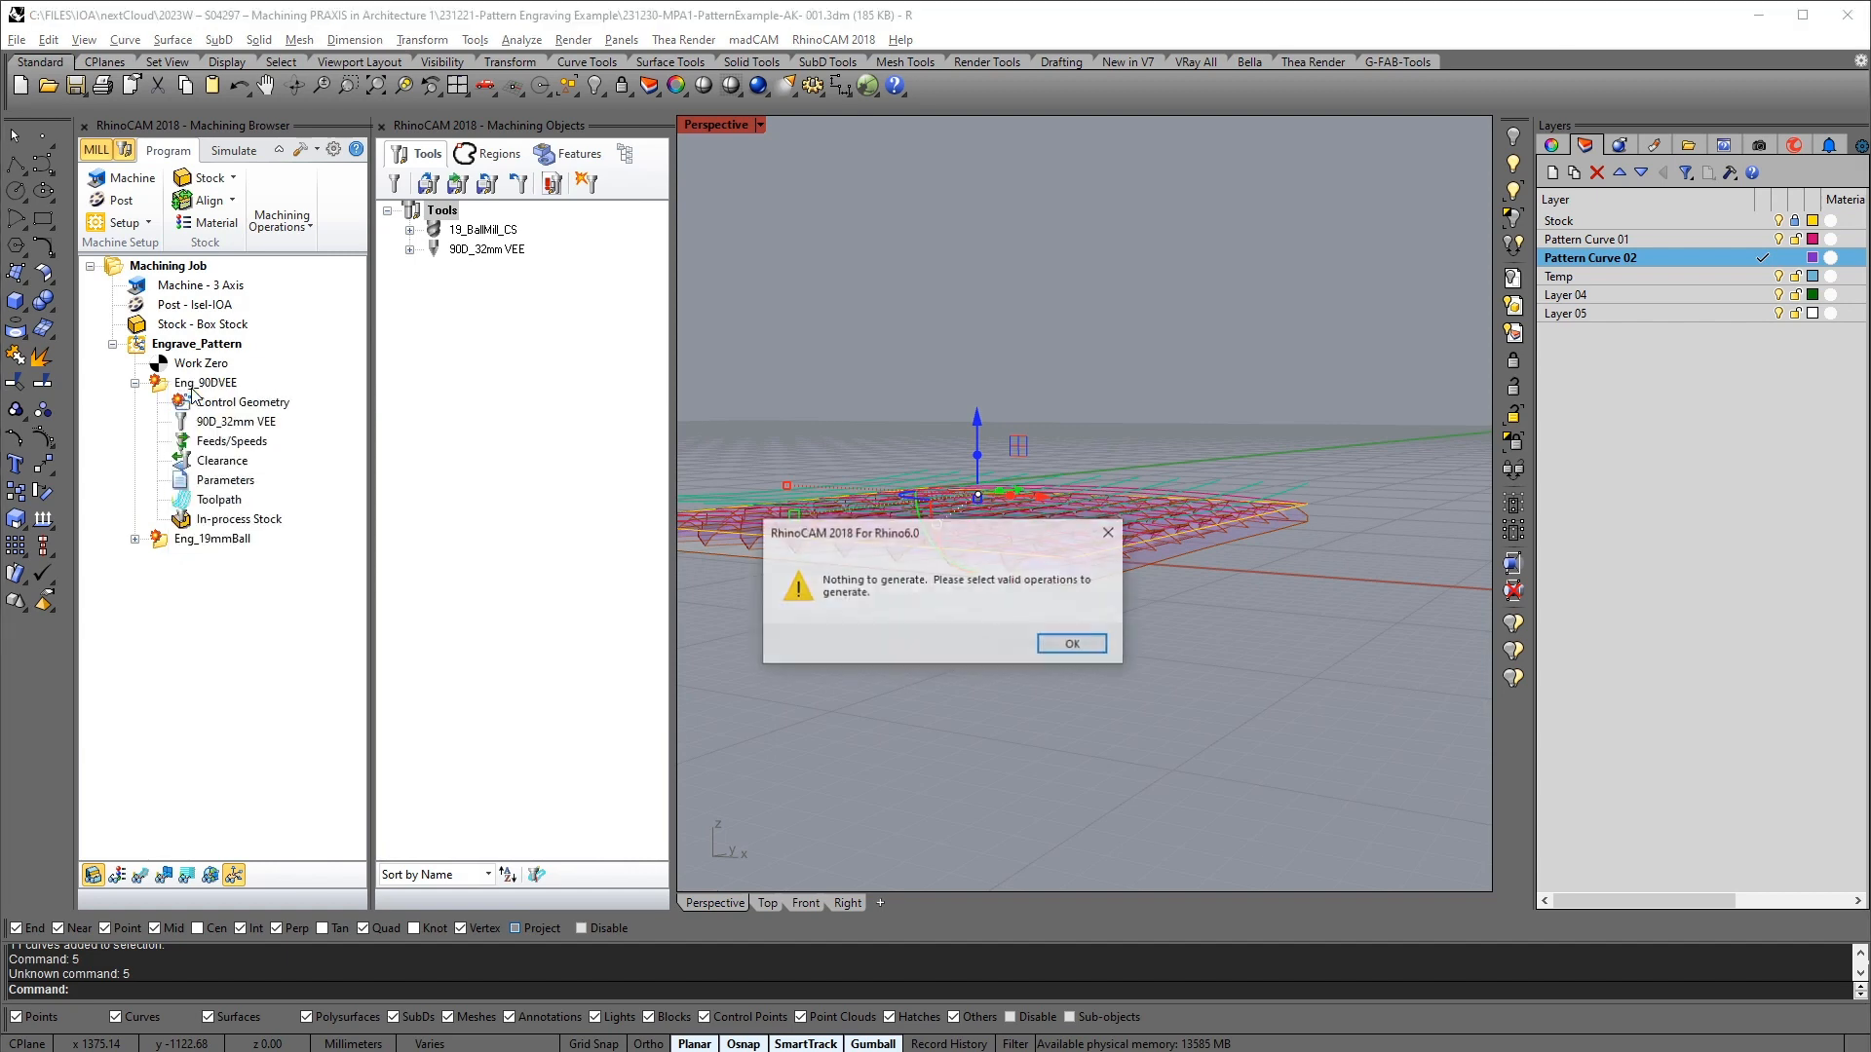
{"action": "key", "text": "Return"}
{"action": "left_click", "coordinate": [176, 383]}
{"action": "right_click", "coordinate": [175, 383]}
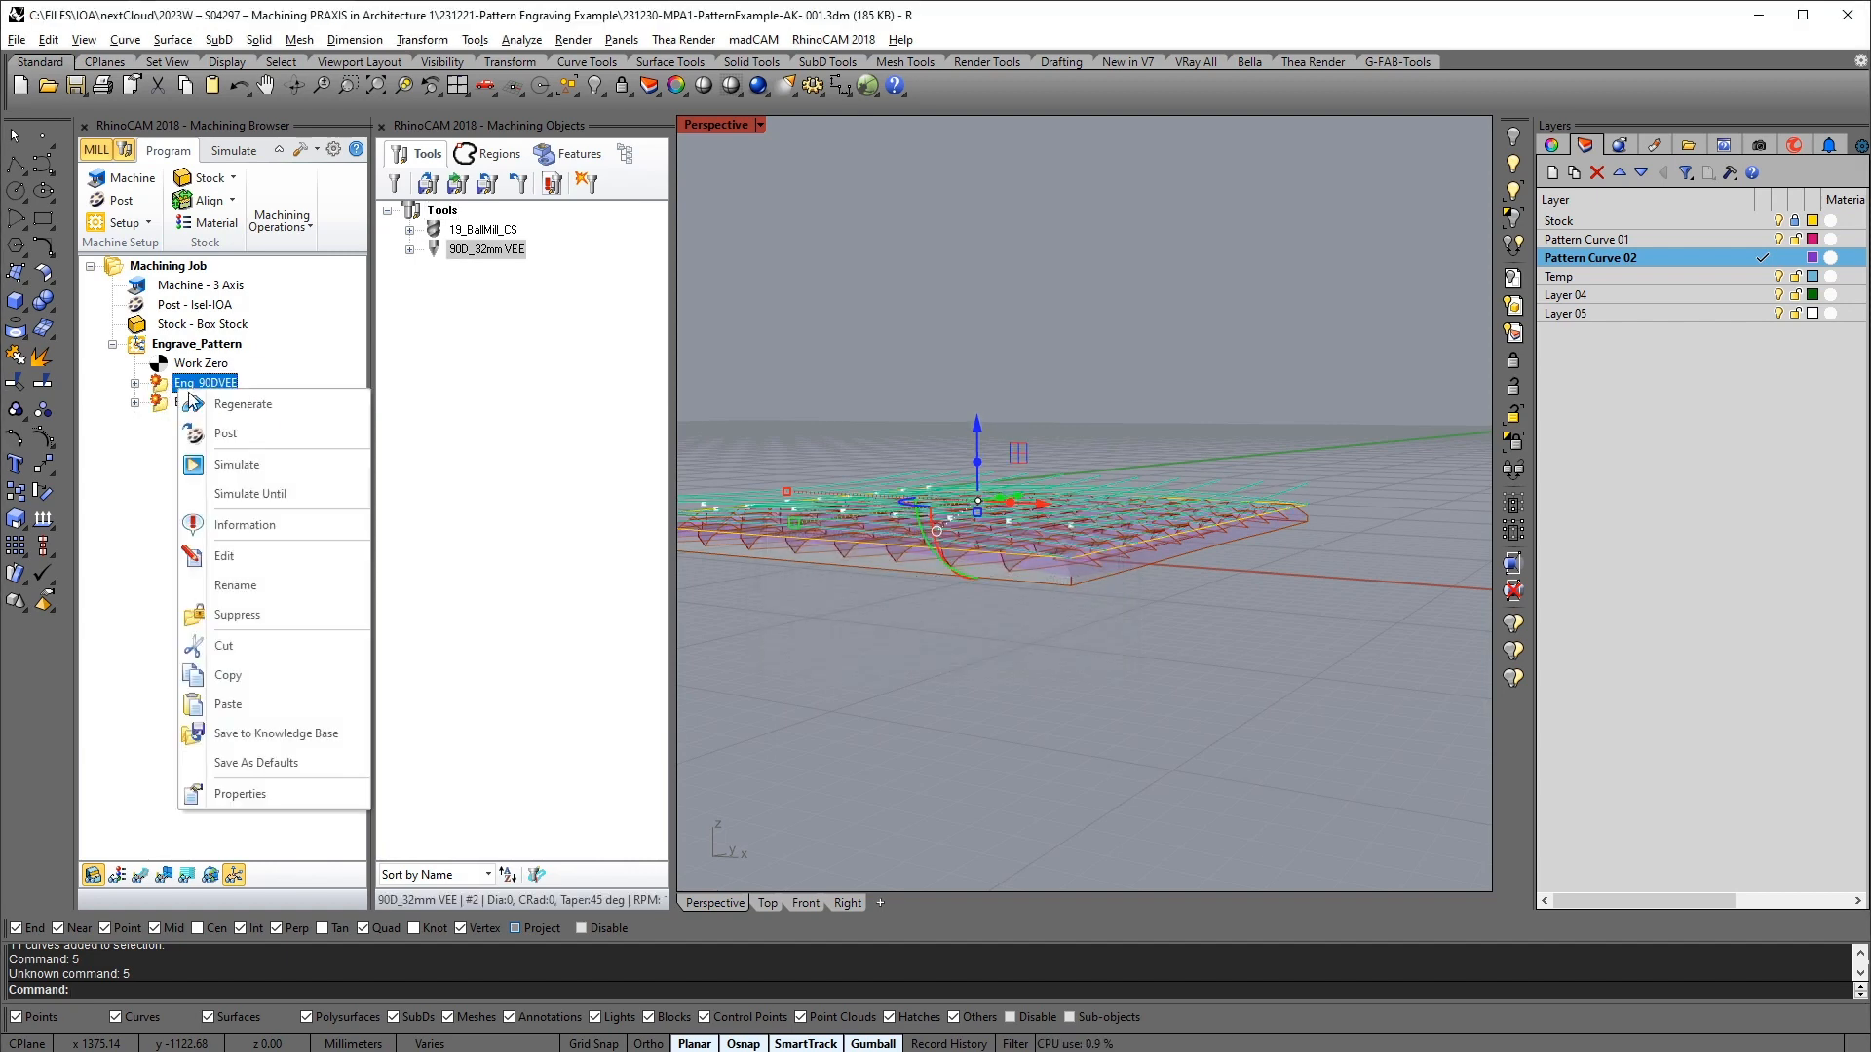
{"action": "left_click", "coordinate": [209, 403]}
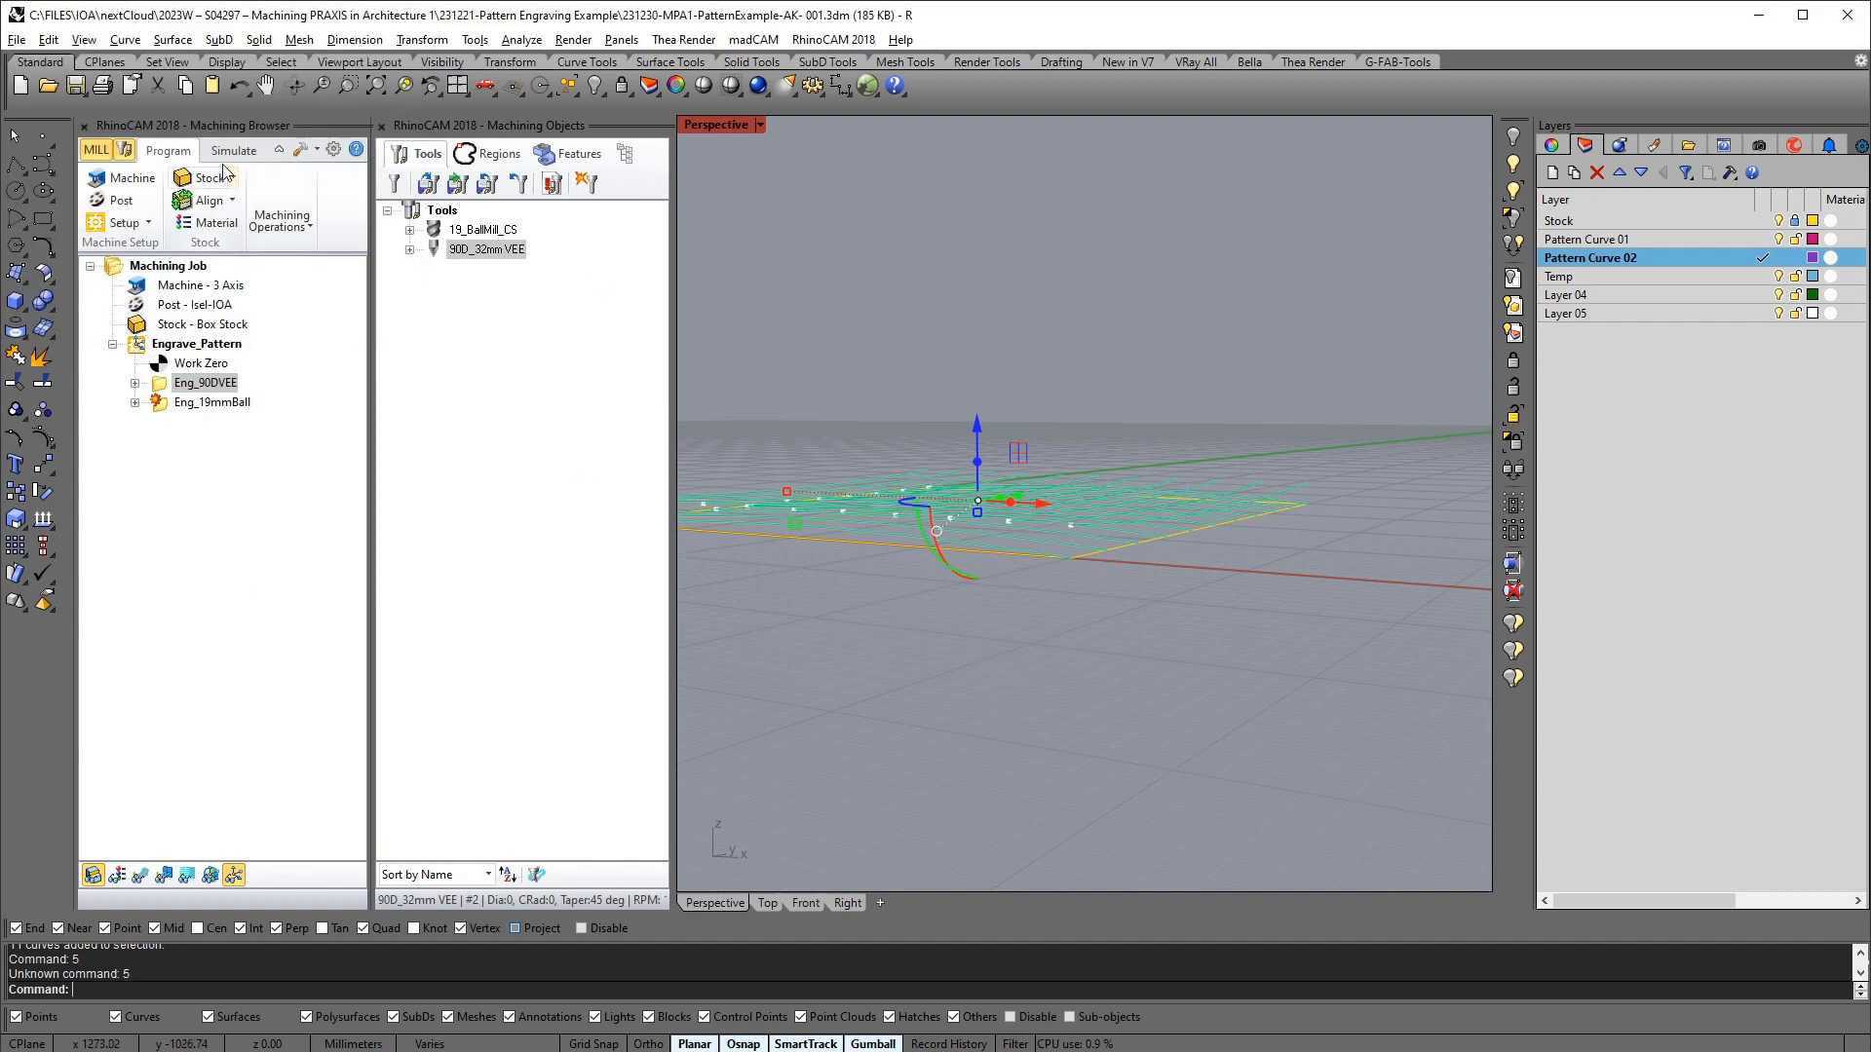
{"action": "left_click", "coordinate": [1098, 672]}
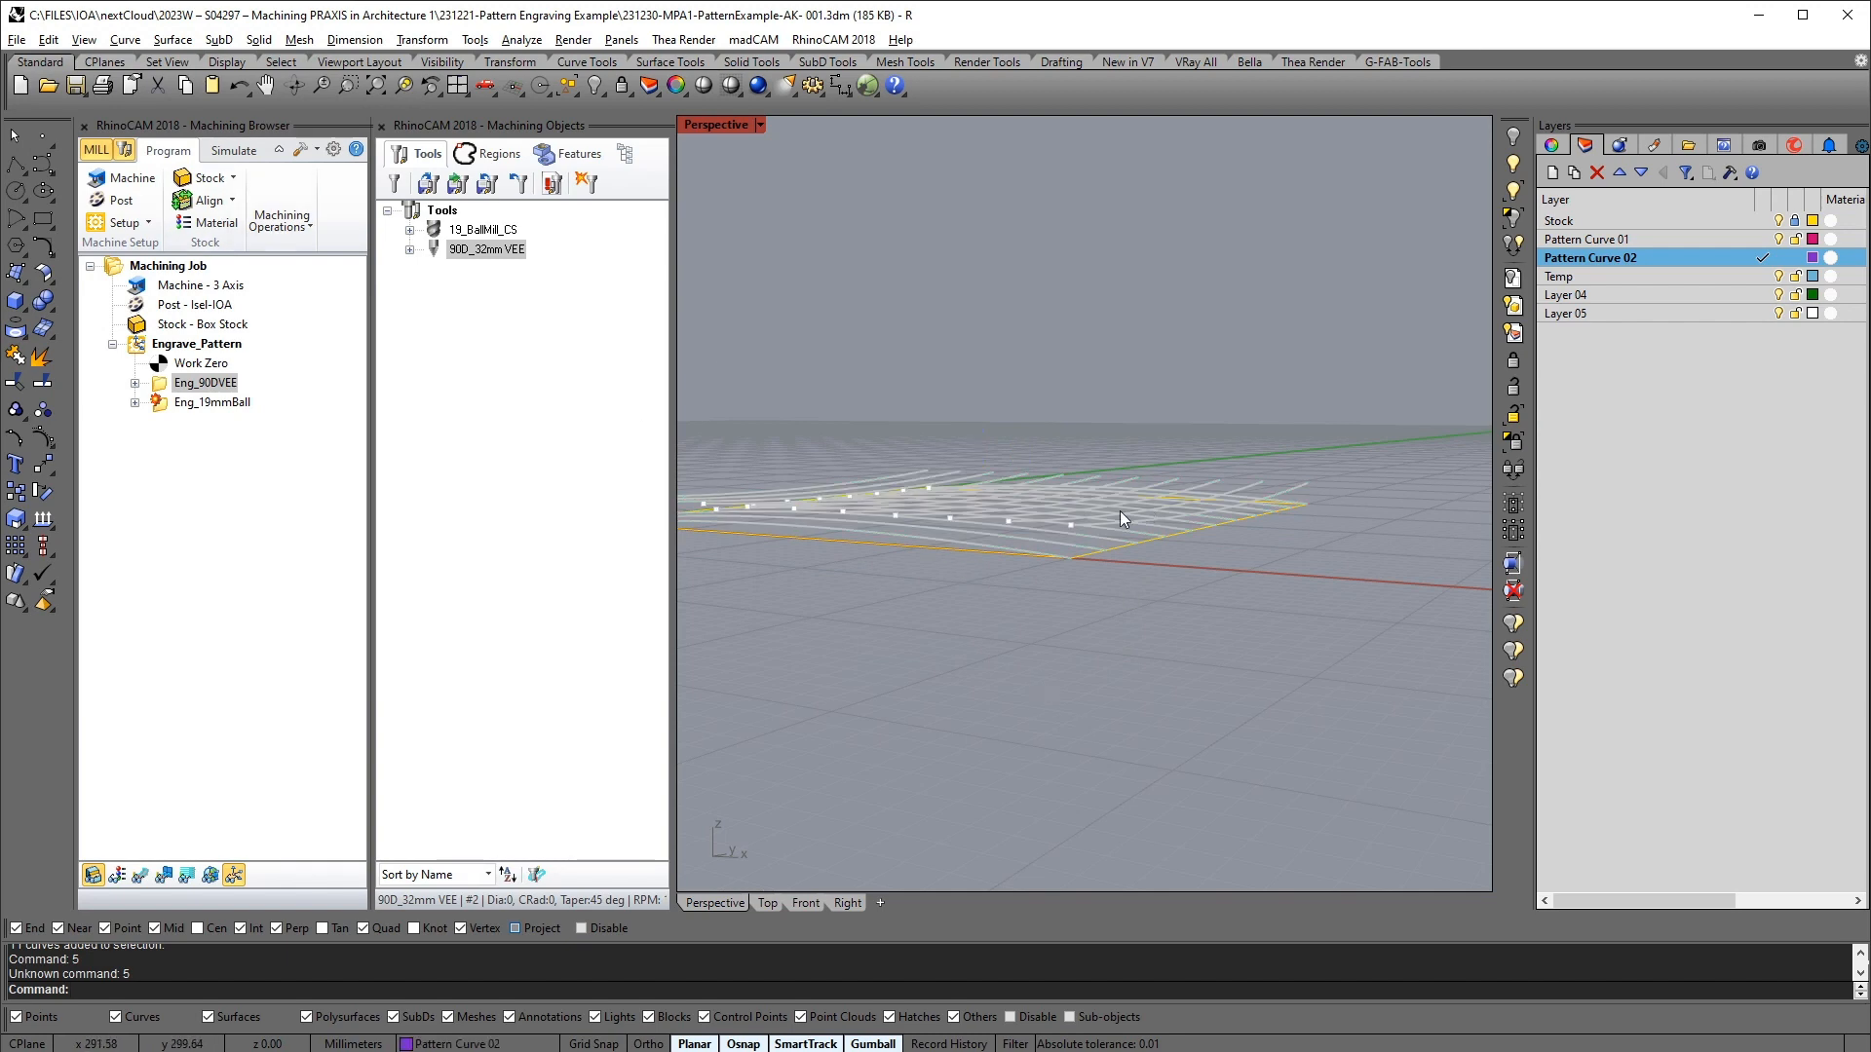
Simulate the Eng_90DVEE operation on the stock and examine the grooves left by the raised curves
{"action": "left_click", "coordinate": [235, 156]}
{"action": "left_click", "coordinate": [232, 207]}
{"action": "left_click", "coordinate": [250, 288]}
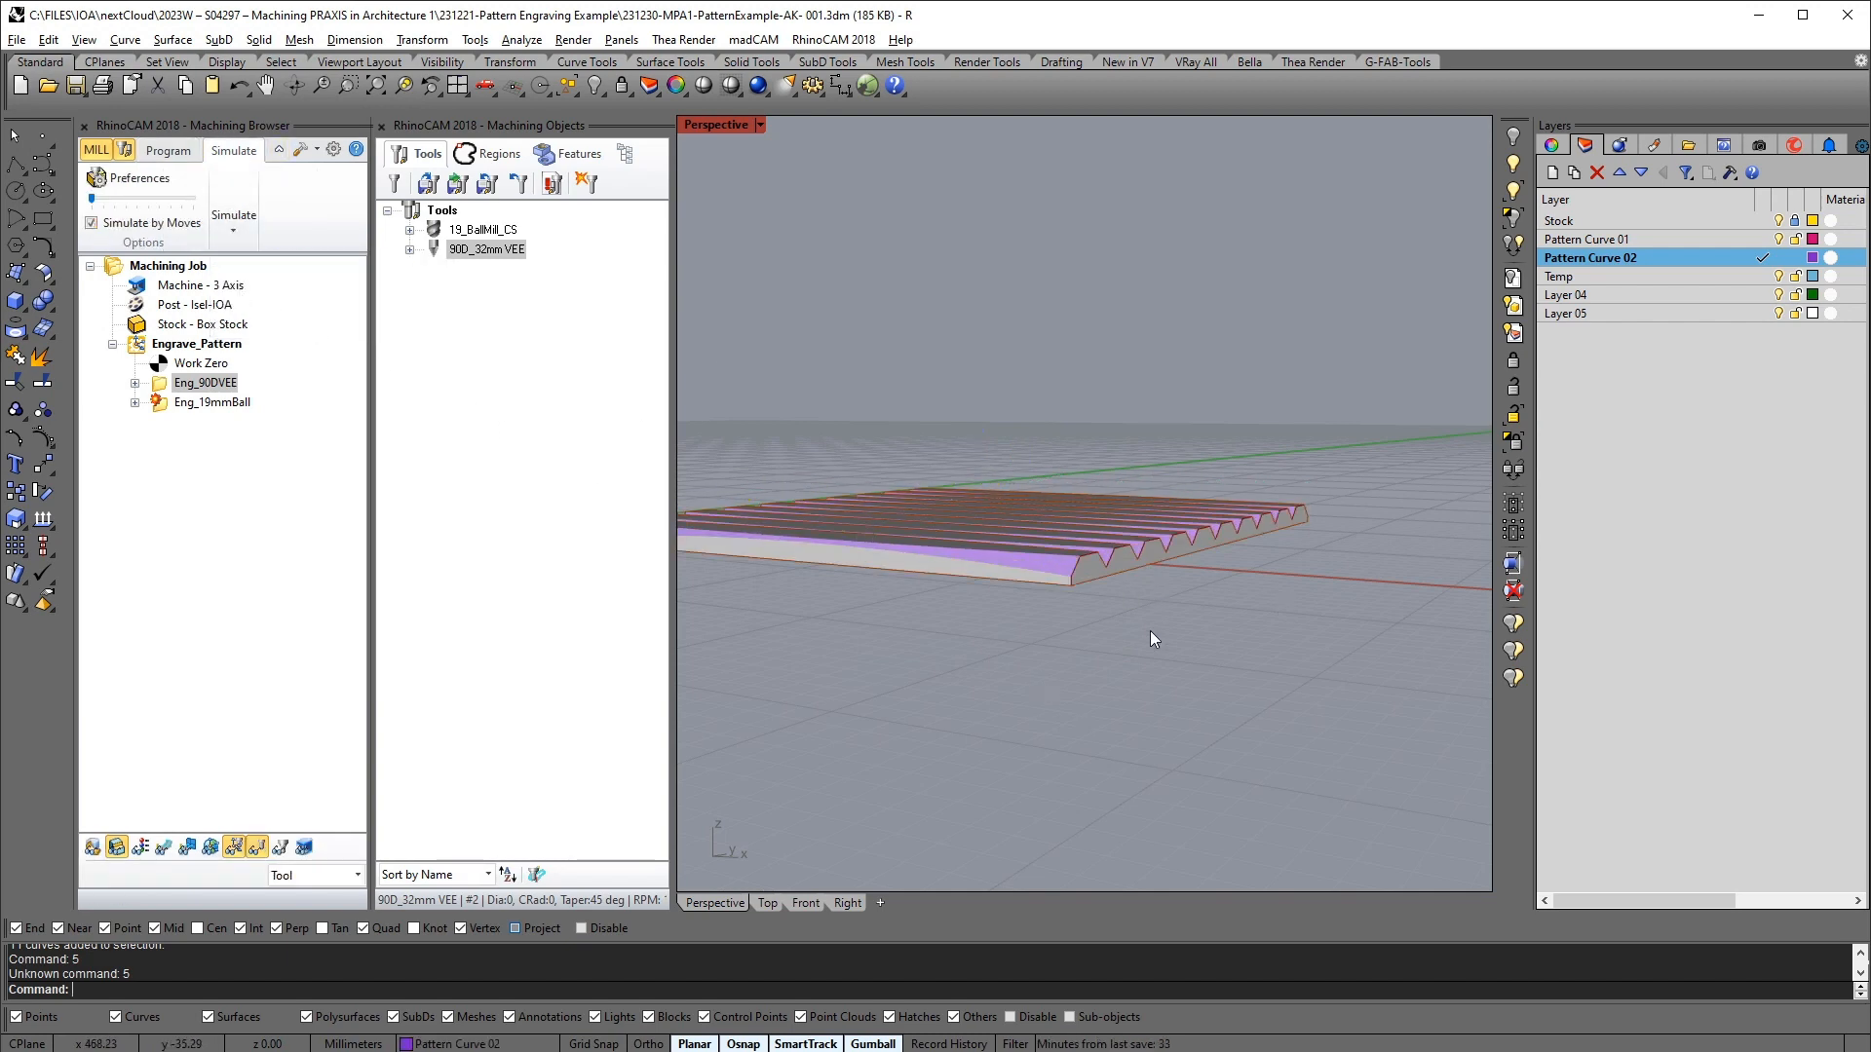
{"action": "right_click_drag", "start_coordinate": [1149, 629], "coordinate": [1150, 642]}
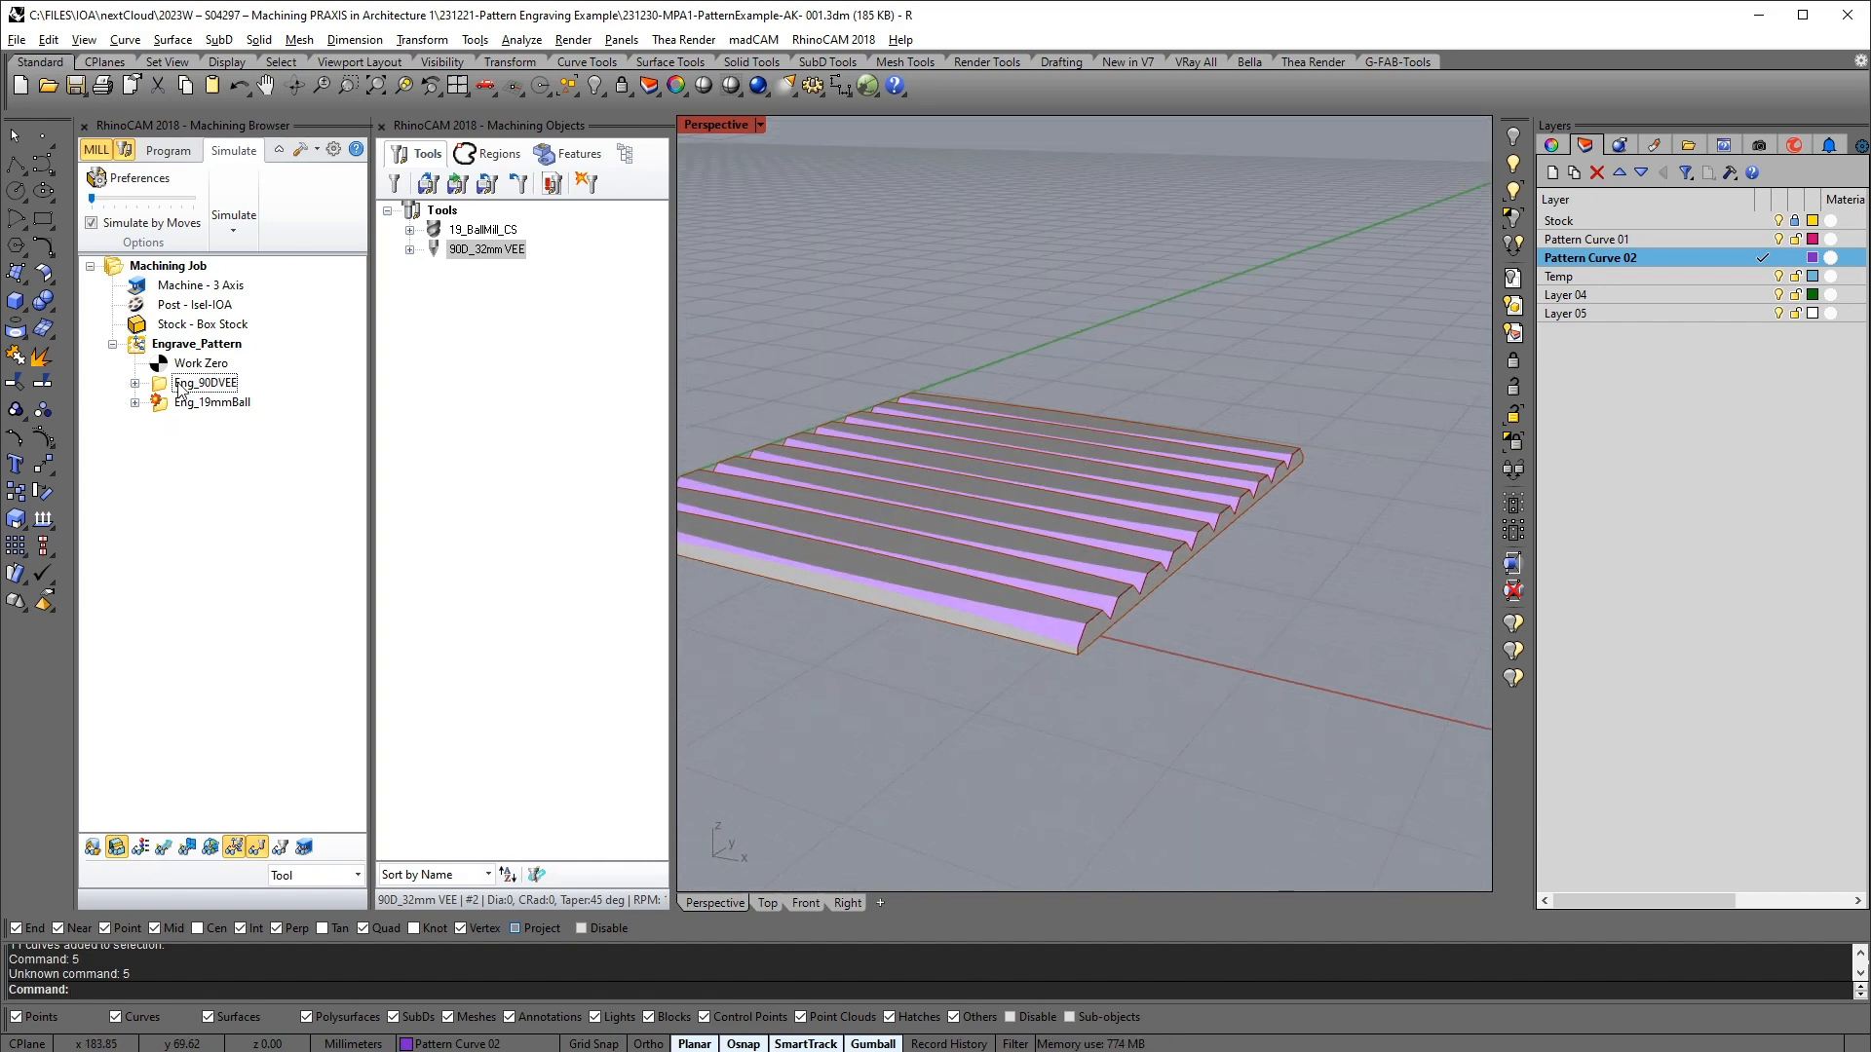
Display the Eng_90DVEE toolpath over the simulated stock and inspect it from a low angle
{"action": "left_click", "coordinate": [134, 383]}
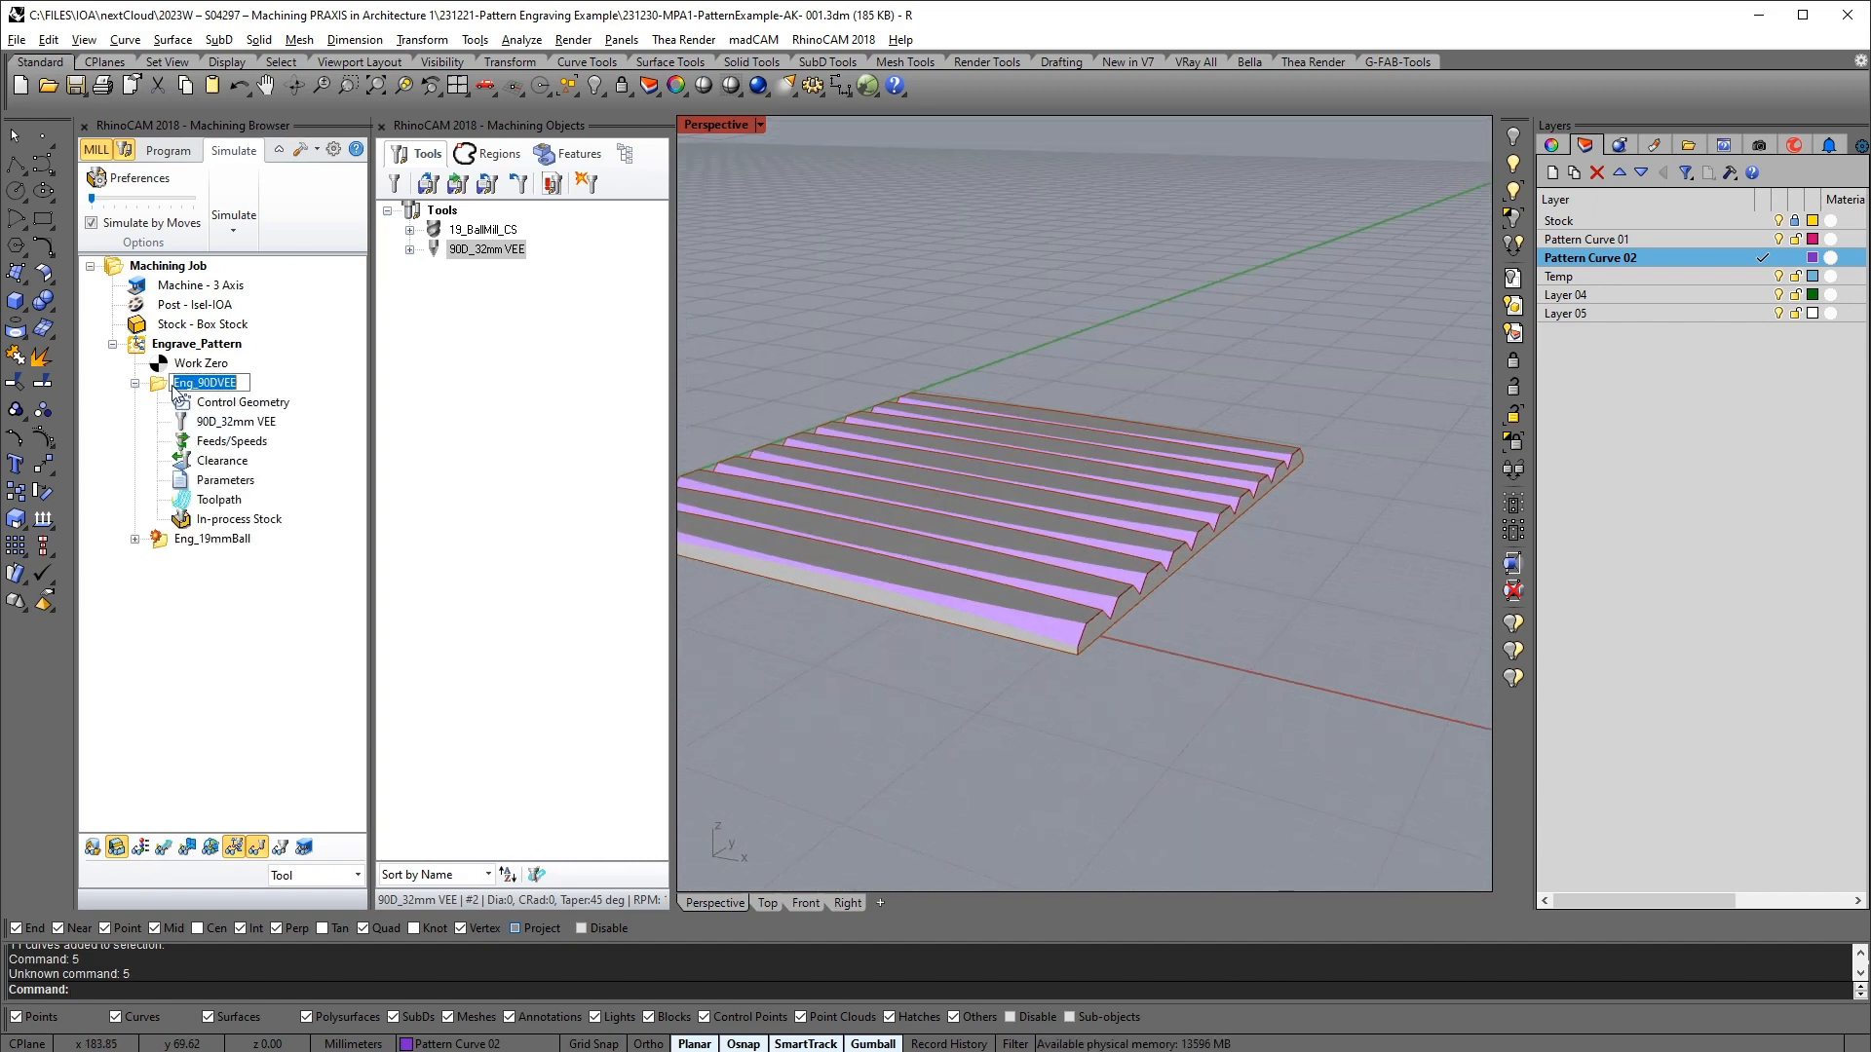
{"action": "left_click", "coordinate": [167, 850]}
{"action": "right_click_drag", "start_coordinate": [877, 701], "coordinate": [1177, 770]}
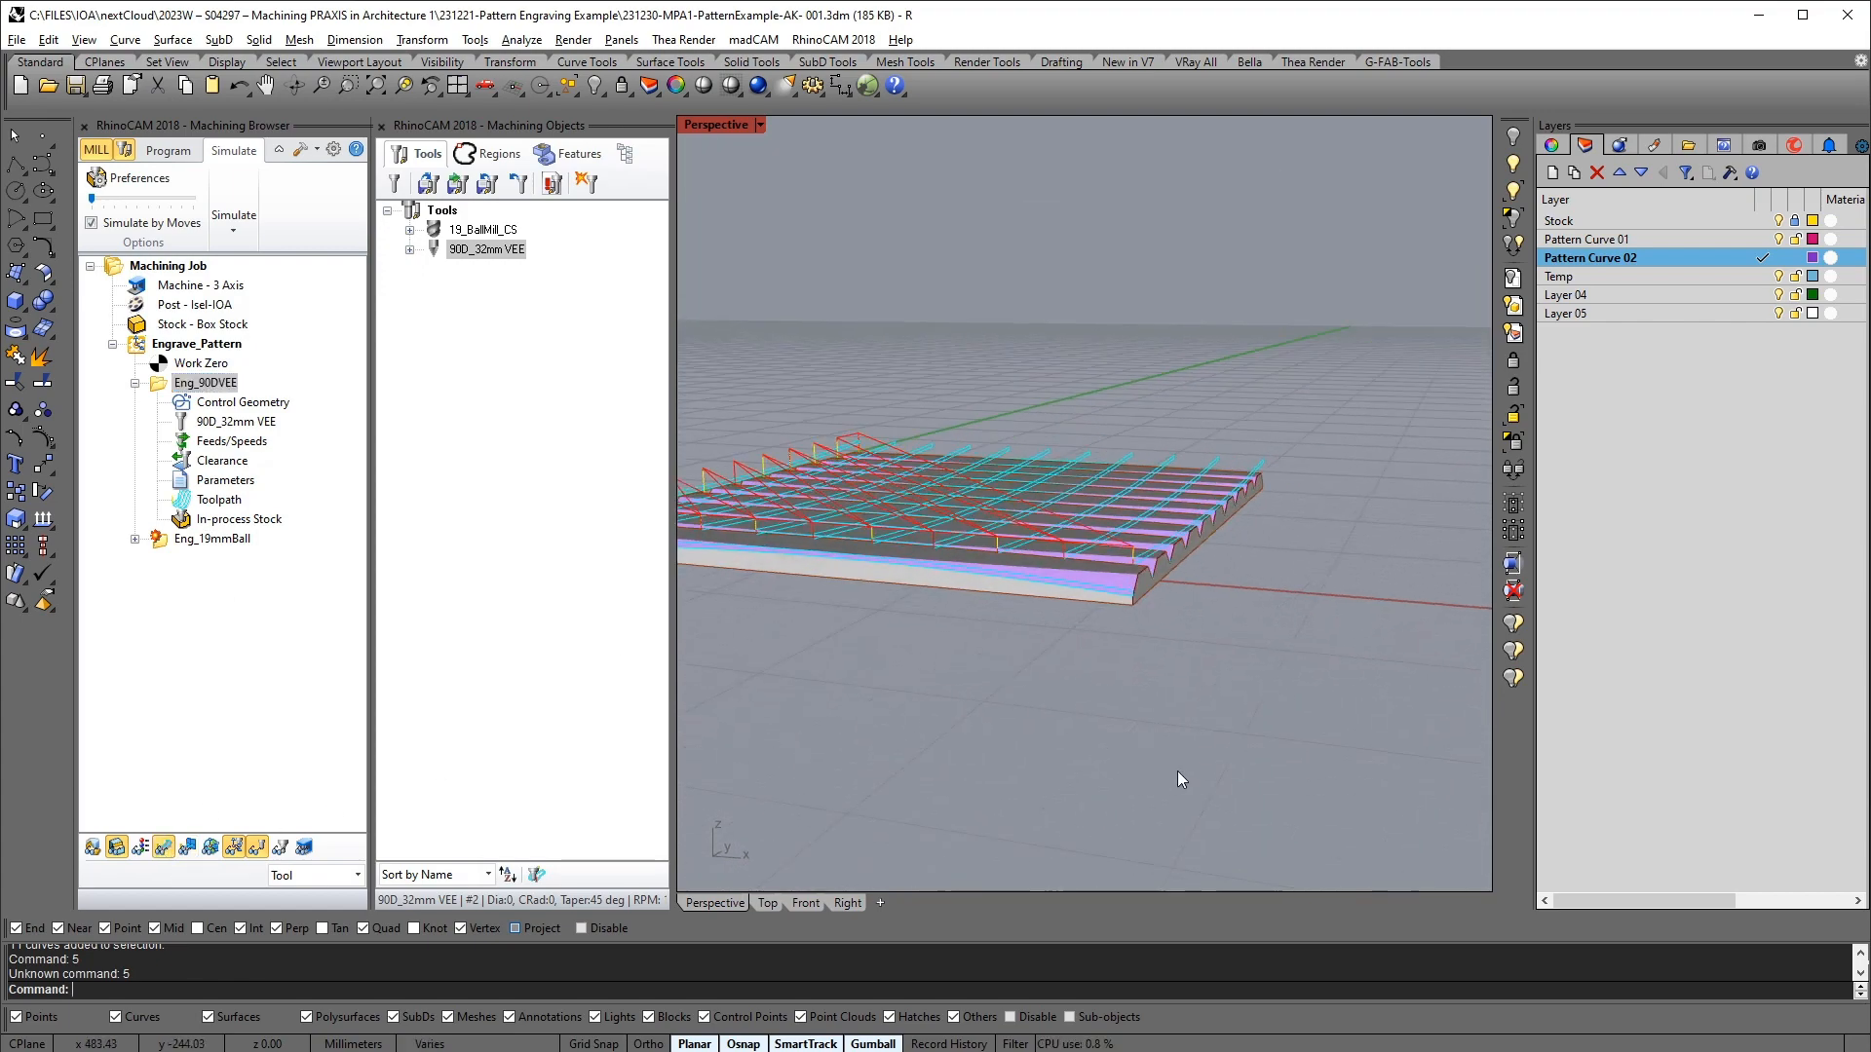
Return to programming mode and shift the Pattern Curve 02 group vertically by 5 mm
{"action": "left_click", "coordinate": [164, 151]}
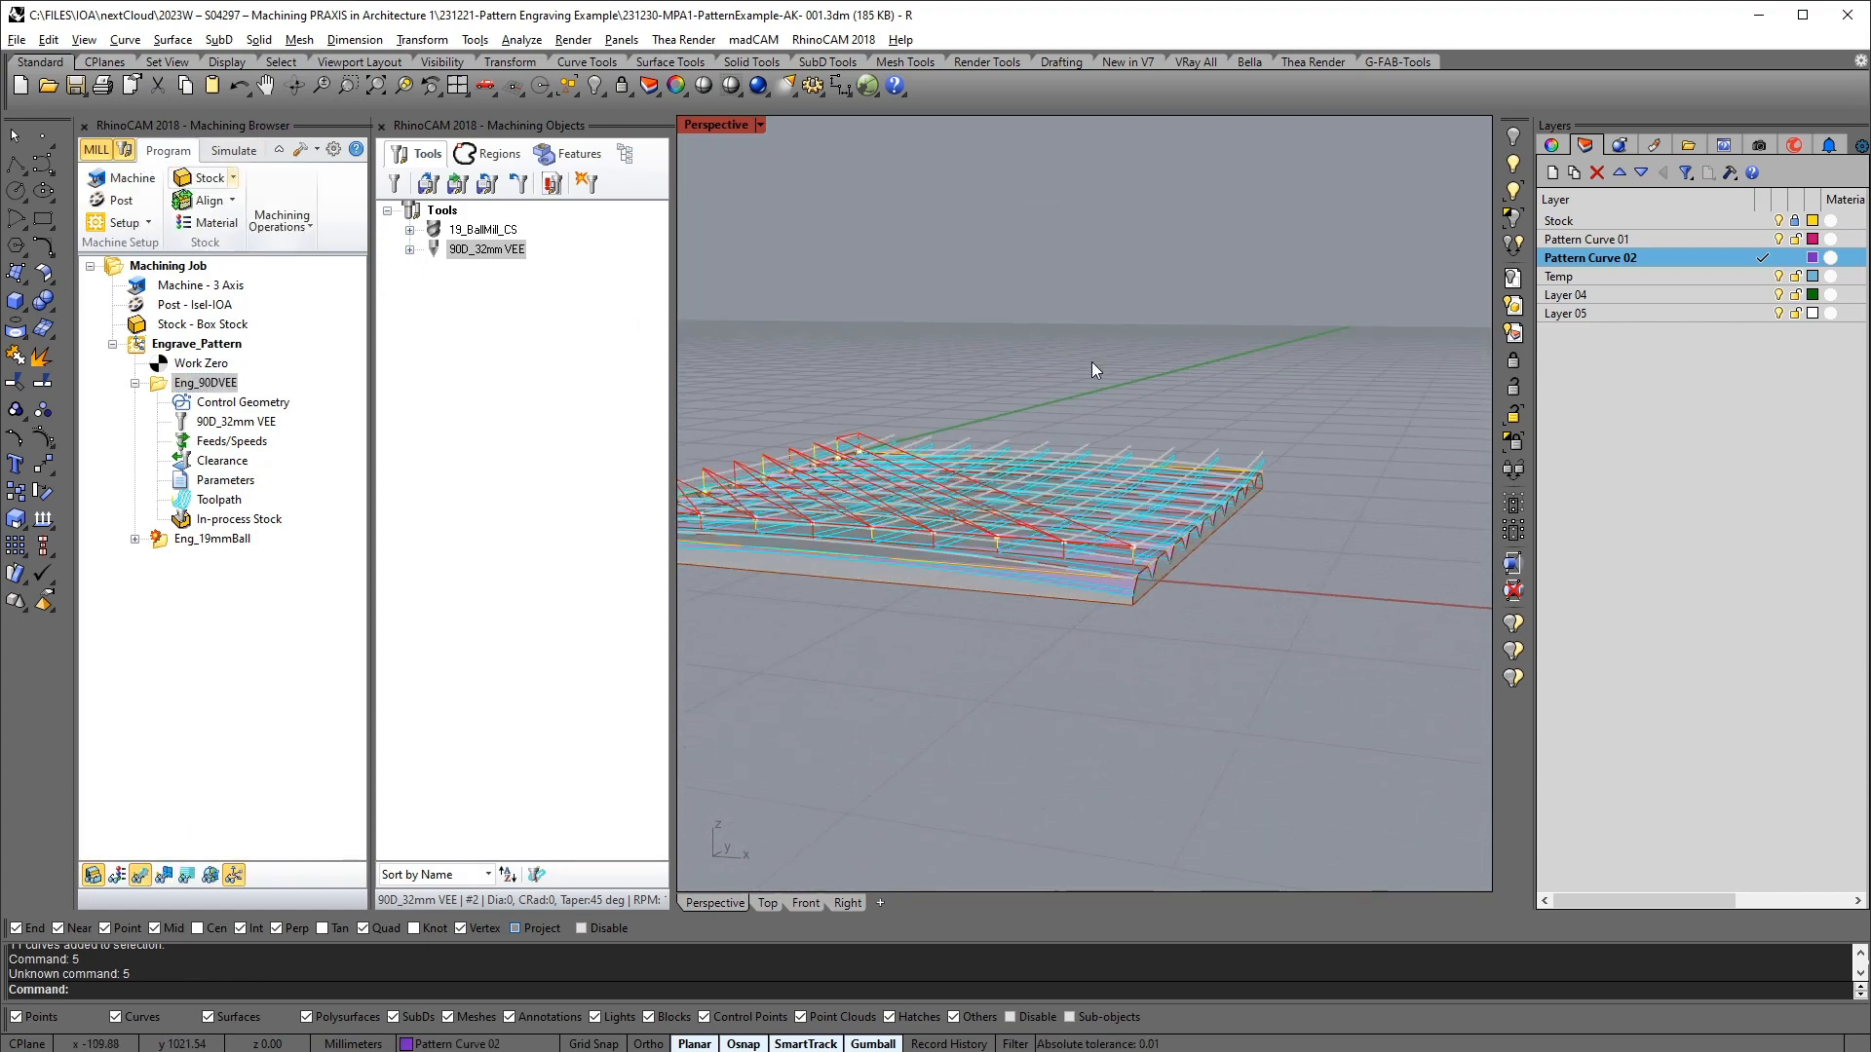
{"action": "left_click", "coordinate": [1251, 465]}
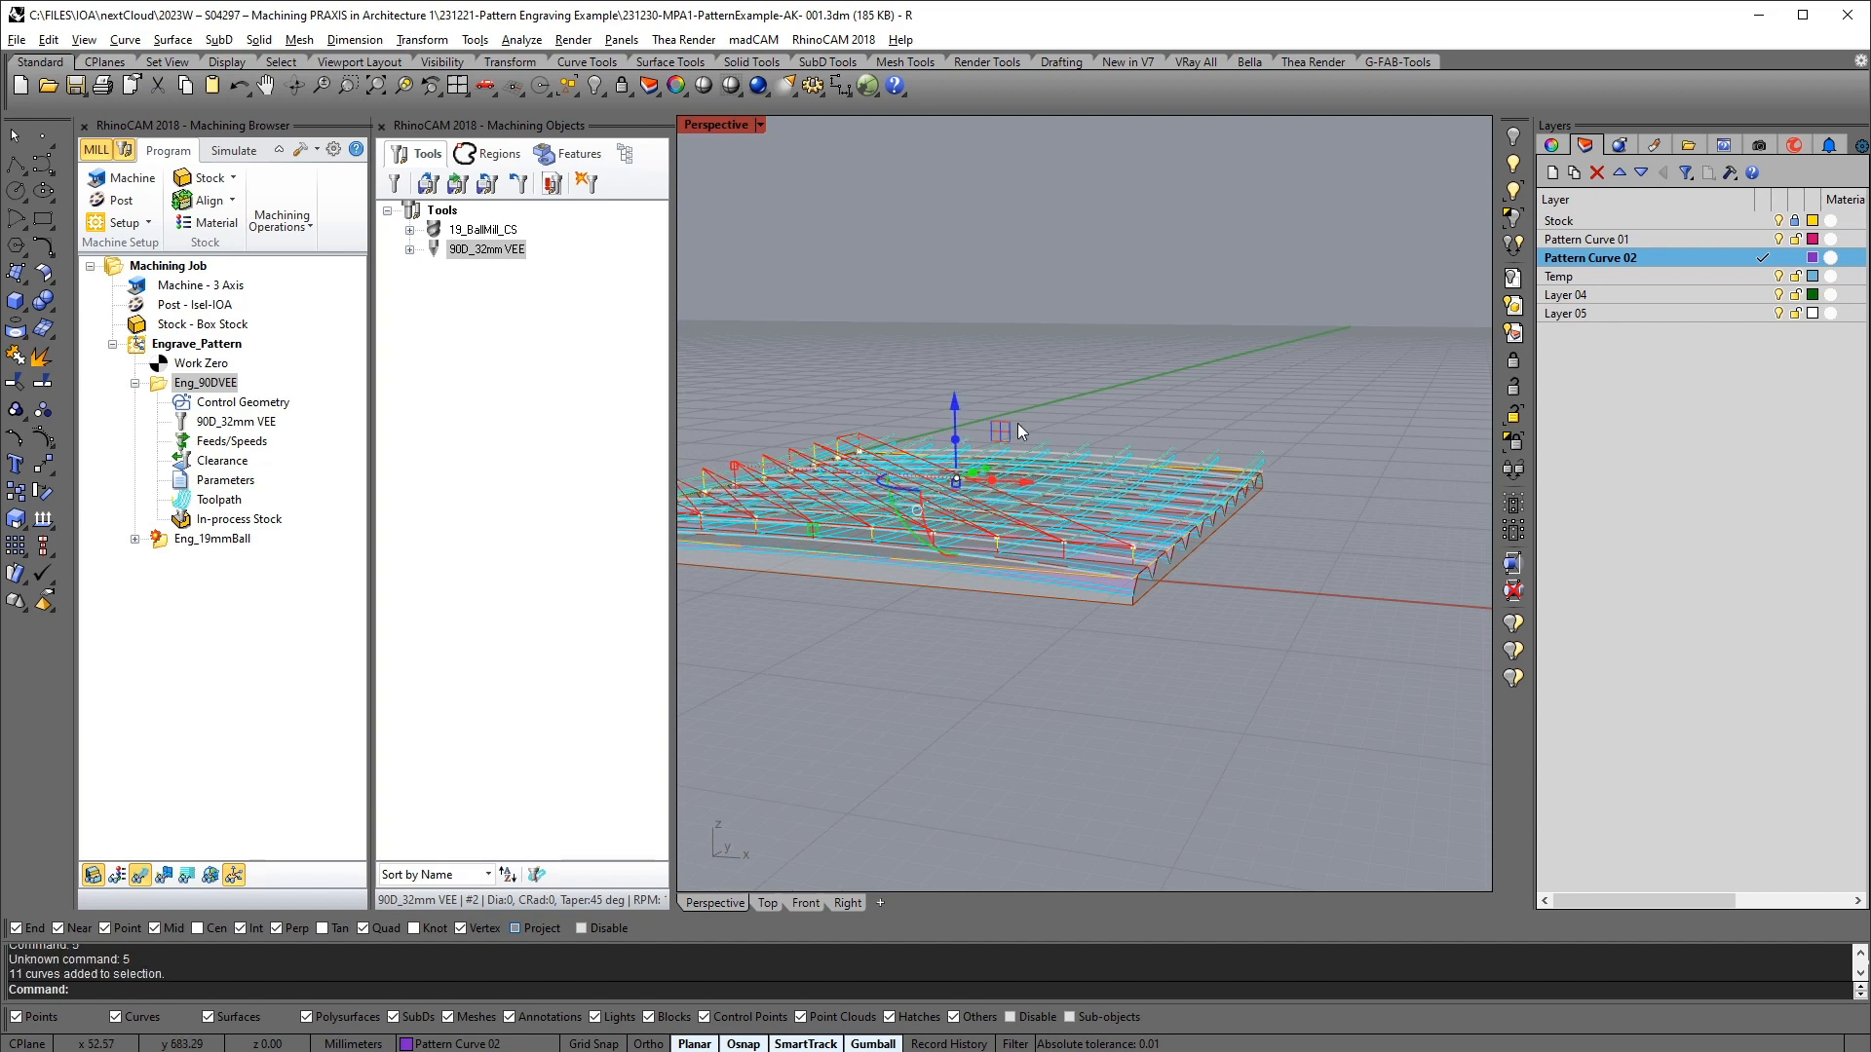
{"action": "left_click", "coordinate": [950, 407]}
{"action": "type", "text": "5"}
{"action": "key", "text": "Return"}
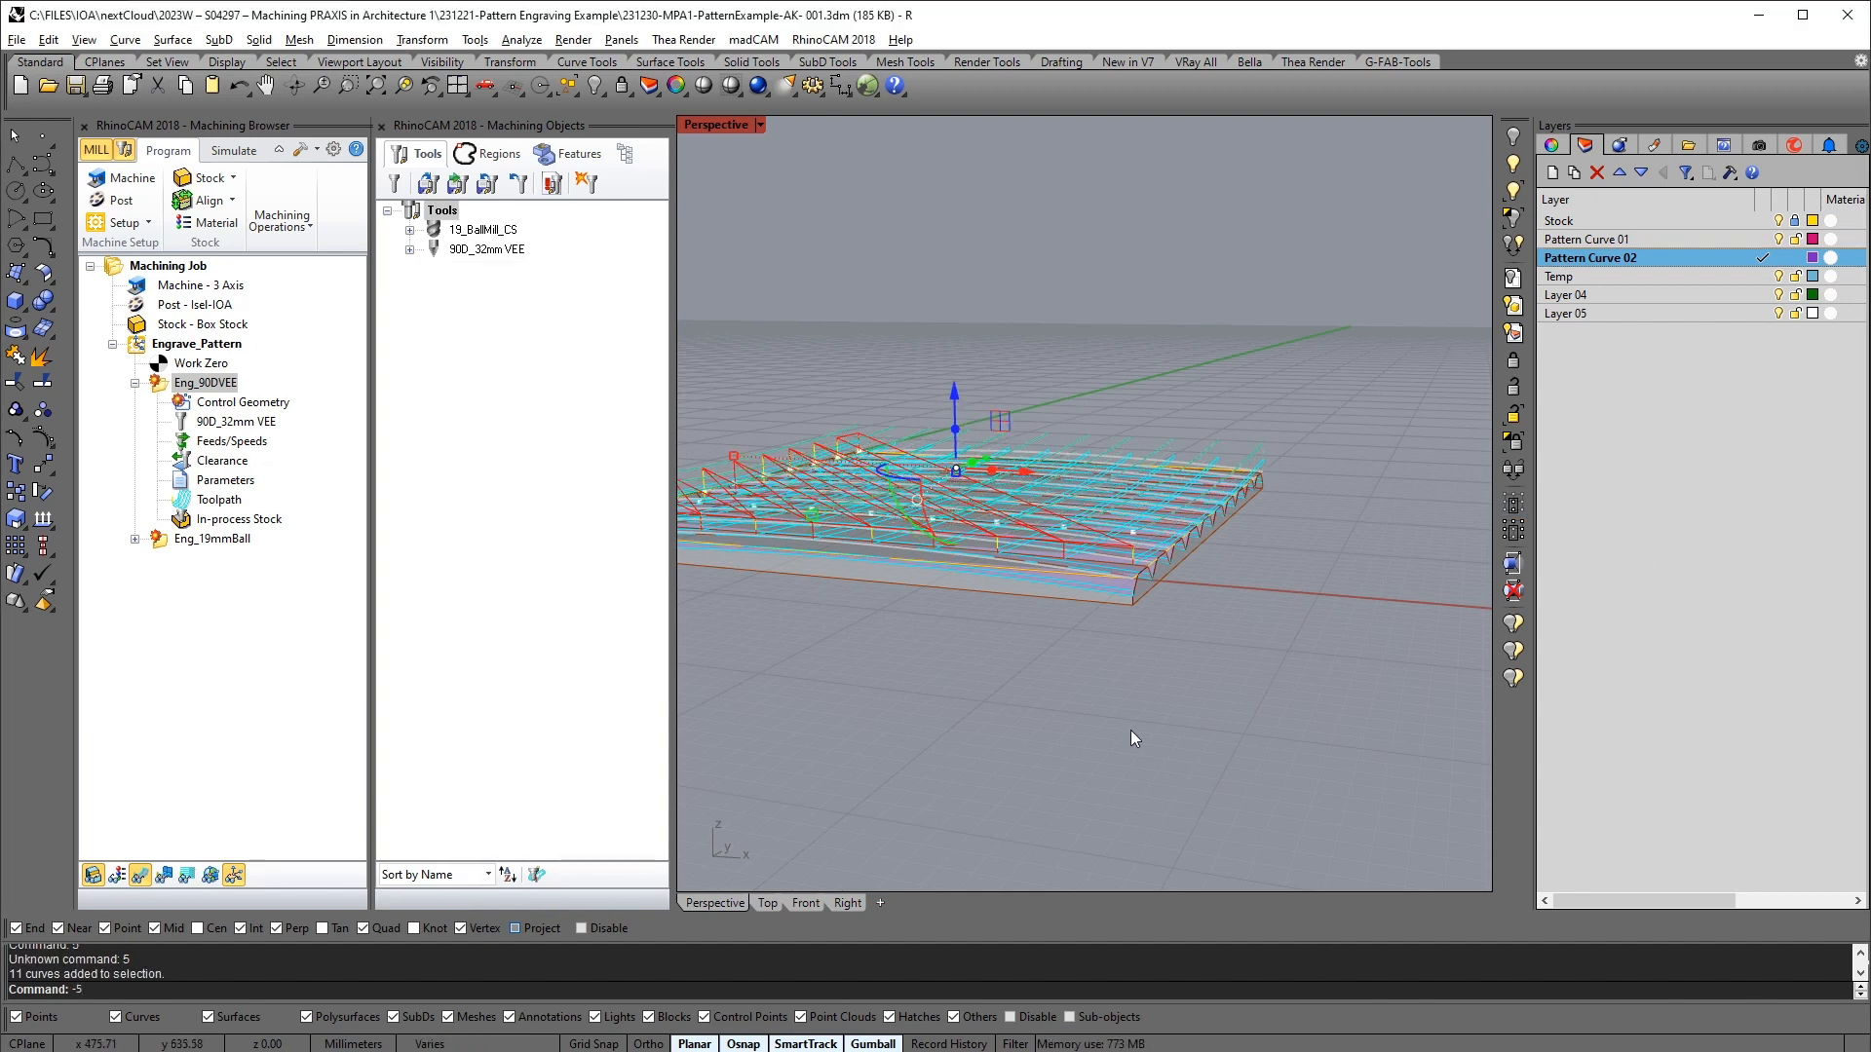
Reselect the Pattern Curve 02 group and lower it in two successive vertical moves
{"action": "left_click", "coordinate": [966, 394]}
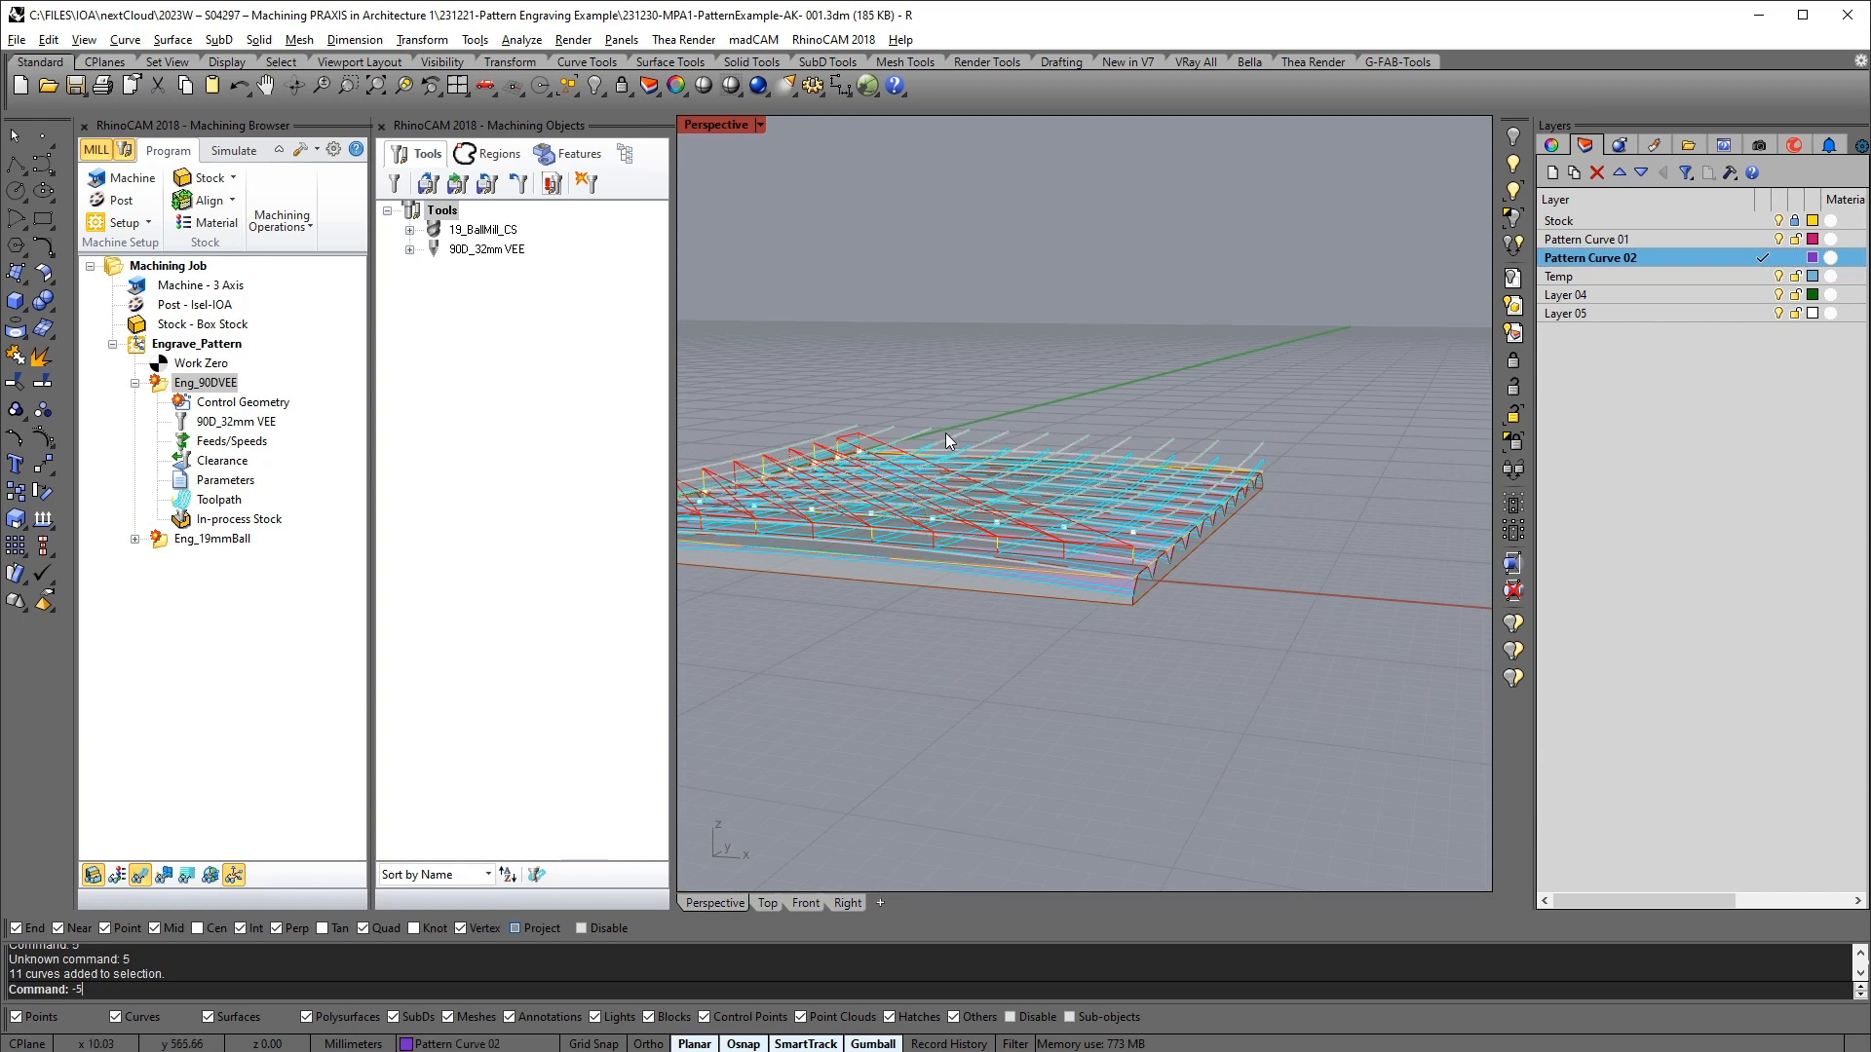
{"action": "left_click", "coordinate": [945, 432]}
{"action": "left_click", "coordinate": [953, 409]}
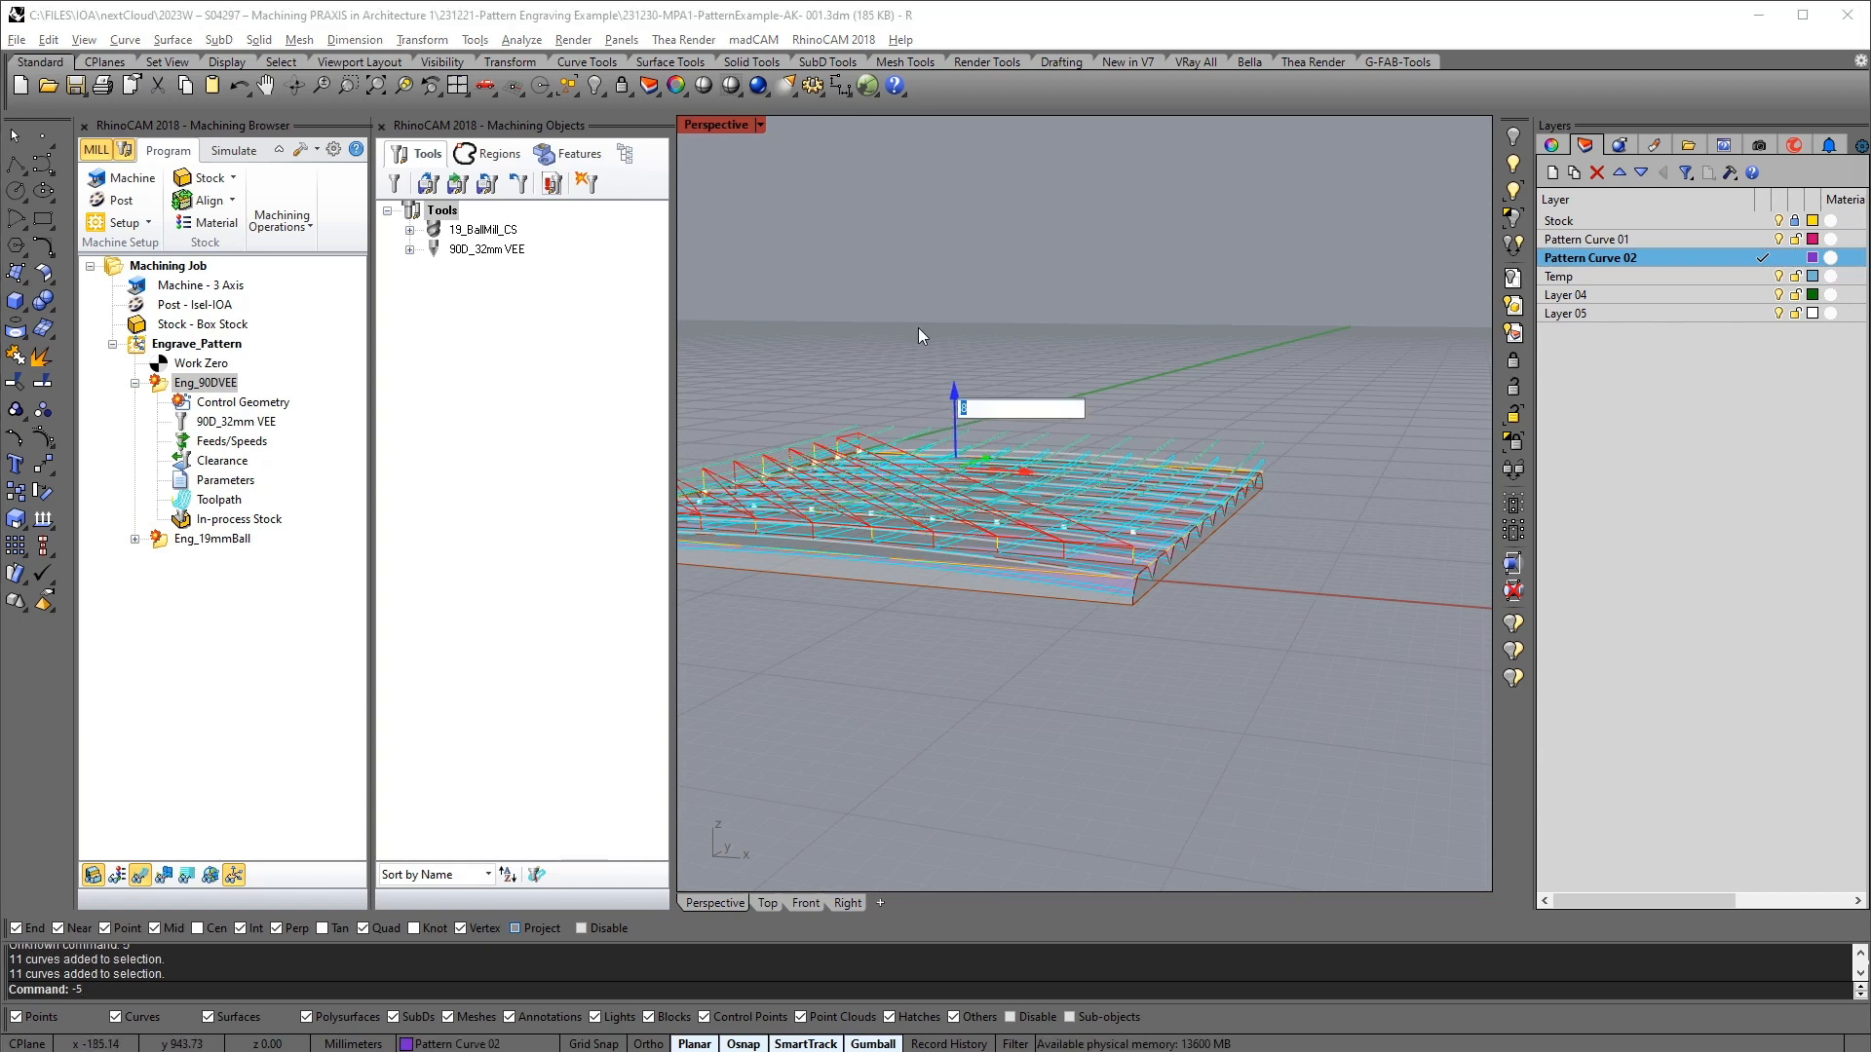
{"action": "key", "text": "Return"}
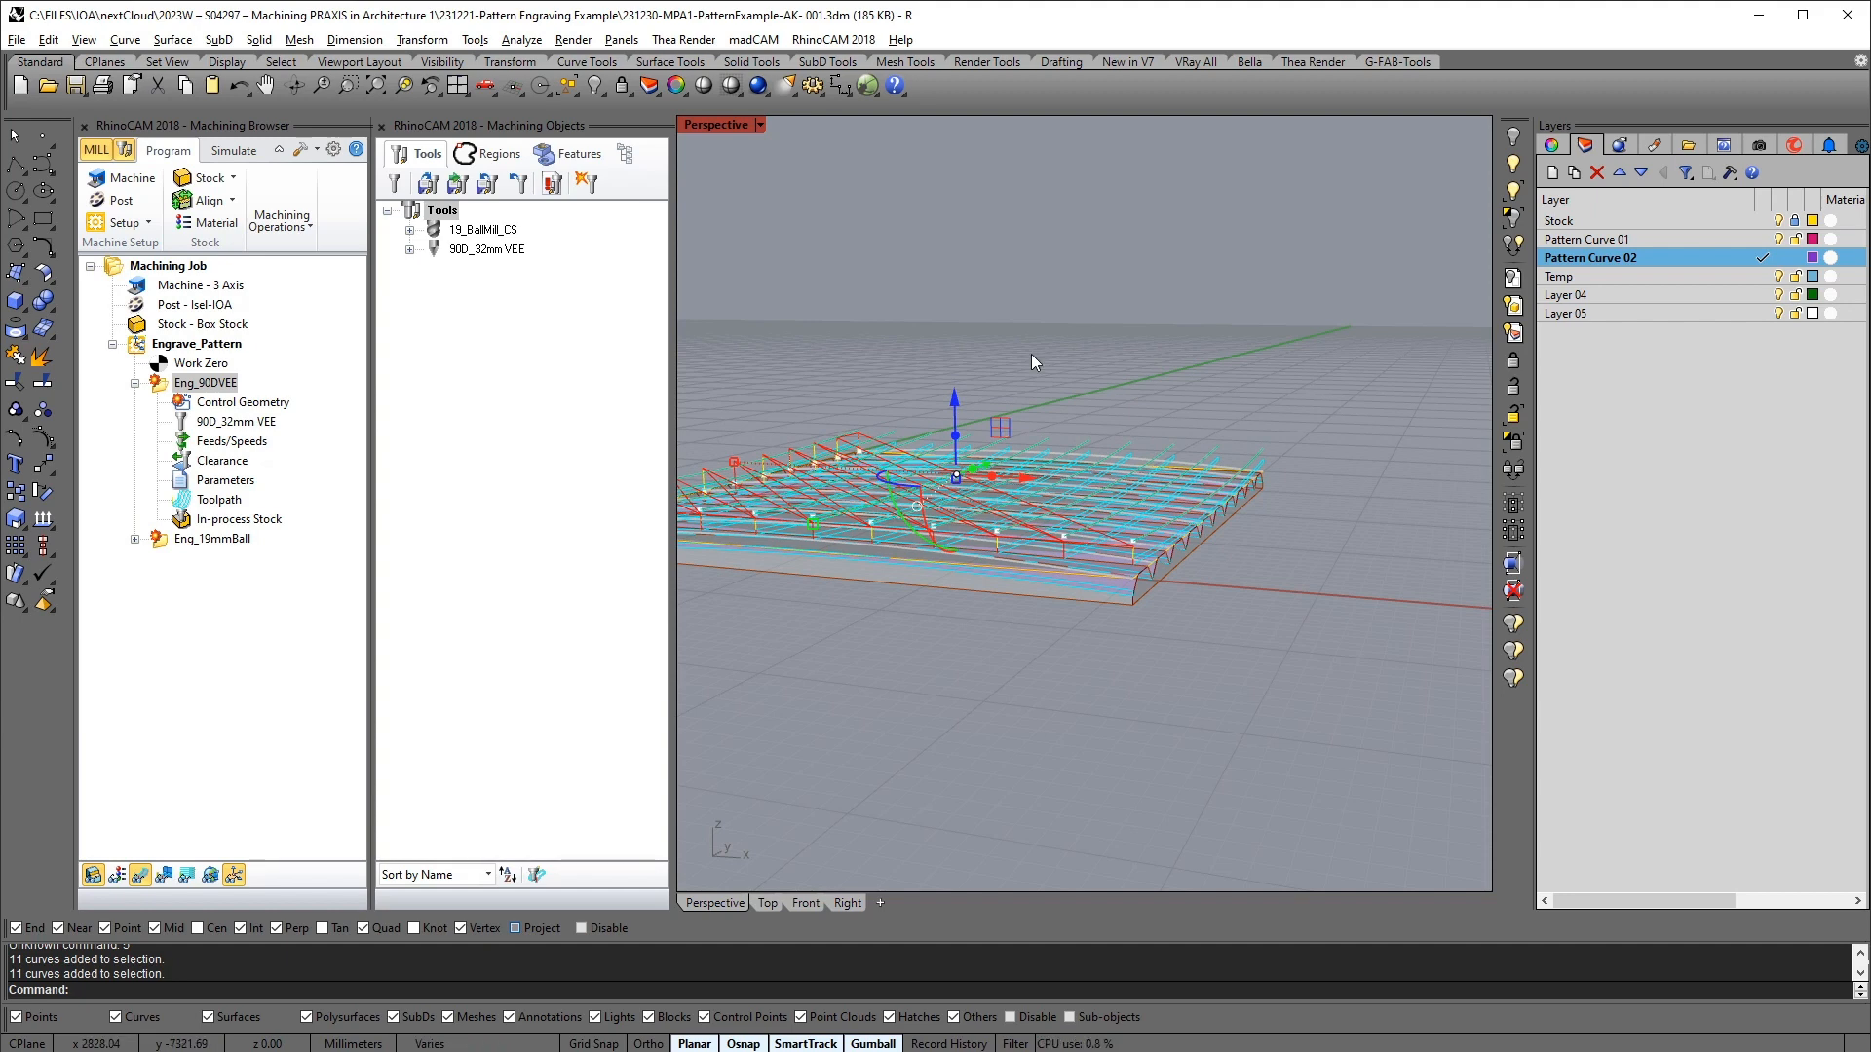
{"action": "left_click", "coordinate": [953, 417]}
{"action": "key", "text": "Return"}
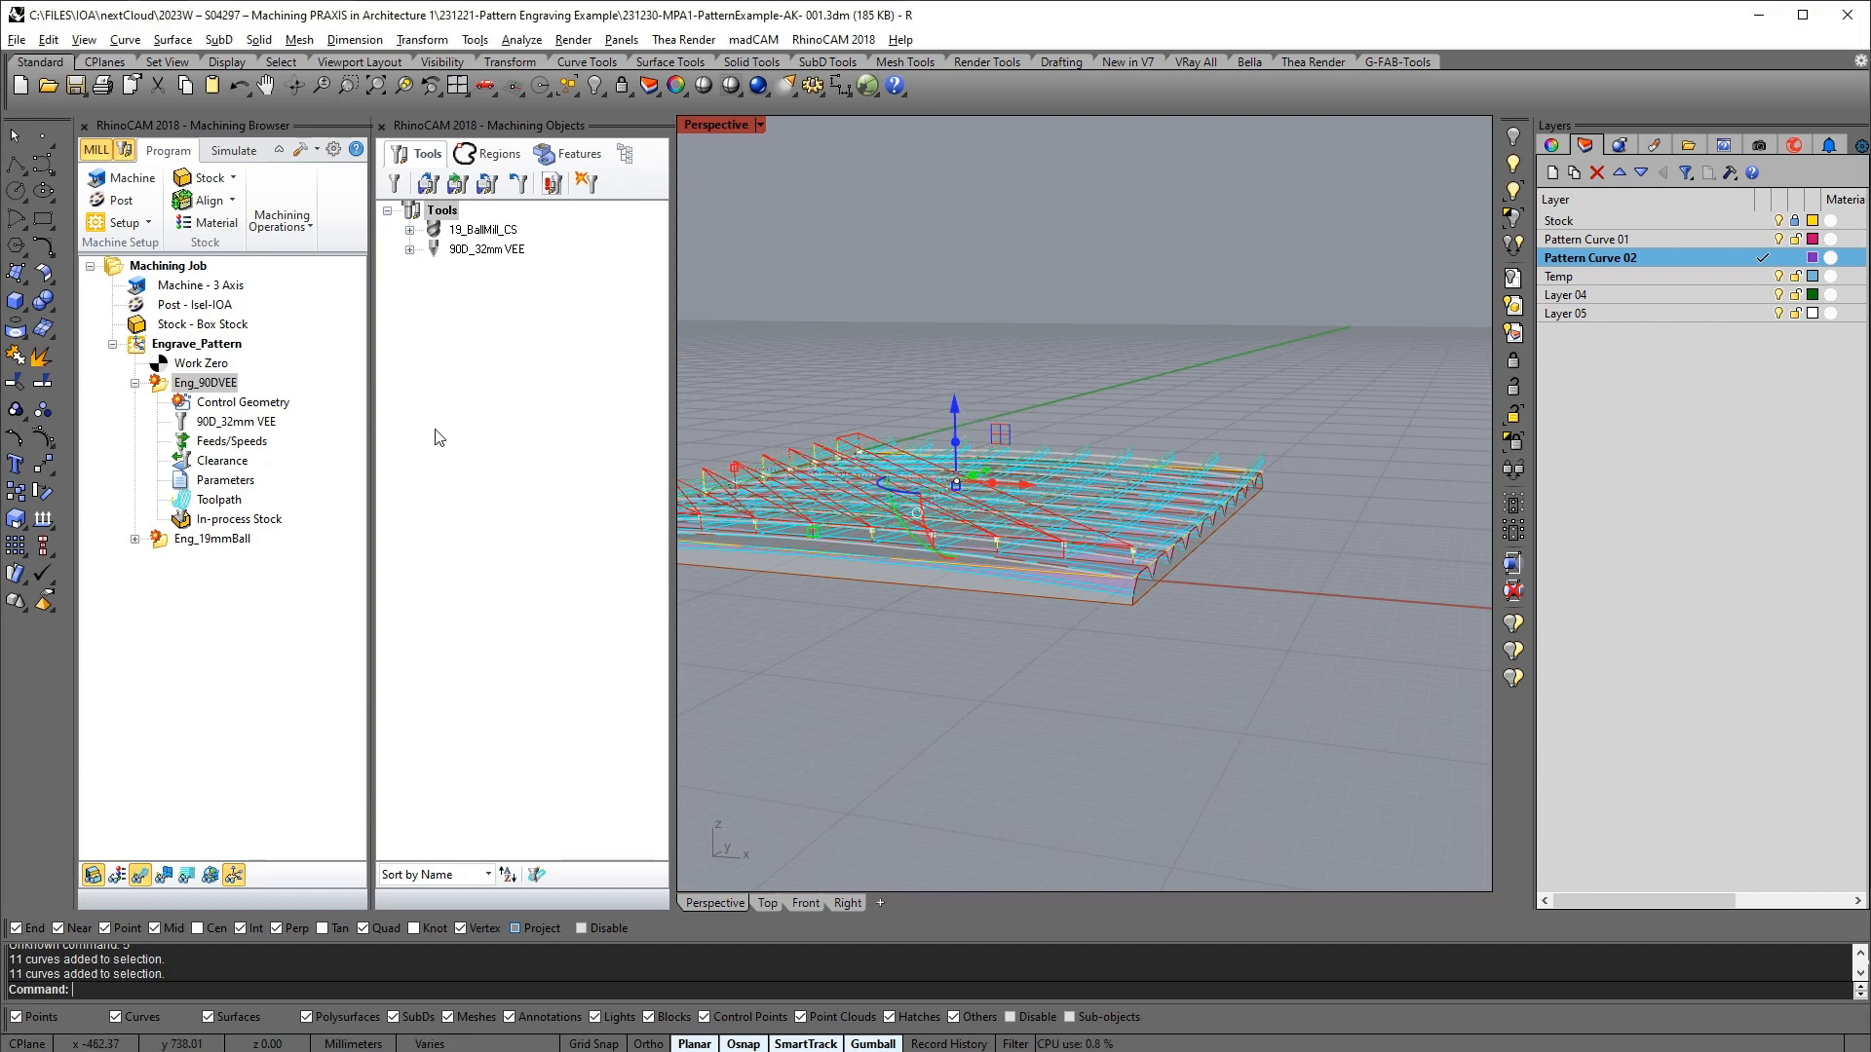
Regenerate the Eng_90DVEE toolpath with the lowered Pattern Curve 02 group
{"action": "right_click", "coordinate": [232, 392]}
{"action": "left_click", "coordinate": [293, 494]}
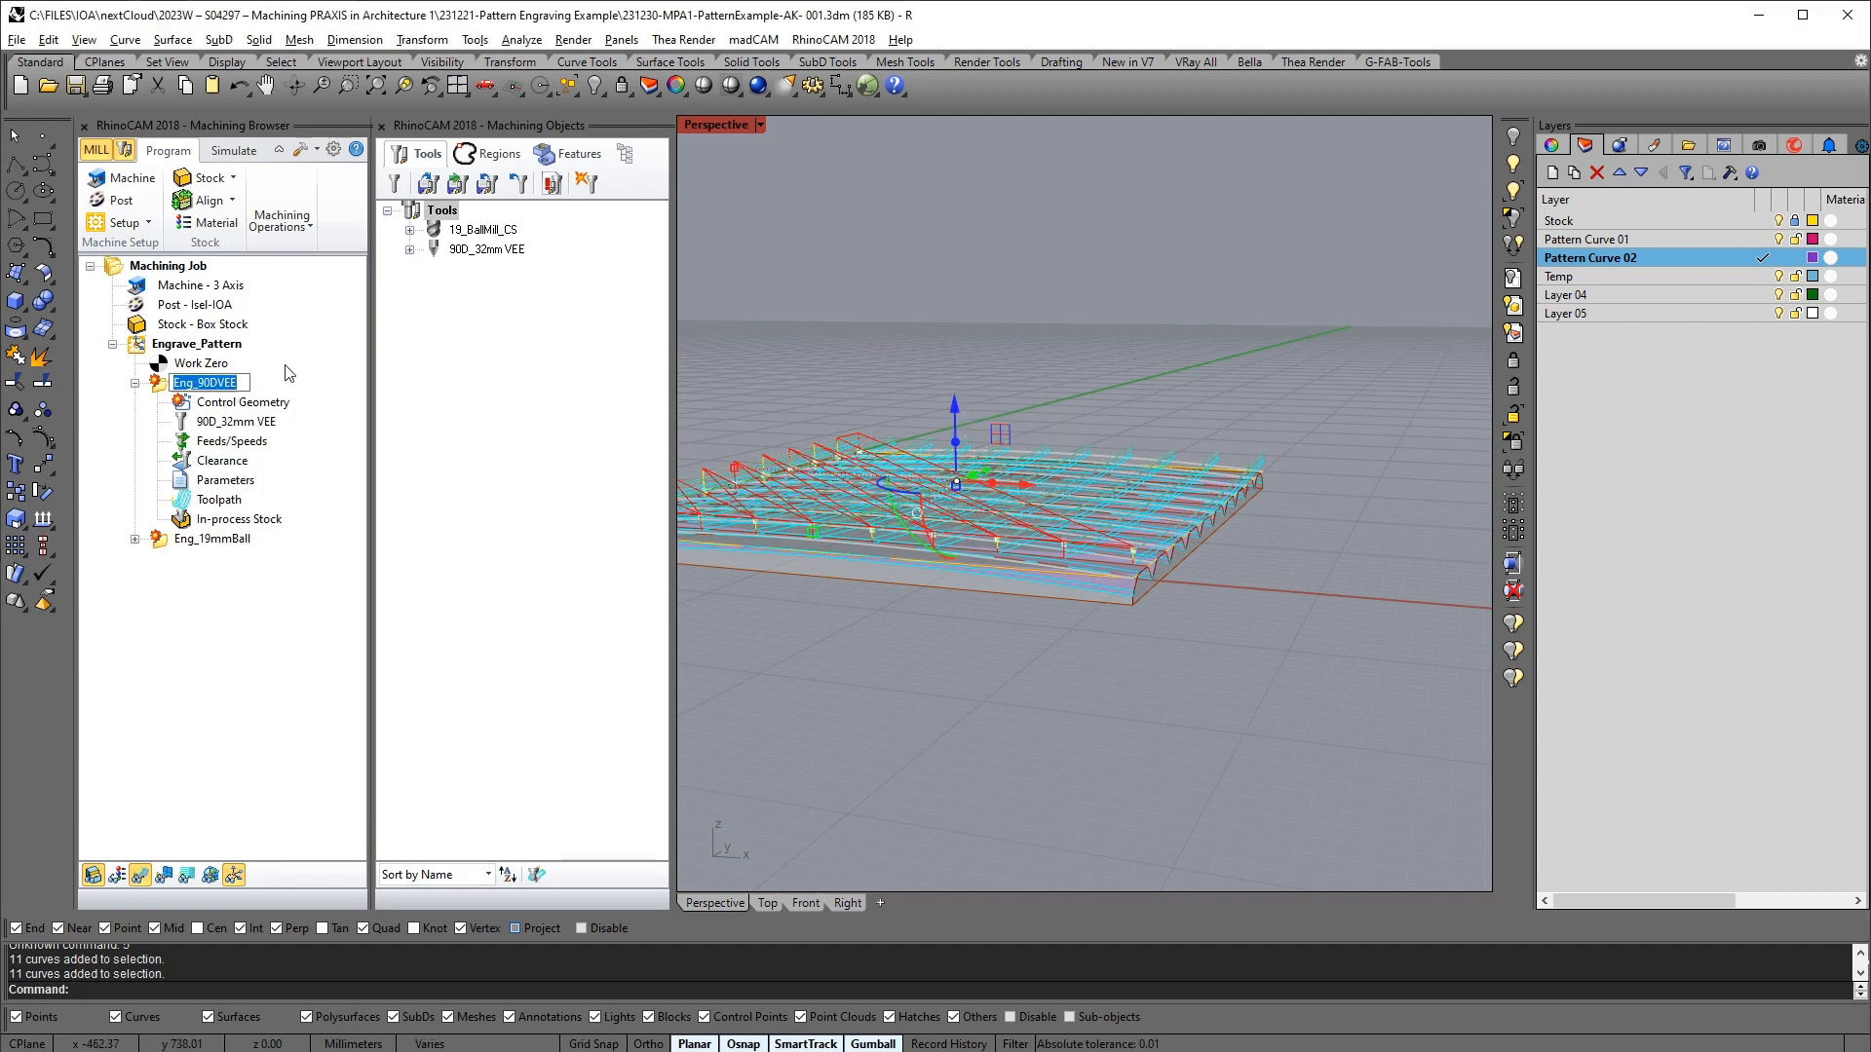
{"action": "key", "text": "Return"}
{"action": "right_click", "coordinate": [163, 388]}
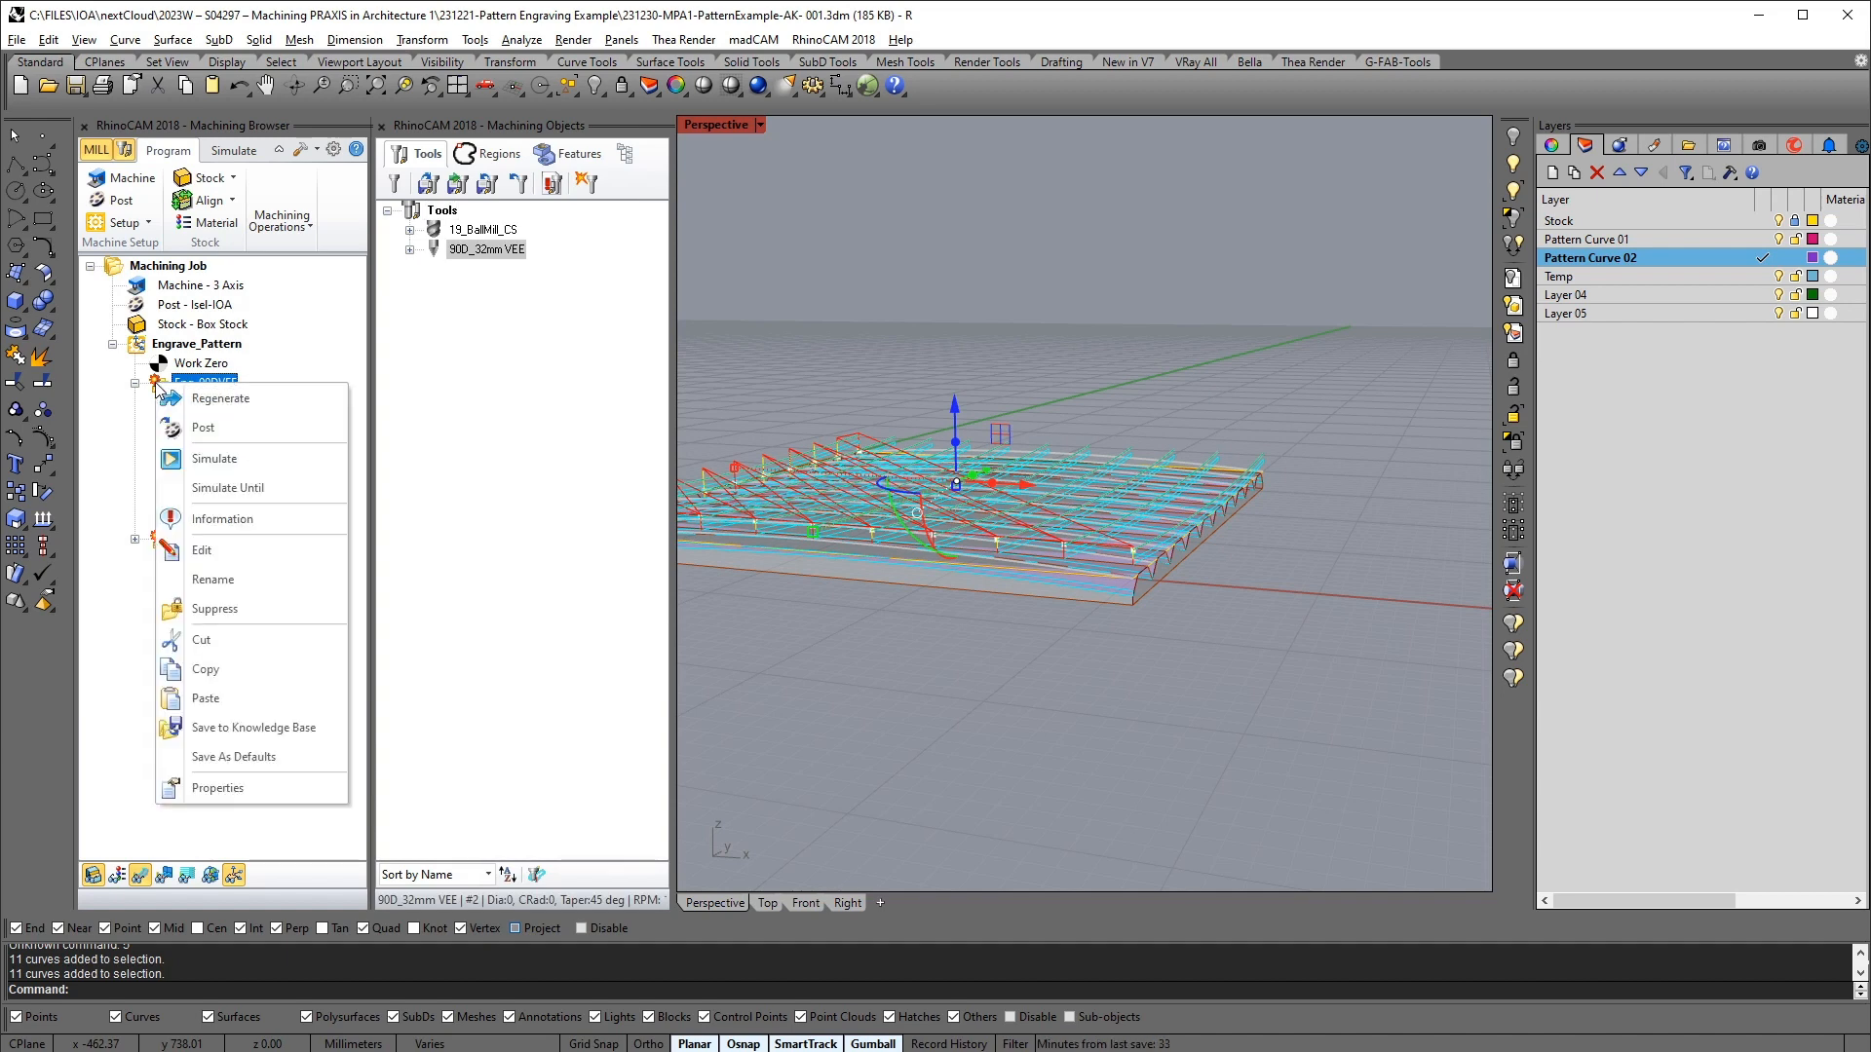
{"action": "left_click", "coordinate": [224, 397]}
Simulate the regenerated Eng_90DVEE operation and examine the shallow crossing grooves from above and close up
{"action": "left_click", "coordinate": [232, 156]}
{"action": "left_click", "coordinate": [238, 216]}
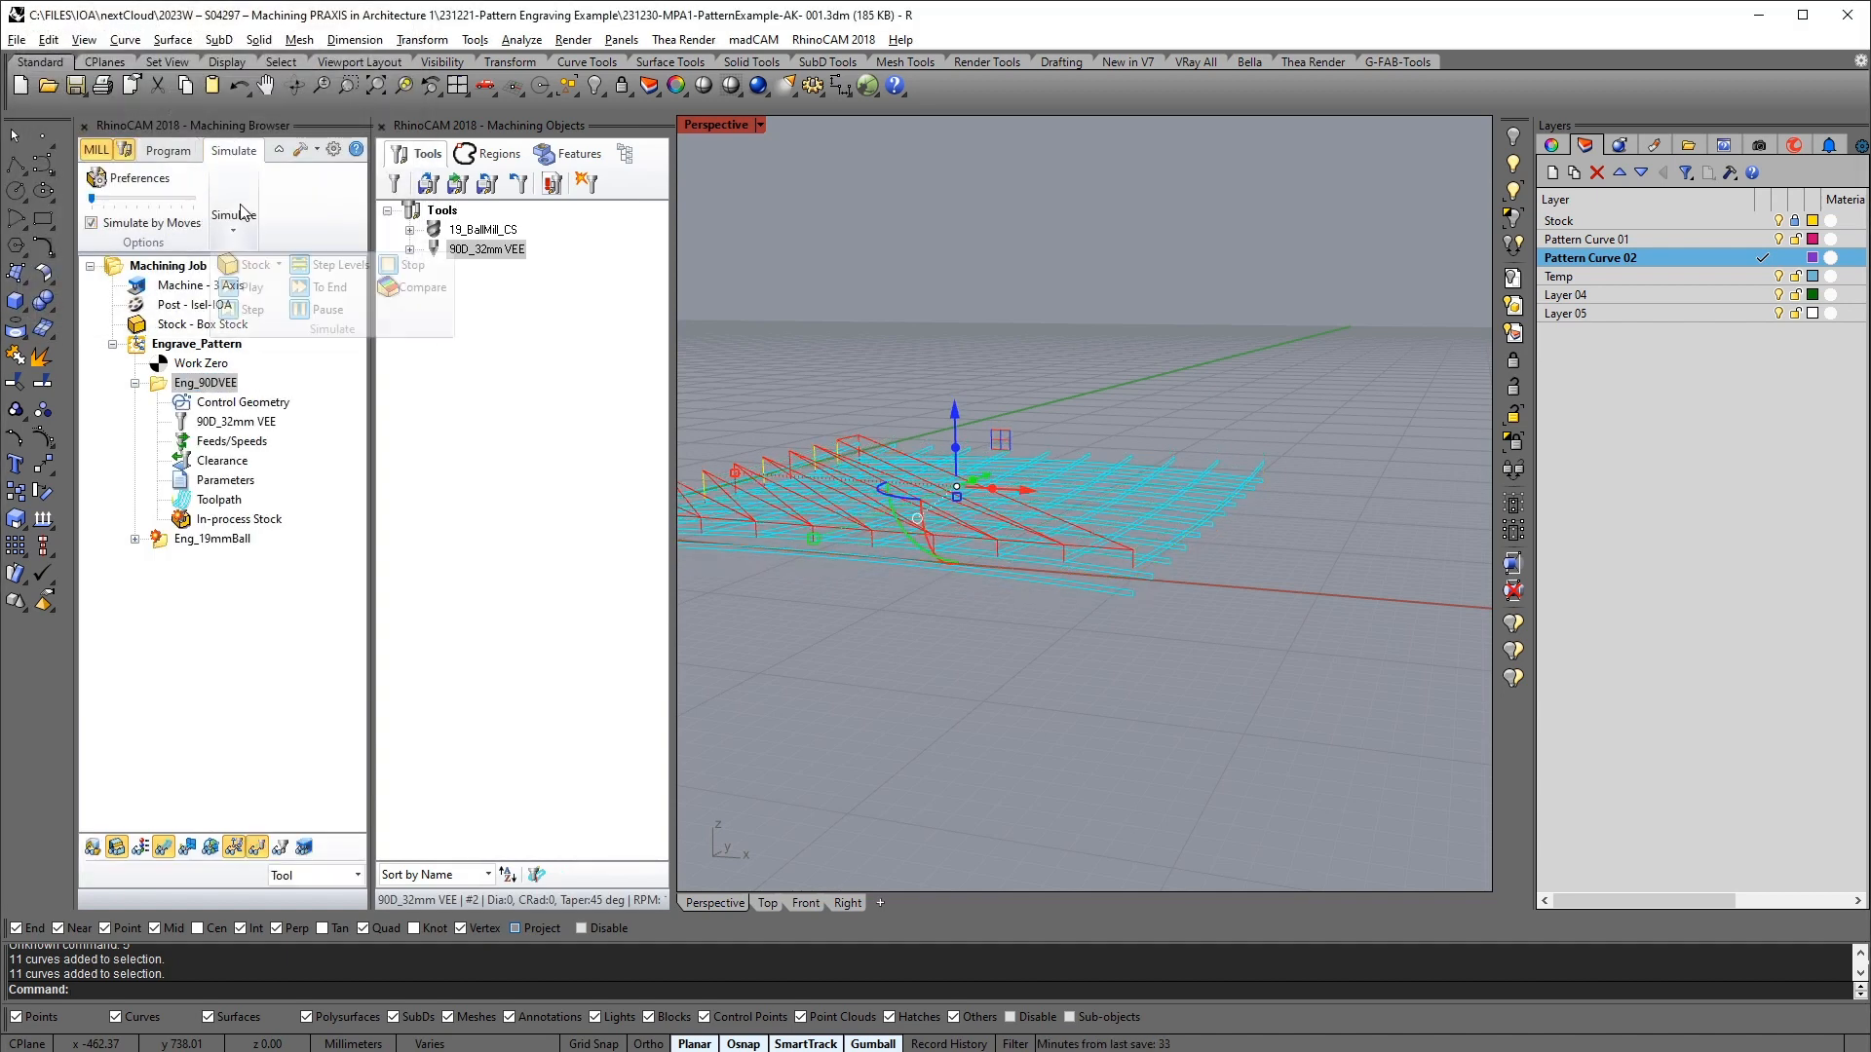
{"action": "left_click", "coordinate": [244, 288]}
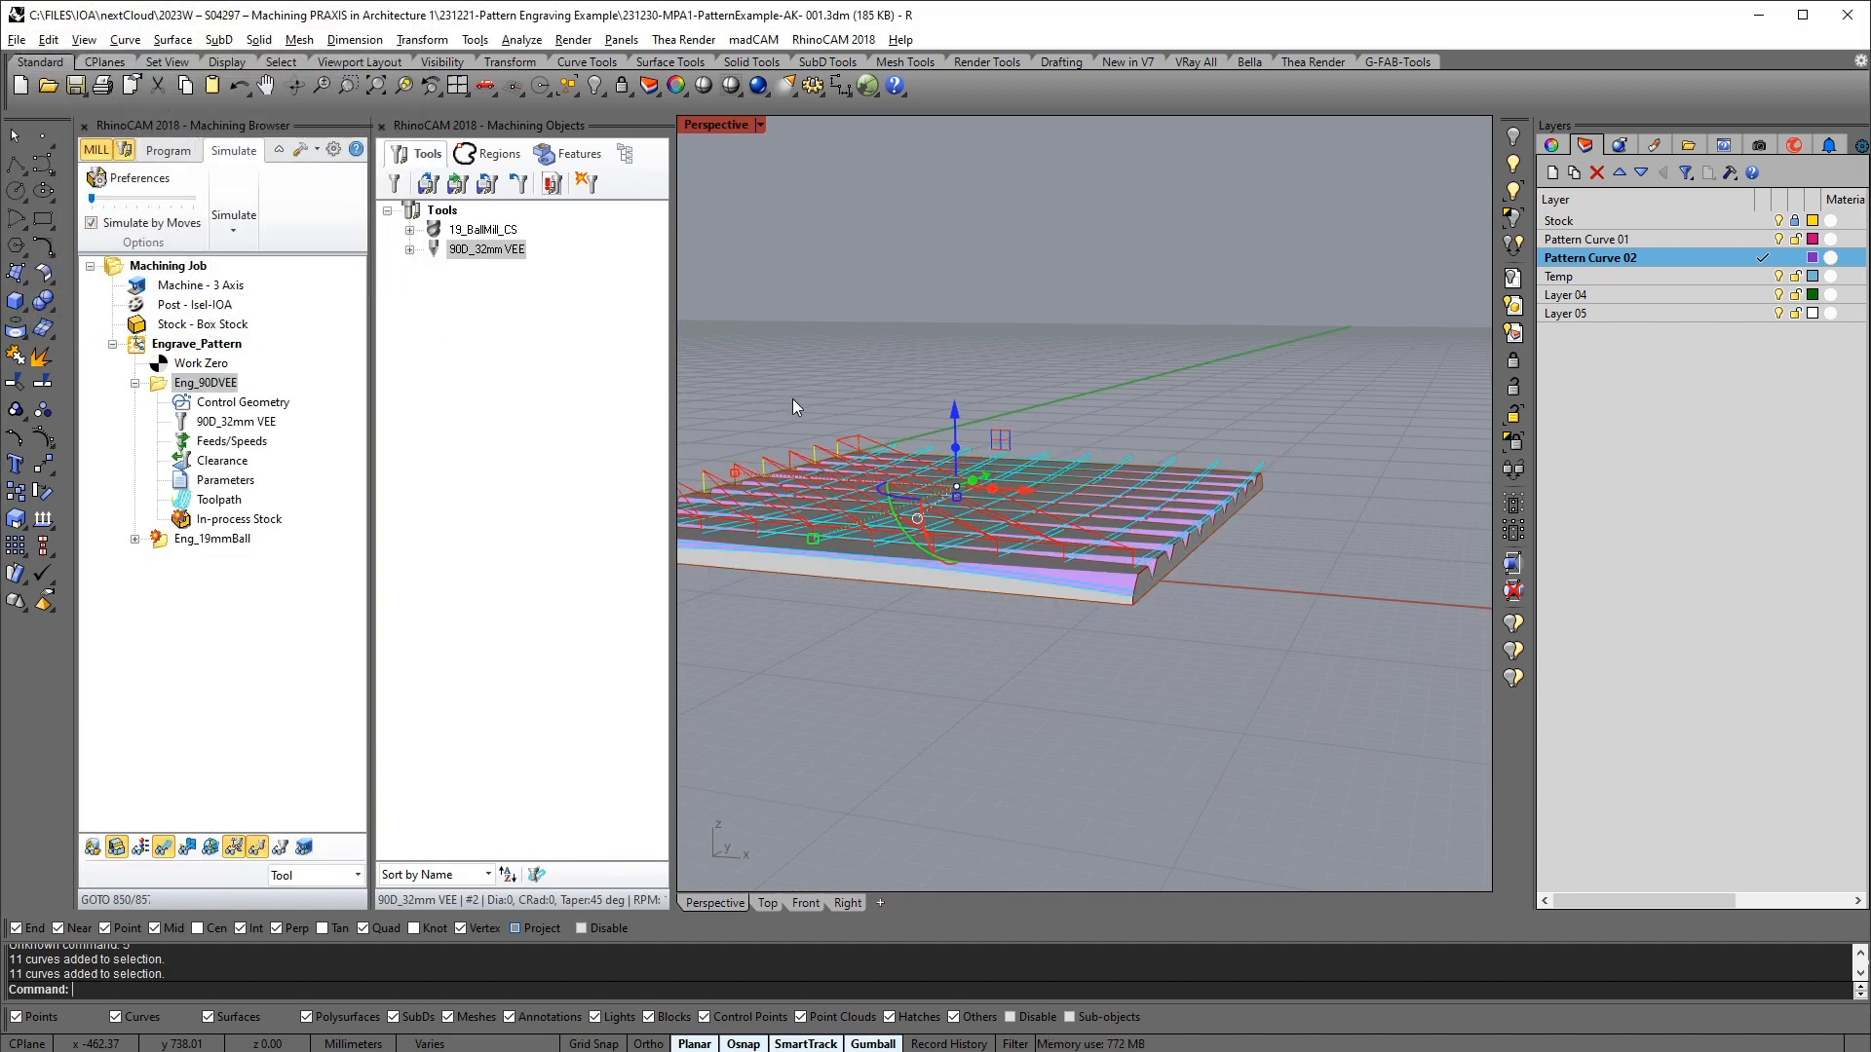
{"action": "right_click_drag", "start_coordinate": [1294, 524], "coordinate": [1126, 742]}
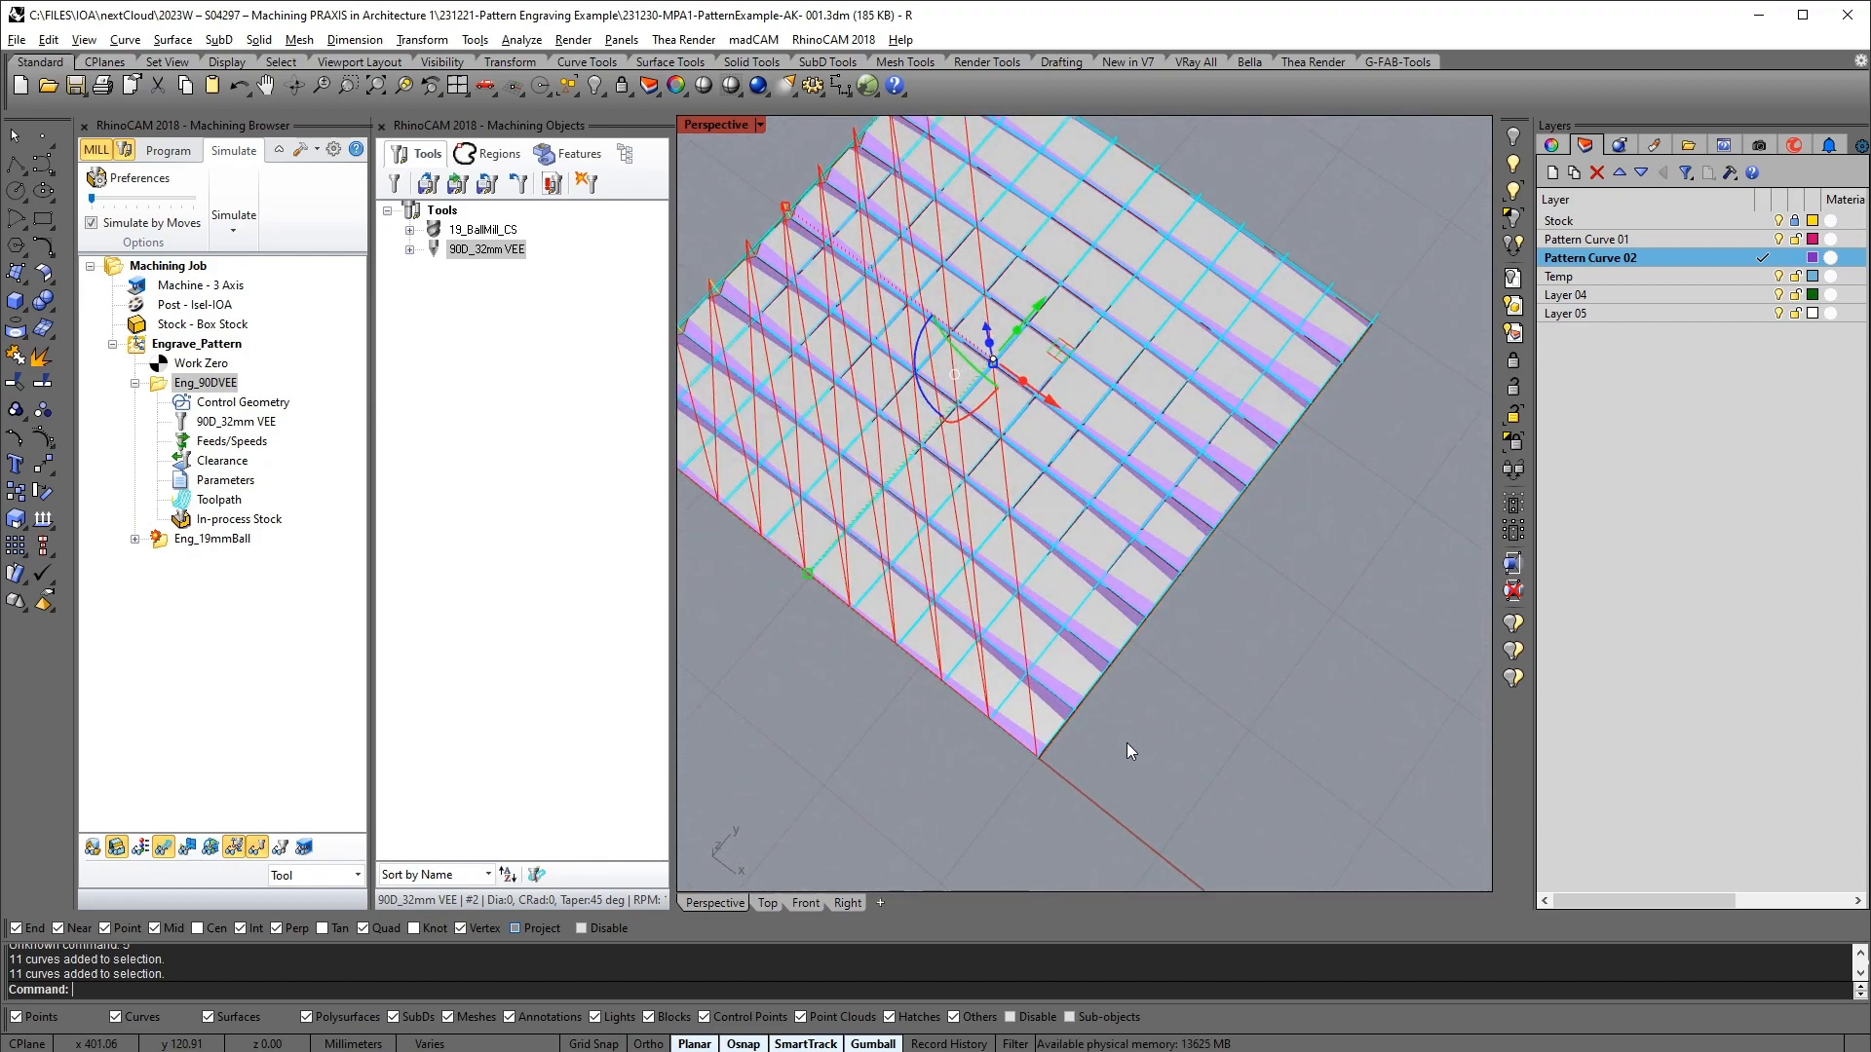
{"action": "scroll", "coordinate": [1102, 597], "scroll_direction": "up", "scroll_amount": 5}
{"action": "right_click_drag", "start_coordinate": [1102, 596], "coordinate": [1320, 317]}
{"action": "scroll", "coordinate": [1189, 492], "scroll_direction": "down", "scroll_amount": 5}
{"action": "left_click", "coordinate": [203, 670]}
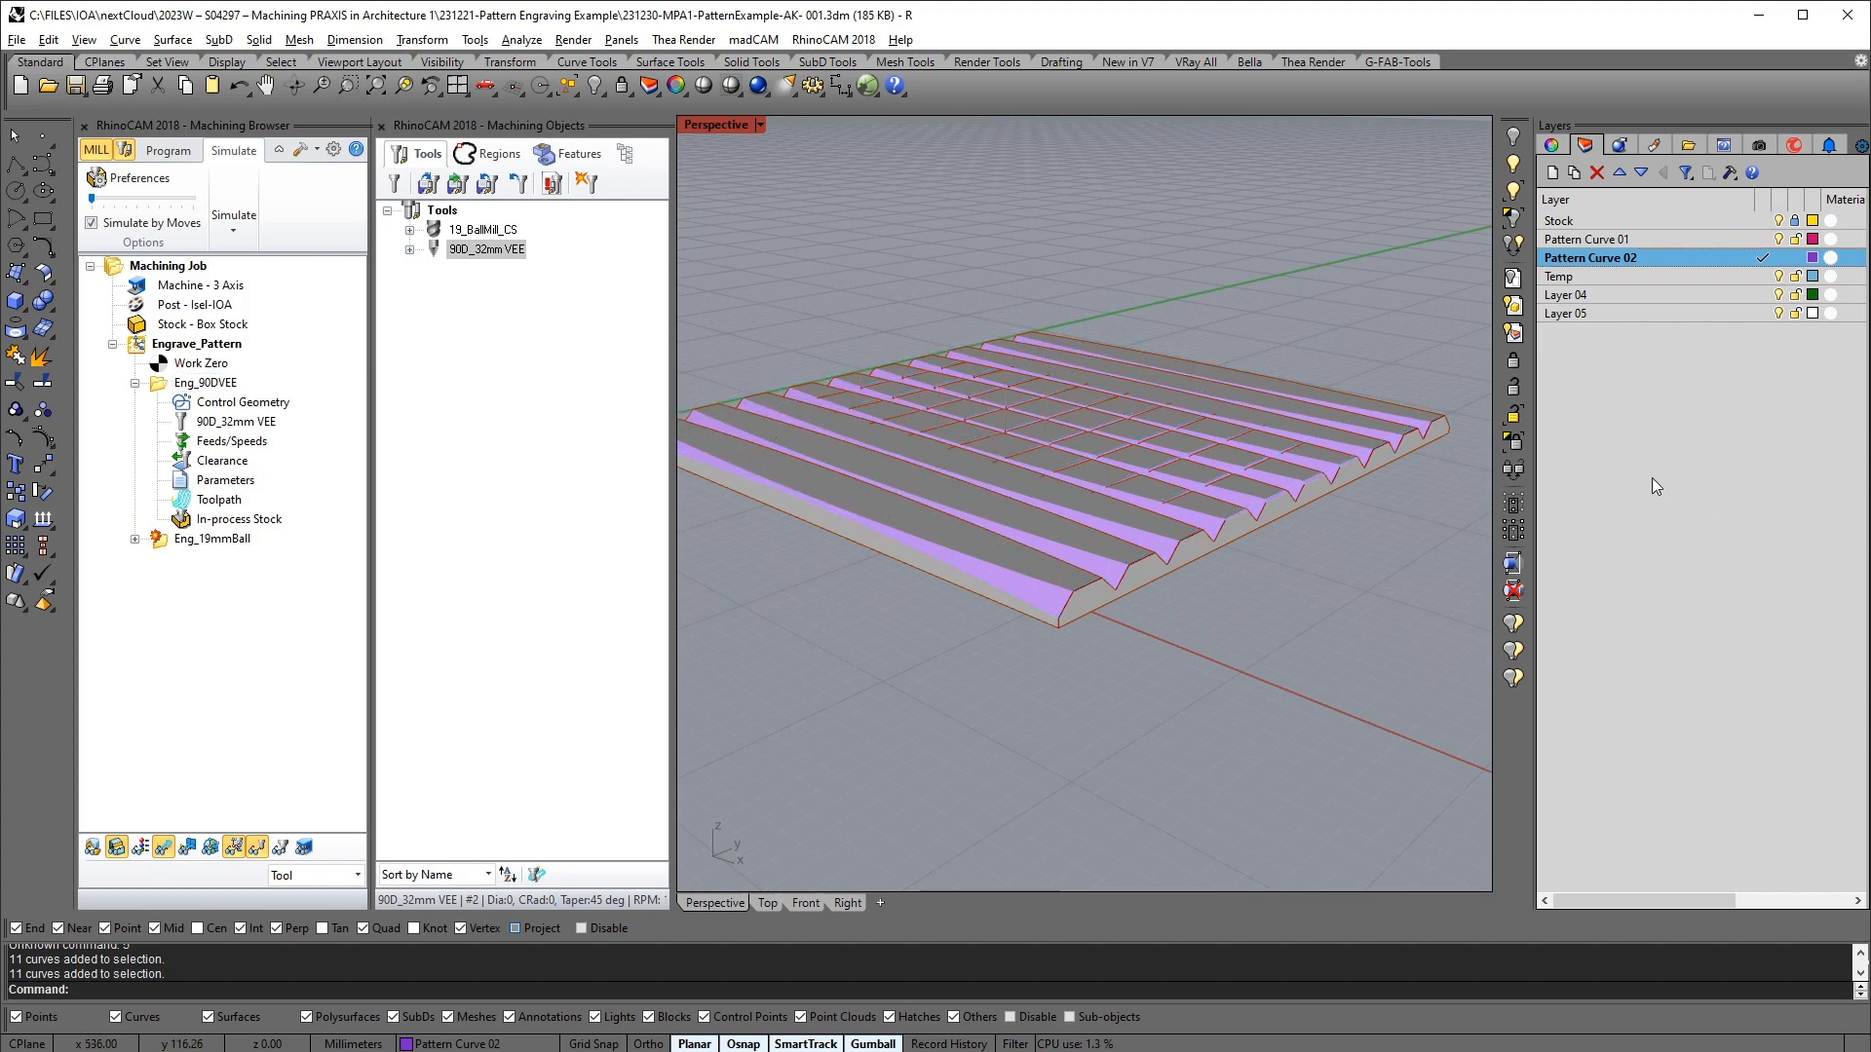
Return to programming mode, select the Pattern Curve 02 group and move it vertically by -5 mm
{"action": "left_click", "coordinate": [185, 152]}
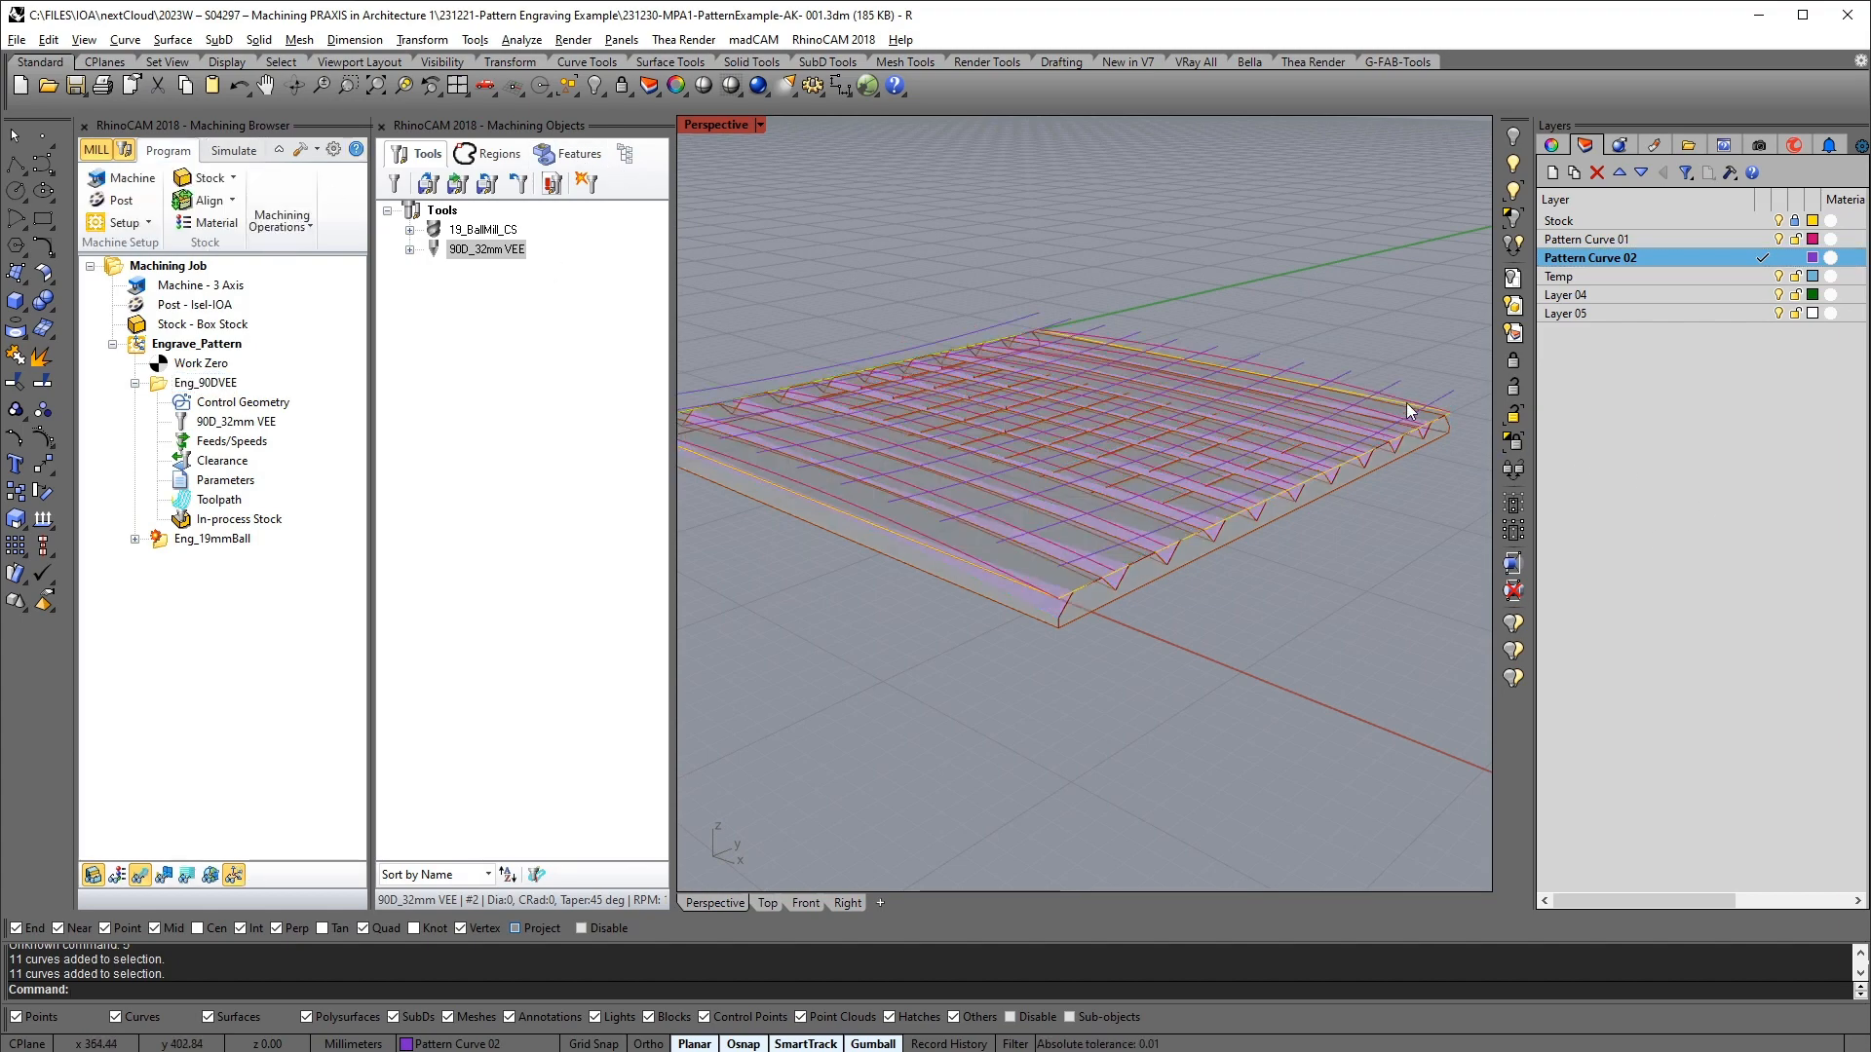
{"action": "left_click", "coordinate": [1382, 385]}
{"action": "scroll", "coordinate": [1120, 481], "scroll_direction": "up", "scroll_amount": 5}
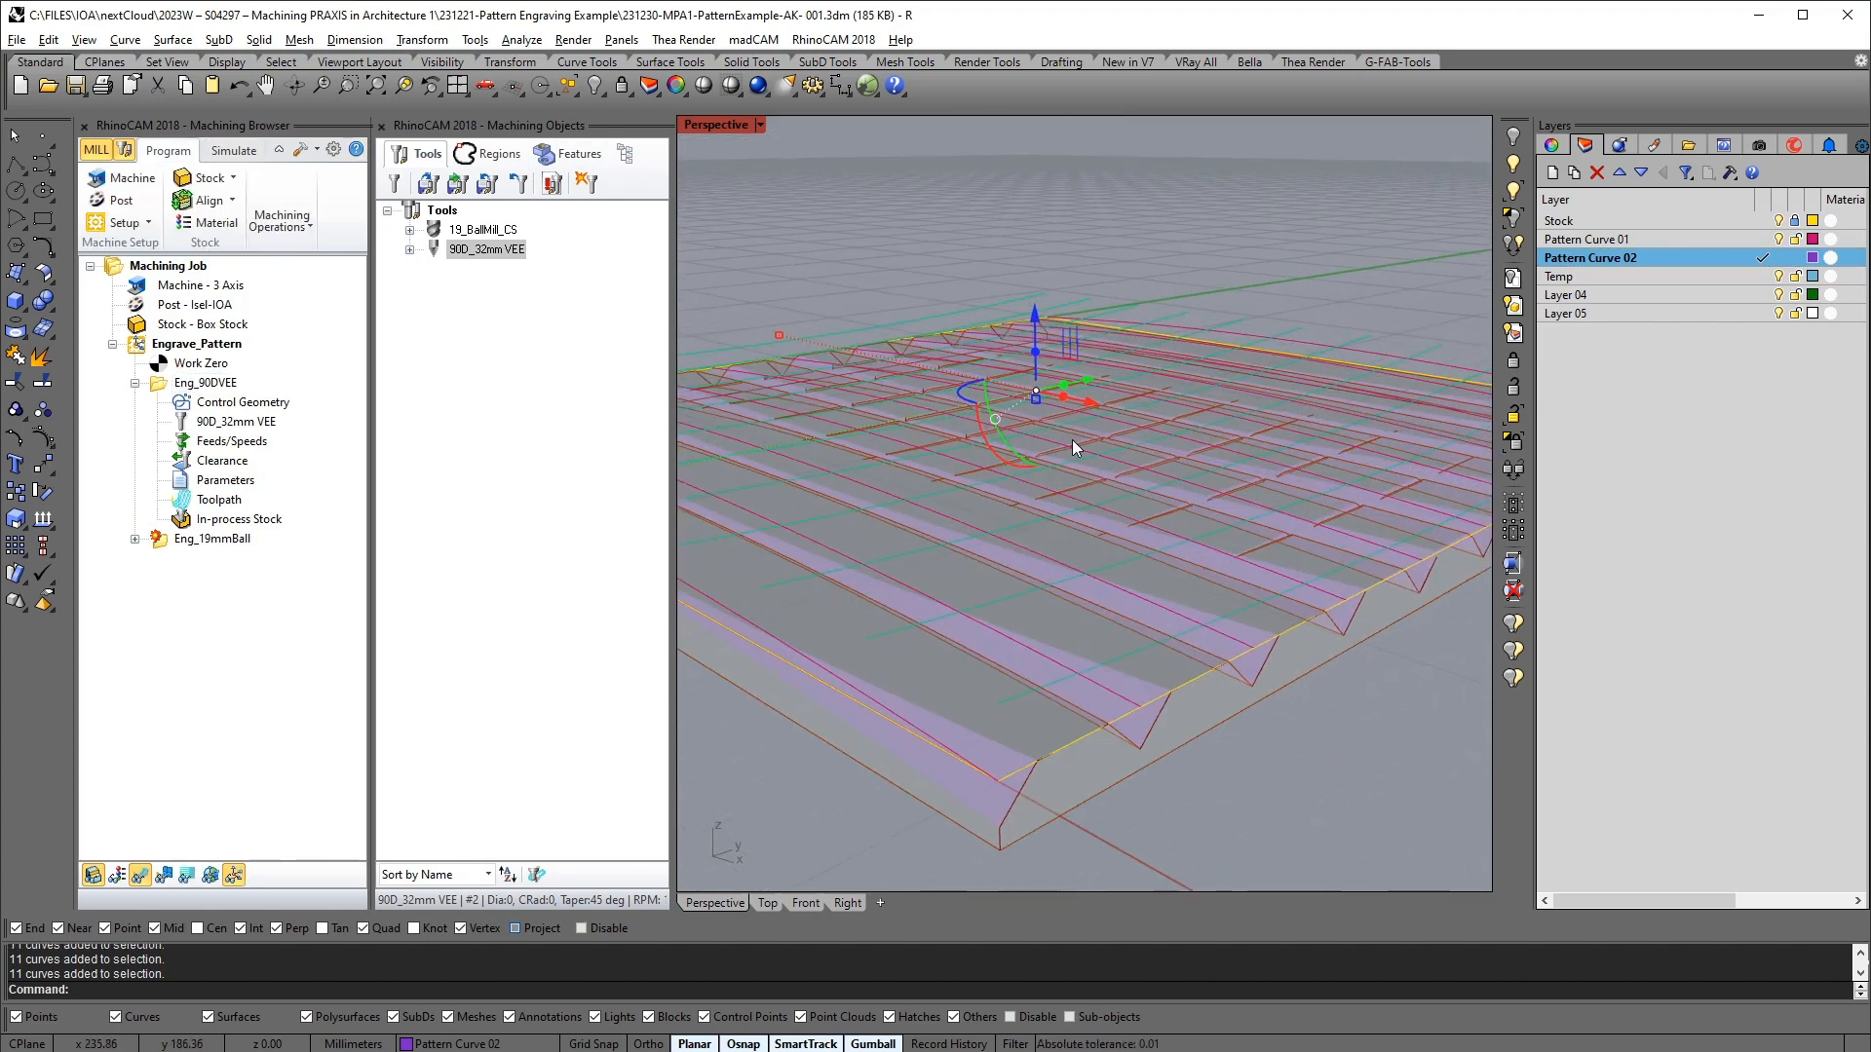
{"action": "scroll", "coordinate": [1033, 390], "scroll_direction": "up", "scroll_amount": 3}
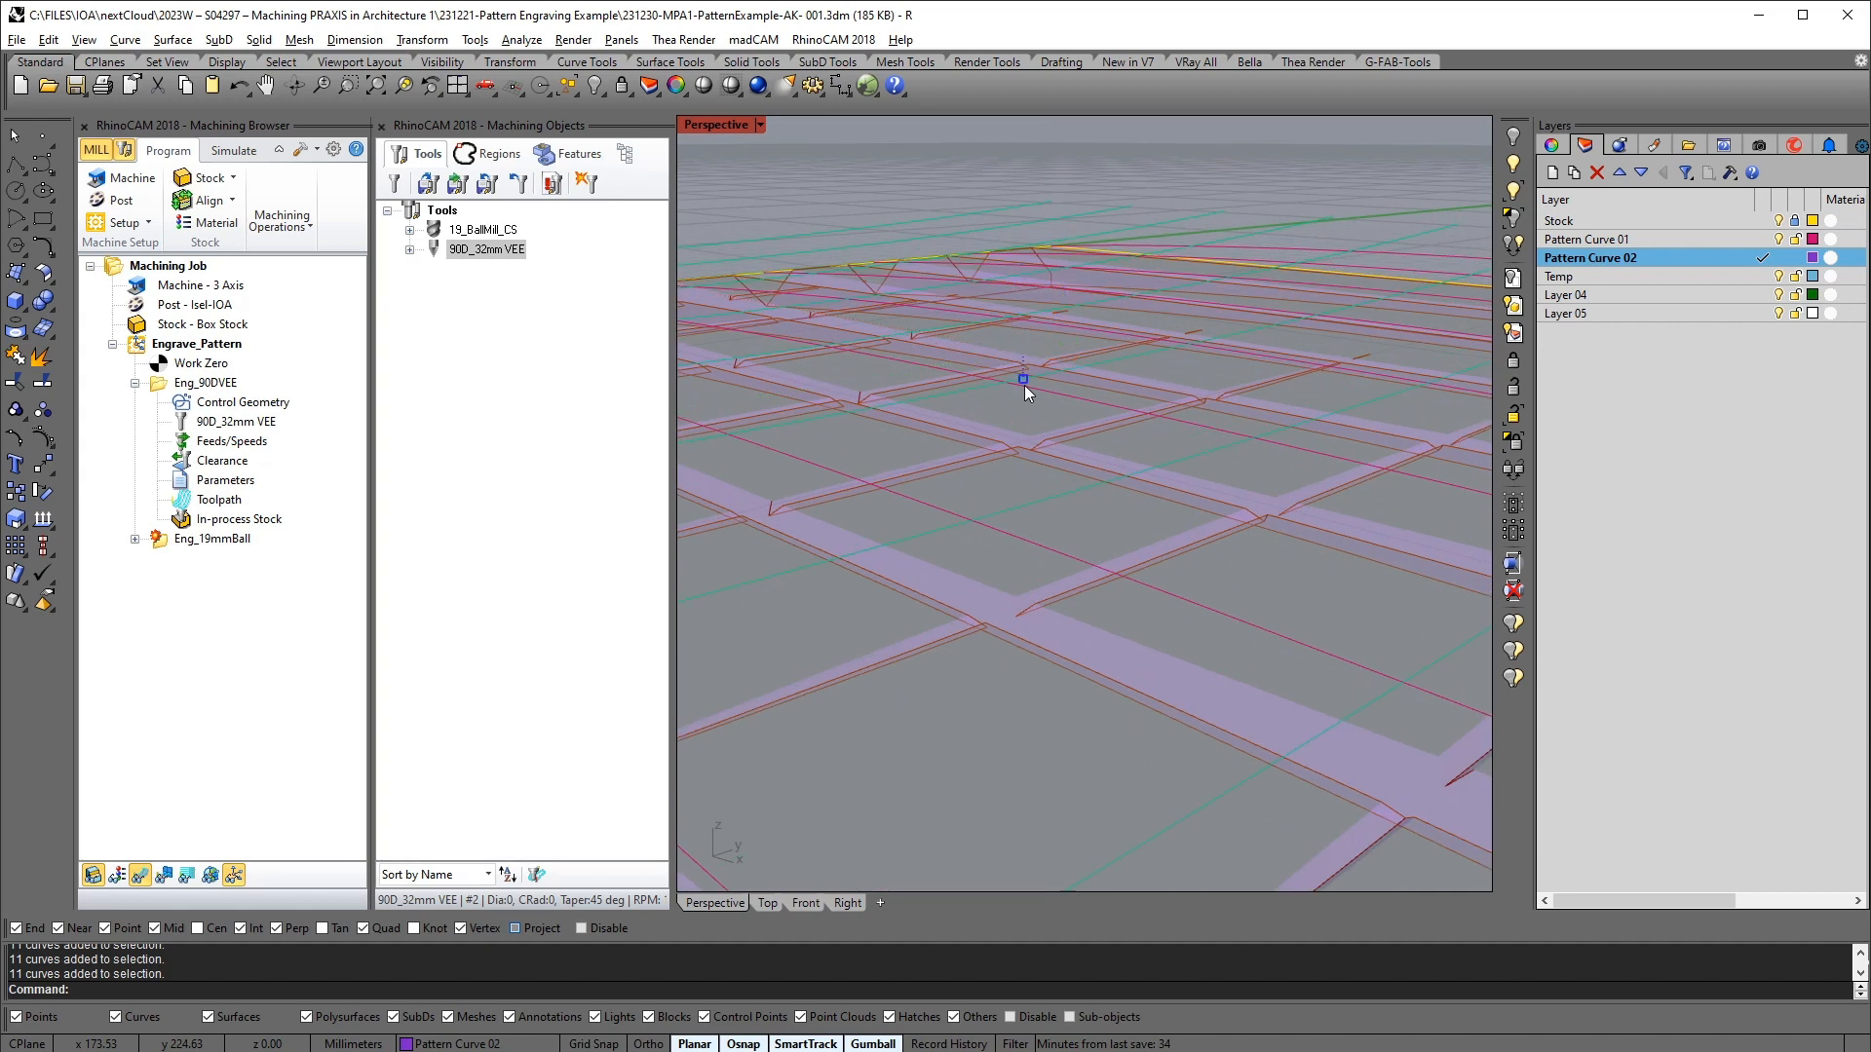
{"action": "left_click_drag", "start_coordinate": [1025, 384], "coordinate": [1040, 382]}
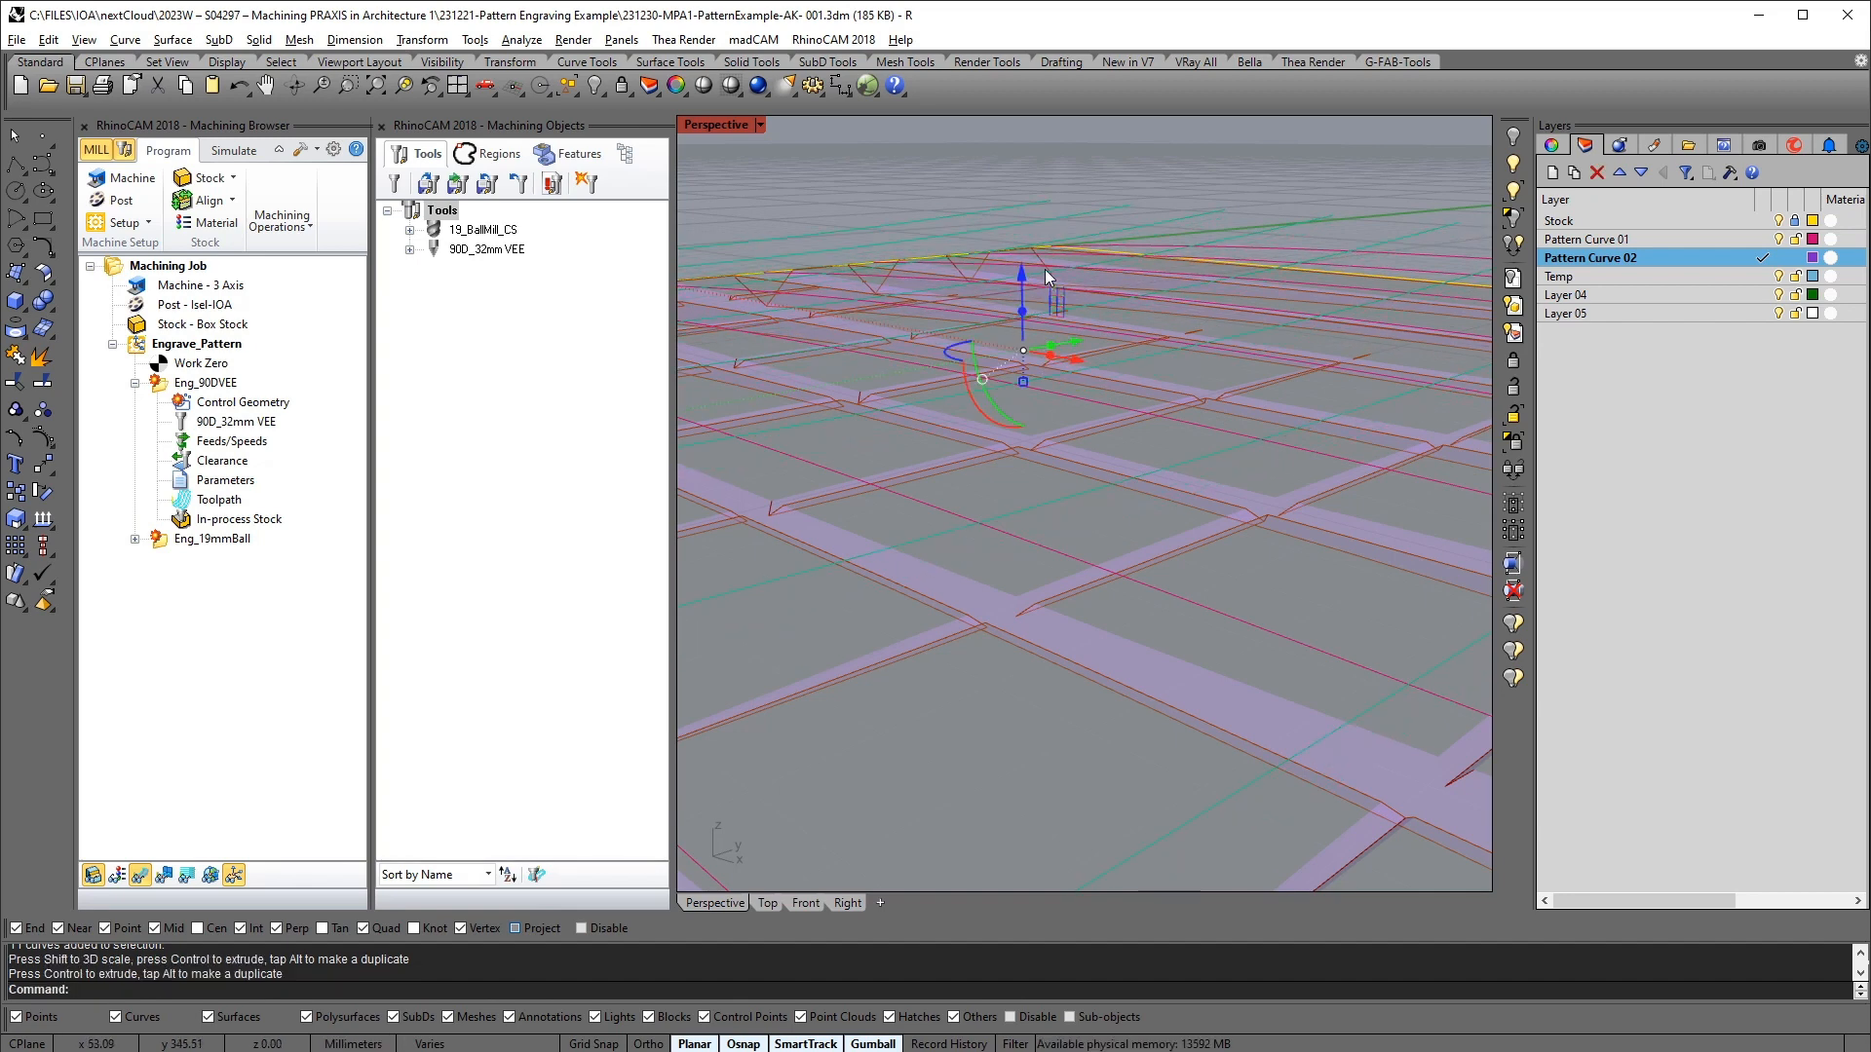
{"action": "left_click", "coordinate": [1018, 277]}
{"action": "type", "text": "-5"}
{"action": "key", "text": "Return"}
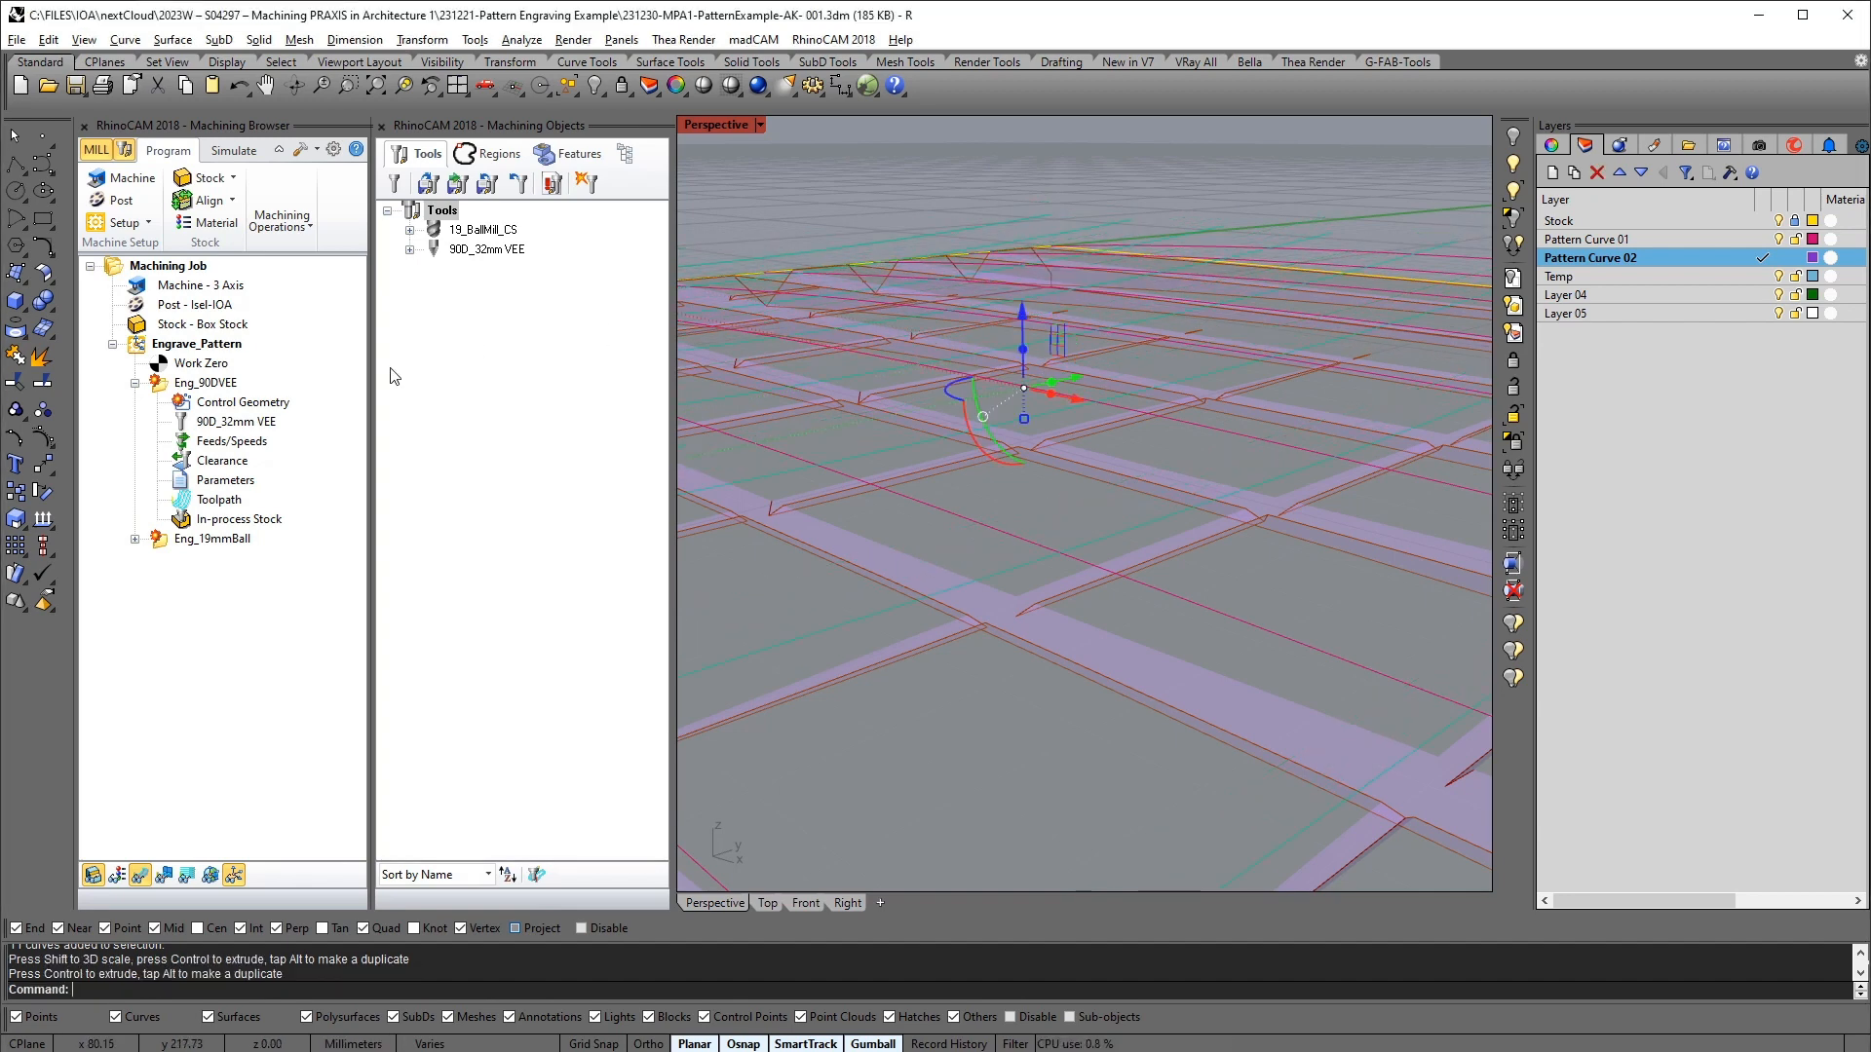
Regenerate the Eng_90DVEE toolpath after the -5 mm shift and simulate the cut on the stock
{"action": "right_click", "coordinate": [164, 385]}
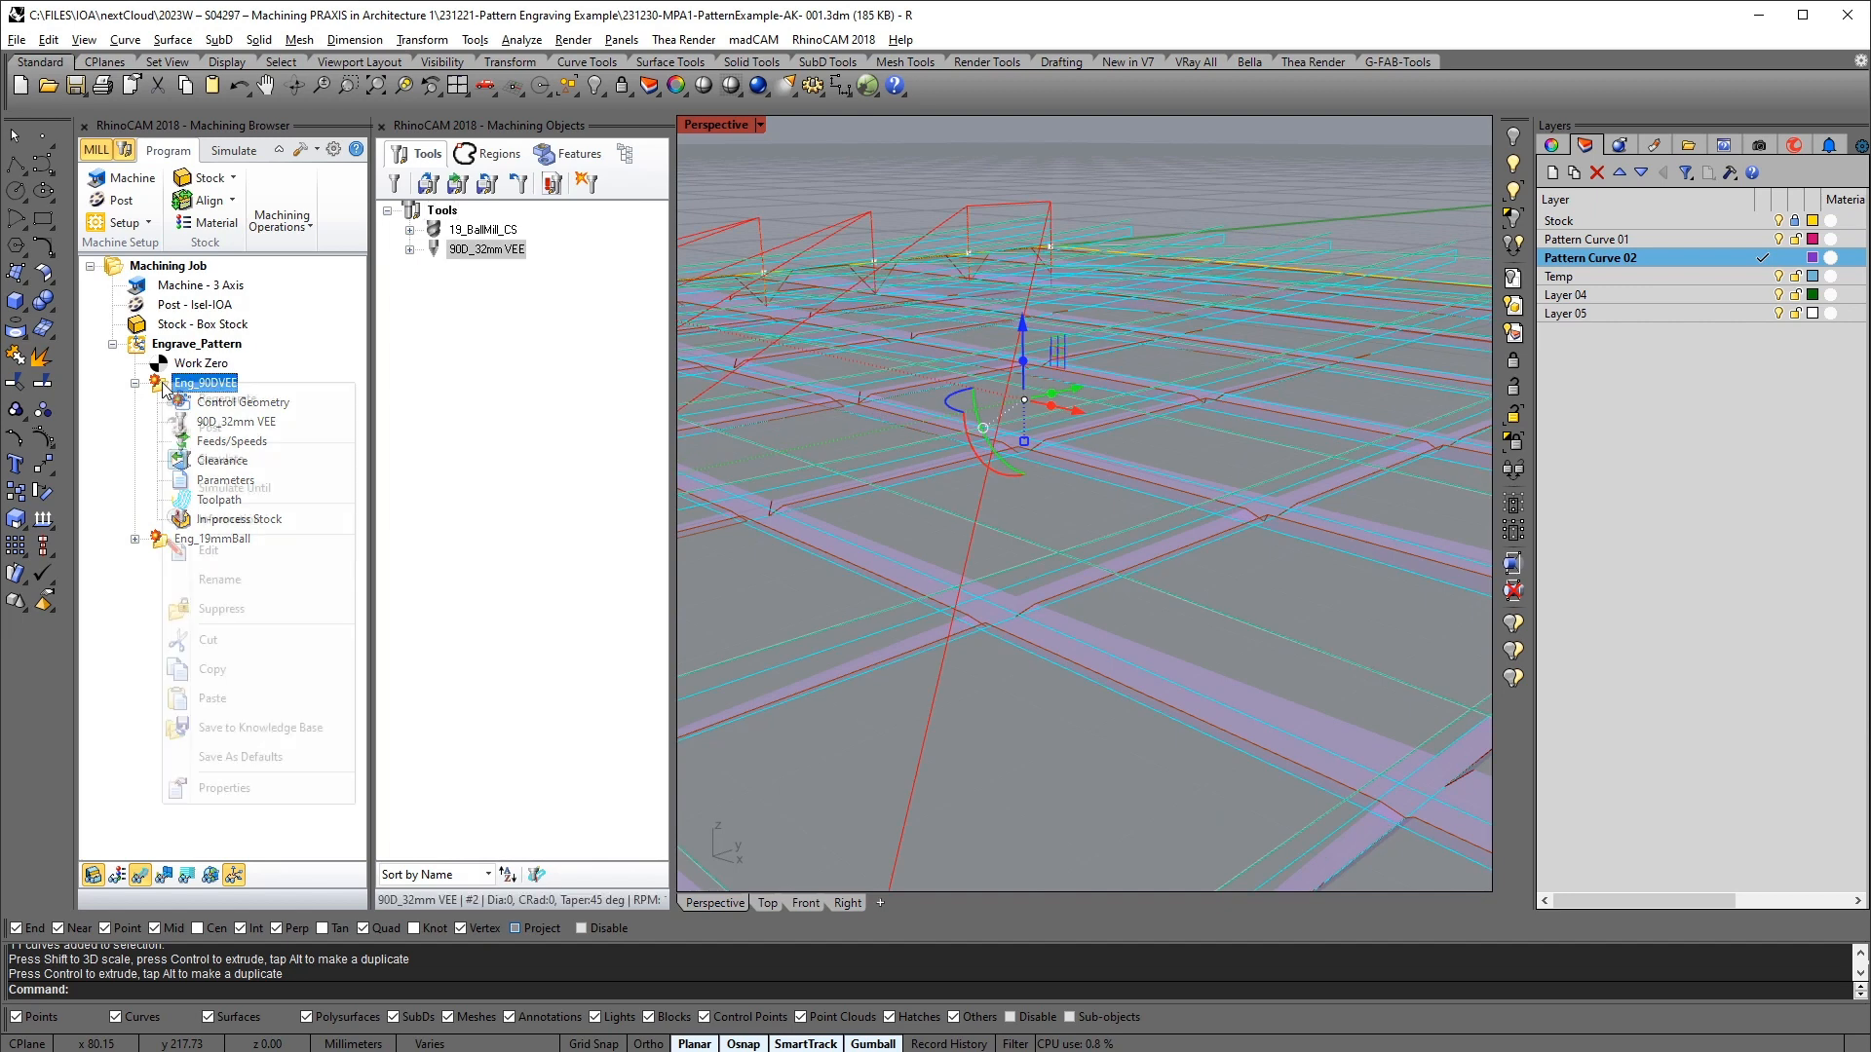
{"action": "left_click", "coordinate": [210, 398]}
{"action": "left_click", "coordinate": [233, 151]}
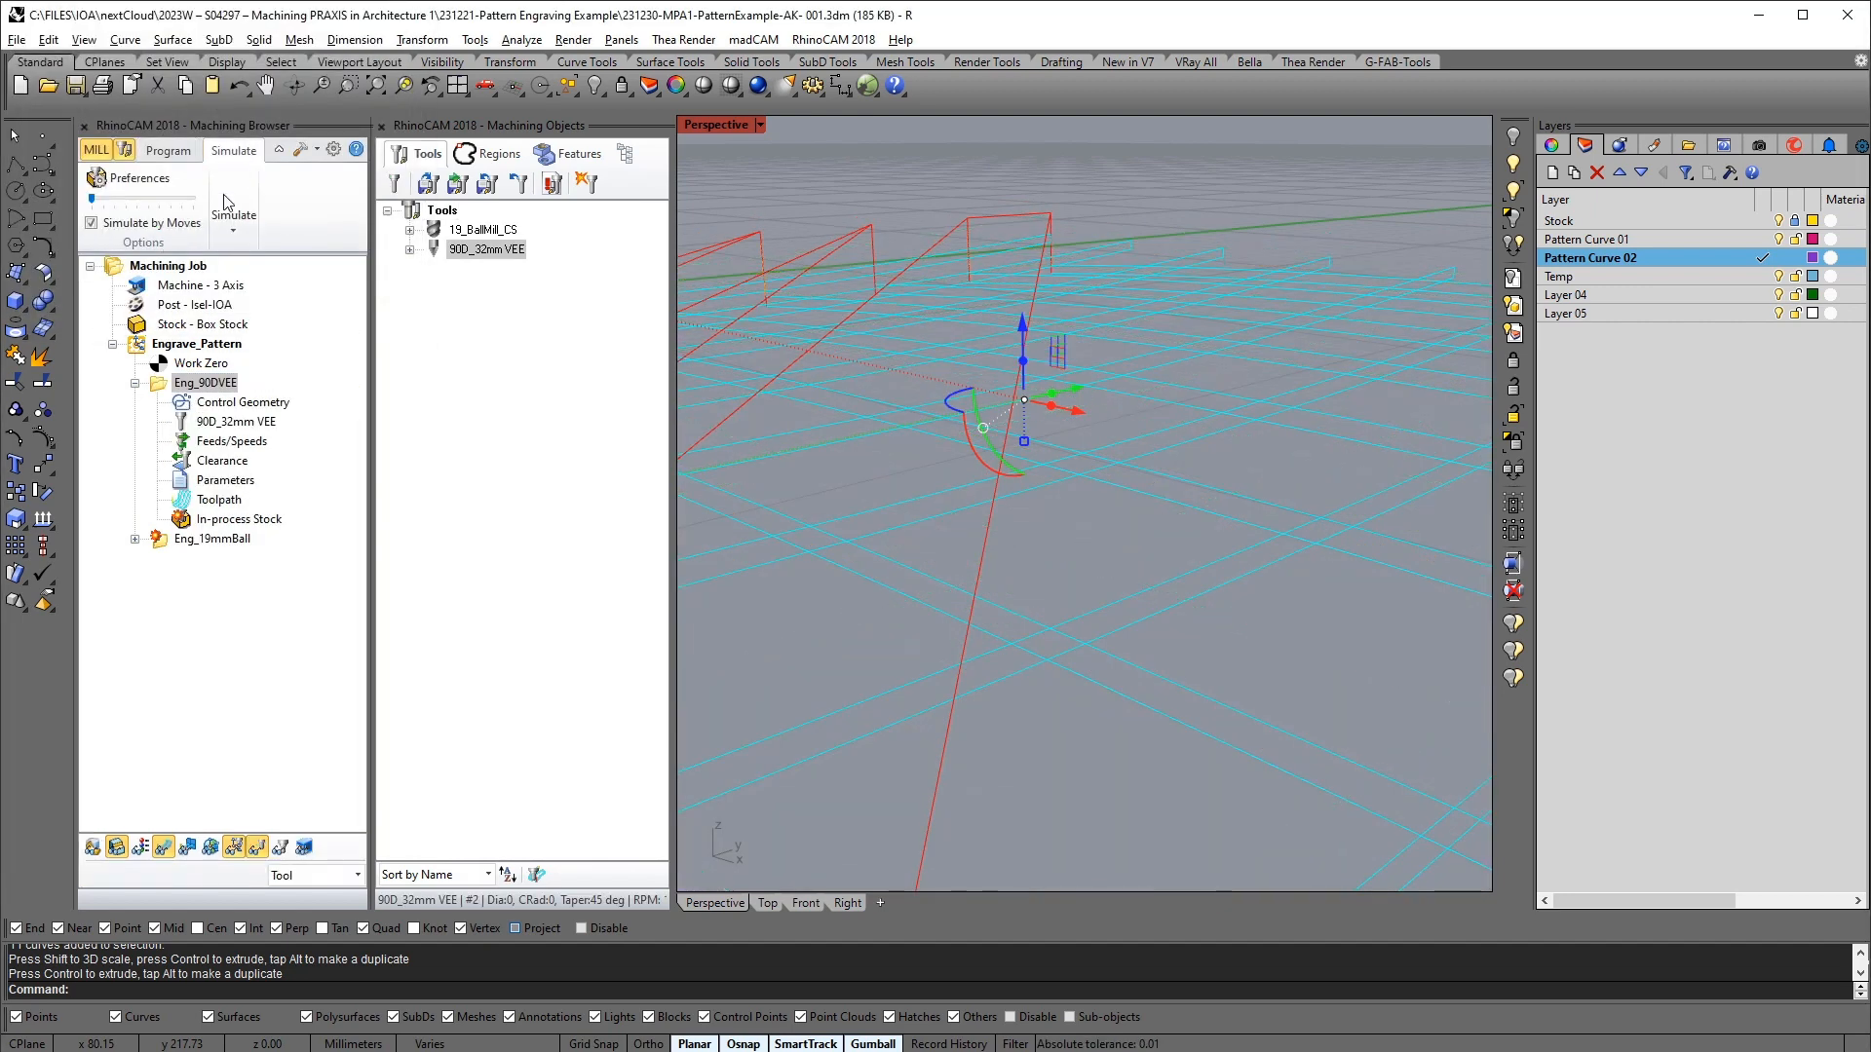
{"action": "left_click", "coordinate": [234, 222]}
{"action": "left_click", "coordinate": [253, 278]}
{"action": "scroll", "coordinate": [1091, 524], "scroll_direction": "down", "scroll_amount": 10}
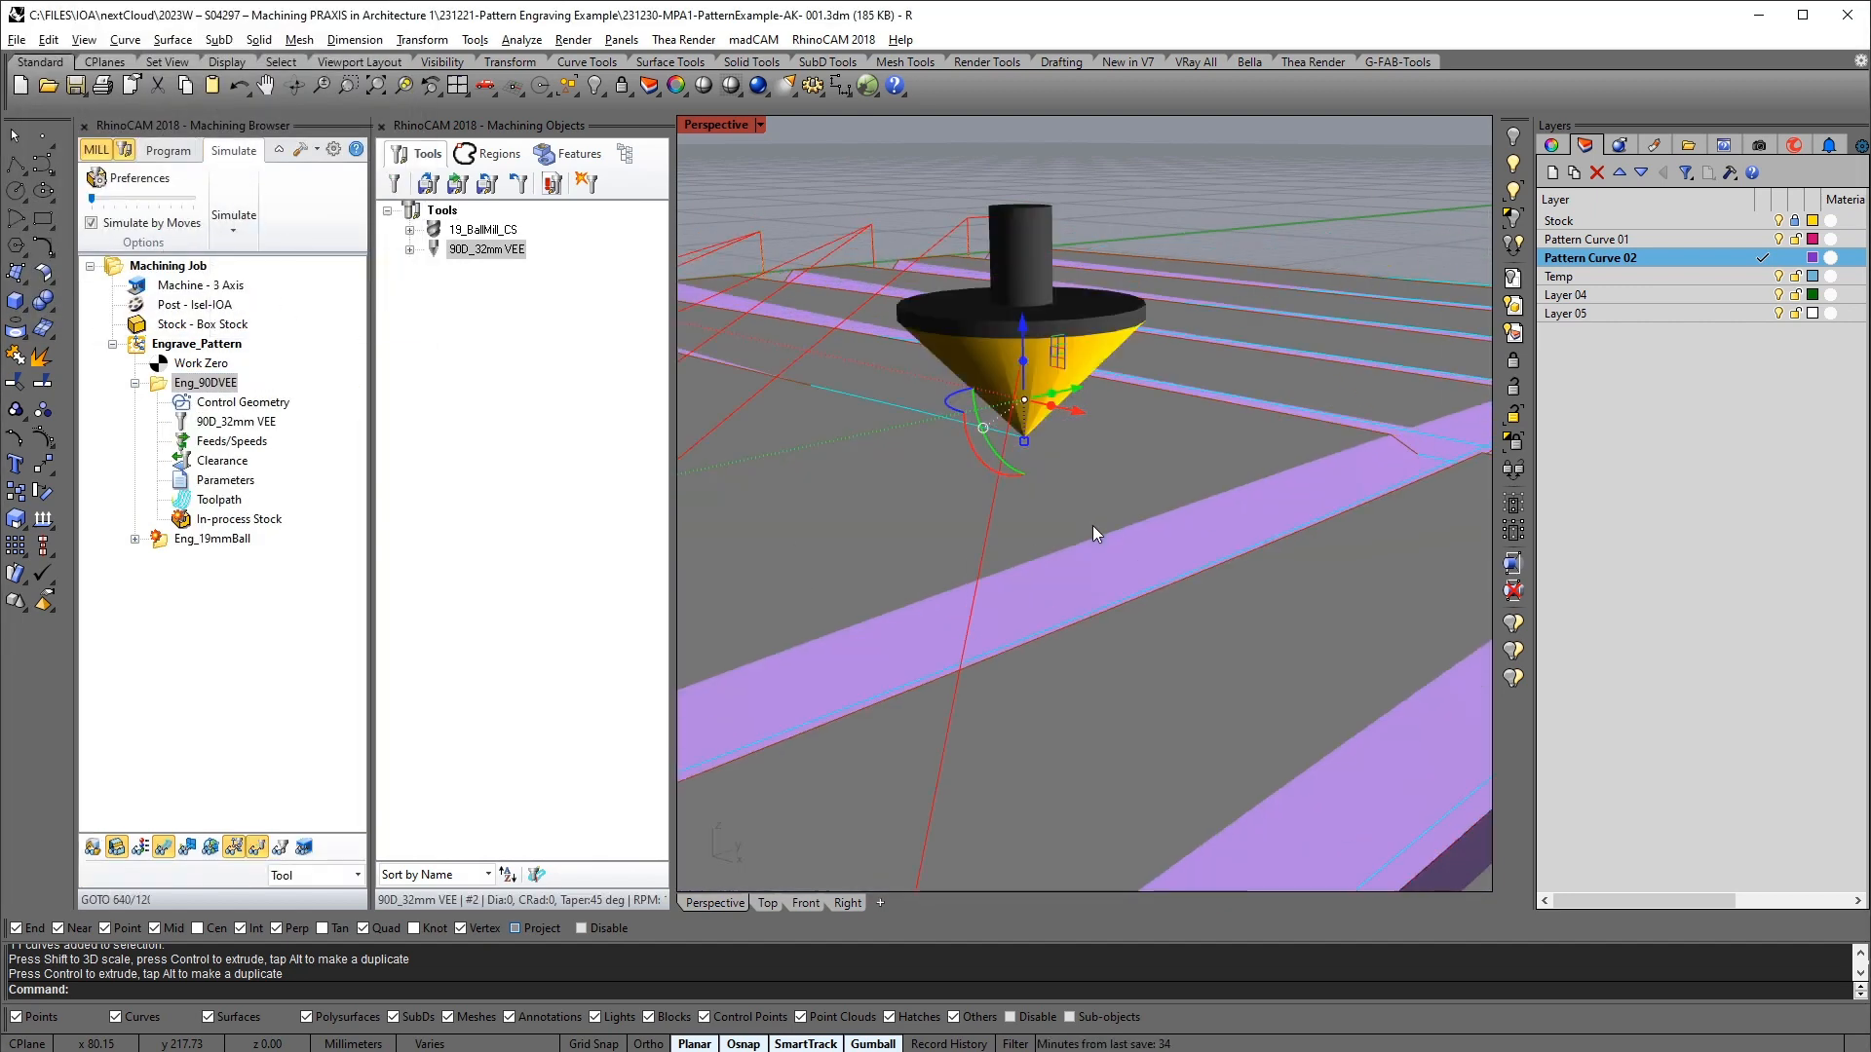
Examine the simulated grid of crossing vee grooves from several sides, comparing groove depths in both directions
{"action": "right_click_drag", "start_coordinate": [1279, 448], "coordinate": [1062, 555]}
{"action": "scroll", "coordinate": [1324, 502], "scroll_direction": "up", "scroll_amount": 6}
{"action": "scroll", "coordinate": [1214, 493], "scroll_direction": "down", "scroll_amount": 6}
{"action": "left_click", "coordinate": [332, 628]}
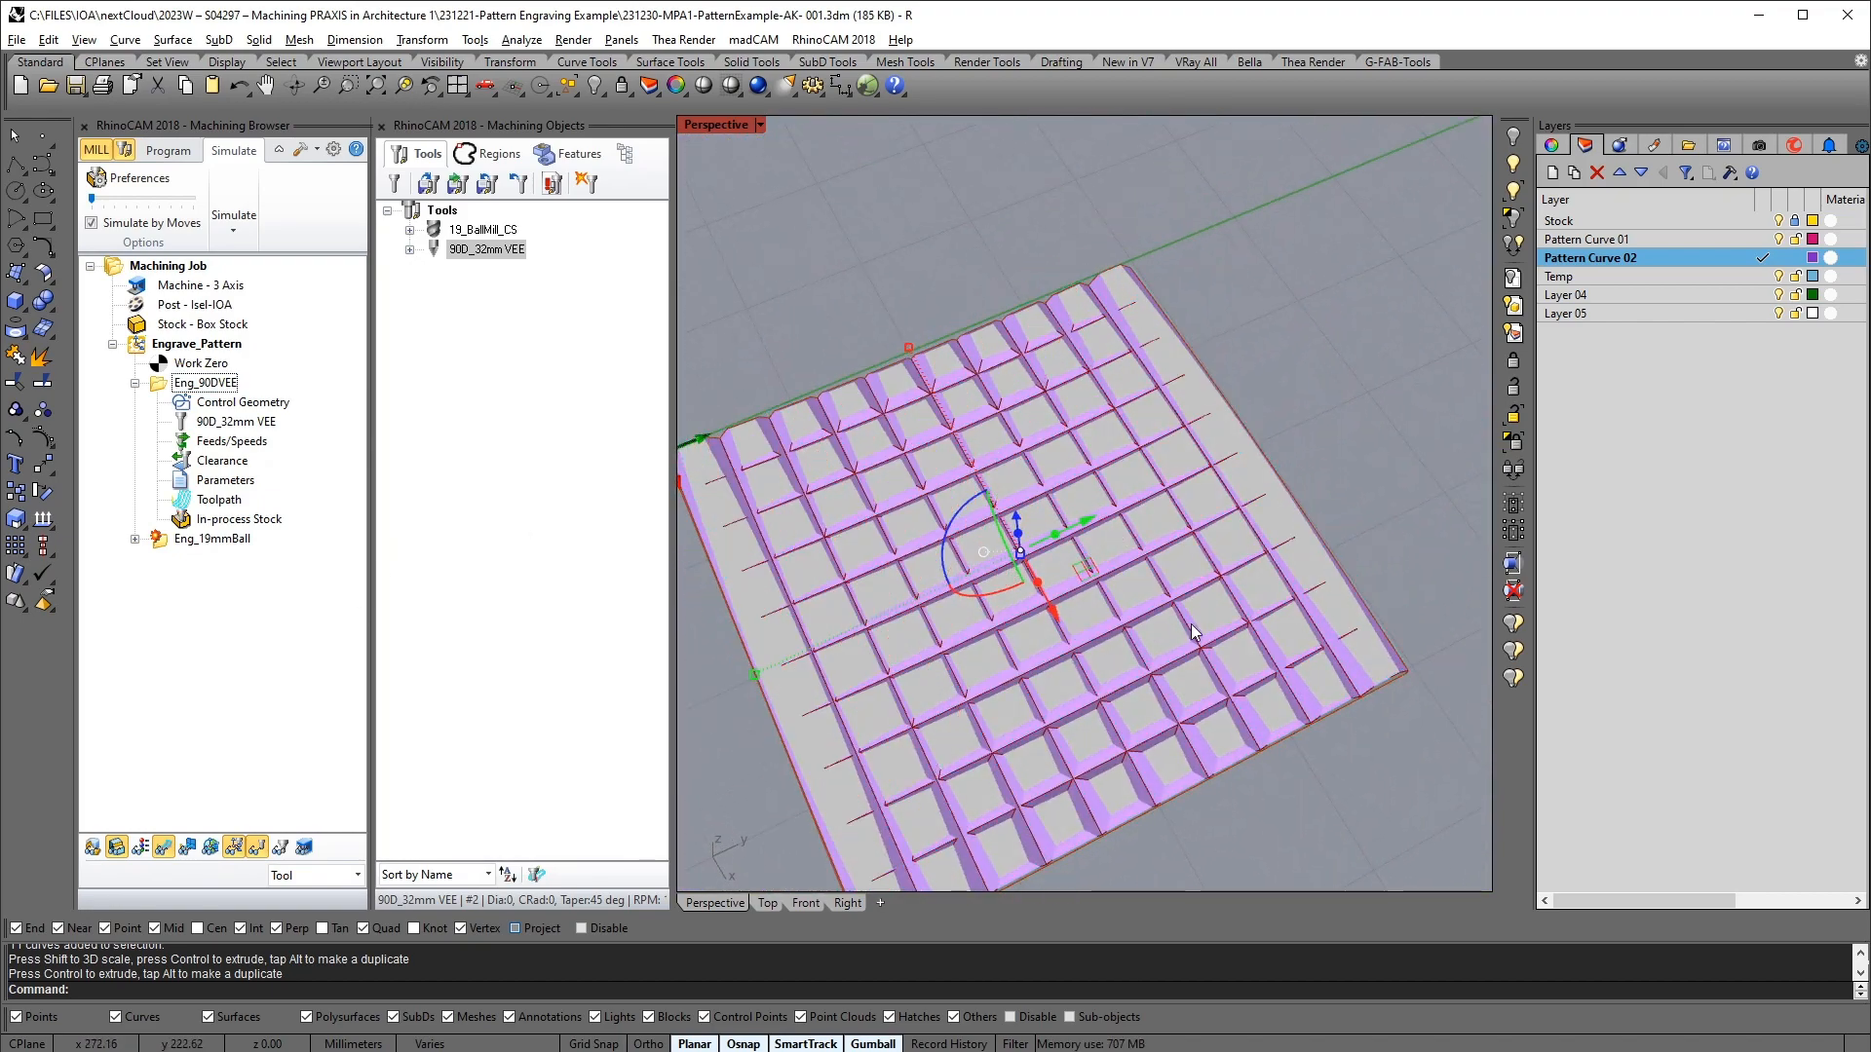
{"action": "right_click_drag", "start_coordinate": [1191, 628], "coordinate": [1150, 618]}
{"action": "left_click", "coordinate": [1412, 429]}
{"action": "right_click_drag", "start_coordinate": [1415, 435], "coordinate": [1189, 591]}
{"action": "scroll", "coordinate": [1169, 563], "scroll_direction": "up", "scroll_amount": 6}
{"action": "scroll", "coordinate": [1189, 583], "scroll_direction": "down", "scroll_amount": 6}
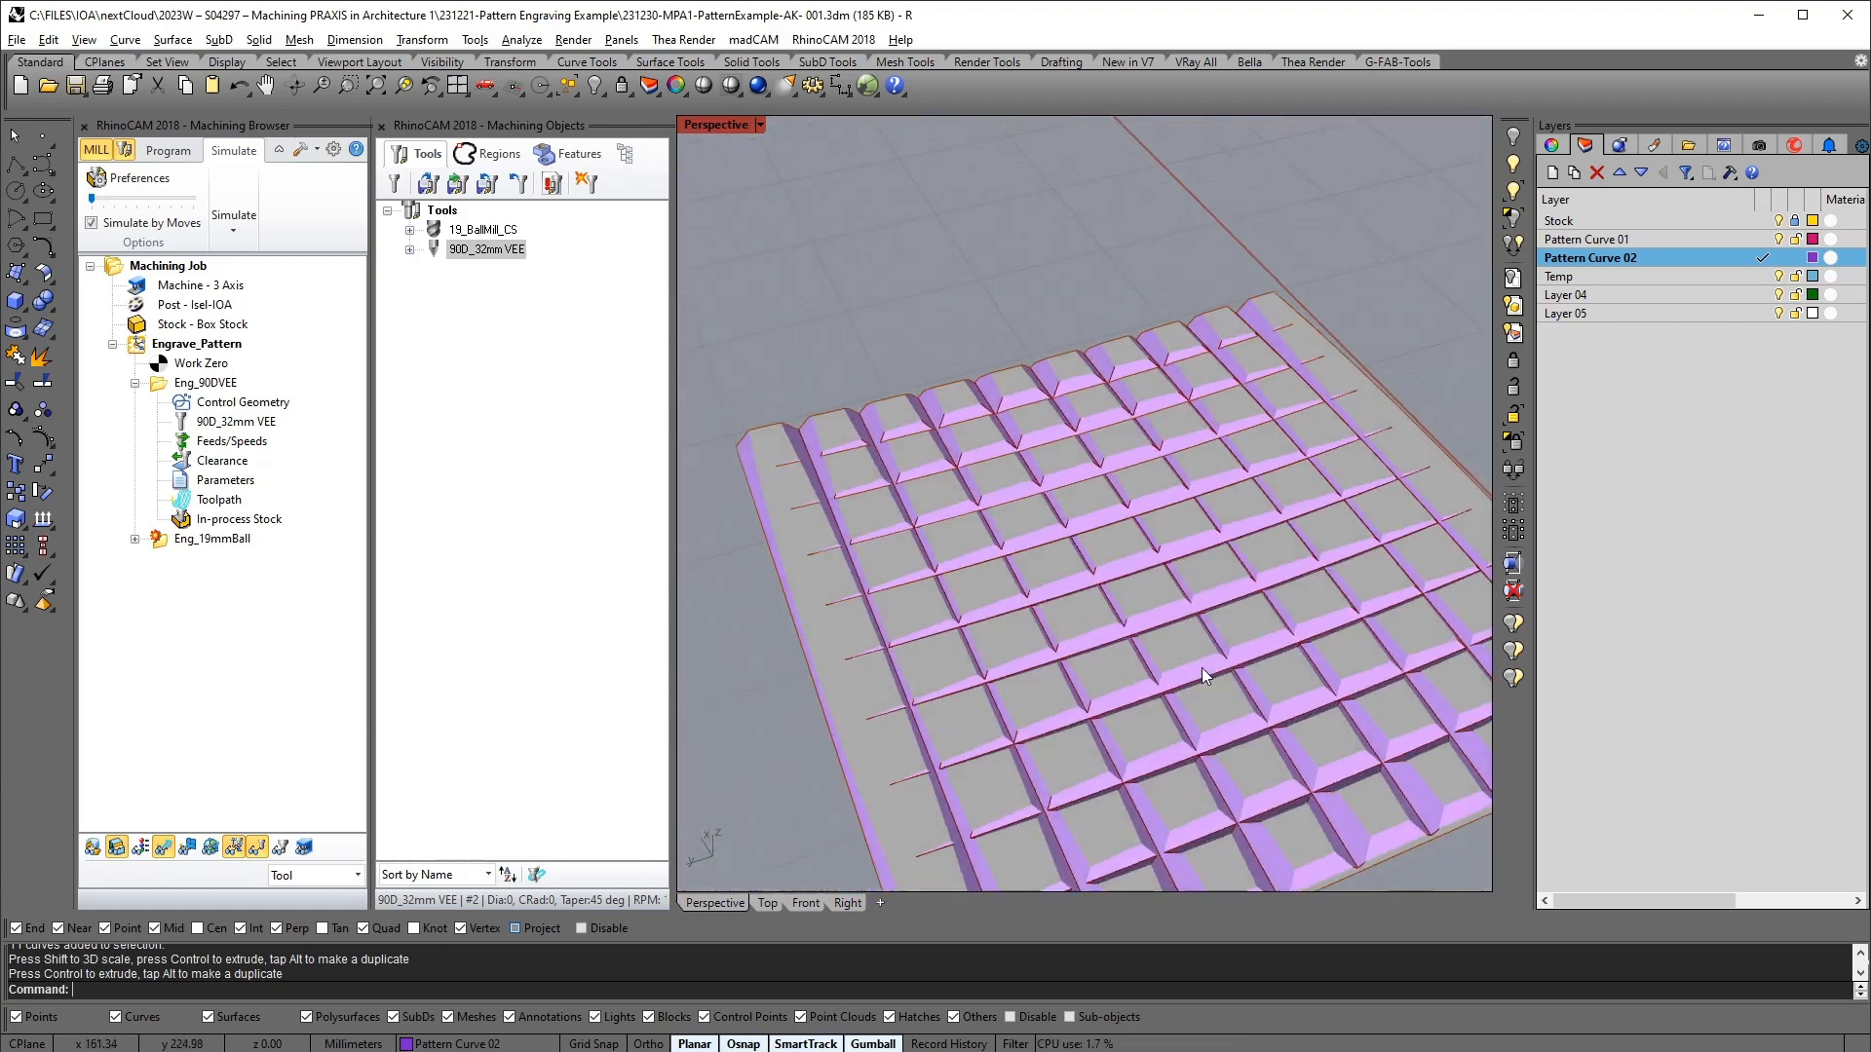
View the whole simulated grid, and switch to the browser to play the akadlab Instagram video of the milled leaf-shaped grooves
{"action": "right_click_drag", "start_coordinate": [1201, 669], "coordinate": [977, 596]}
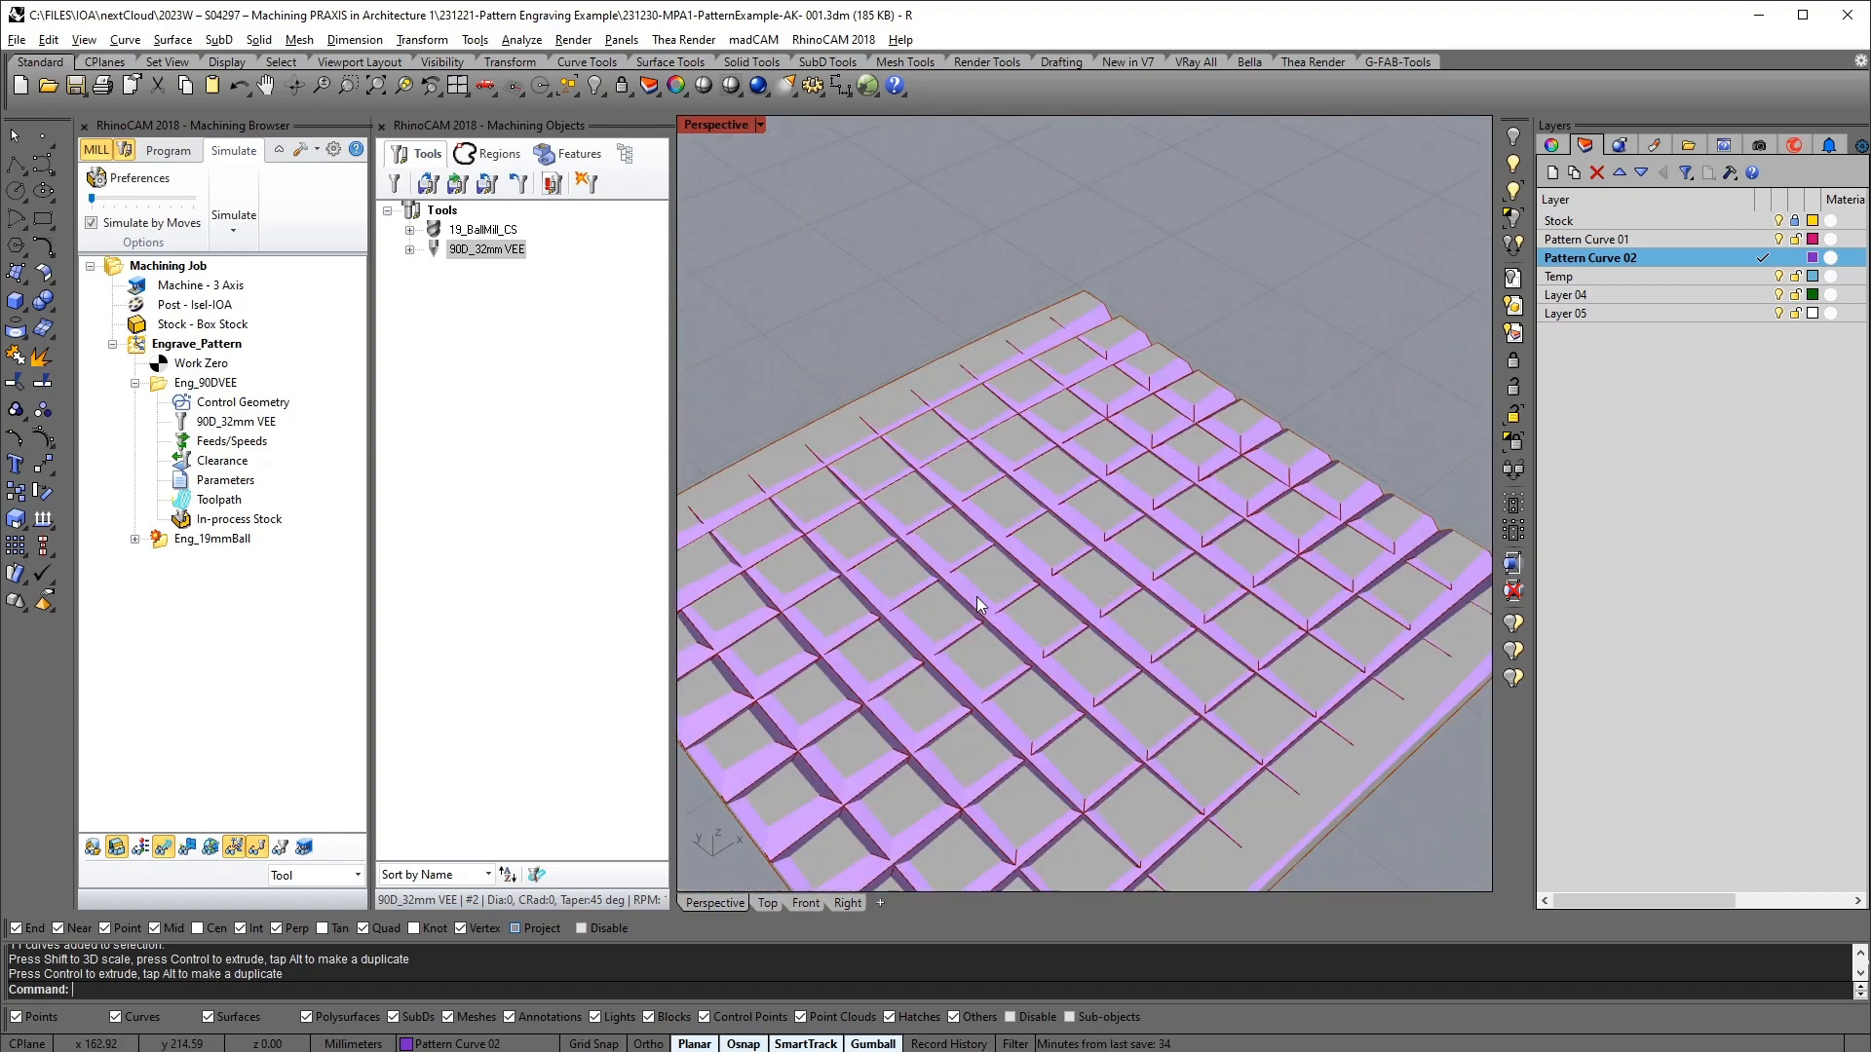
{"action": "scroll", "coordinate": [986, 576], "scroll_direction": "down", "scroll_amount": 3}
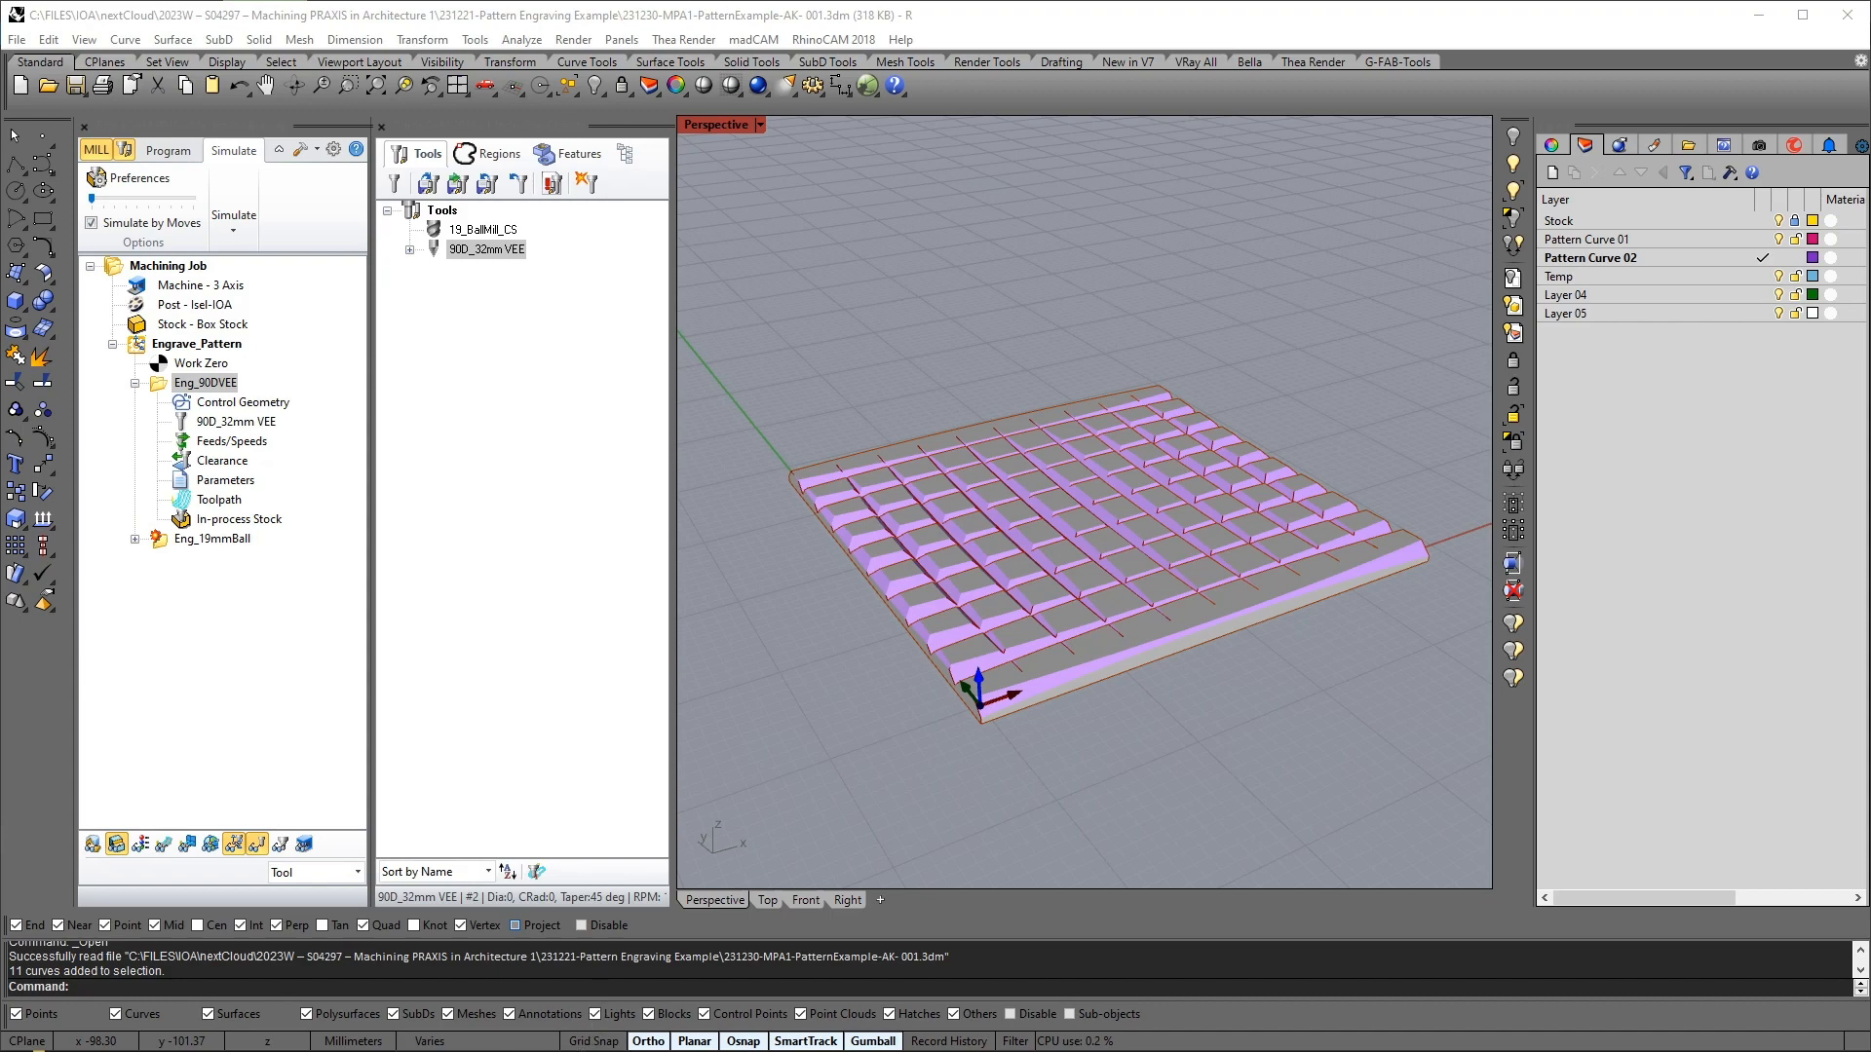
{"action": "key", "text": "alt+Tab"}
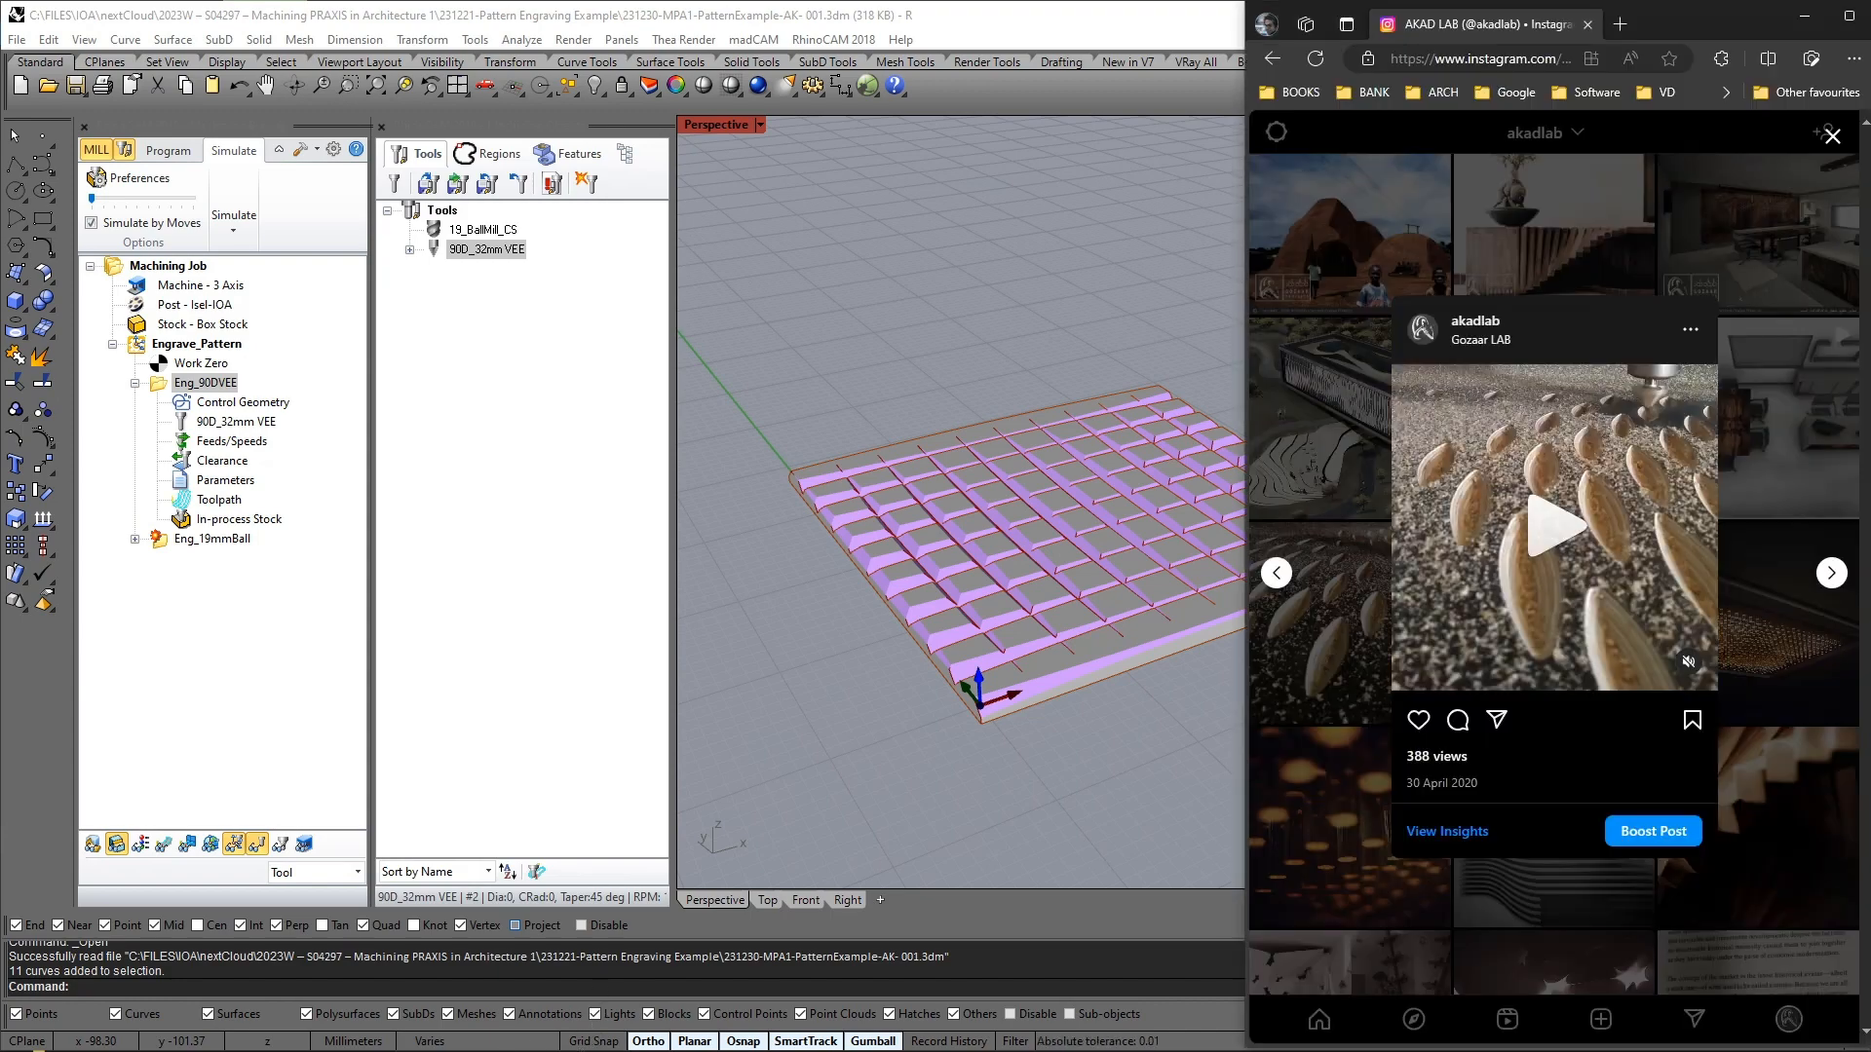
{"action": "left_click", "coordinate": [1570, 507]}
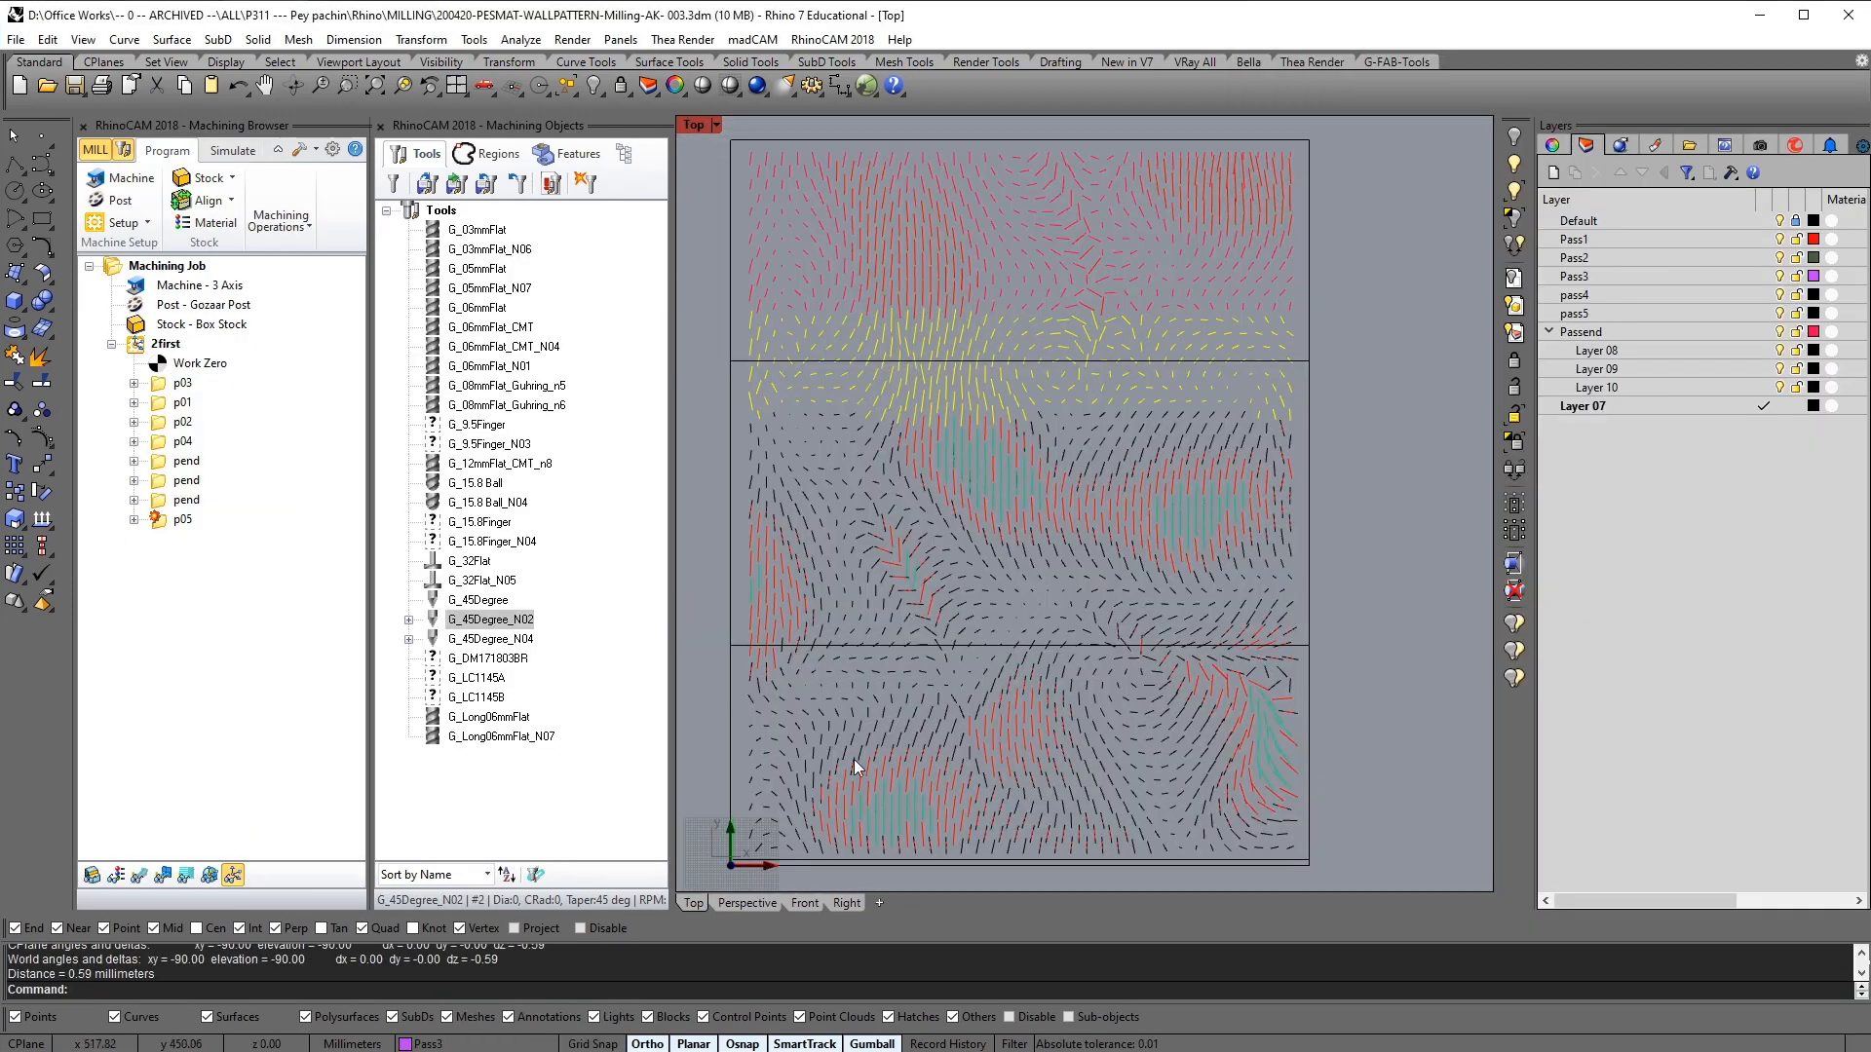
Examine the PESMAT wall pattern's colour-coded engraving curves across the panels in the Top and Perspective views
{"action": "mouse_move", "coordinate": [1031, 753]}
{"action": "right_mouse_down"}
{"action": "mouse_move", "coordinate": [1049, 822]}
{"action": "mouse_move", "coordinate": [1033, 740]}
{"action": "mouse_move", "coordinate": [1048, 729]}
{"action": "right_mouse_up"}
{"action": "scroll", "coordinate": [898, 548], "scroll_direction": "down", "scroll_amount": 2}
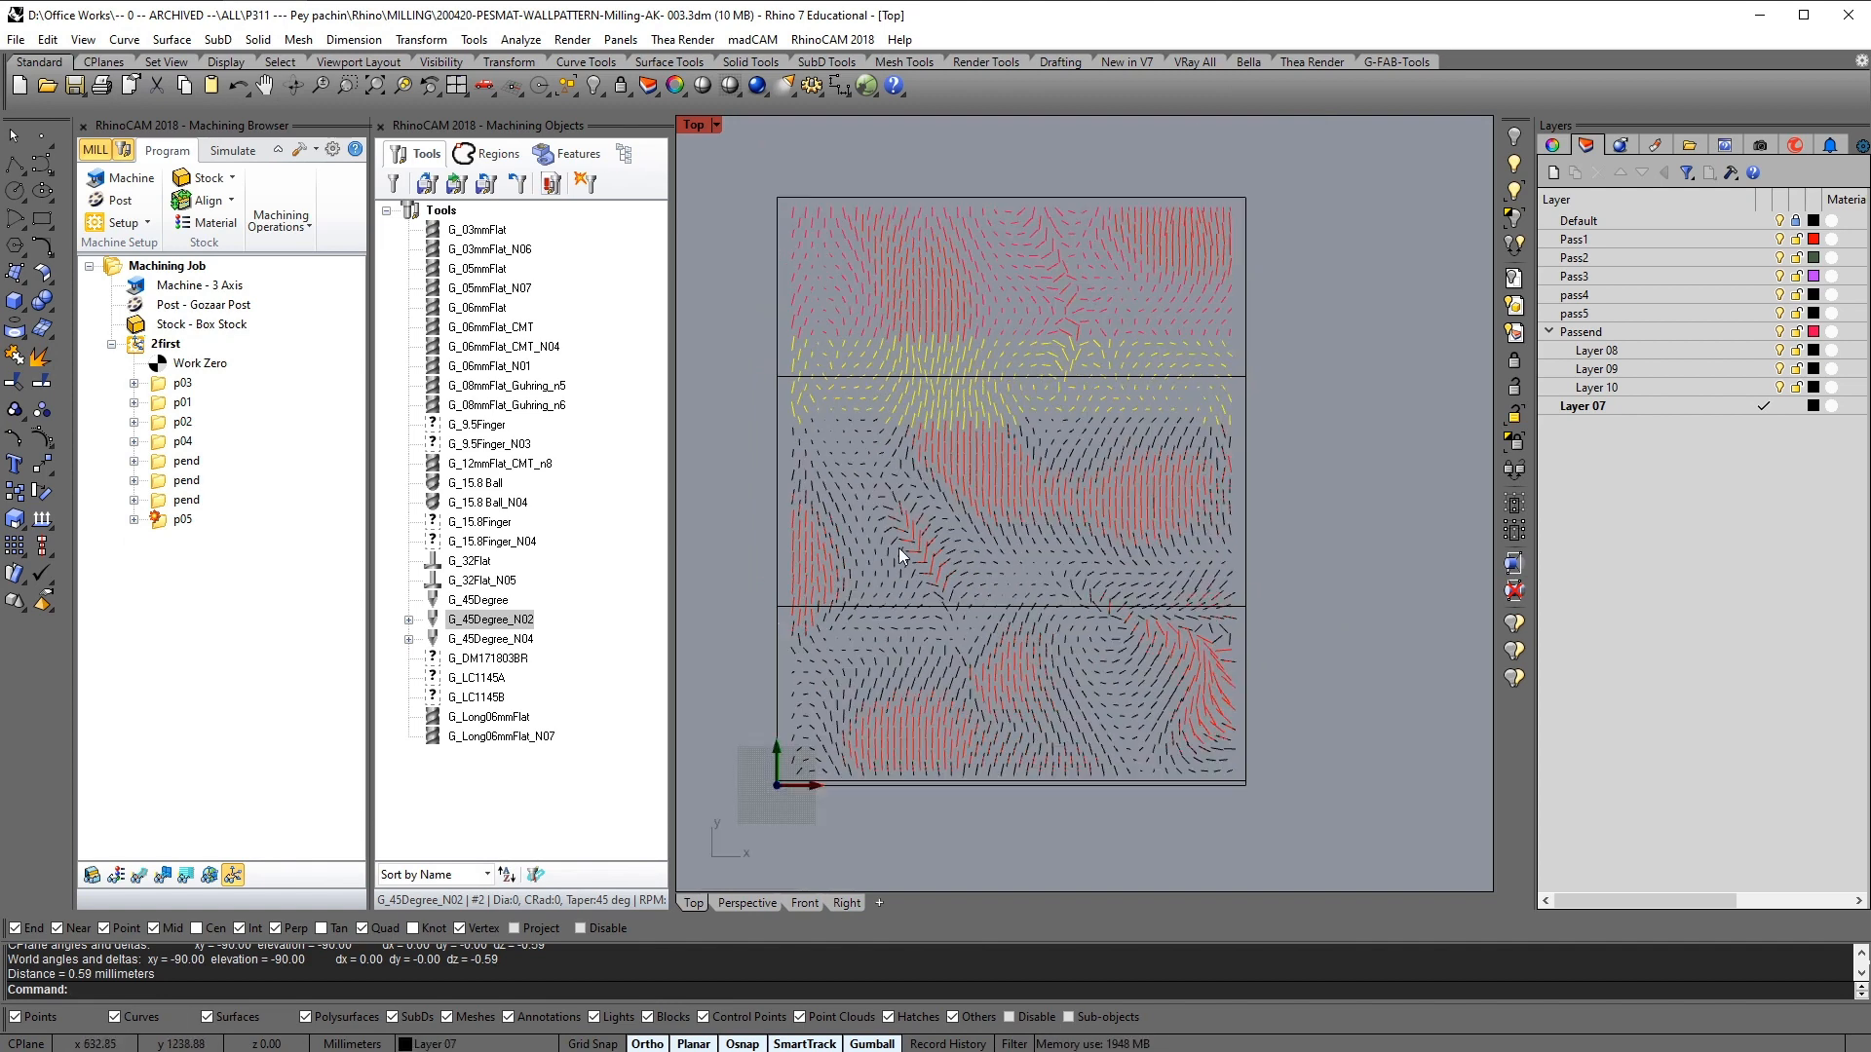
{"action": "scroll", "coordinate": [933, 684], "scroll_direction": "up", "scroll_amount": 1}
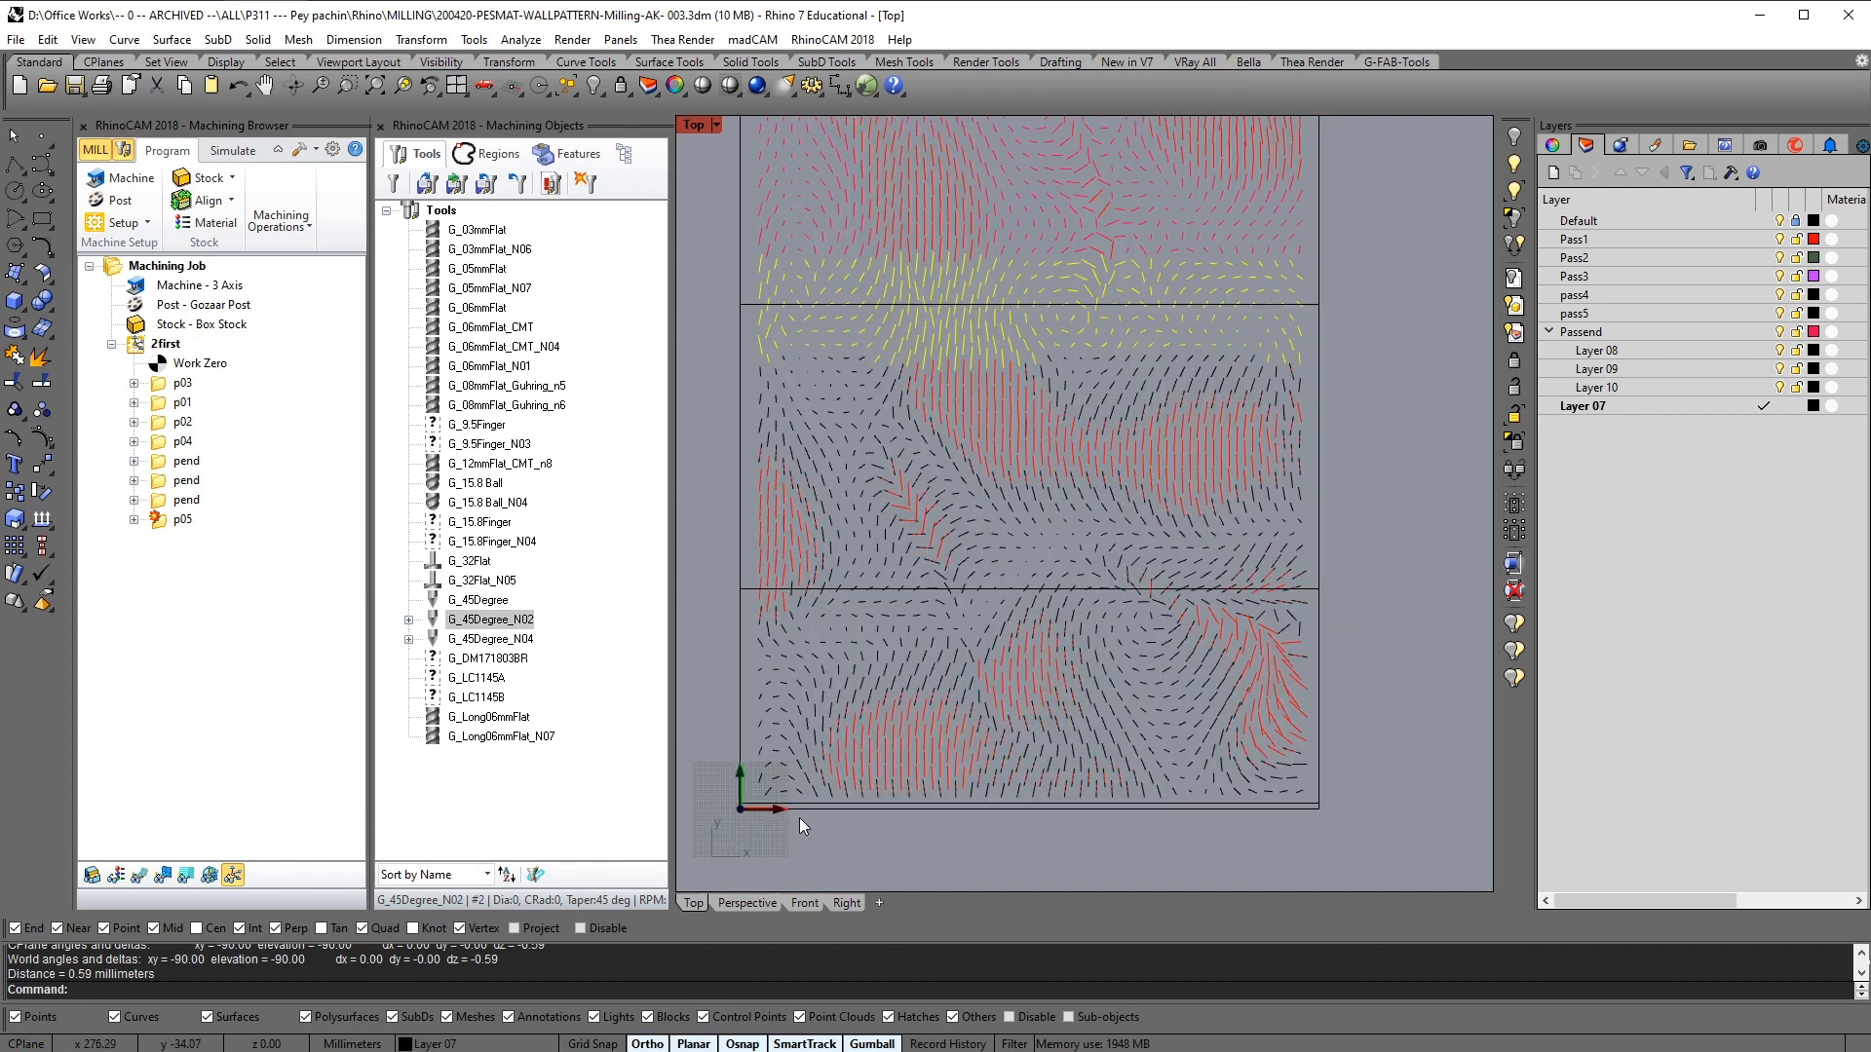
{"action": "left_click", "coordinate": [748, 906]}
{"action": "right_click_drag", "start_coordinate": [1143, 729], "coordinate": [1081, 709]}
{"action": "scroll", "coordinate": [1133, 760], "scroll_direction": "down", "scroll_amount": 4}
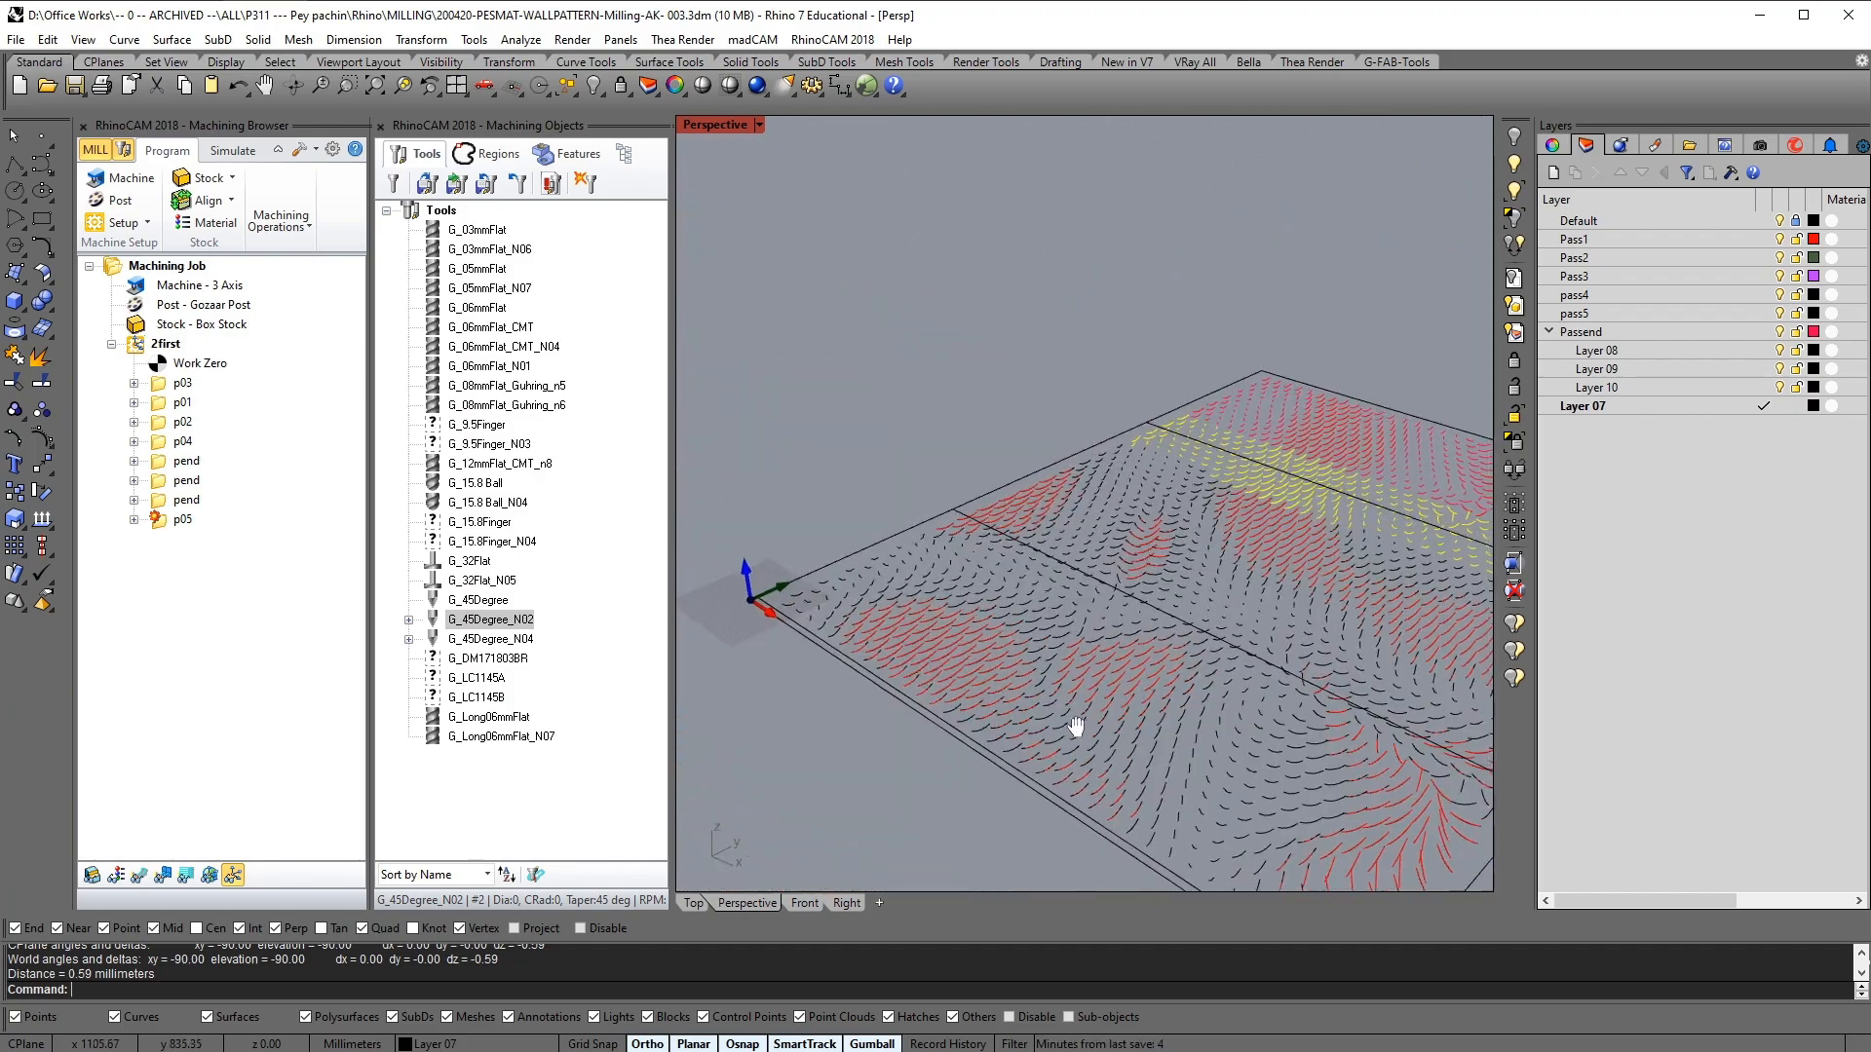
{"action": "right_click_drag", "start_coordinate": [1073, 725], "coordinate": [1136, 655]}
{"action": "scroll", "coordinate": [1127, 538], "scroll_direction": "up", "scroll_amount": 4}
{"action": "scroll", "coordinate": [1127, 534], "scroll_direction": "down", "scroll_amount": 4}
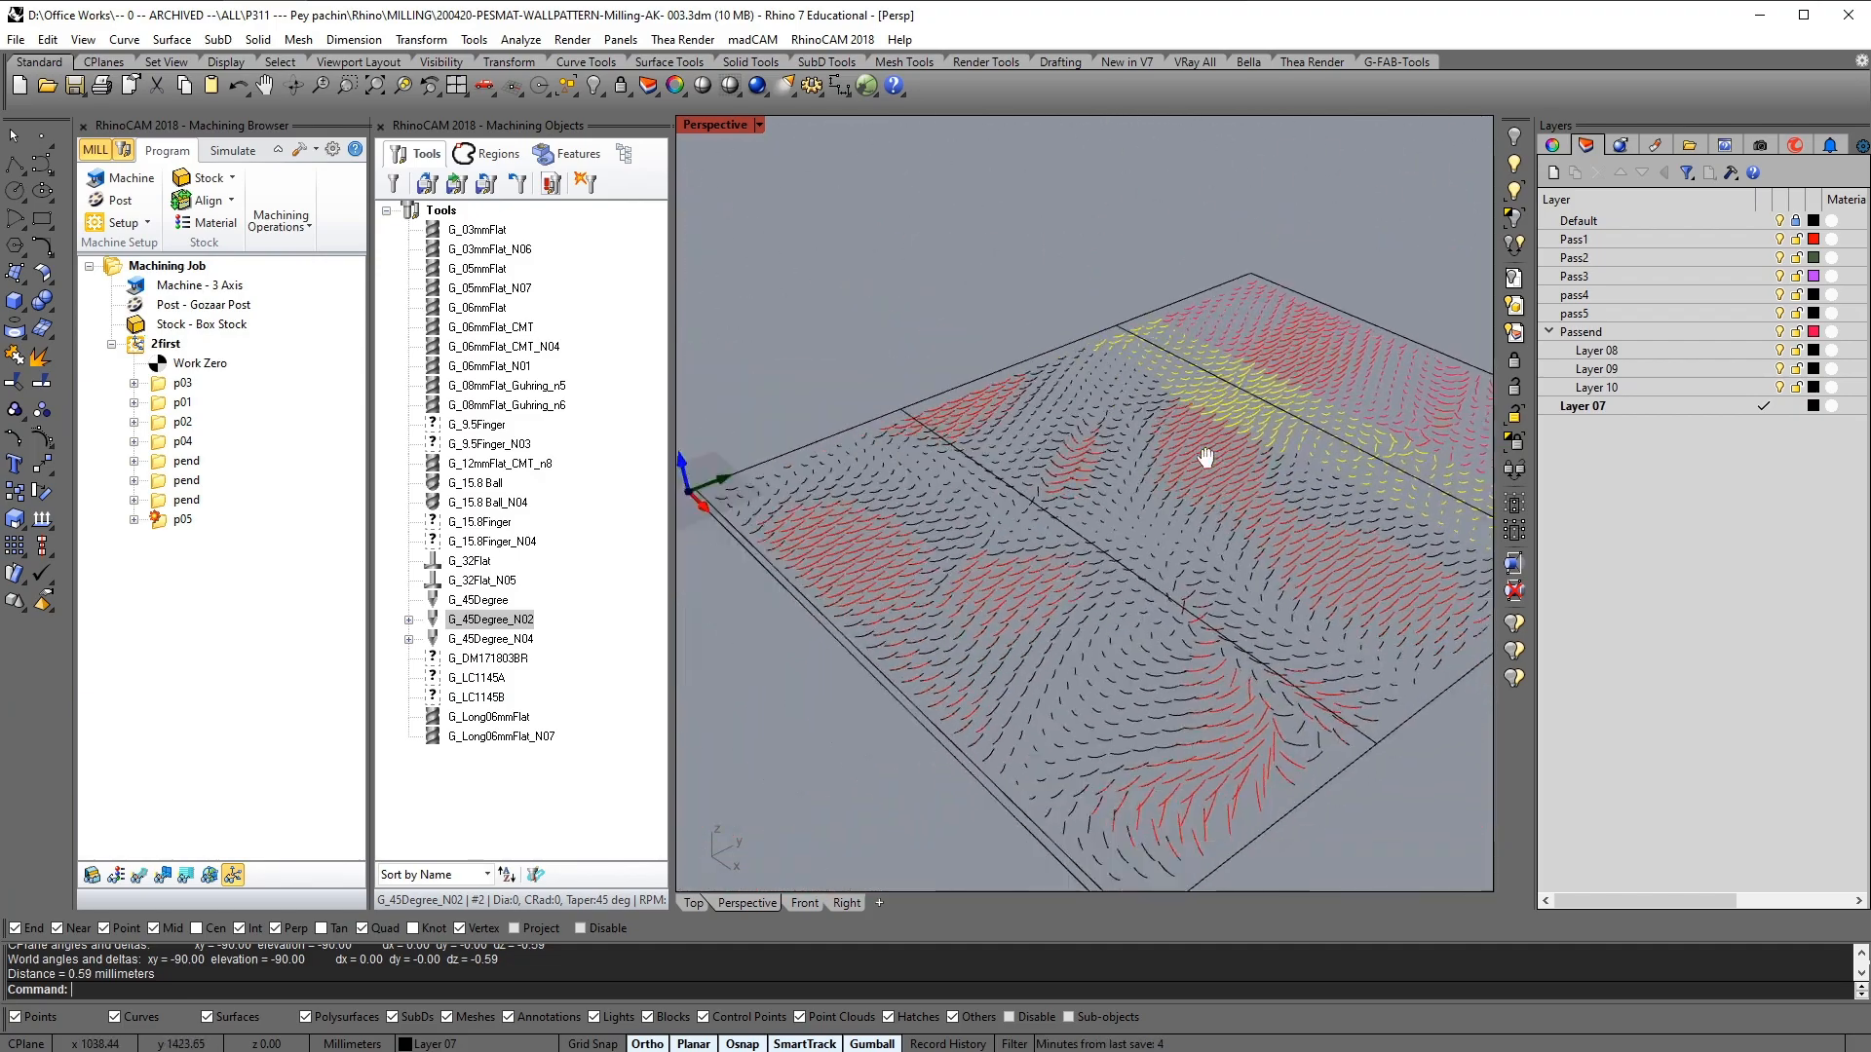
Simulate the p03 operation on the wall pattern stock and compare its leaf-shaped cuts with the akadlab Instagram video in the browser
{"action": "left_click", "coordinate": [175, 385]}
{"action": "left_click", "coordinate": [233, 150]}
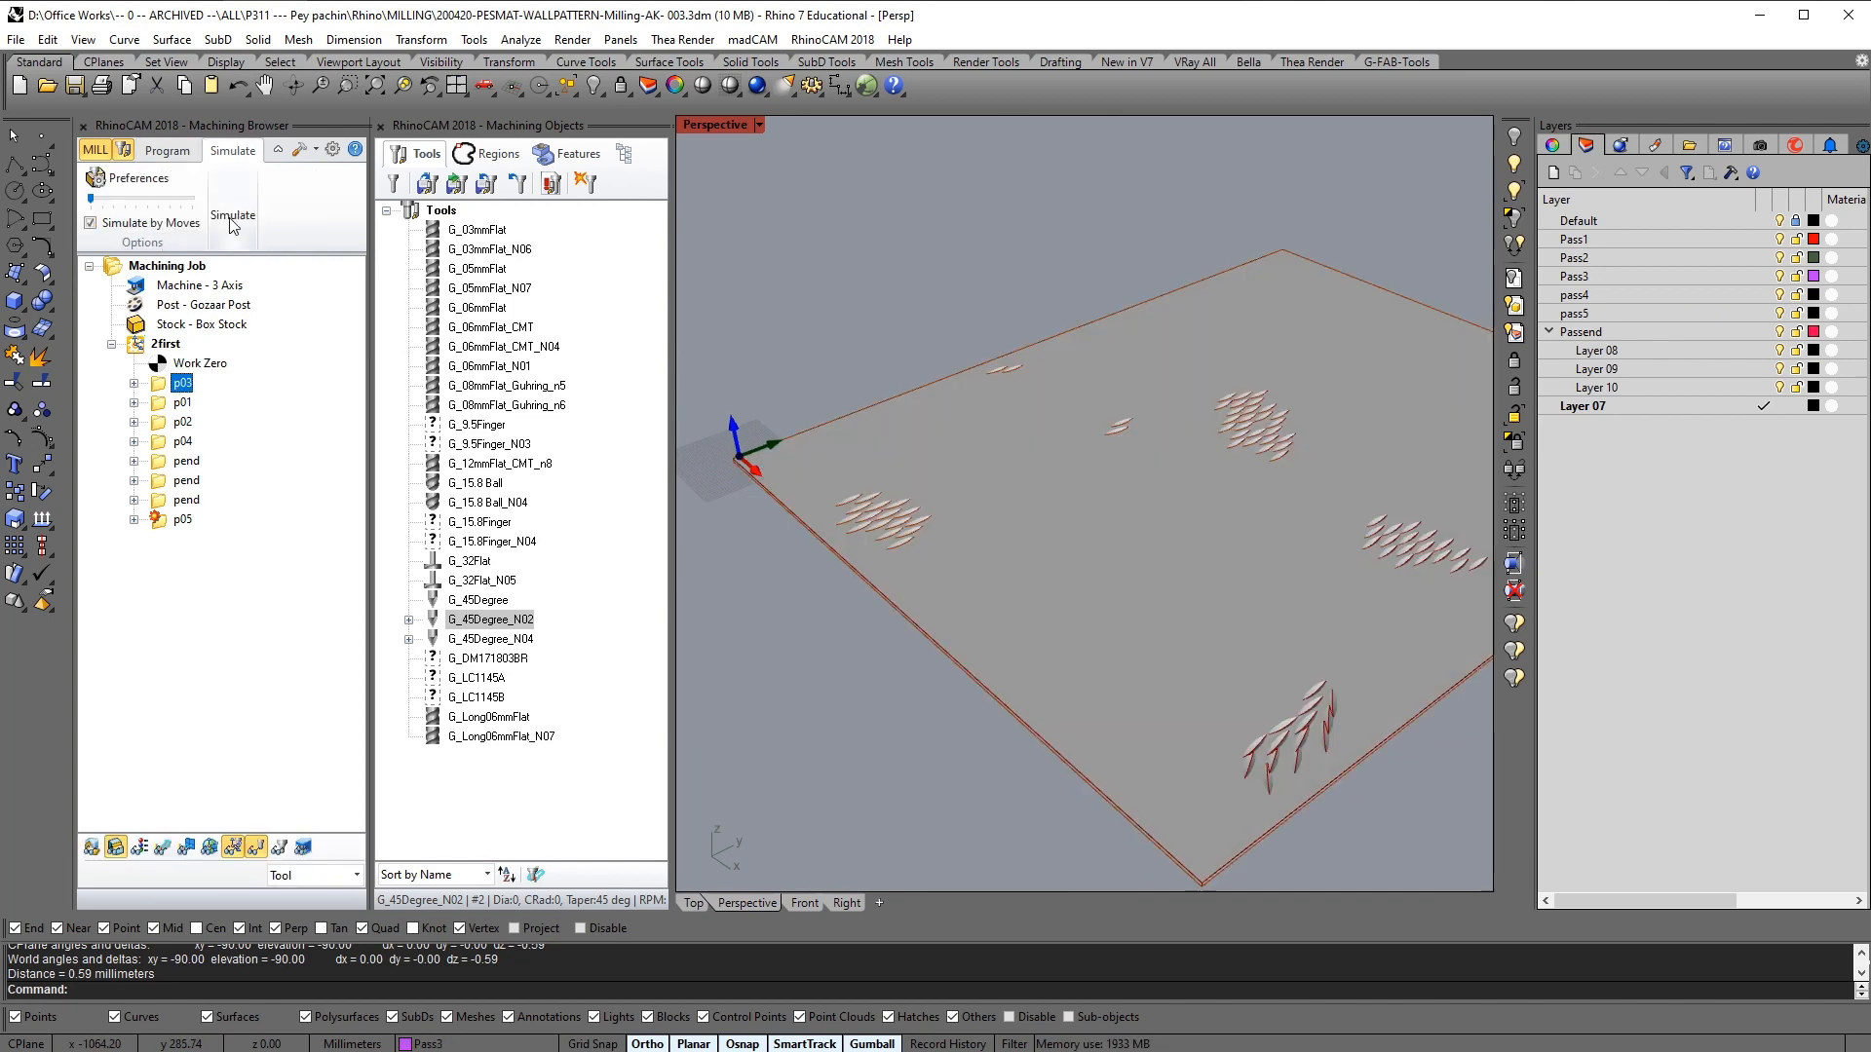
{"action": "left_click", "coordinate": [233, 216]}
{"action": "scroll", "coordinate": [863, 458], "scroll_direction": "up", "scroll_amount": 4}
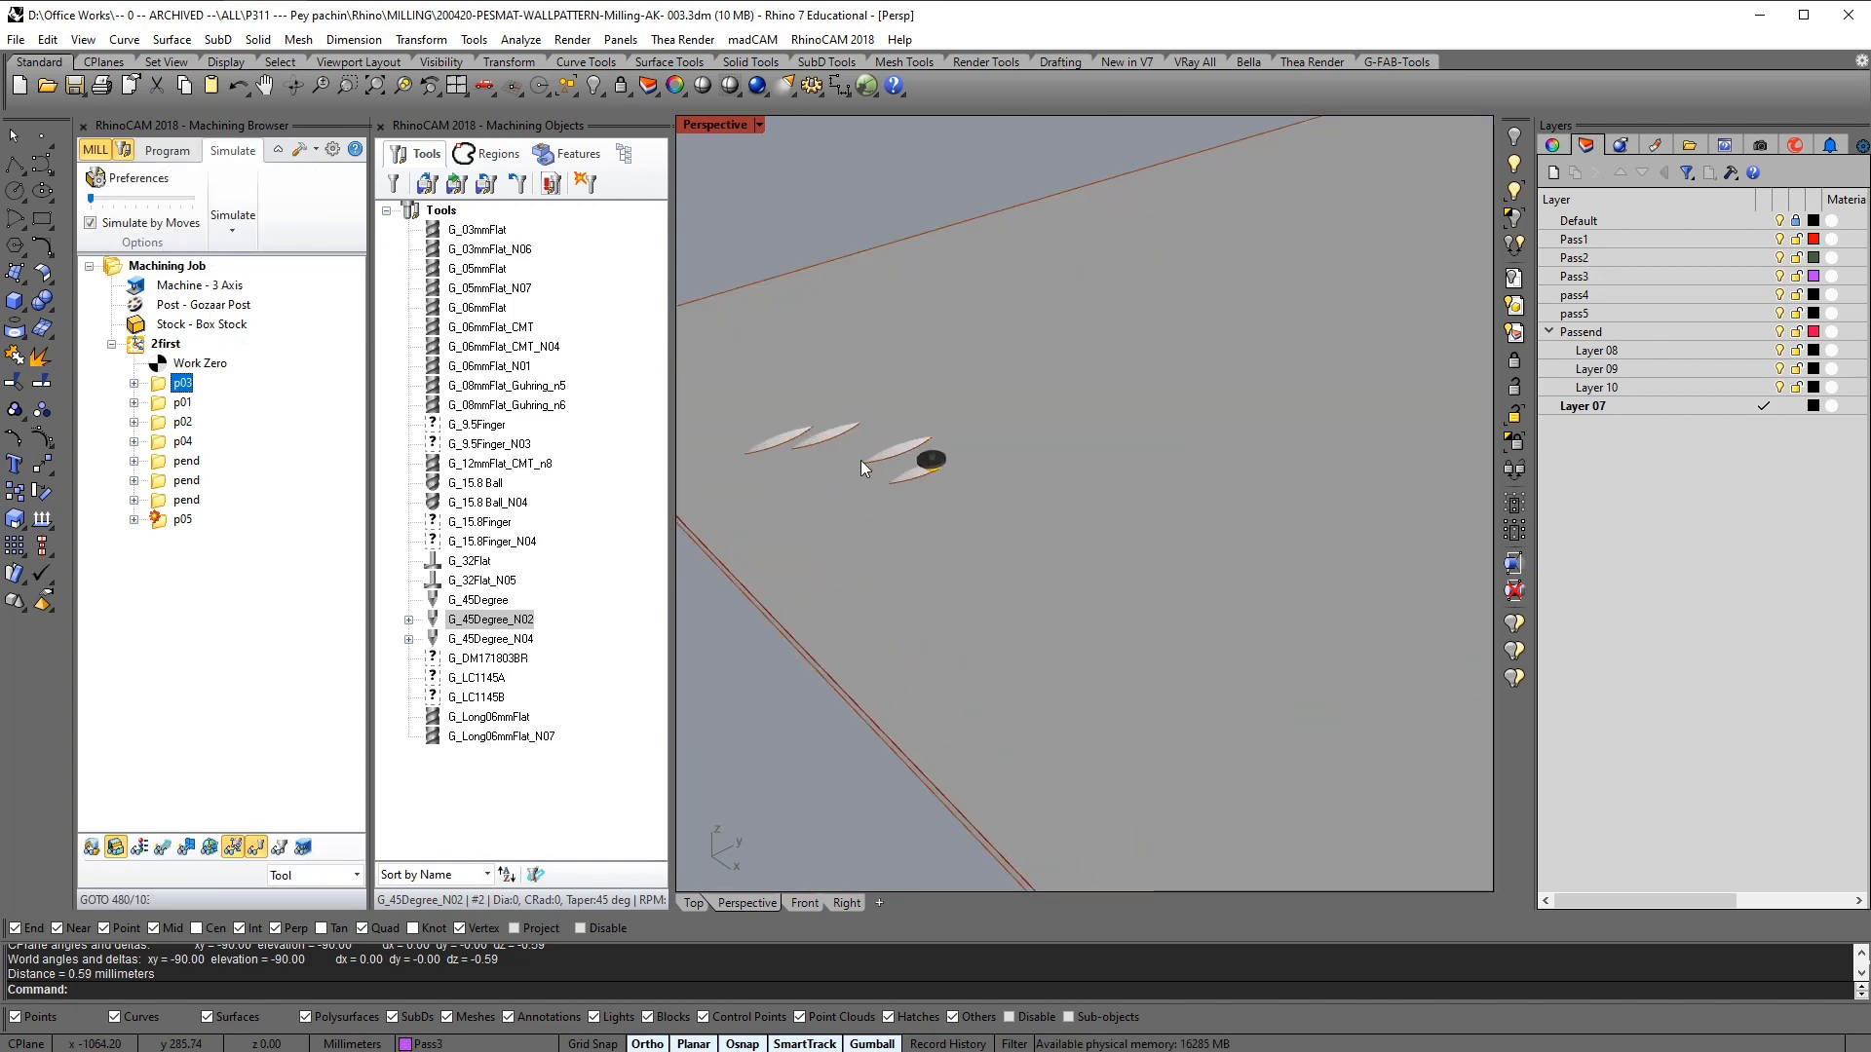
{"action": "scroll", "coordinate": [1091, 488], "scroll_direction": "up", "scroll_amount": 3}
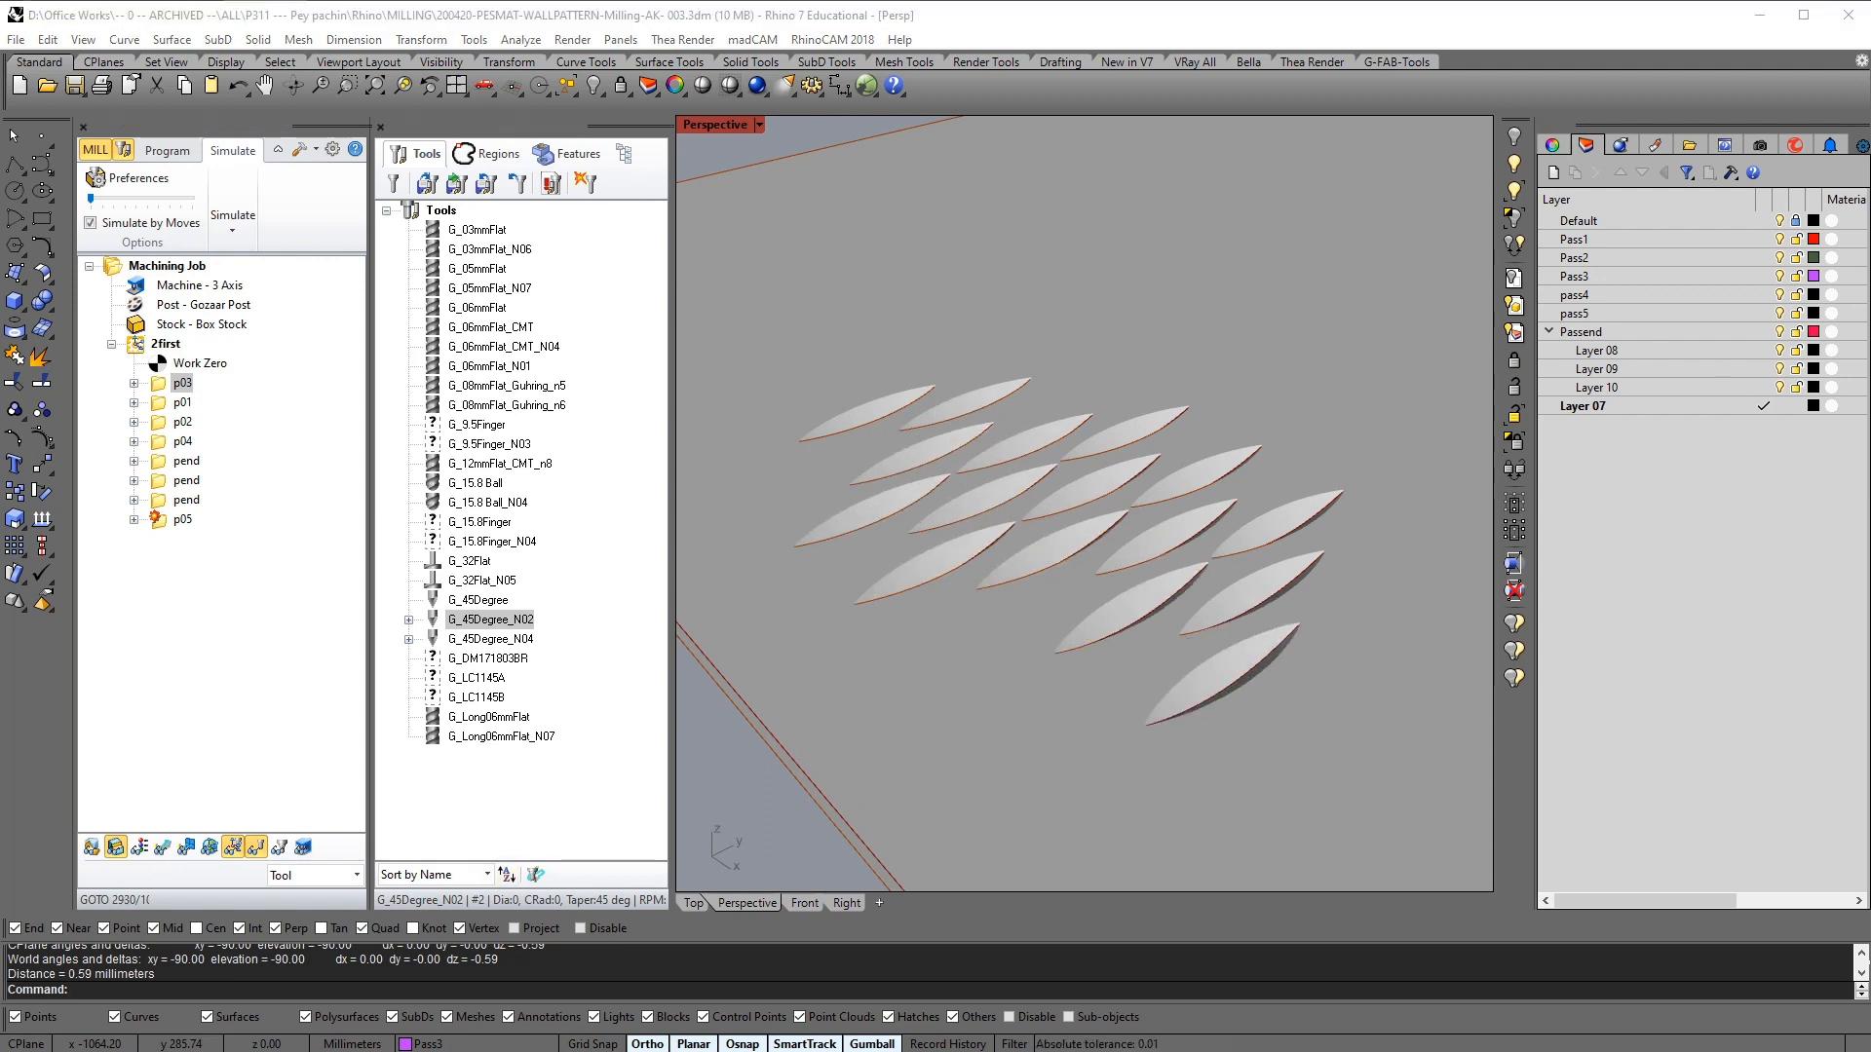
{"action": "key", "text": "alt+Tab"}
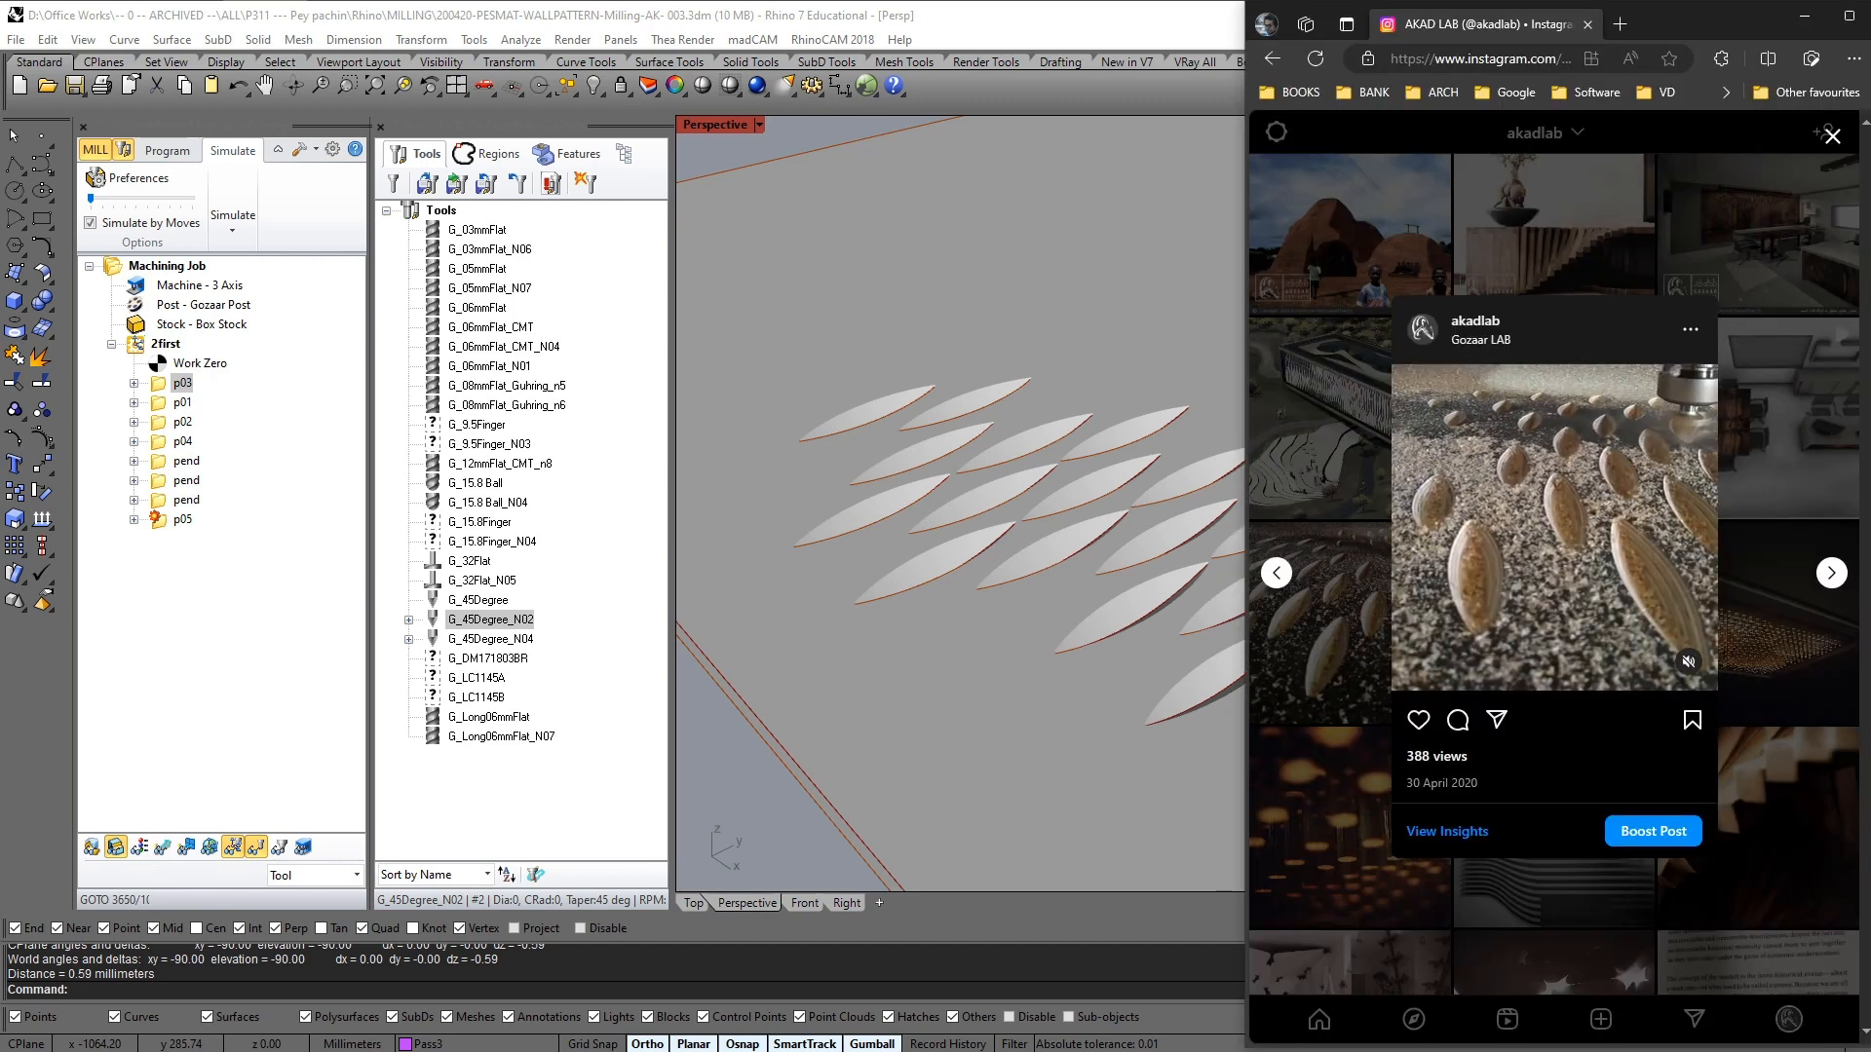